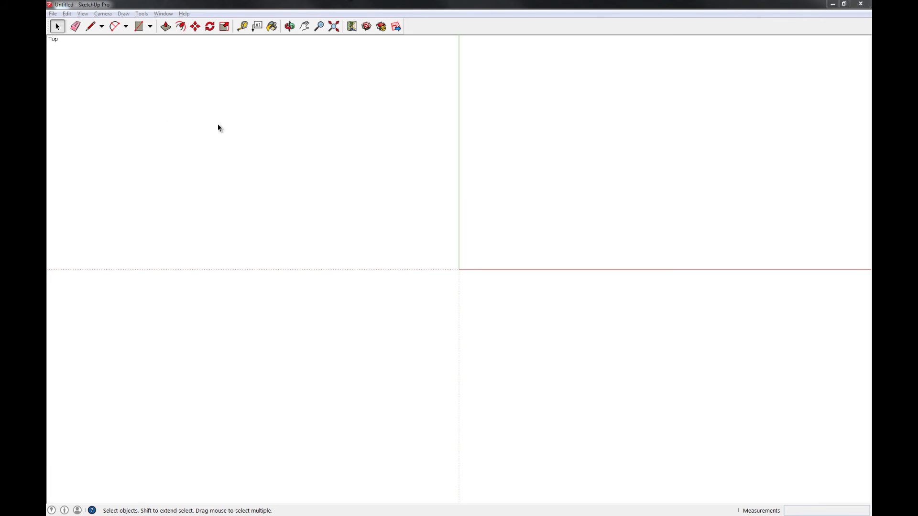
Start a file import and set the file type to Portable Network Graphics (*.png).
left_click(53, 13)
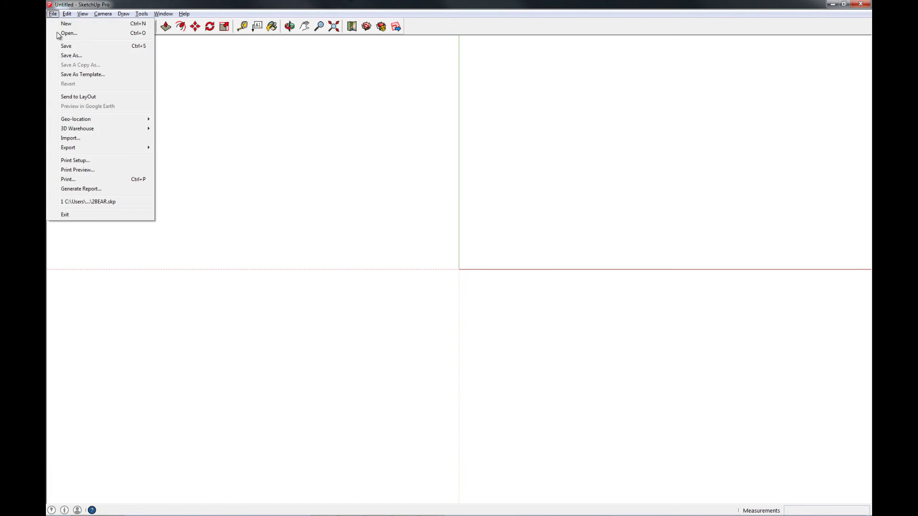
left_click(139, 137)
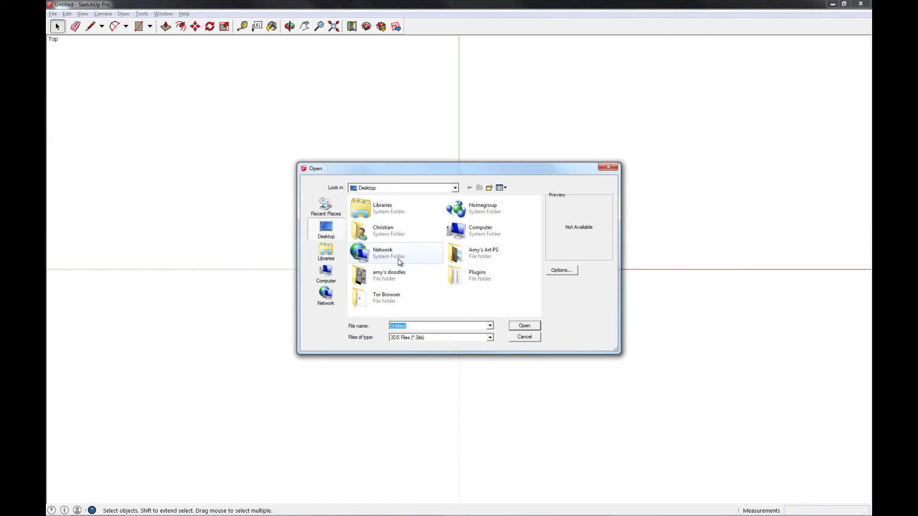
left_click(433, 338)
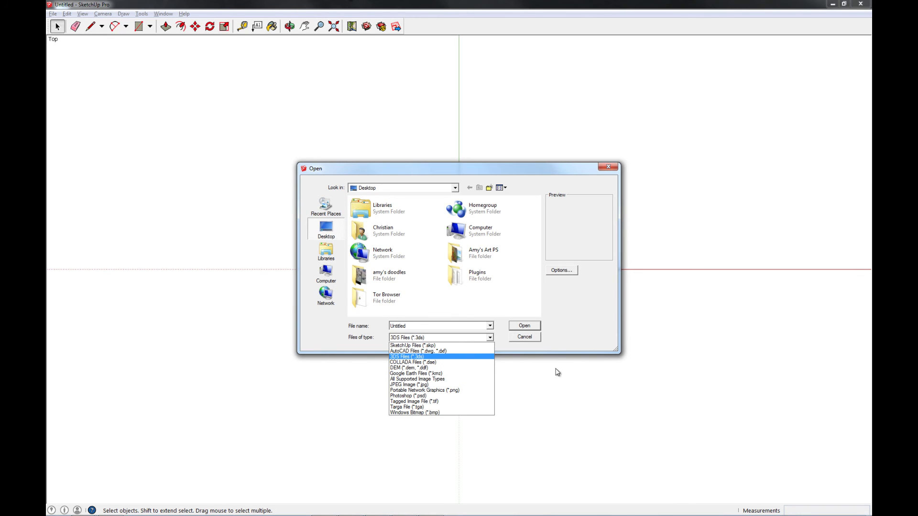
left_click(455, 391)
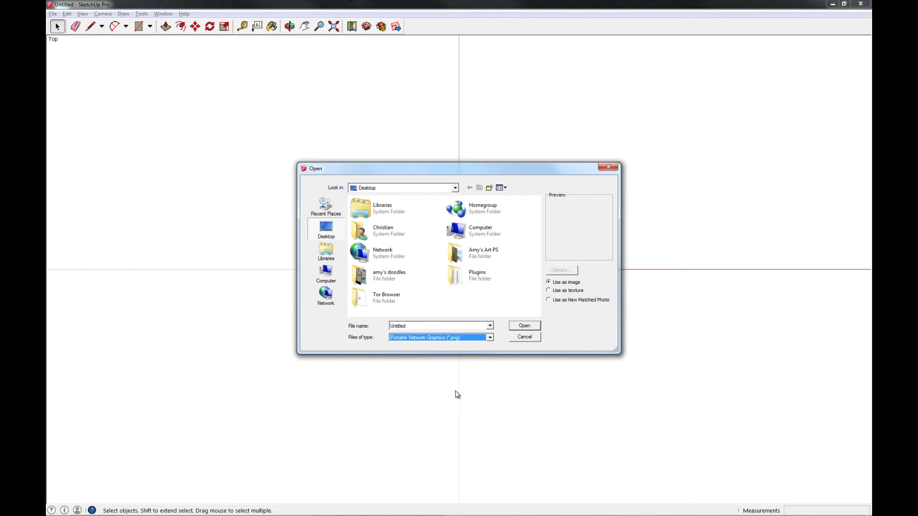
left_click(330, 253)
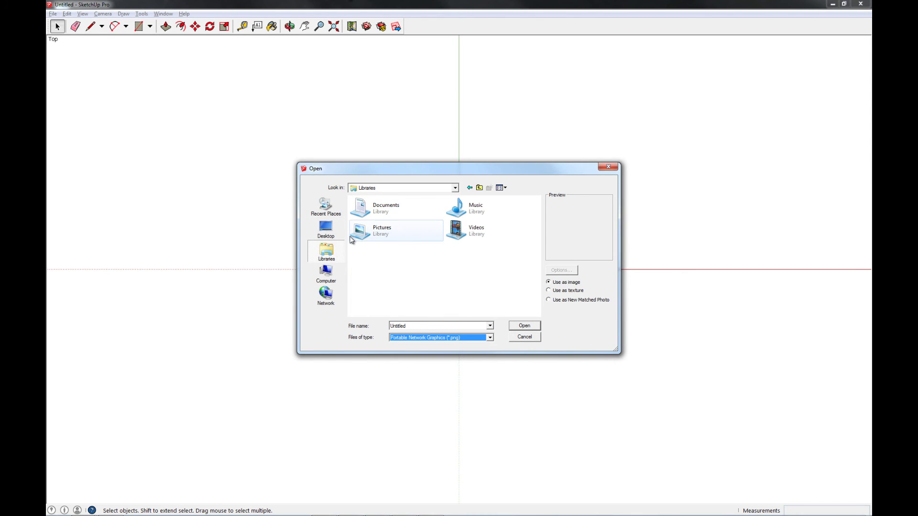
left_click(327, 227)
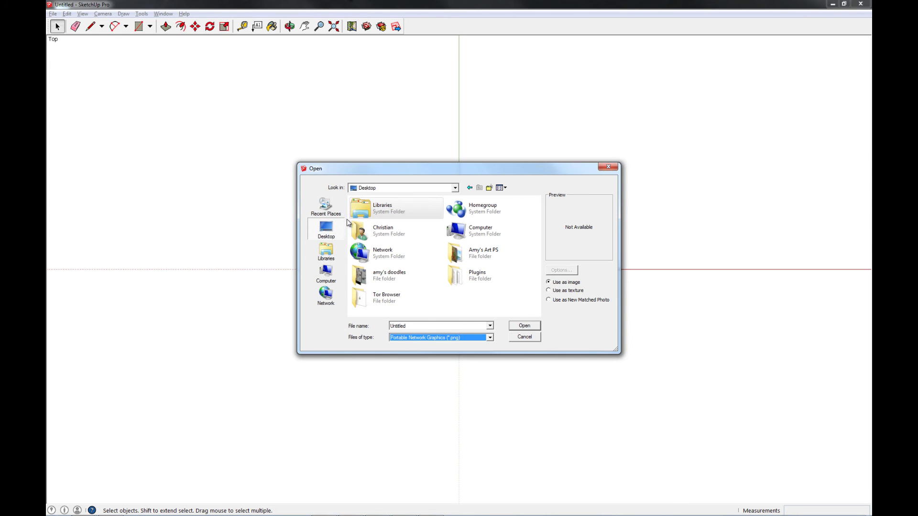
left_click(326, 273)
left_click(339, 253)
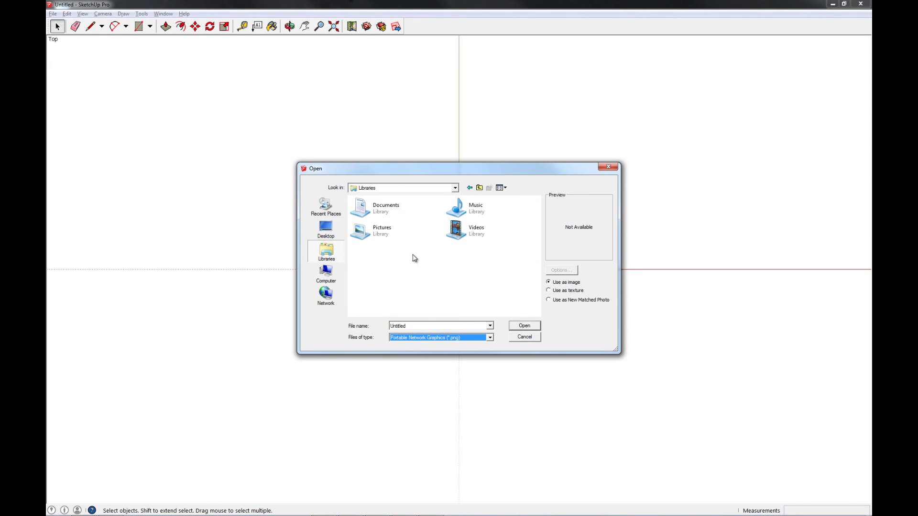
double_click(377, 209)
left_click(480, 188)
left_click(480, 188)
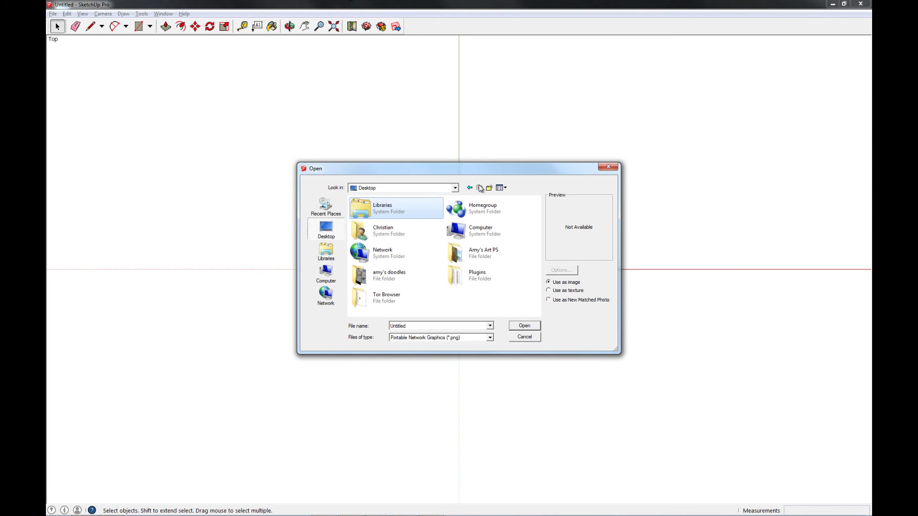
Import 29558116.png from the Downloads folder as an image, anchoring its corner at the origin and sizing it along the red axis.
double_click(395, 239)
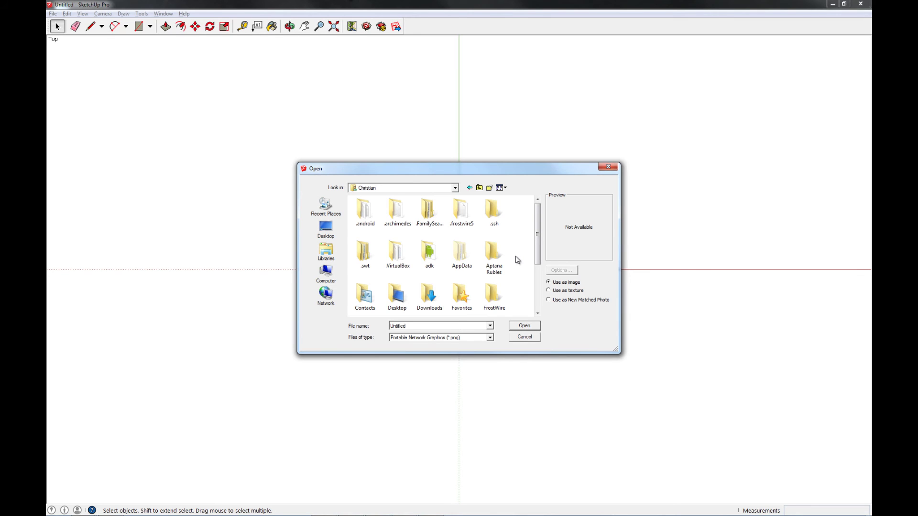
double_click(429, 296)
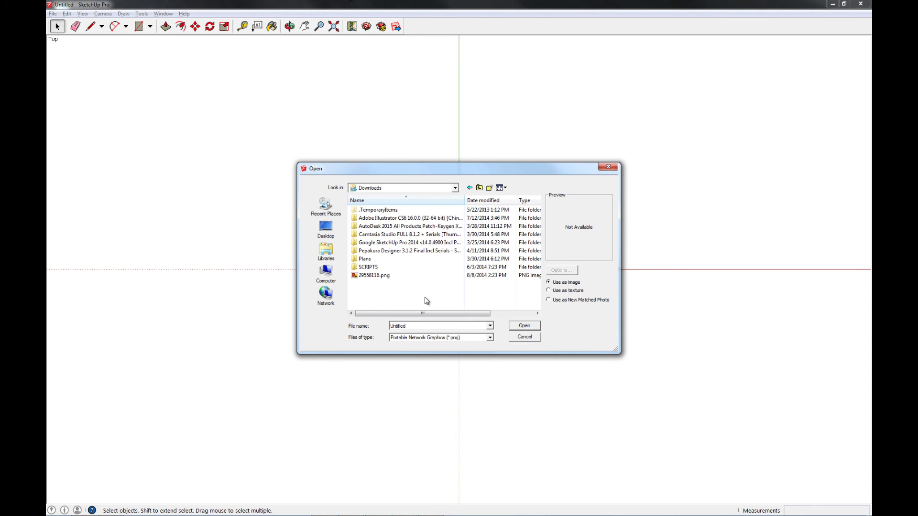
left_click(378, 275)
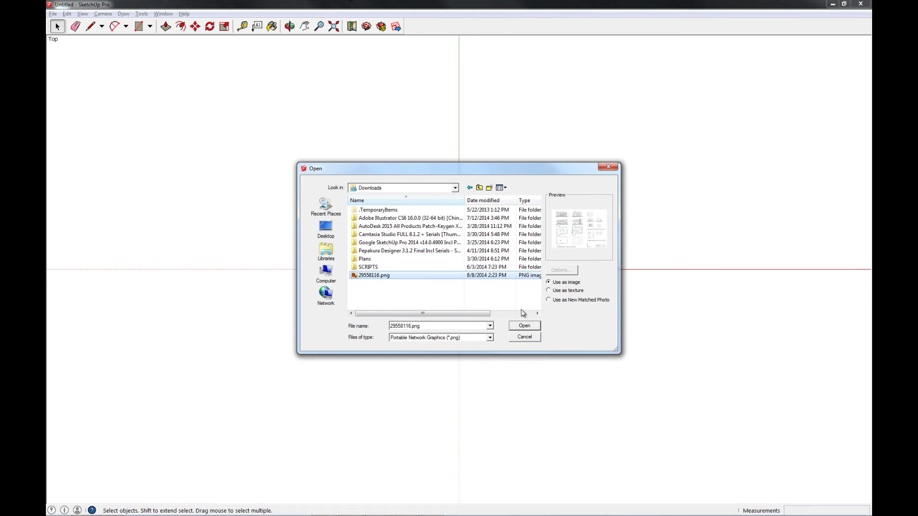
left_click(525, 325)
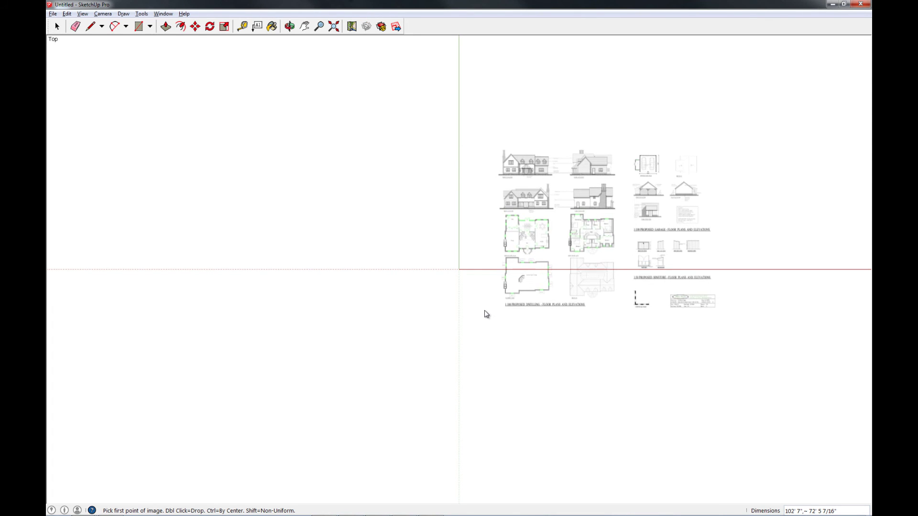
left_click(460, 270)
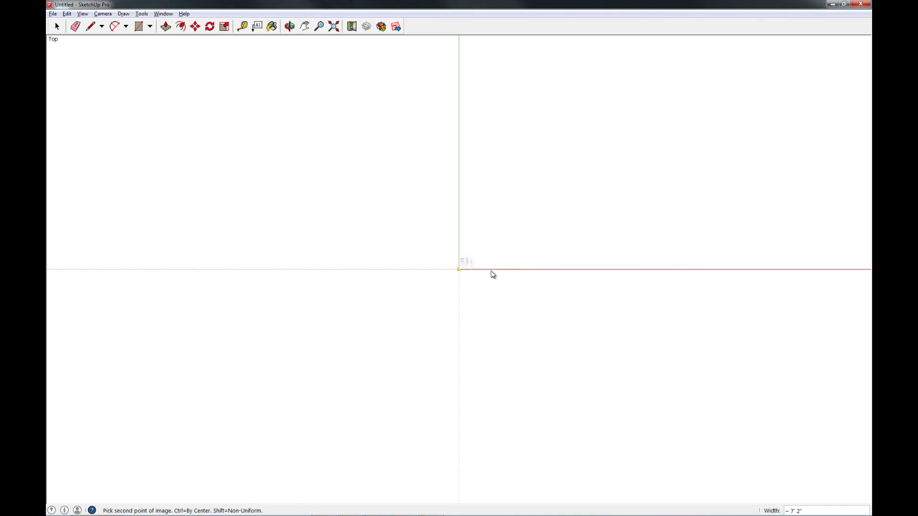
left_click(558, 268)
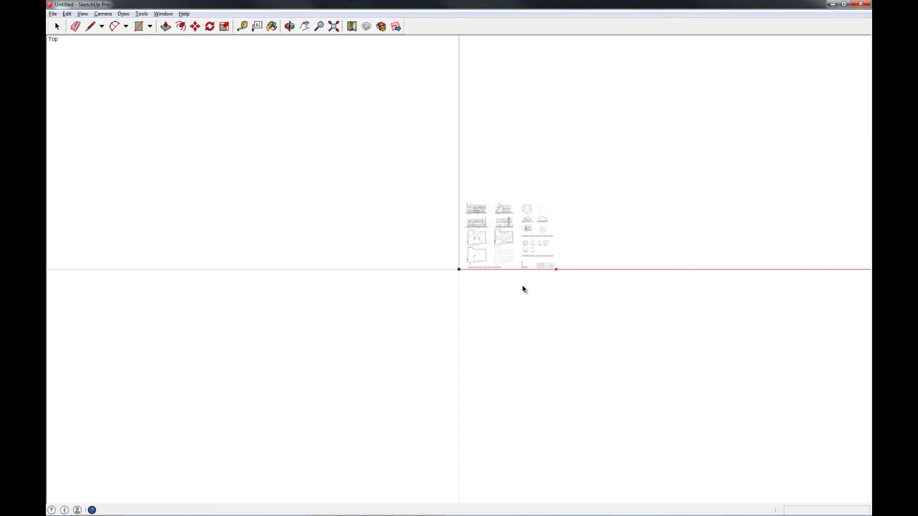
Inspect the placed plan sheet up close and from a 3D angle, and deselect it.
scroll(484, 247, "up", 8)
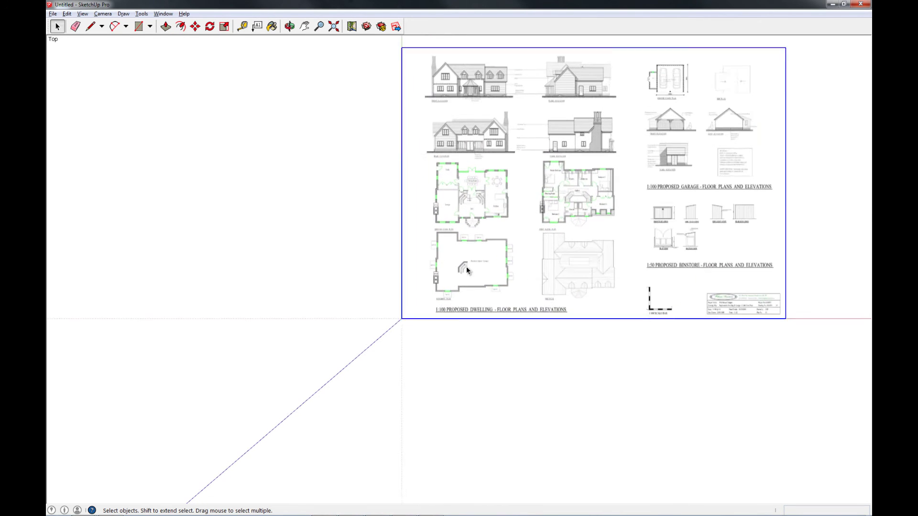
scroll(449, 297, "up", 4)
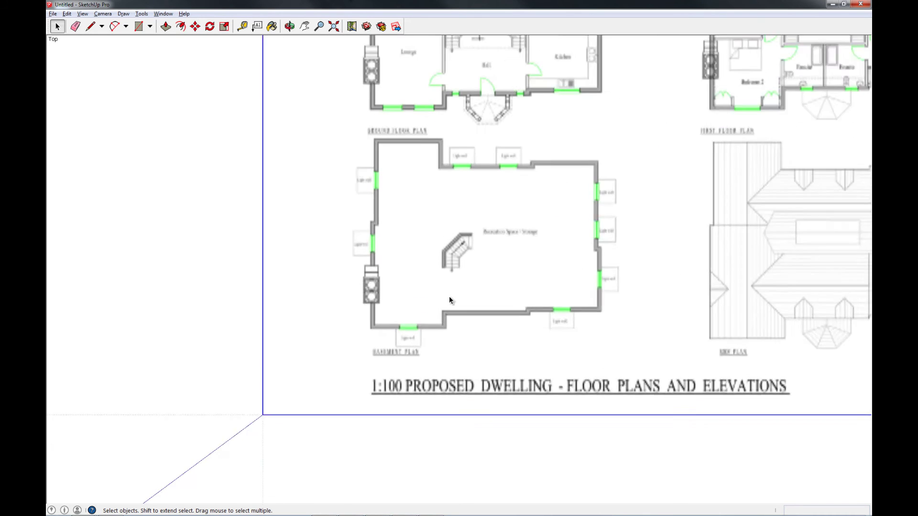
scroll(444, 325, "down", 8)
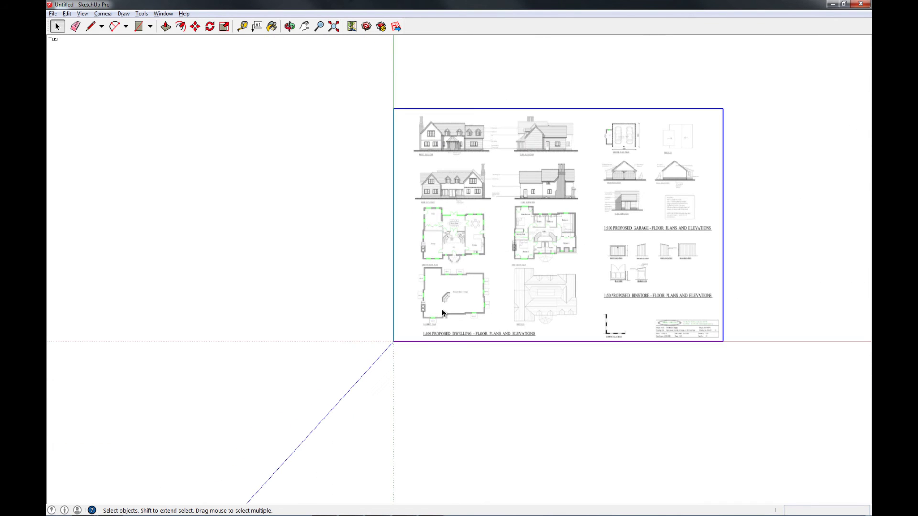
mouse_move(521, 309)
middle_mouse_down()
mouse_move(424, 293)
mouse_move(272, 79)
middle_mouse_up()
middle_click_drag(583, 287, 524, 265, "shift")
left_click(683, 313)
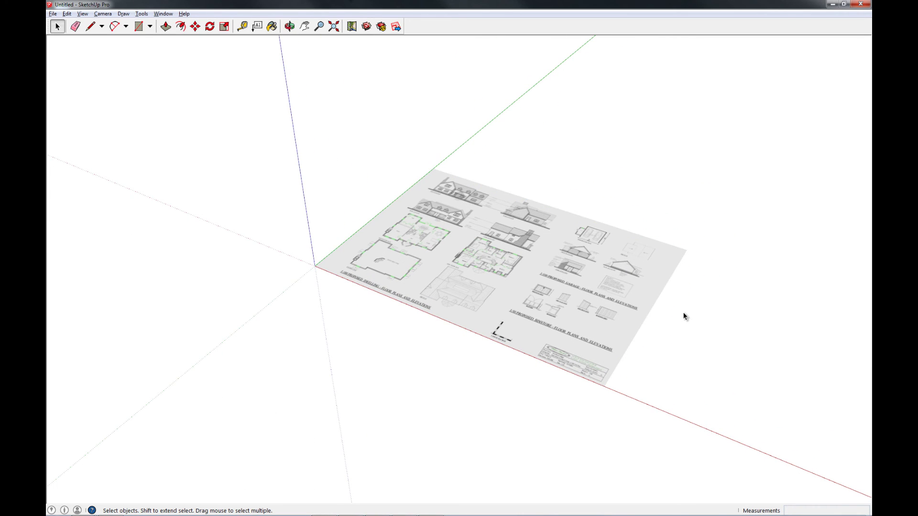
Examine the elevations and floor plans on the imported sheet, looking closely at the basement plan.
scroll(366, 244, "up", 3)
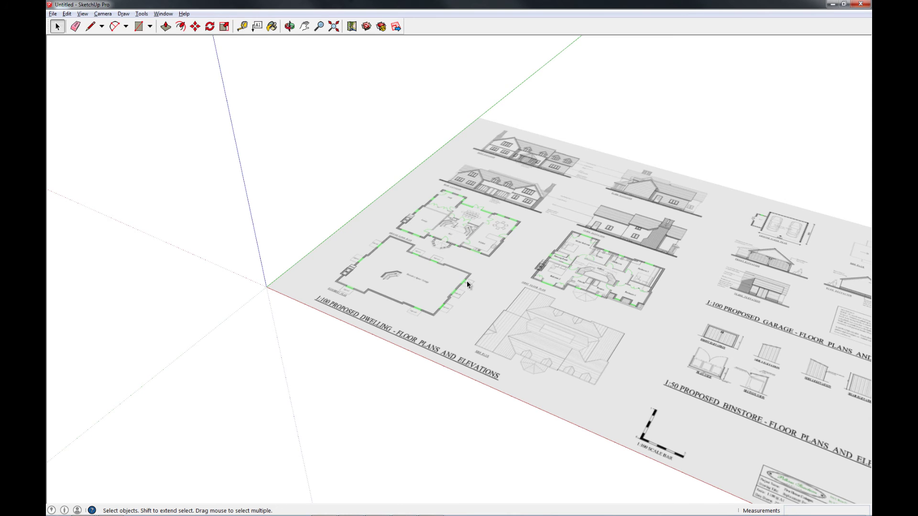
mouse_move(357, 262)
middle_mouse_down()
mouse_move(625, 344)
mouse_move(446, 299)
middle_mouse_up()
mouse_move(663, 325)
middle_mouse_down()
mouse_move(517, 307)
mouse_move(612, 337)
mouse_move(545, 306)
middle_mouse_up()
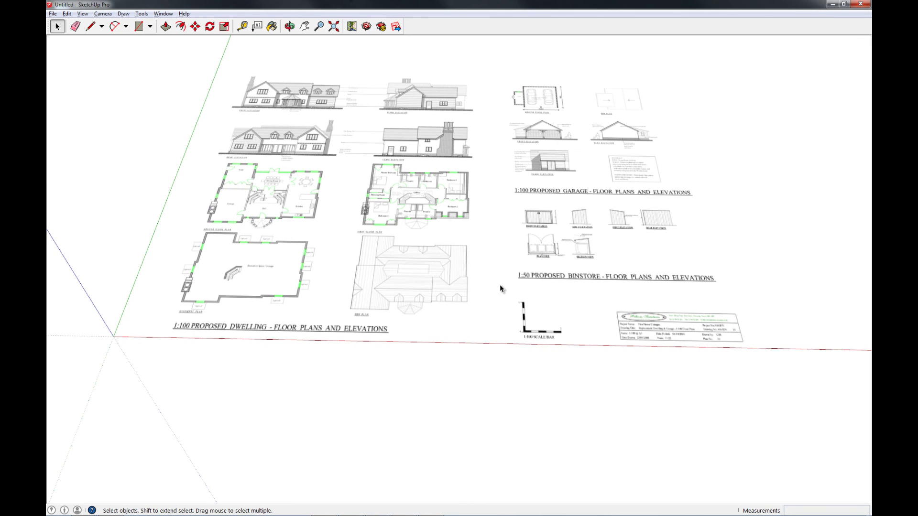
middle_click_drag(252, 254, 586, 287)
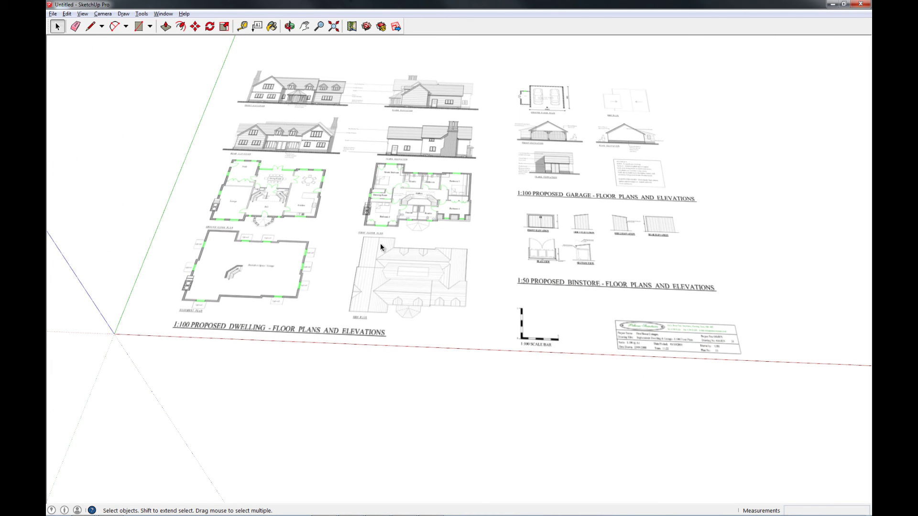
middle_click_drag(366, 271, 494, 286)
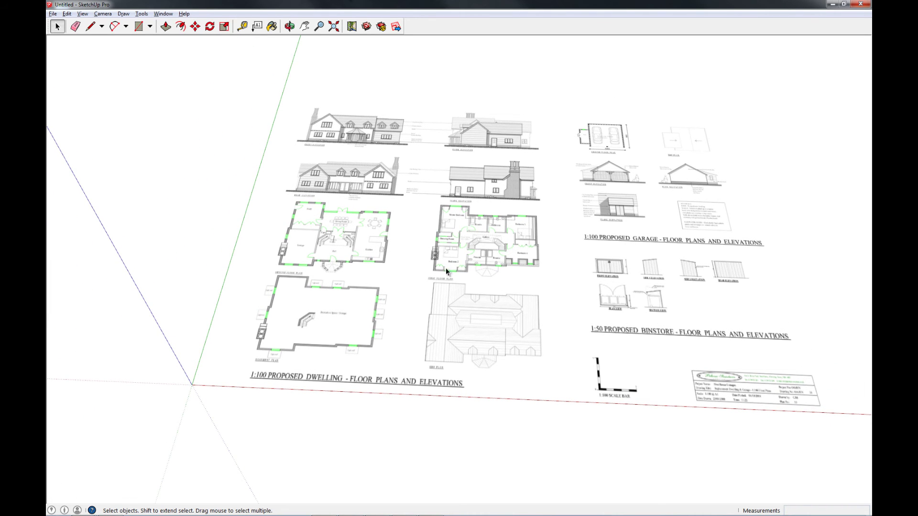
middle_click_drag(371, 295, 383, 362)
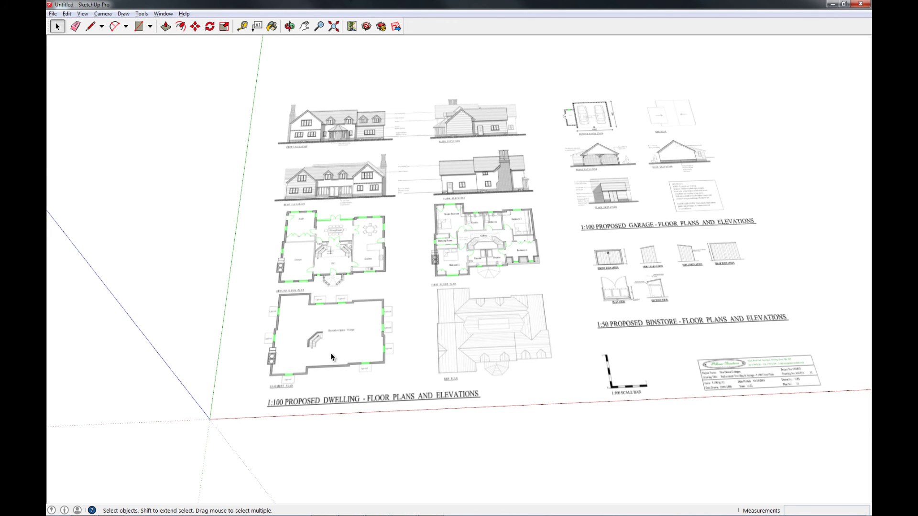
middle_click_drag(330, 353, 534, 361, "shift")
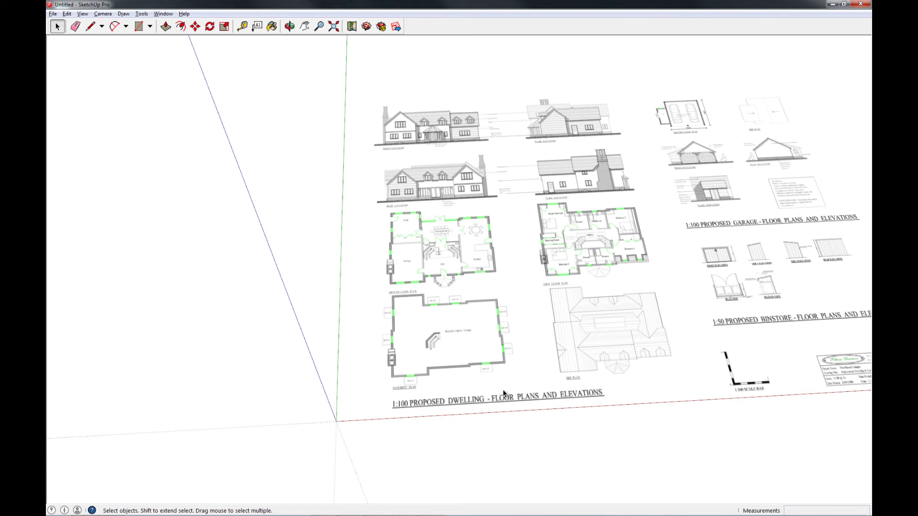
scroll(501, 395, "up", 3)
scroll(470, 350, "up", 7)
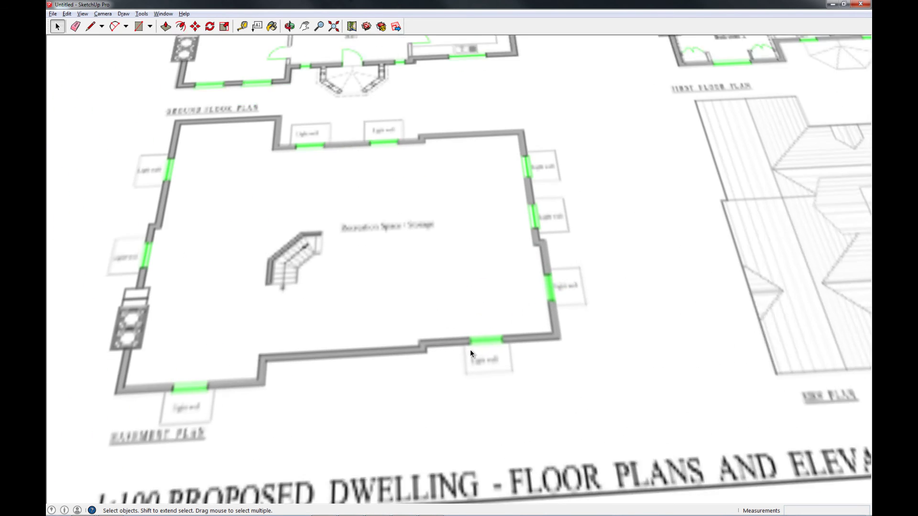
scroll(511, 333, "down", 6)
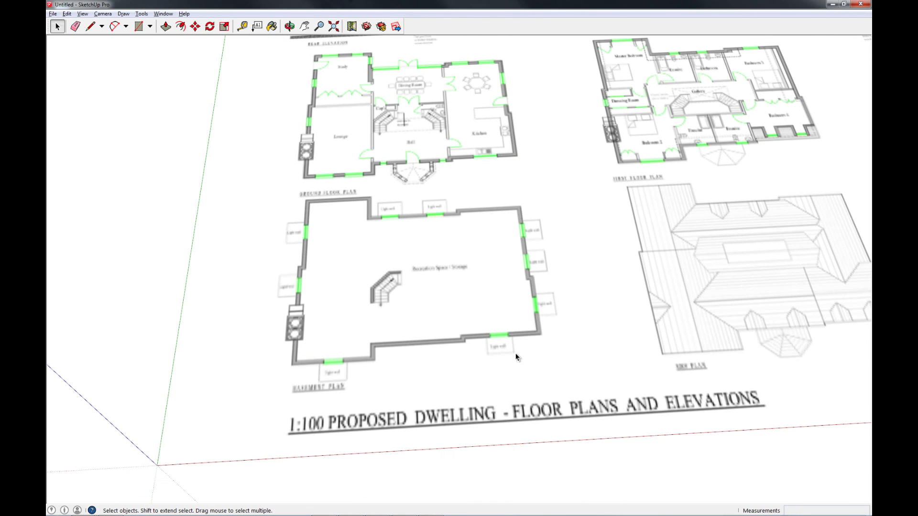
scroll(319, 375, "up", 3)
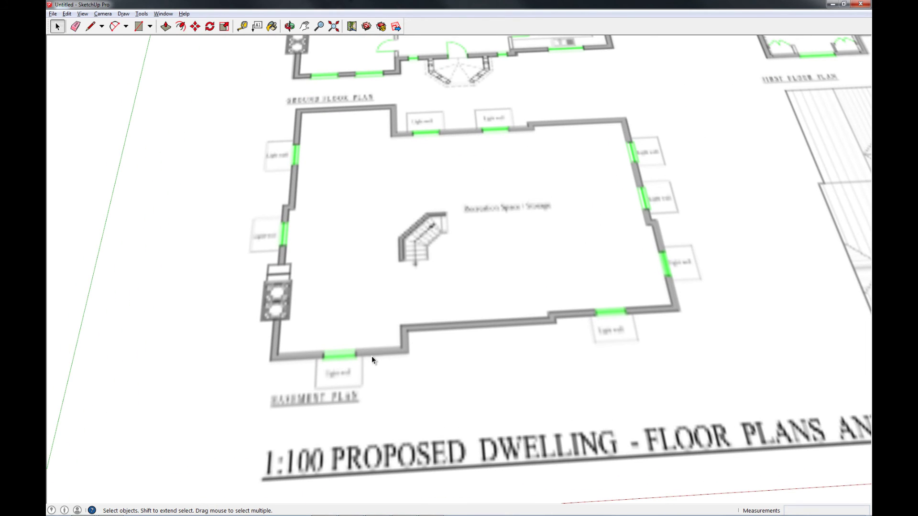
scroll(441, 279, "down", 5)
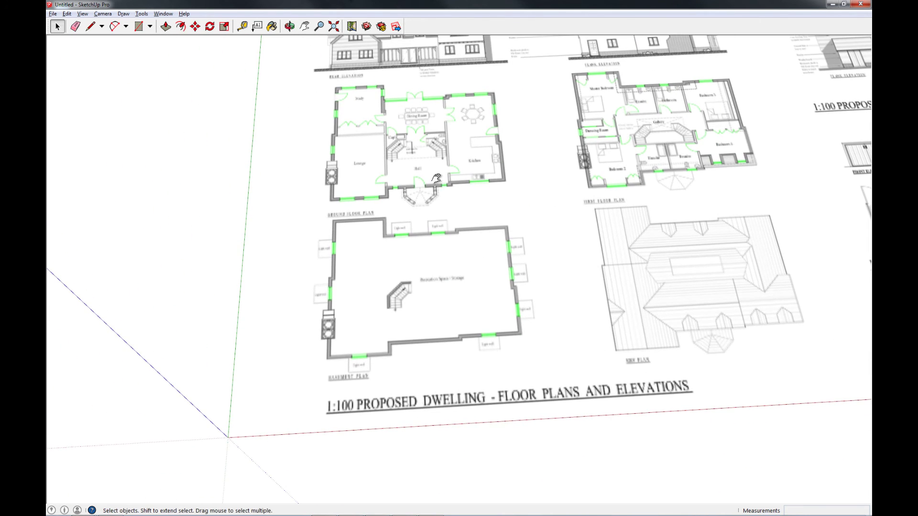
Draw a 36-inch line along the red axis from one jamb of the hall's front door on the ground floor plan.
scroll(420, 274, "up", 4)
scroll(397, 250, "up", 2)
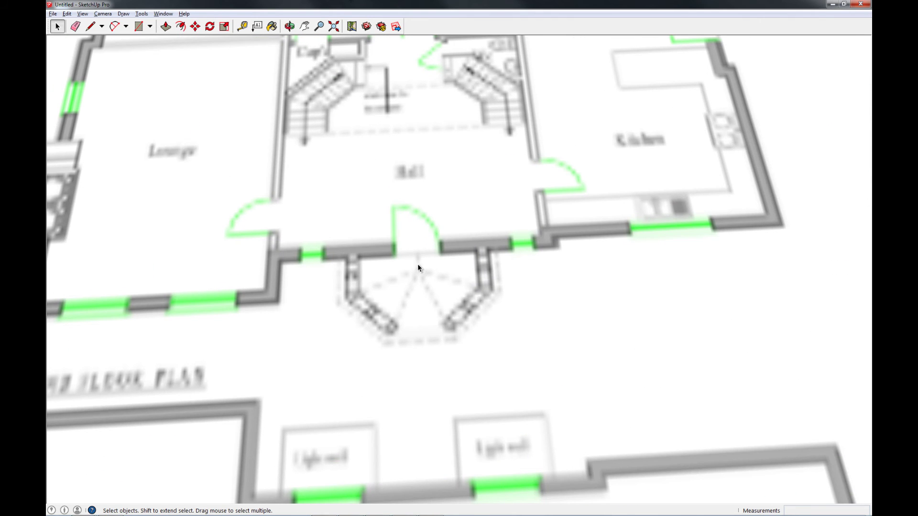
key("l")
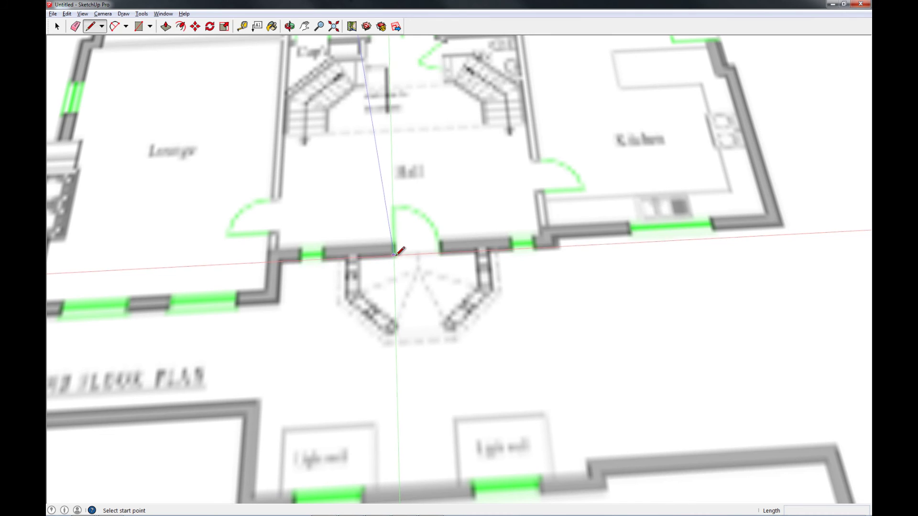
left_click(396, 255)
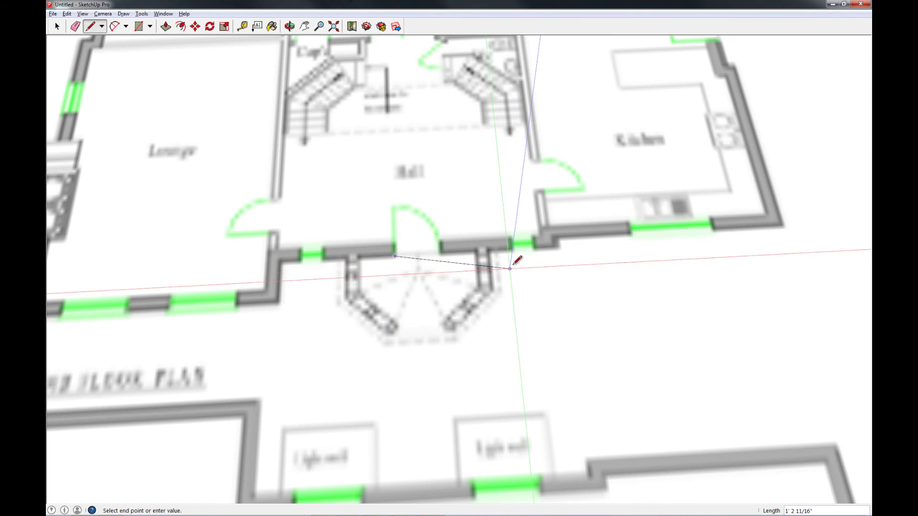
type("36")
key("Return")
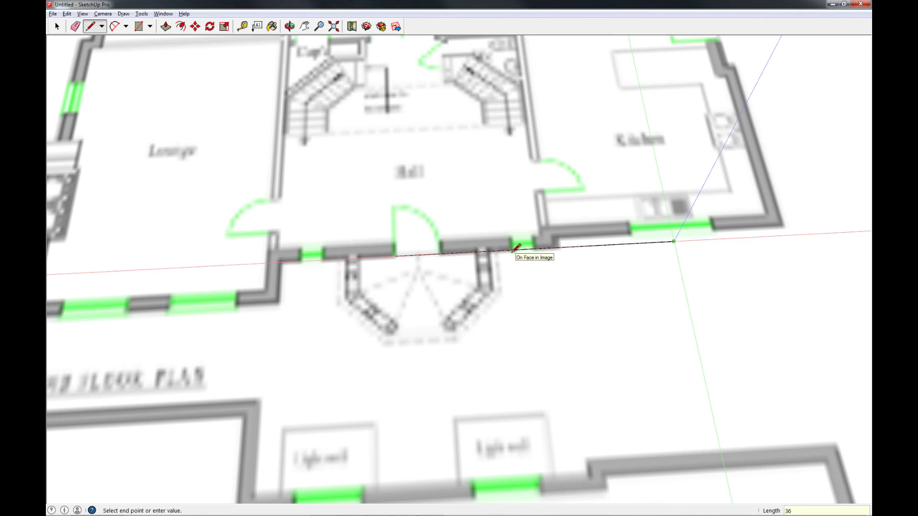
right_click(530, 303)
key("Escape")
key("Escape")
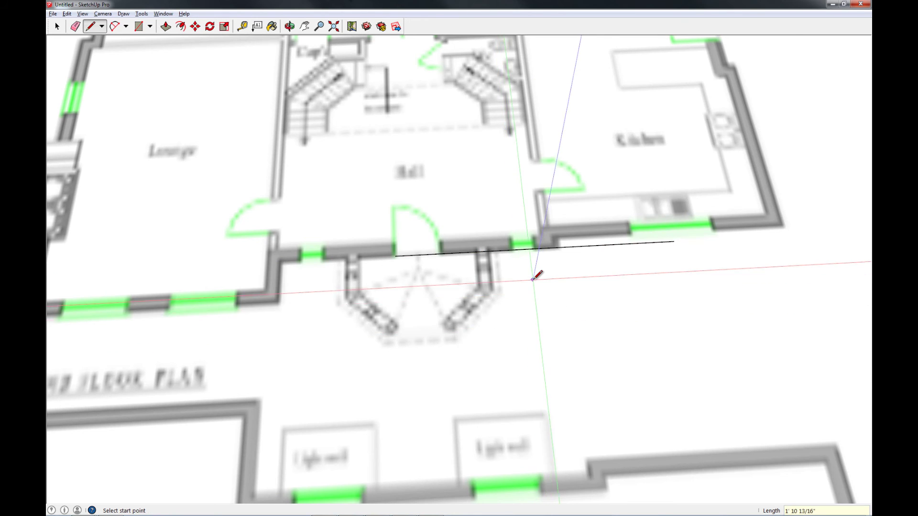
Select the whole imported plan sheet image.
scroll(532, 280, "down", 4)
scroll(542, 254, "down", 4)
key("space")
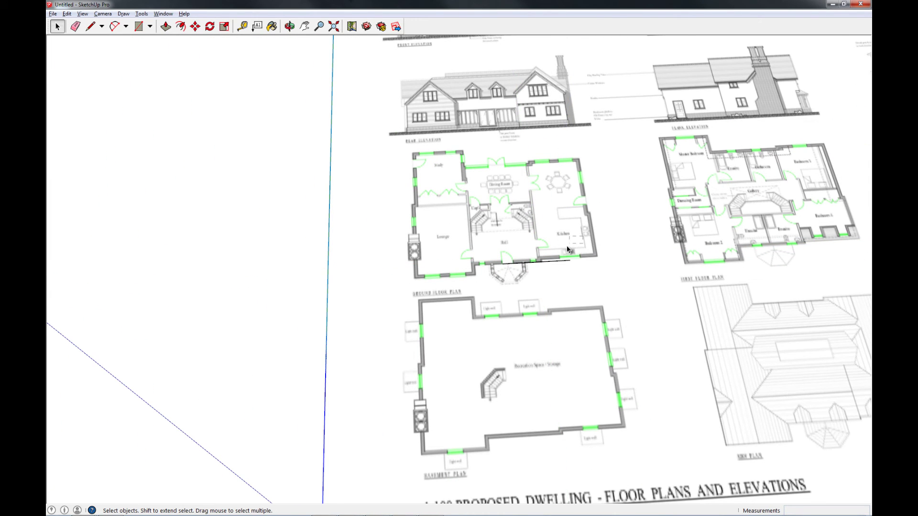
scroll(487, 229, "down", 5)
middle_click_drag(474, 253, 462, 302)
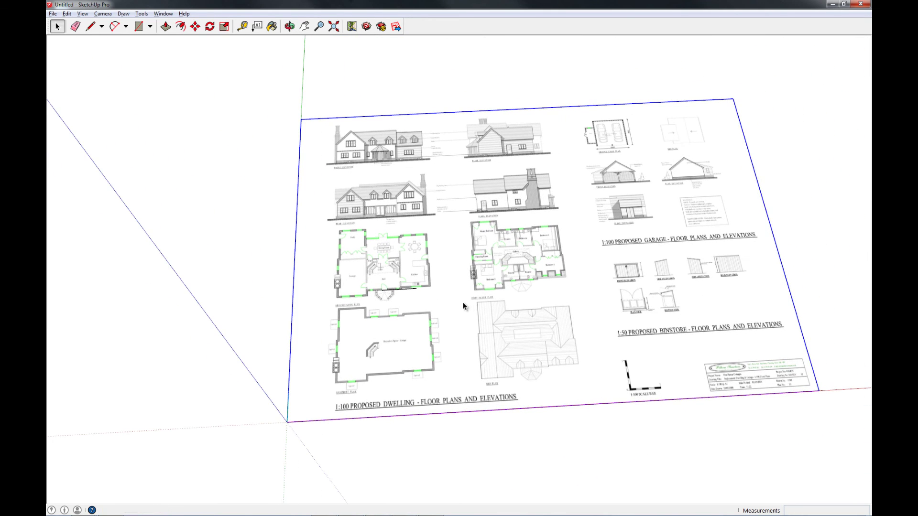
Scale the whole plan sheet up uniformly about its opposite corner by a factor of about 1.69.
left_click(479, 282)
key("s")
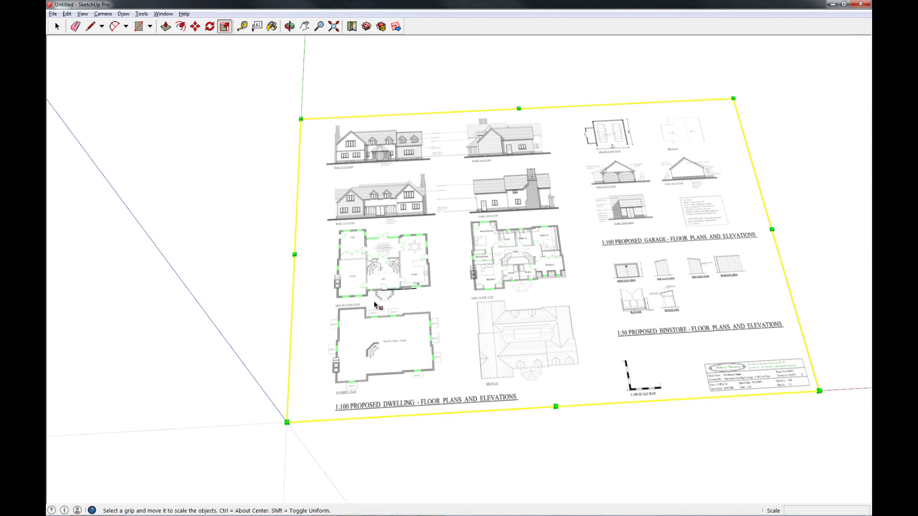
scroll(377, 305, "up", 4)
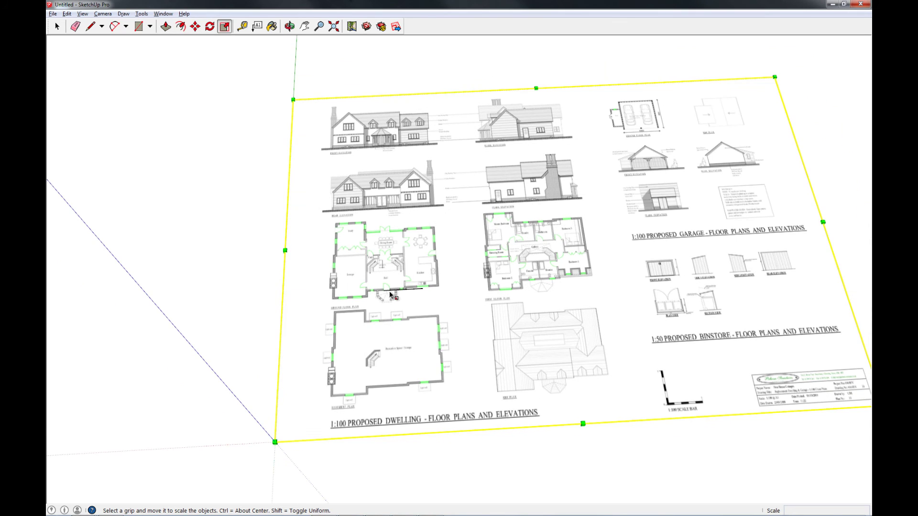
left_click(418, 284)
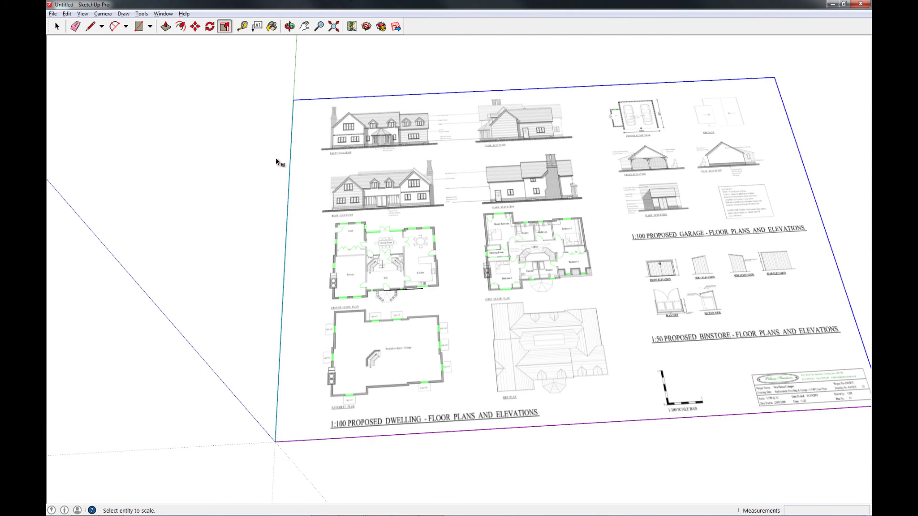
left_click(557, 270)
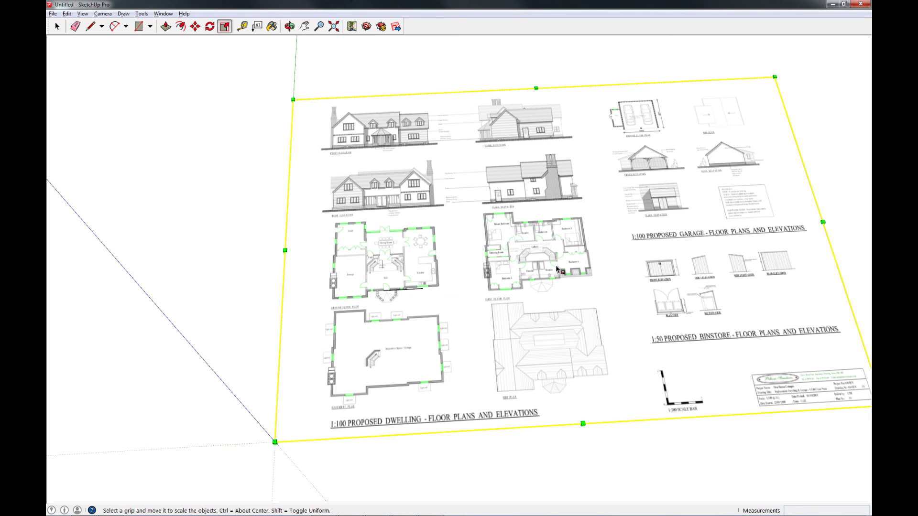
scroll(417, 275, "down", 3)
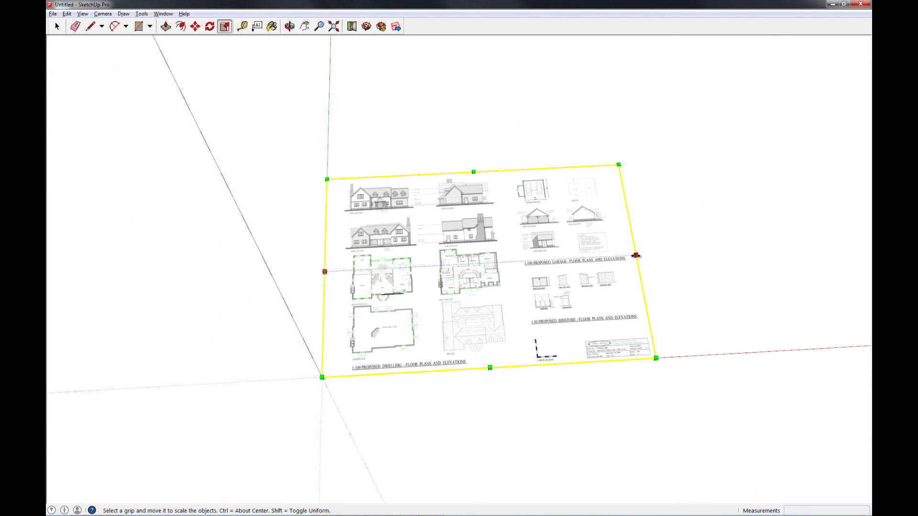
mouse_move(619, 165)
left_mouse_down()
mouse_move(795, 54)
mouse_move(808, 34)
mouse_move(781, 53)
left_mouse_up()
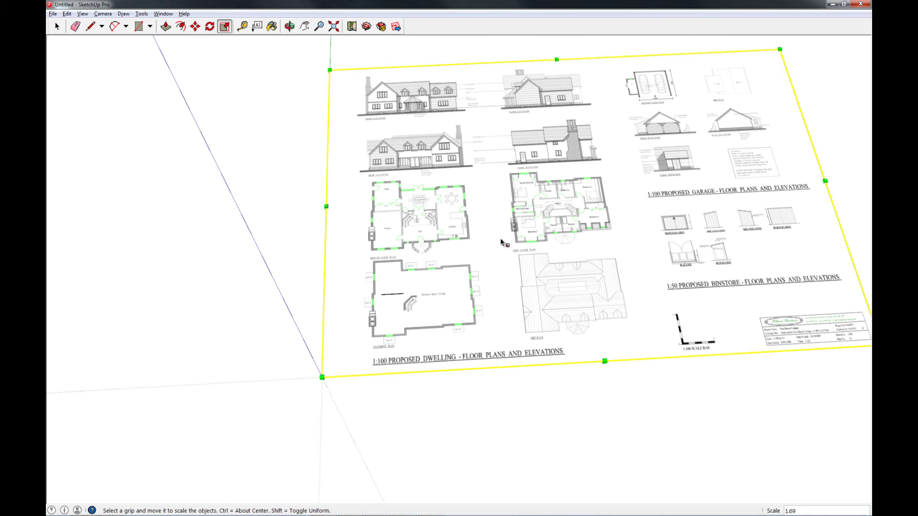
Enlarge the plan sheet further with uniform scaling about the opposite corner, ending with a factor of about 1.50.
scroll(436, 314, "down", 4)
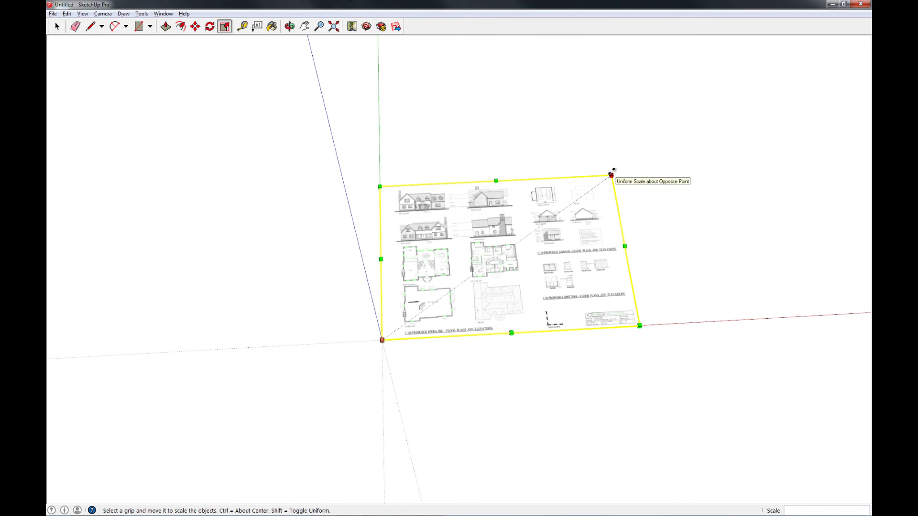
left_click_drag(610, 176, 770, 58)
key("ctrl+z")
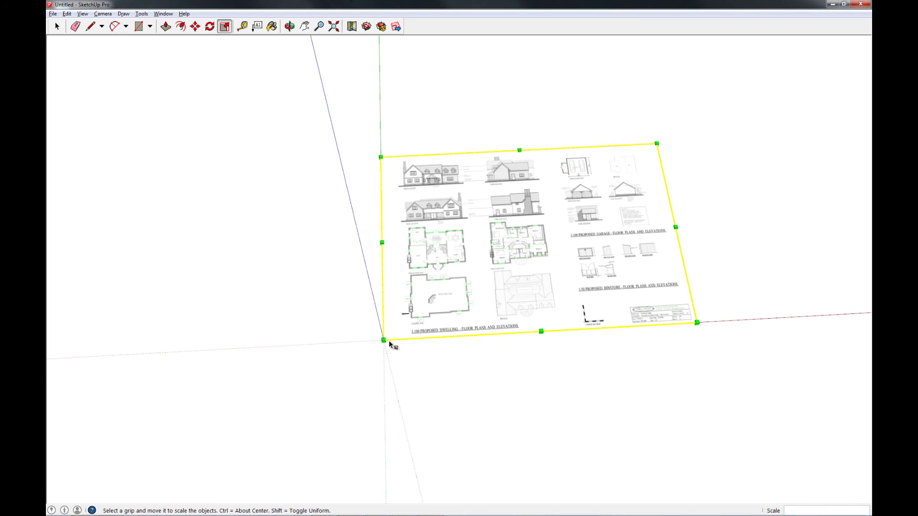
left_click_drag(673, 137, 764, 95)
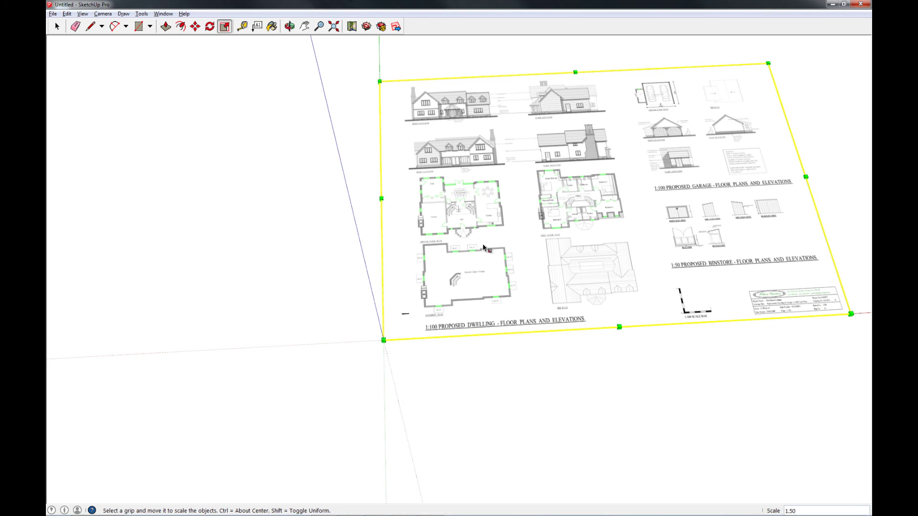
Move the plan sheet about 47' so the ground floor plan's front door lies near the 36-inch reference line.
key("m")
left_click(504, 221)
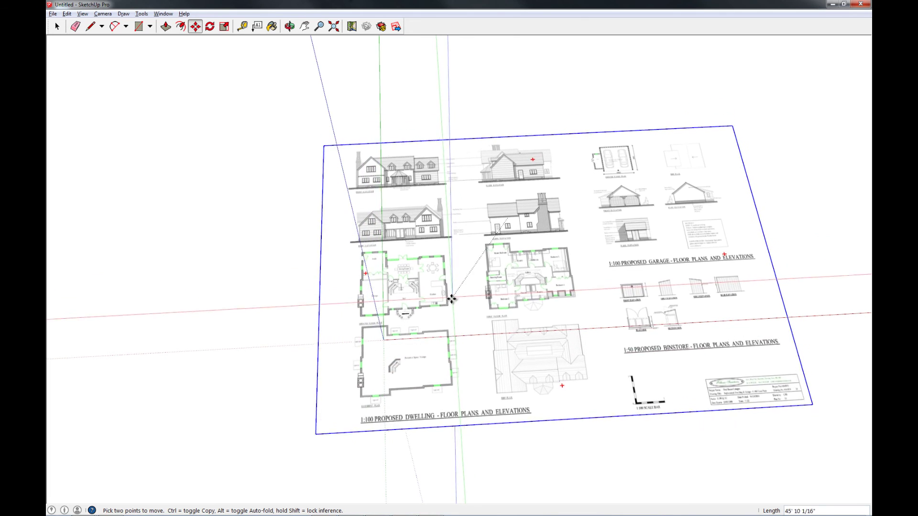
left_click(453, 302)
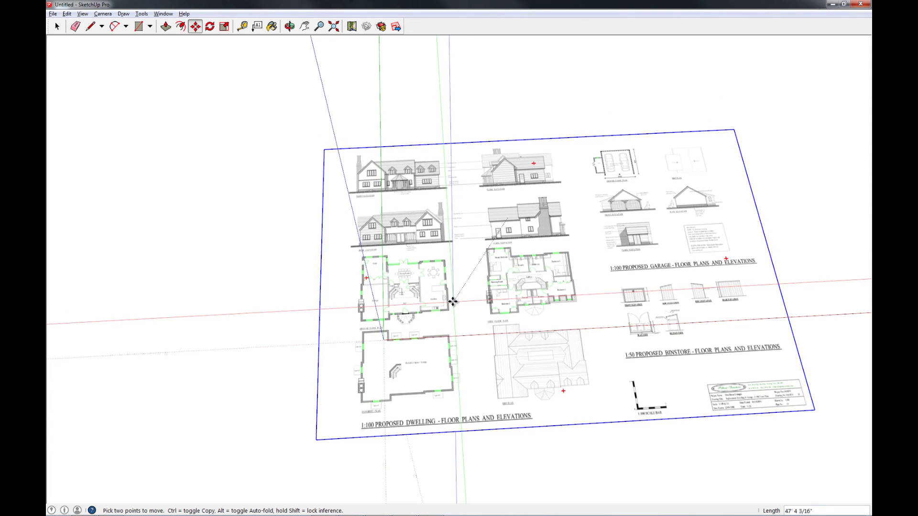
key("space")
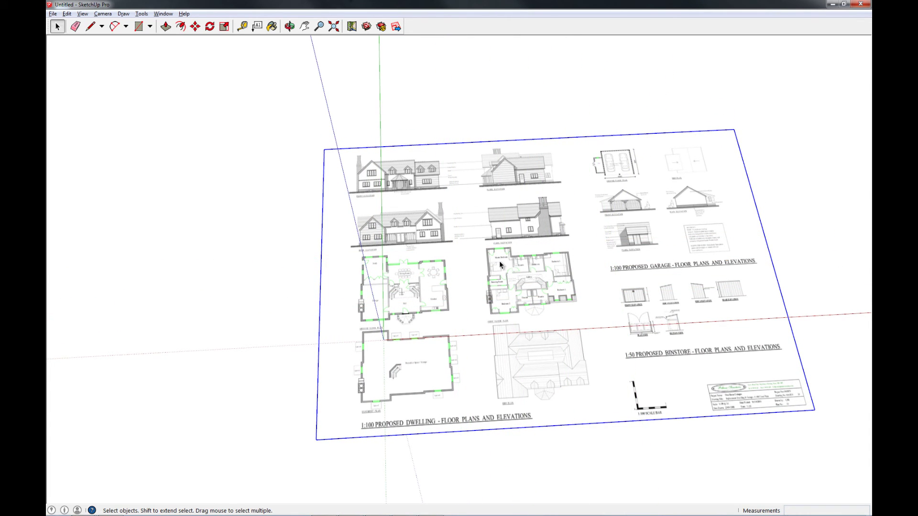
Scale the plan sheet up uniformly from its far corner by a factor of about 1.09.
left_click(564, 242)
key("s")
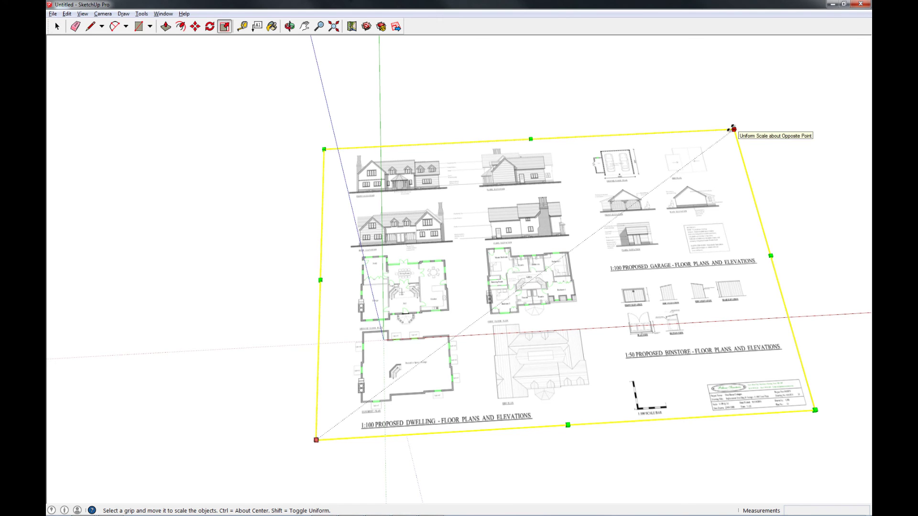
left_click(734, 129)
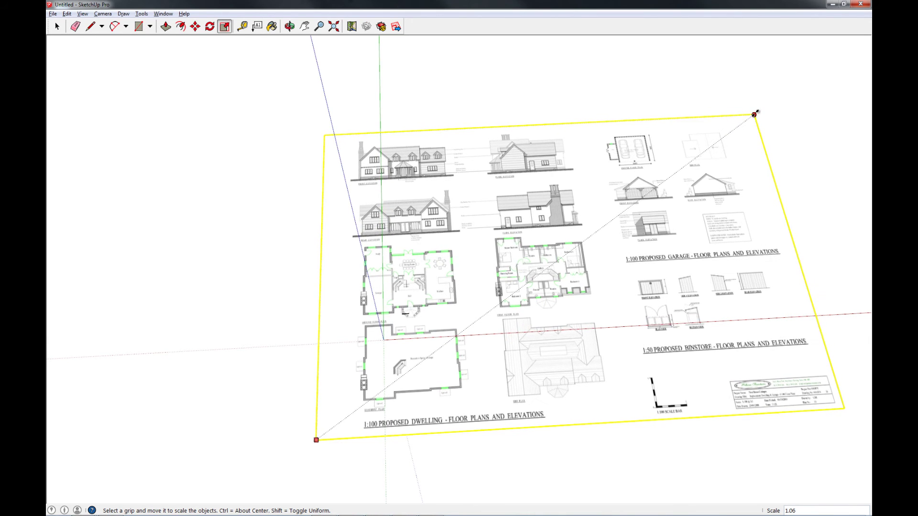
left_click(753, 119)
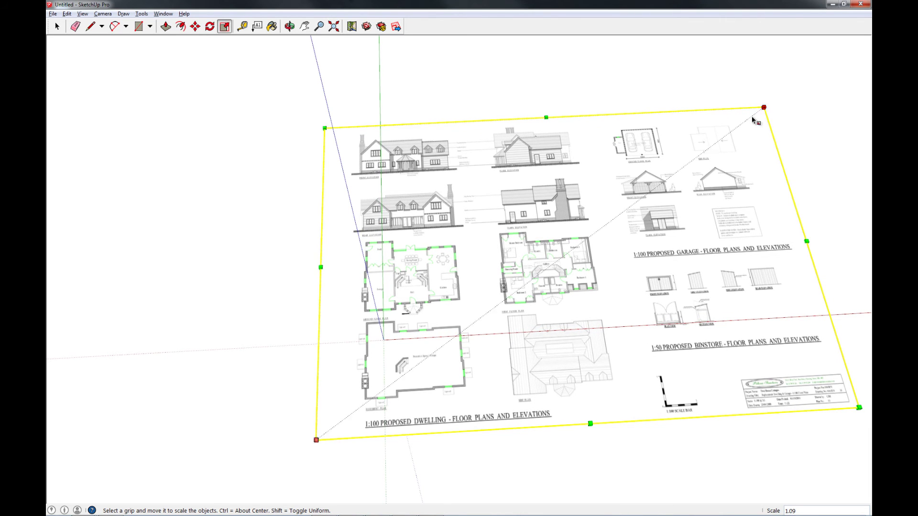
Move the plan sheet about 5' 9" to bring the hall's front door opening onto the reference line.
key("m")
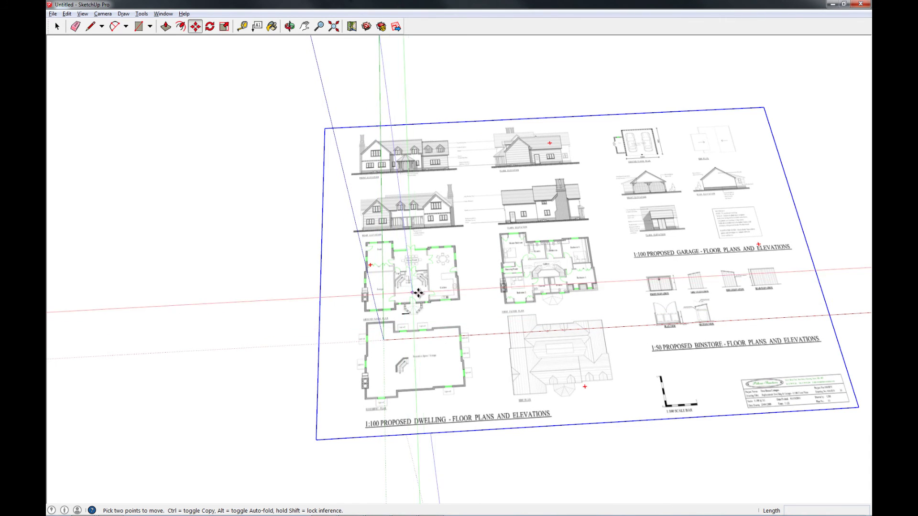
left_click(419, 292)
scroll(418, 293, "up", 5)
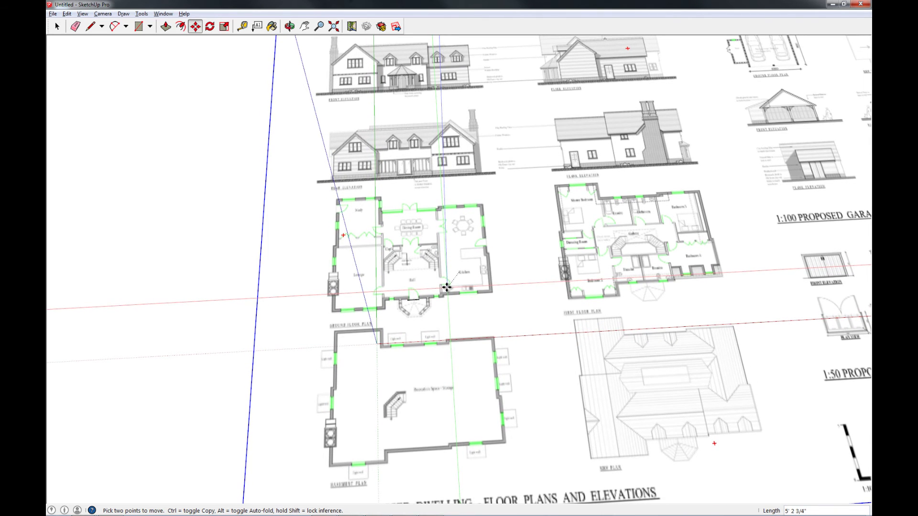
scroll(445, 288, "down", 6)
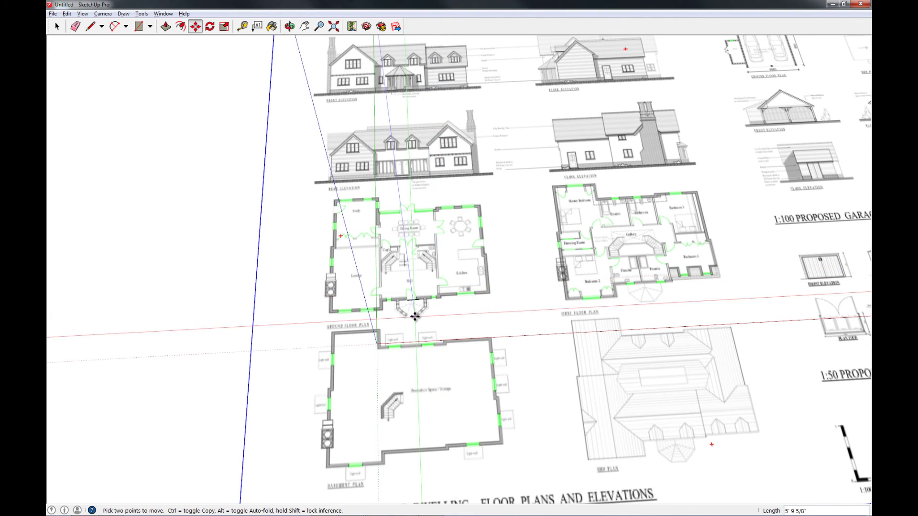
key("space")
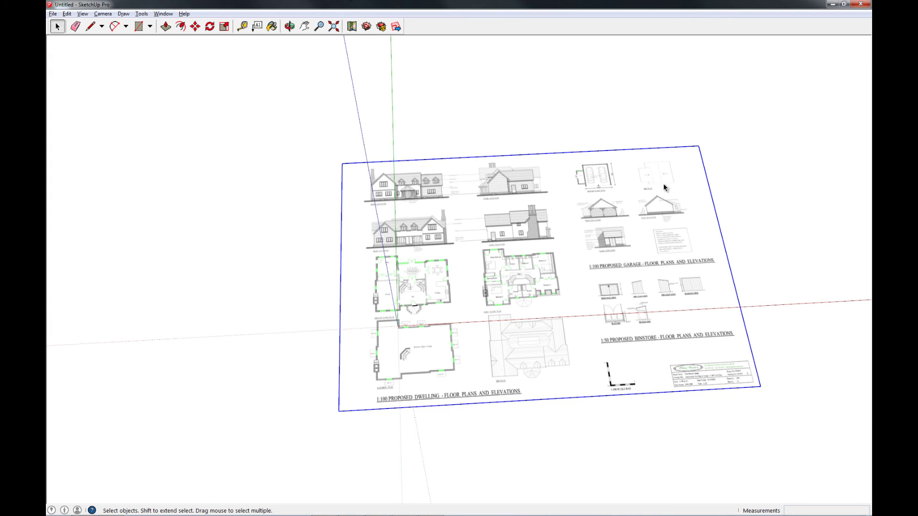
Scale the plan sheet up uniformly from its far corner by a factor of about 1.14.
key("s")
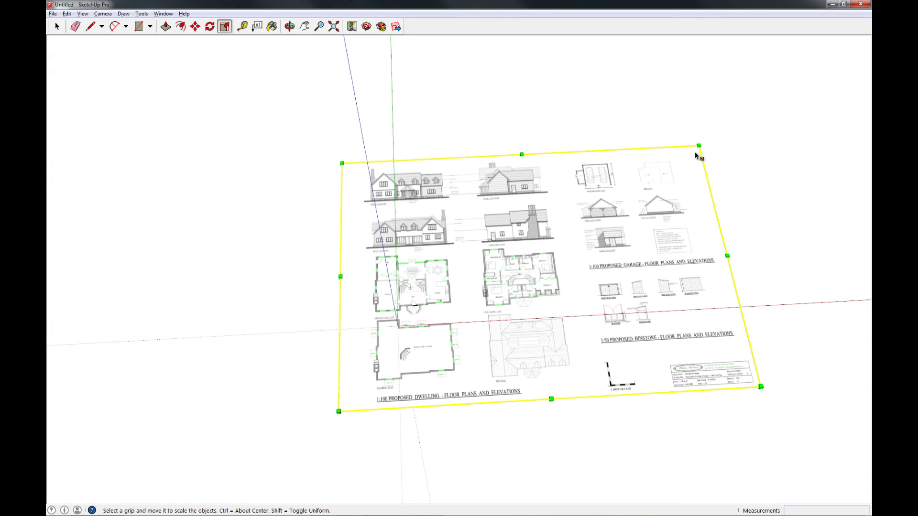
left_click(699, 147)
left_click_drag(720, 130, 741, 117)
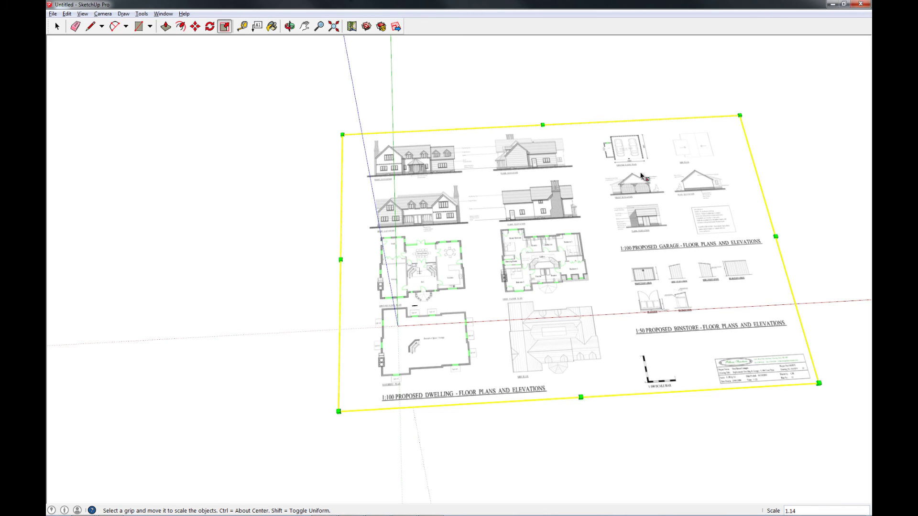
key("space")
Move the plan sheet about 9' 4" so the front door's jamb meets the reference line's end, and compare the opening with the line up close.
scroll(410, 311, "up", 3)
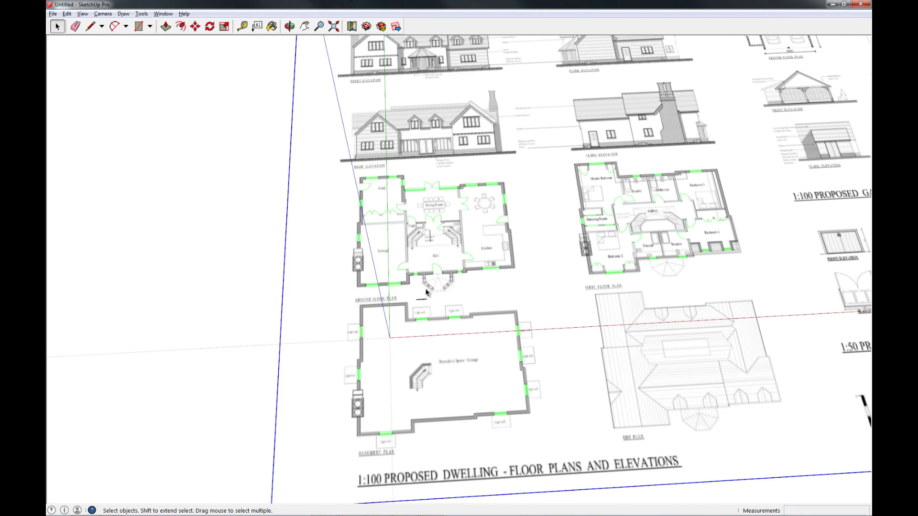
scroll(426, 289, "up", 4)
key("m")
left_click(499, 249)
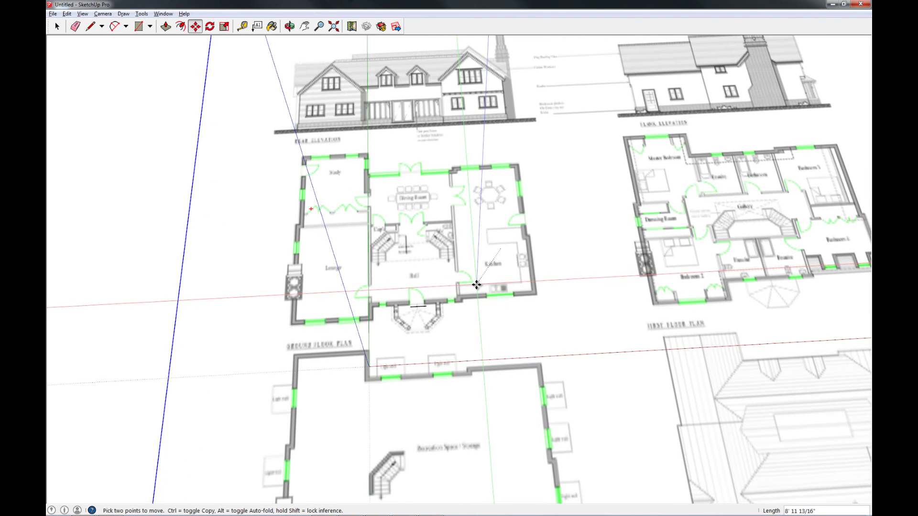
left_click(476, 286)
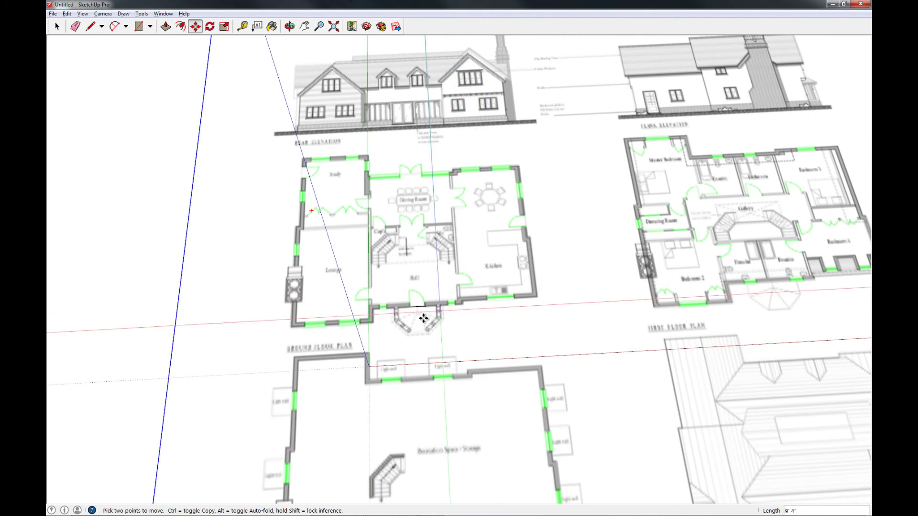
scroll(424, 316, "up", 5)
scroll(405, 299, "up", 3)
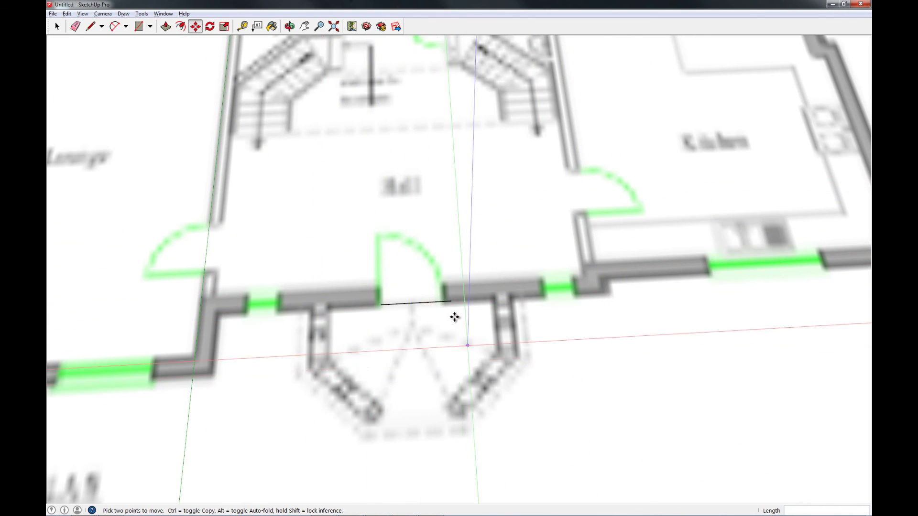
scroll(409, 314, "down", 5)
scroll(400, 321, "down", 8)
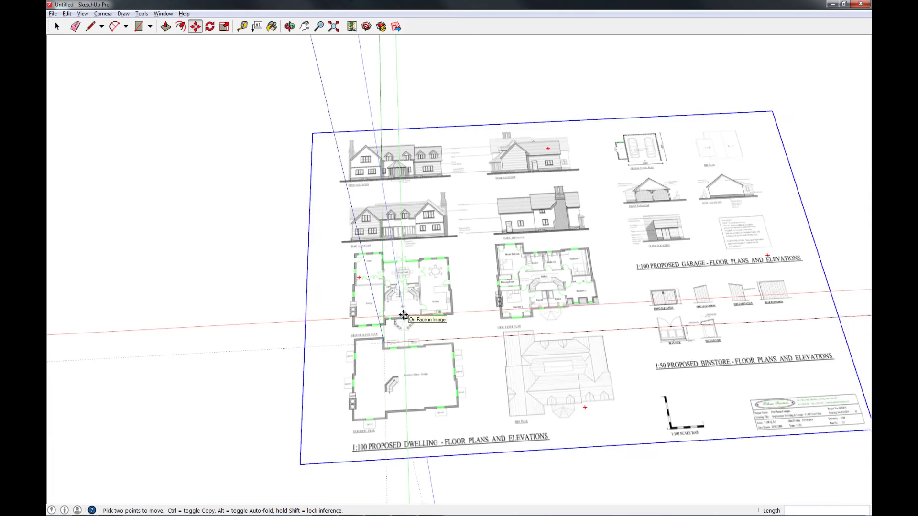
Enlarge the plan sheet slightly more with uniform scaling to bring the front door opening closer to 36 inches.
mouse_move(579, 318)
middle_mouse_down()
mouse_move(540, 351)
mouse_move(546, 306)
middle_mouse_up()
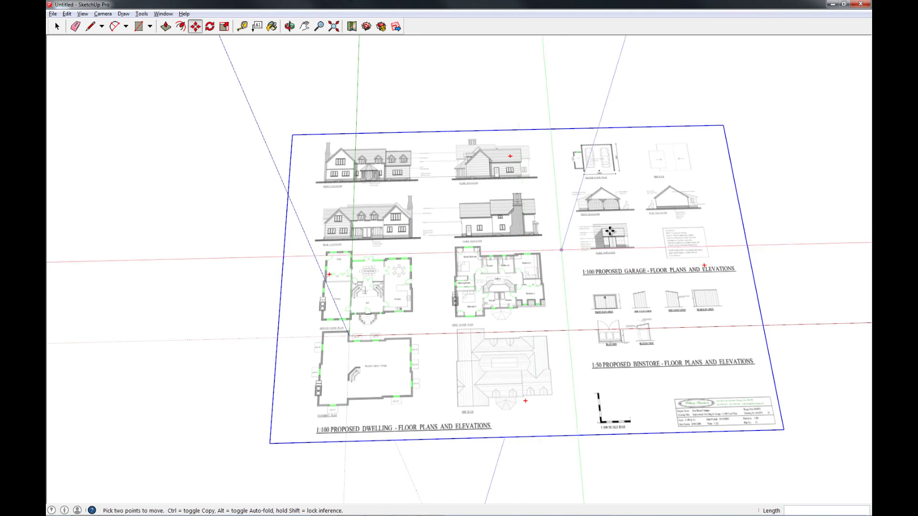
key("s")
left_click_drag(721, 124, 779, 86)
Move the plan sheet about 11' 4" so the hall's front door opening sits on the reference line again.
scroll(409, 239, "up", 4)
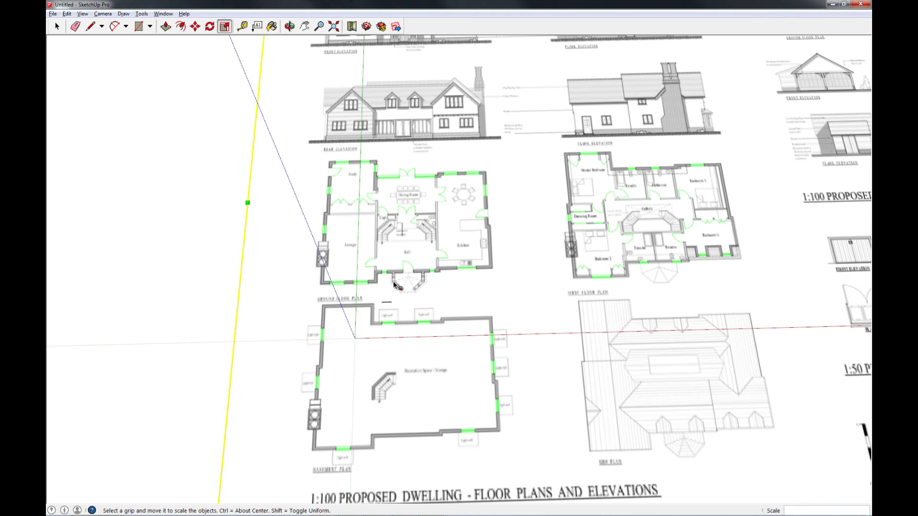
key("m")
left_click(441, 267)
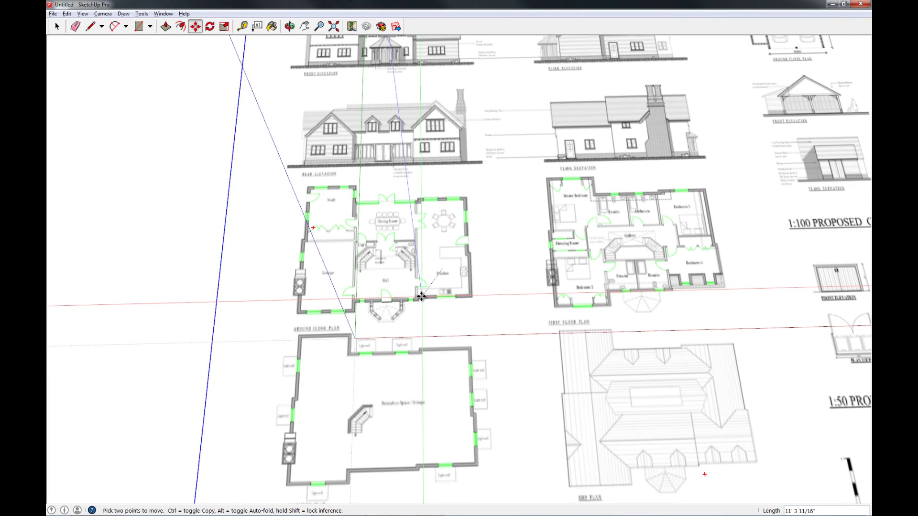
left_click(421, 296)
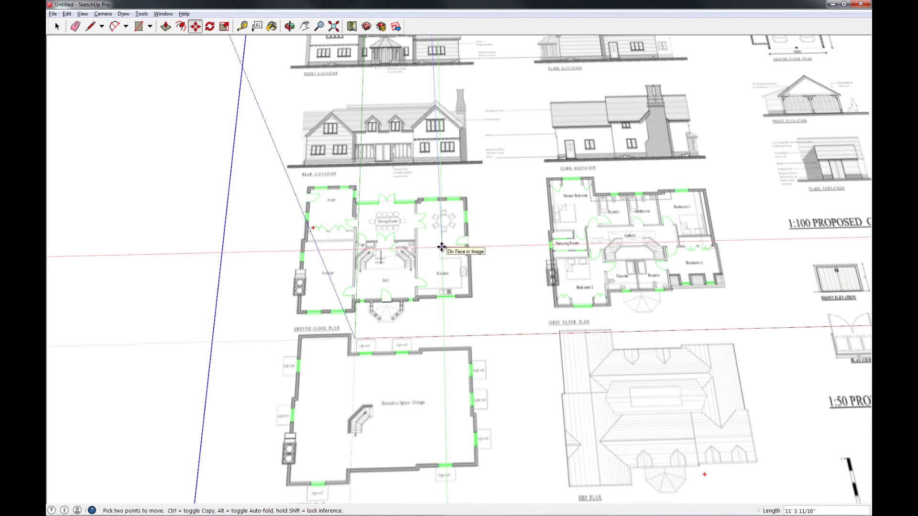
key("space")
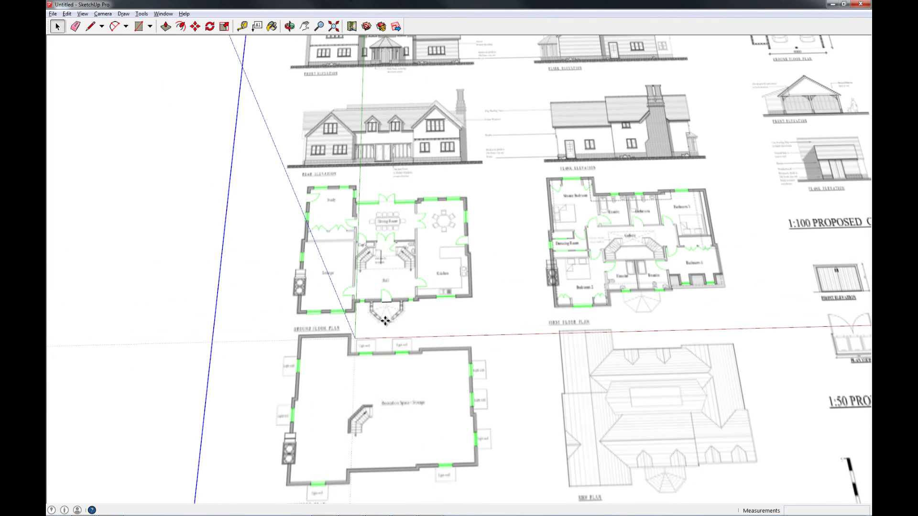
key("e")
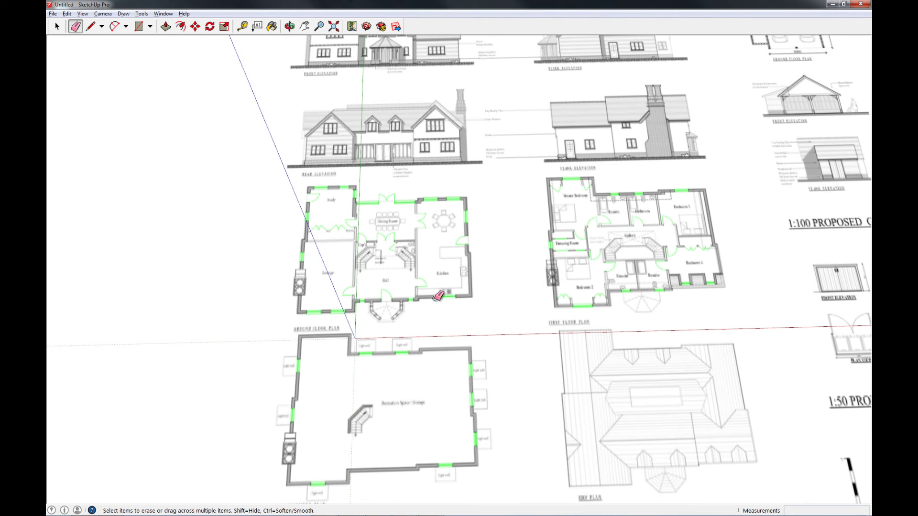
key("space")
Move the whole plan sheet so its lower-left corner sits at the origin and its edges follow the red and green axes.
scroll(316, 328, "down", 3)
scroll(317, 330, "down", 3)
left_click(358, 352)
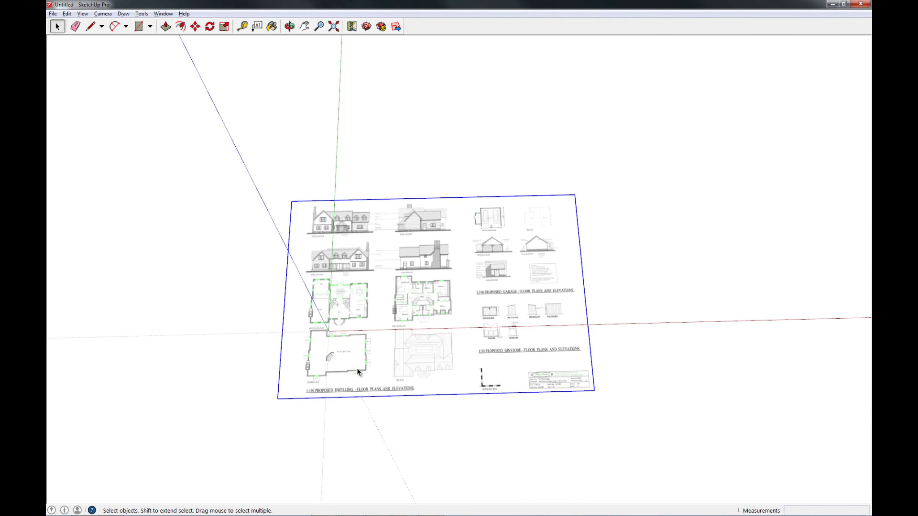
left_click(387, 325)
left_click(360, 378)
key("m")
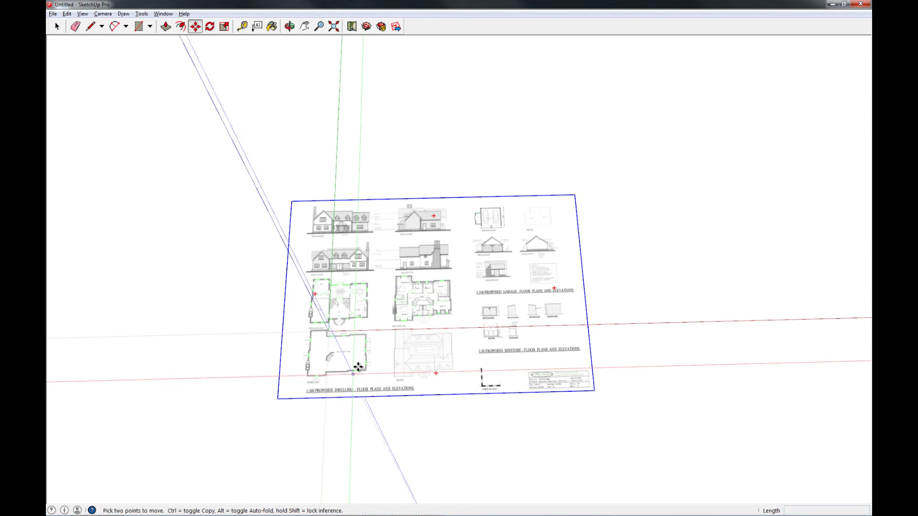
left_click(370, 355)
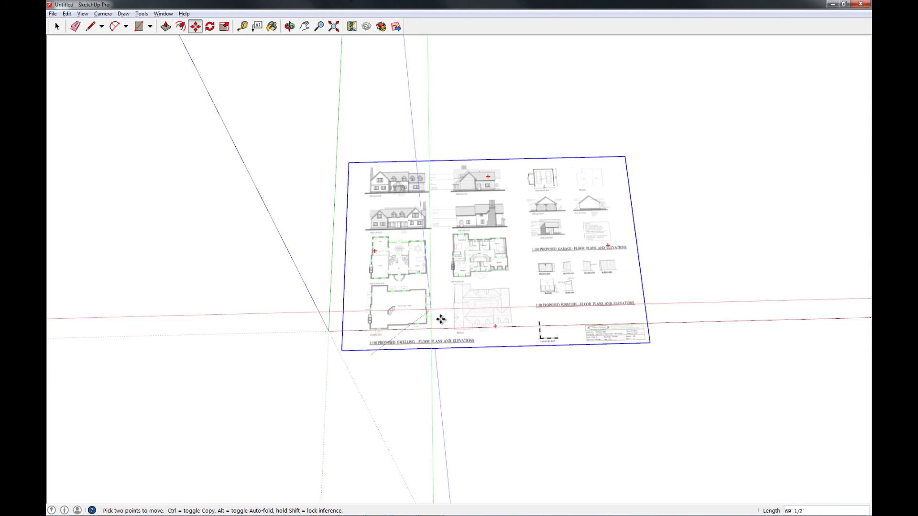
left_click(328, 331)
key("space")
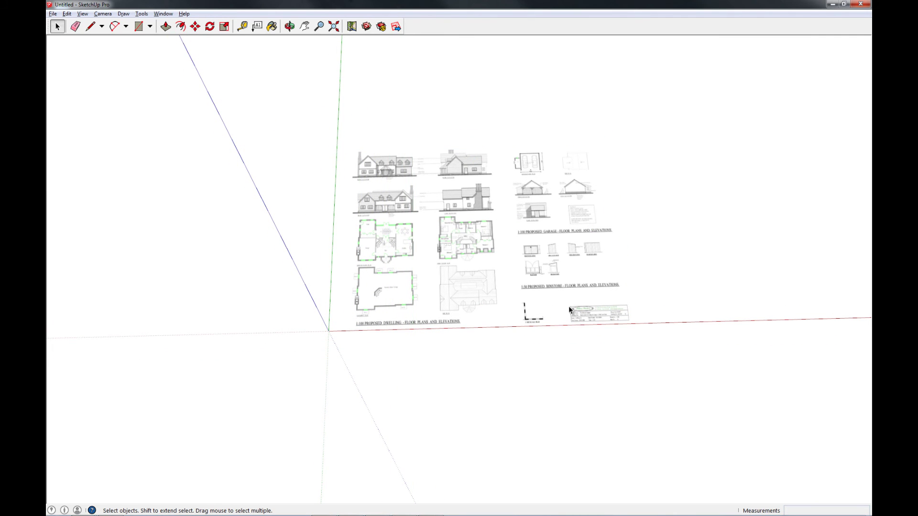
Open the Layers window, make it taller and place it just below the toolbar, beside the plan sheet.
mouse_move(407, 274)
middle_mouse_down()
mouse_move(440, 257)
mouse_move(387, 137)
mouse_move(381, 185)
mouse_move(393, 315)
mouse_move(404, 306)
middle_mouse_up()
left_click(566, 238)
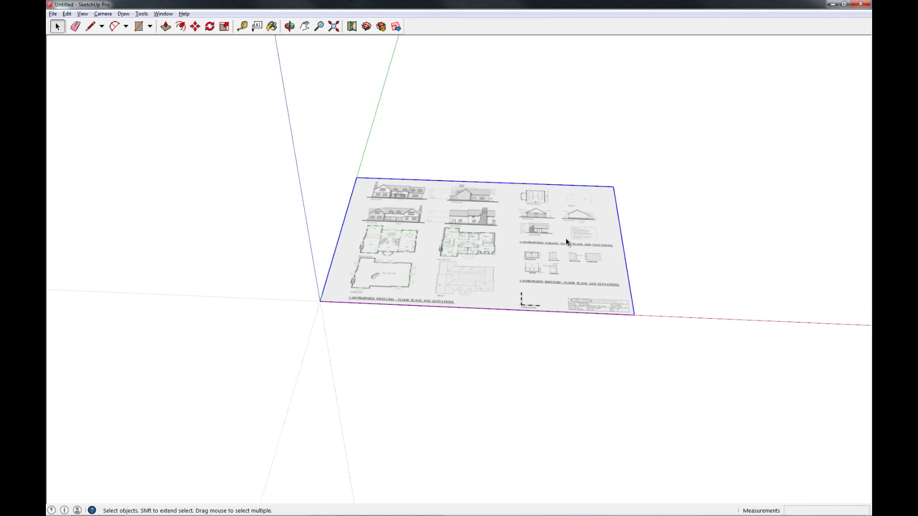
left_click(141, 14)
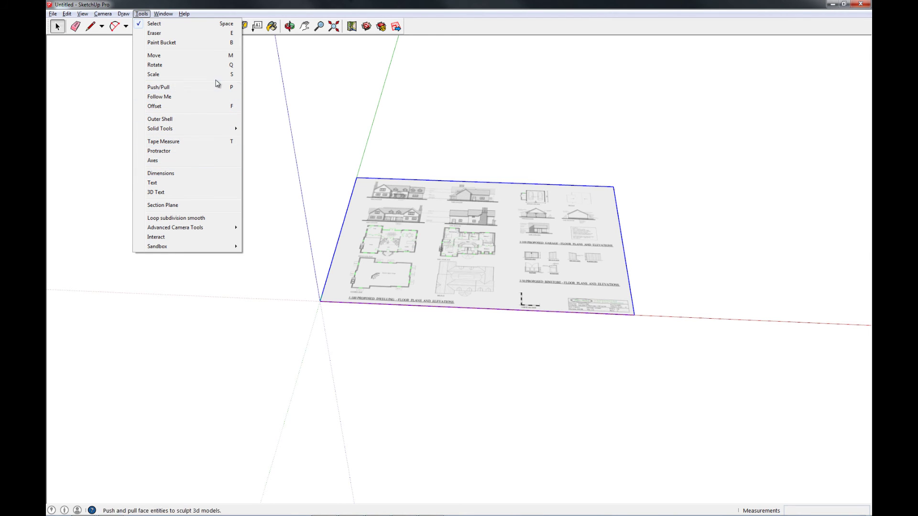
mouse_move(163, 14)
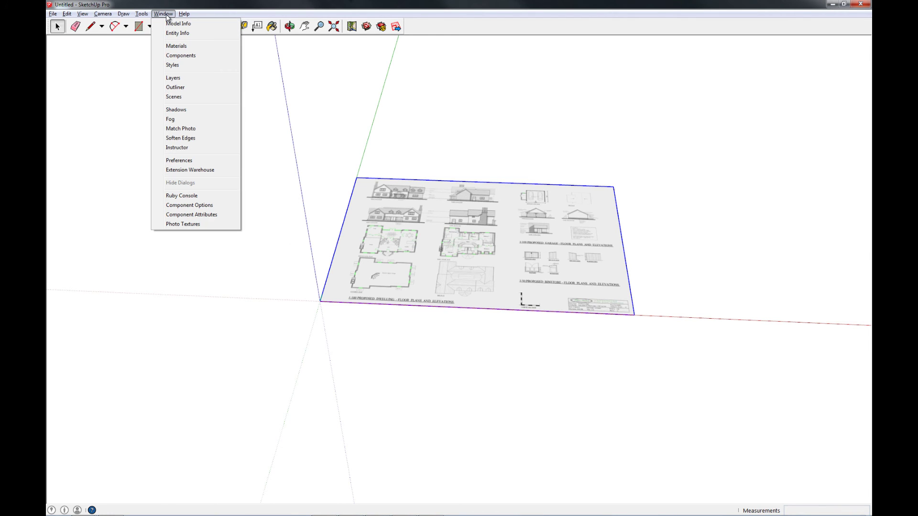
left_click(184, 78)
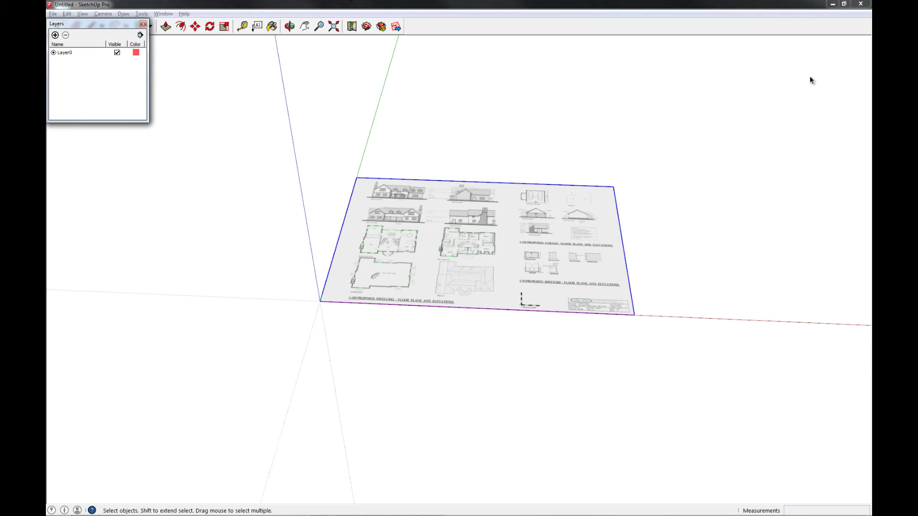
left_click_drag(118, 120, 123, 310)
left_click_drag(113, 28, 117, 48)
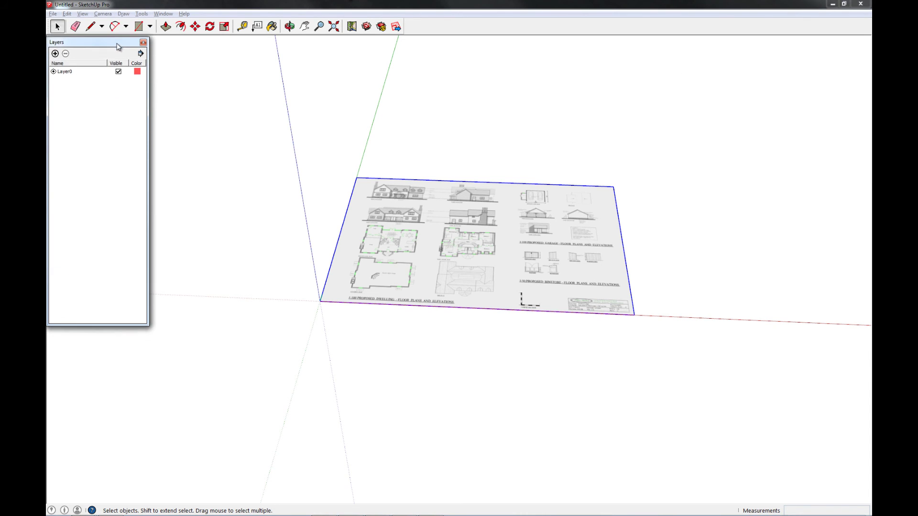
Open the Entity Info window, dock it beneath the Layers window and clear the selection.
left_click(158, 15)
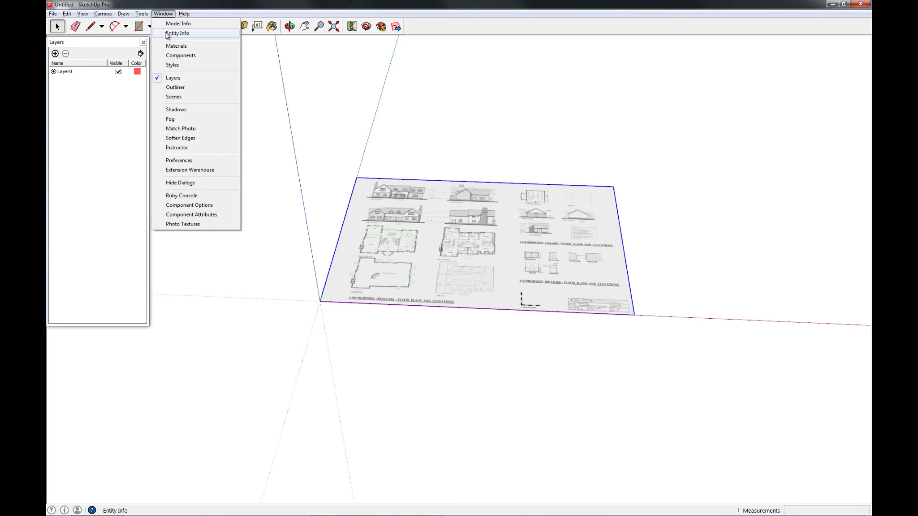
left_click(168, 35)
left_click_drag(651, 85, 102, 334)
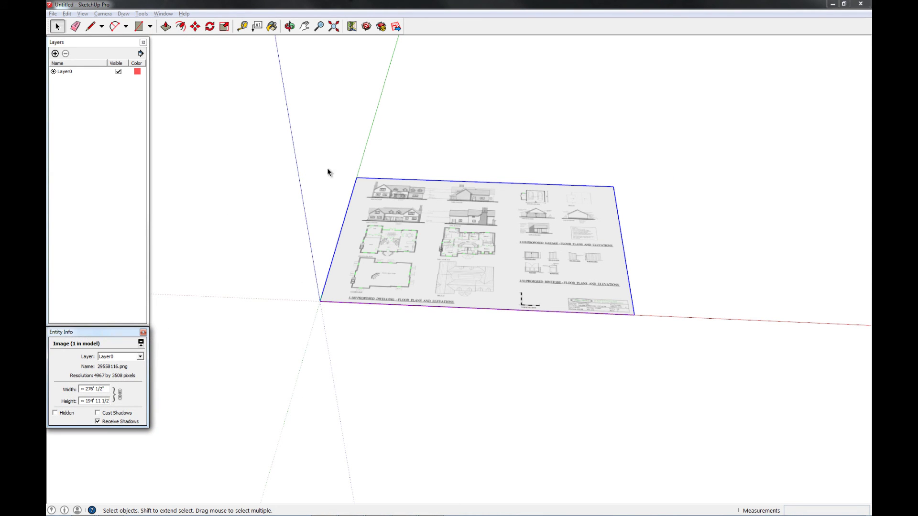
left_click(400, 368)
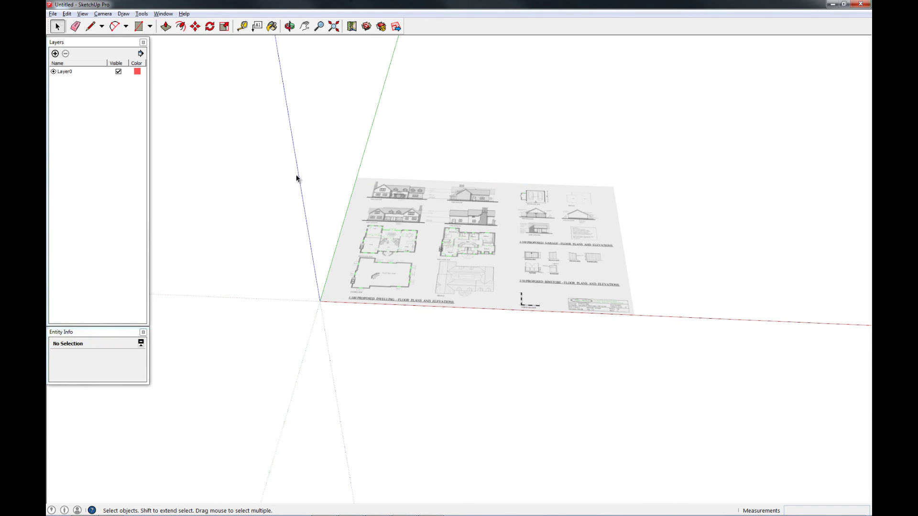
Add a new layer named BACKGROUNDS.
left_click(55, 53)
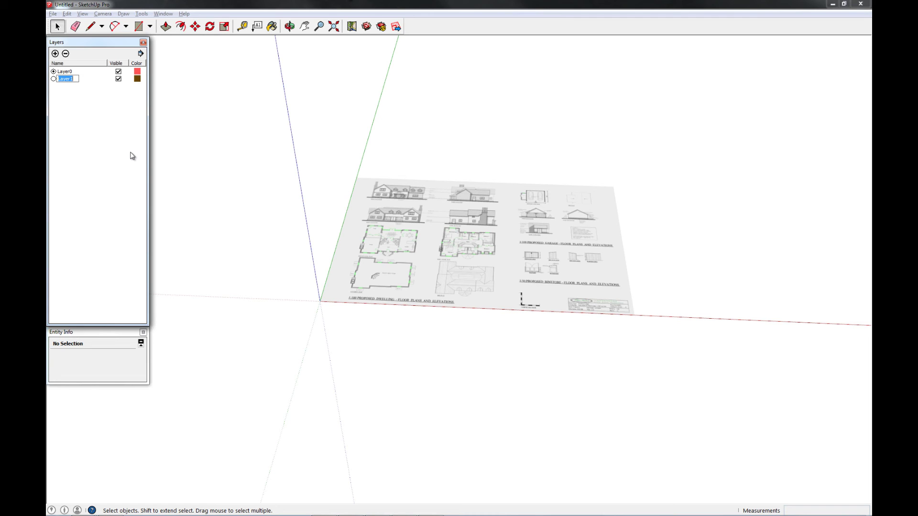
type("b")
type("ACKGRROUN")
key("BackSpace")
key("BackSpace")
key("BackSpace")
key("BackSpace")
key("BackSpace")
type("ROUNDS")
key("Return")
Assign the plan sheet image to the BACKGROUNDS layer.
left_click(548, 223)
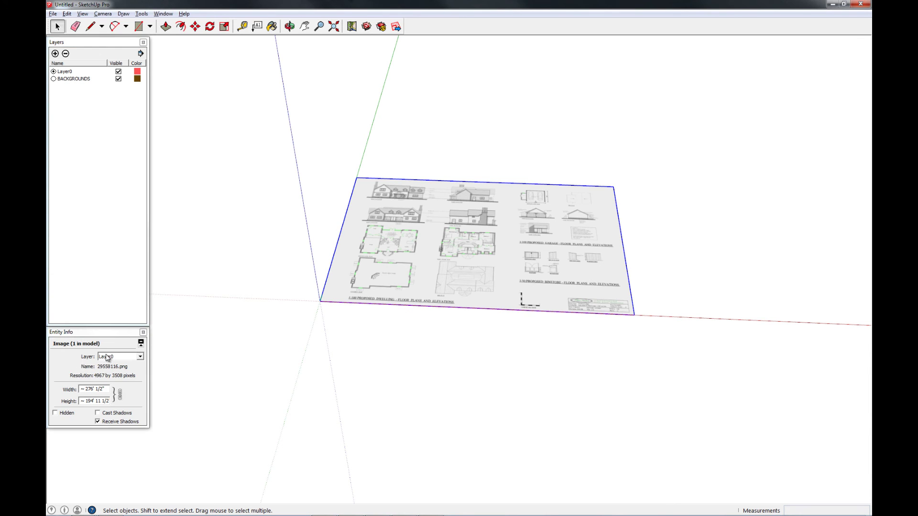
left_click(107, 357)
left_click(120, 369)
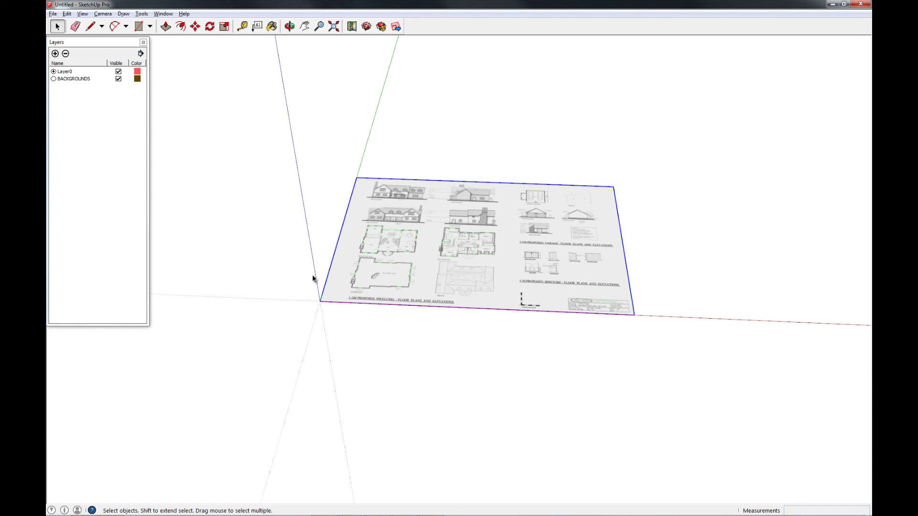
Add another layer named OUTLINE.
middle_click_drag(429, 304, 420, 349)
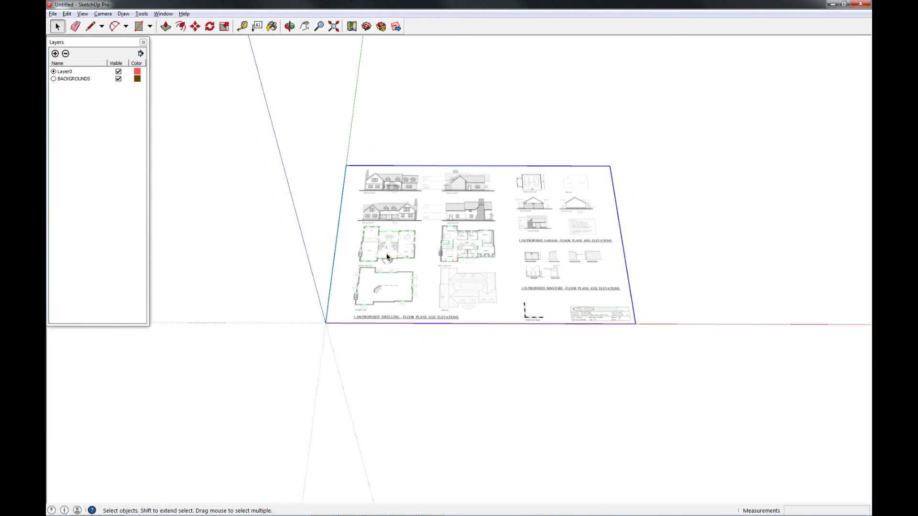
scroll(382, 256, "up", 5)
scroll(381, 258, "up", 3)
left_click(55, 53)
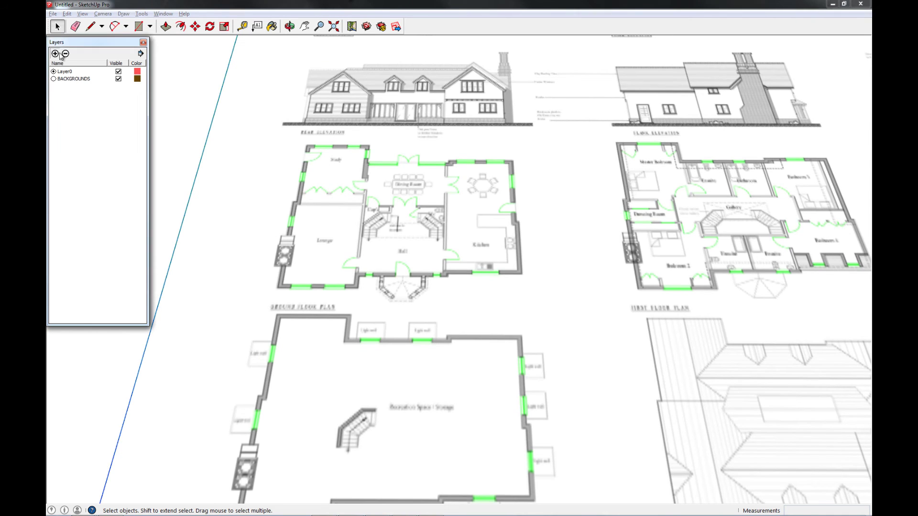
type("OUTLINE")
key("Return")
Draw a 15' 6" line along the study's rear exterior wall on the ground floor plan, starting at its outer corner.
middle_click_drag(374, 302, 348, 304)
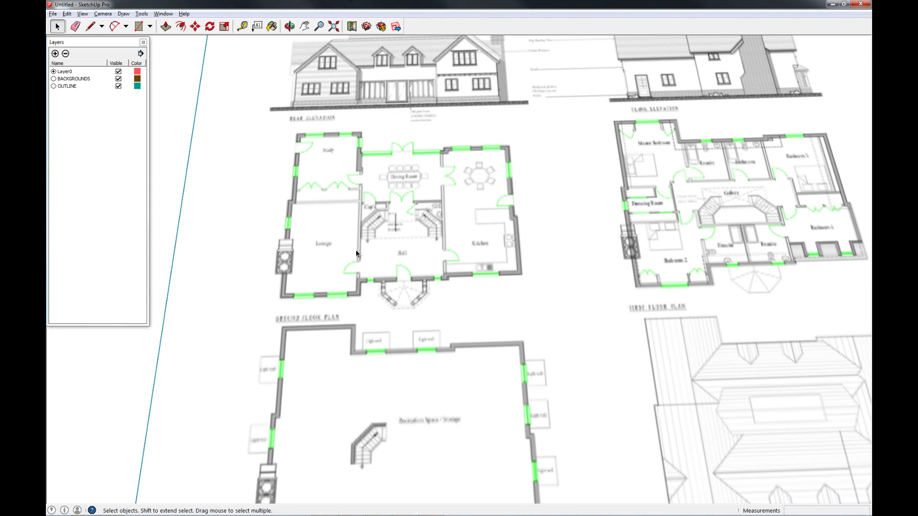
scroll(356, 254, "down", 4)
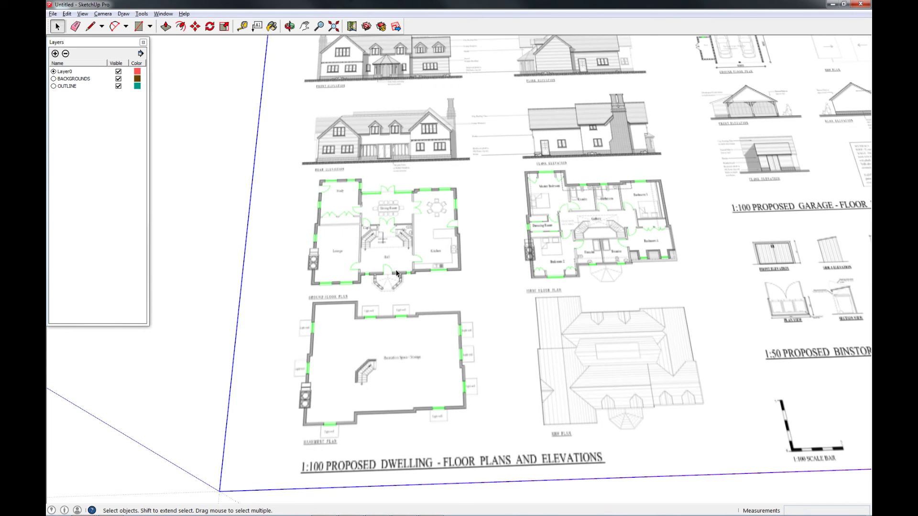
middle_click_drag(309, 219, 327, 205)
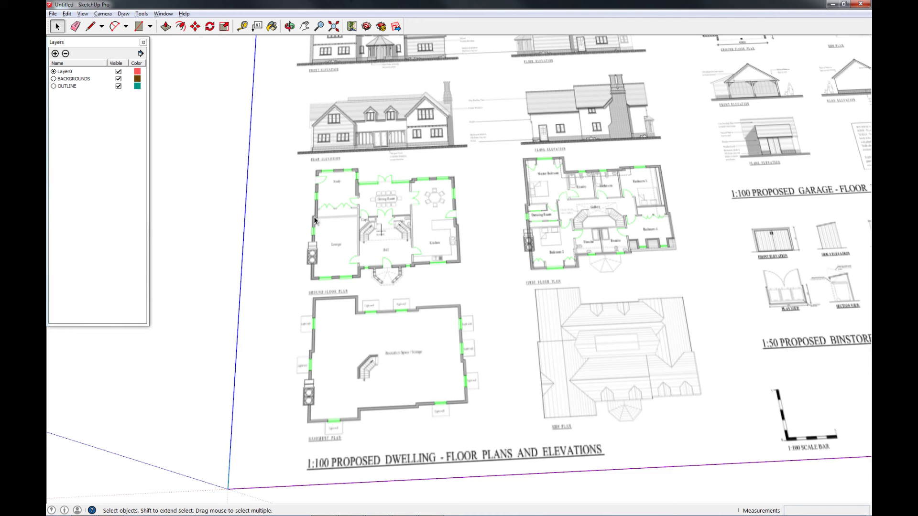
scroll(308, 160, "up", 4)
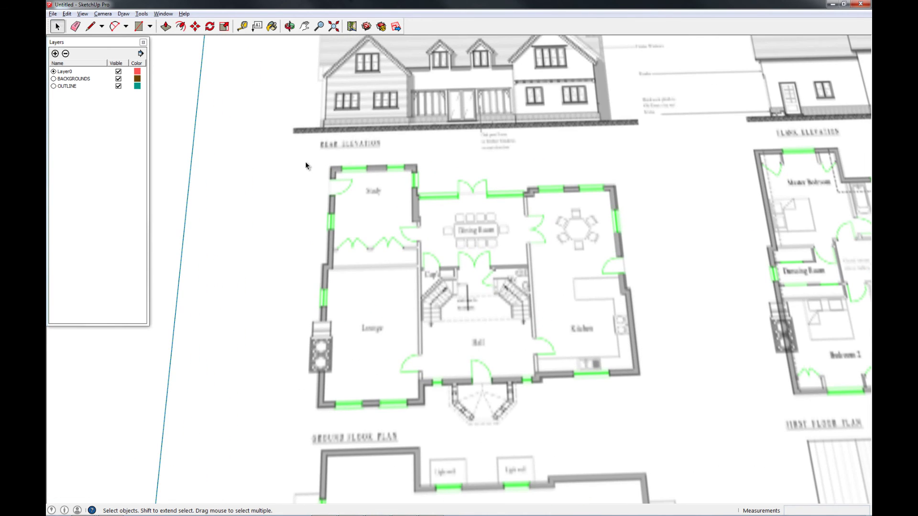
key("l")
scroll(308, 154, "up", 3)
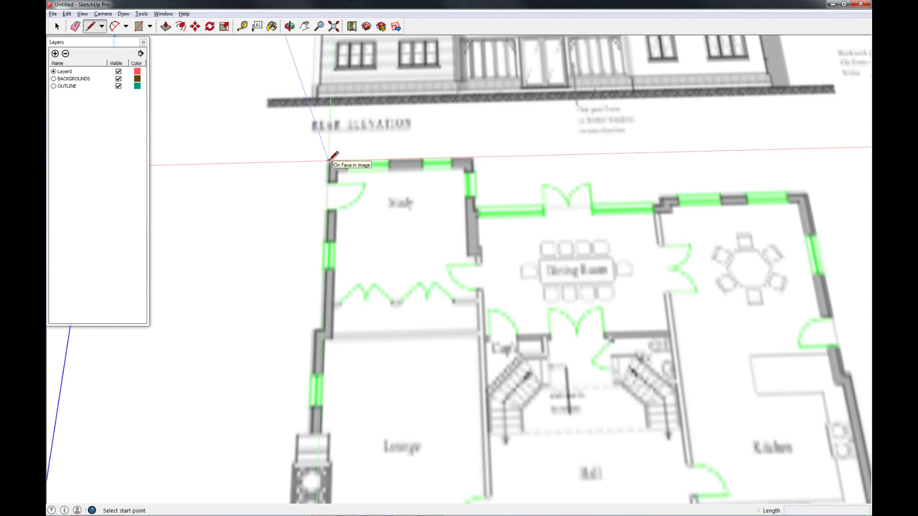
left_click(328, 160)
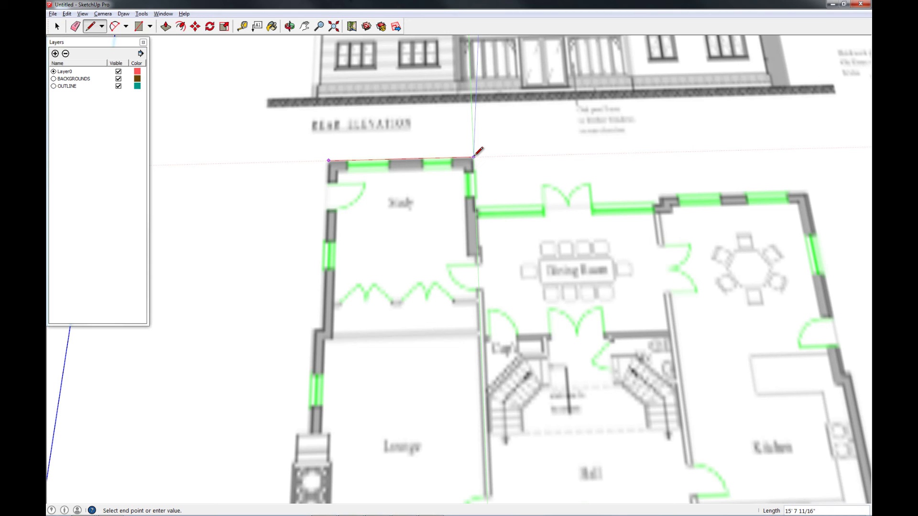
type("15'6")
key("Return")
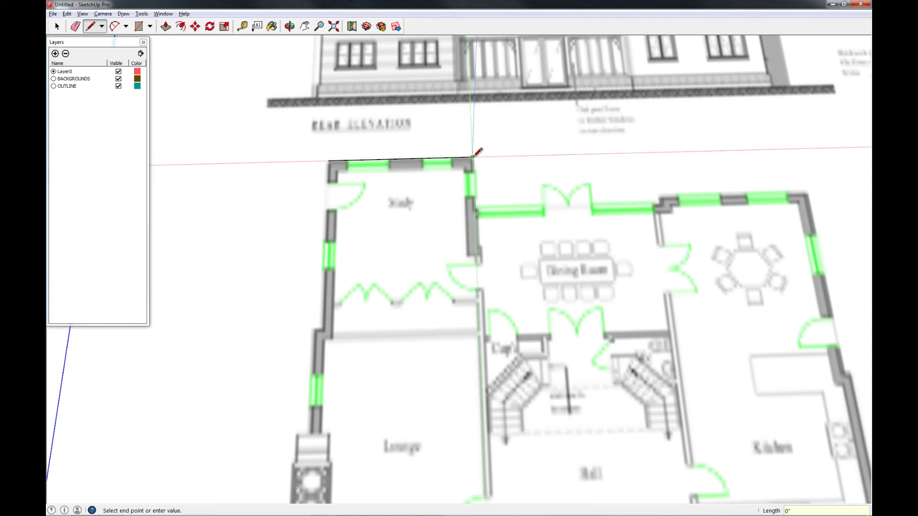
Continue the outline down the study's short side wall, across the dining room's rear wall and along the kitchen's rear wall.
left_click(475, 208)
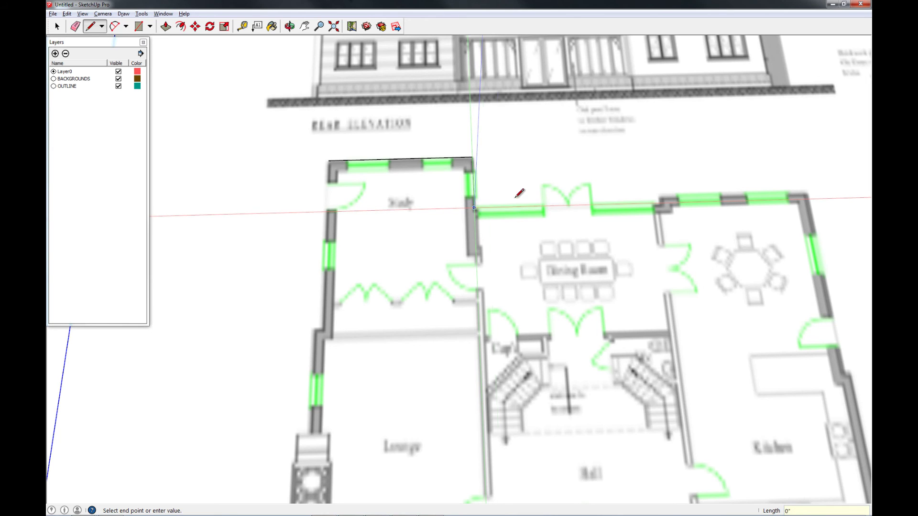
left_click(659, 203)
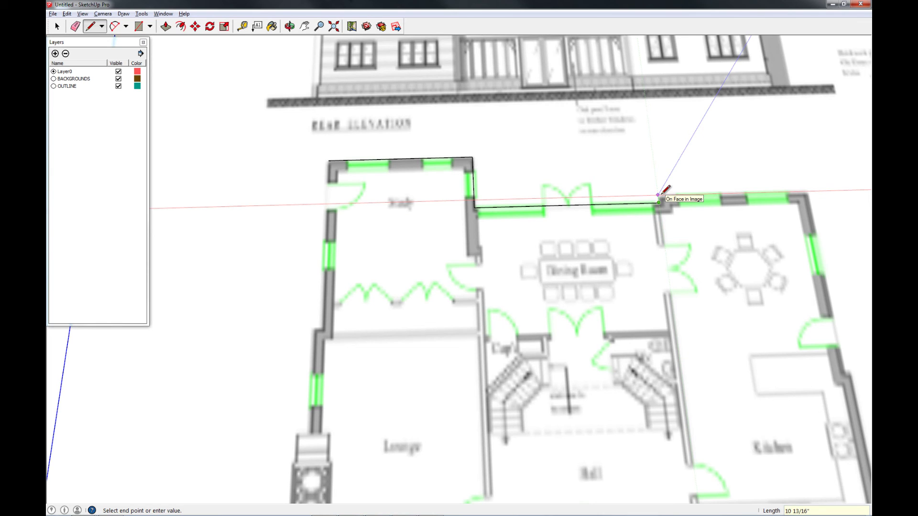
left_click(658, 196)
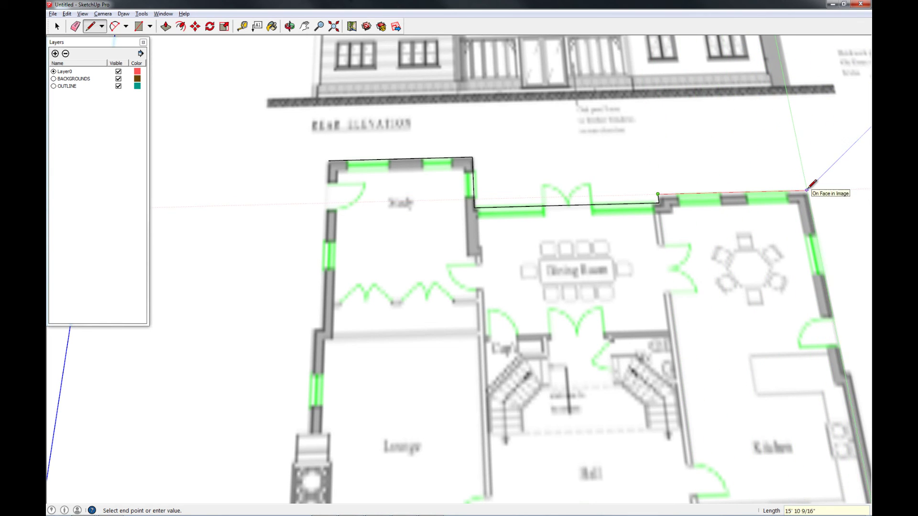
key("Return")
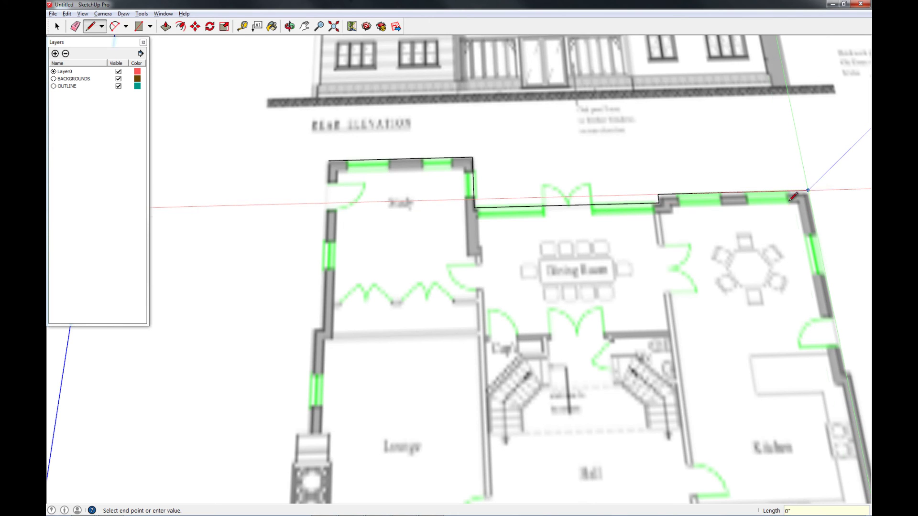
Draw a 20' line from the kitchen's rear corner down its exterior side wall to the wall's jog.
scroll(731, 206, "down", 3)
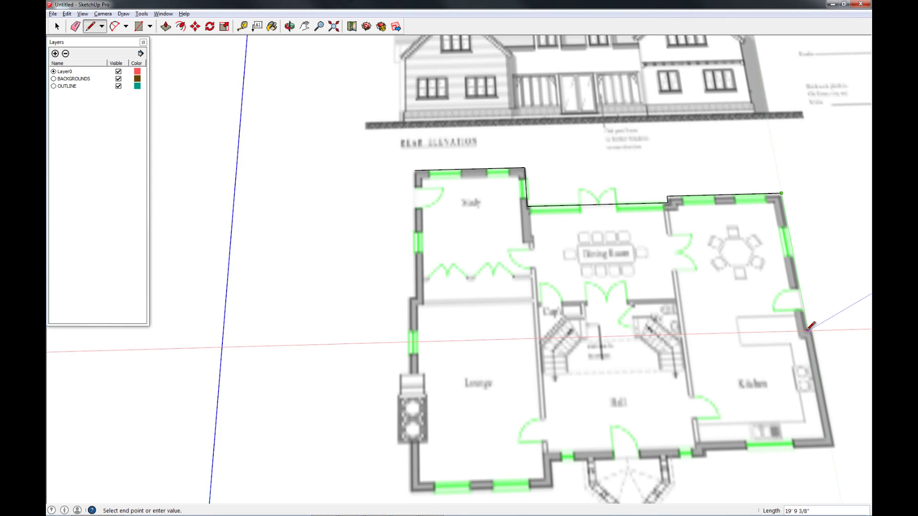
type("20")
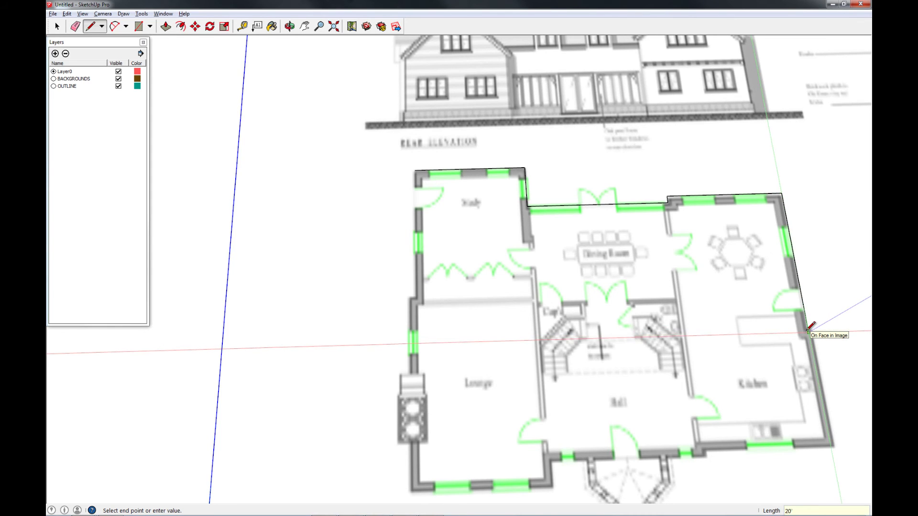
key("Return")
Trace the 6" jog in the kitchen's side wall and a 14' 6" segment to its front corner, and end the line.
scroll(813, 329, "up", 1)
scroll(818, 331, "up", 2)
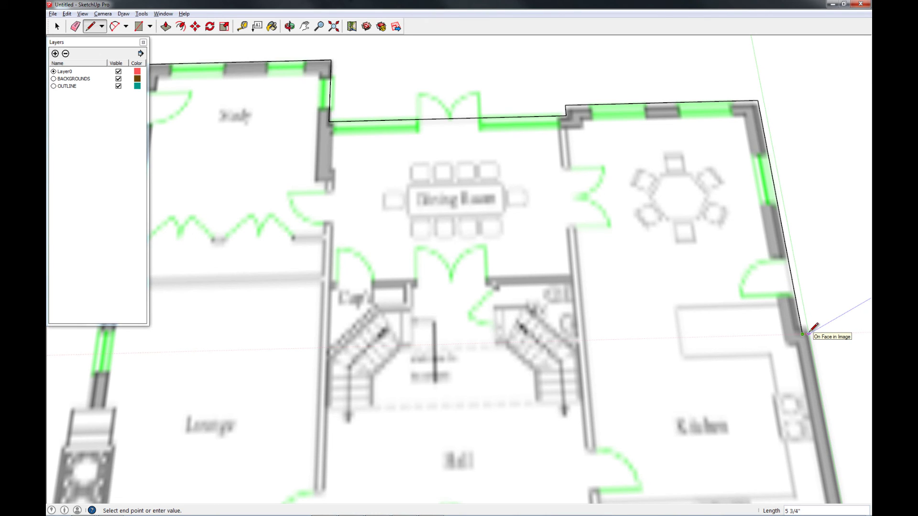
type("6")
scroll(808, 329, "down", 3)
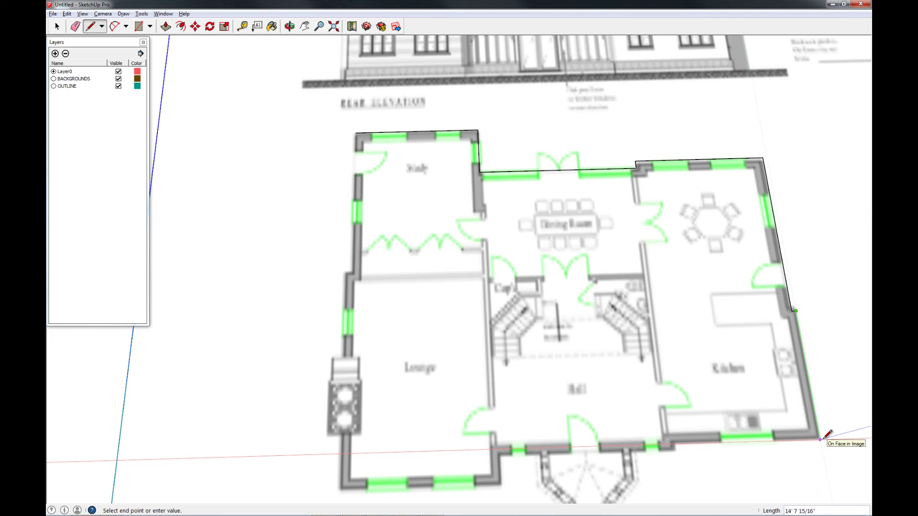
type("14'6")
key("Return")
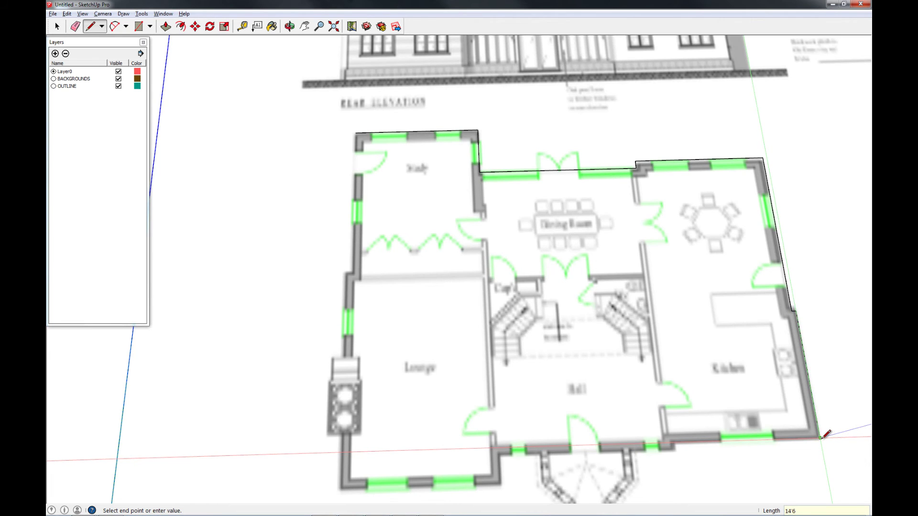
key("Escape")
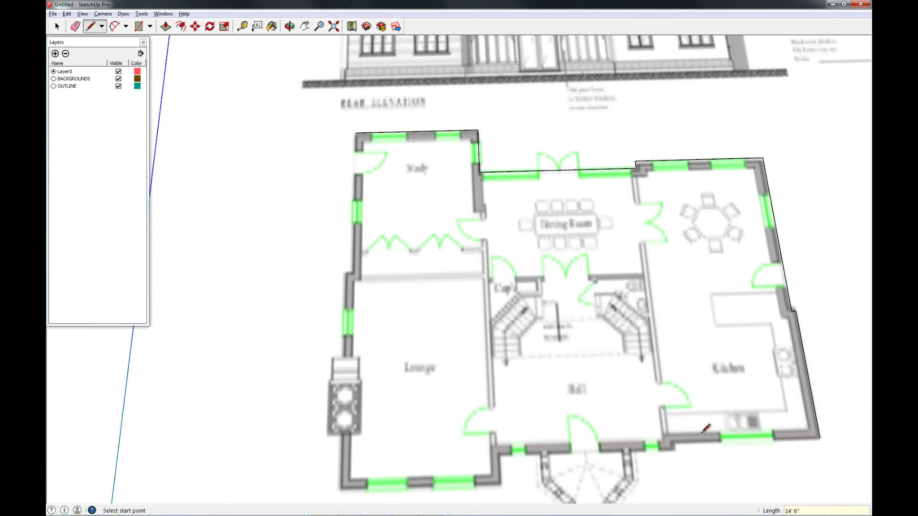
key("space")
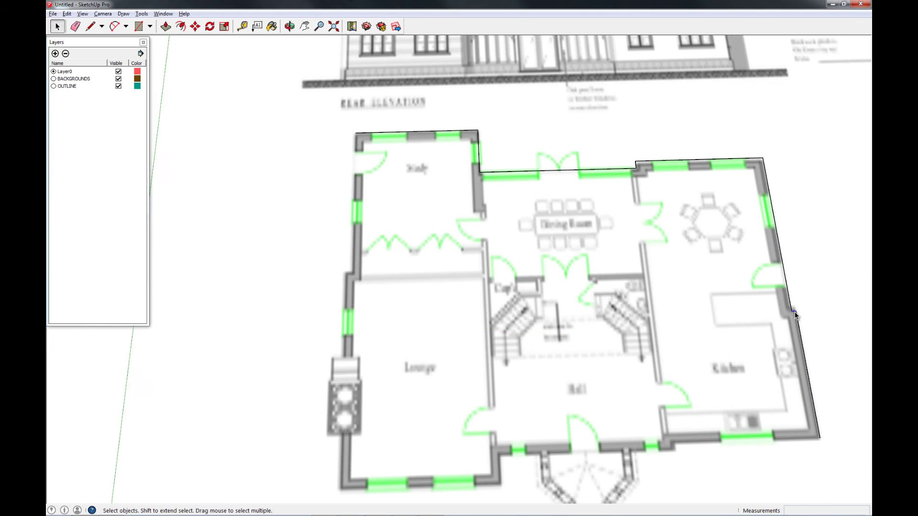
Move the selected jog edge in the kitchen's exterior side wall 6" along the wall toward the rear.
key("m")
left_click(794, 311)
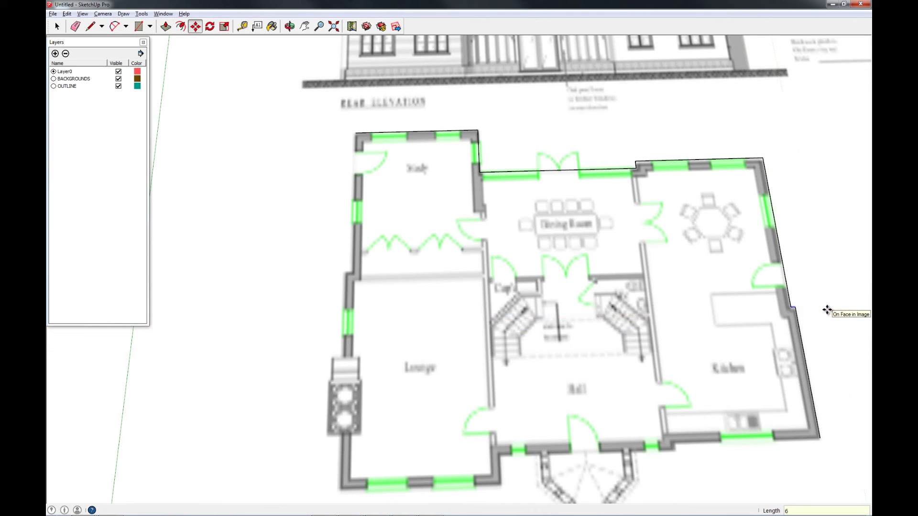
key("Return")
Trace the outline along the kitchen's front wall, around its 12" step and along the hall's front wall to the porch.
key("l")
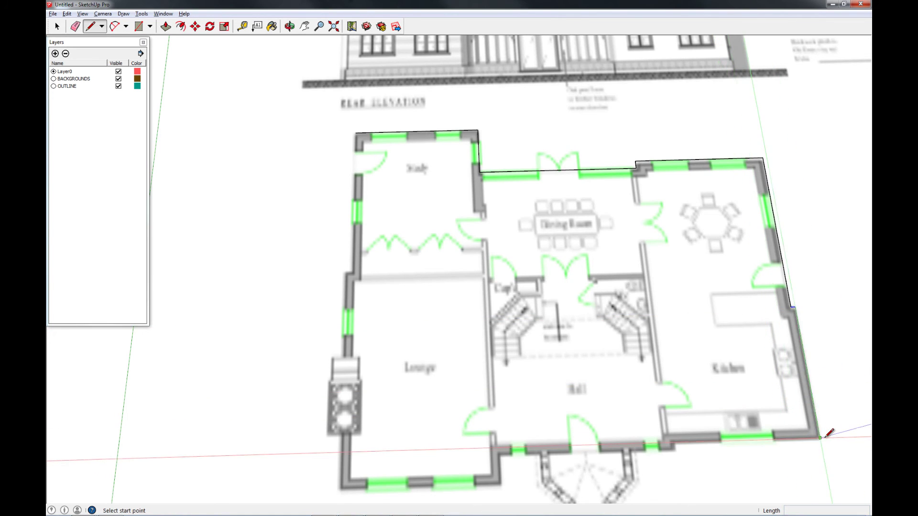
left_click(819, 438)
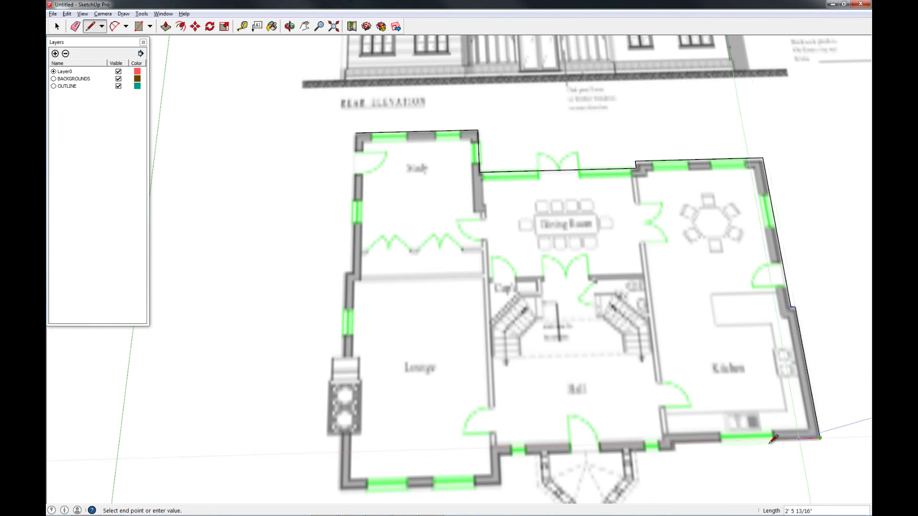
left_click(674, 442)
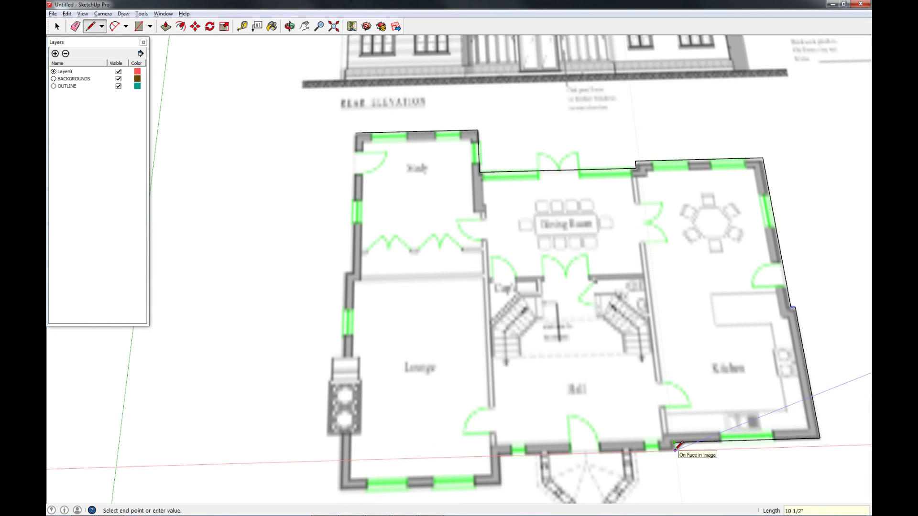
left_click(675, 452)
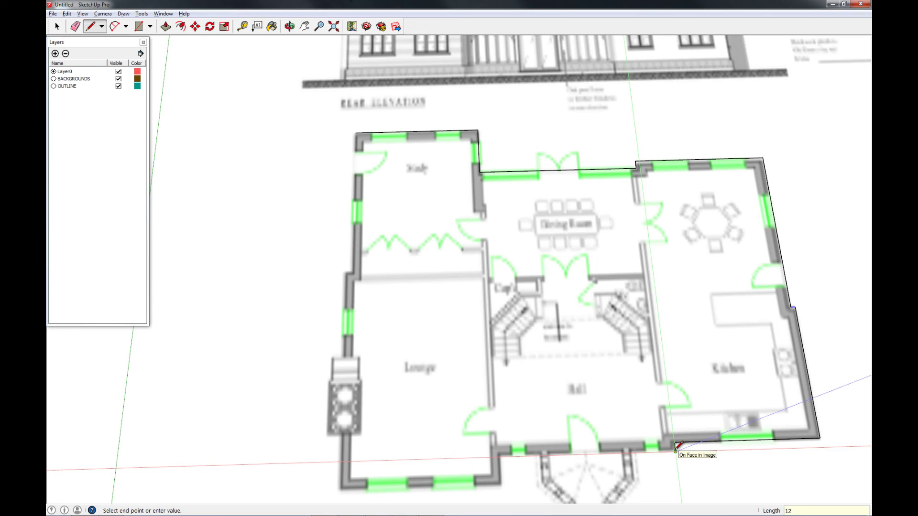
left_click(634, 453)
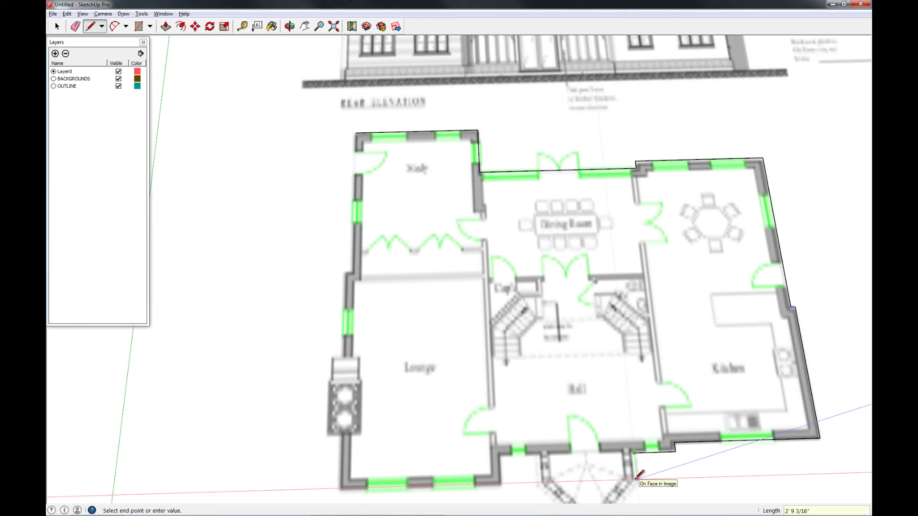
Try to draw the porch's kitchen-side wall from the hall's front wall, and erase the line.
type("2'")
key("Return")
scroll(660, 340, "down", 5)
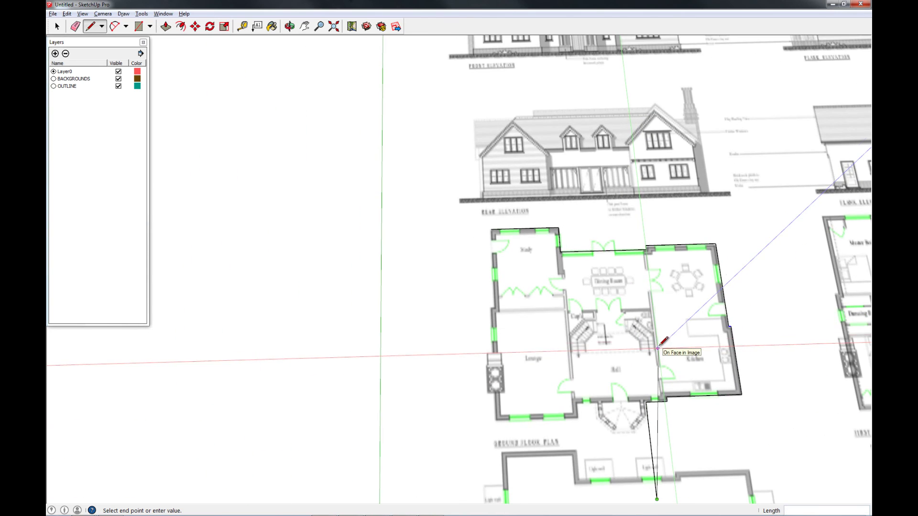
left_click(653, 410)
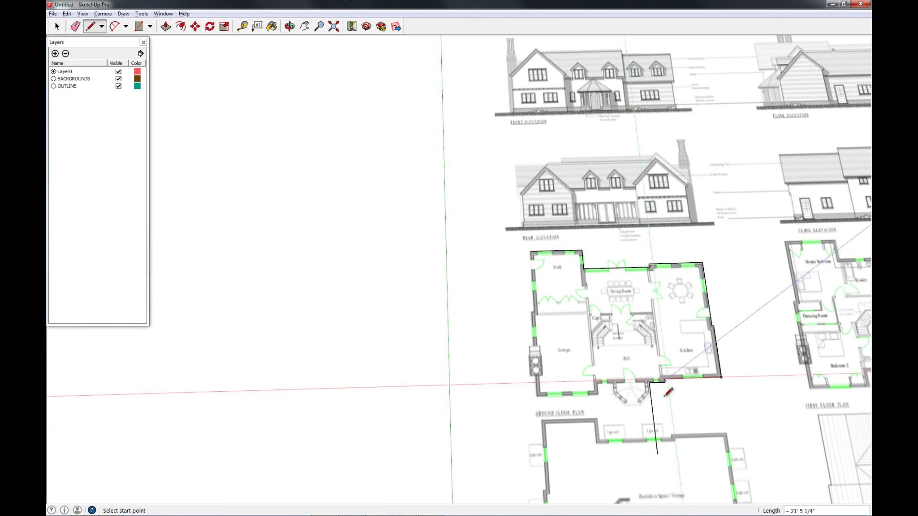
key("e")
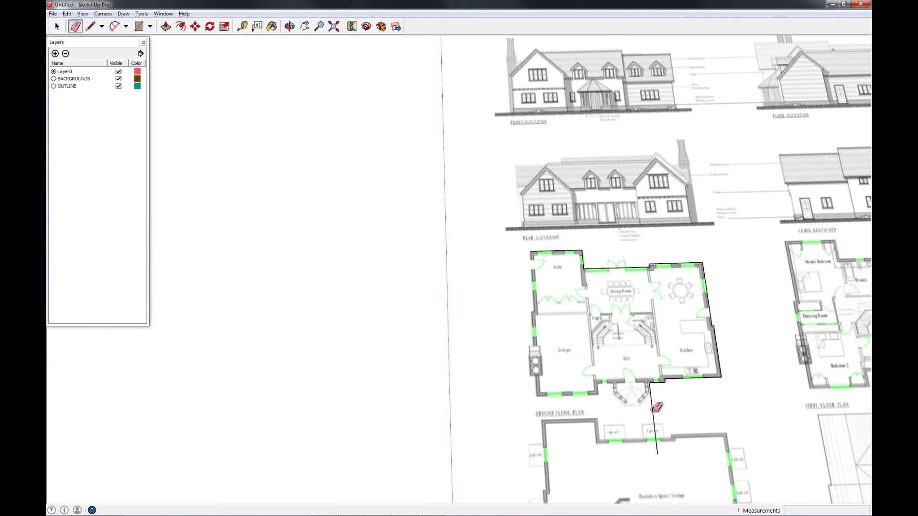
scroll(656, 400, "up", 5)
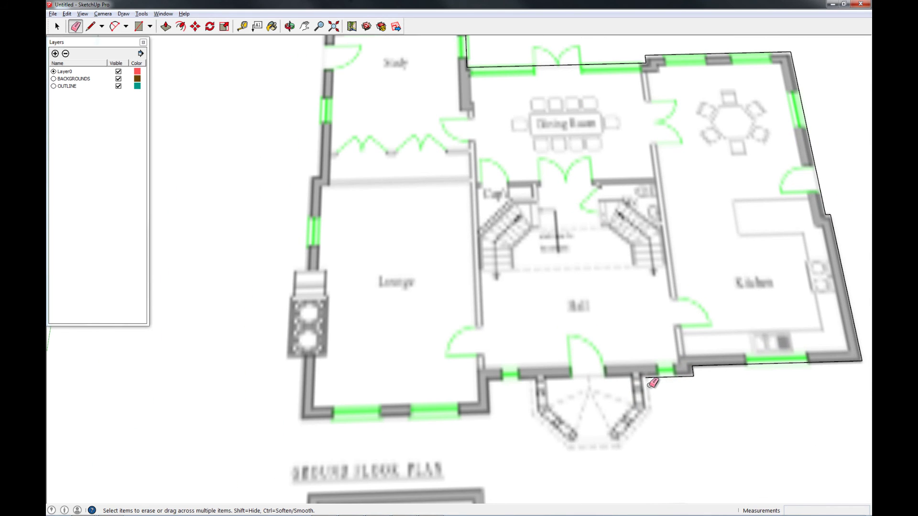
Draw a 3' line along the porch's kitchen-side wall, starting at the hall's front wall, and end the line.
key("l")
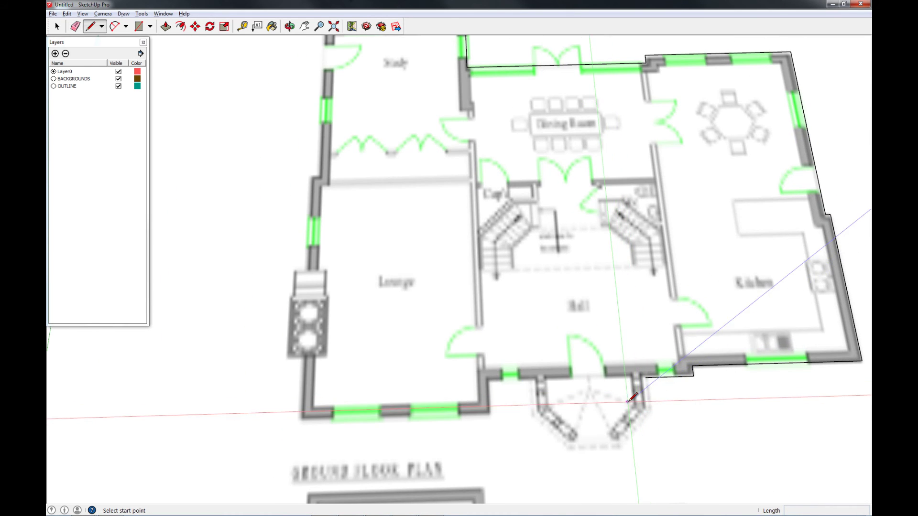
left_click(644, 377)
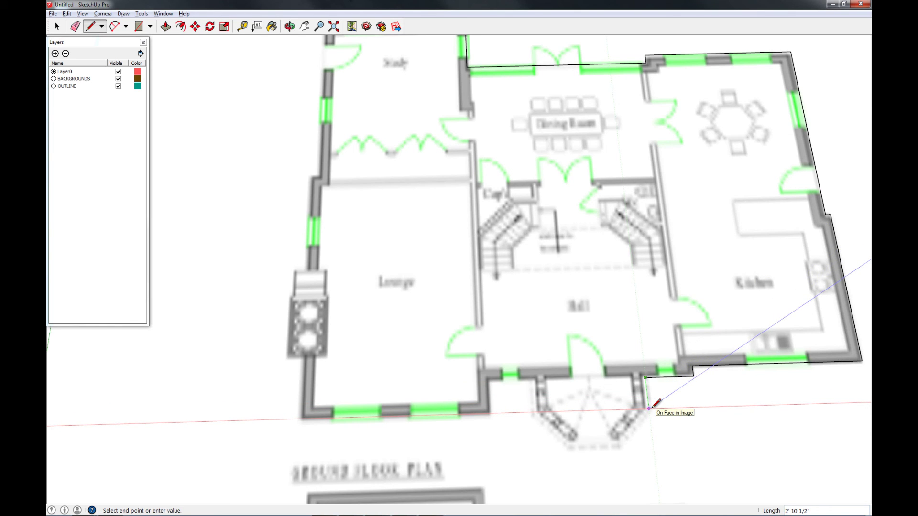
left_click(648, 409)
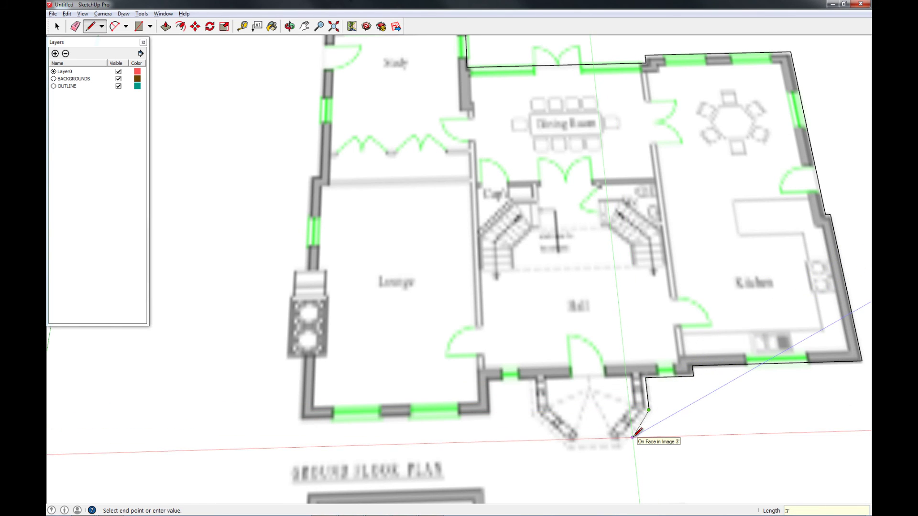
key("Escape")
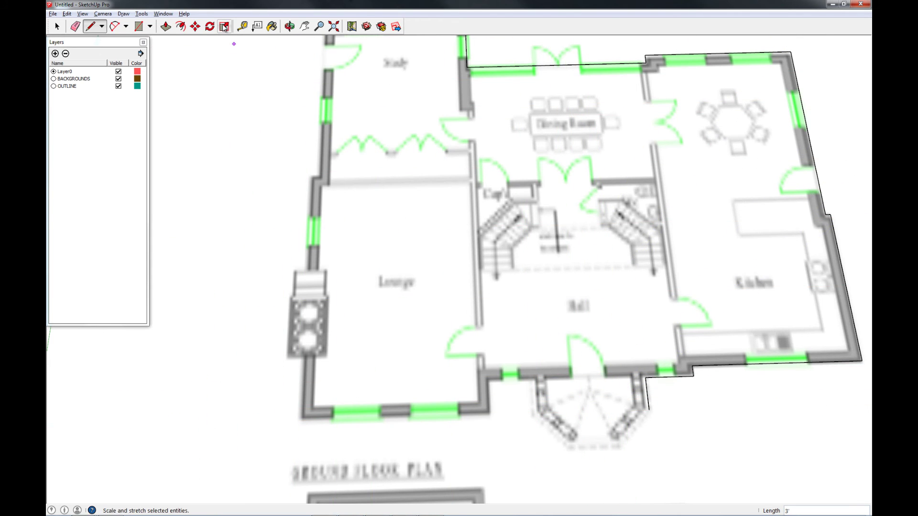
Place a guide parallel to the porch's drawn side wall, offset 10' 6" to the porch's opposite side.
left_click(243, 26)
left_click(647, 391)
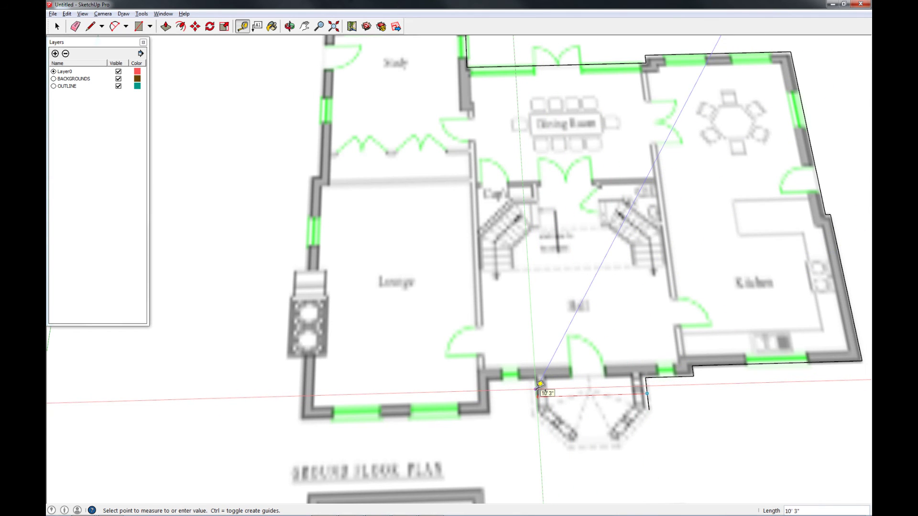
type("10'6")
key("Return")
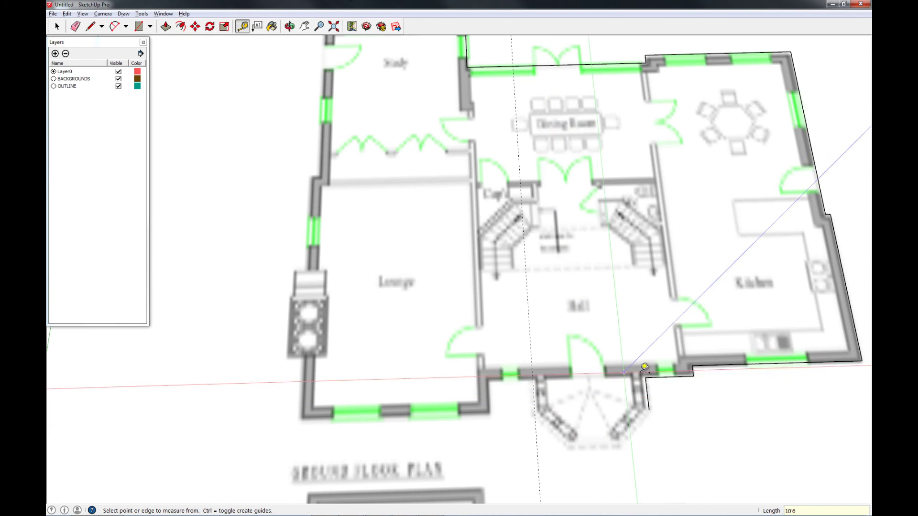
Place two guides parallel to the hall's front wall, one 3' out at the porch side's end and another 3' farther out.
left_click(663, 378)
left_click(649, 410)
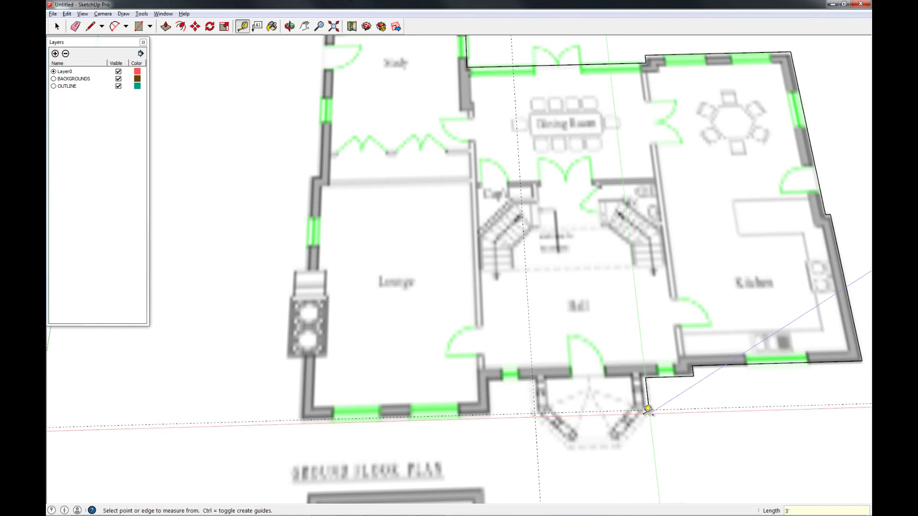
left_click(619, 411)
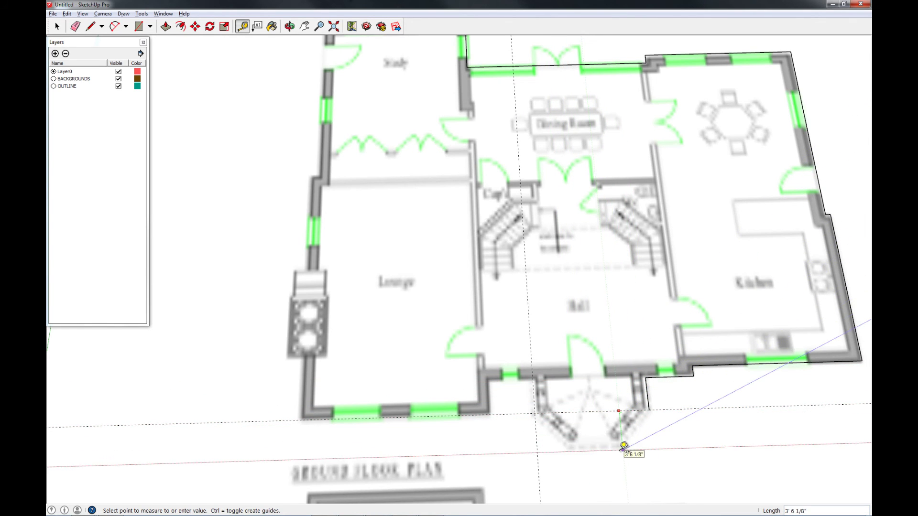
left_click(624, 441)
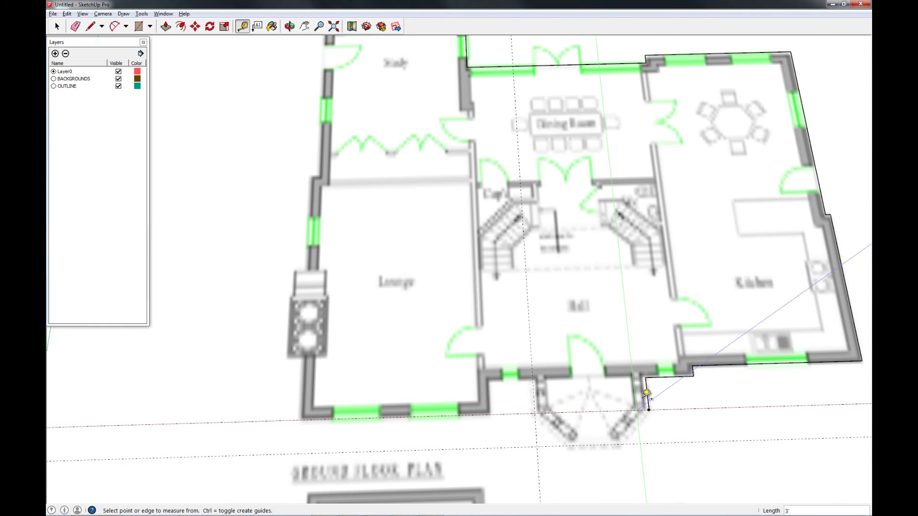
Place guides 36" inward from the porch's drawn side wall and from the guide on its opposite side.
left_click(647, 393)
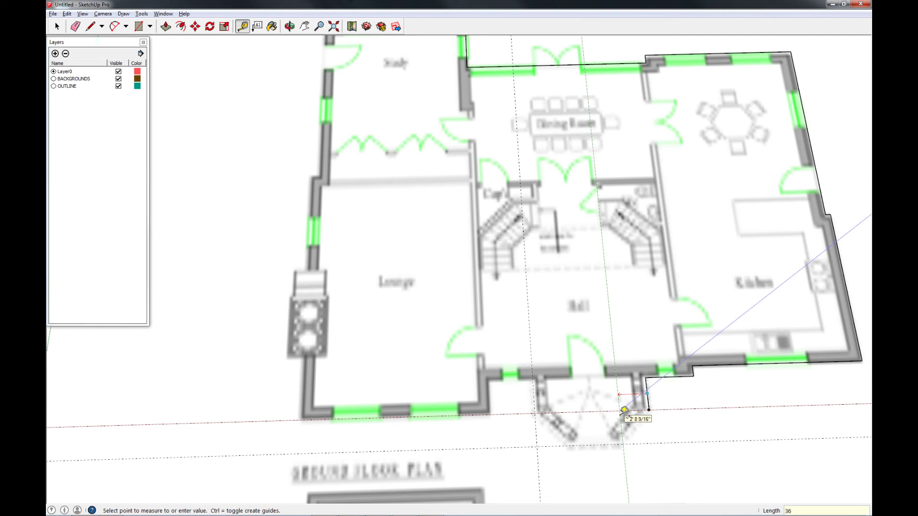
left_click(625, 410)
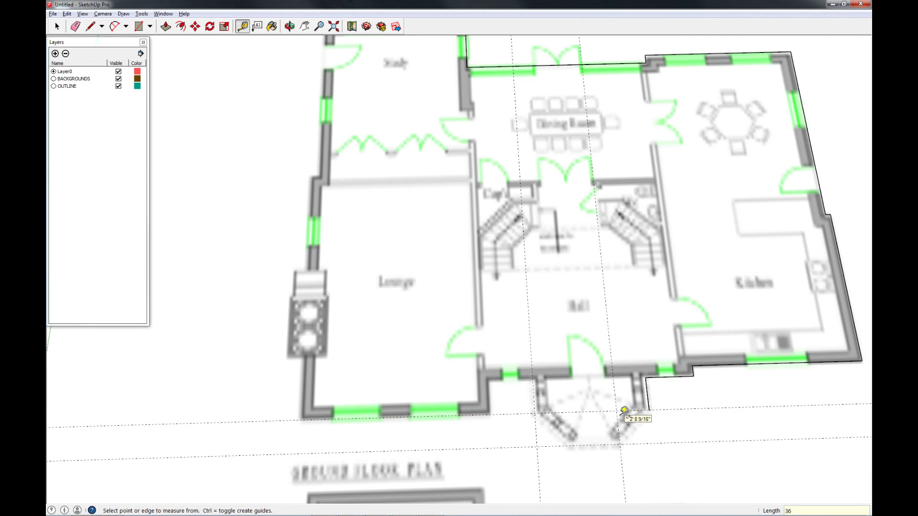
left_click(536, 427)
left_click(564, 423)
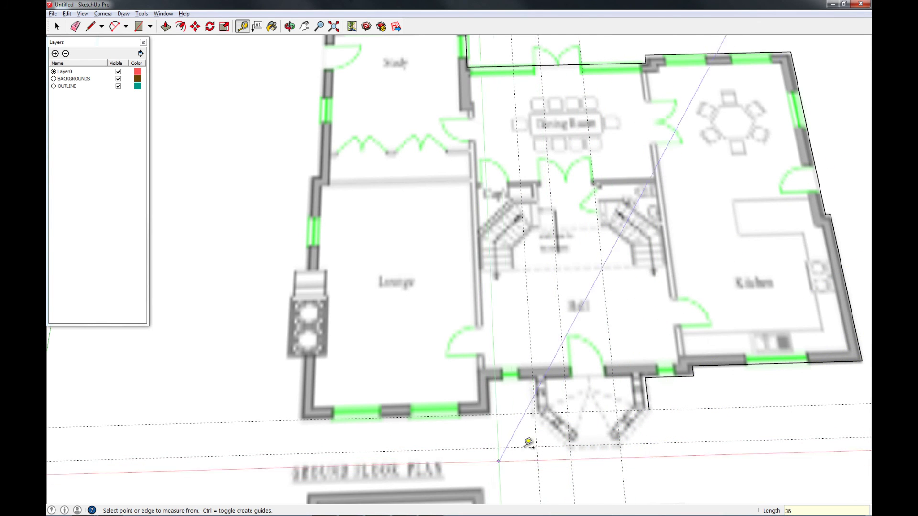
Trace the porch's angled sides, 4' 6" front edge and 3' lounge-side wall through the guide intersections back to the hall wall.
key("l")
left_click(649, 409)
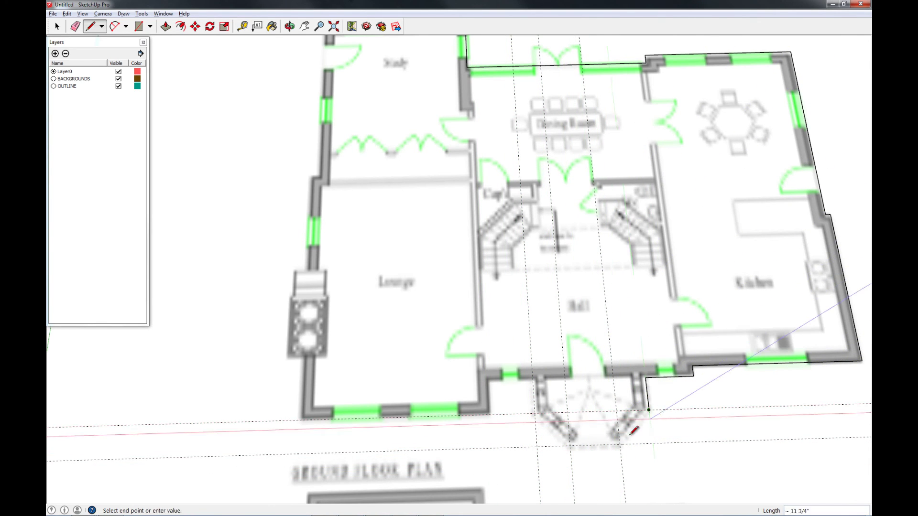
left_click(620, 444)
left_click(571, 445)
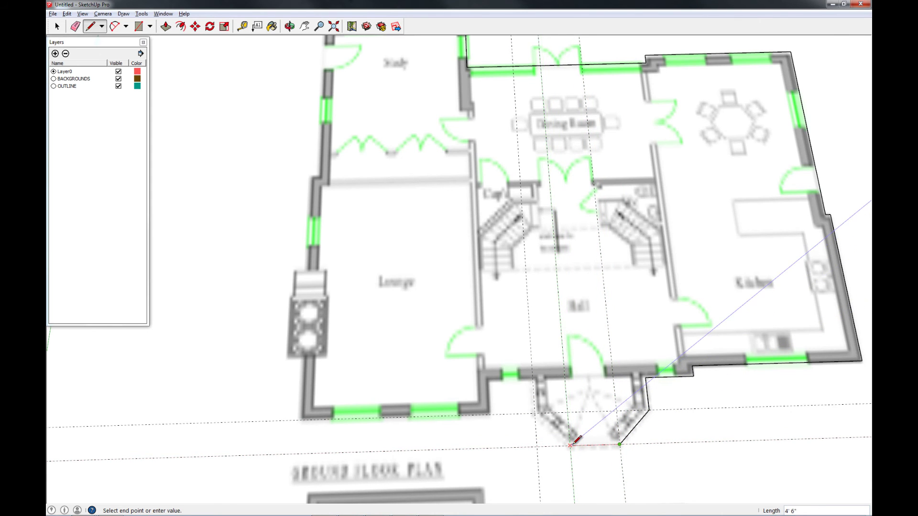
left_click(534, 413)
left_click(533, 380)
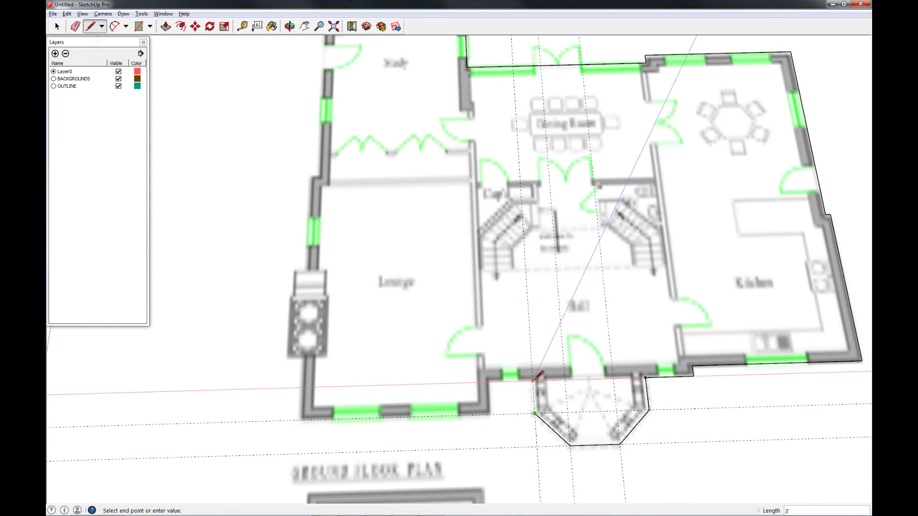
left_click(533, 380)
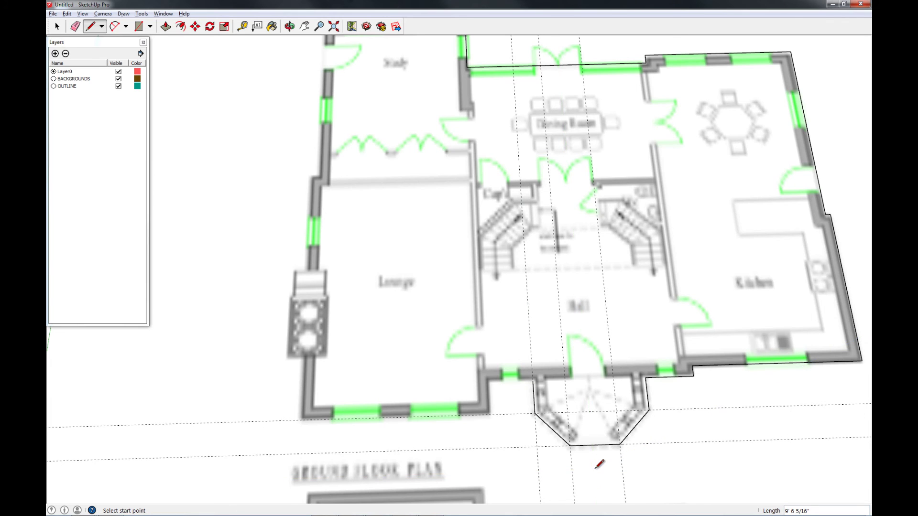
Continue the outline 48" along the hall's front wall from the porch and 3' out along the lounge's short side wall.
scroll(610, 412, "down", 3)
middle_click_drag(662, 426, 597, 370)
scroll(591, 366, "up", 3)
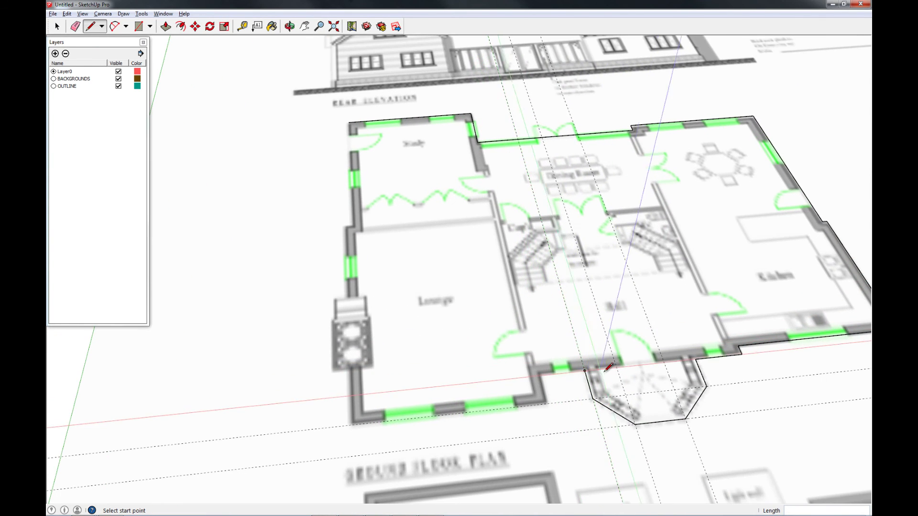
left_click(585, 370)
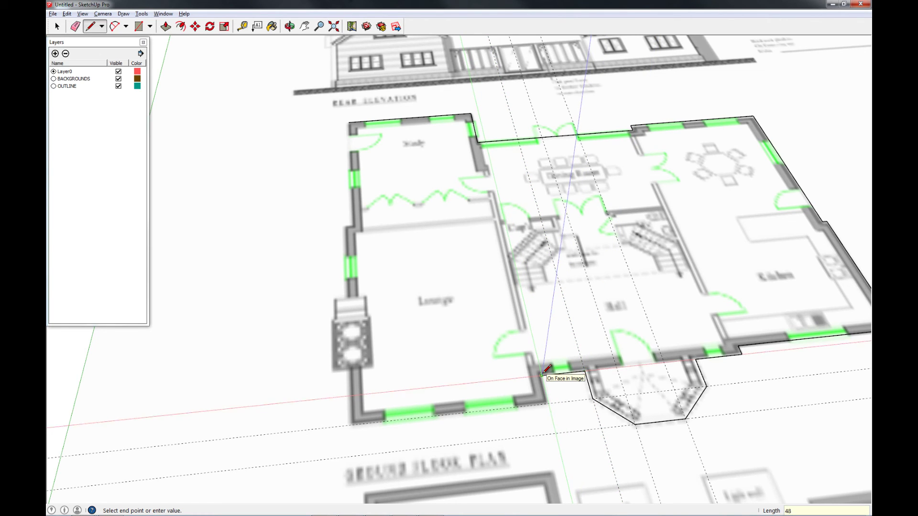
left_click(542, 375)
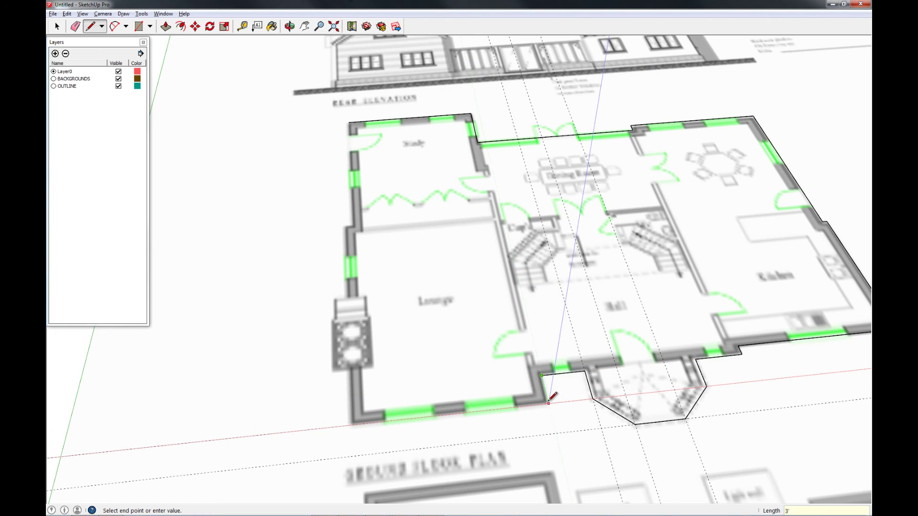
left_click(549, 403)
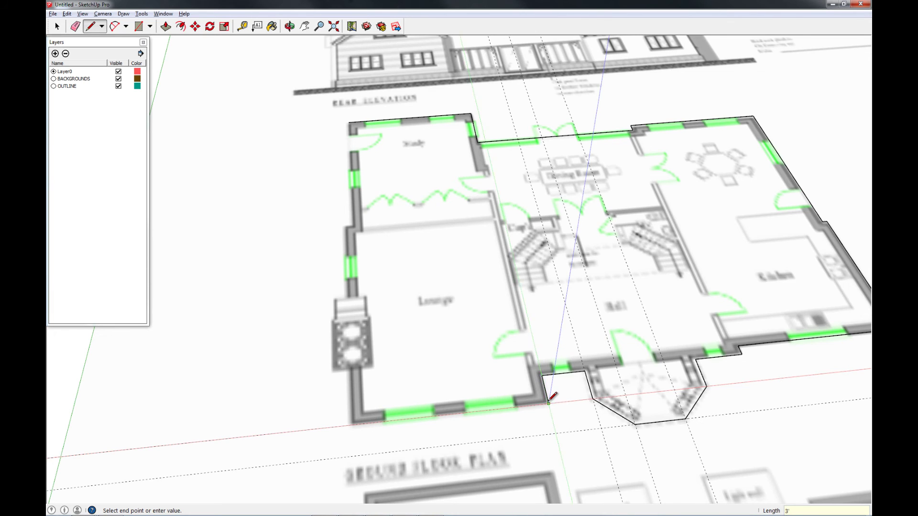
Draw the lounge's front wall line to its outer corner and a 25' line back along the lounge's exterior side wall.
left_click(351, 424)
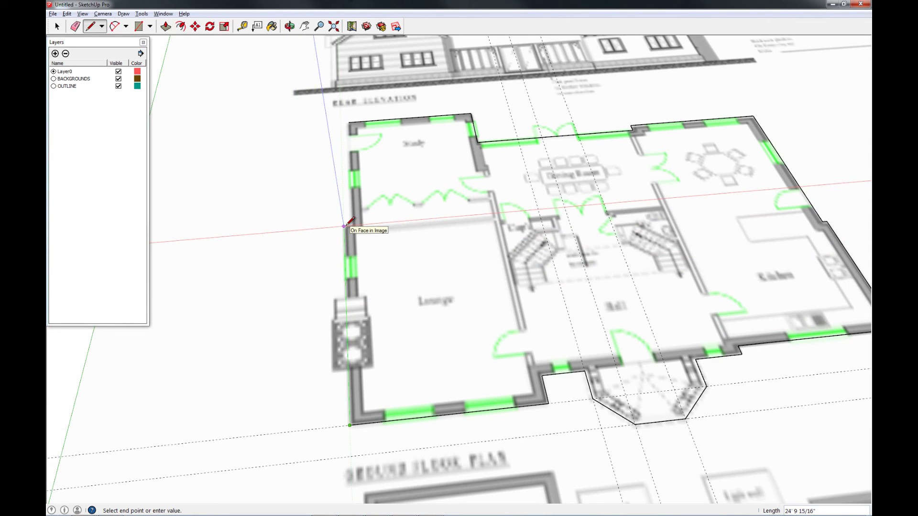
type("25'")
key("Return")
Trace the side wall's jog between lounge and study, and close the outline with an 18' 6" line to the study's rear corner.
middle_click_drag(344, 224, 363, 204)
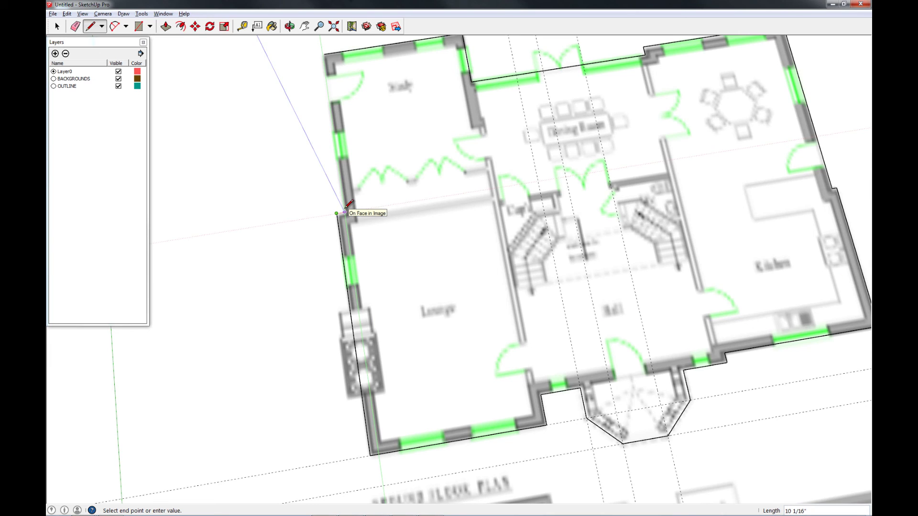
left_click(345, 212)
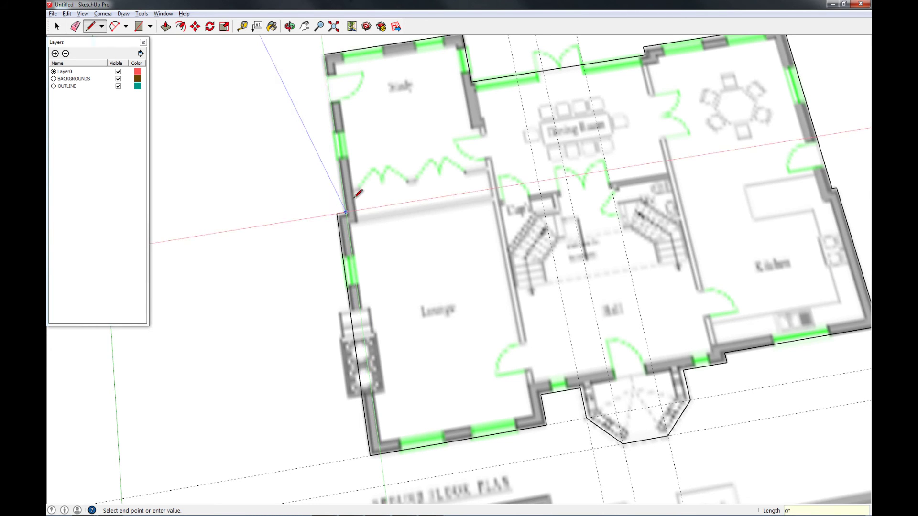
left_click(325, 57)
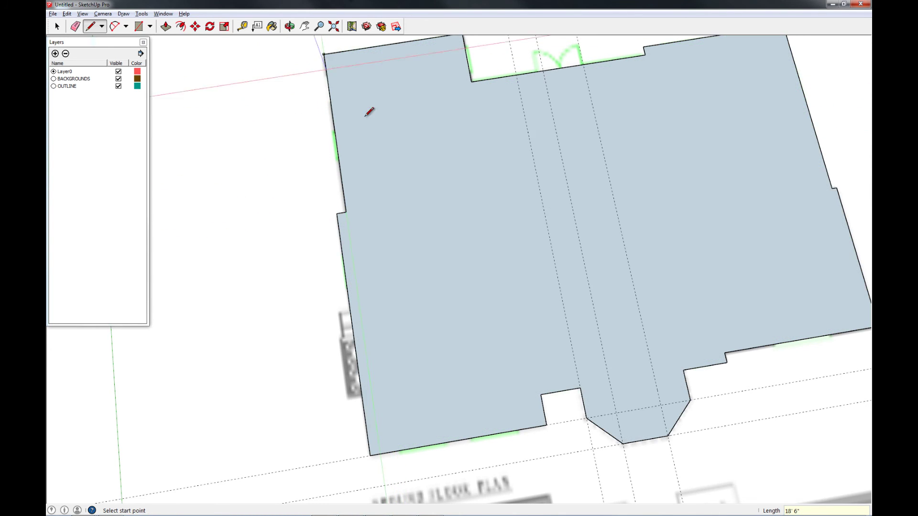
key("space")
scroll(500, 264, "down", 3)
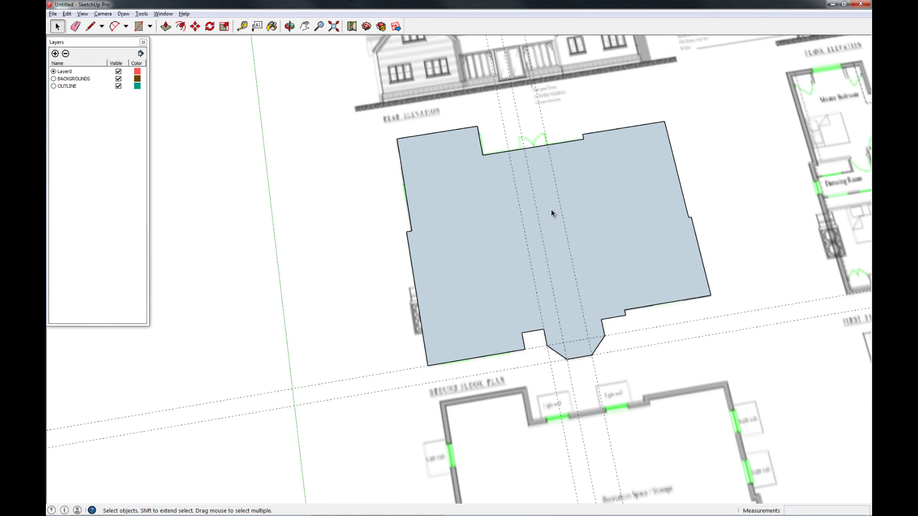
Erase the construction guide lines crossing the traced ground floor outline.
key("e")
left_click_drag(555, 112, 504, 132)
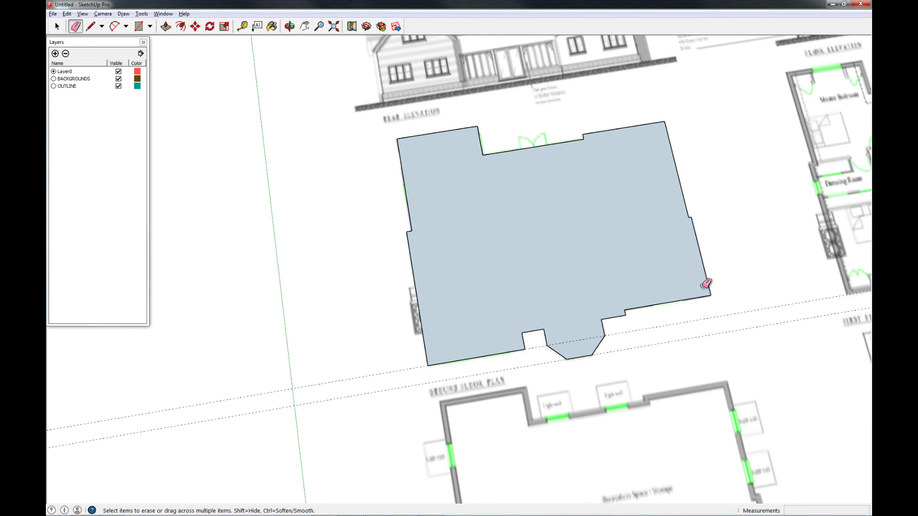
key("space")
mouse_move(567, 351)
middle_mouse_down()
mouse_move(568, 281)
mouse_move(608, 205)
mouse_move(599, 230)
middle_mouse_up()
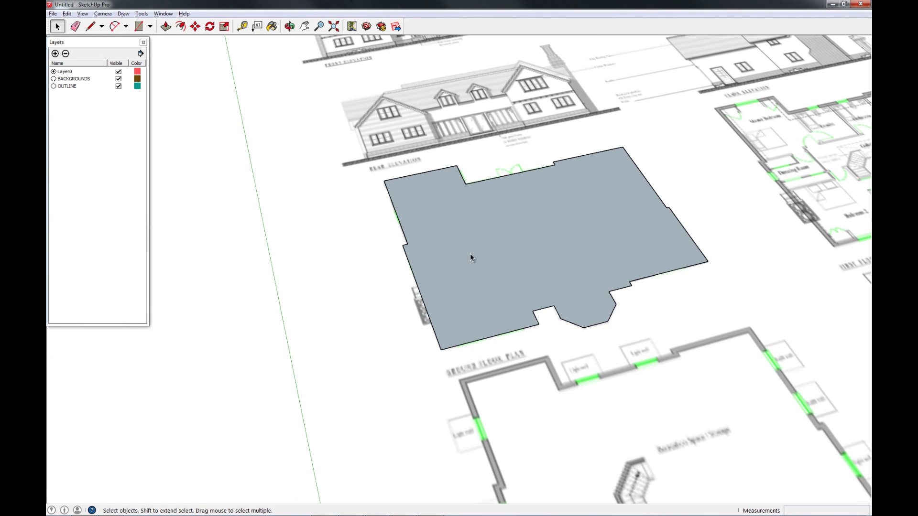
Select the outline's face with all its boundary edges and assign them to the OUTLINE layer.
left_click(489, 237)
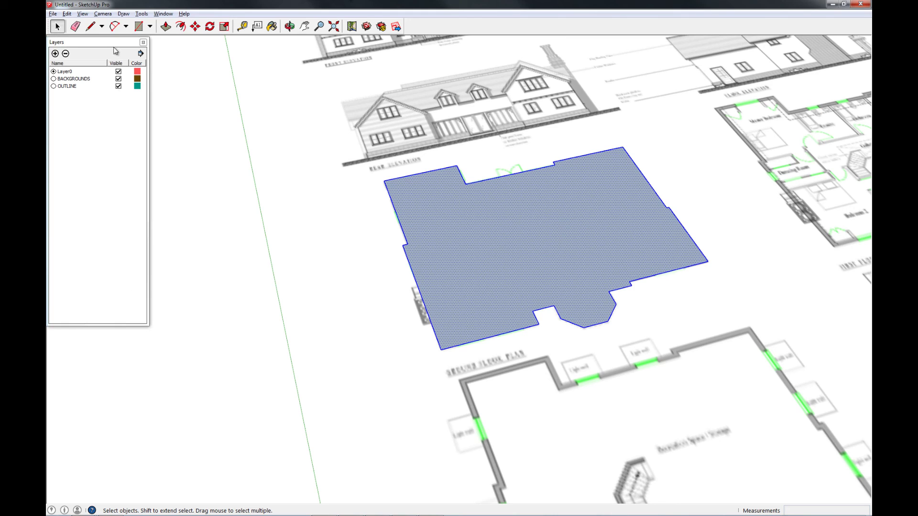
left_click_drag(115, 48, 114, 45)
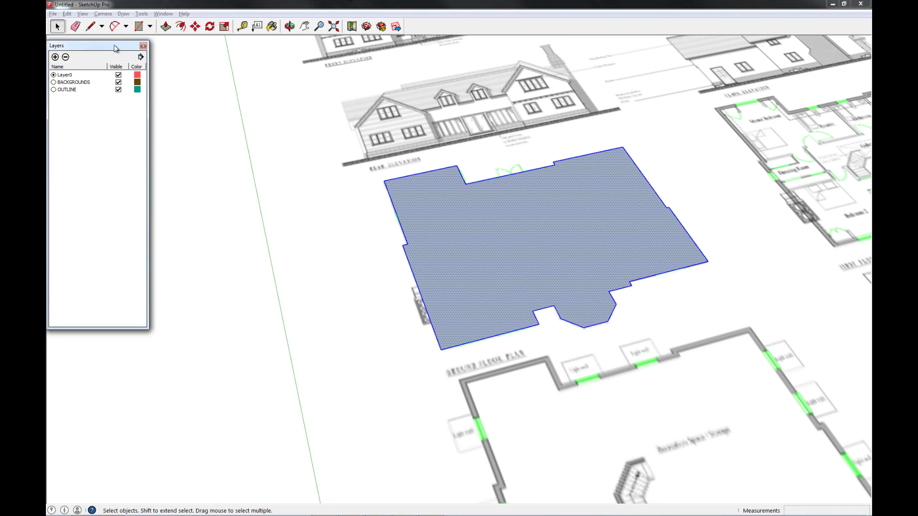
left_click(155, 13)
left_click(165, 38)
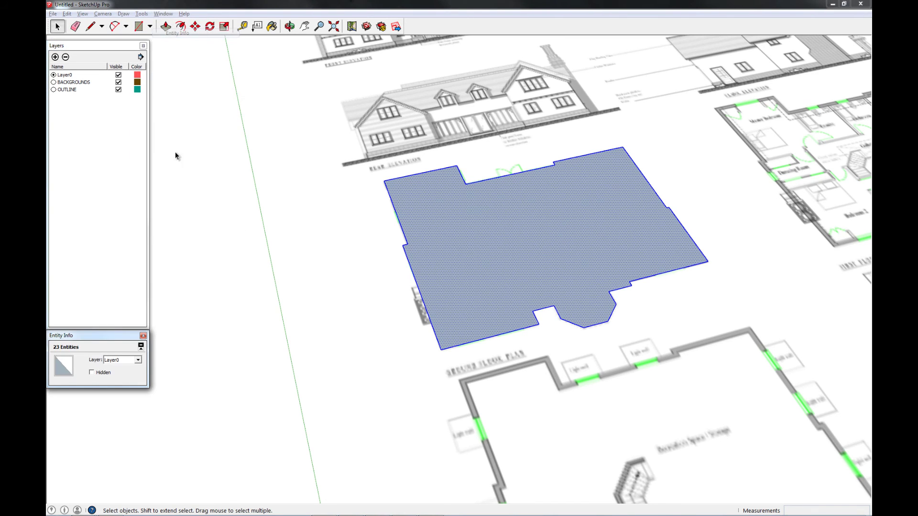
left_click(126, 360)
left_click(120, 380)
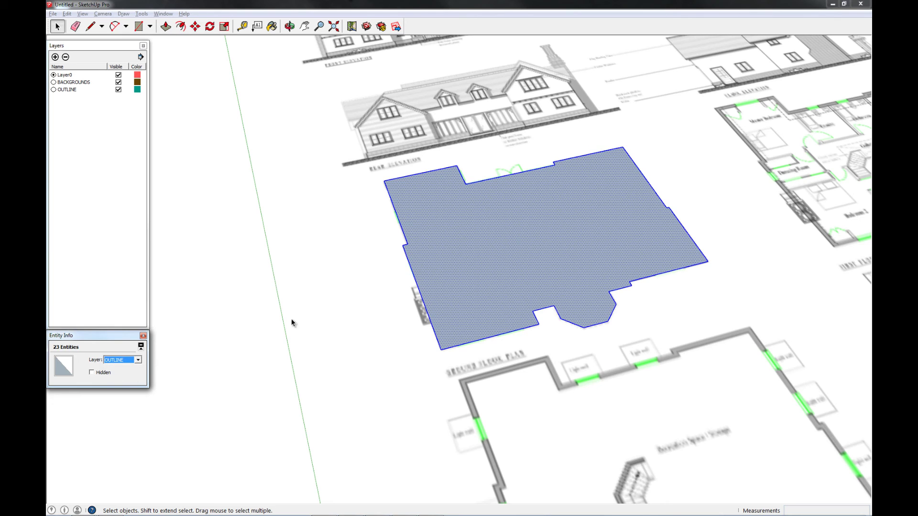
Group the outline geometry and delete the face inside the group, keeping the boundary edges.
right_click(425, 260)
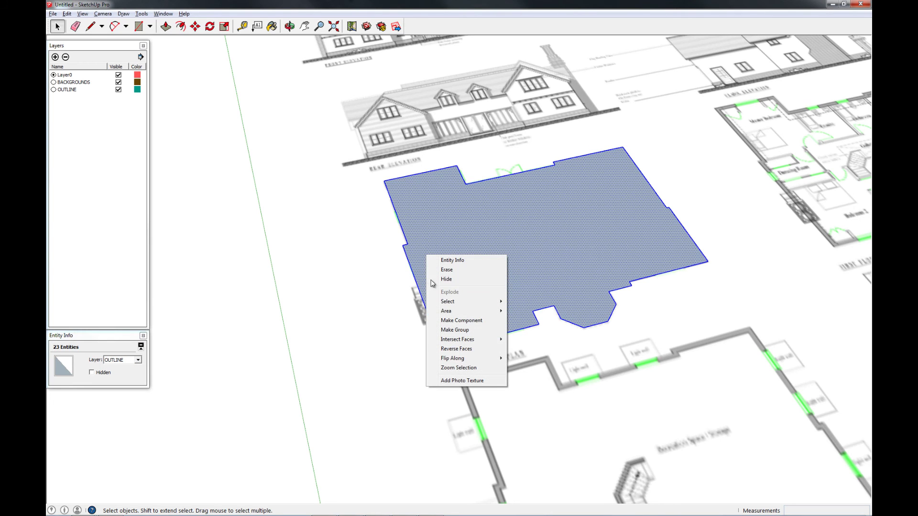
left_click(462, 330)
left_click(348, 322)
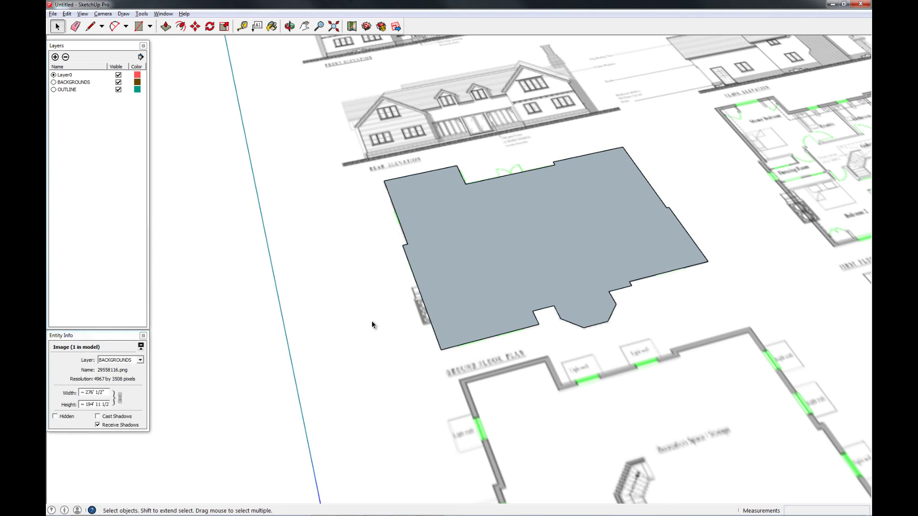
double_click(549, 258)
left_click(550, 258)
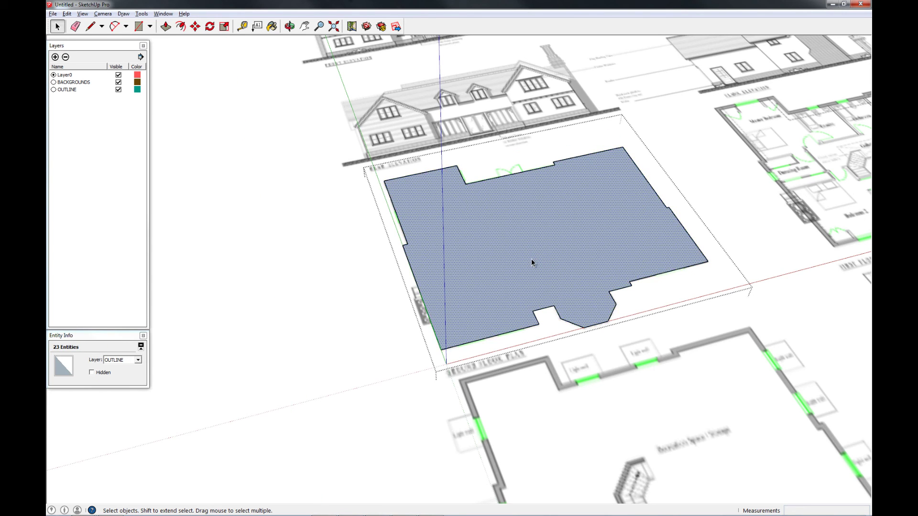
key("Delete")
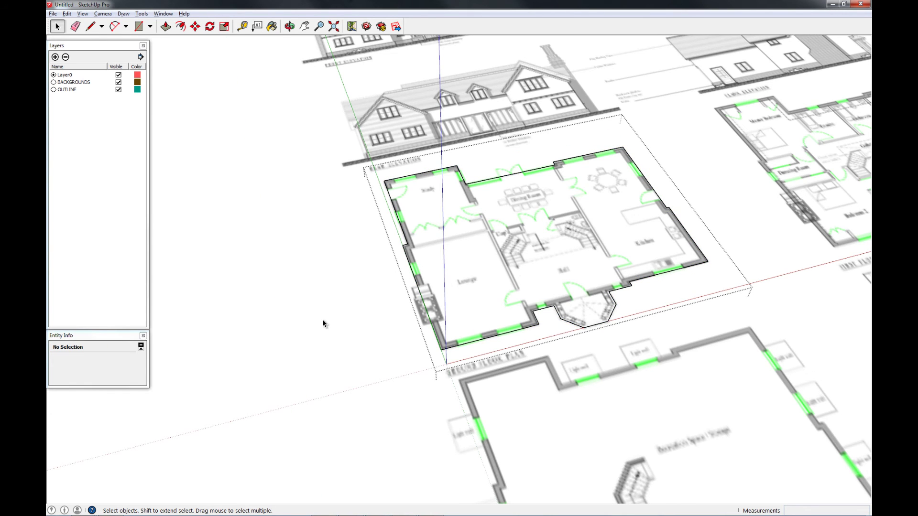
Examine the outline's edges against the ground floor plan and check the layer of all connected edges.
scroll(415, 285, "up", 3)
scroll(419, 298, "up", 2)
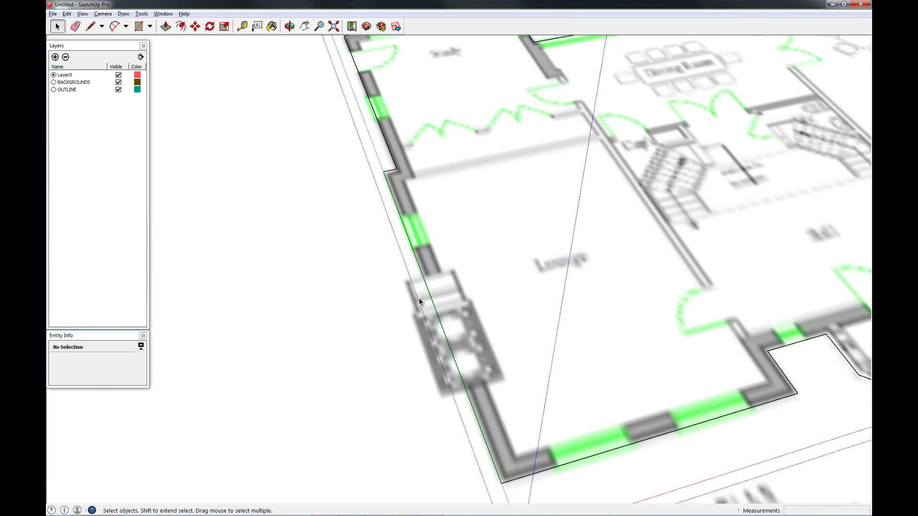
scroll(419, 297, "down", 3)
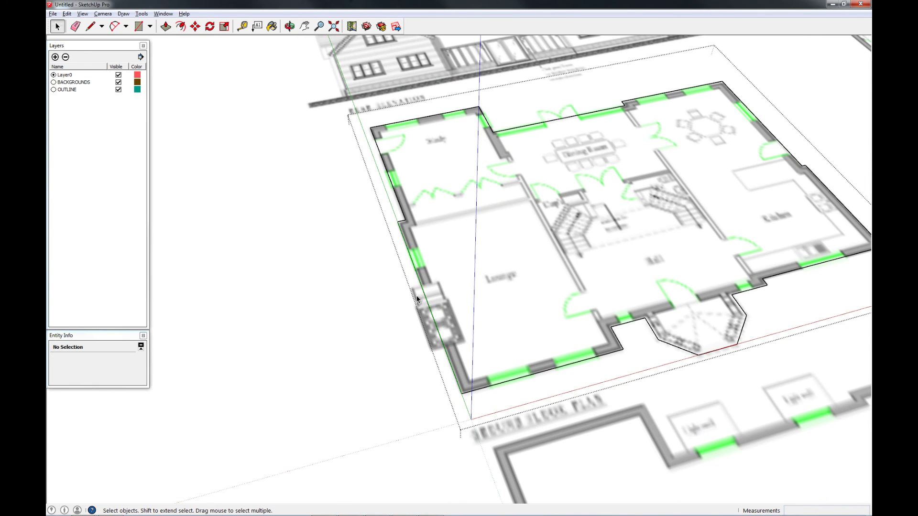
left_click(411, 256)
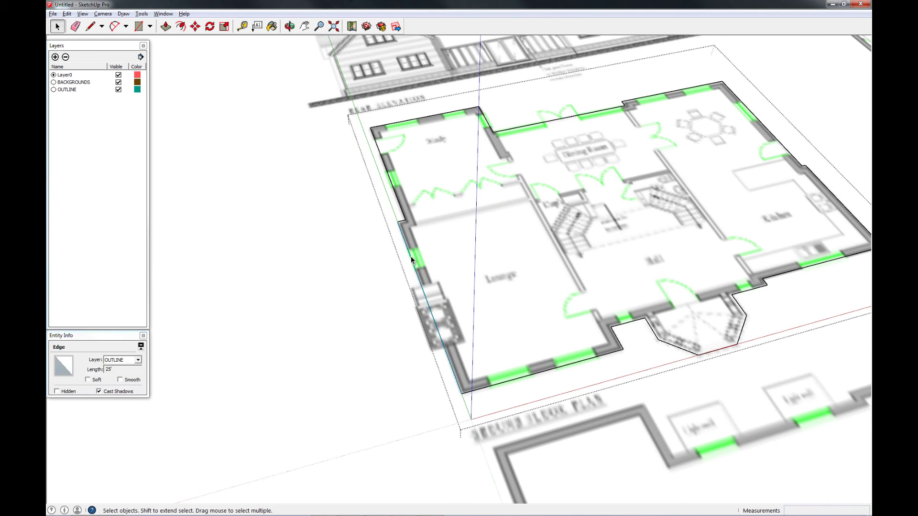
left_click(391, 193)
triple_click(394, 194)
scroll(427, 222, "down", 3)
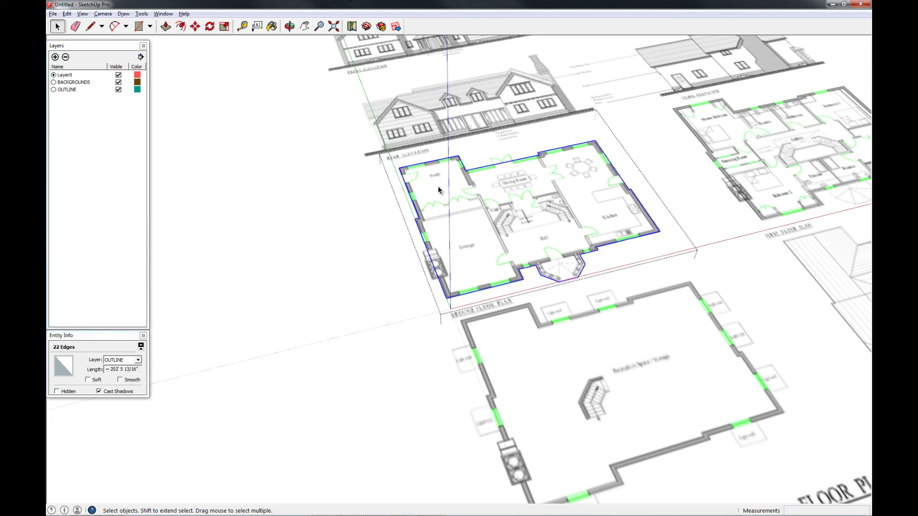
scroll(436, 179, "up", 5)
scroll(385, 129, "down", 5)
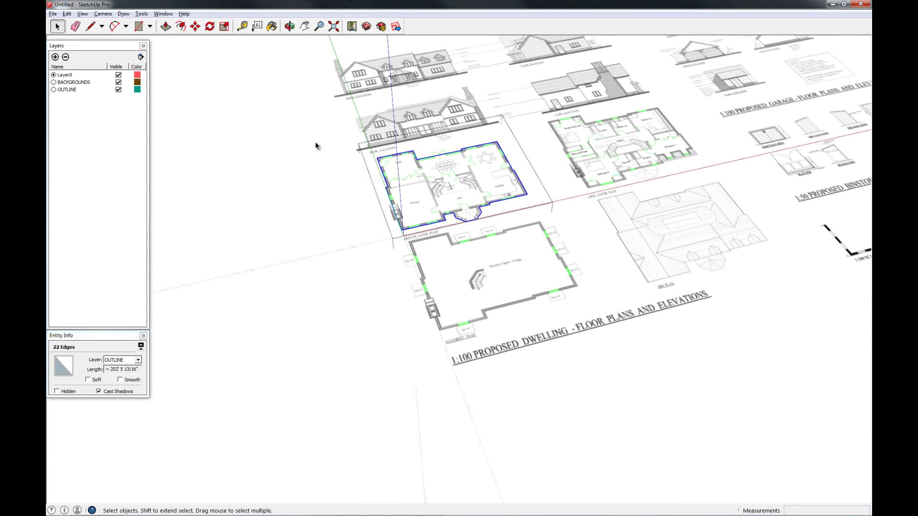
Rename the BACKGROUNDS layer to BACKGROUND L0.
middle_click_drag(316, 141, 317, 191, "shift")
double_click(74, 82)
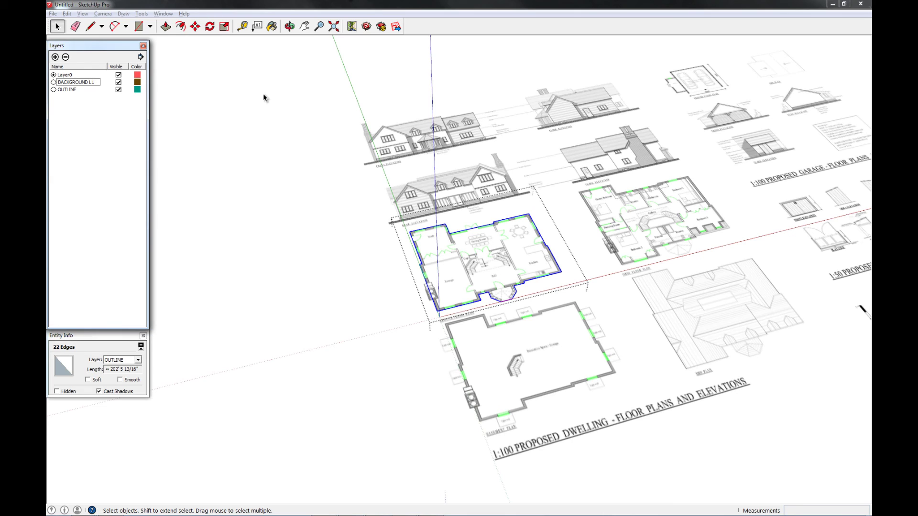
key("Return")
Add two new layers named BAKGROUND L1 and BACKGROUND L2.
left_click(56, 57)
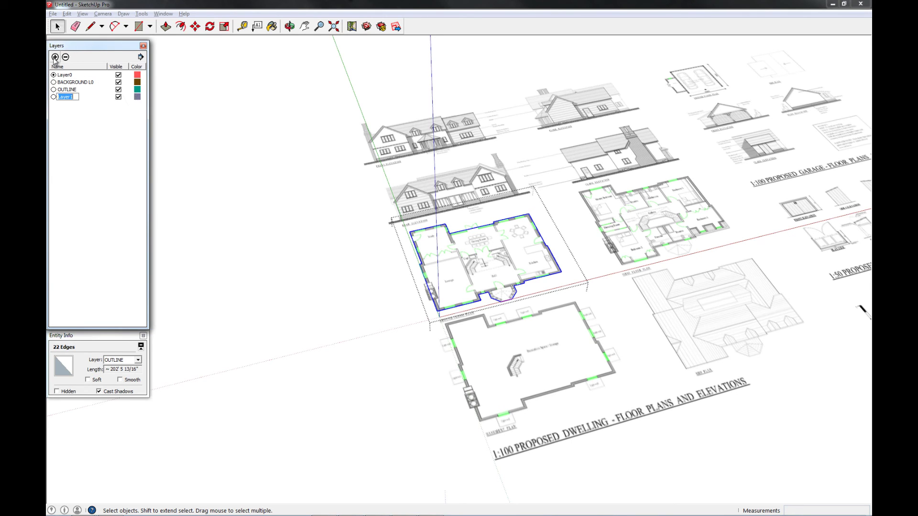
type("BAKGROUND L1")
key("Return")
left_click(55, 57)
type("BACKGROUND L2")
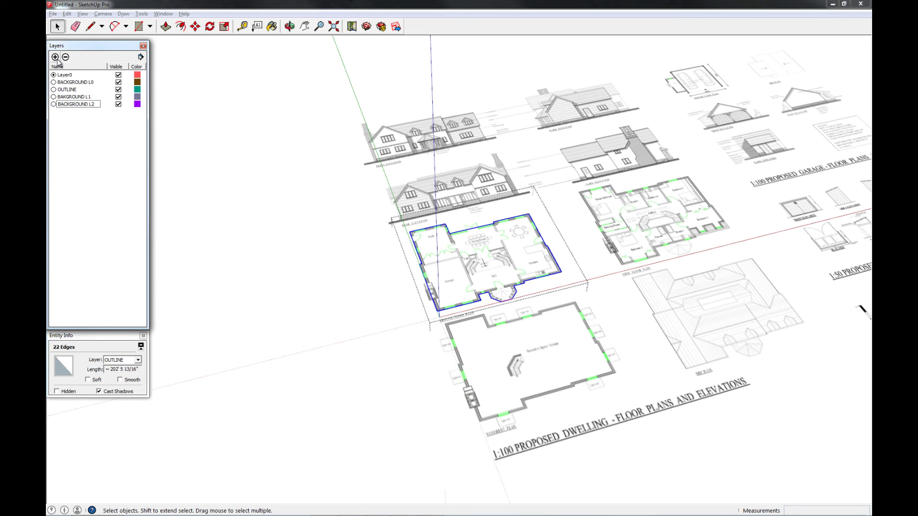
key("Return")
Correct the misspelled layer name BAKGROUND L1 to BACKGROUND L1.
double_click(72, 98)
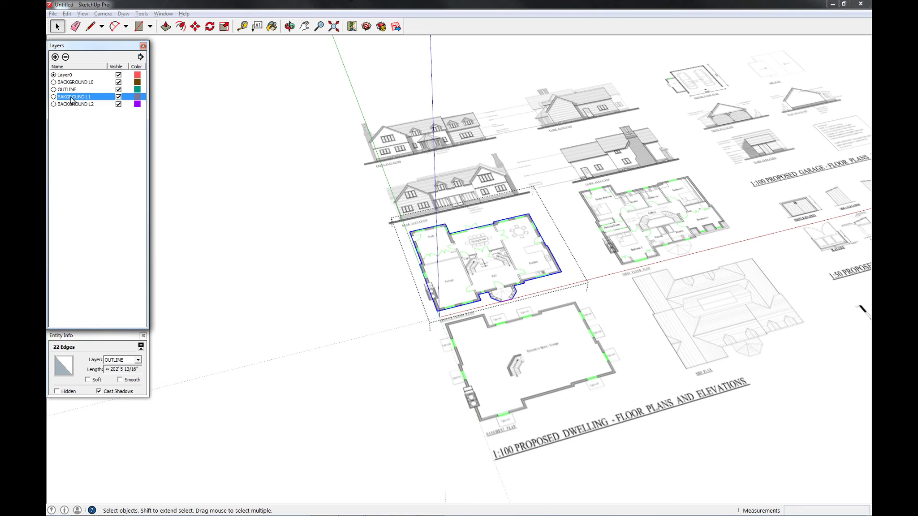
type("BACKGROUND L1")
left_click(82, 122)
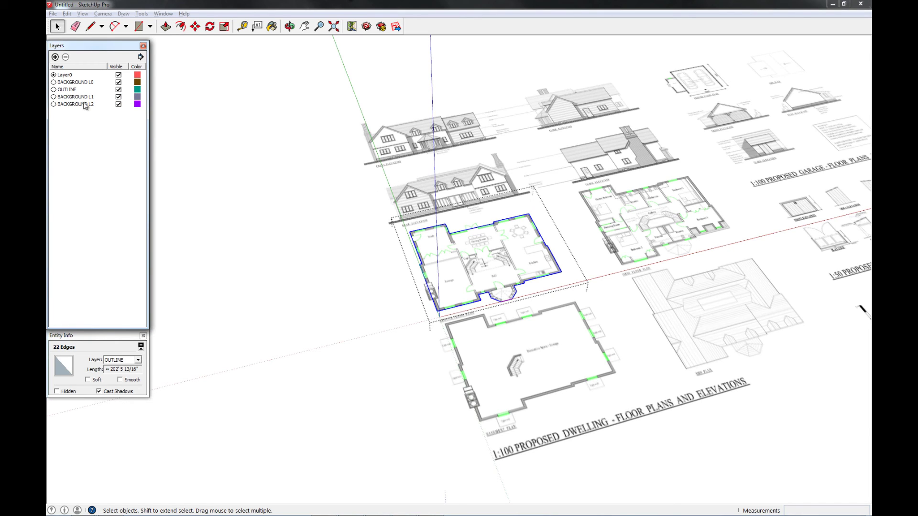
left_click(84, 104)
left_click(82, 97, "shift")
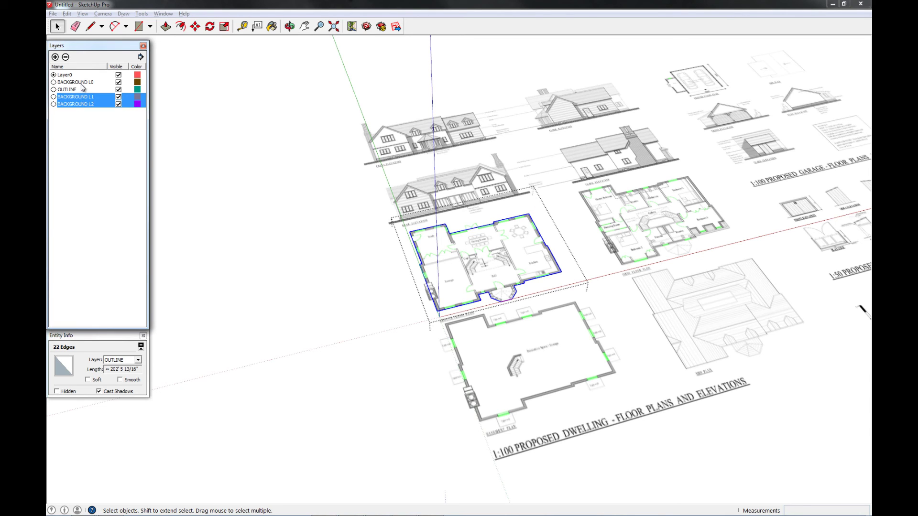
left_click(70, 90)
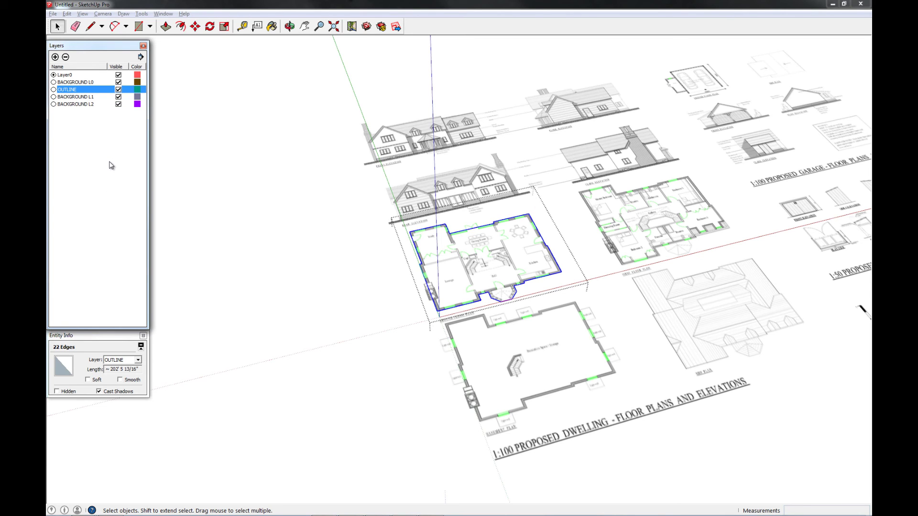
Leave the outline group and select the plan sheet image.
left_click(308, 308)
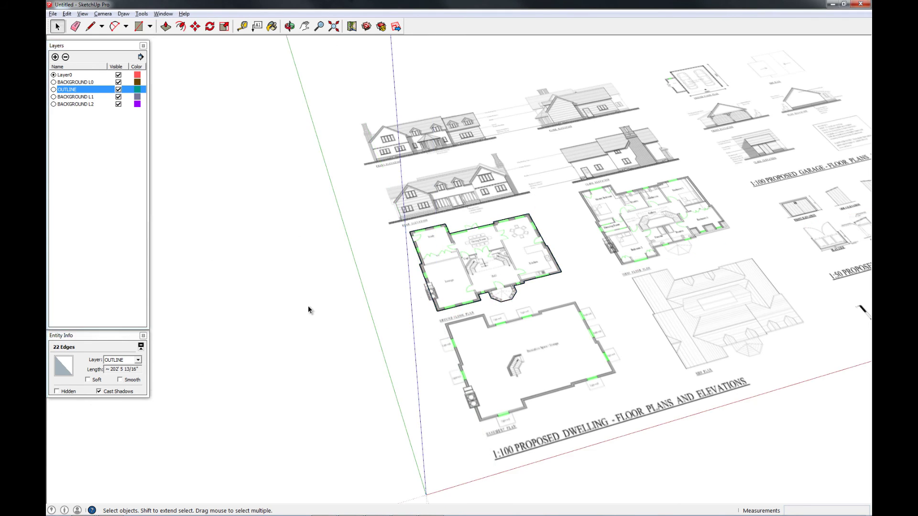
left_click(503, 351)
scroll(502, 350, "down", 3)
scroll(403, 282, "down", 5)
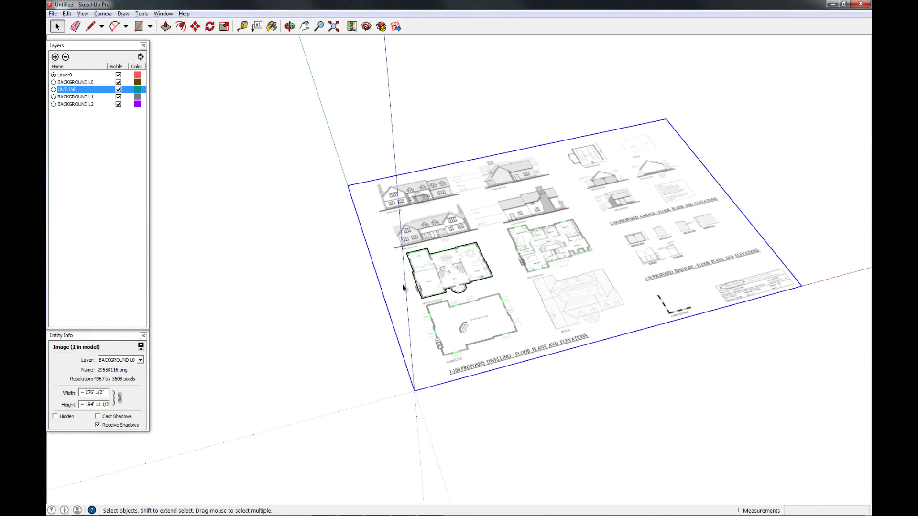
scroll(421, 337, "up", 2)
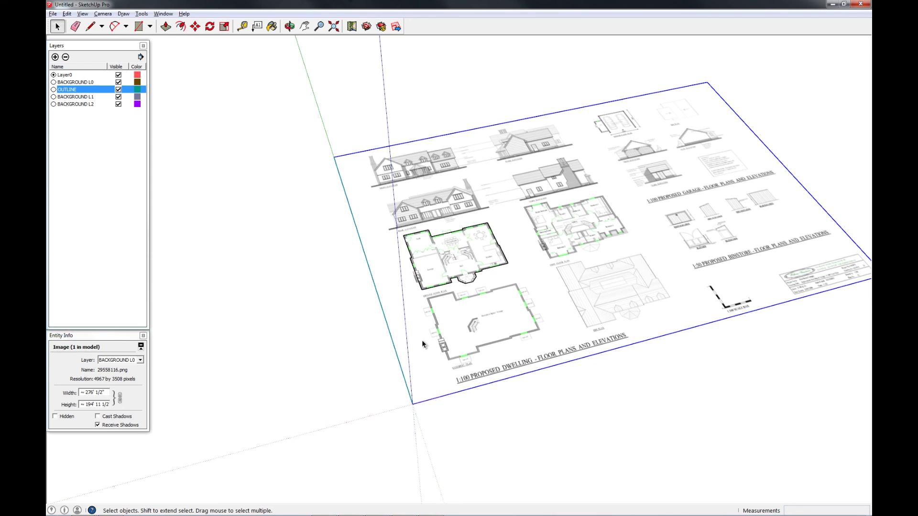
Try to copy the plan sheet 240" up along the blue axis, and undo the copy.
key("m")
key("ctrl")
left_click(352, 423)
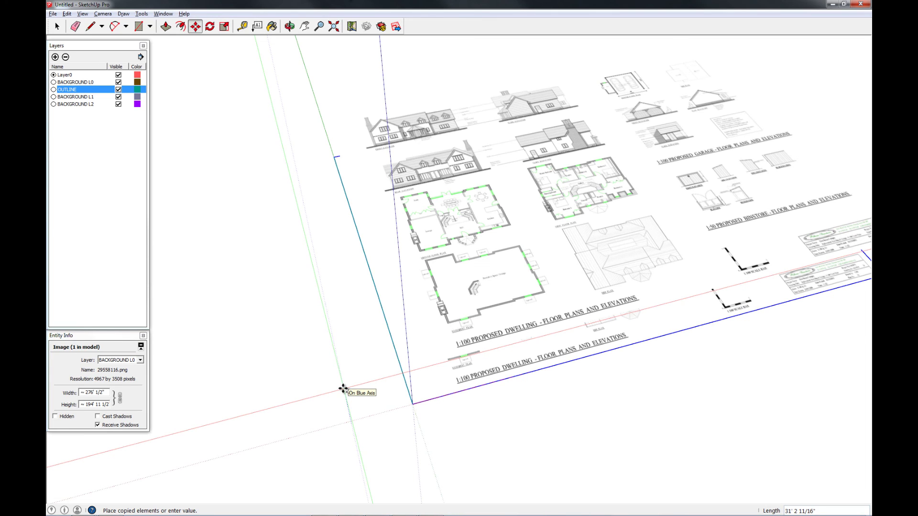
key("Return")
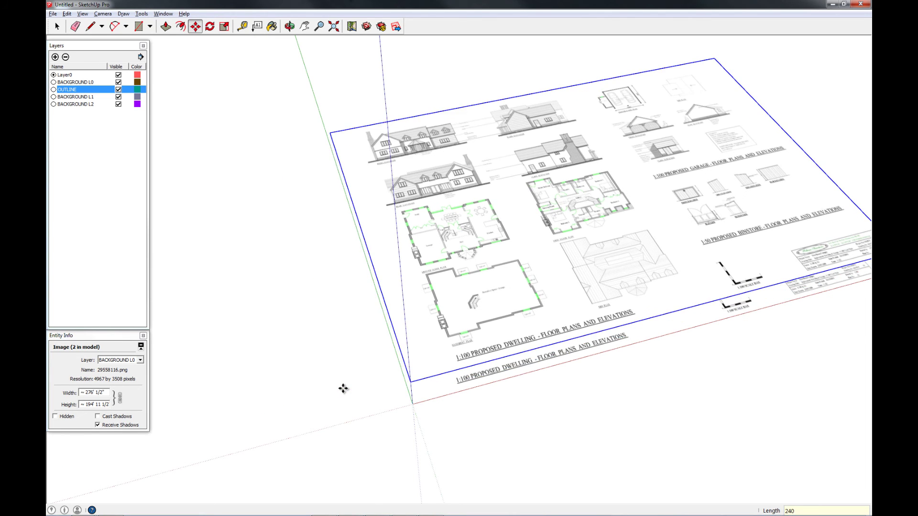
key("Return")
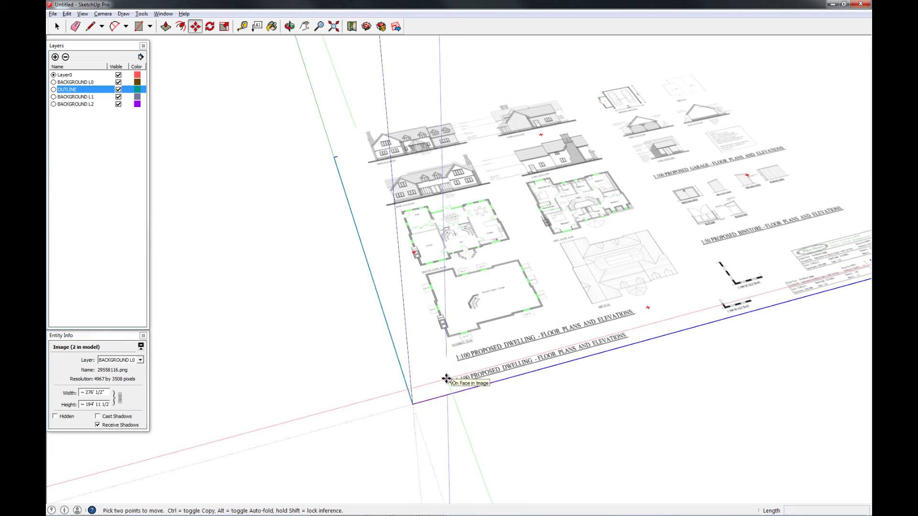
key("ctrl+z")
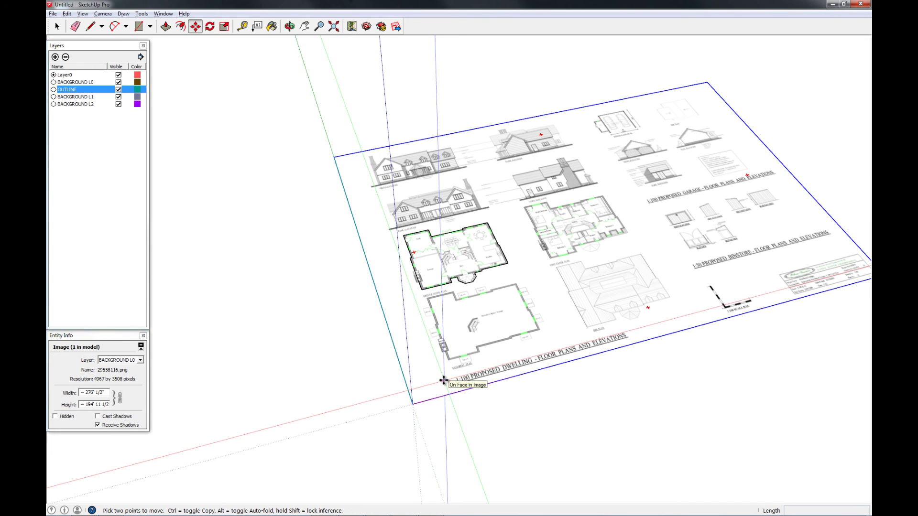
Make two stacked copies of the plan sheet up along the blue axis at 120" spacing.
middle_click_drag(443, 377, 500, 322)
key("space")
key("m")
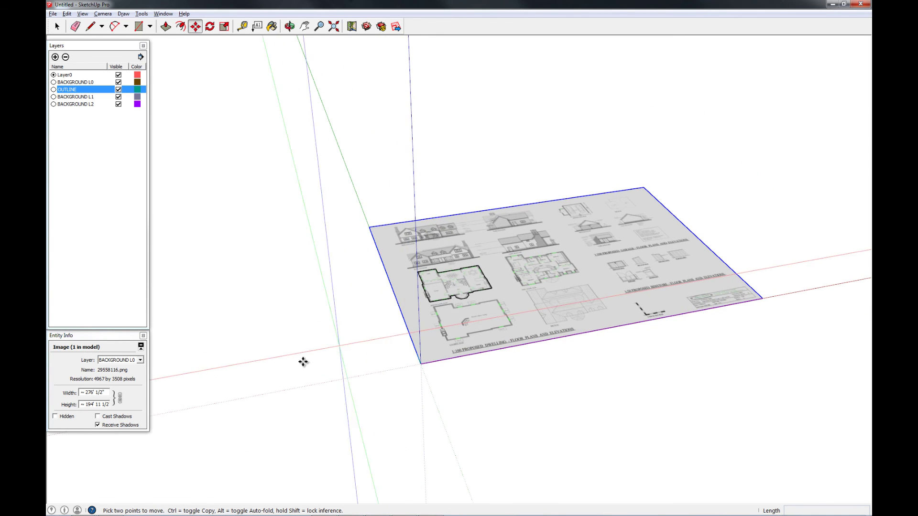
left_click(320, 365)
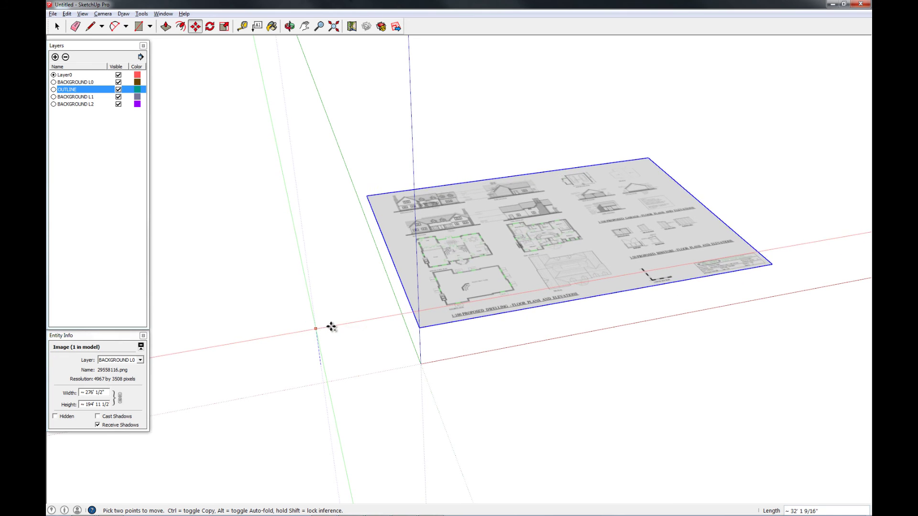
key("ctrl")
type("120")
key("Return")
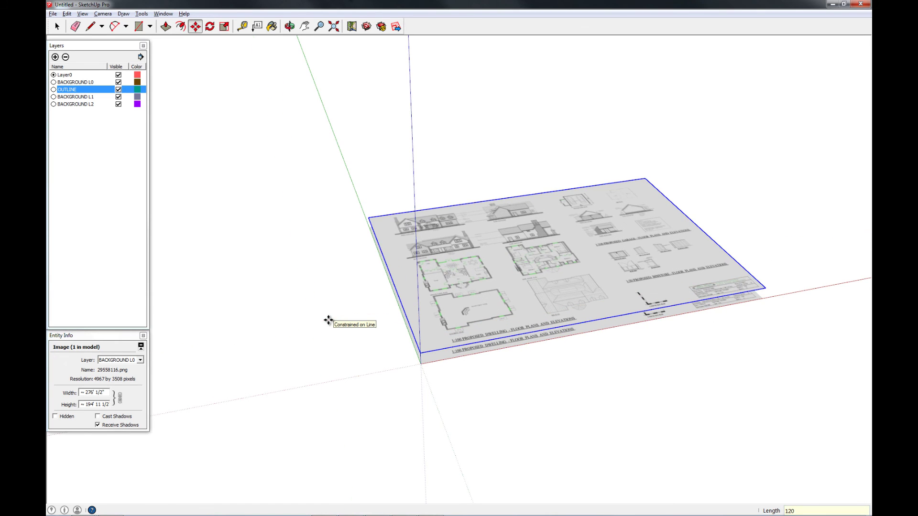
type("2x")
key("Return")
key("space")
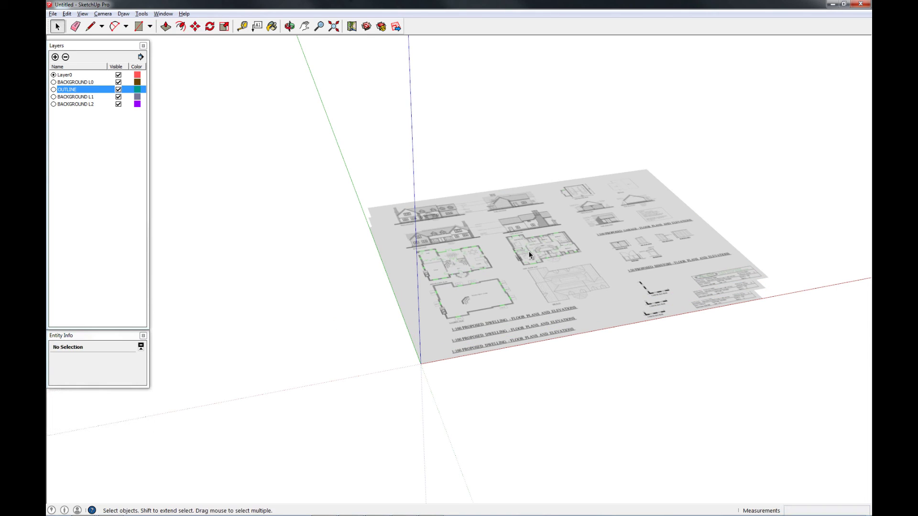
Assign the middle plan sheet copy to the BACKGROUND L1 layer.
left_click(743, 290)
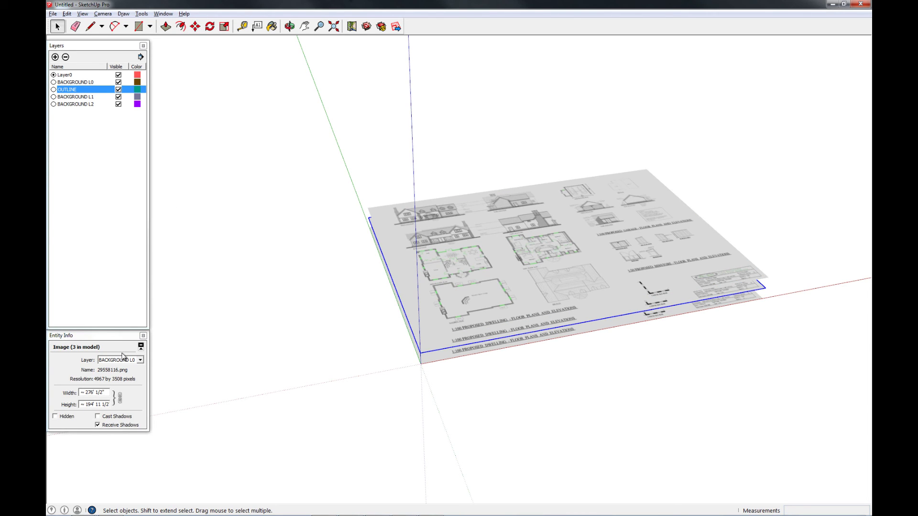
left_click(123, 357)
left_click(127, 377)
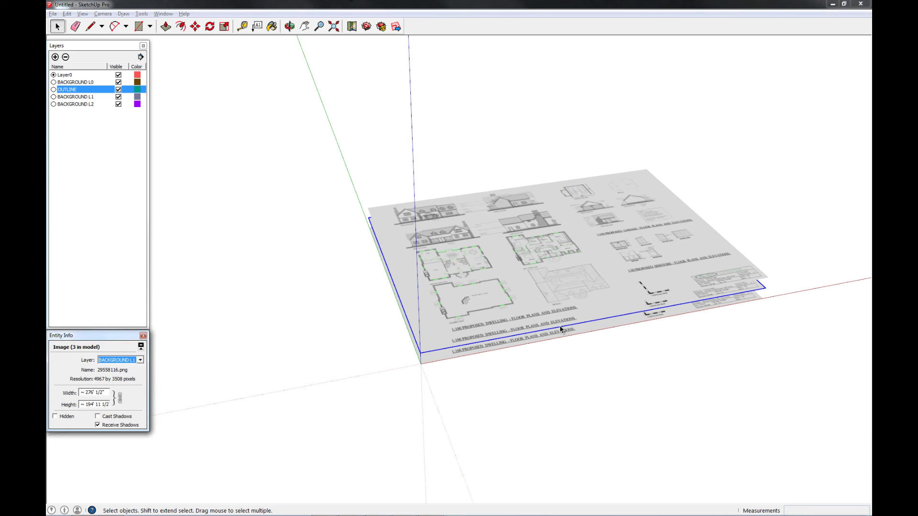
Assign the top plan sheet copy to the BACKGROUND L2 layer and hide the BACKGROUND L1 and BACKGROUND L2 layers.
left_click(569, 288)
left_click(119, 360)
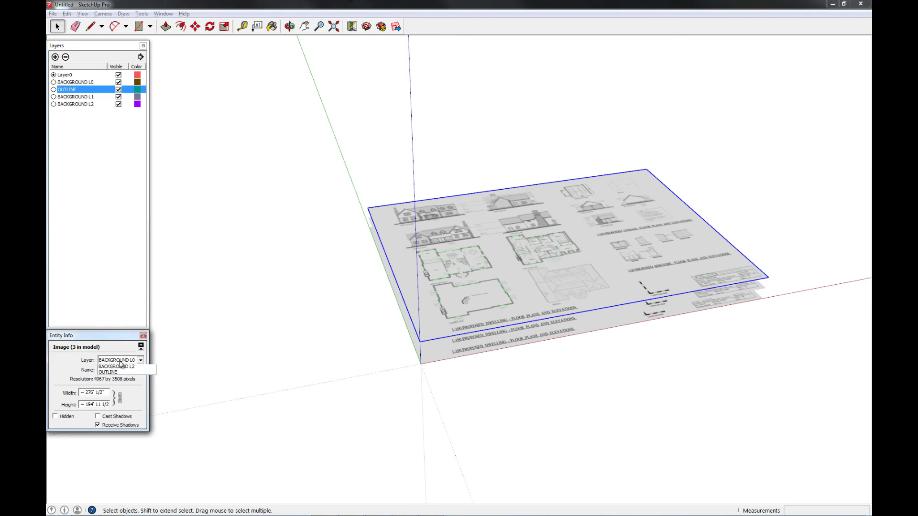
left_click(124, 385)
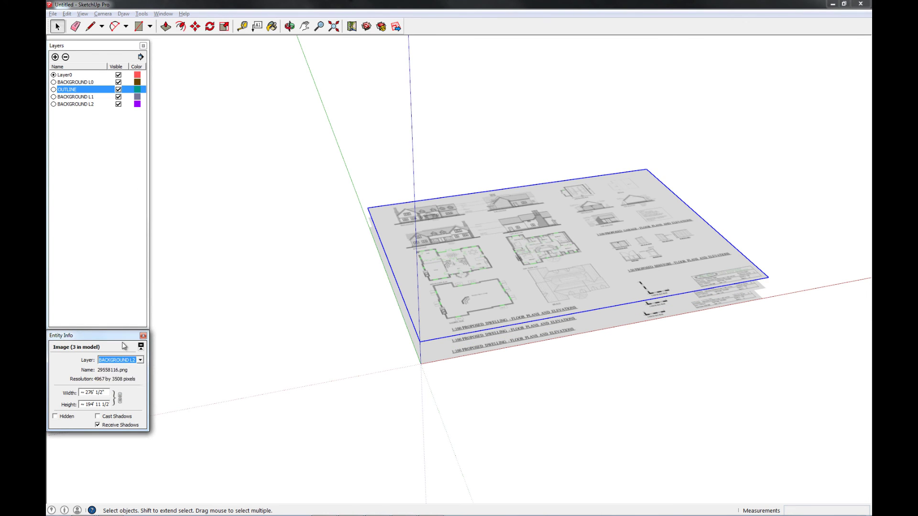
left_click(119, 96)
left_click(118, 104)
left_click(312, 218)
Move the lowest plan sheet so its basement plan lines up with the traced outline, matching them at the basement's front corner by the chimney.
middle_click_drag(523, 292, 535, 375)
scroll(460, 296, "up", 3)
scroll(461, 297, "up", 2)
left_click(535, 364)
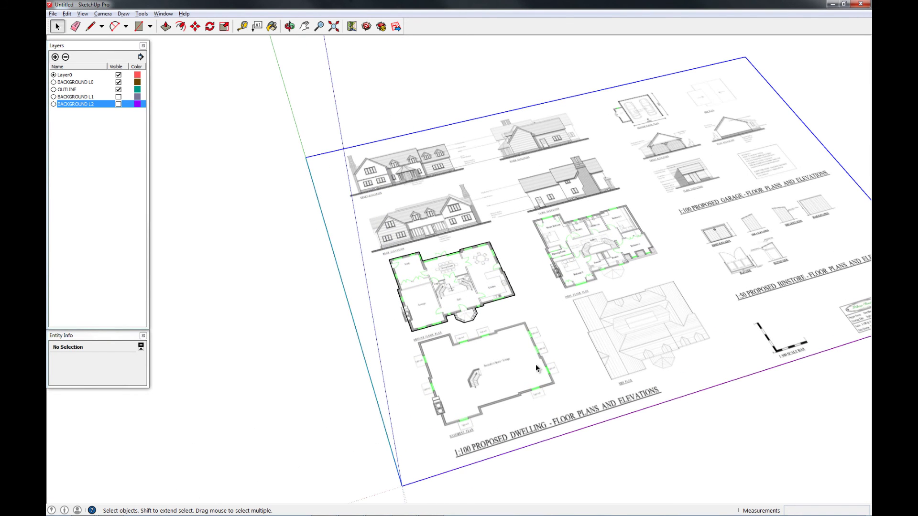
scroll(502, 420, "up", 2)
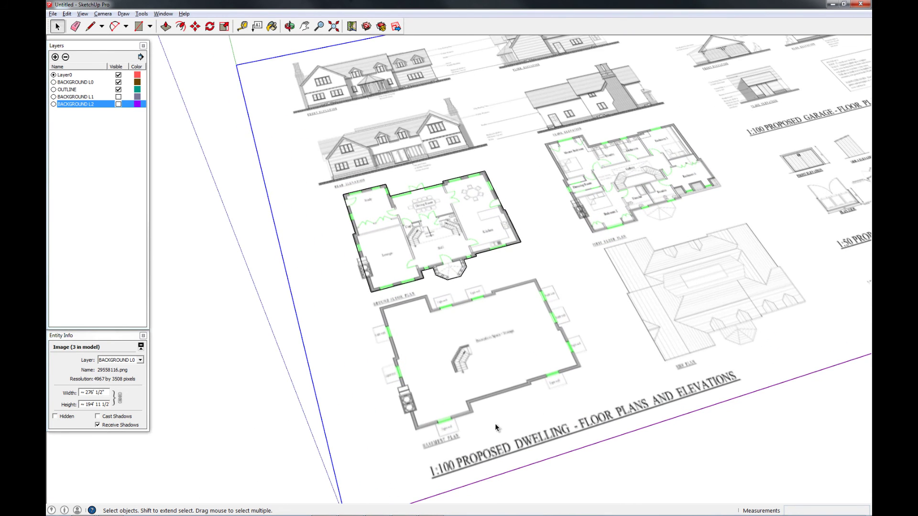
key("m")
left_click(416, 428)
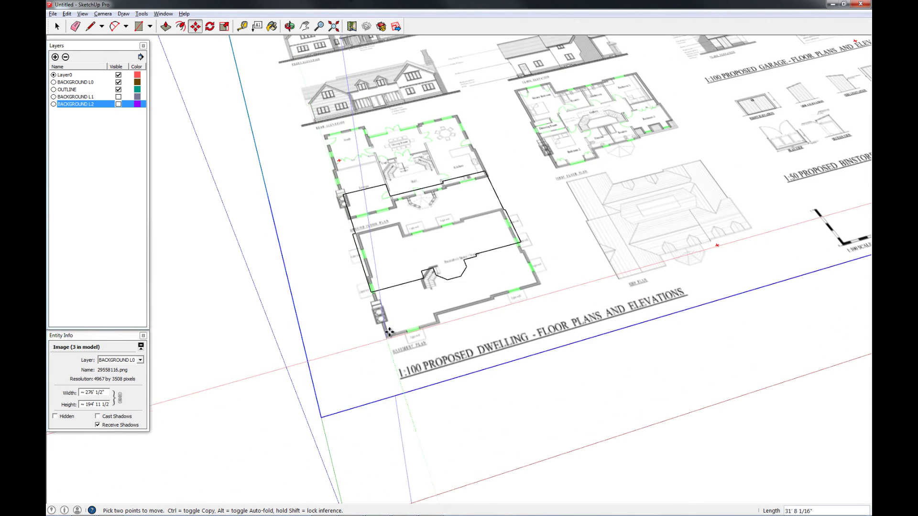
left_click(387, 303)
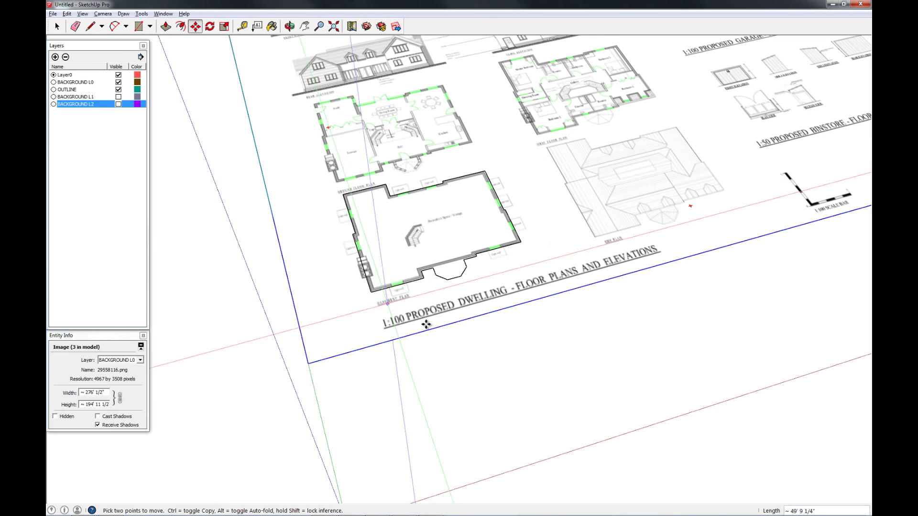
scroll(461, 333, "up", 2)
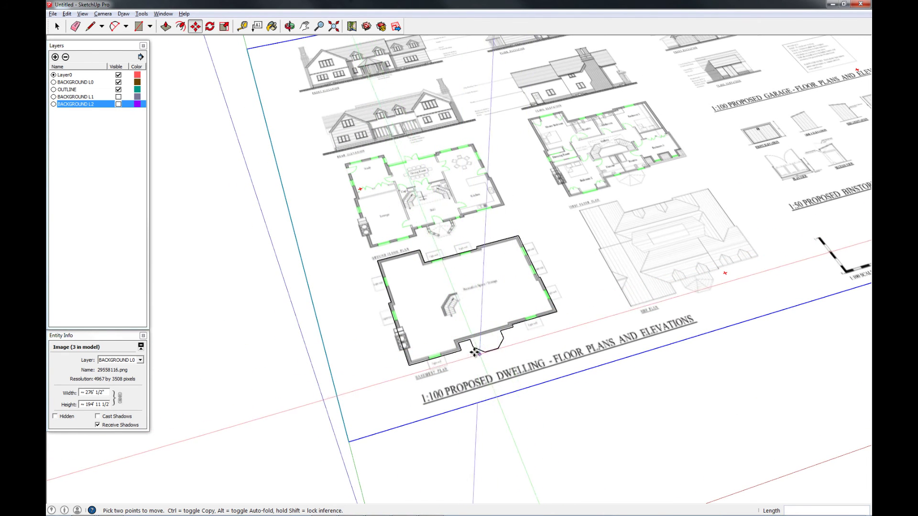
key("space")
Make two stacked copies of the outline group up along the blue axis at 120" spacing.
scroll(382, 333, "down", 1)
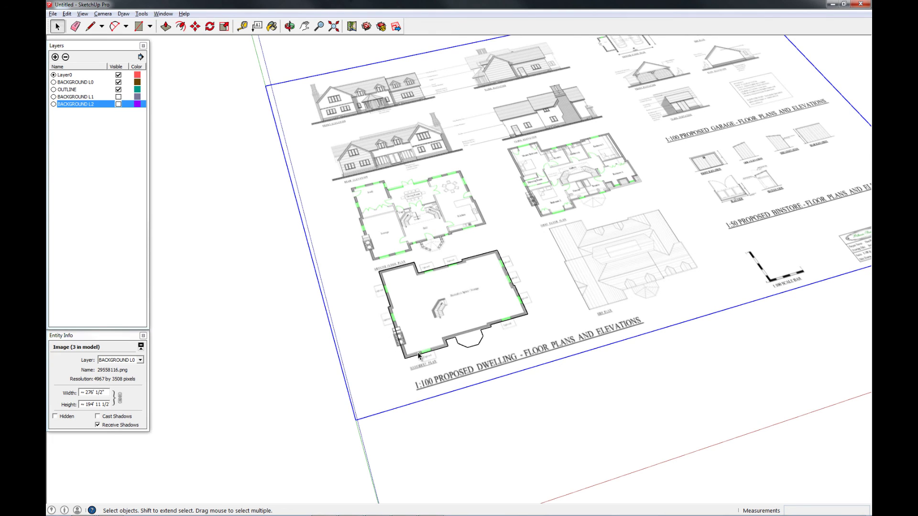
left_click(459, 344)
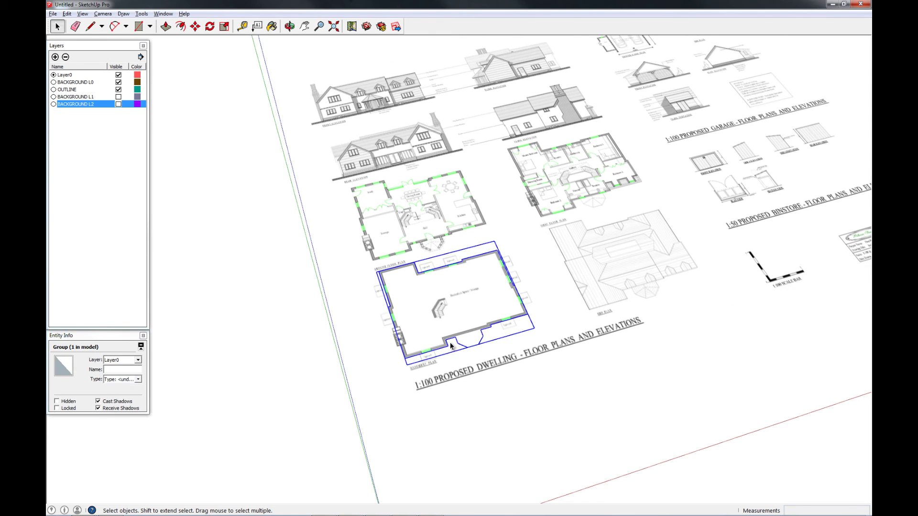
key("m")
left_click(300, 414)
key("ctrl")
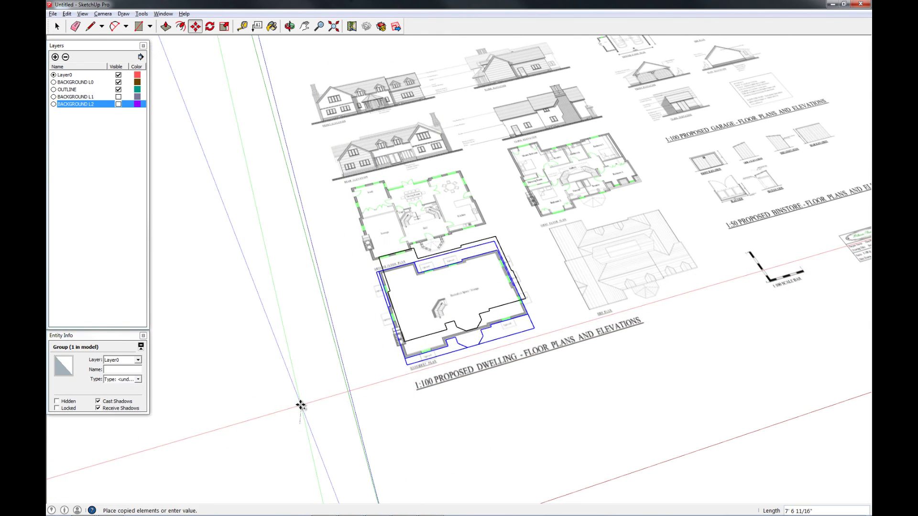
type("120")
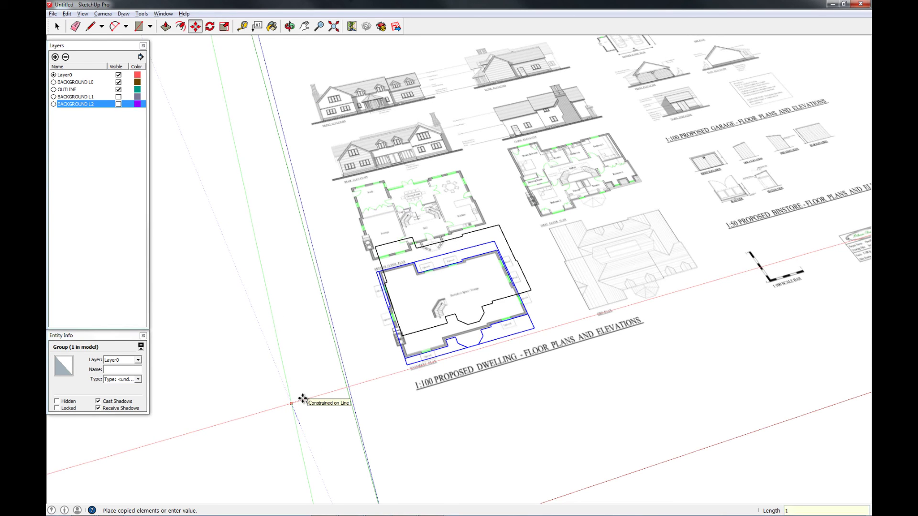
key("Return")
key("ctrl+t")
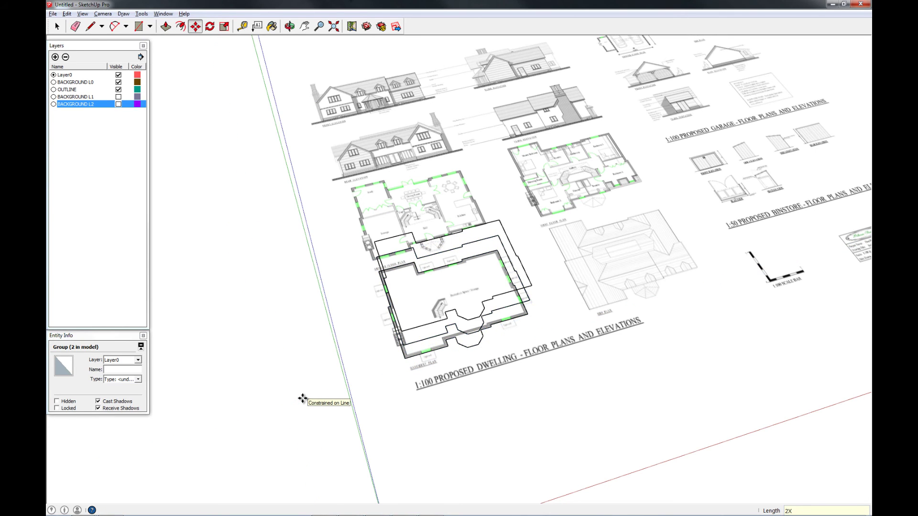
key("space")
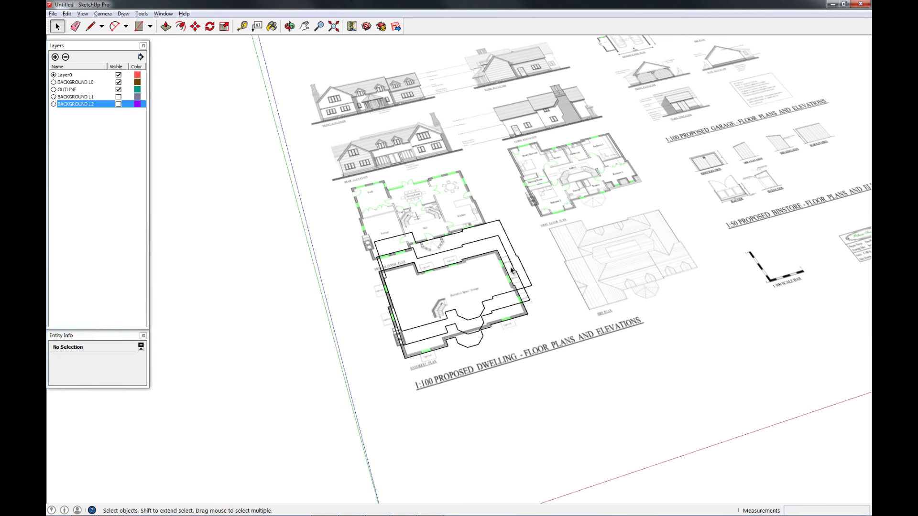
Hide the BACKGROUND L0 layer so that only the stacked outlines are shown.
mouse_move(498, 313)
middle_mouse_down()
mouse_move(475, 314)
mouse_move(429, 165)
mouse_move(538, 248)
middle_mouse_up()
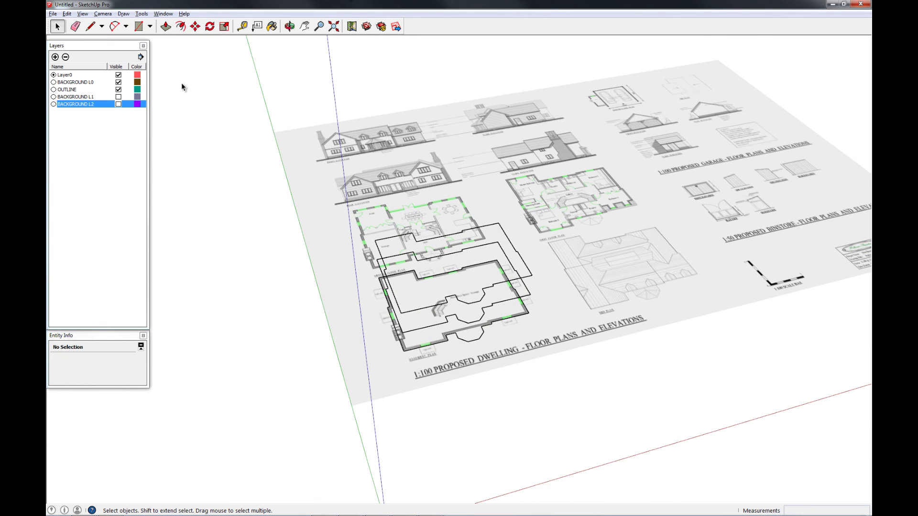
left_click(118, 82)
mouse_move(531, 299)
middle_mouse_down()
mouse_move(539, 301)
mouse_move(609, 143)
mouse_move(507, 307)
mouse_move(495, 301)
mouse_move(535, 293)
mouse_move(514, 301)
middle_mouse_up()
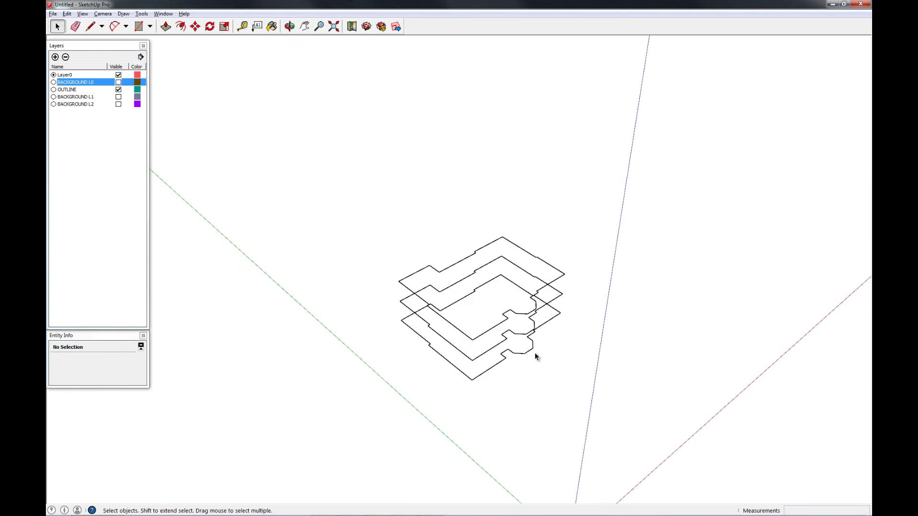
mouse_move(536, 356)
middle_mouse_down()
mouse_move(514, 172)
mouse_move(517, 348)
mouse_move(509, 342)
mouse_move(523, 354)
middle_mouse_up()
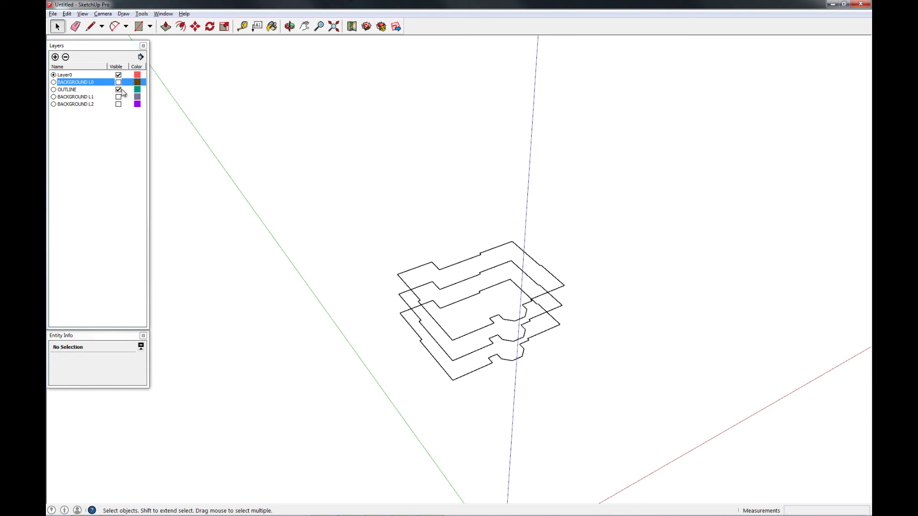
Rename the OUTLINE layer as OUTLINE L0.
left_click(94, 90)
left_click(82, 90)
left_click(121, 83)
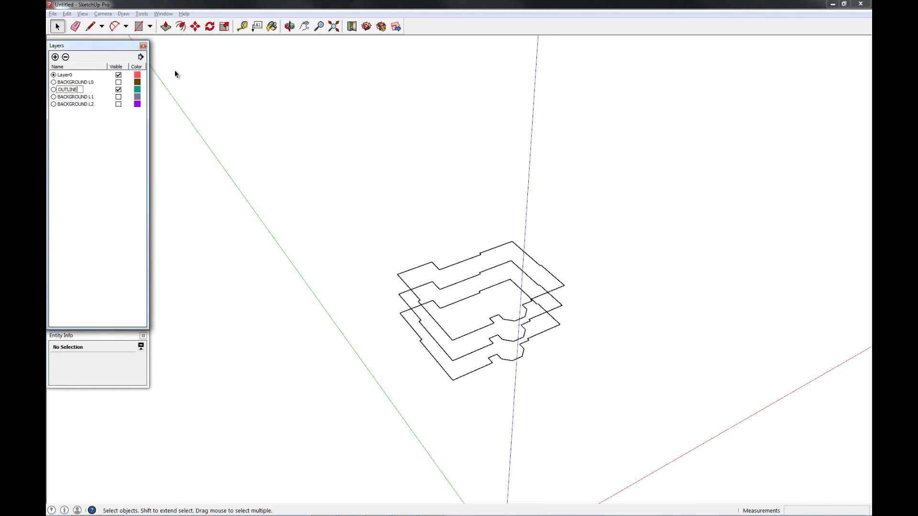
type("L0")
key("Return")
Add two new layers named OUTLINE L1 and OUTLINE L2.
left_click(55, 58)
type("O")
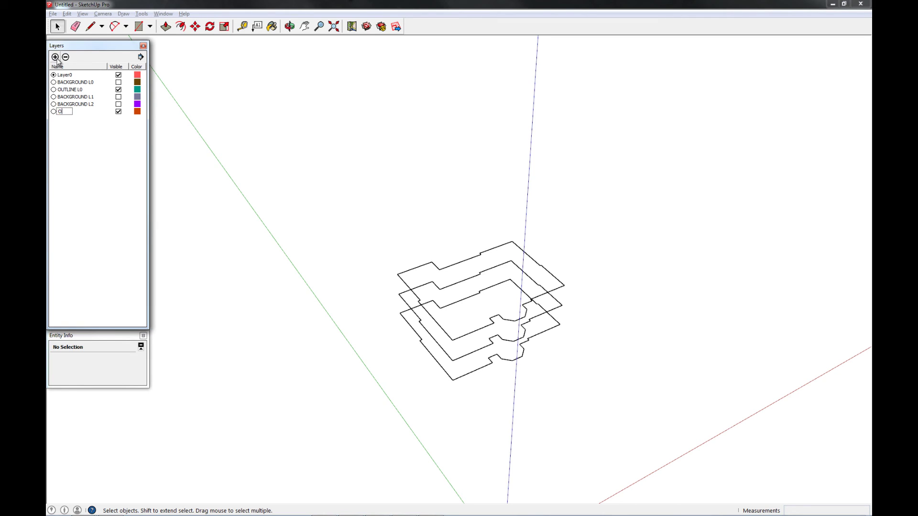
type("UTLINE L1")
key("Return")
left_click(55, 58)
type("OUTLINE")
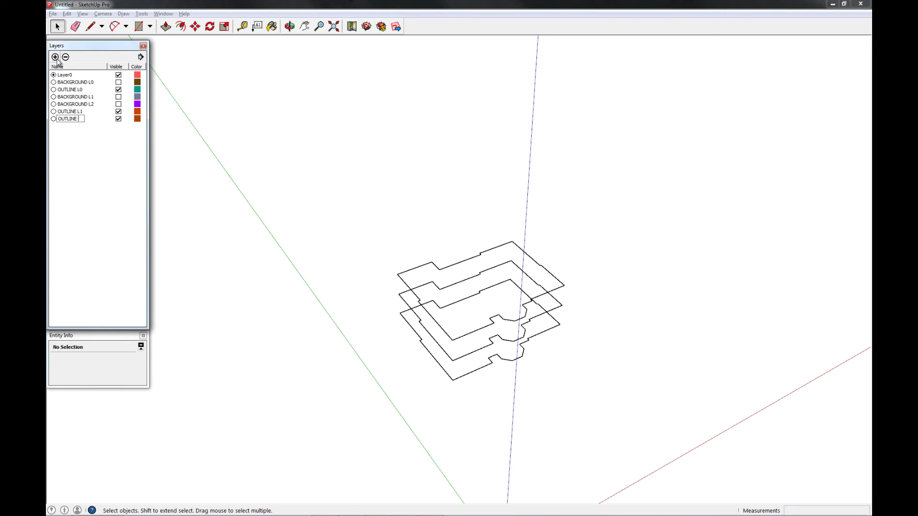
key("Return")
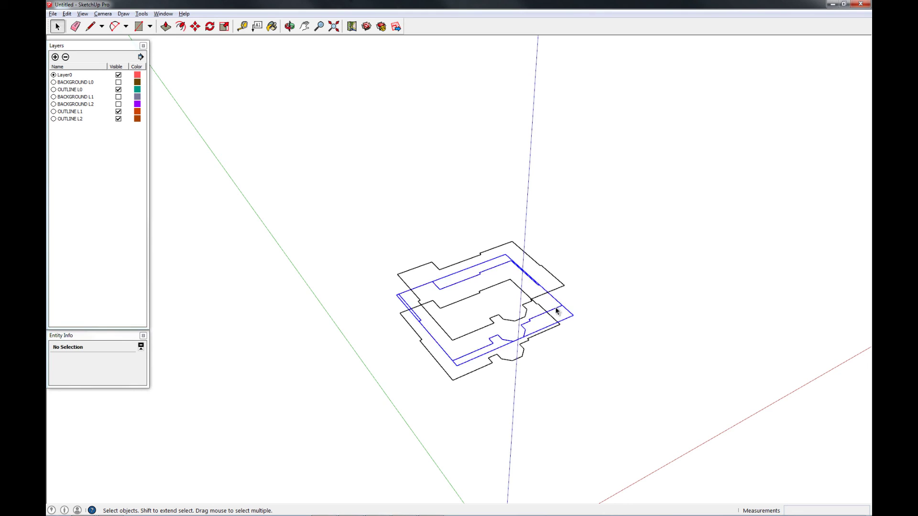
Assign the middle outline group to the OUTLINE L1 layer.
left_click(556, 311)
left_click(120, 360)
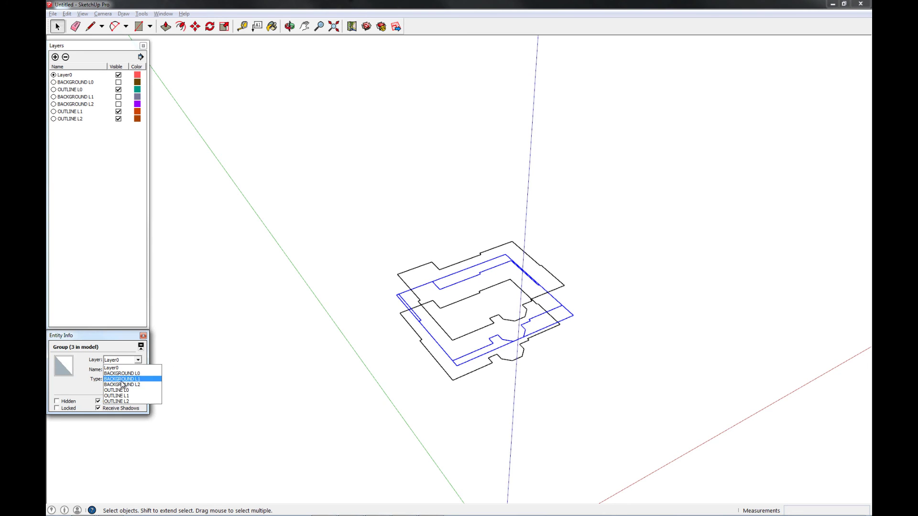
left_click(117, 395)
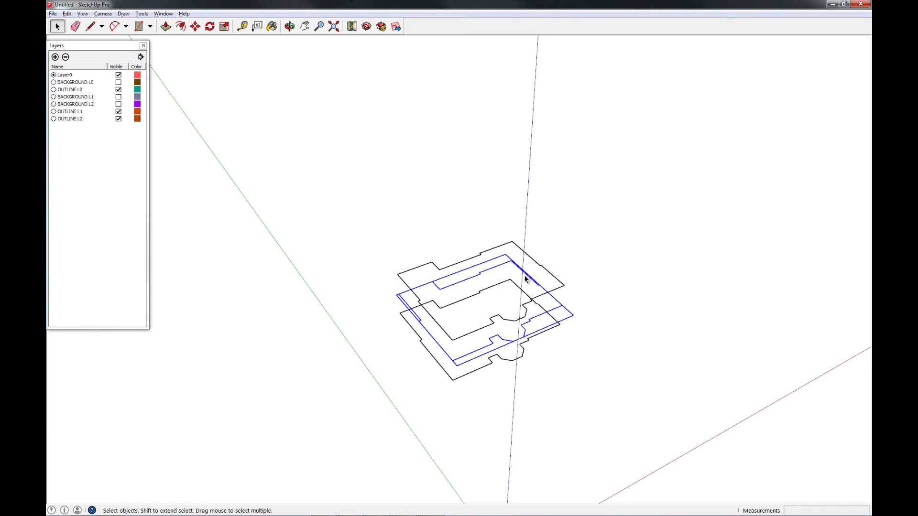
Reopen the entity information for the top outline group and assign it to the OUTLINE L2 layer.
left_click(540, 273)
left_click(542, 266)
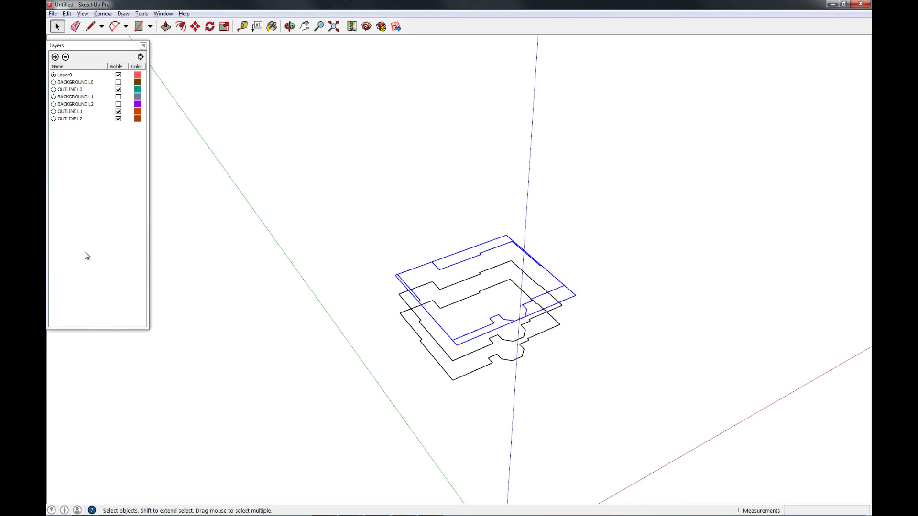
left_click(163, 13)
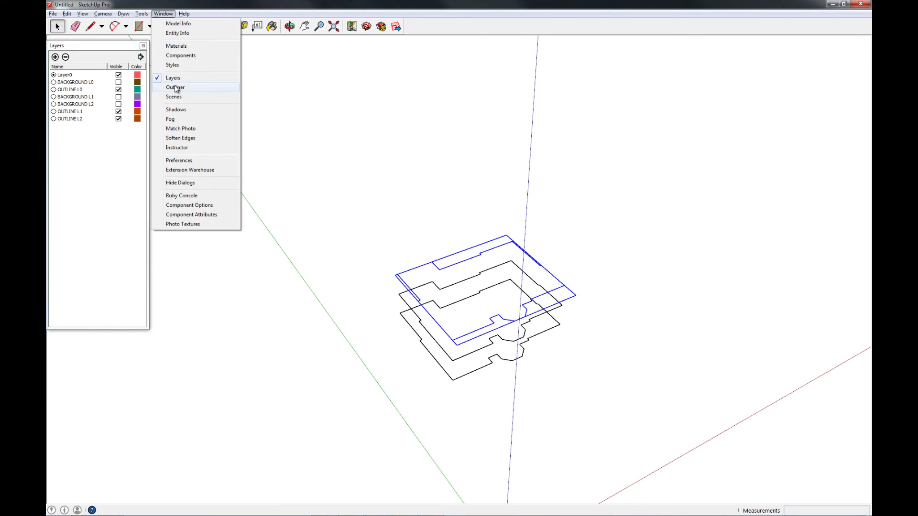
left_click(191, 32)
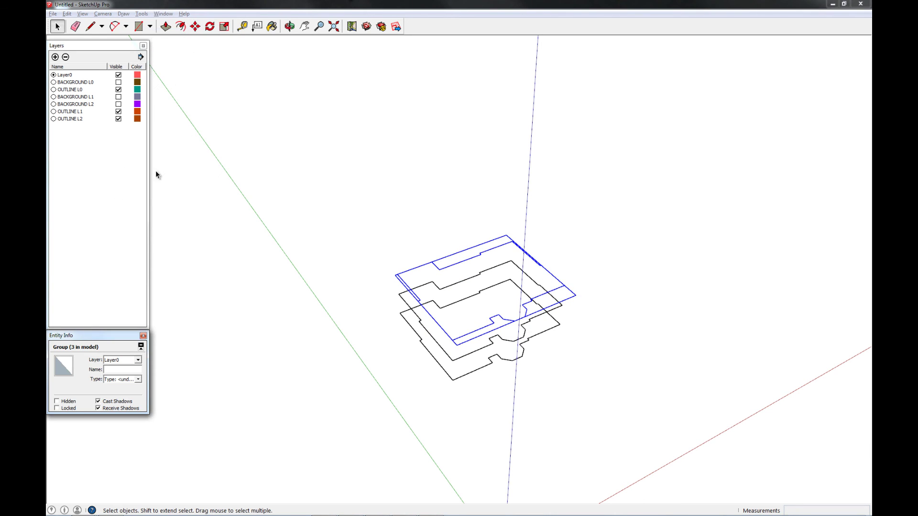
left_click(141, 346)
left_click(141, 347)
left_click(137, 360)
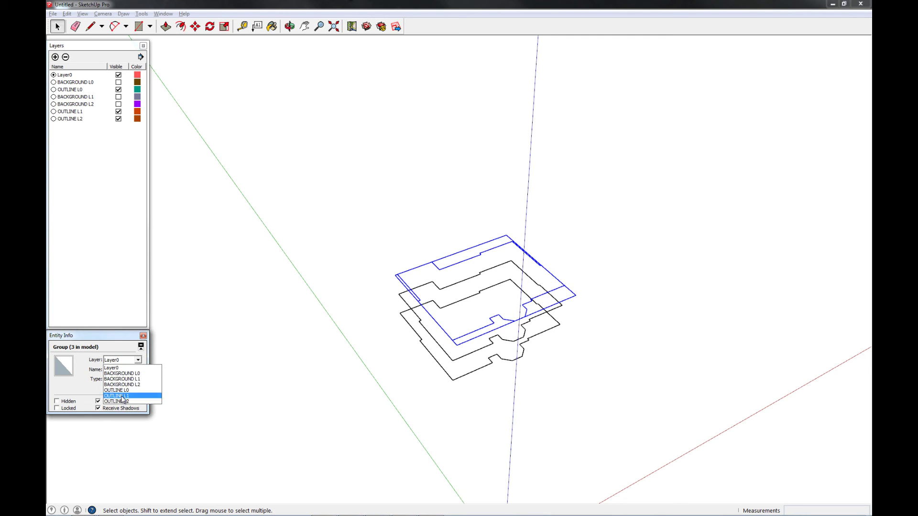
left_click(124, 402)
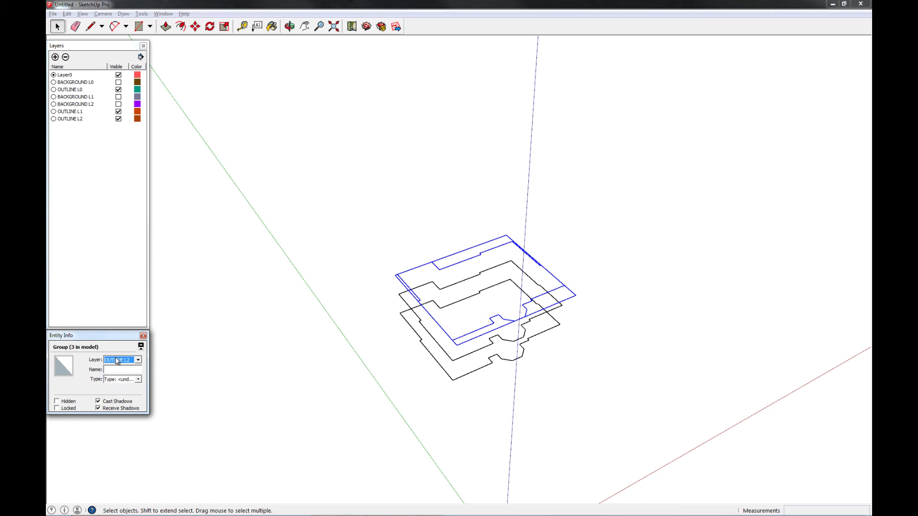
left_click(256, 321)
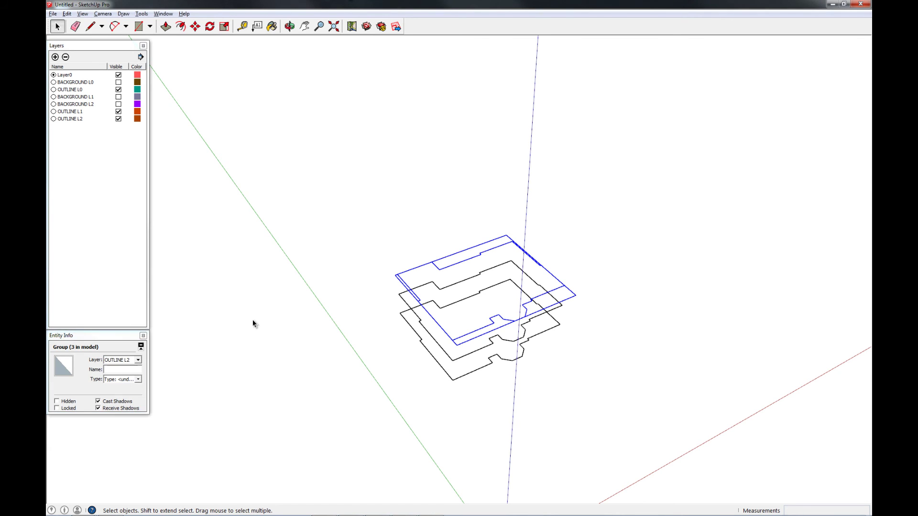
Hide the OUTLINE L1 and OUTLINE L2 layers and show the BACKGROUND L0 layer.
left_click(118, 111)
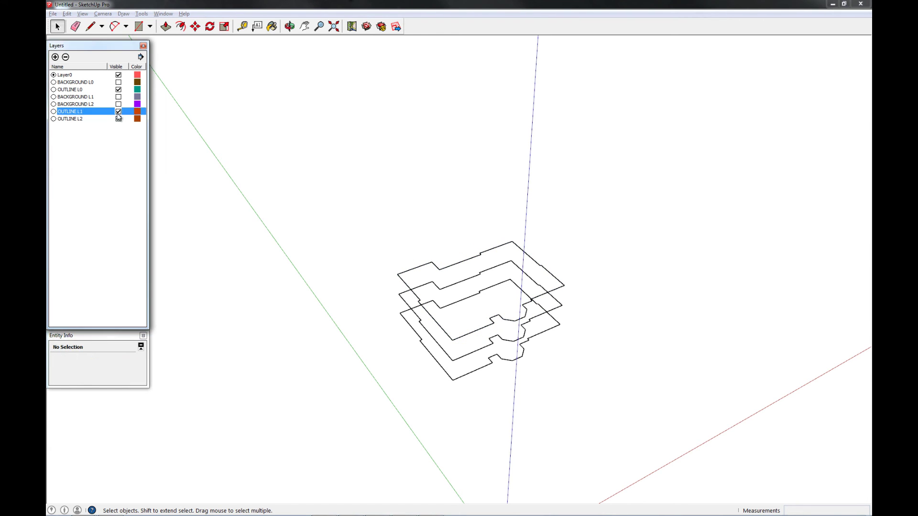
left_click(118, 119)
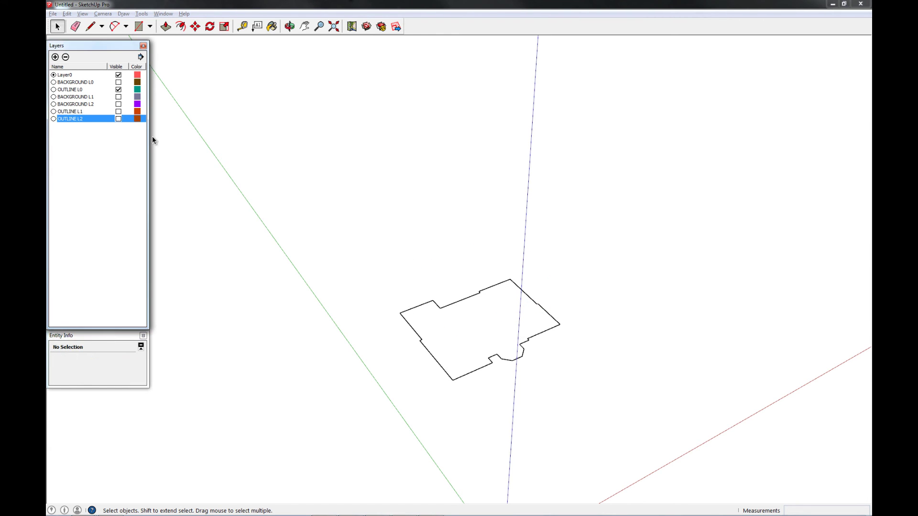
left_click(118, 82)
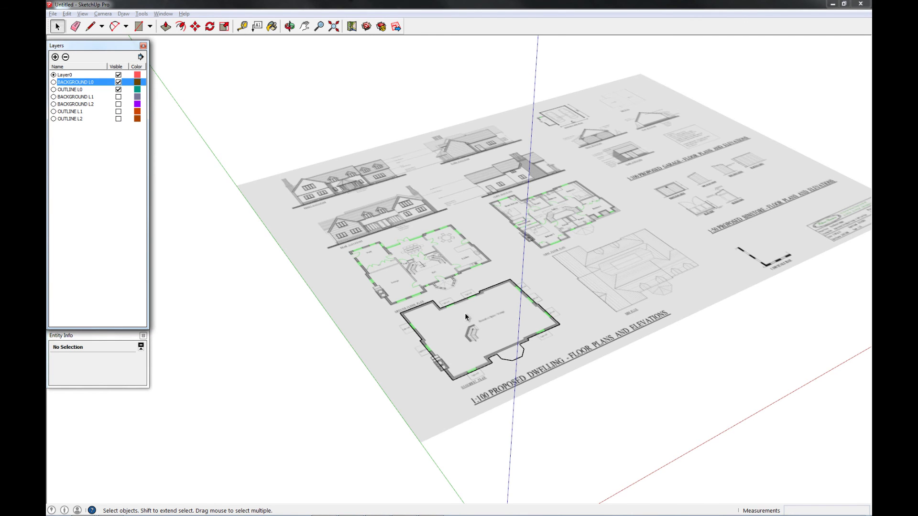
Nudge the lowest plan sheet to align the basement plan's walls more closely with the lowest outline.
middle_click_drag(520, 348, 486, 378)
scroll(457, 403, "up", 8)
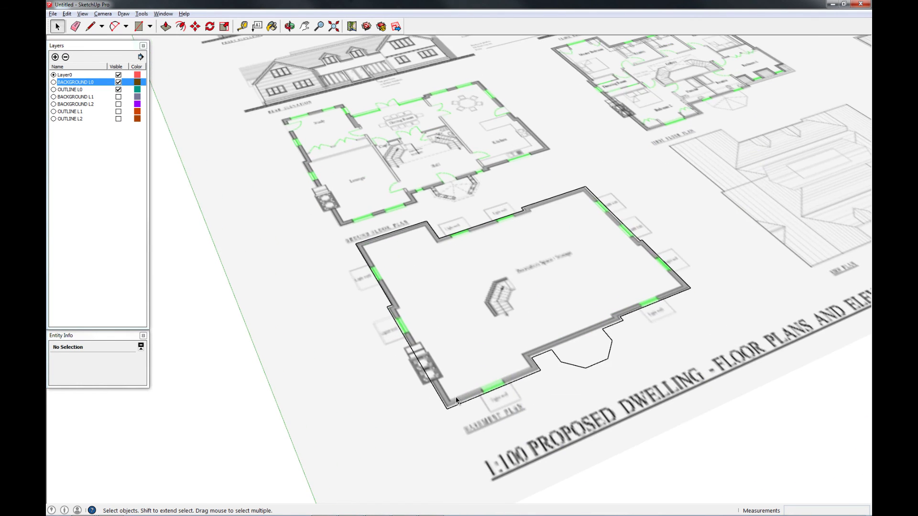
left_click(453, 352)
key("m")
left_click(340, 357)
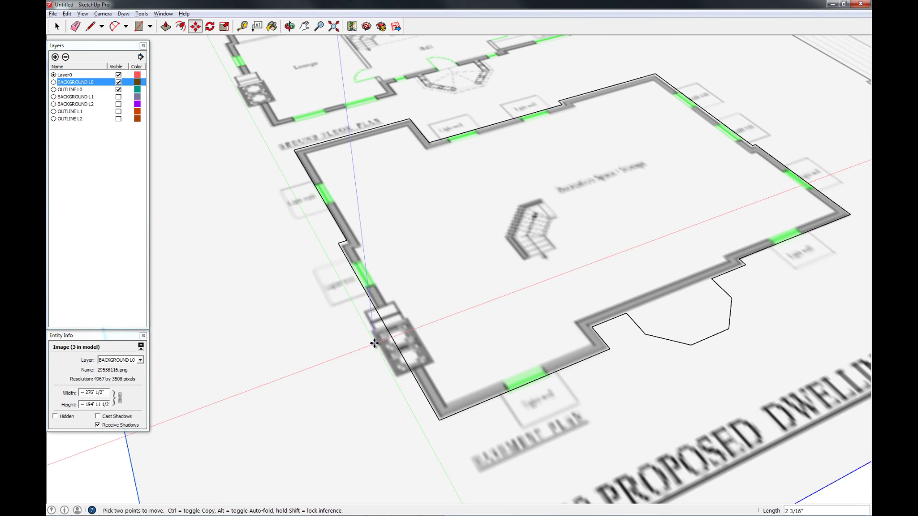
key("space")
Erase the projecting bay's edges from the lowest outline, inside its group.
middle_click_drag(742, 348, 652, 354)
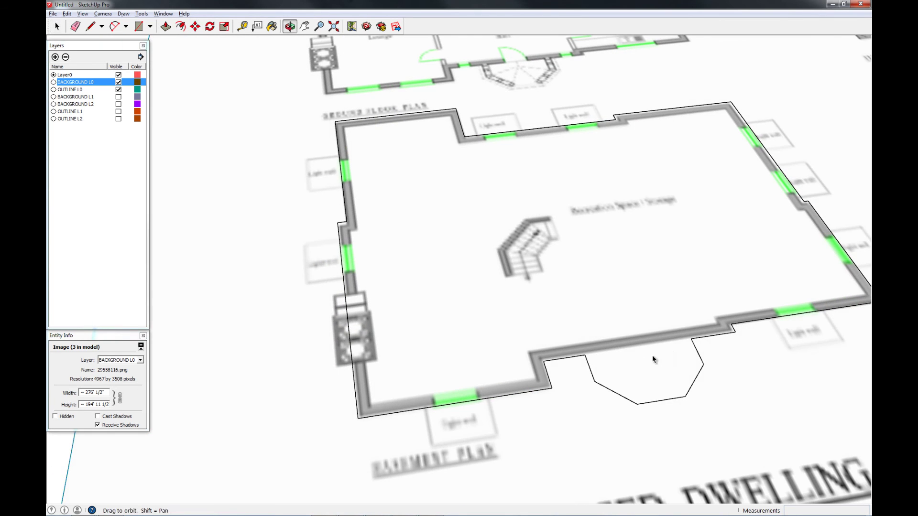
left_click(696, 349)
mouse_move(696, 348)
left_mouse_down()
mouse_move(695, 384)
mouse_move(615, 396)
mouse_move(613, 380)
mouse_move(589, 367)
left_mouse_up()
left_click(662, 403)
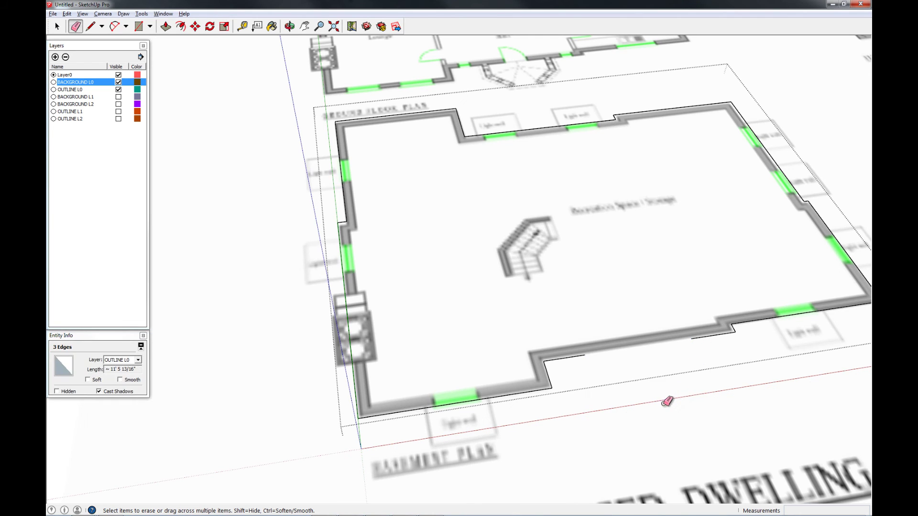
Erase the leftover bay stubs from the lowest outline and bridge the gap with a straight 19' edge.
left_click(572, 357)
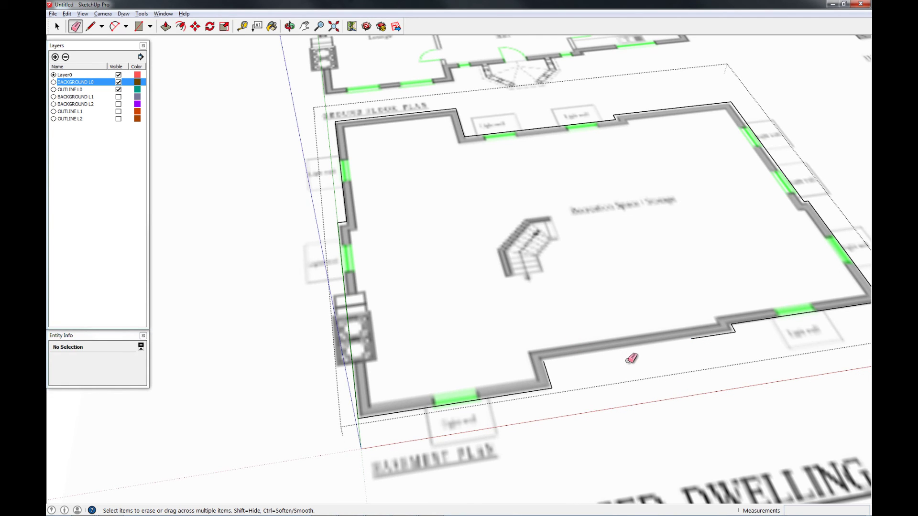
left_click(705, 336)
key("l")
left_click(734, 331)
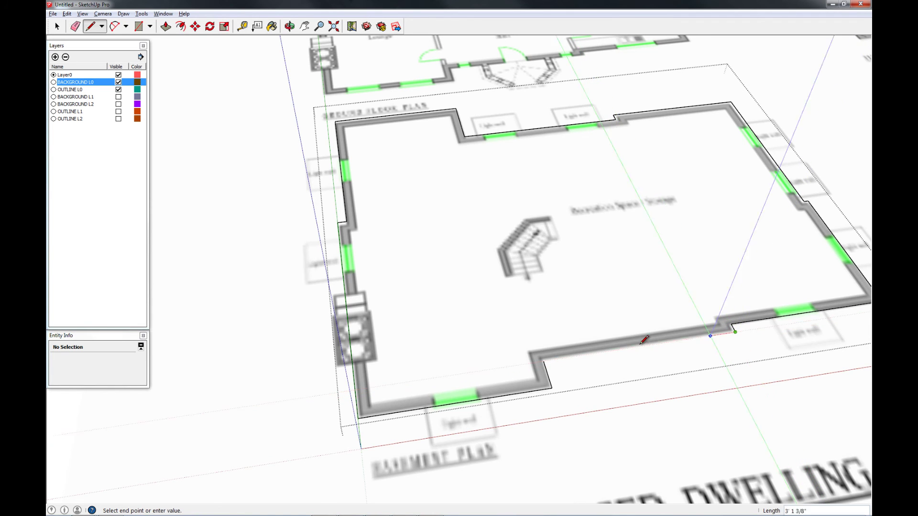
left_click(545, 361)
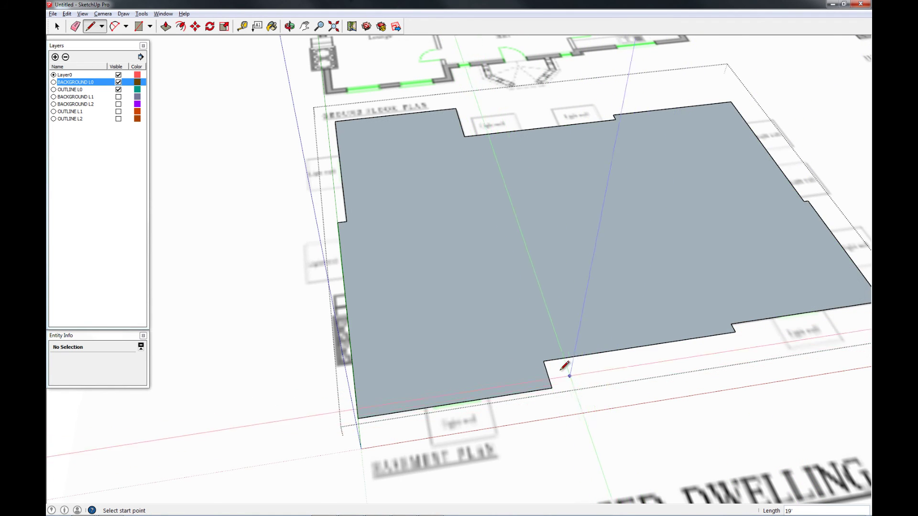
Delete the face filling the closed basement outline so that only its edges remain.
scroll(562, 369, "down", 5)
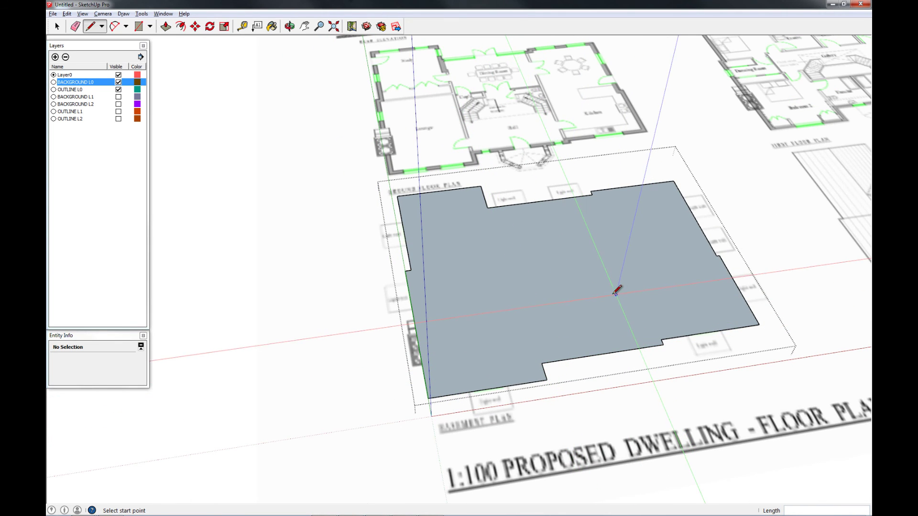
key("space")
left_click(525, 303)
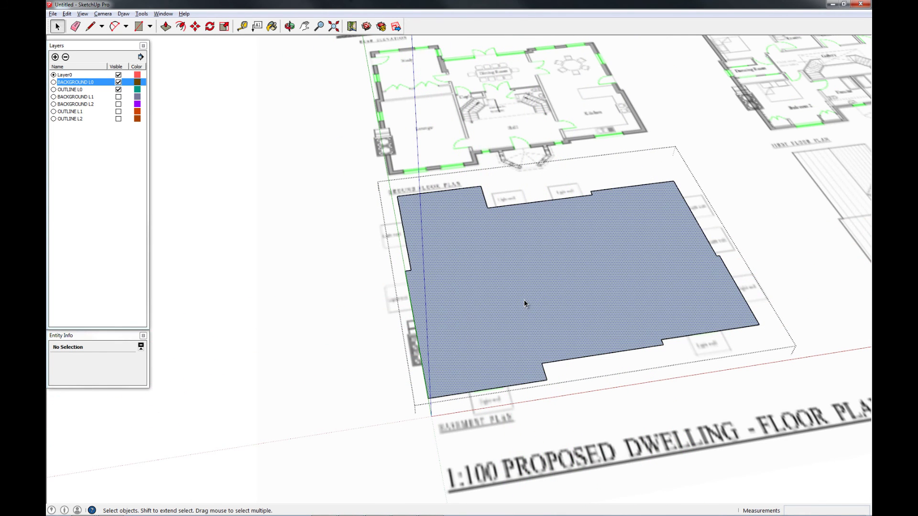
key("Delete")
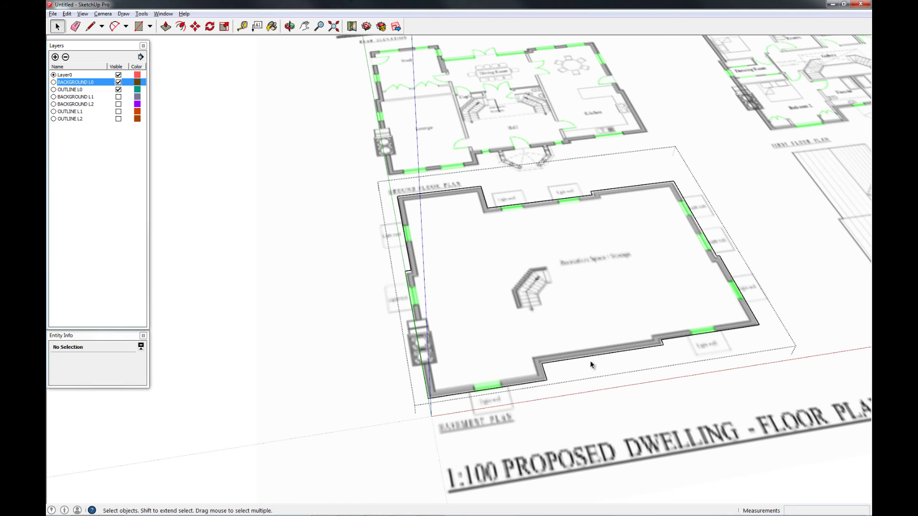
Offset all edges of the basement outline 18 inches inward to form the wall thickness, and leave the group.
triple_click(601, 355)
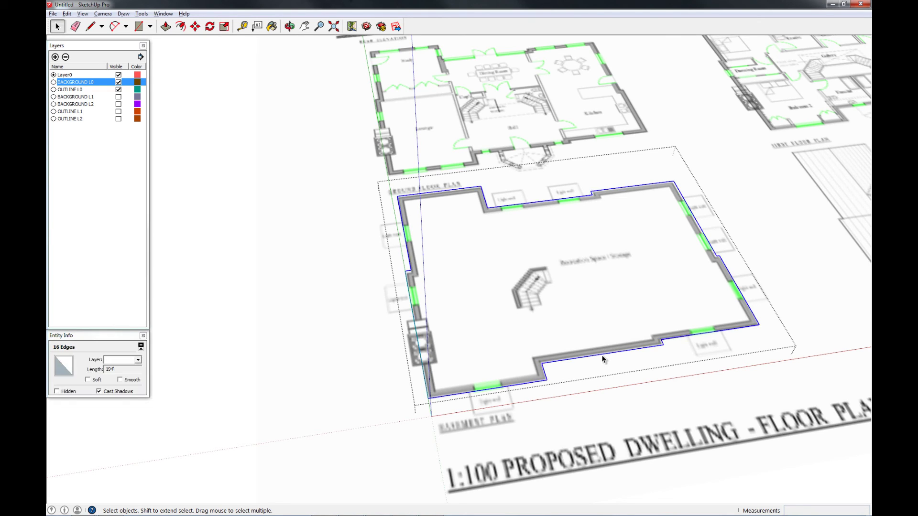
key("f")
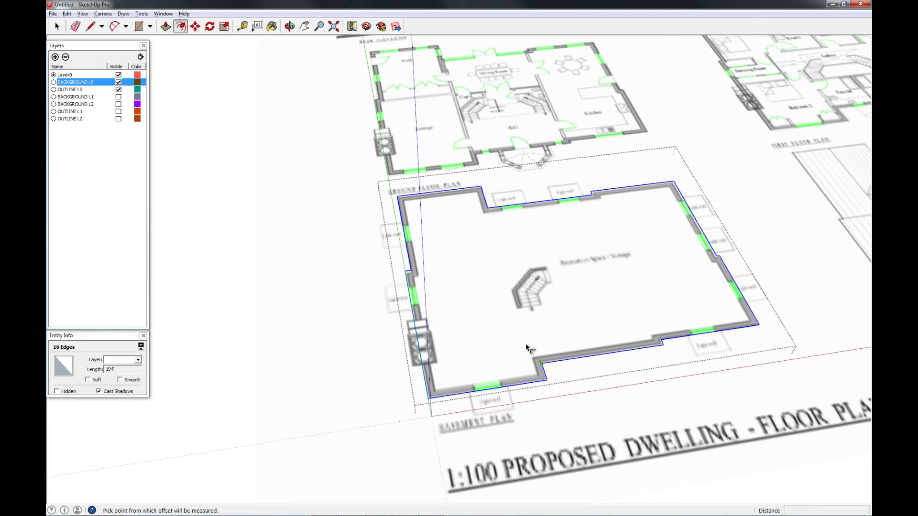
left_click(558, 362)
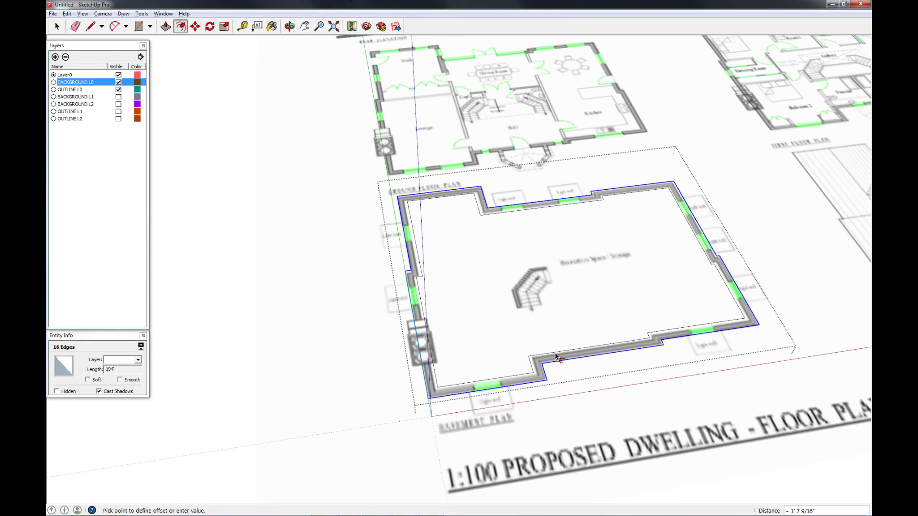
left_click(557, 356)
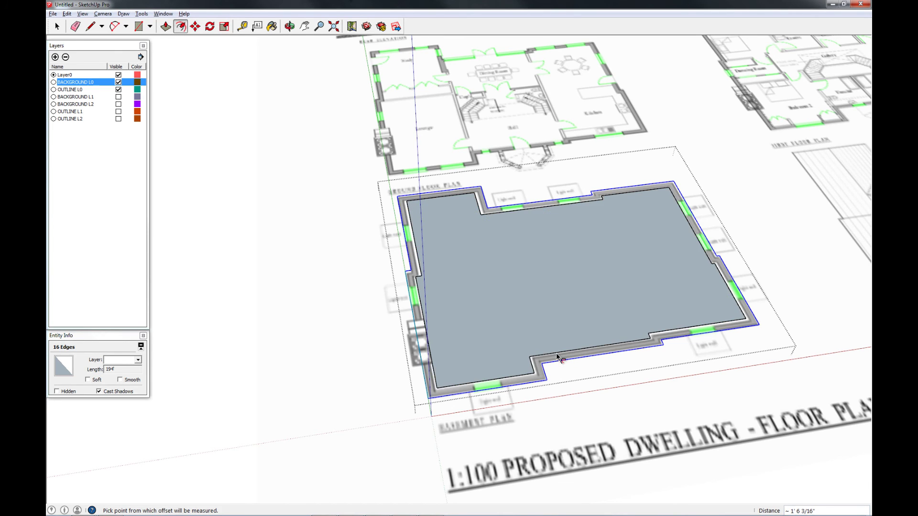
key("ctrl+z")
left_click(558, 361)
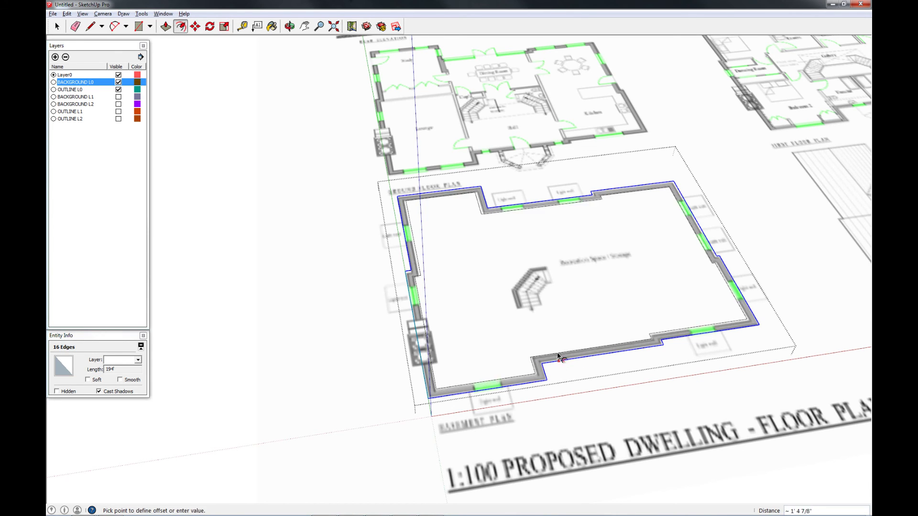
type("18")
key("Return")
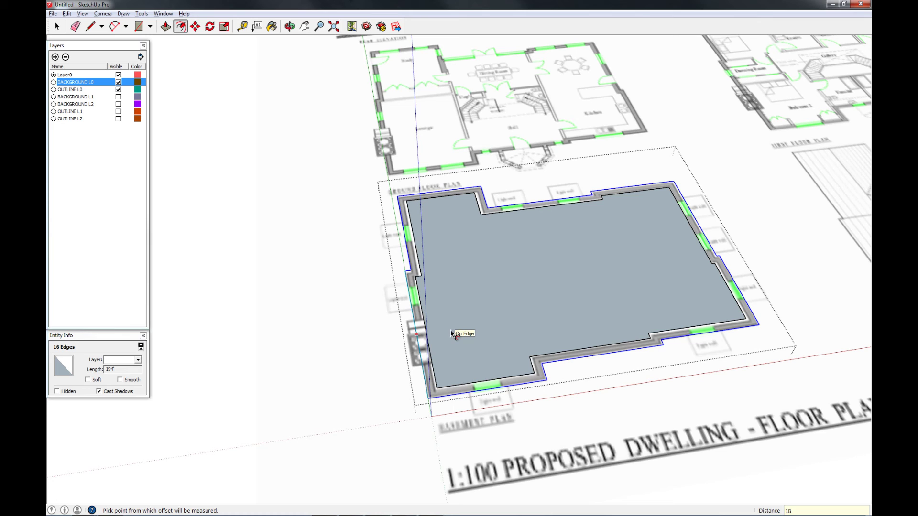
key("space")
left_click(371, 367)
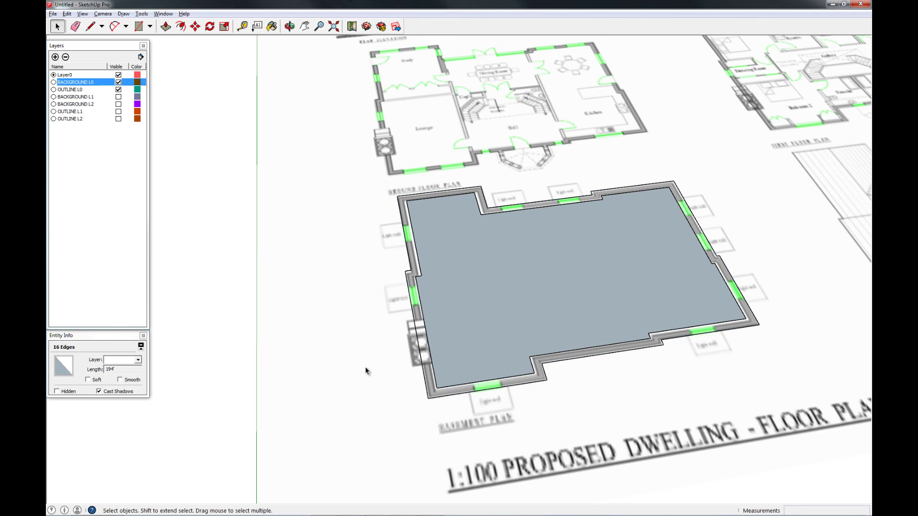
Hide the BACKGROUND L0 layer to isolate the basement outline.
left_click(404, 271)
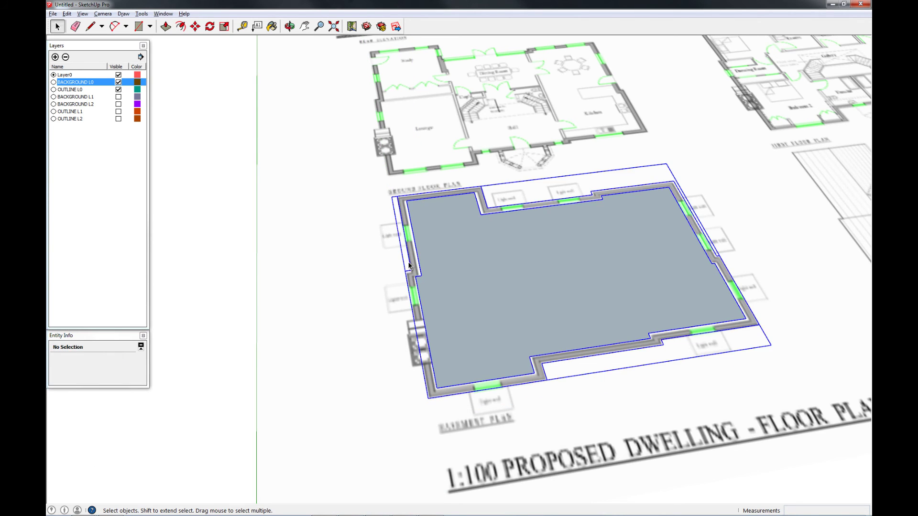
left_click(323, 280)
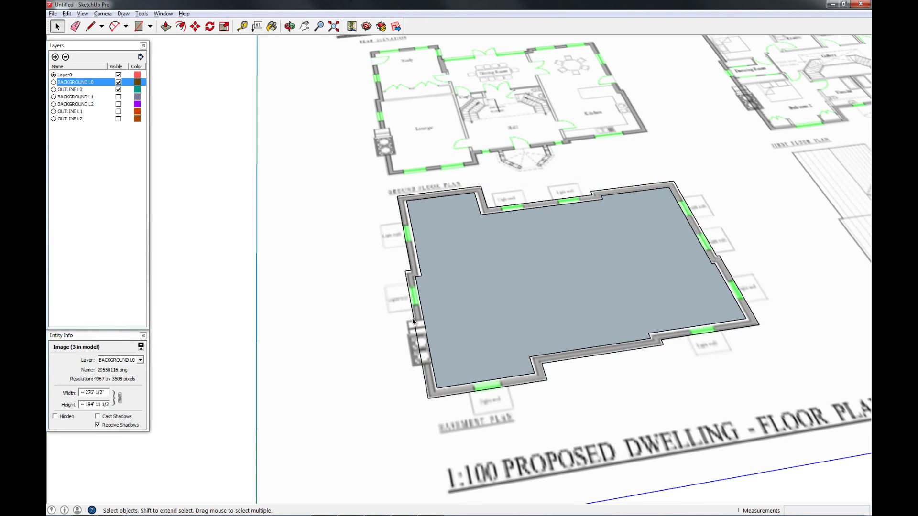
middle_click_drag(507, 230, 550, 286)
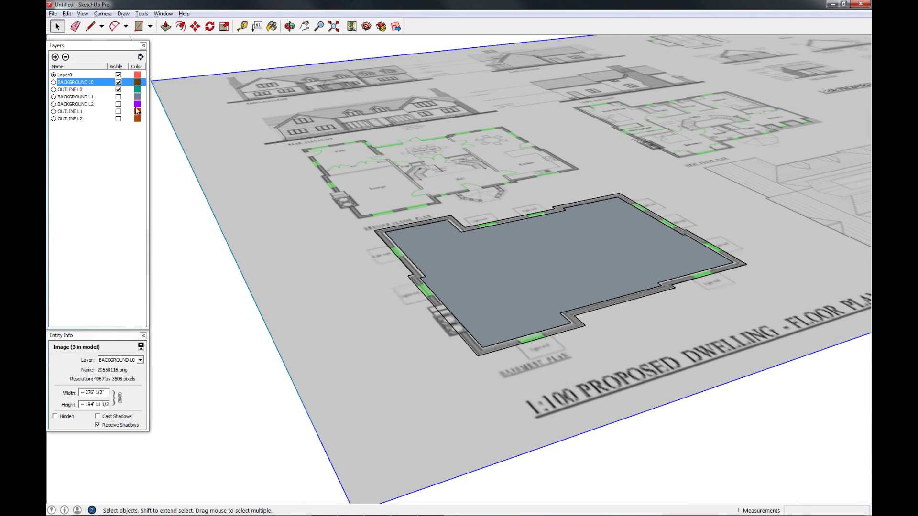
left_click(118, 82)
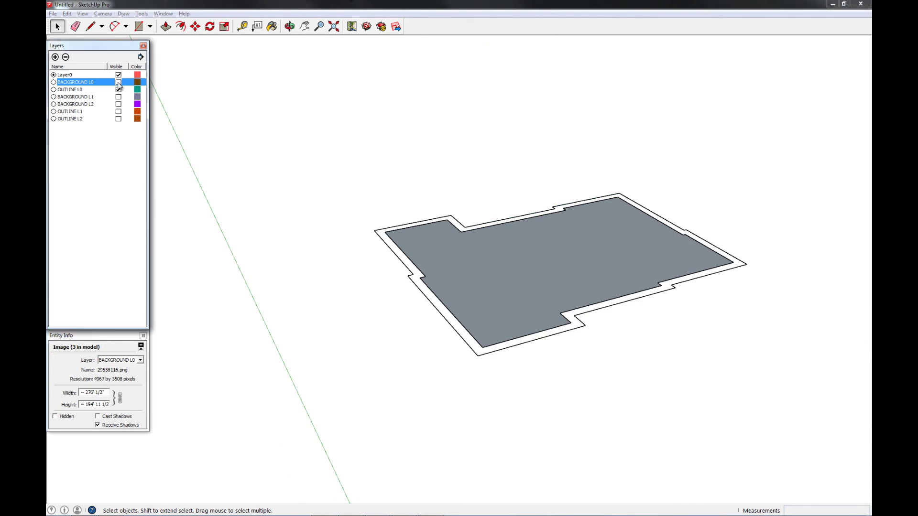
middle_click_drag(559, 301, 559, 397)
Delete the face inside the inner wall line of the basement outline group and close the group.
key("space")
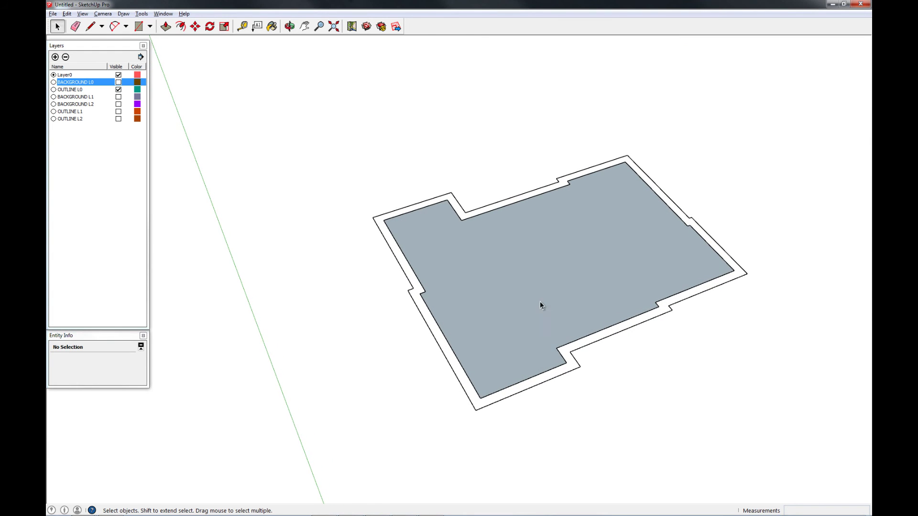
double_click(538, 299)
left_click(537, 300)
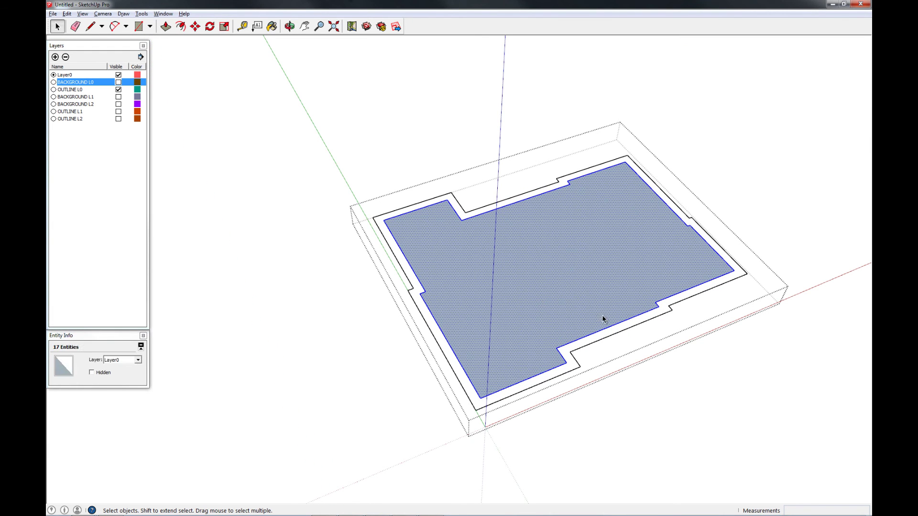
left_click(643, 377)
double_click(492, 284)
double_click(492, 284)
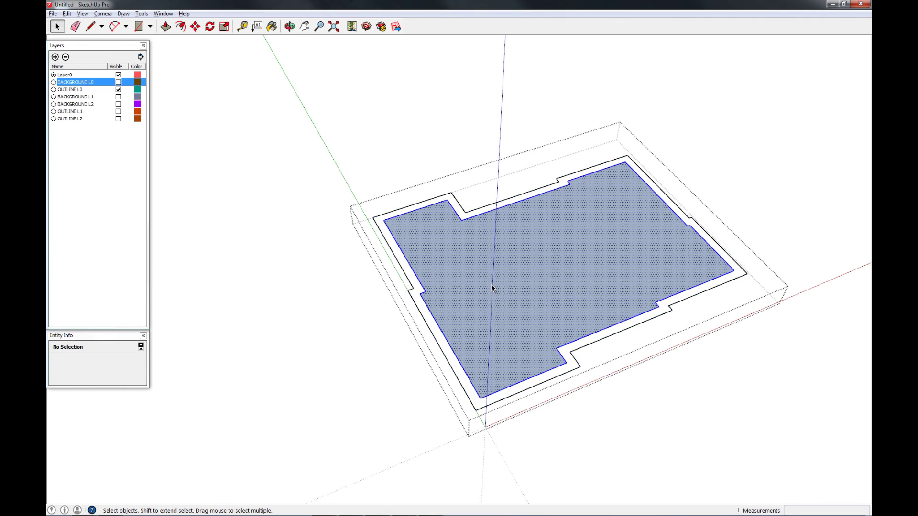
left_click(510, 279)
key("Delete")
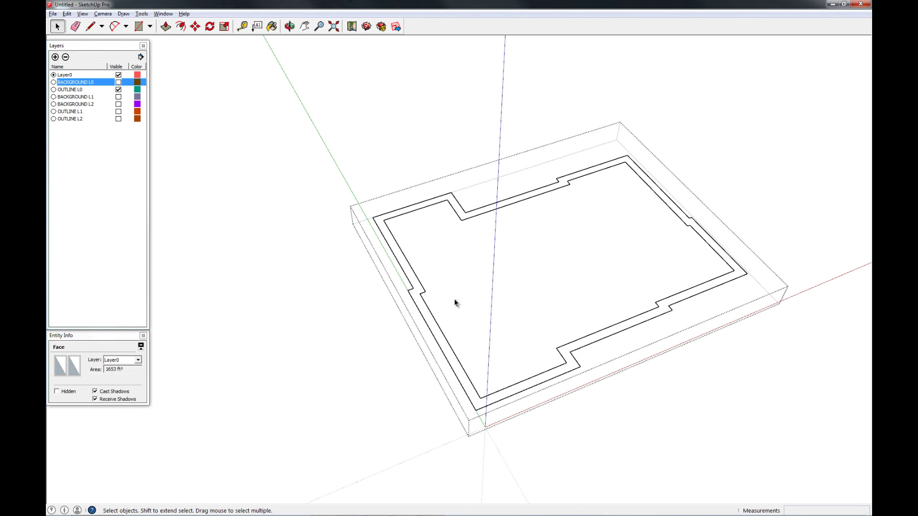
left_click(323, 317)
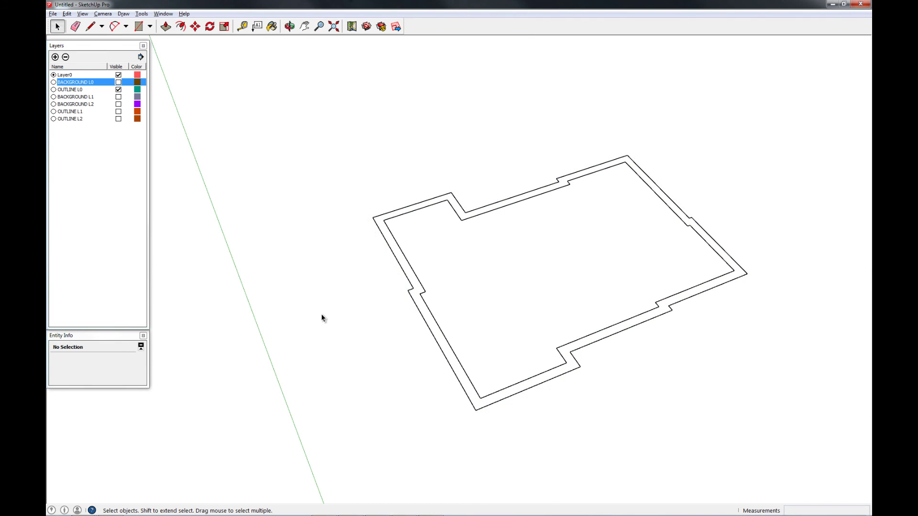
Show the BACKGROUND L0 layer again beneath the outline, with the window beside the basement plan title in close view.
left_click(118, 82)
mouse_move(454, 231)
middle_mouse_down()
mouse_move(492, 308)
mouse_move(512, 385)
middle_mouse_up()
scroll(514, 428, "up", 4)
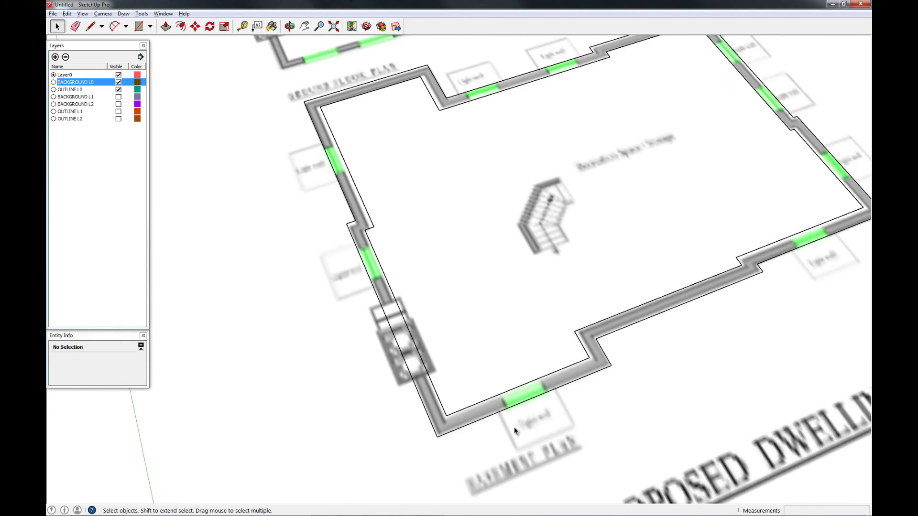
scroll(514, 428, "up", 5)
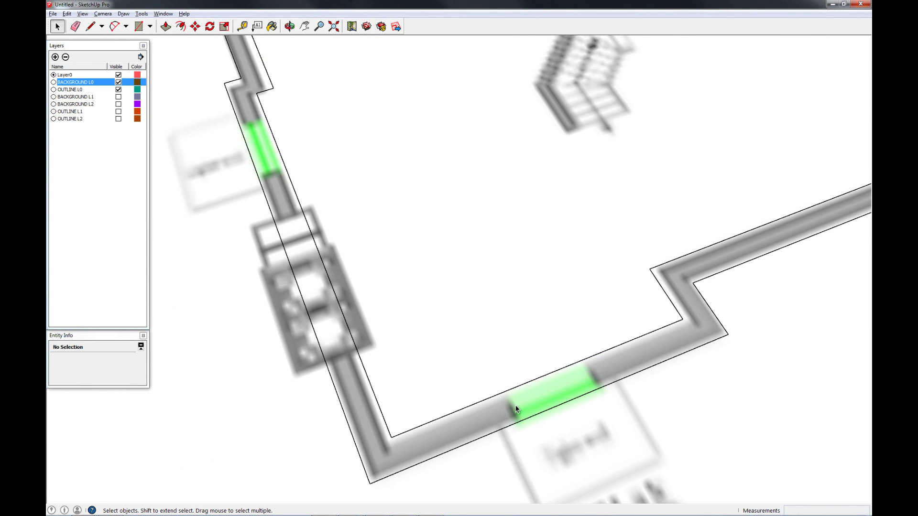
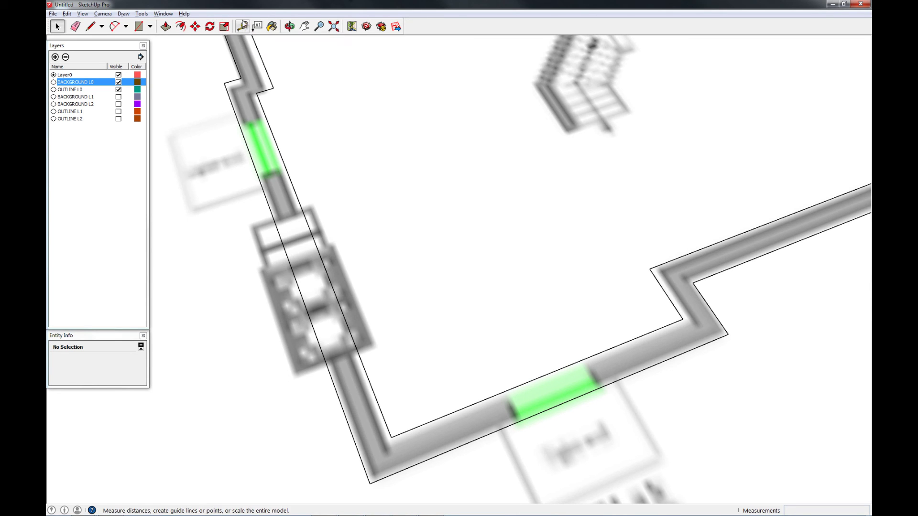
Place a guide 6'10" from the outer face of the fireplace wall, at the near side of the front wall's window.
left_click(243, 26)
left_click(360, 454)
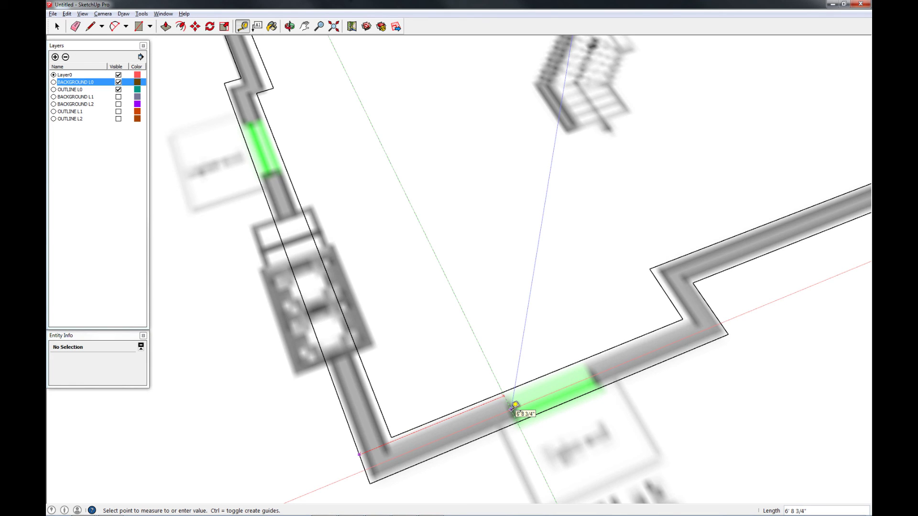
type("10")
key("Return")
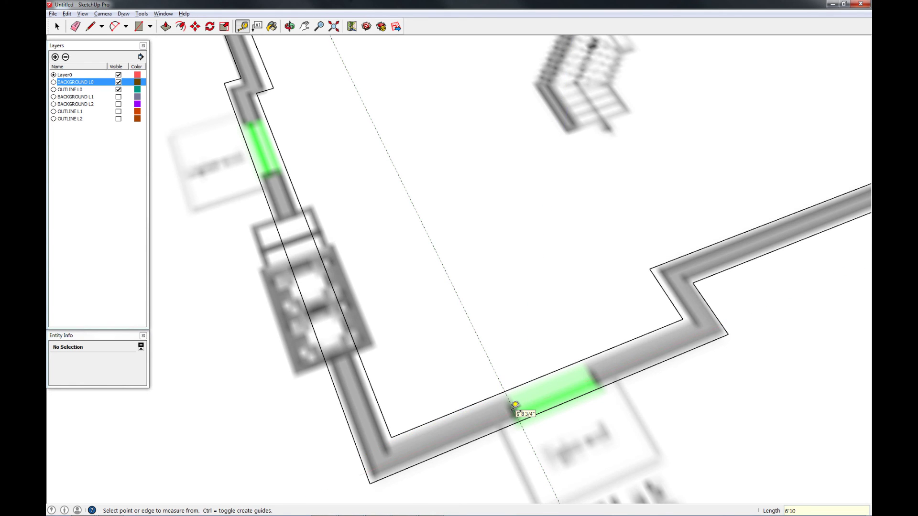
Add a parallel guide 48 inches from the first one to mark the front window's other side.
left_click(532, 448)
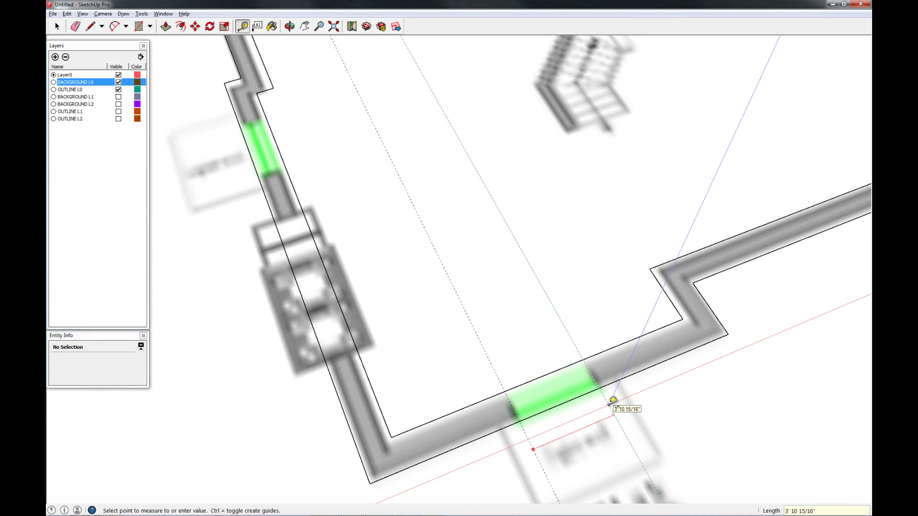
left_click(613, 400)
scroll(613, 401, "down", 2)
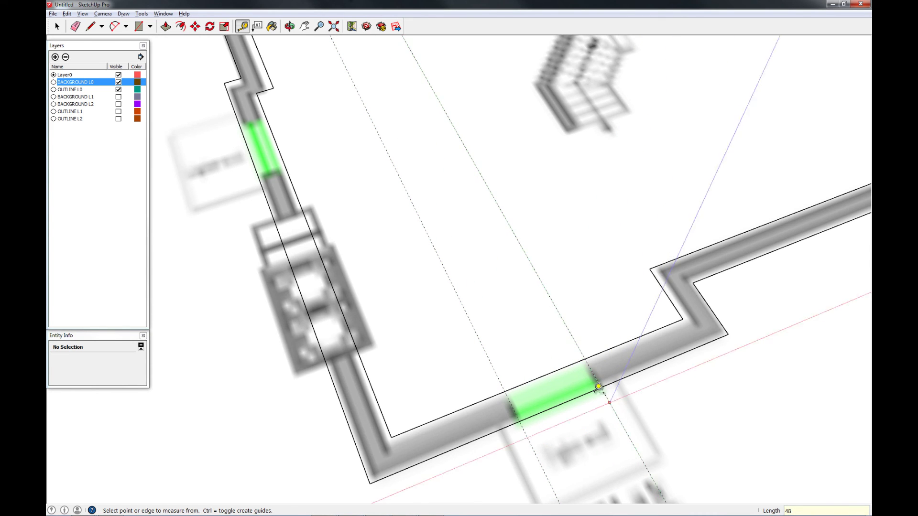
scroll(528, 378, "down", 2)
scroll(382, 254, "up", 4)
scroll(383, 253, "down", 2)
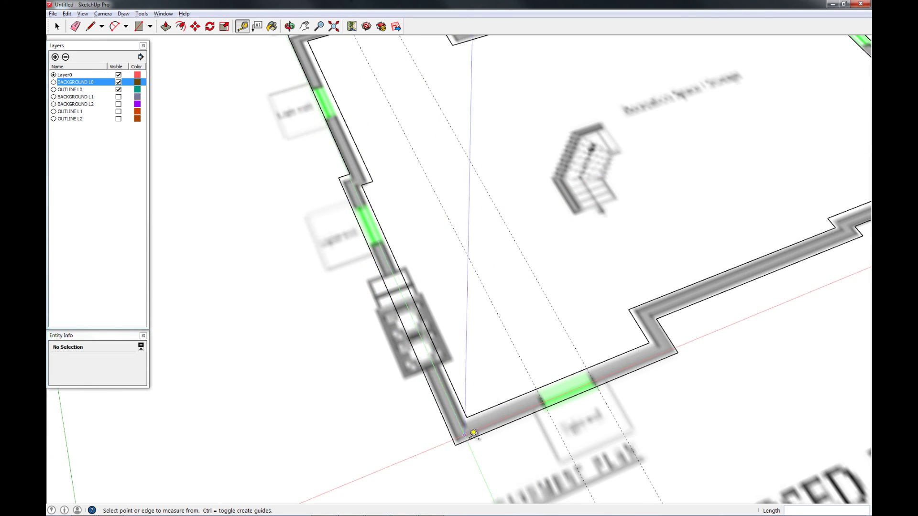
Place a guide 17'6" from the front wall's outer face, at the near side of the window beyond the fireplace.
left_click(473, 435)
scroll(410, 274, "up", 2)
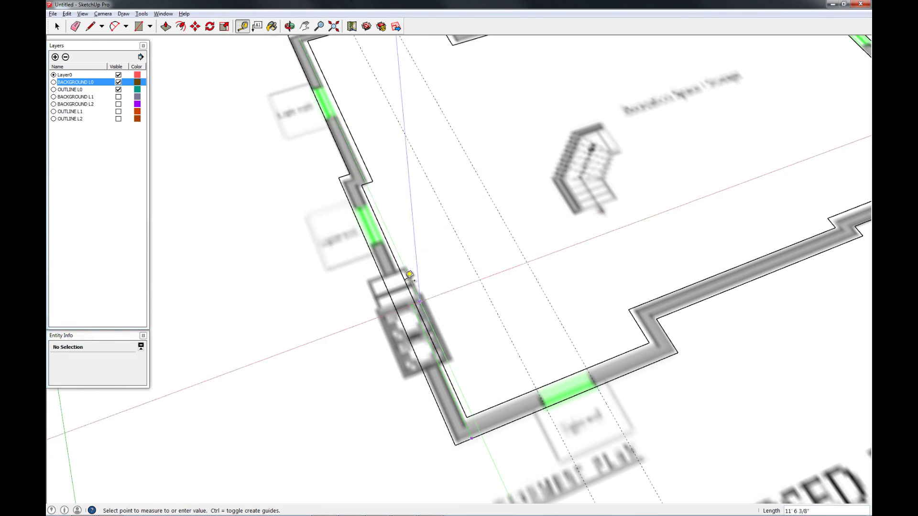
left_click(388, 236)
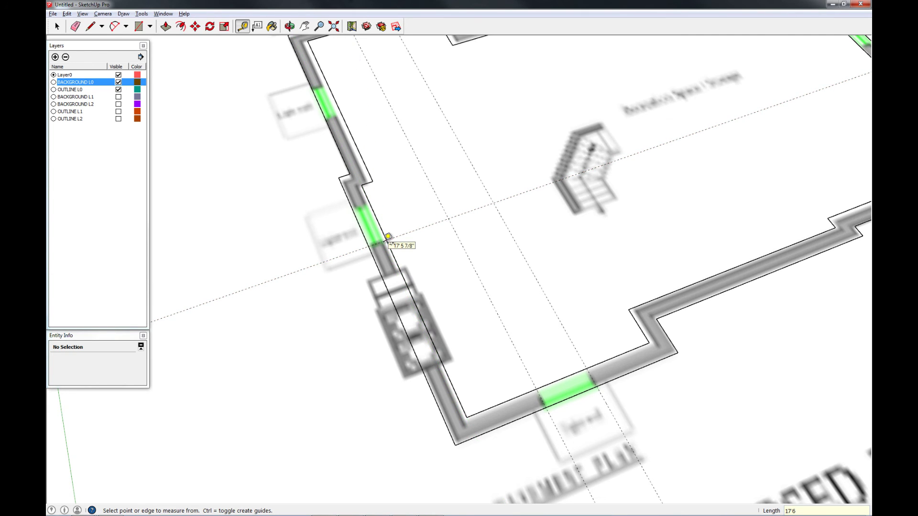
Add a parallel guide 48 inches farther back to mark the far side of the window beyond the fireplace.
left_click(408, 232)
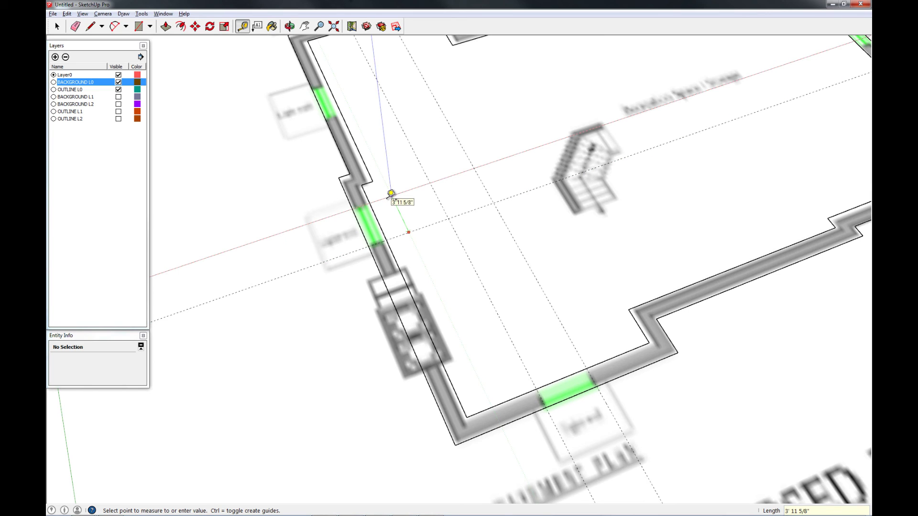
type("48")
key("Return")
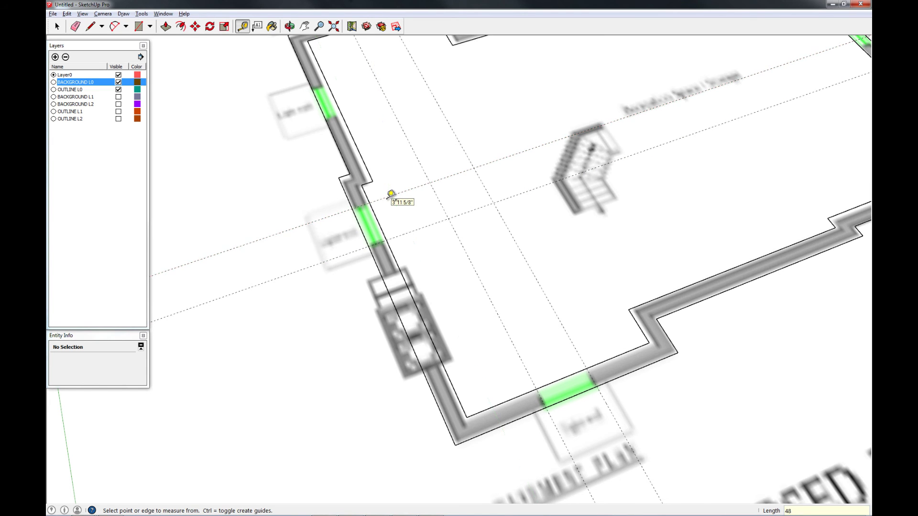
scroll(391, 194, "down", 5)
middle_click_drag(723, 288, 665, 287)
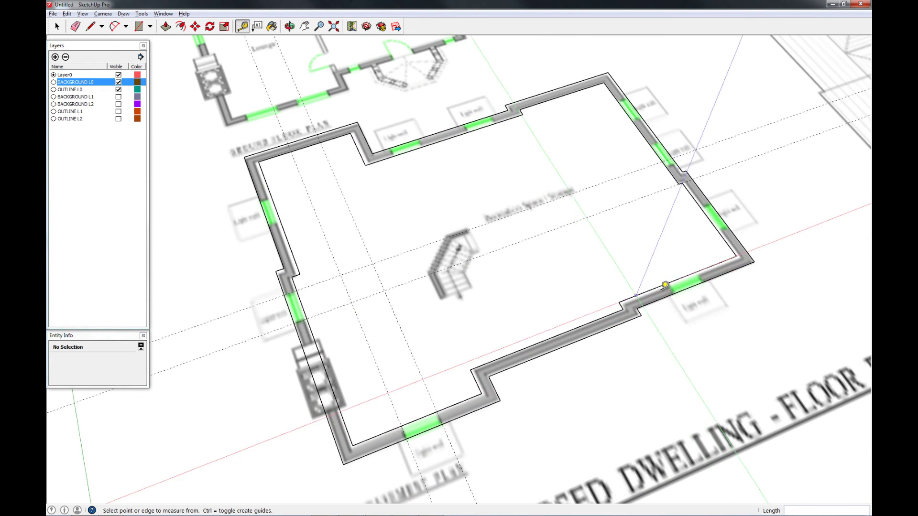
Place a guide 7' from the outer corner opposite the fireplace wall and a parallel one 4' away, marking the front wall's second window.
scroll(665, 286, "up", 3)
left_click(772, 244)
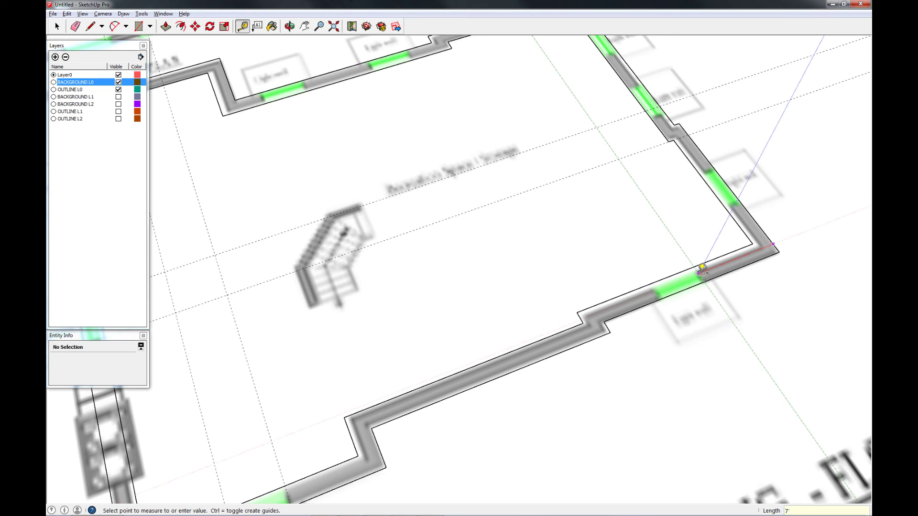
key("Return")
left_click(716, 297)
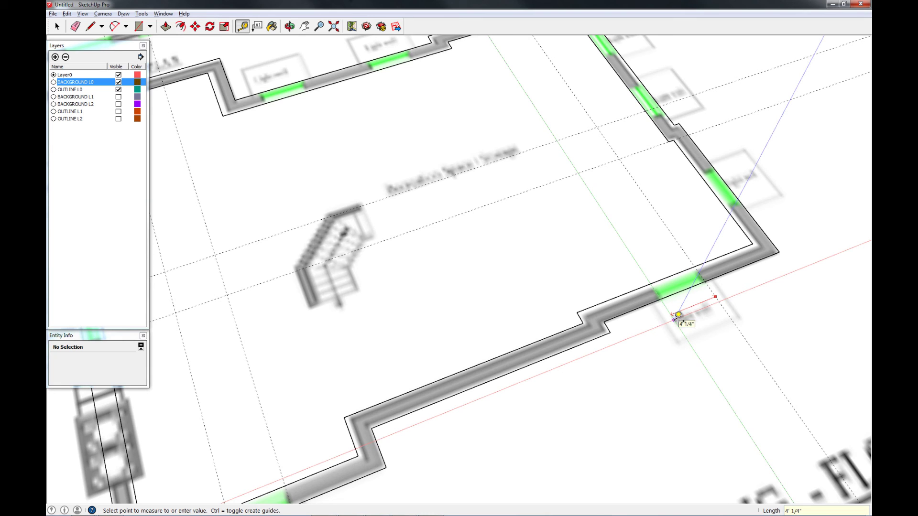
key("Escape")
scroll(678, 306, "down", 3)
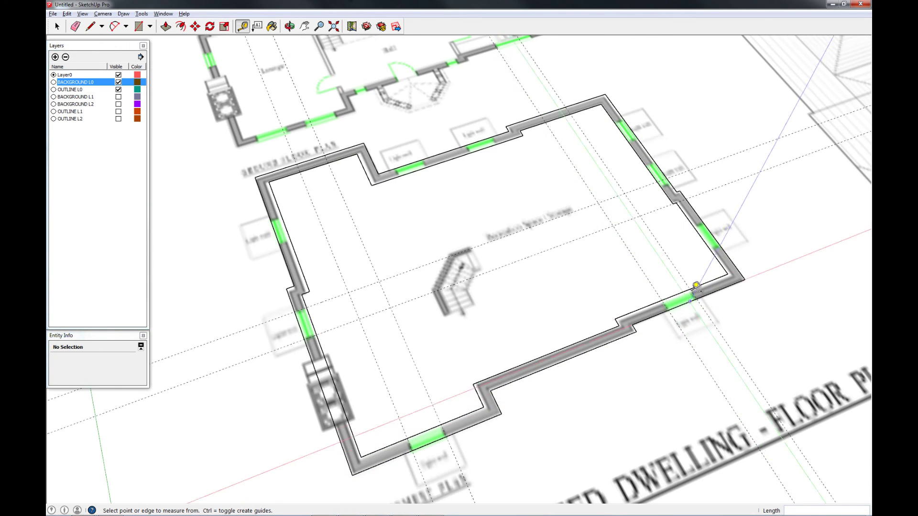
Place a guide 5'6" from the front wall's outer face and another 48 inches farther back, marking the nearest window opposite the fireplace wall.
scroll(726, 292, "up", 3)
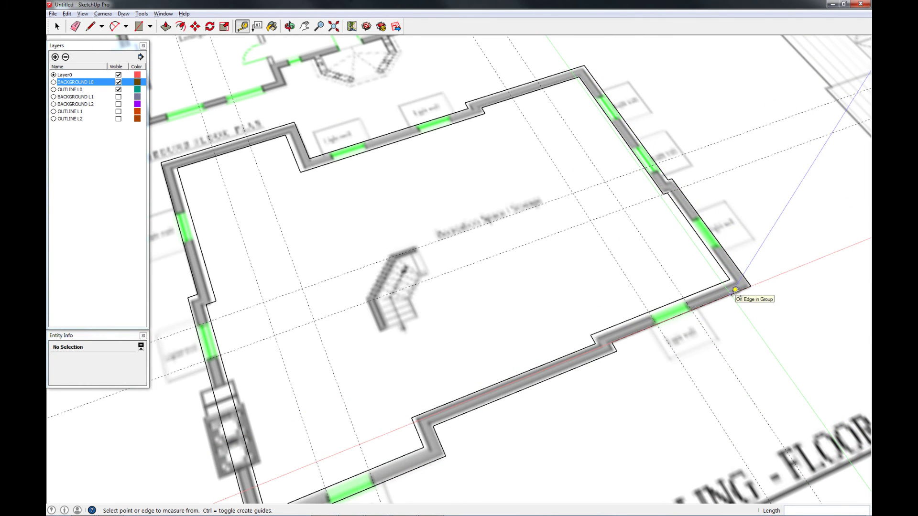
left_click(732, 293)
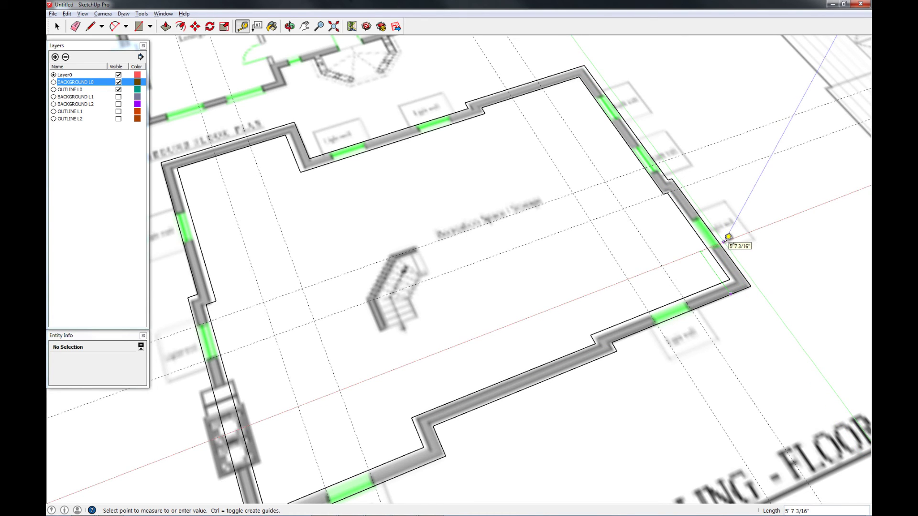
key("Return")
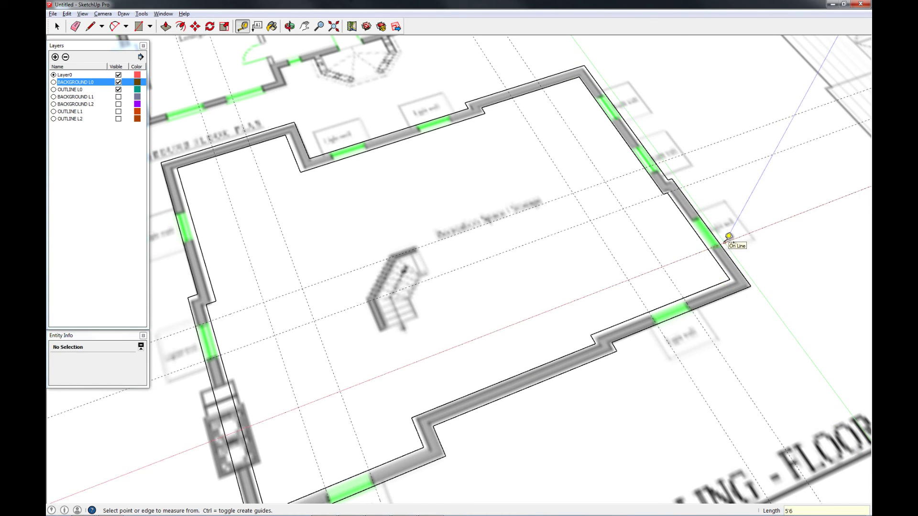
left_click(727, 241)
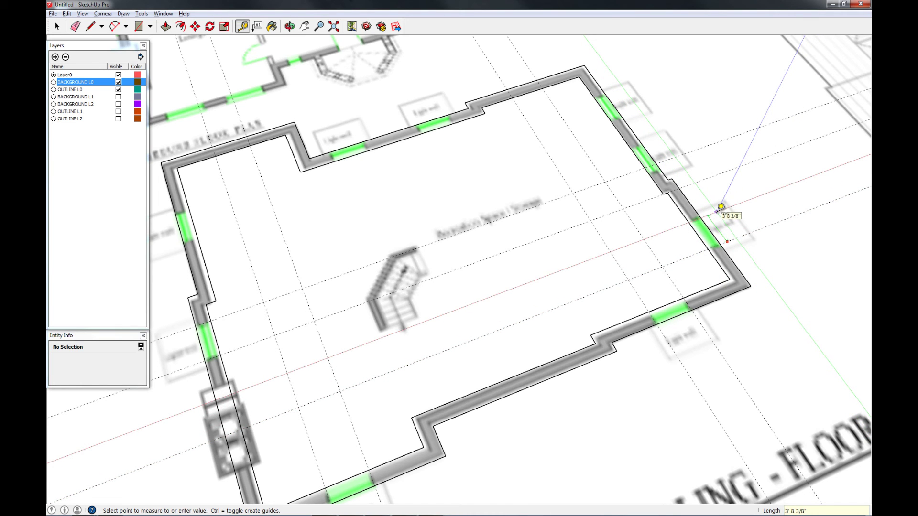
type("48")
key("Return")
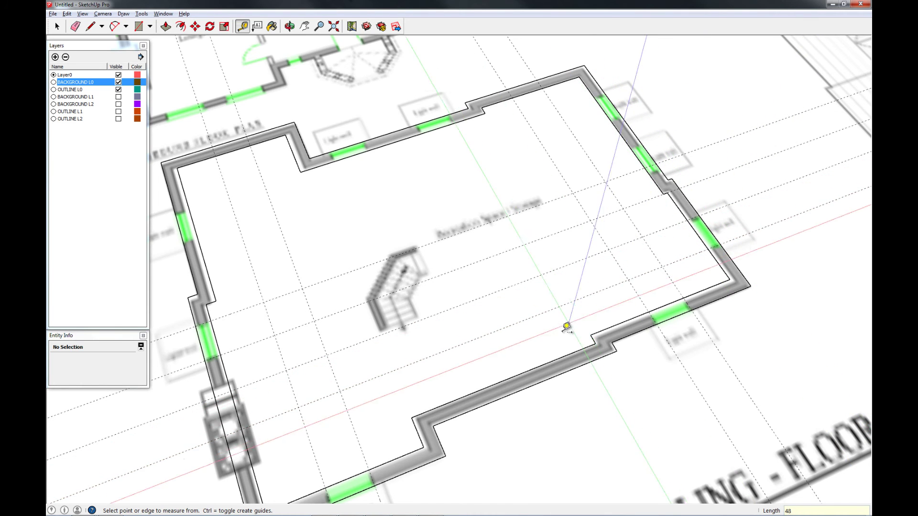
Draw rectangles through the wall thickness at the four guided windows: beside the fireplace, two in the front wall and one on the opposite side.
scroll(569, 327, "down", 3)
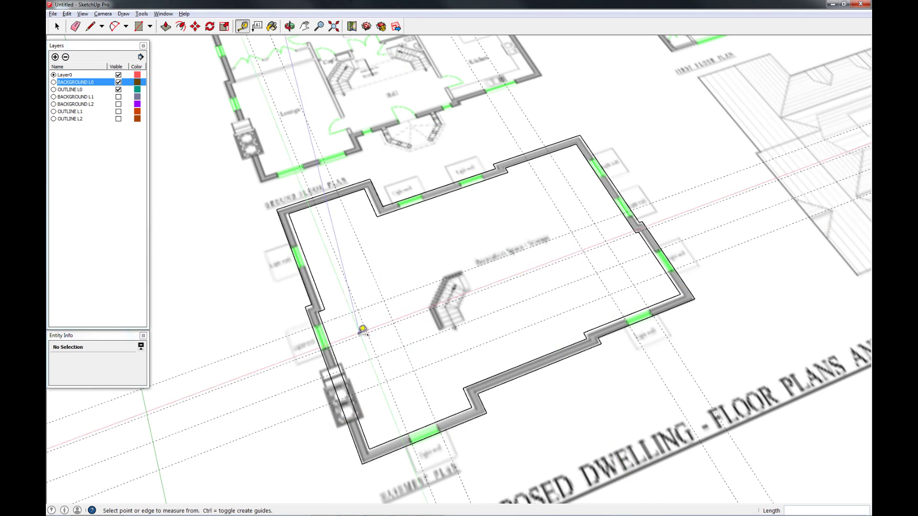
type("Wr")
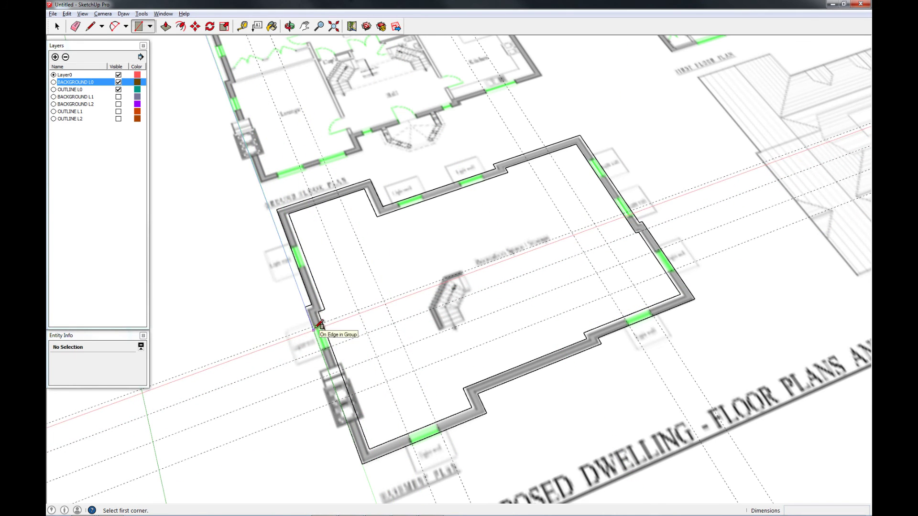
left_click(328, 326)
left_click(331, 346)
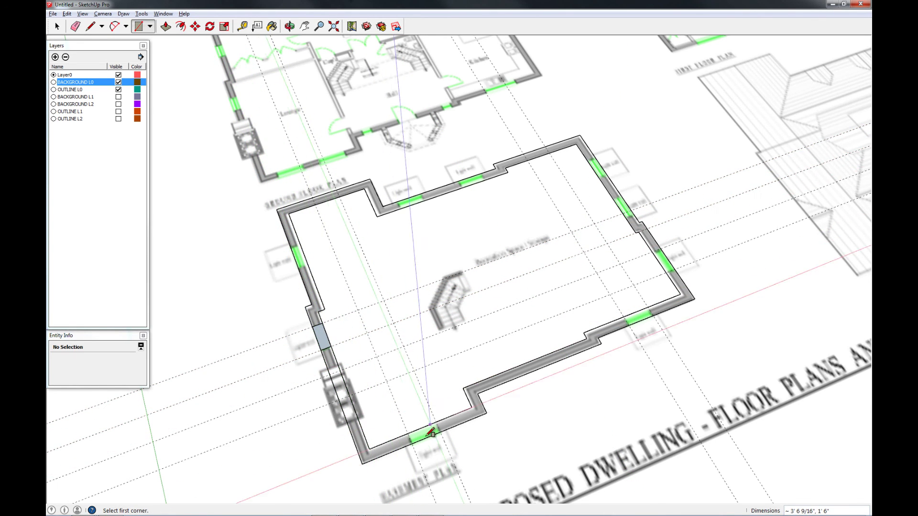
left_click(411, 431)
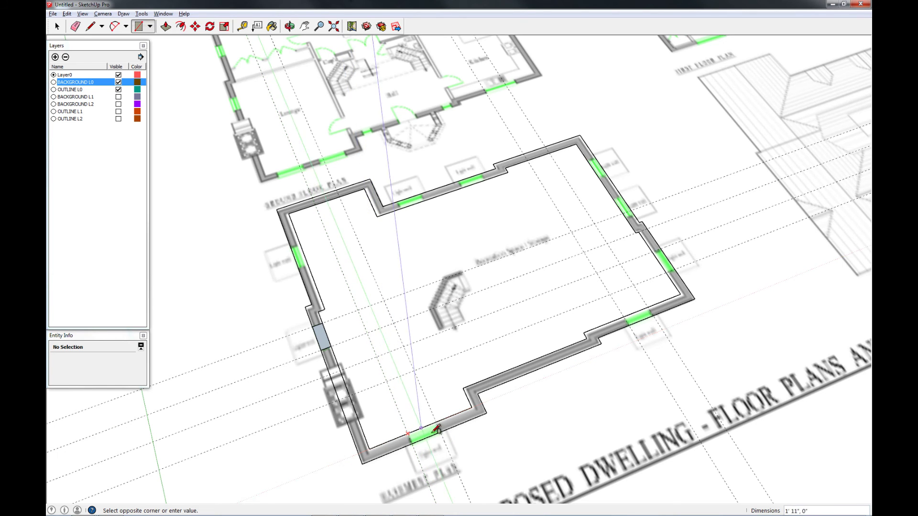
left_click(437, 427)
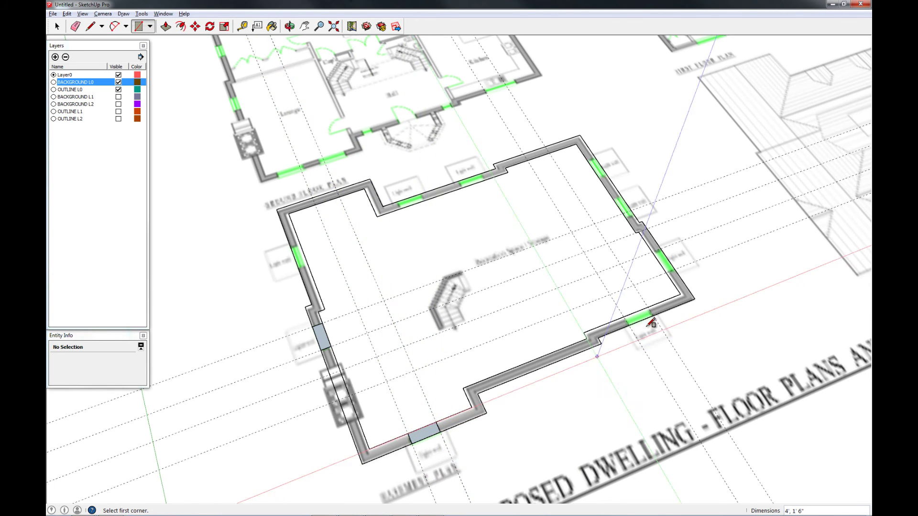
left_click(623, 317)
left_click(652, 315)
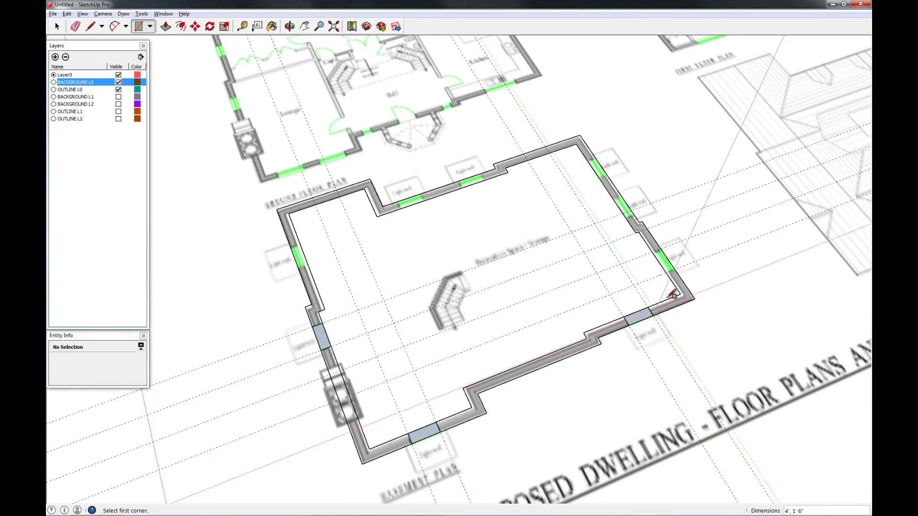
left_click(666, 272)
left_click(672, 249)
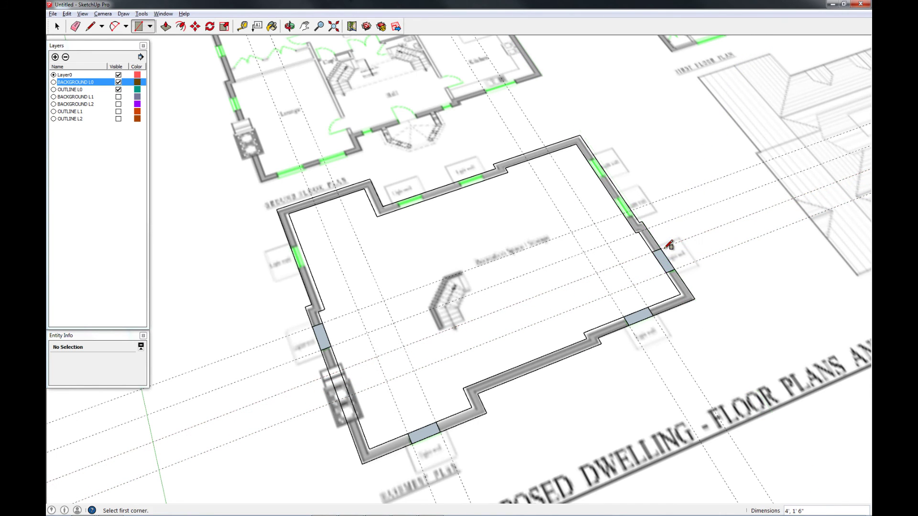
Erase all the construction guides crossing the basement plan.
key("space")
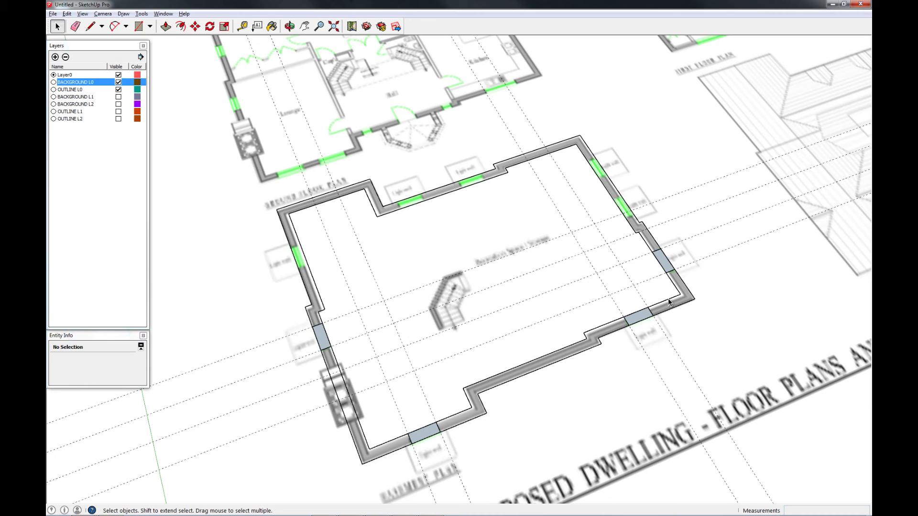
key("e")
left_click_drag(710, 184, 749, 253)
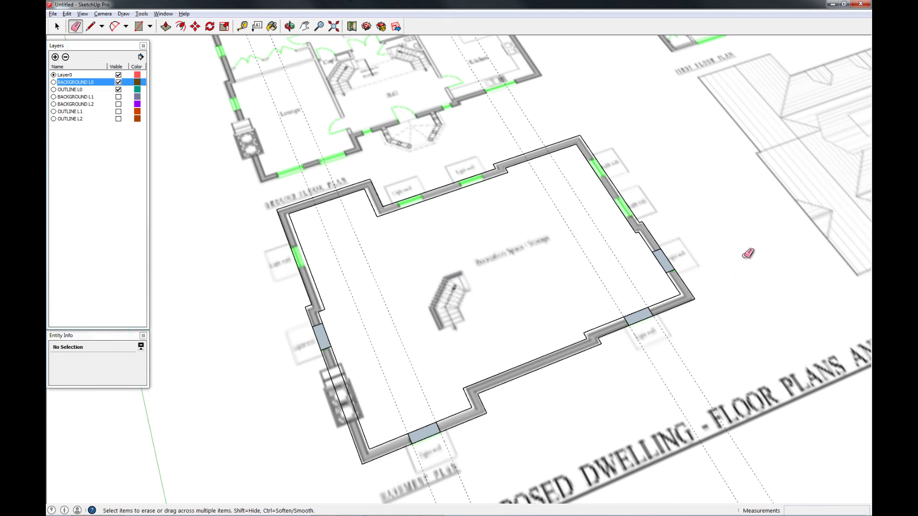
left_click_drag(706, 348, 610, 399)
middle_click_drag(467, 432, 485, 379, "shift")
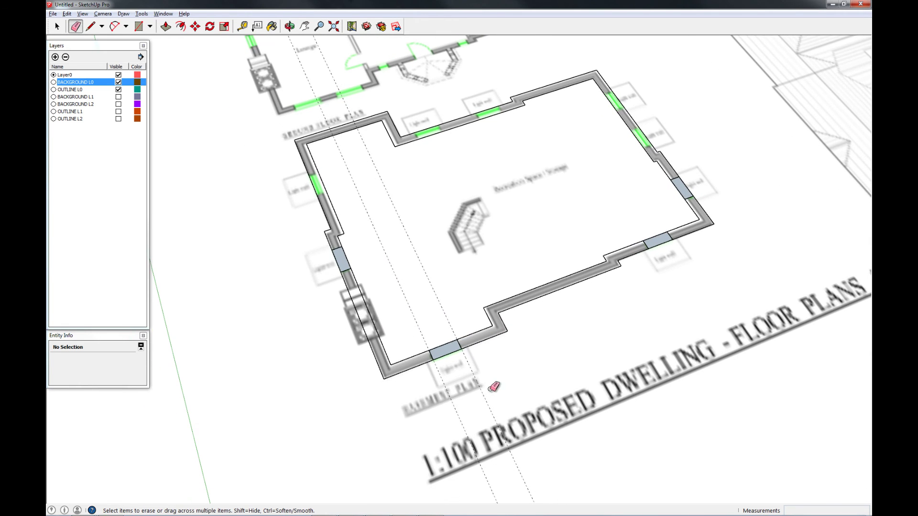
left_click_drag(446, 418, 445, 416)
key("space")
scroll(435, 217, "down", 2)
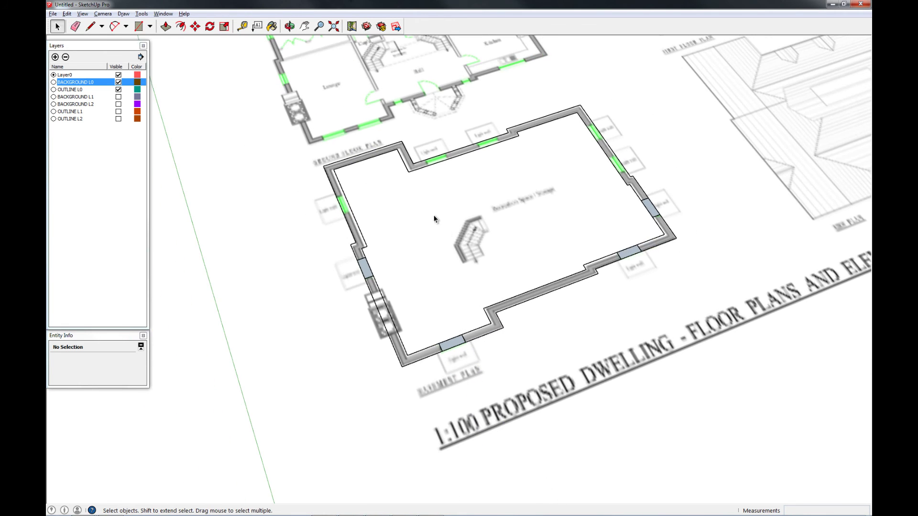
middle_click_drag(464, 227, 472, 272, "shift")
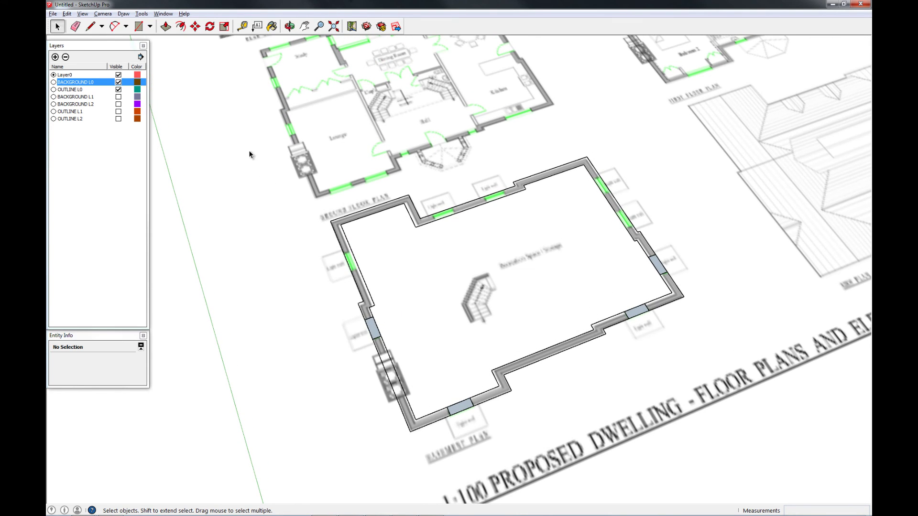
left_click_drag(248, 150, 746, 475)
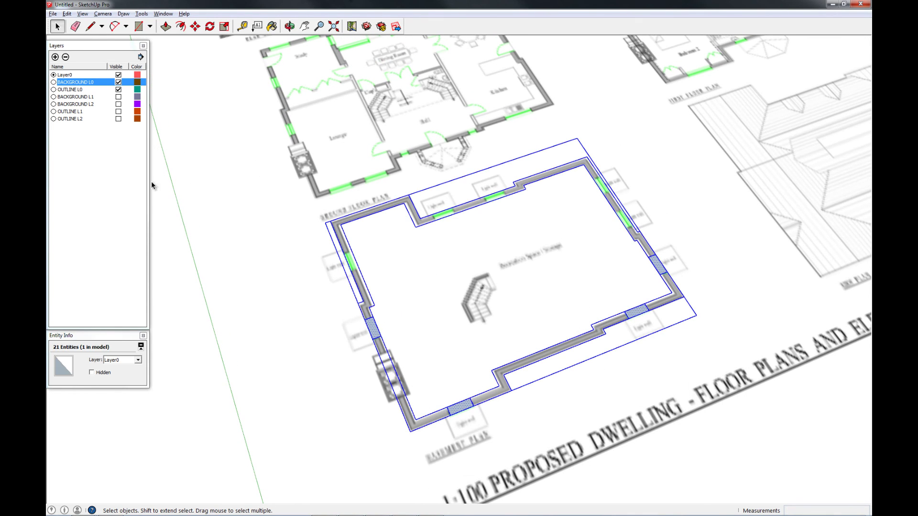
left_click(136, 359)
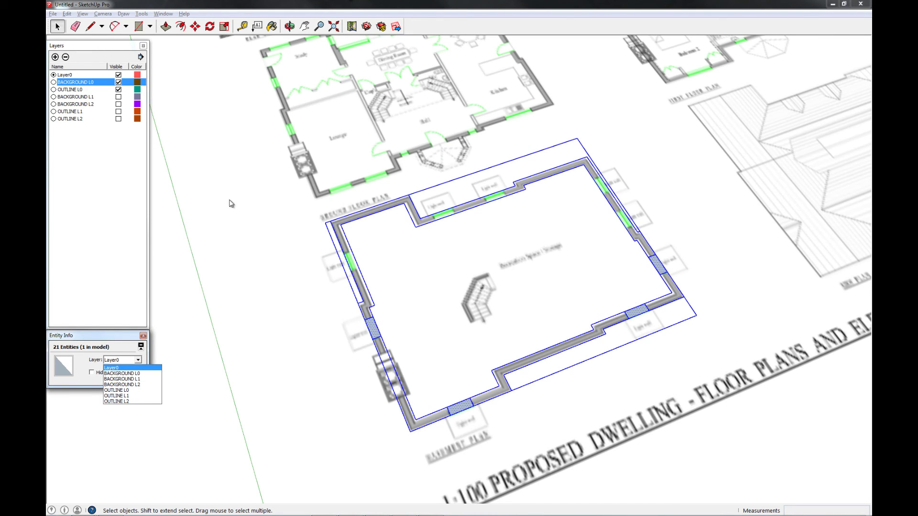
left_click(302, 289)
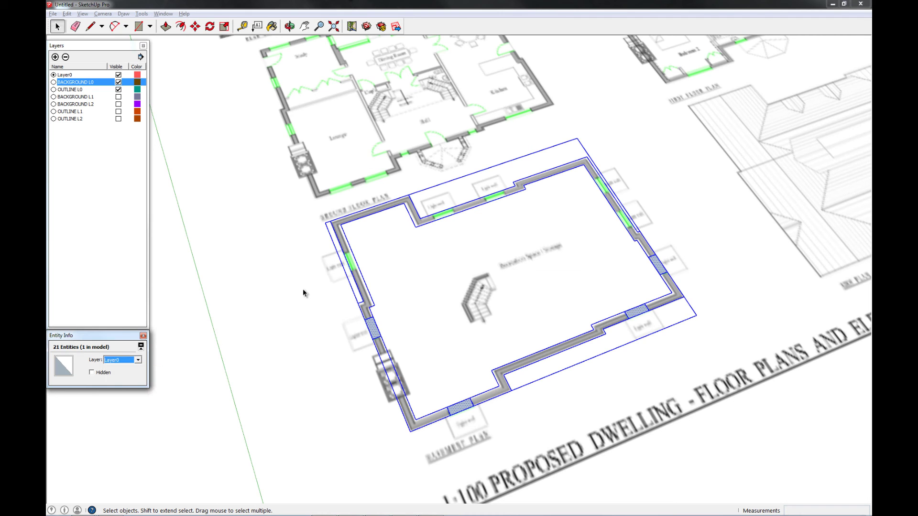
left_click(266, 274)
Place a guide 5'6" from the back wall's outer face and another 48 inches farther, marking the rearmost window opposite the fireplace wall.
middle_click_drag(630, 295, 544, 319)
scroll(666, 271, "up", 8)
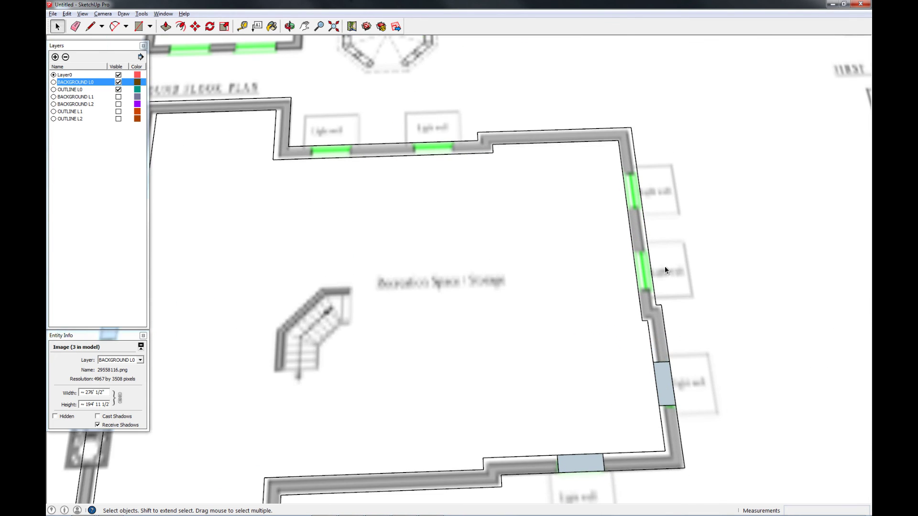
key("m")
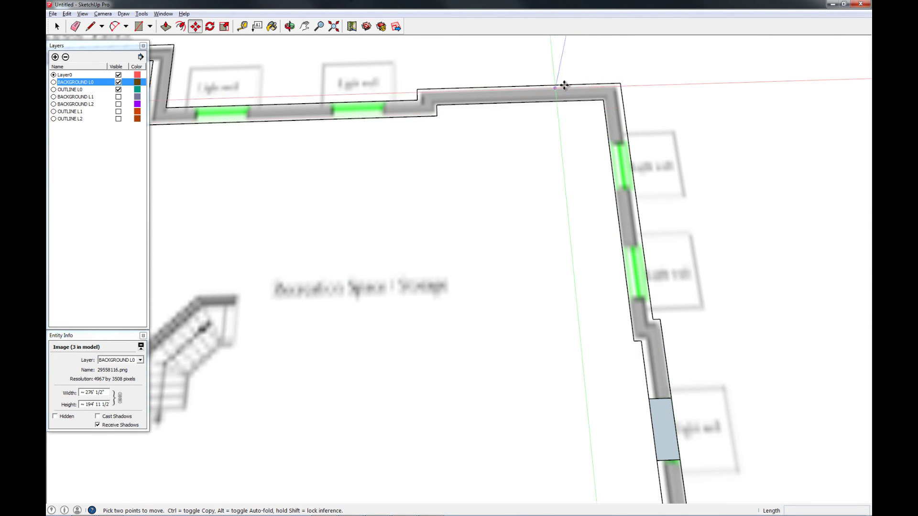
left_click(240, 27)
left_click(537, 86)
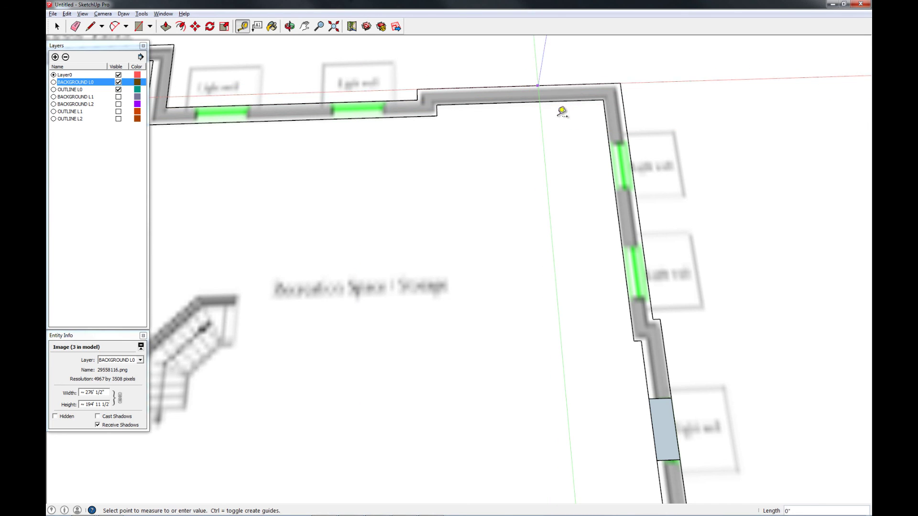
left_click(613, 142)
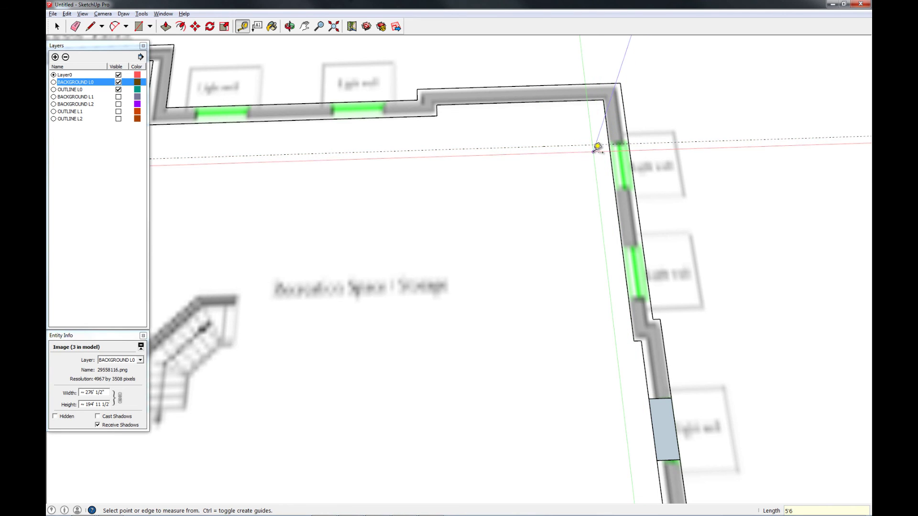
left_click(595, 144)
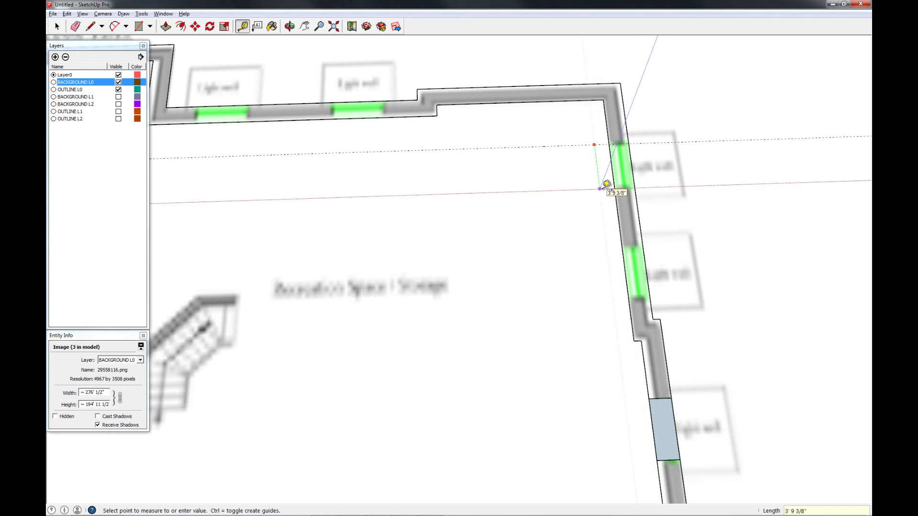
type("4'")
key("Return")
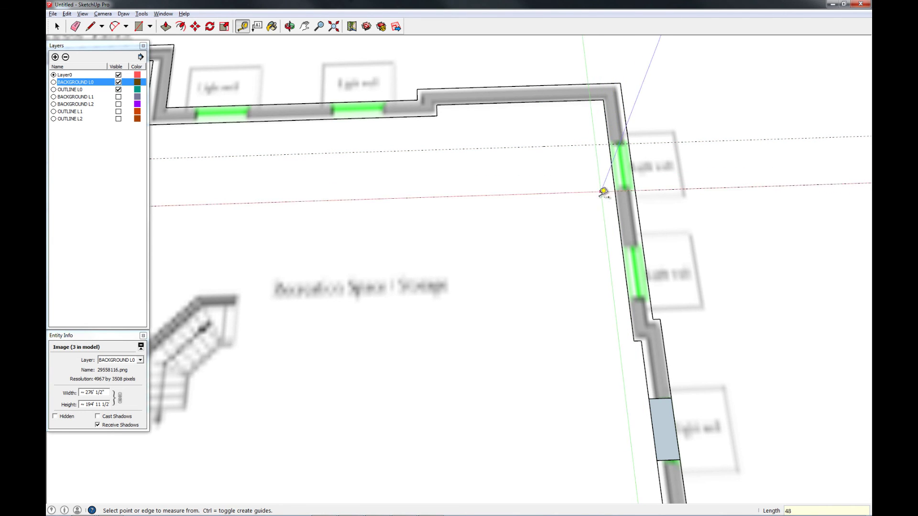
Add guides 4'6" beyond the rearmost window and 48 inches farther toward the front, marking the middle window opposite the fireplace wall.
left_click(599, 192)
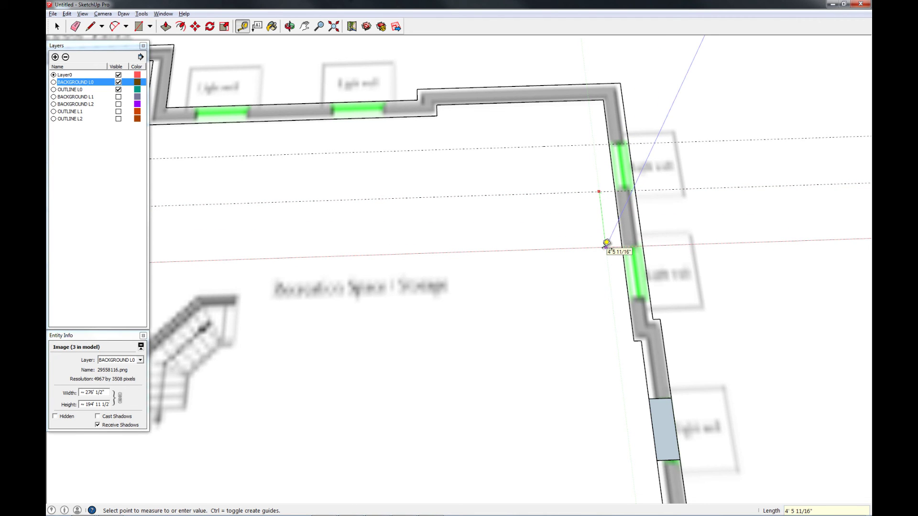
type("4'6")
key("Return")
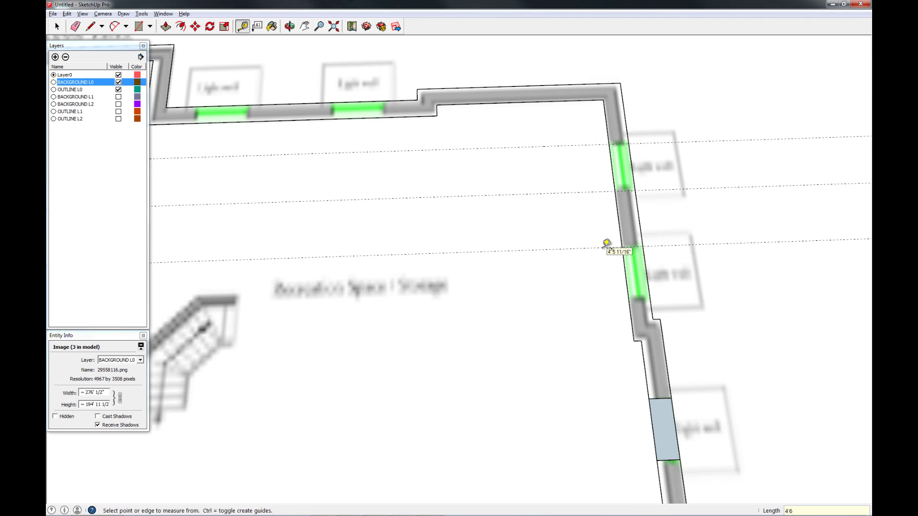
left_click(605, 244)
type("48")
key("Return")
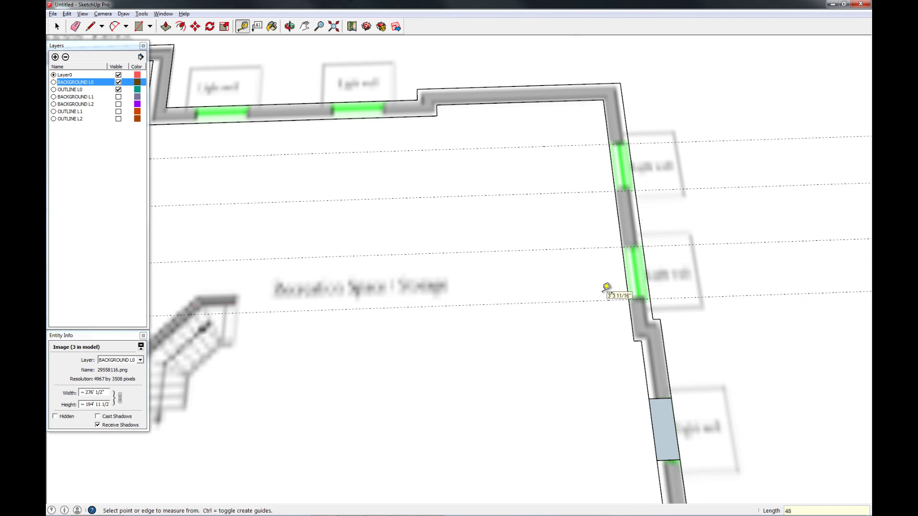
Place a guide 30 inches from the back wall's step on the fireplace side, at the near side of the adjacent back window.
scroll(606, 287, "down", 4)
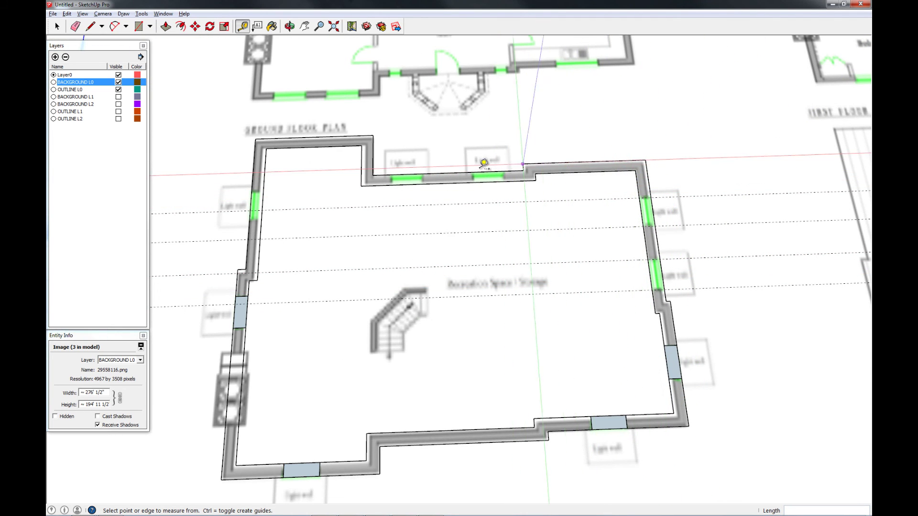
left_click(373, 154)
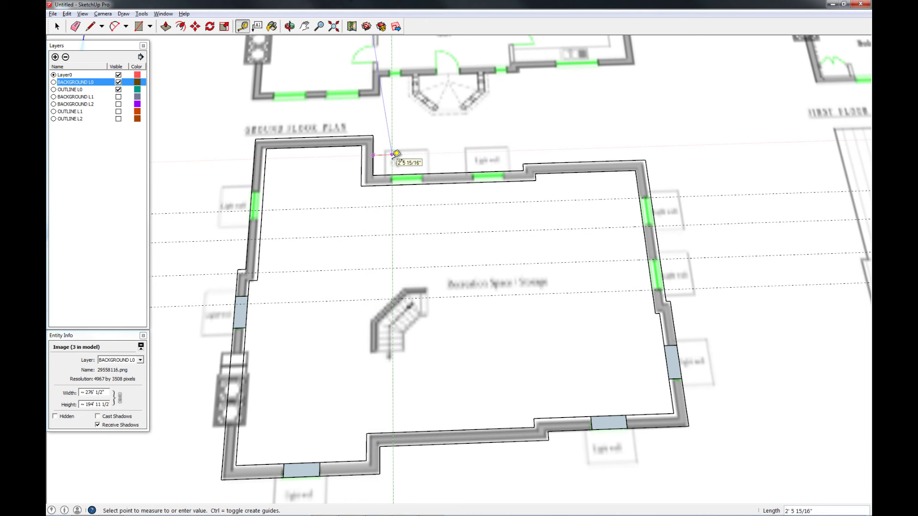
type("30")
key("Return")
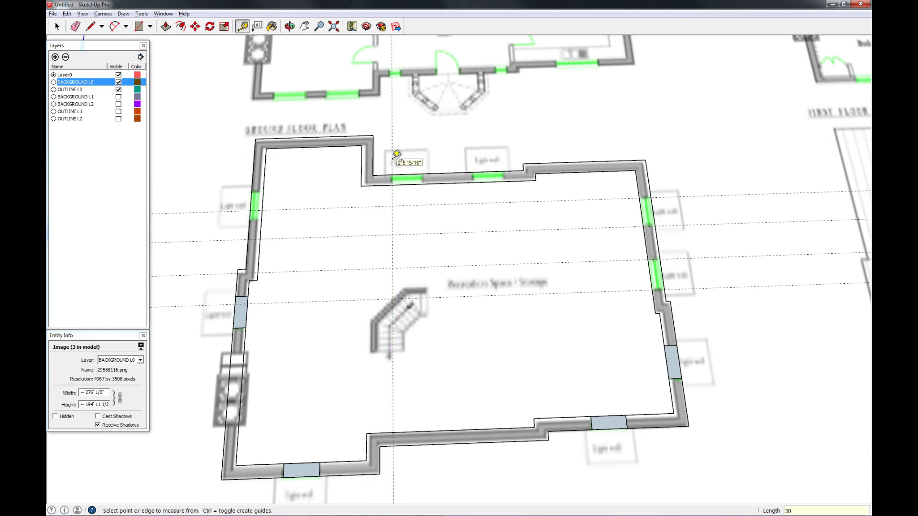
Place a guide 48 inches farther along, at the far side of the back window nearest the fireplace-side wall step.
left_click(392, 141)
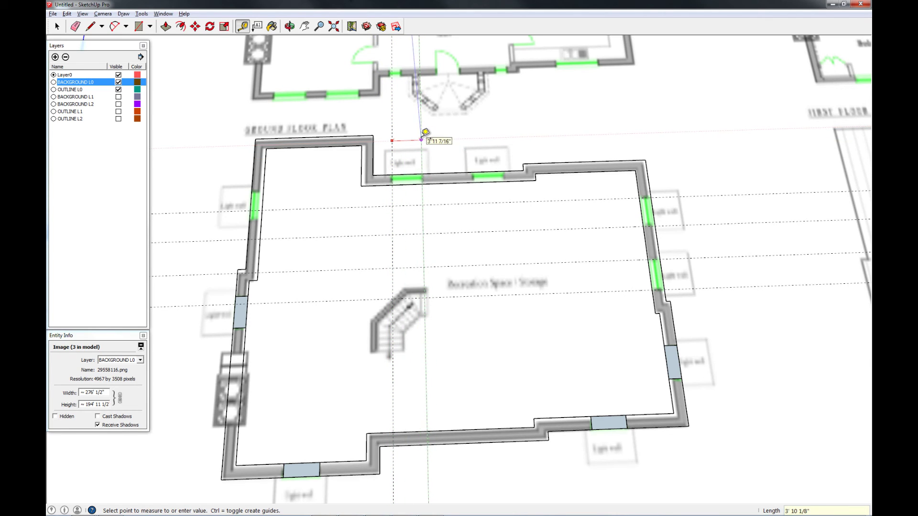
type("48")
key("Return")
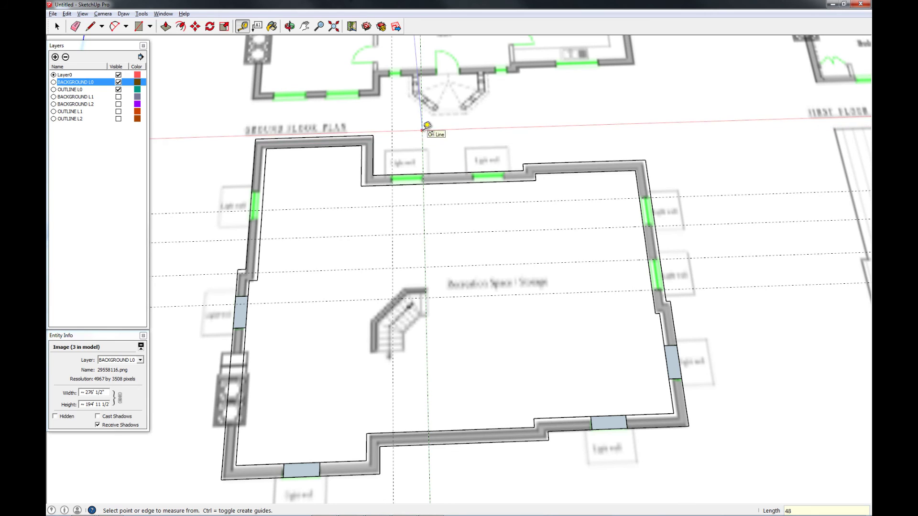
Add guides 6'6" beyond that window and 48 inches farther, marking the second window in the back wall.
left_click(421, 130)
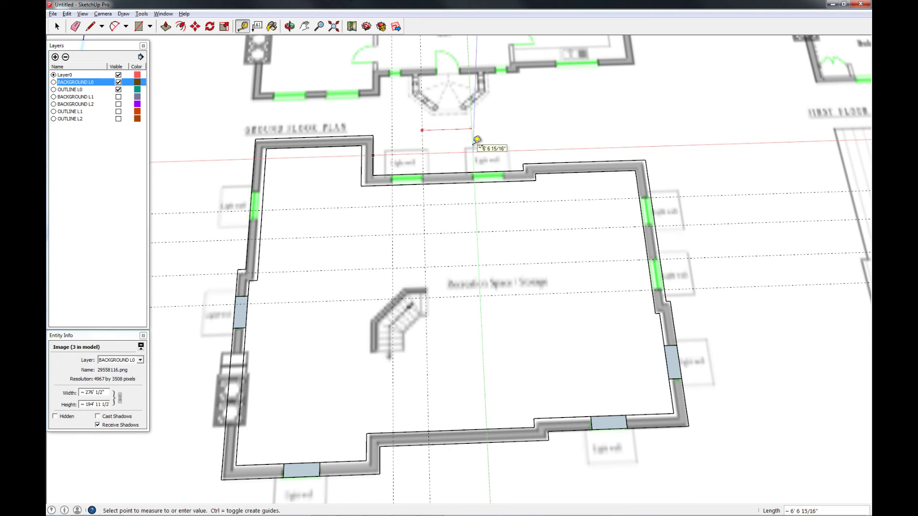
type("6'6")
key("Return")
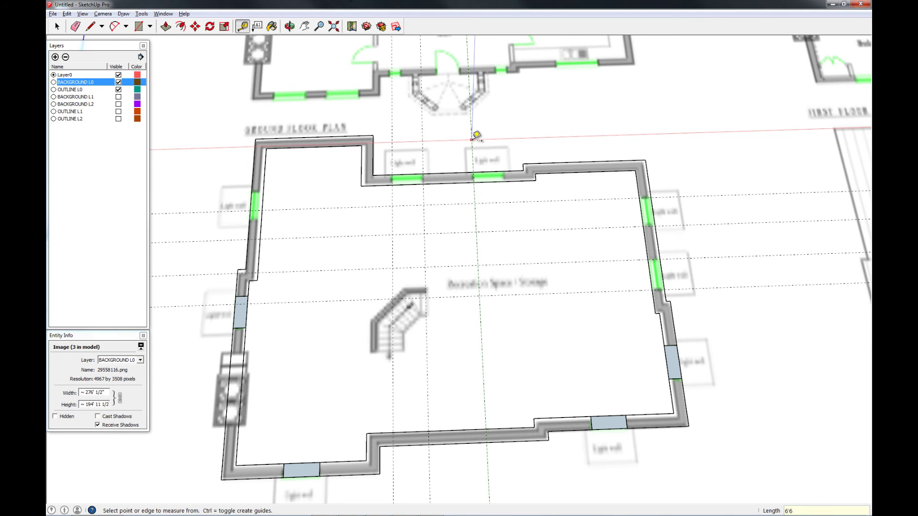
left_click(472, 139)
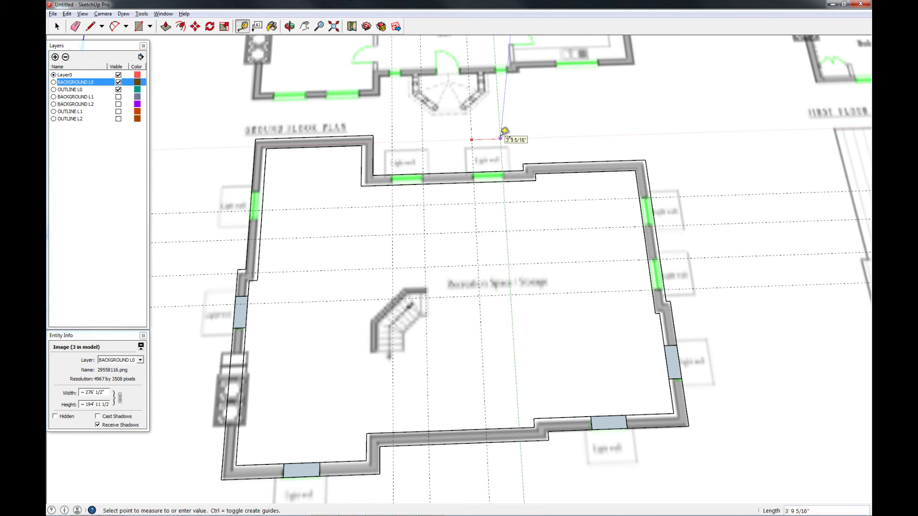
key("Return")
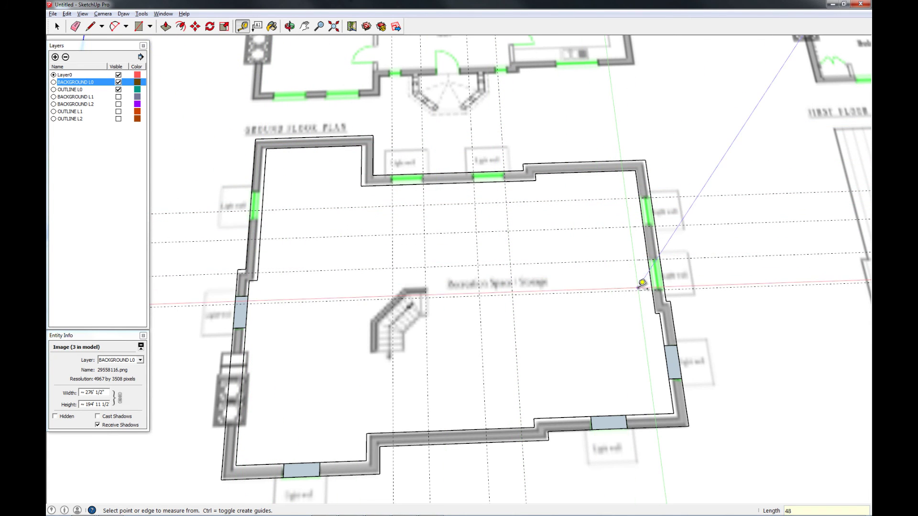
Draw 4' by 1'6" rectangles across the wall for the middle and rearmost windows opposite the fireplace wall.
key("r")
left_click(648, 260)
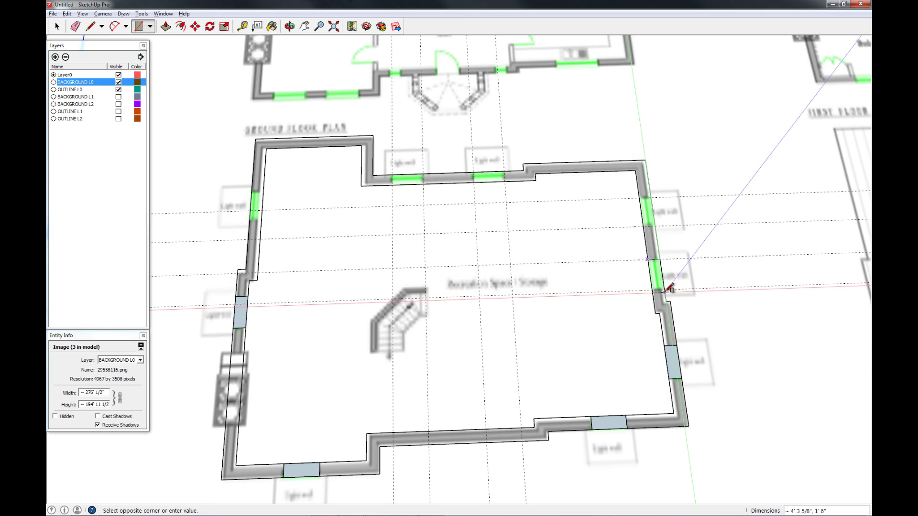
left_click(664, 289)
left_click(640, 199)
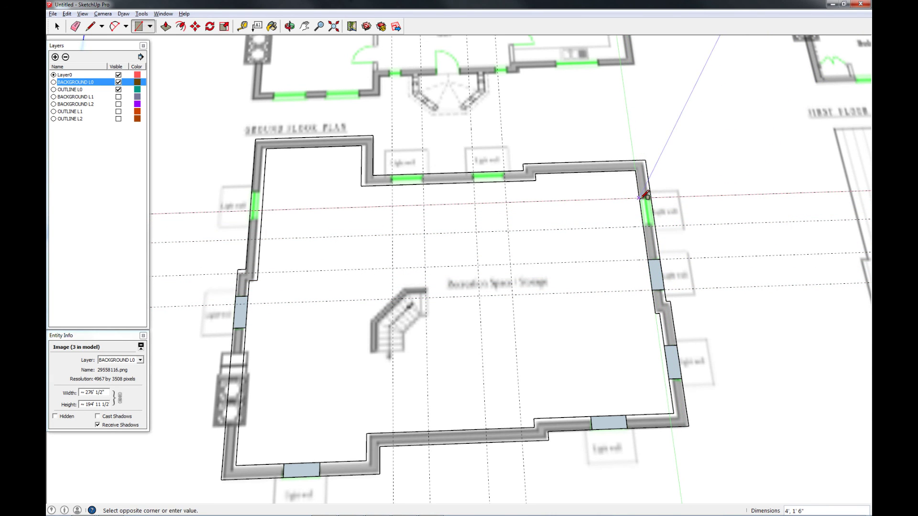
left_click(654, 226)
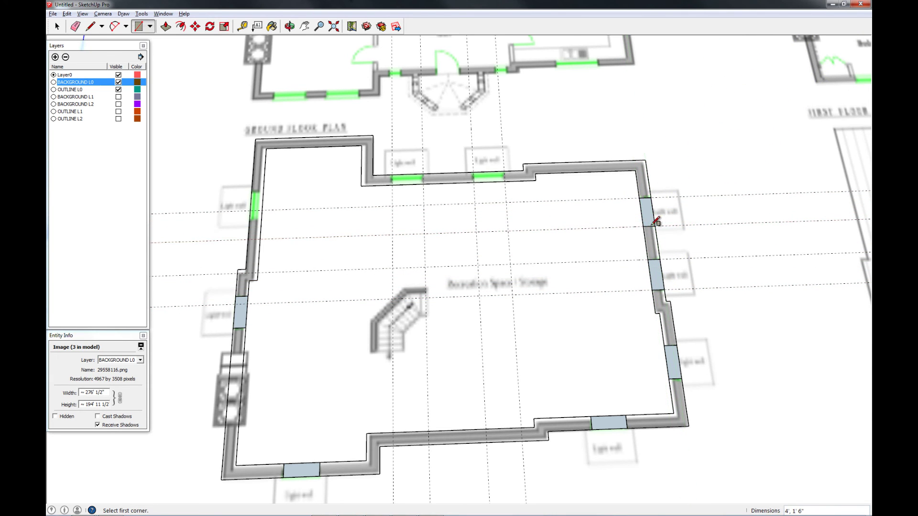
Draw rectangles across the wall thickness for the two guided windows in the back wall.
left_click(473, 172)
left_click(505, 180)
left_click(391, 175)
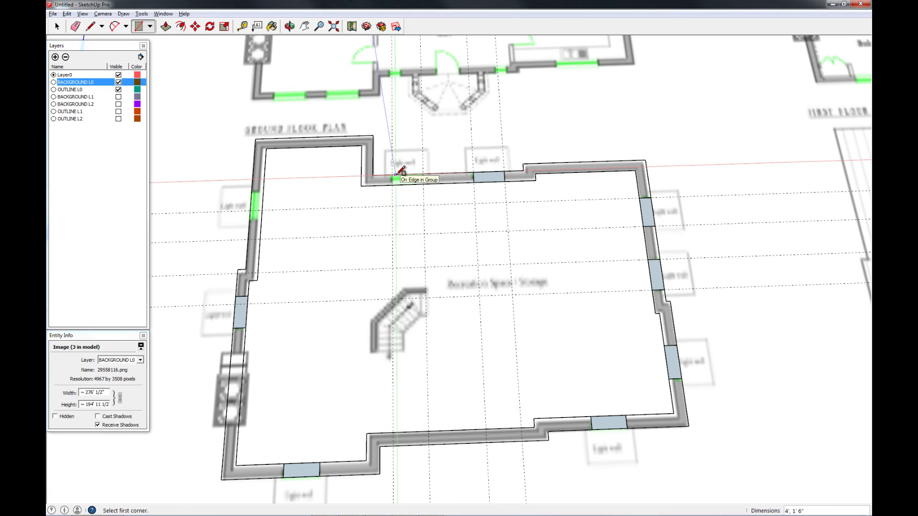
left_click(423, 183)
key("space")
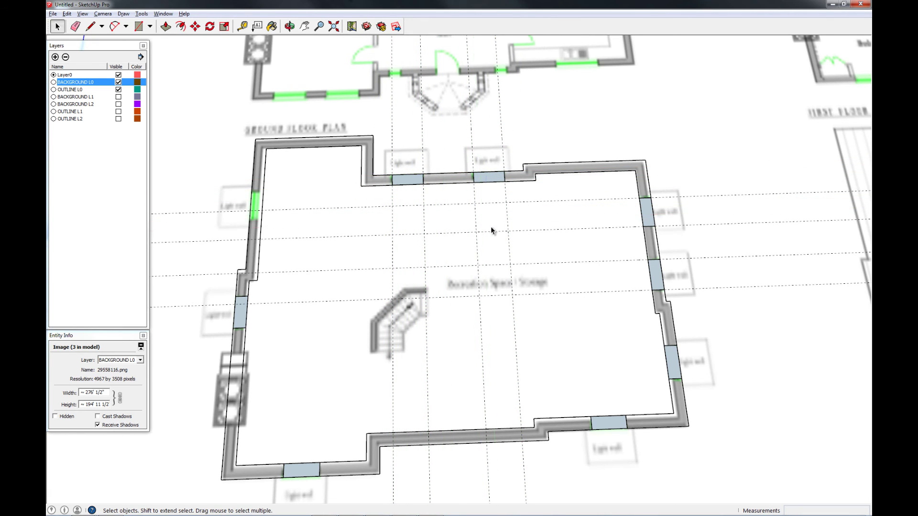
Erase all the window guides running across the basement plan.
middle_click_drag(302, 261, 386, 273)
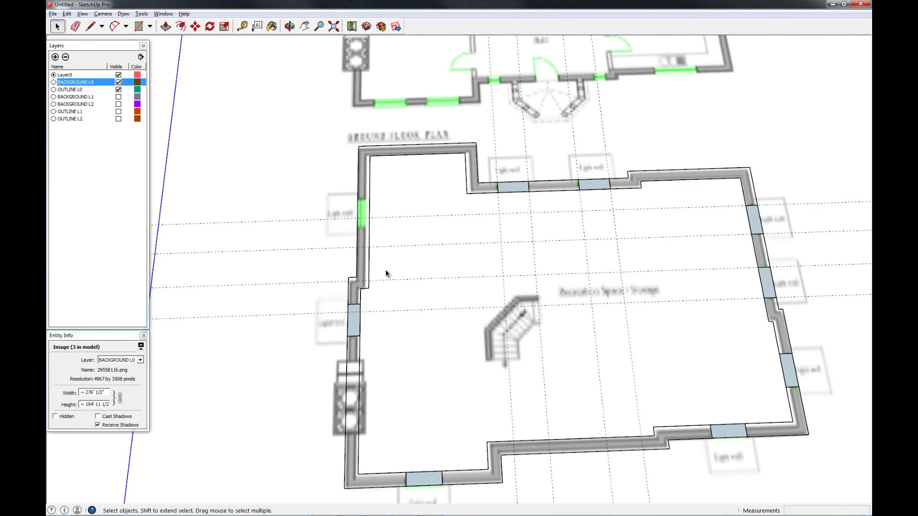
key("e")
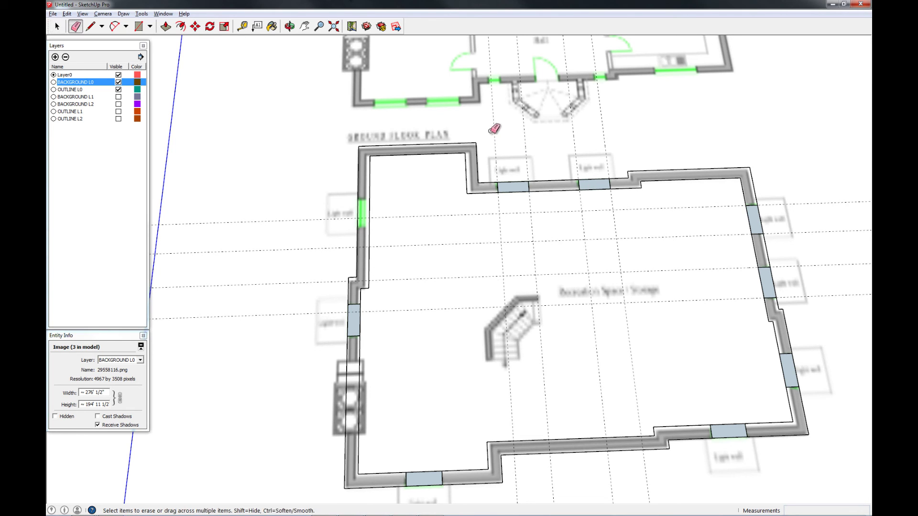
middle_click_drag(755, 194, 632, 174)
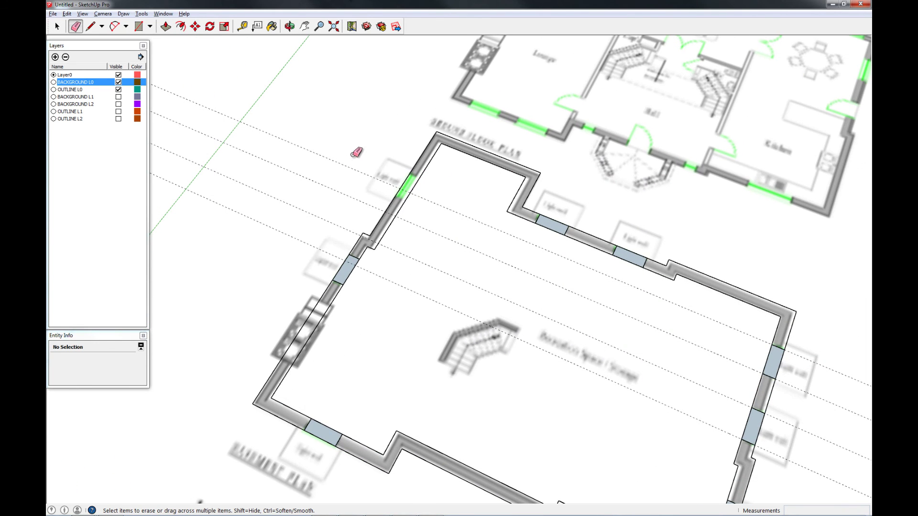
mouse_move(356, 152)
left_mouse_down()
mouse_move(255, 161)
mouse_move(223, 221)
left_mouse_up()
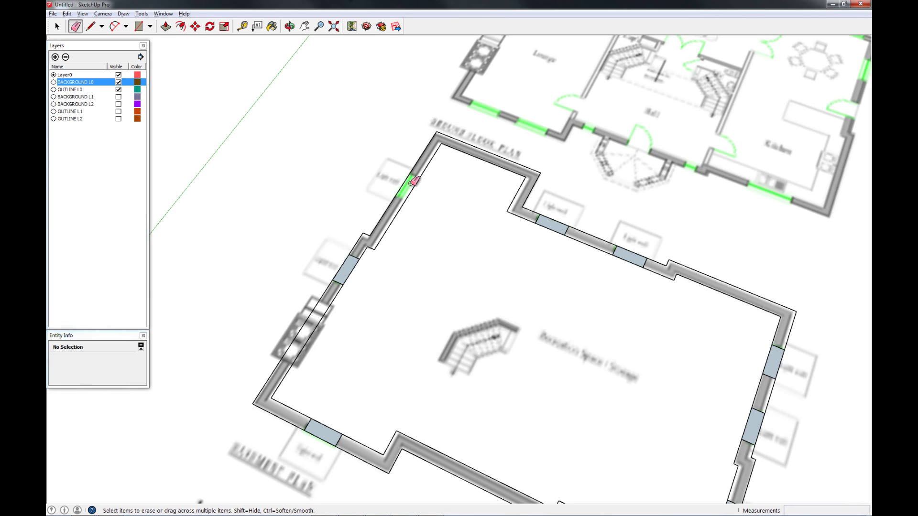
Place a guide 7'6" from the back wall's outer face and another 48 inches farther, marking the rear window on the fireplace side.
scroll(414, 181, "up", 3)
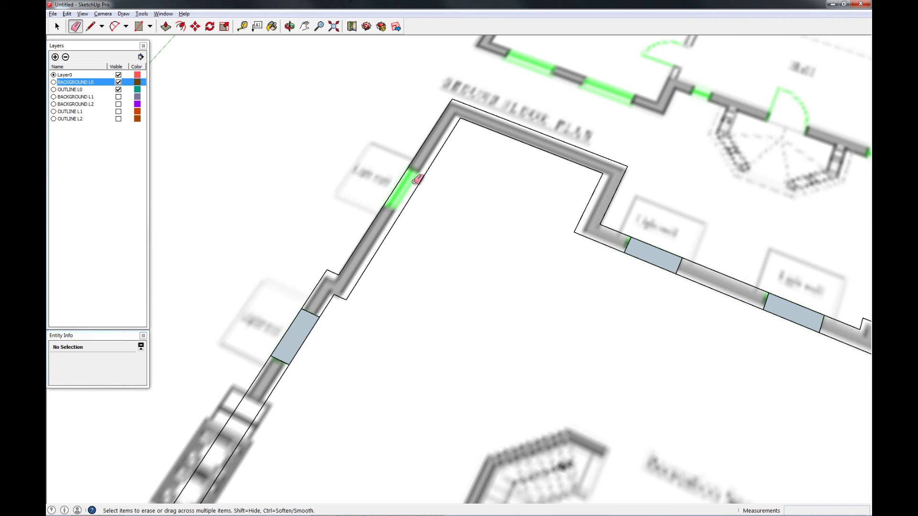
key("l")
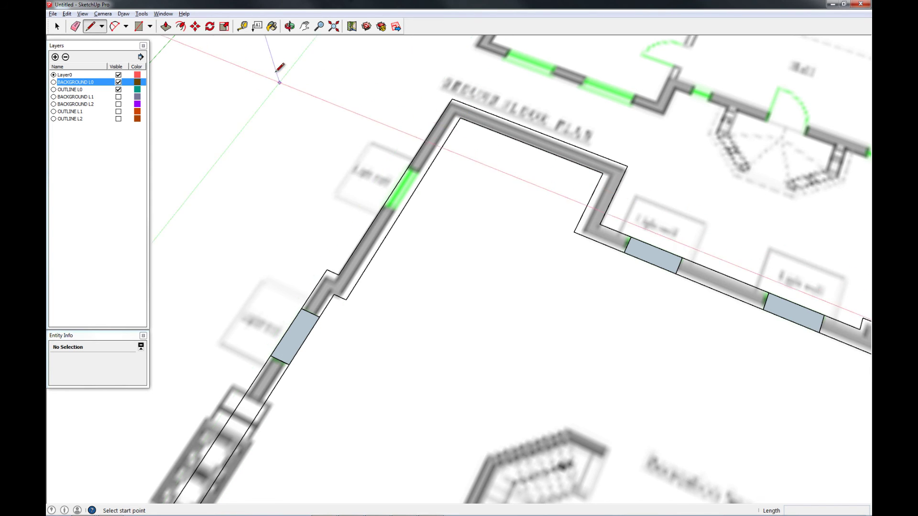
left_click(243, 26)
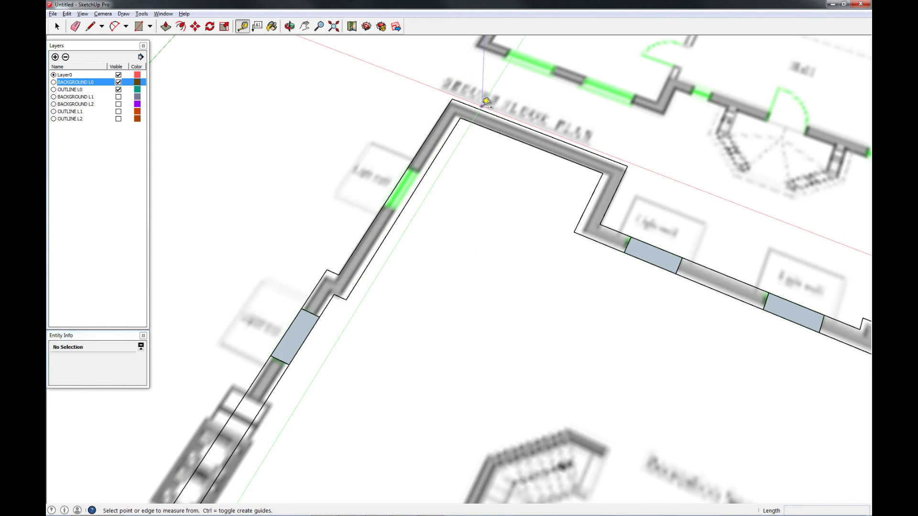
left_click(463, 127)
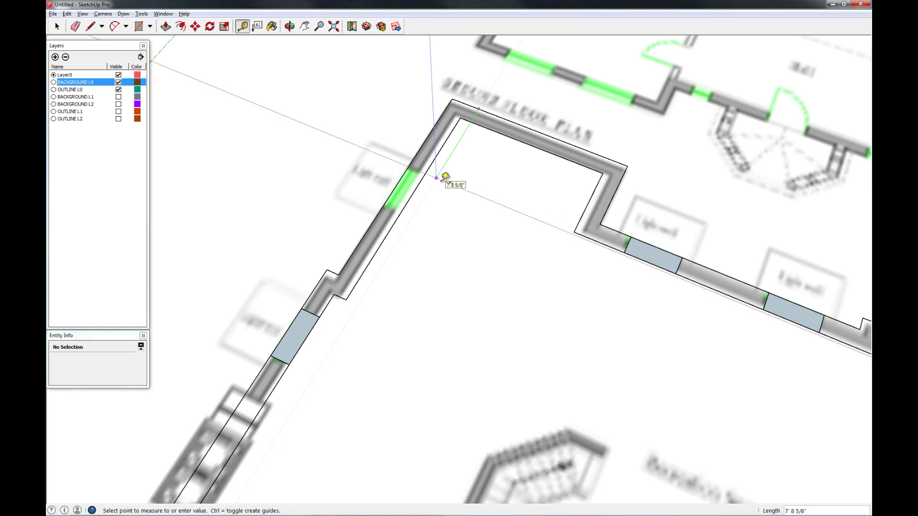
type("7'6")
key("Return")
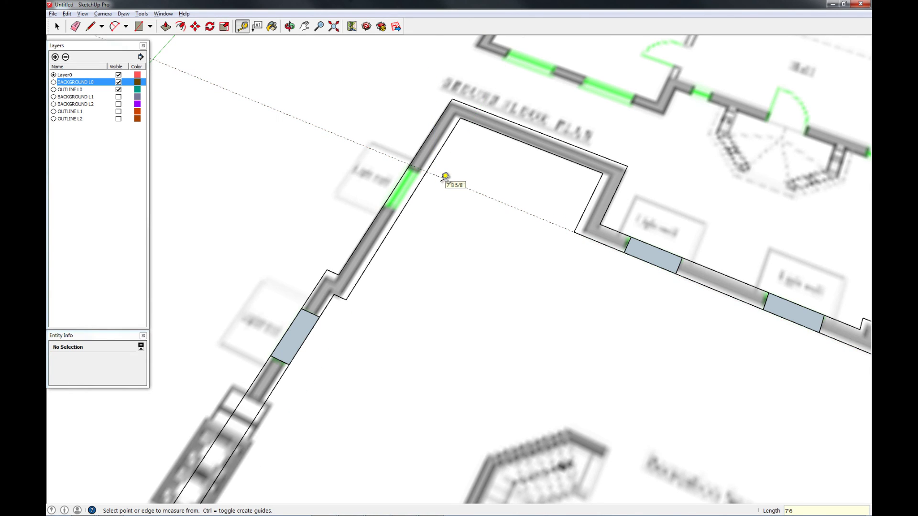
left_click(444, 179)
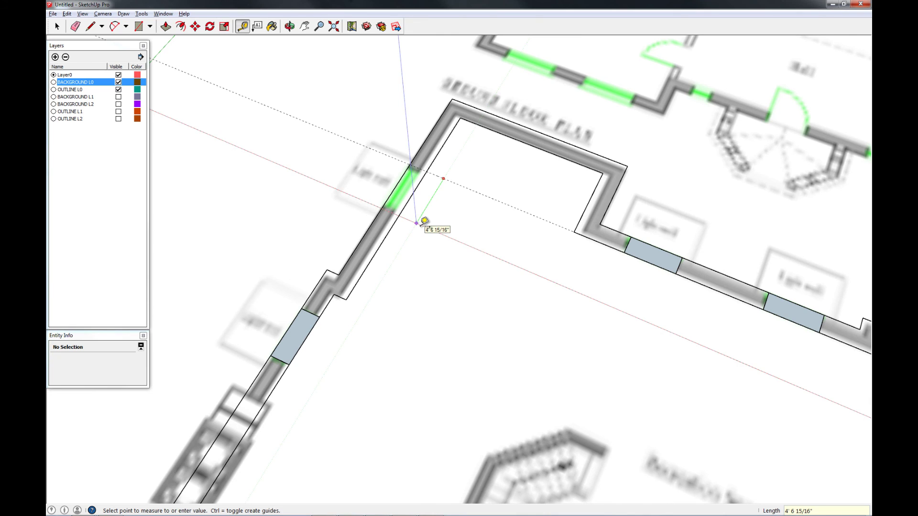
type("48")
key("Return")
Draw a 4' by 1'6" rectangle for the fireplace side's rear window and erase its two guides.
key("r")
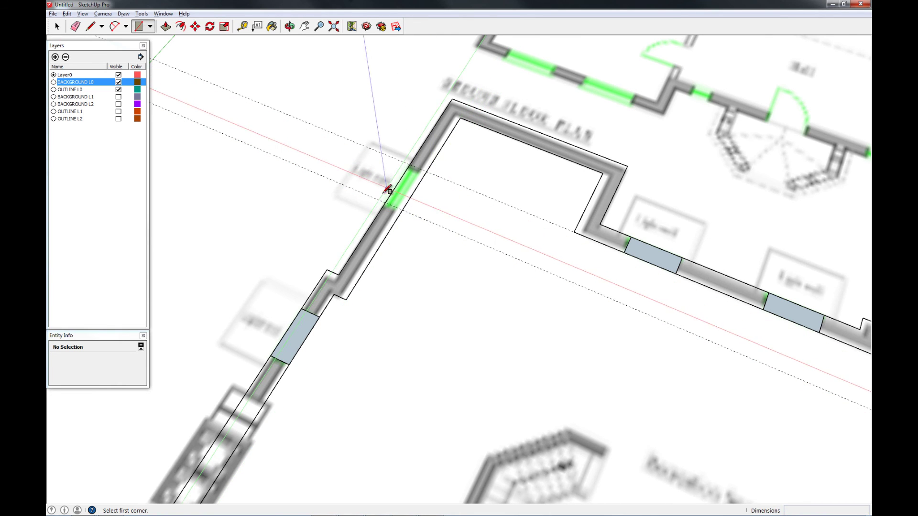
left_click(386, 205)
left_click(427, 174)
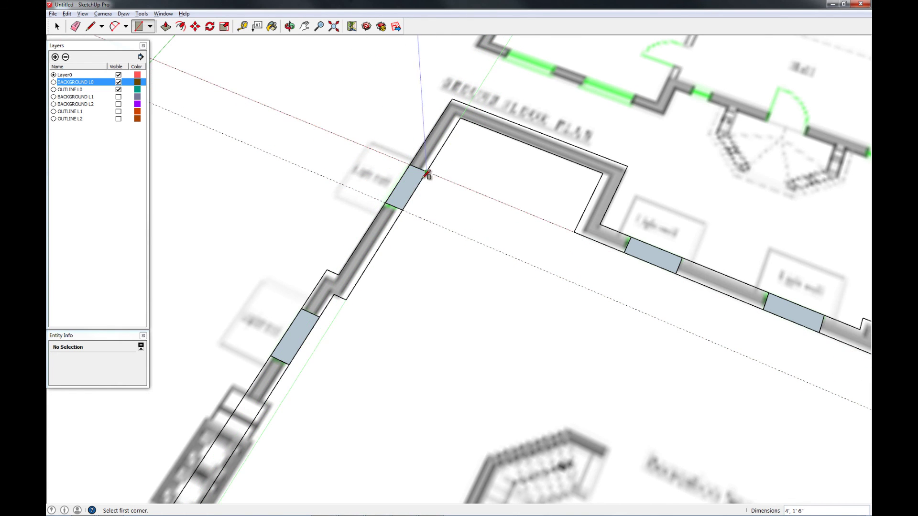
key("space")
scroll(427, 174, "down", 5)
key("e")
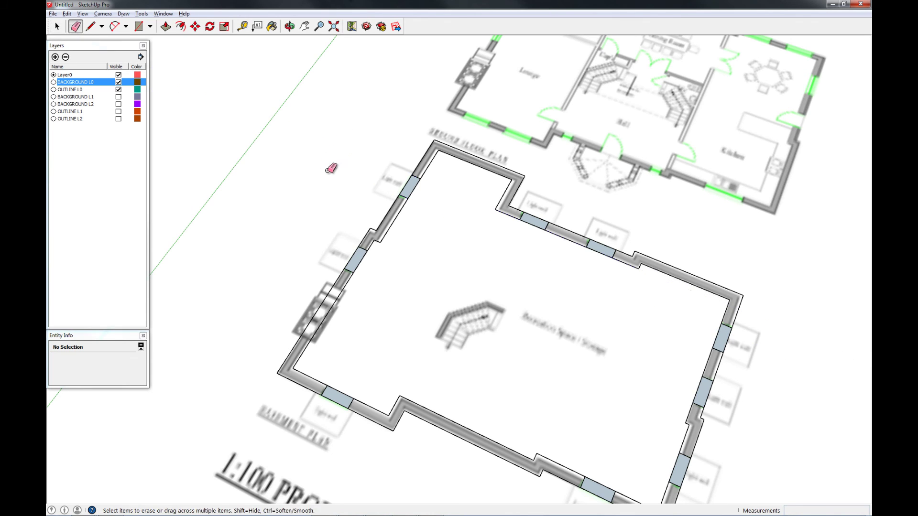
key("space")
left_click(310, 191)
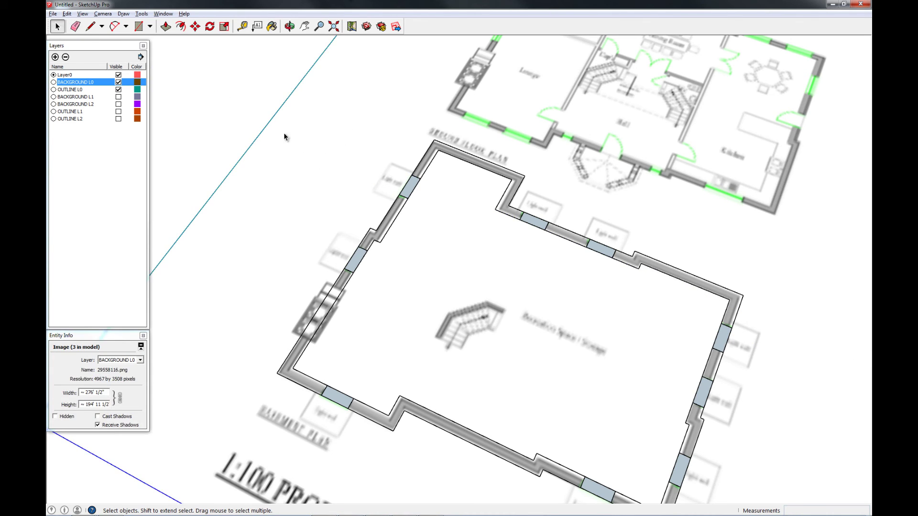
left_click(215, 102)
left_click(426, 172)
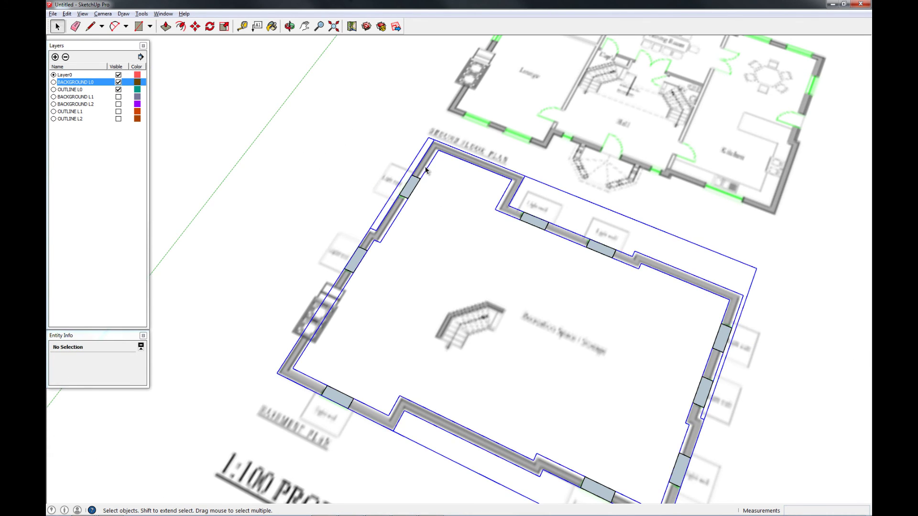
left_click(425, 167)
left_click_drag(326, 105, 541, 311)
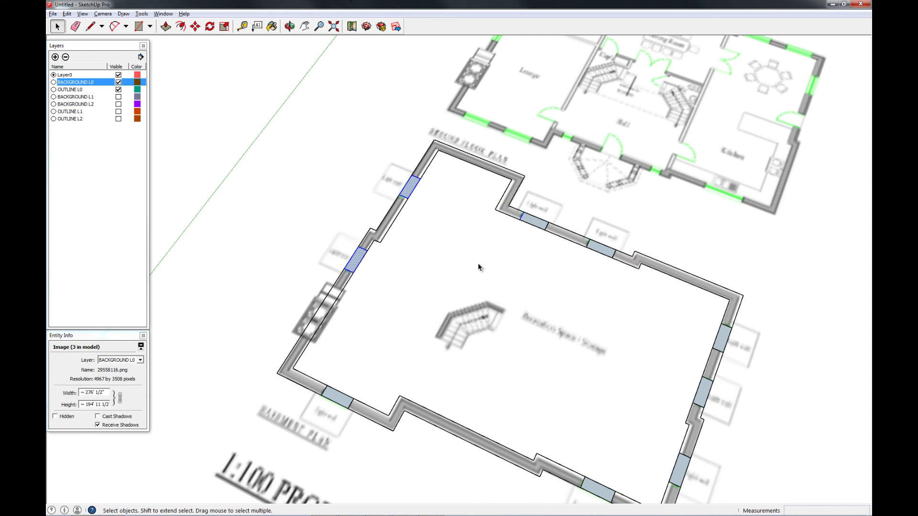
Select all the basement window rectangles, leaving out the outline group and background image, and cut them.
scroll(427, 228, "down", 3)
left_click(352, 187)
left_click(288, 145)
left_click_drag(263, 95, 656, 421)
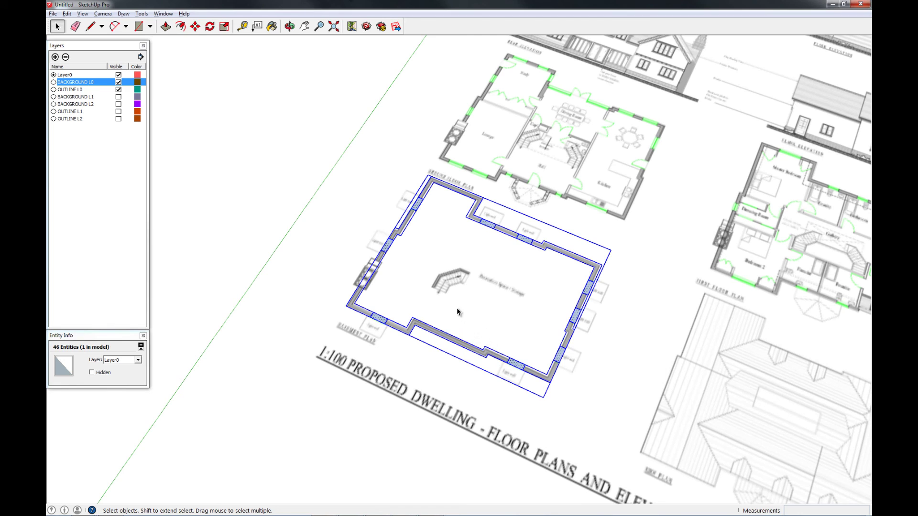
left_click(407, 224, "shift")
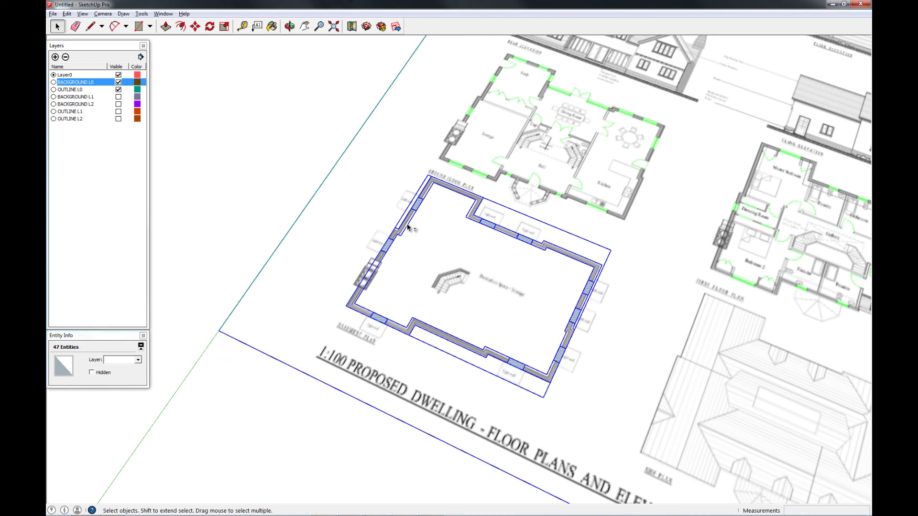
left_click(407, 223, "shift")
left_click(336, 185, "shift")
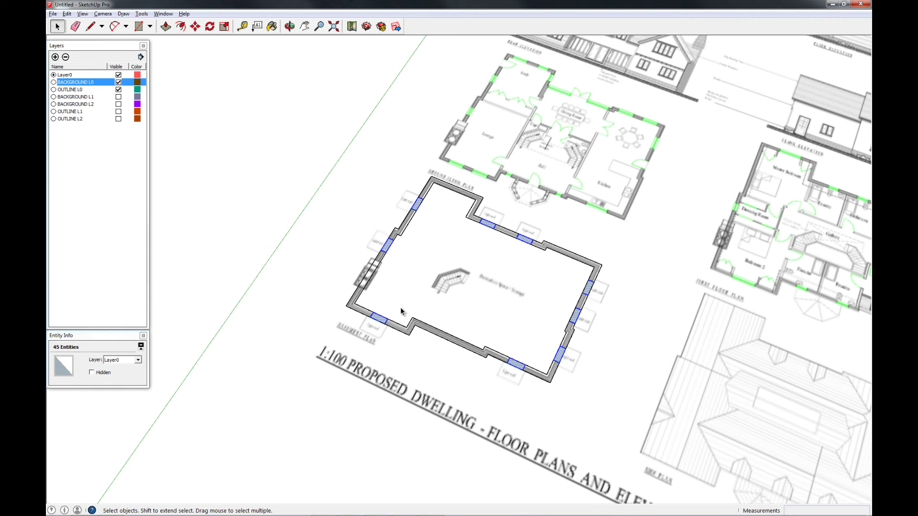
key("Delete")
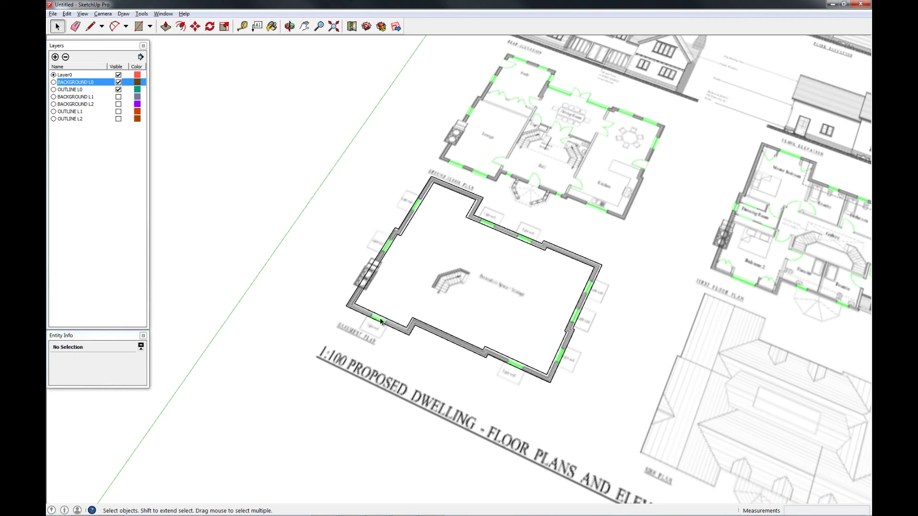
Paste the window rectangles inside the basement outline group, snapped to its front corner on the fireplace side, and close the group.
double_click(386, 320)
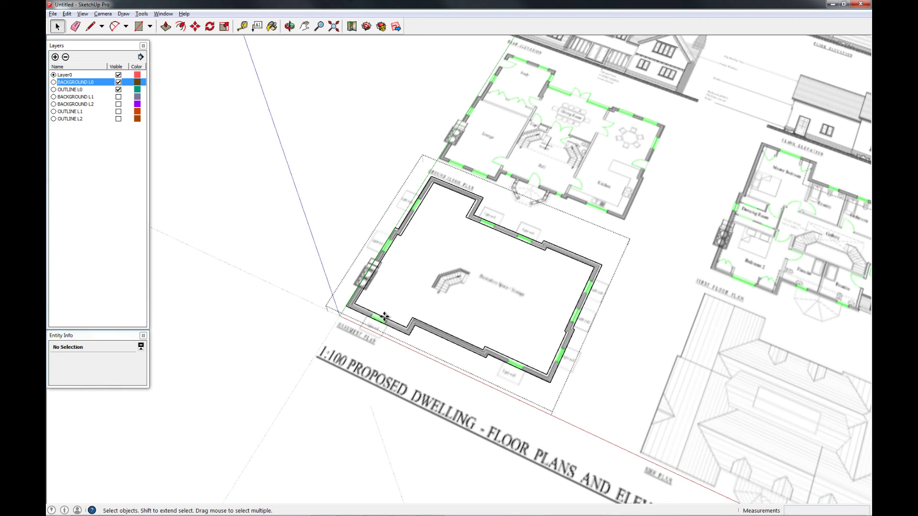
key("ctrl+v")
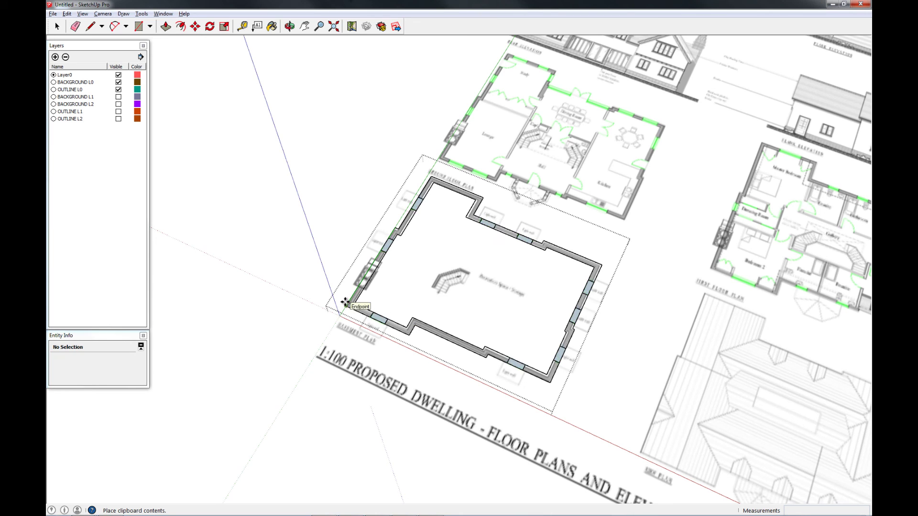
left_click(345, 302)
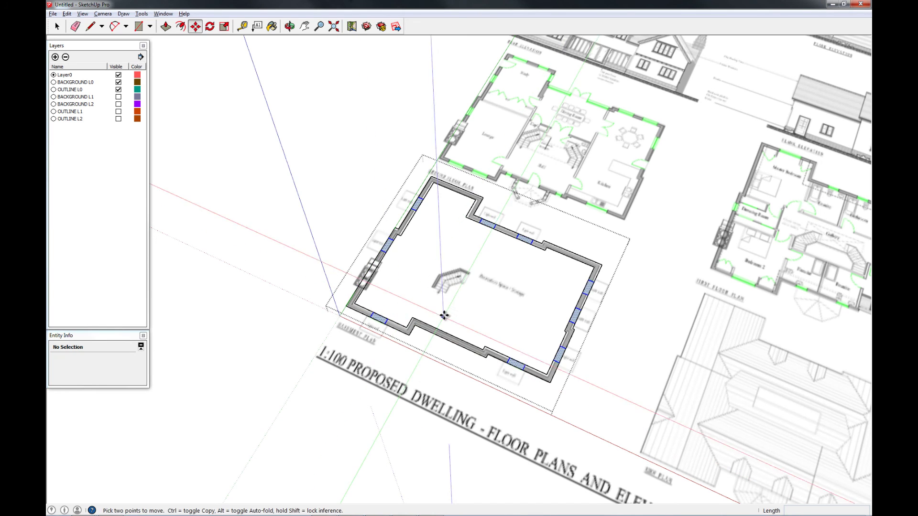
key("space")
left_click(313, 241)
left_click(359, 187)
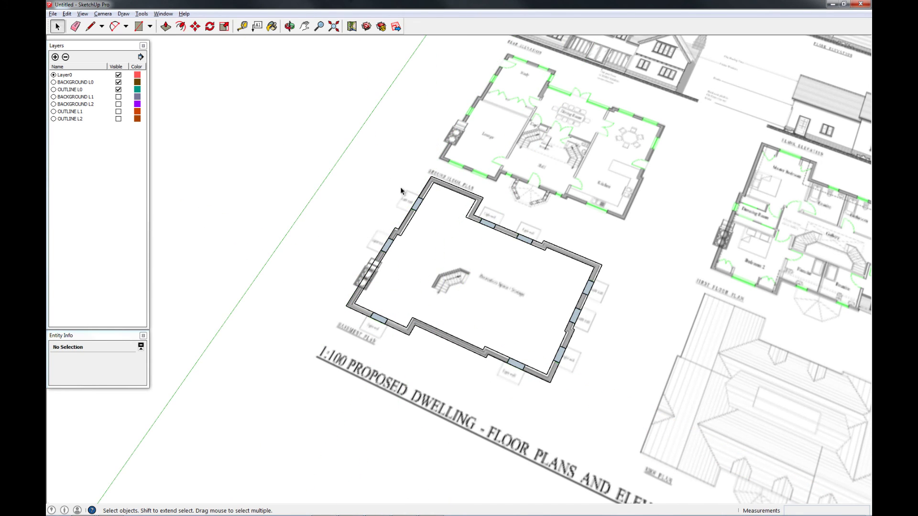
Open the basement outline group and draw 1'6" lines across the wall at the inner ends of the two fireplace-side windows.
scroll(414, 213, "up", 4)
left_click(402, 193)
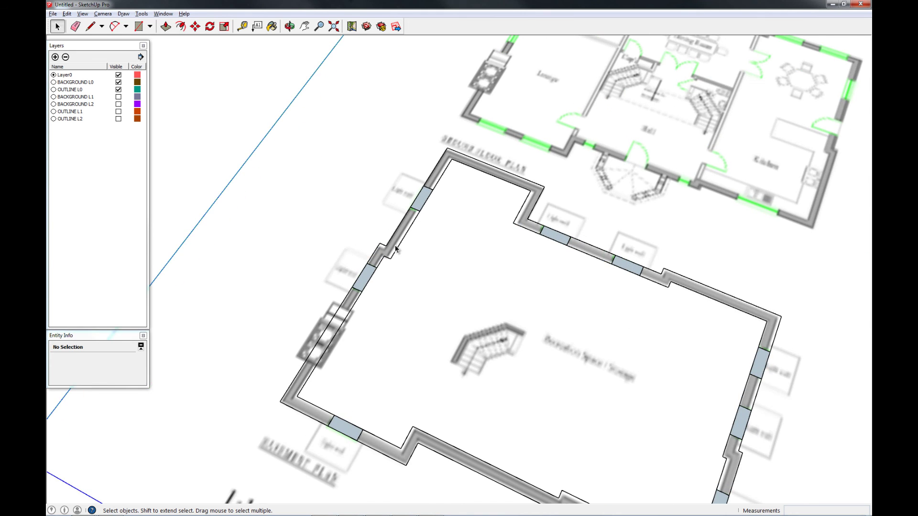
scroll(394, 248, "up", 2)
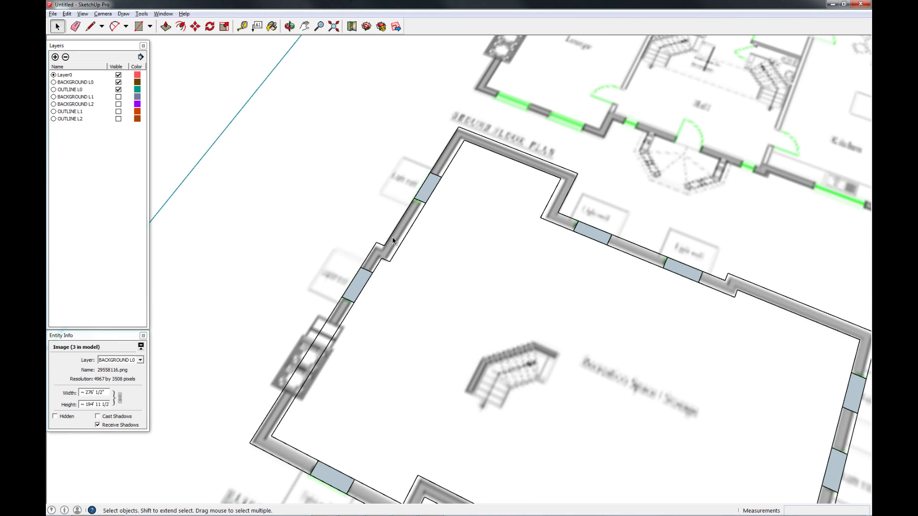
scroll(393, 241, "down", 5)
middle_click_drag(393, 240, 375, 313)
scroll(374, 314, "up", 3)
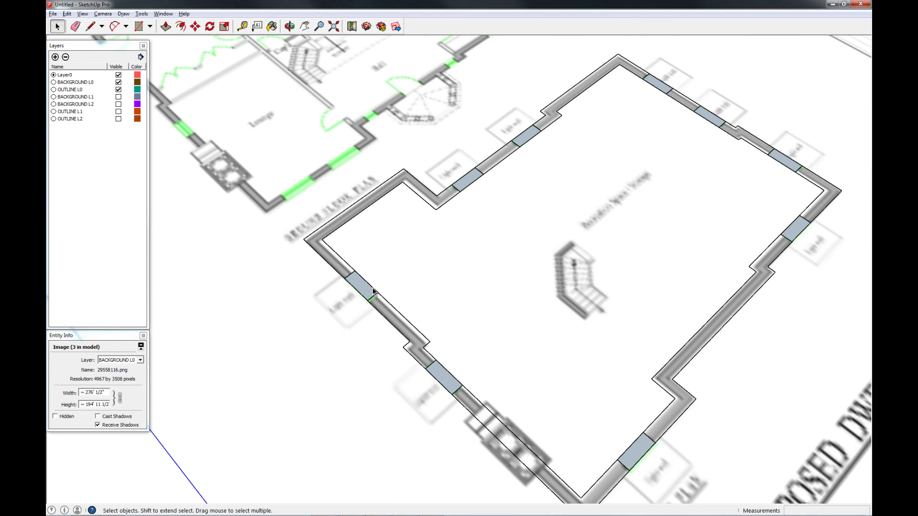
double_click(373, 291)
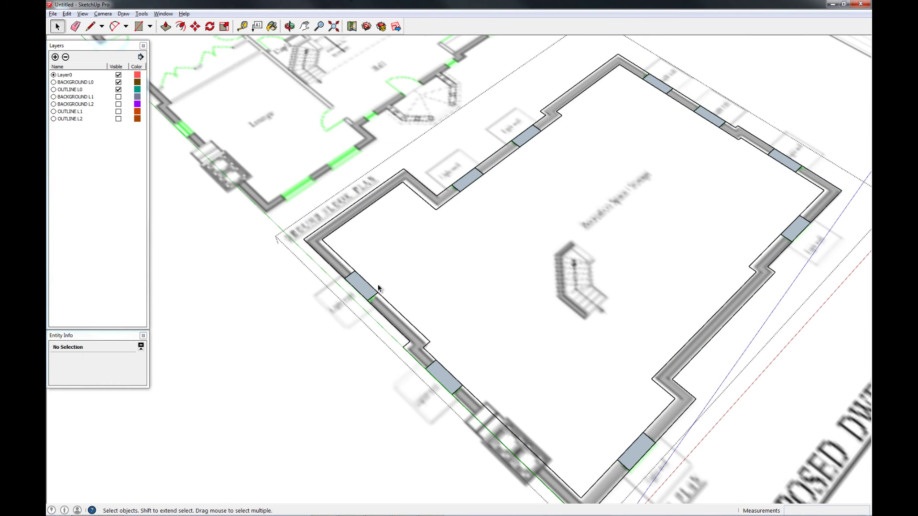
key("l")
left_click(367, 299)
left_click(378, 292)
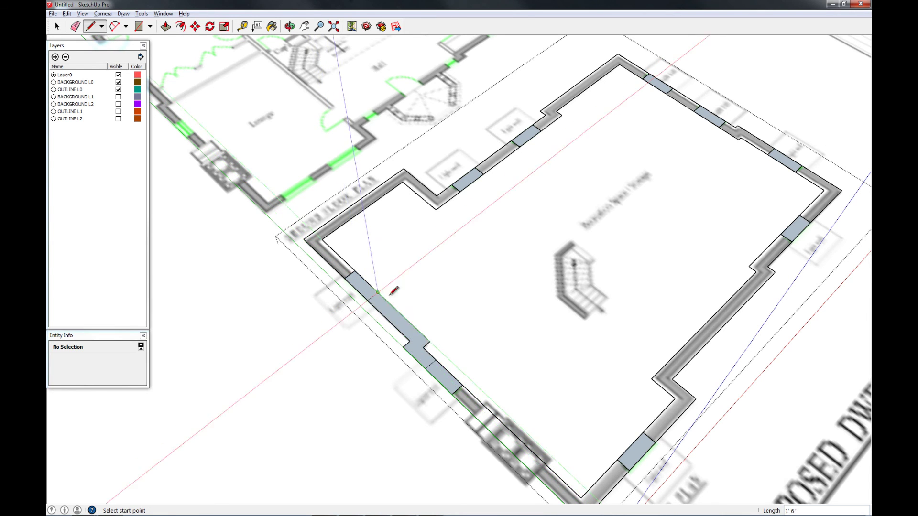
left_click(452, 395)
left_click(462, 385)
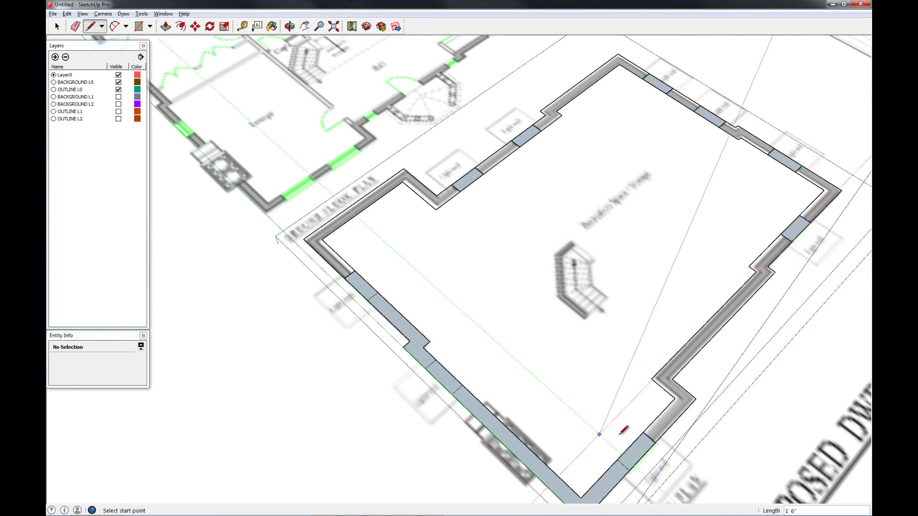
Draw 1'6" lines across the front wall at its two windows to separate them from the adjoining wall faces.
left_click(643, 432)
left_click(655, 442)
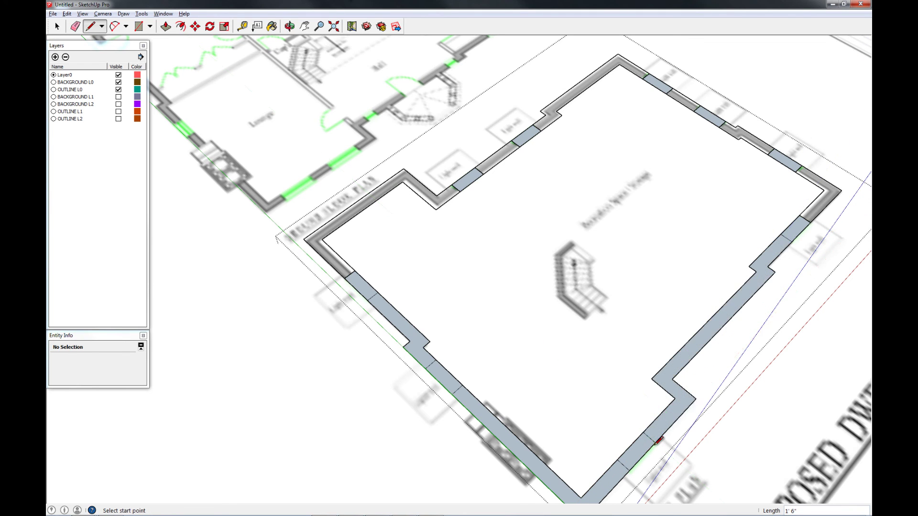
left_click(799, 215)
left_click(810, 218)
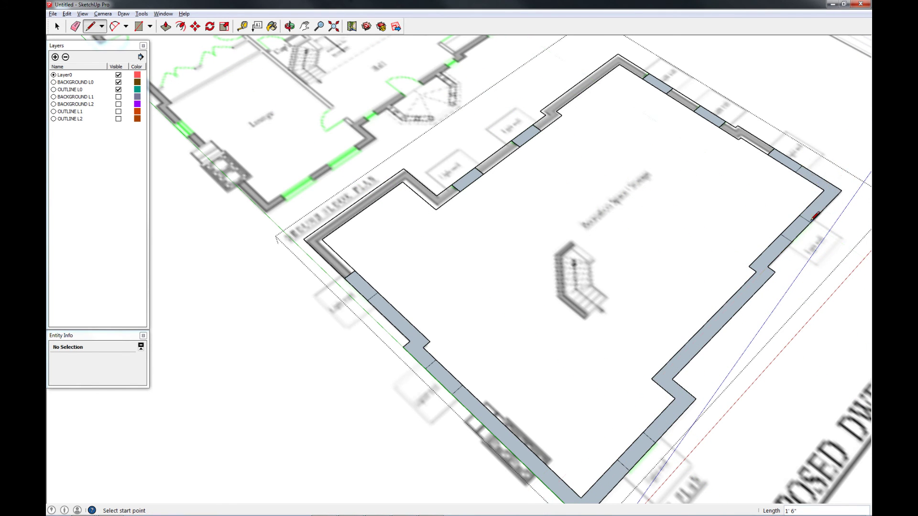
Draw 1'6" lines across the side wall opposite the fireplace to close off its three windows.
left_click(767, 154)
left_click(774, 147)
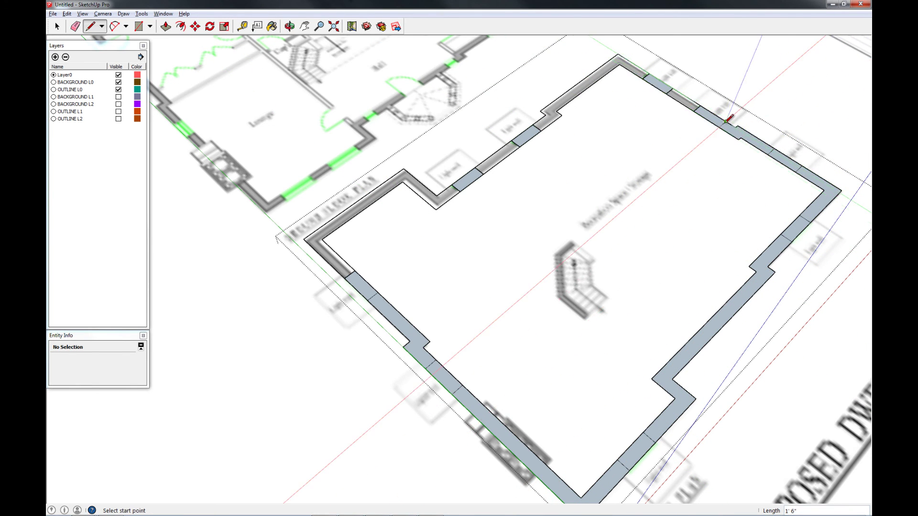
left_click(699, 106)
left_click(694, 111)
left_click(649, 74)
left_click(643, 80)
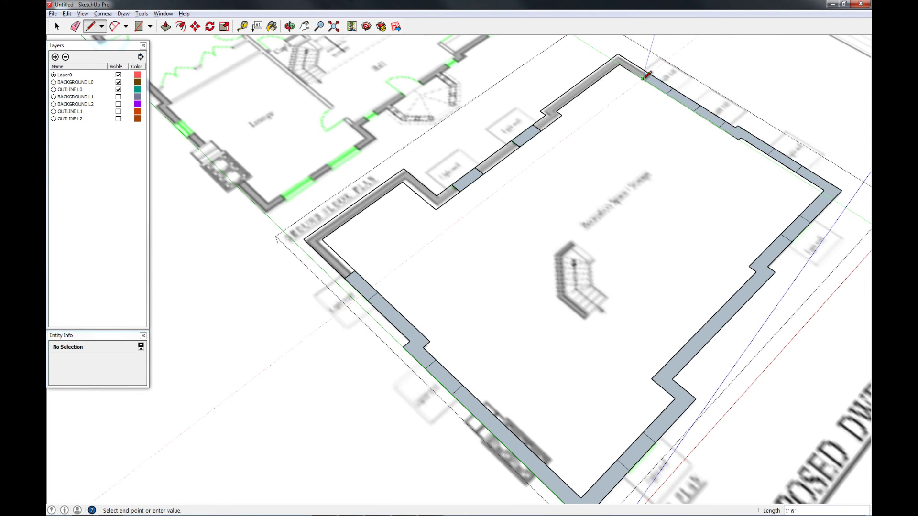
Draw 1'6" lines across the rear wall at its two windows, completing the separate wall and window faces.
left_click(511, 142)
left_click(519, 146)
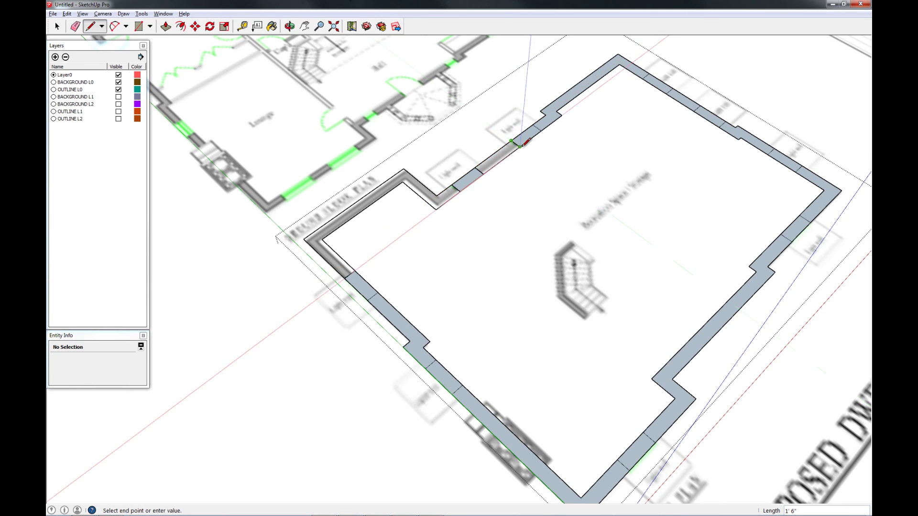
left_click(451, 184)
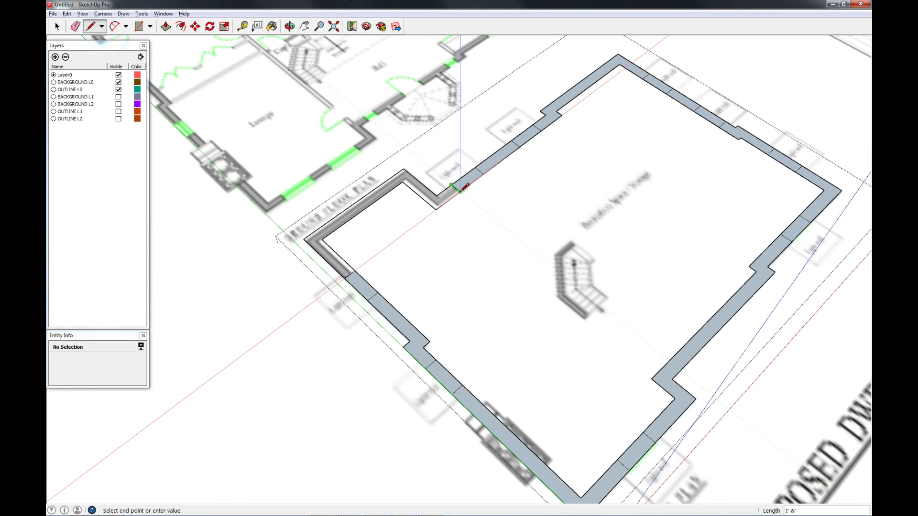
left_click(457, 191)
key("space")
scroll(502, 271, "down", 3)
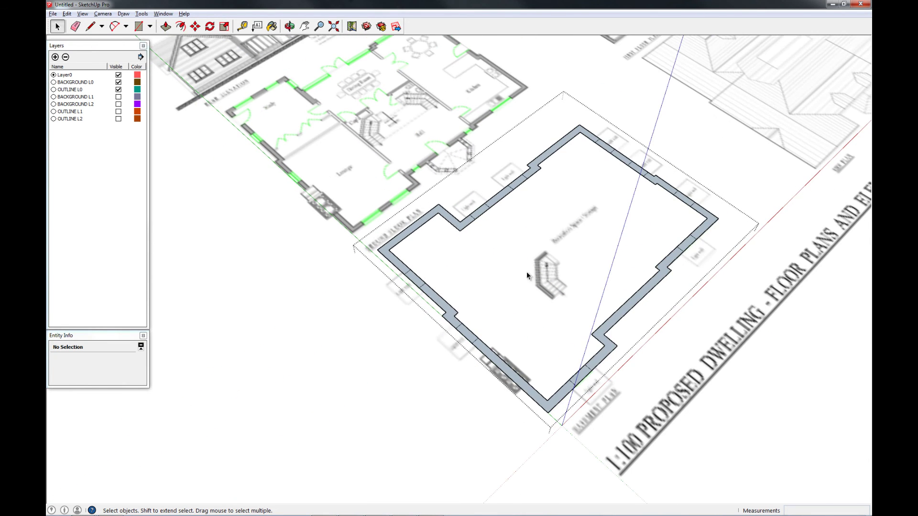
Extrude the rear corner wall section on the fireplace side up 96 inches with Push/Pull.
key("p")
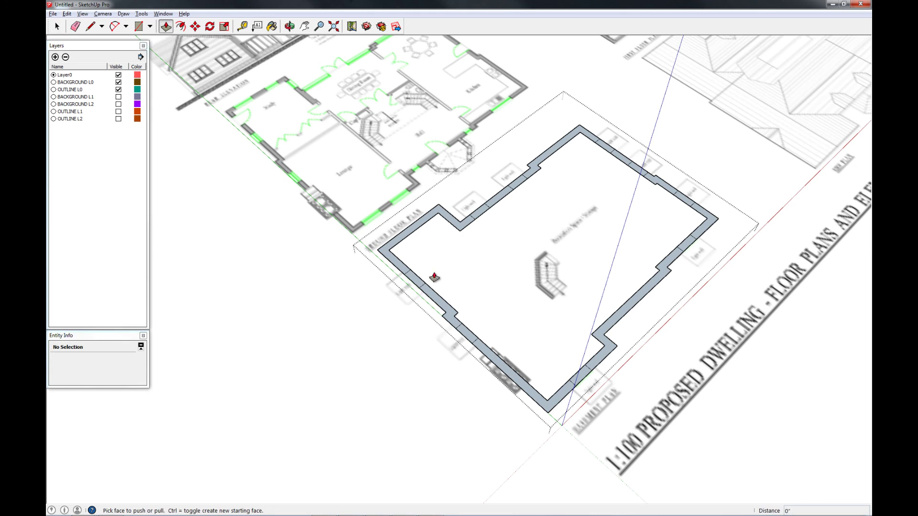
left_click(395, 260)
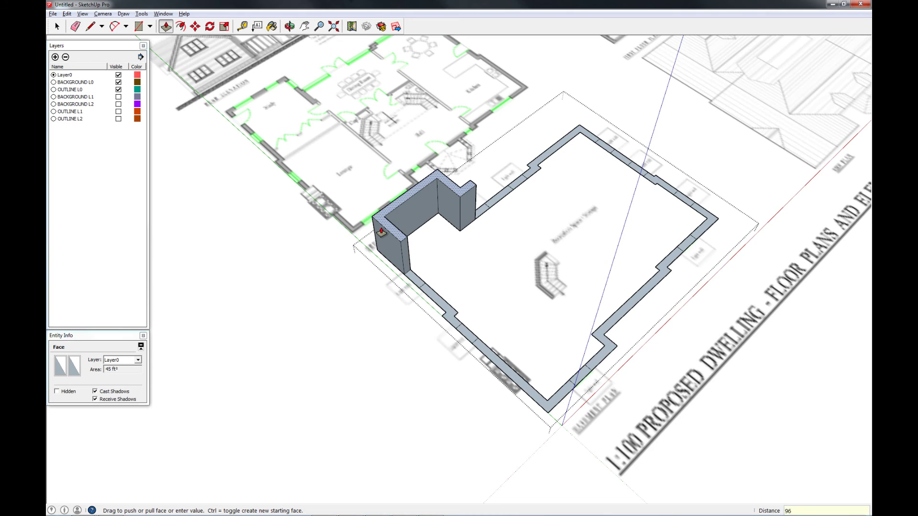
key("Return")
Extrude all remaining basement wall sections by the same 96 inches, leaving the window faces flat.
double_click(498, 197)
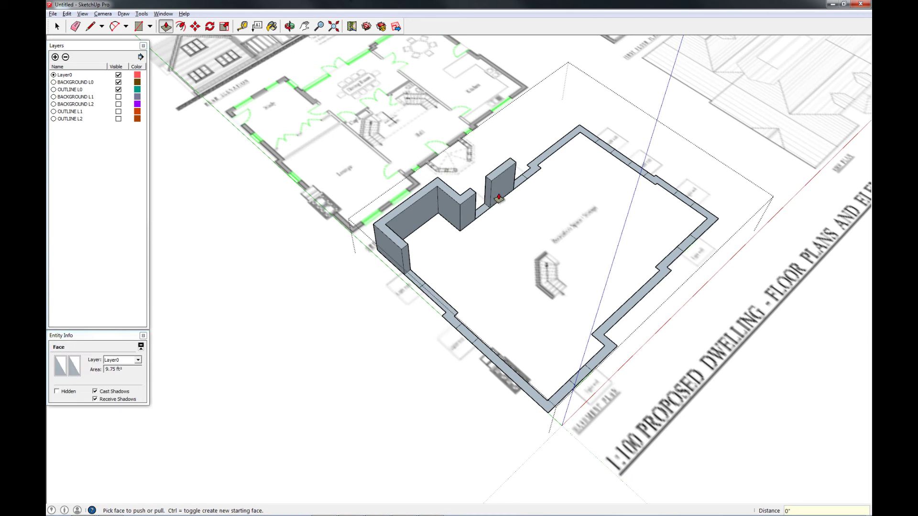
double_click(548, 164)
double_click(625, 164)
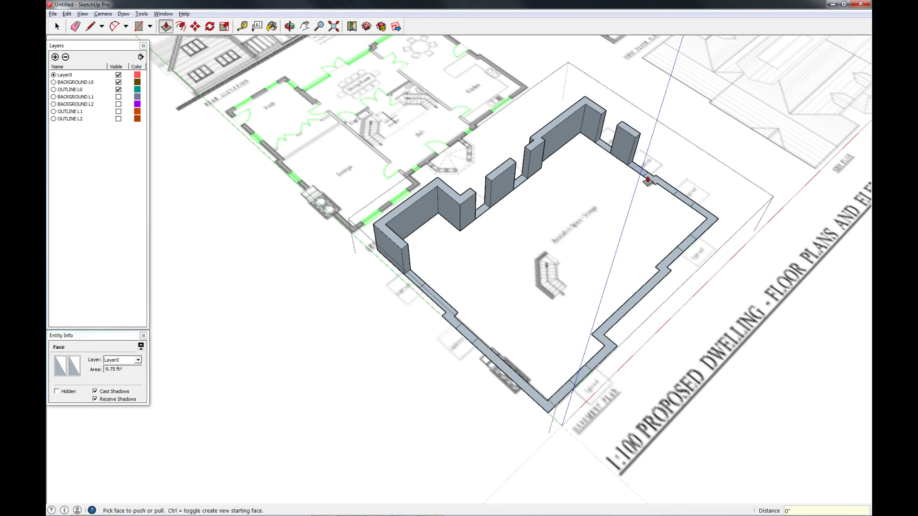
double_click(654, 181)
double_click(701, 223)
double_click(686, 241)
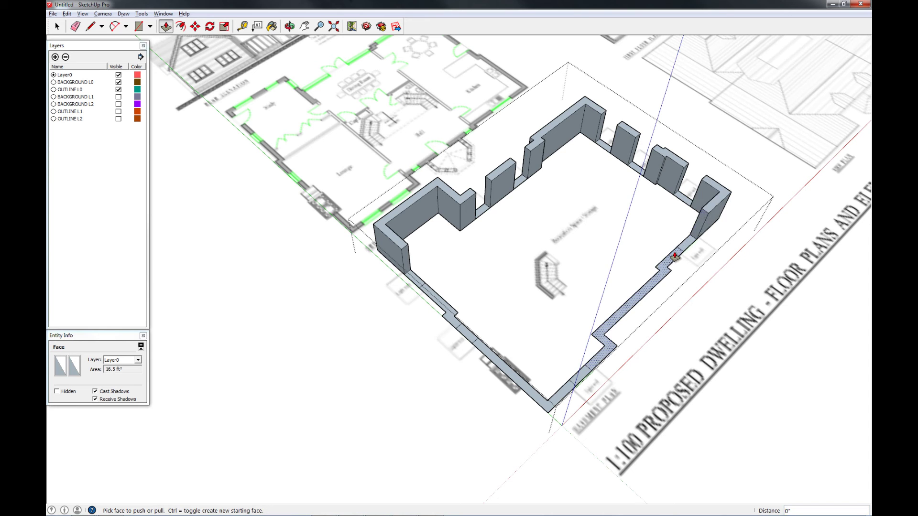
double_click(674, 261)
double_click(477, 329)
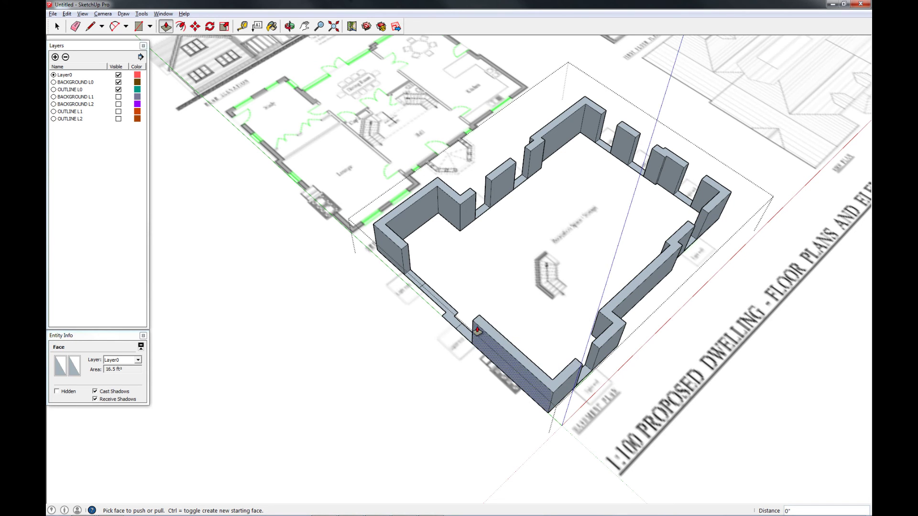
double_click(450, 309)
key("space")
Extrude the sill sections of the two fireplace-side windows up 3' with Push/Pull.
middle_click_drag(433, 260, 496, 253)
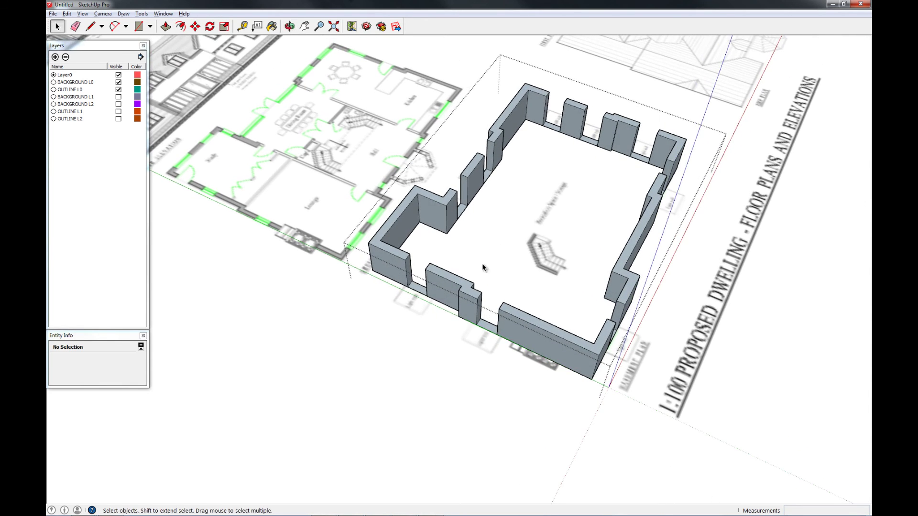
scroll(406, 286, "up", 5)
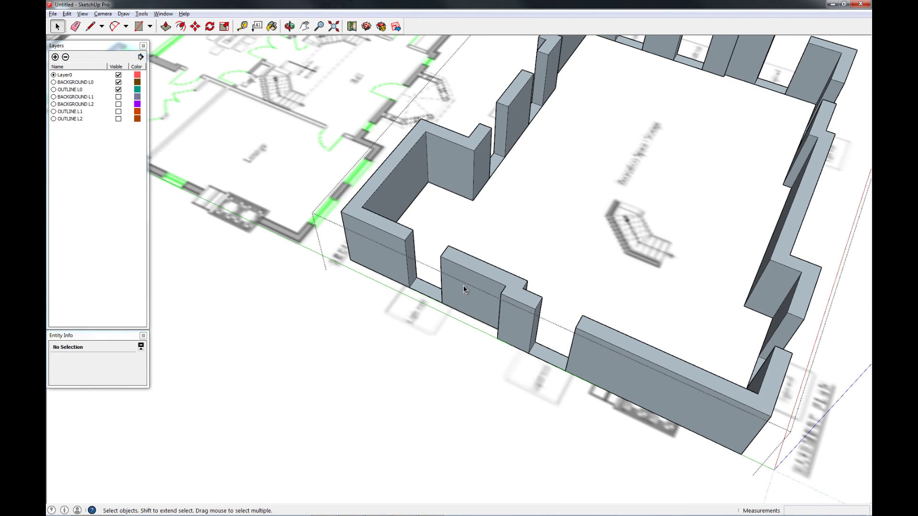
key("p")
left_click(427, 282)
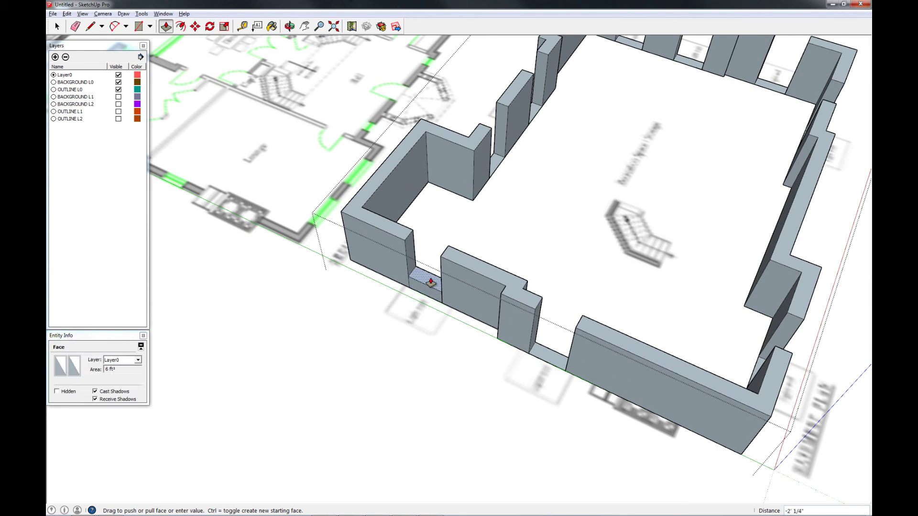
key("Return")
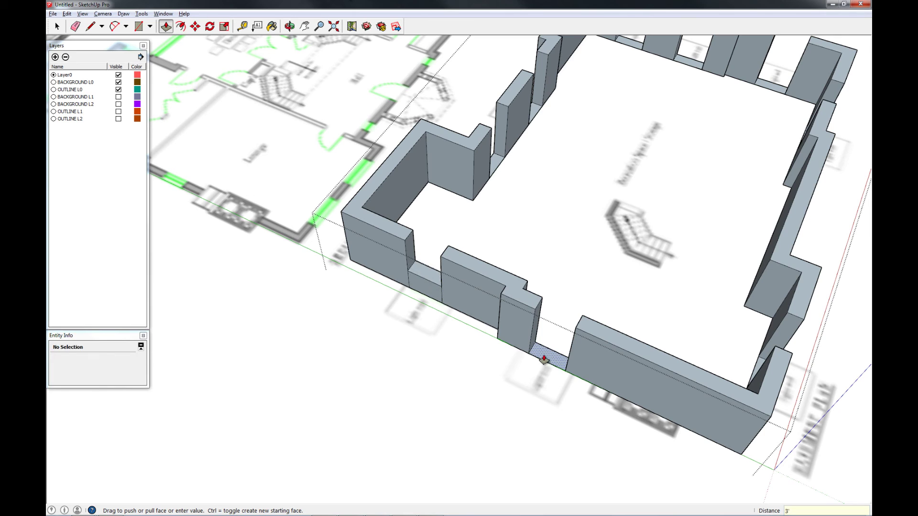
left_click(544, 358)
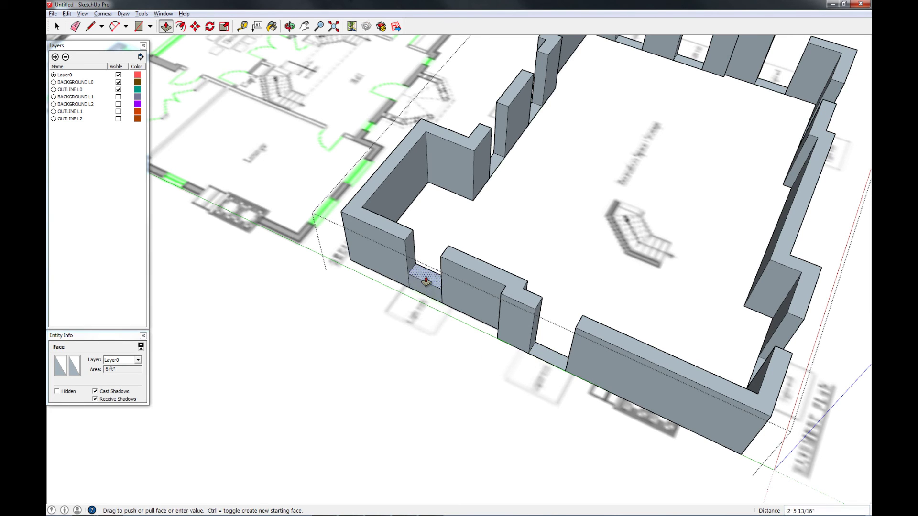
key("Return")
double_click(545, 353)
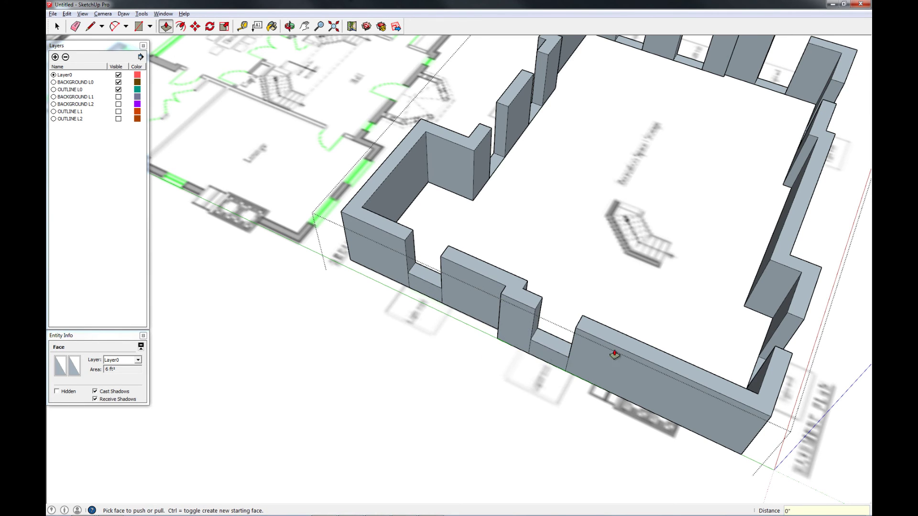
Raise the sill section of the front window nearest the fireplace side with Push/Pull.
middle_click_drag(789, 351, 459, 276)
middle_click_drag(635, 361, 543, 225, "shift")
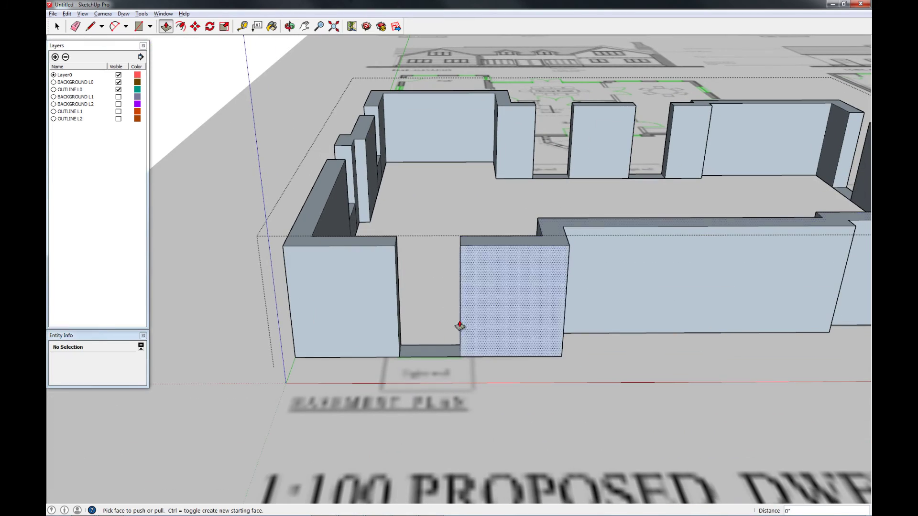
Push/Pull the floor-level faces in the wall openings upward to form matching window sills around the basement.
left_click(437, 357)
left_click(438, 357)
scroll(509, 338, "down", 3)
middle_click_drag(651, 287, 449, 290, "shift")
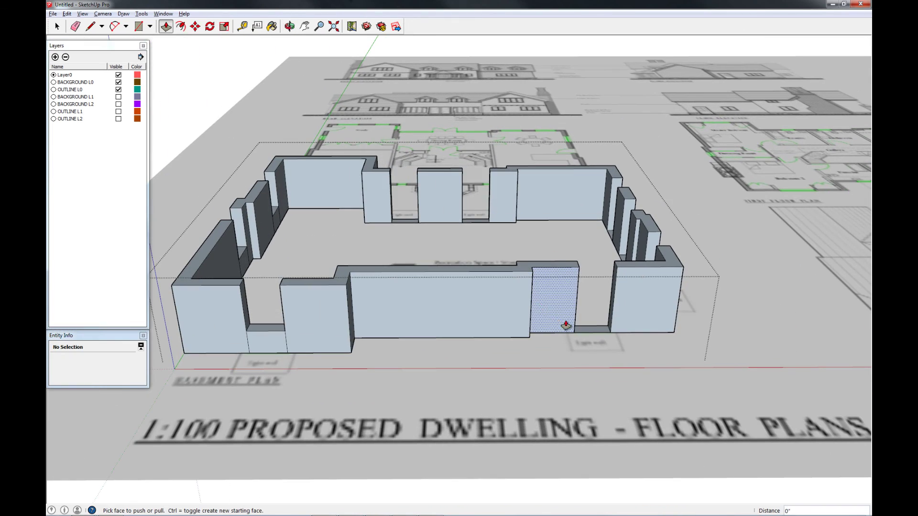
middle_click_drag(492, 261, 640, 254)
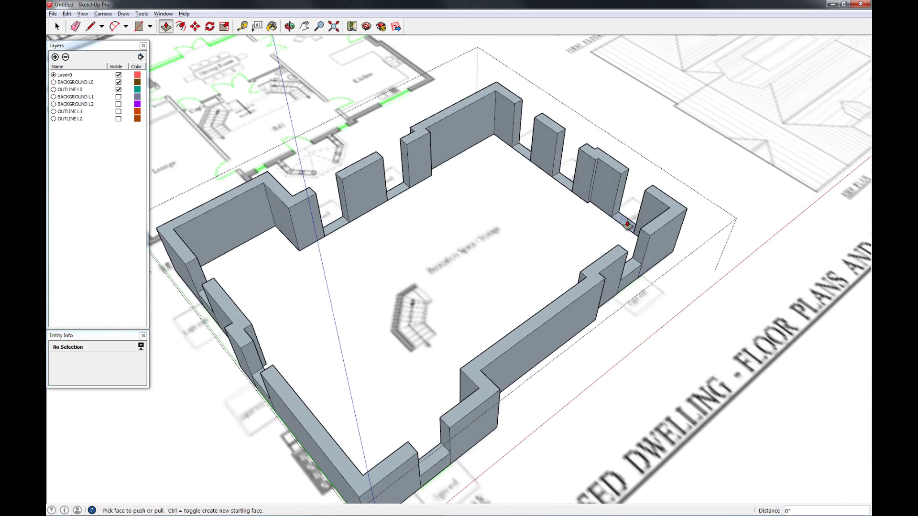
left_click(526, 154)
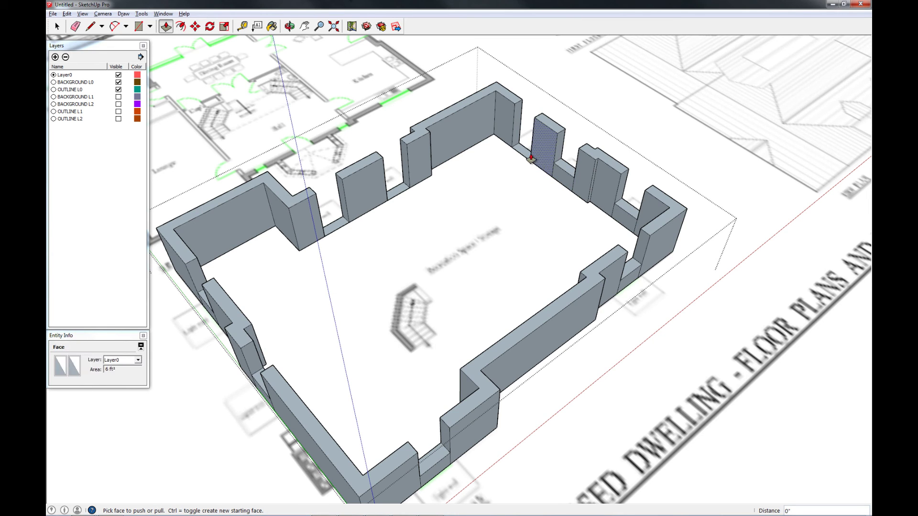
left_click(527, 154)
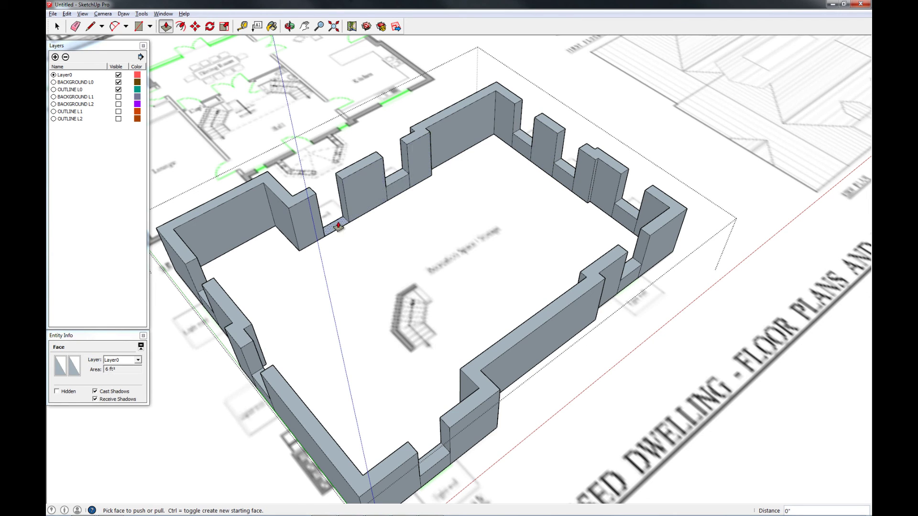
Erase the leftover vertical seam edges beneath the windows on the outer faces of the chimney-side, front and three-window walls.
mouse_move(301, 368)
middle_mouse_down()
mouse_move(398, 381)
mouse_move(620, 269)
middle_mouse_up()
scroll(411, 329, "up", 3)
key("e")
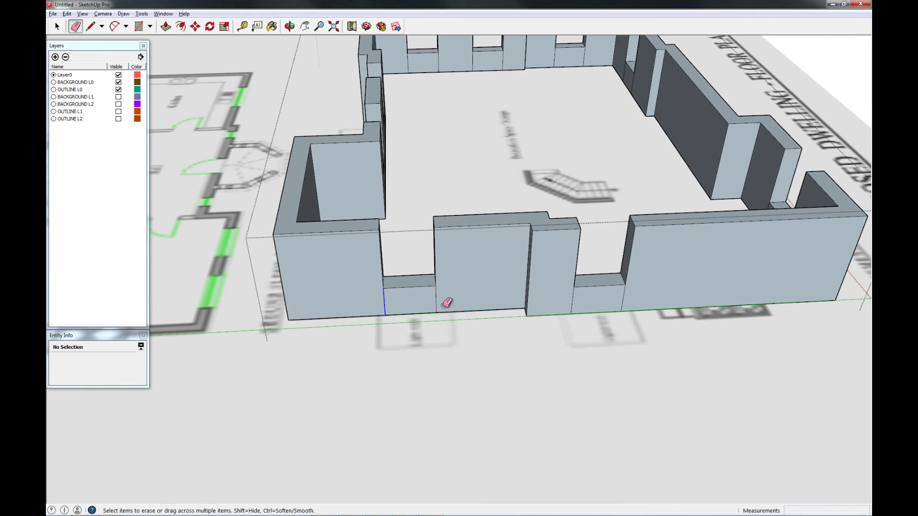
mouse_move(696, 293)
middle_mouse_down()
mouse_move(542, 306)
mouse_move(371, 253)
mouse_move(235, 263)
mouse_move(457, 323)
middle_mouse_up()
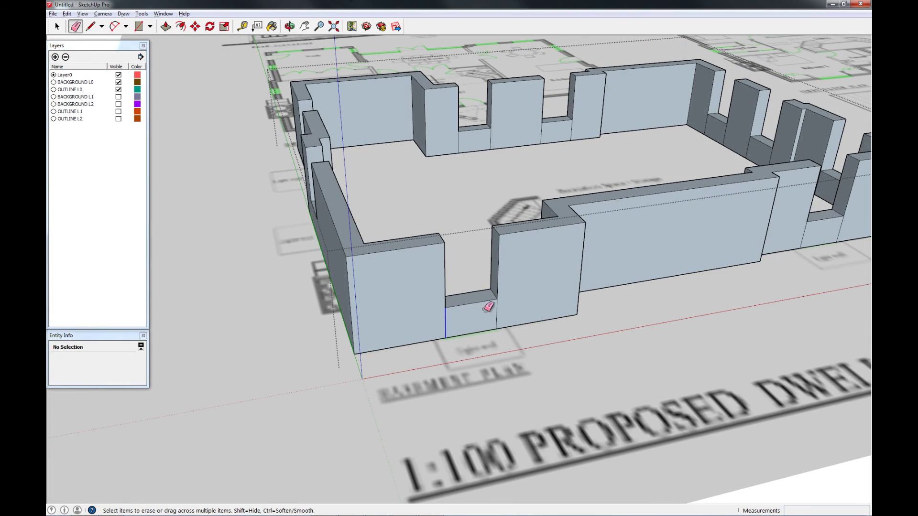
middle_click_drag(676, 283, 453, 310)
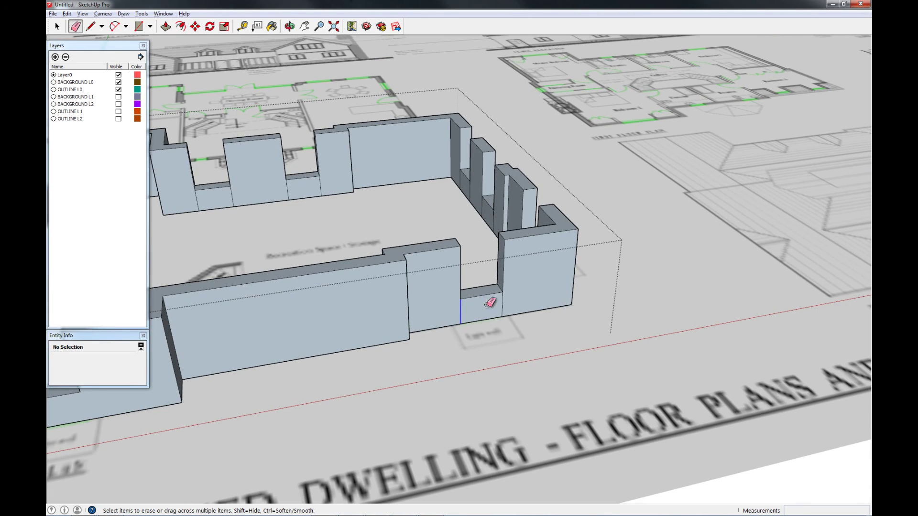
middle_click_drag(598, 278, 336, 277)
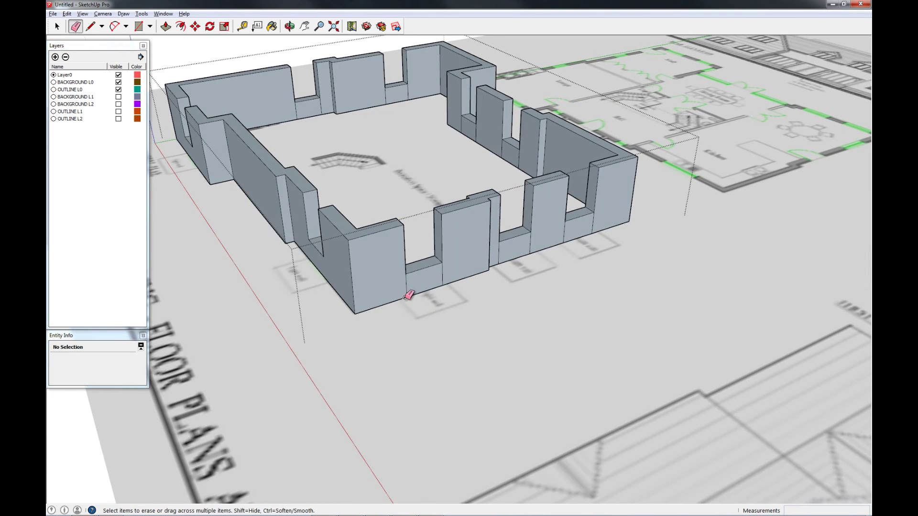
left_click_drag(442, 266, 445, 265)
Erase the vertical seam edges beneath the two windows on the rear wall's outer face.
middle_click_drag(609, 207, 607, 254)
scroll(575, 240, "up", 3)
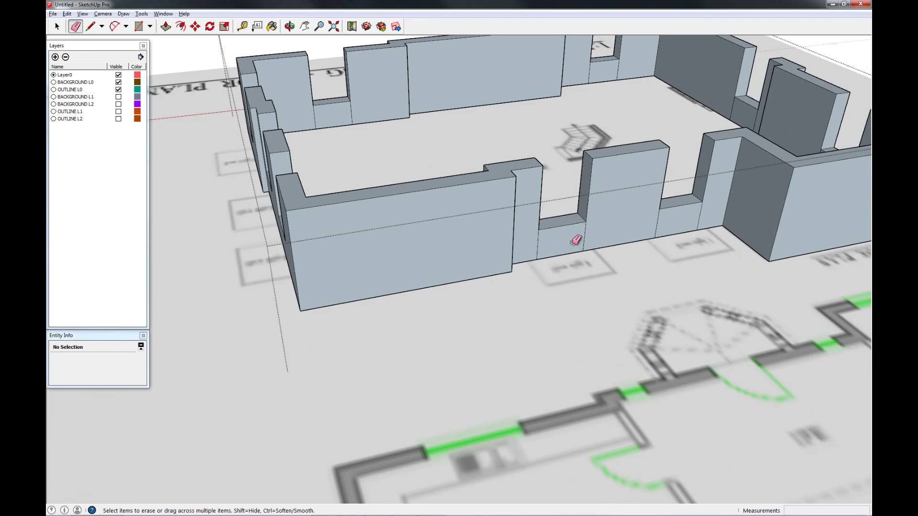
mouse_move(573, 242)
left_mouse_down()
mouse_move(560, 249)
mouse_move(591, 241)
left_mouse_up()
left_click_drag(664, 226, 646, 231)
scroll(534, 244, "down", 4)
middle_click_drag(672, 245, 593, 271, "shift")
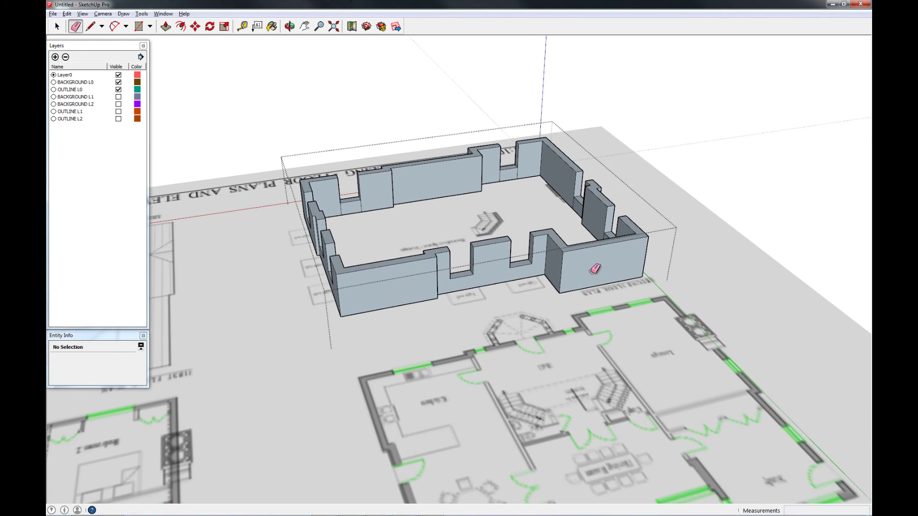
Erase the vertical seam edges beneath the two windows on the front wall's inner face.
scroll(509, 182, "up", 5)
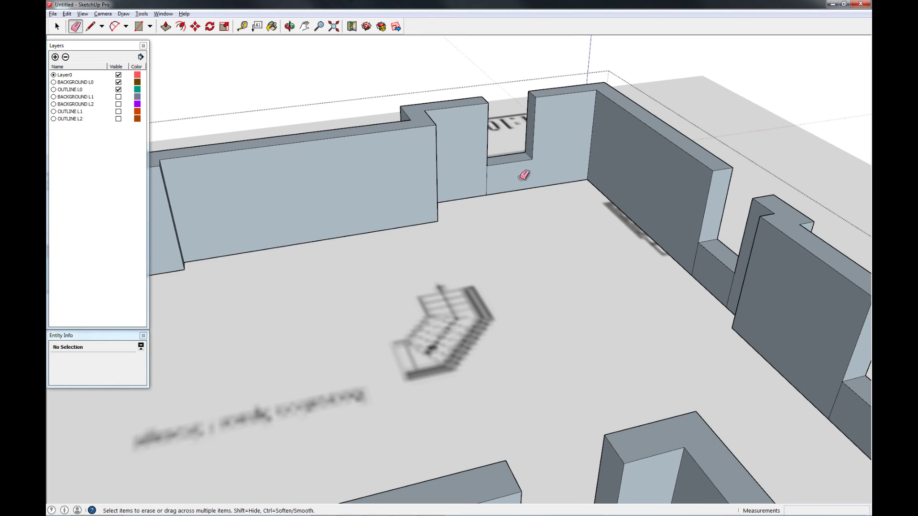
scroll(489, 179, "down", 5)
middle_click_drag(328, 235, 479, 229)
scroll(422, 224, "up", 5)
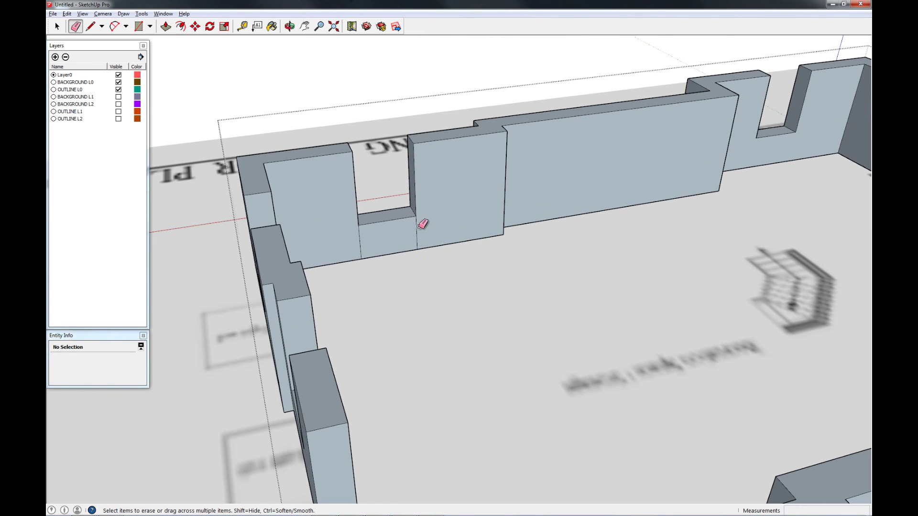
left_click_drag(352, 245, 377, 243)
scroll(449, 264, "down", 4)
Erase the vertical seam edges beneath the windows on the inner face of the three-window wall.
mouse_move(454, 277)
middle_mouse_down()
mouse_move(262, 260)
mouse_move(486, 284)
mouse_move(372, 239)
middle_mouse_up()
scroll(486, 284, "up", 3)
scroll(496, 277, "up", 4)
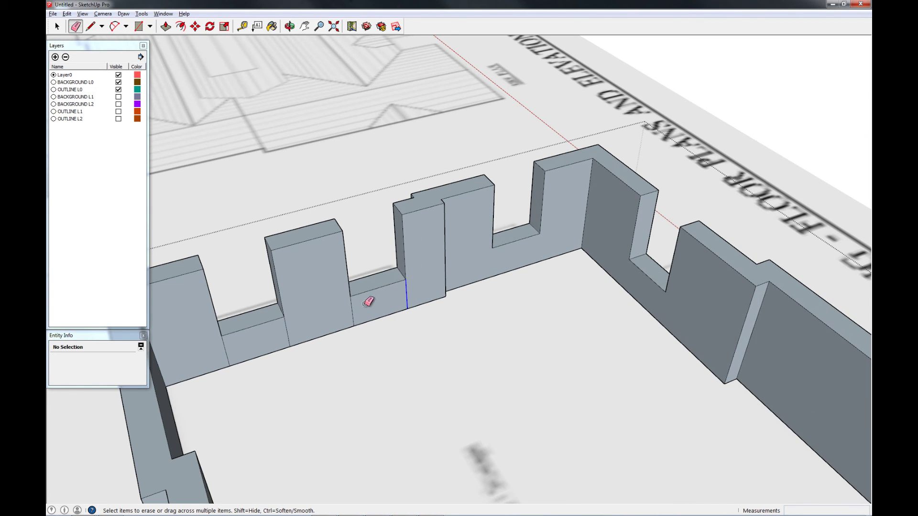
left_click_drag(368, 301, 256, 340)
left_click_drag(218, 354, 216, 355)
scroll(451, 250, "down", 5)
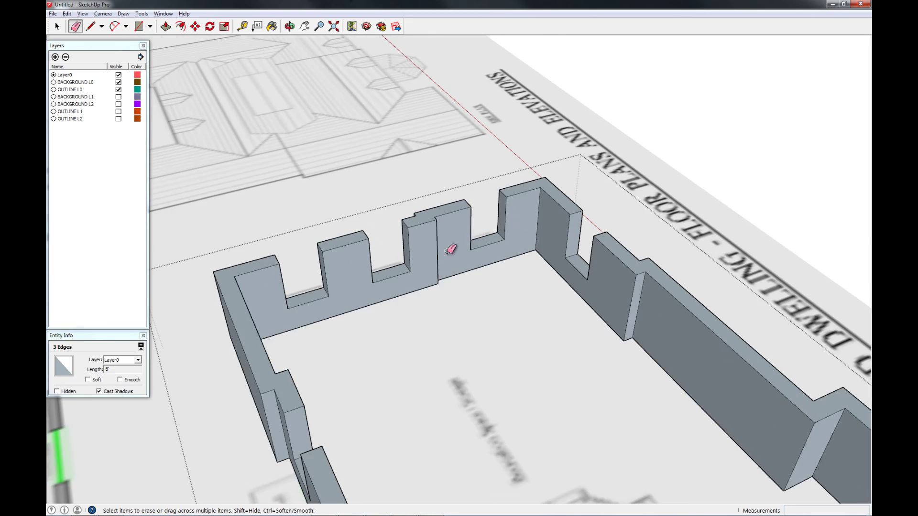
Erase the remaining seam edges beneath the windows on the inner faces of the rear and chimney-side walls.
mouse_move(549, 330)
middle_mouse_down()
mouse_move(526, 354)
mouse_move(428, 279)
middle_mouse_up()
scroll(431, 275, "up", 4)
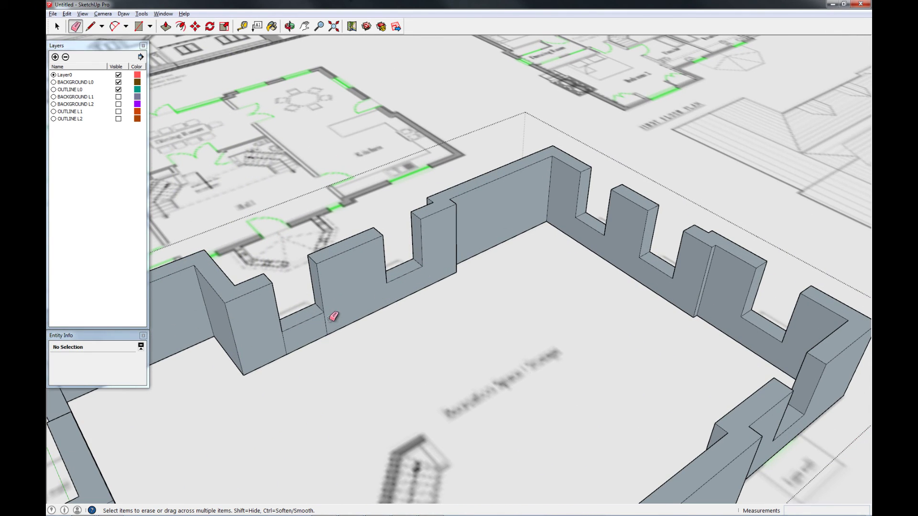
scroll(306, 337, "down", 5)
middle_click_drag(406, 378, 168, 341, "shift")
middle_click_drag(425, 286, 353, 299)
scroll(369, 243, "up", 5)
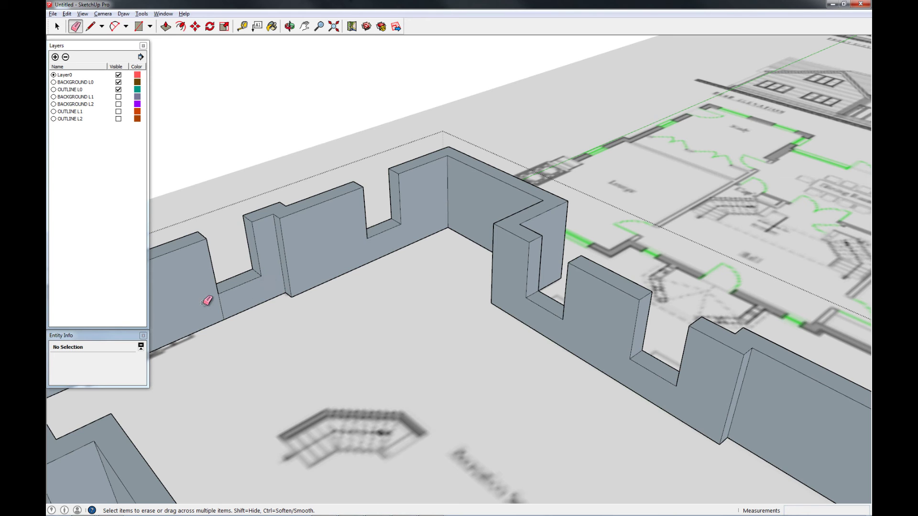
scroll(348, 260, "down", 5)
middle_click_drag(348, 260, 479, 361)
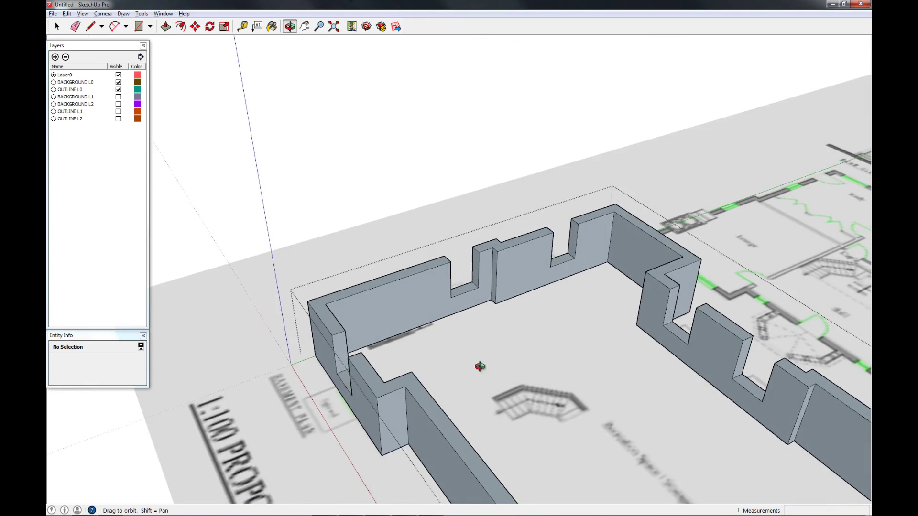
Examine the basement walls from all sides for leftover seam edges beneath the window openings.
scroll(214, 384, "up", 5)
middle_click_drag(216, 384, 359, 259, "shift")
scroll(371, 270, "down", 3)
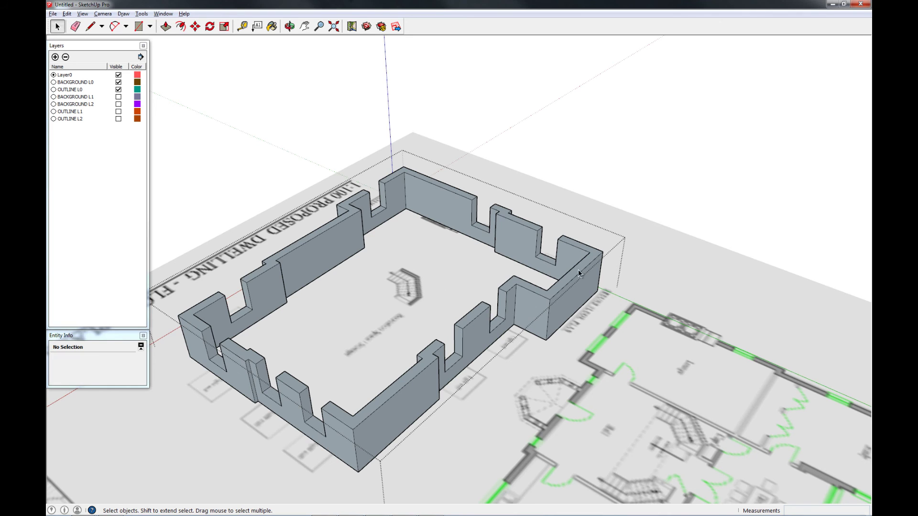
scroll(236, 212, "up", 2)
scroll(268, 254, "up", 4)
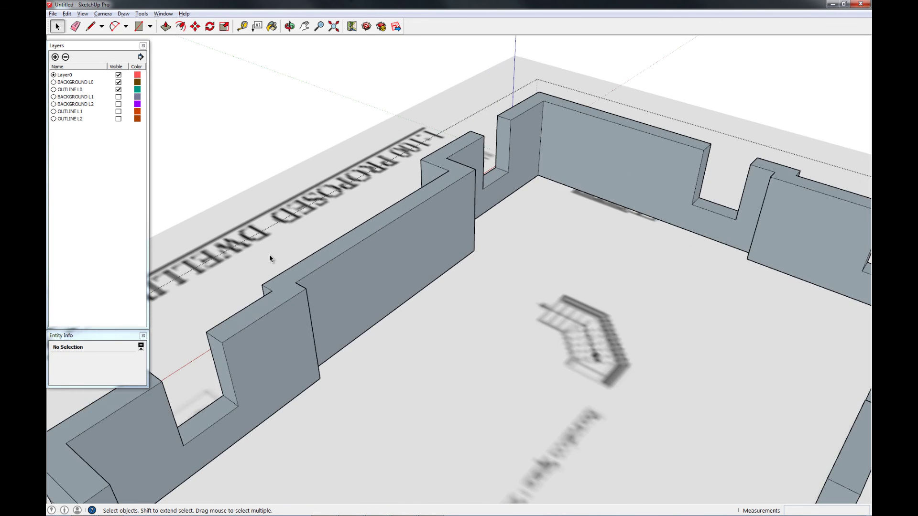
middle_click_drag(294, 321, 388, 261, "shift")
scroll(268, 241, "up", 1)
scroll(362, 232, "down", 4)
middle_click_drag(310, 260, 681, 221, "shift")
middle_click_drag(392, 184, 589, 243)
middle_click_drag(520, 285, 676, 254)
scroll(569, 265, "up", 5)
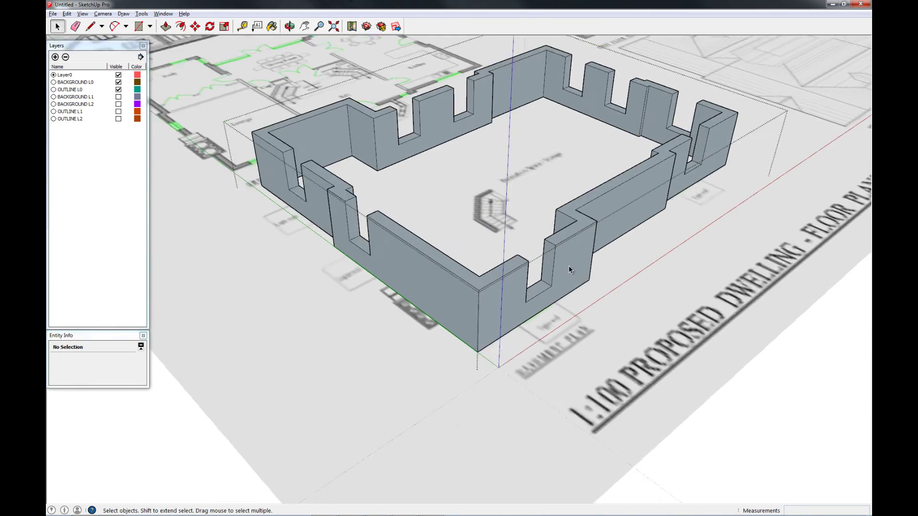
Draw 4' by 1' 6" rectangles across the tops of the two window openings in the front wall.
middle_click_drag(567, 268, 528, 254)
key("r")
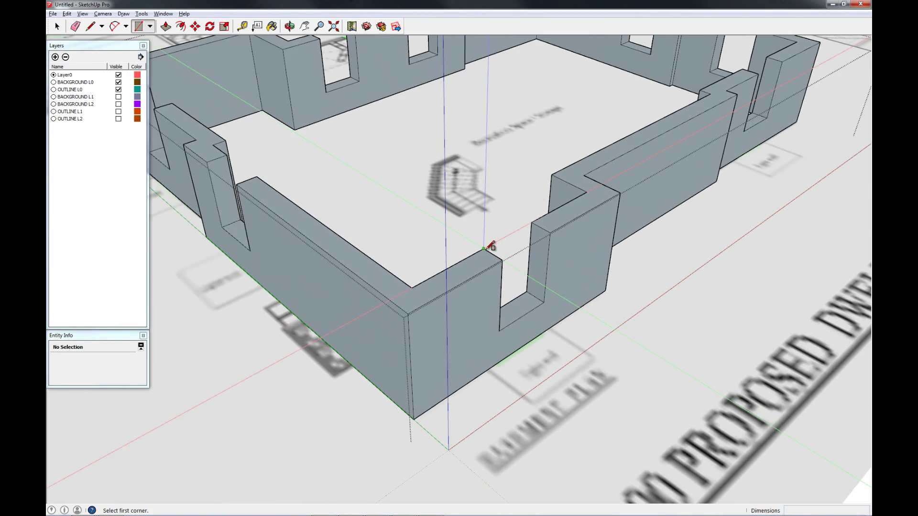
left_click(484, 248)
left_click(551, 232)
middle_click_drag(623, 166, 572, 231)
left_click(550, 223)
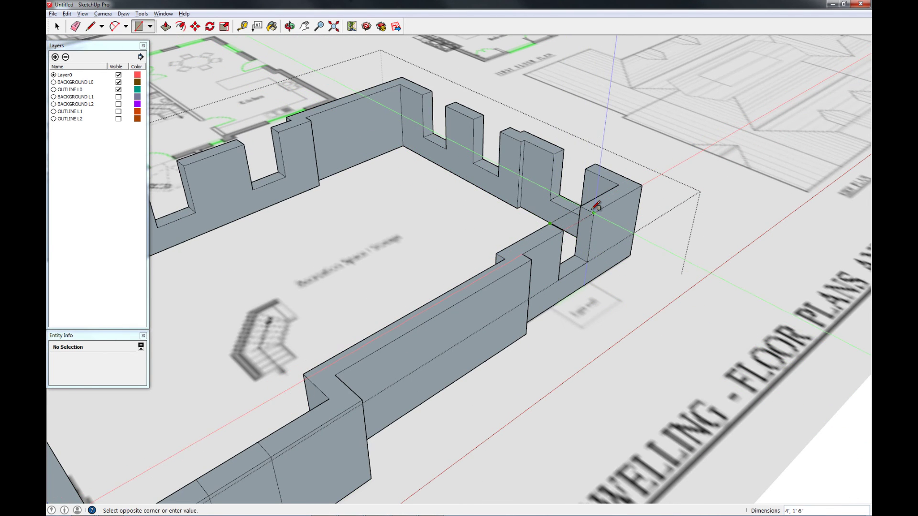
left_click(593, 213)
Draw 4' by 1' 6" rectangles across the tops of the three openings in the three-window end wall.
left_click(594, 166)
left_click(566, 148)
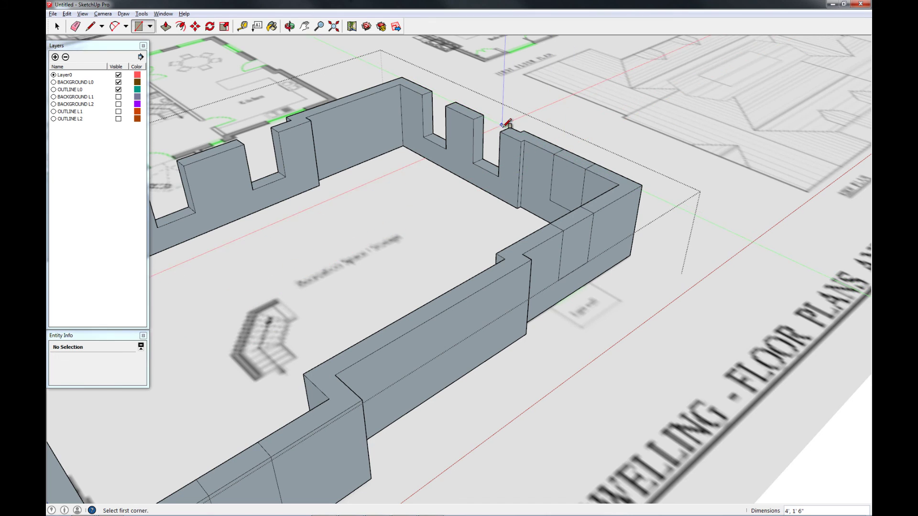
left_click(505, 131)
left_click(484, 116)
left_click(432, 91)
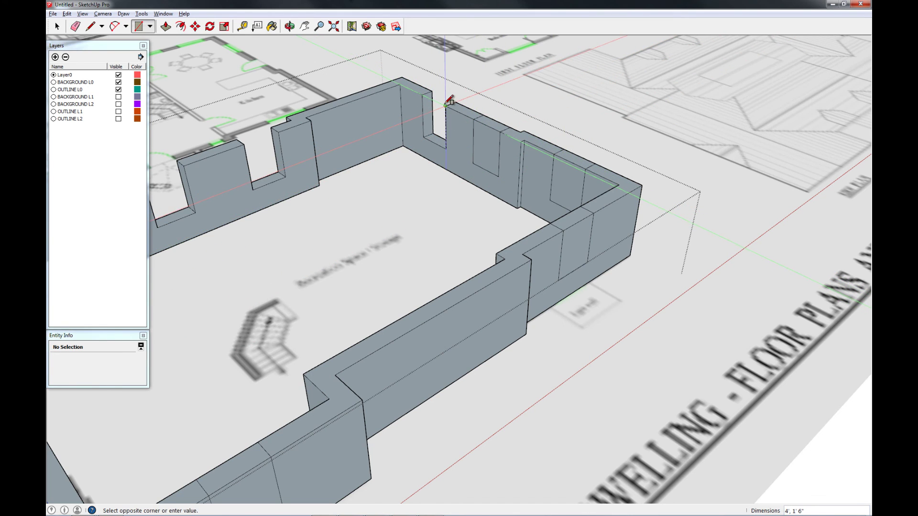
left_click(445, 105)
Draw rectangles across the tops of the two window openings in the rear wall.
left_click(270, 127)
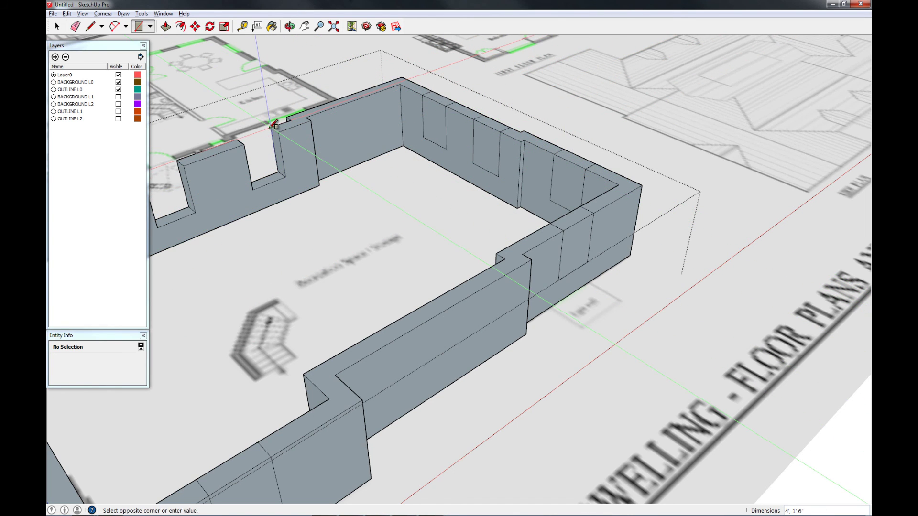
middle_click_drag(240, 148, 352, 123)
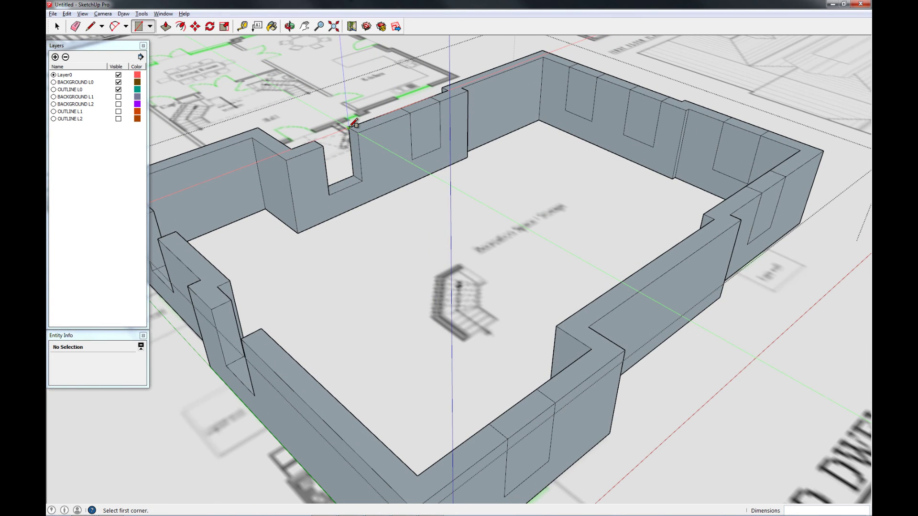
left_click(324, 147)
middle_click_drag(247, 236, 403, 232, "shift")
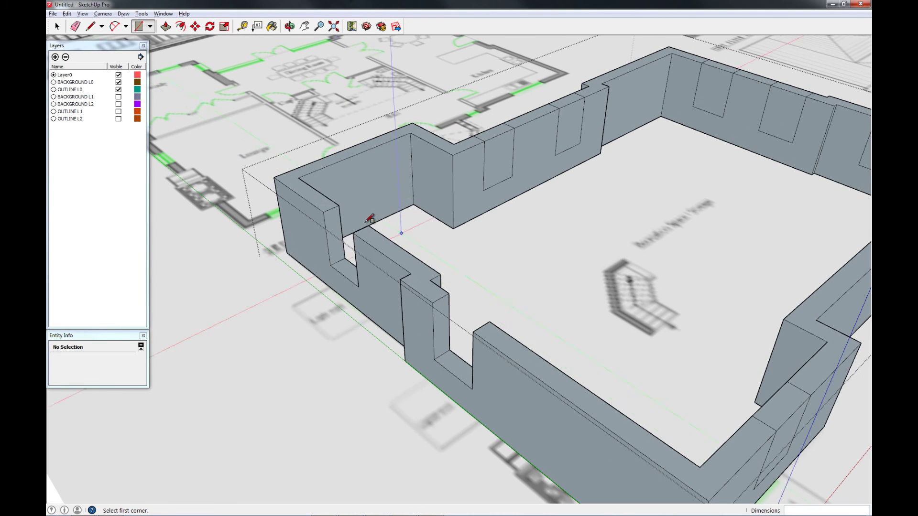
left_click(321, 204)
left_click(369, 223)
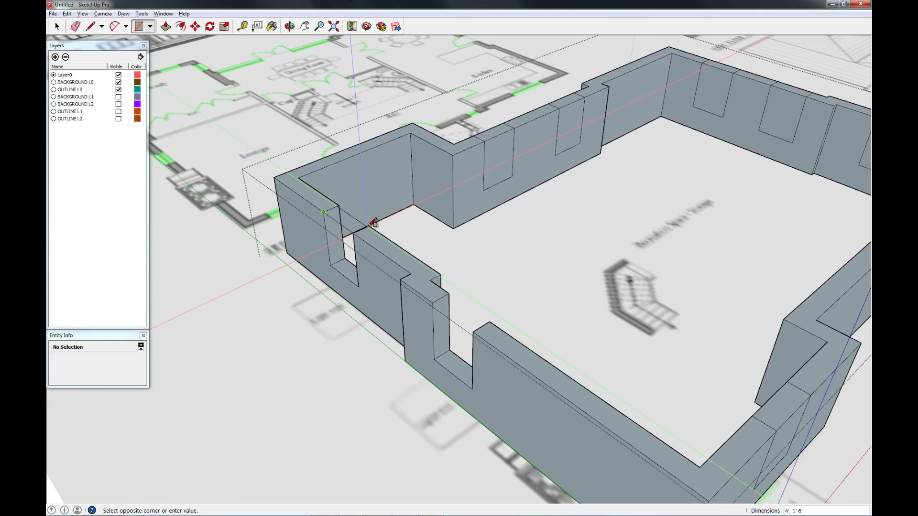
key("ctrl+z")
Draw 4' by 1' 6" rectangles across the tops of the two window openings in the chimney-side wall.
left_click(323, 212)
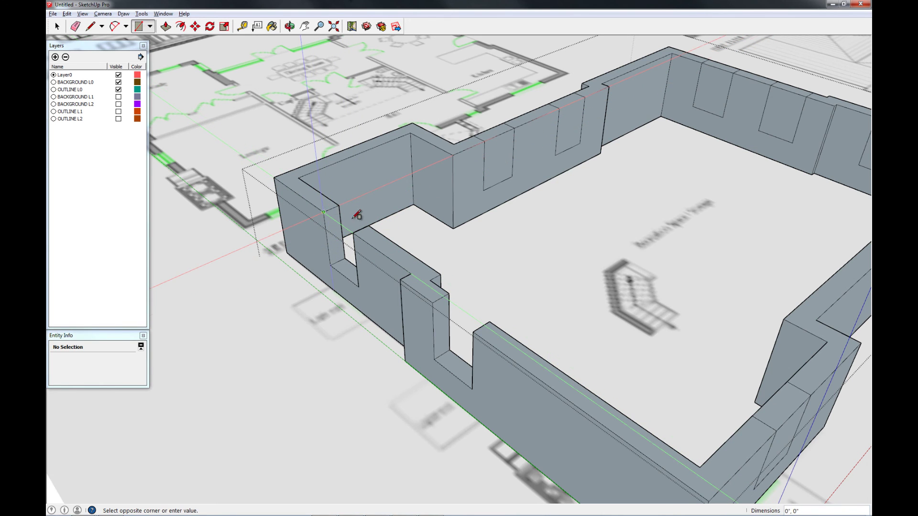
left_click(373, 225)
middle_click_drag(373, 225, 377, 253)
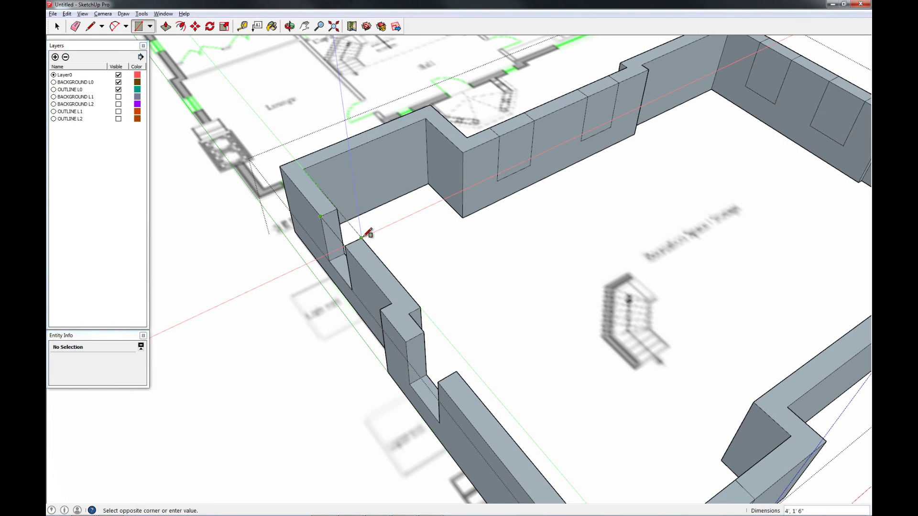
left_click(415, 335)
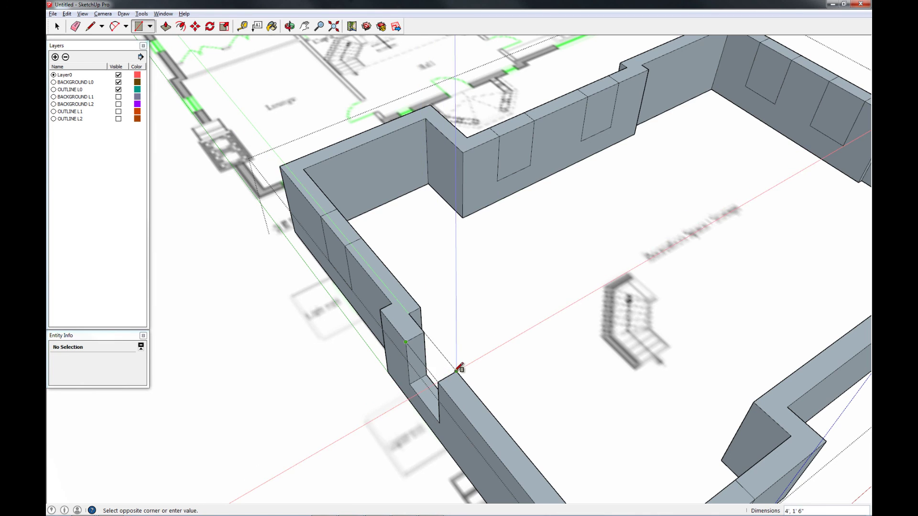
left_click(453, 360)
Delete the large top face covering the basement's interior between the walls.
key("space")
scroll(481, 278, "down", 5)
left_click(500, 266)
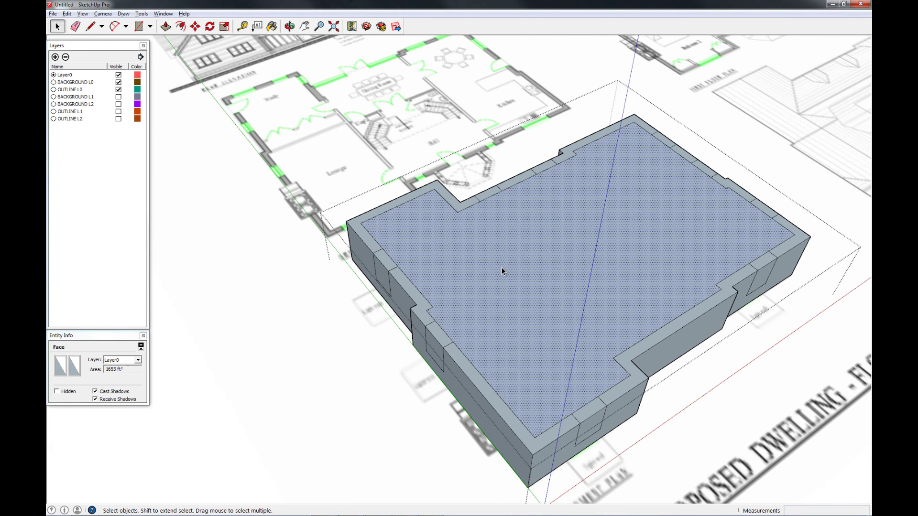
key("Delete")
Delete the outer and inner faces filling the two windows in the chimney-side wall to open them.
mouse_move(501, 271)
middle_mouse_down()
mouse_move(498, 287)
mouse_move(498, 269)
middle_mouse_up()
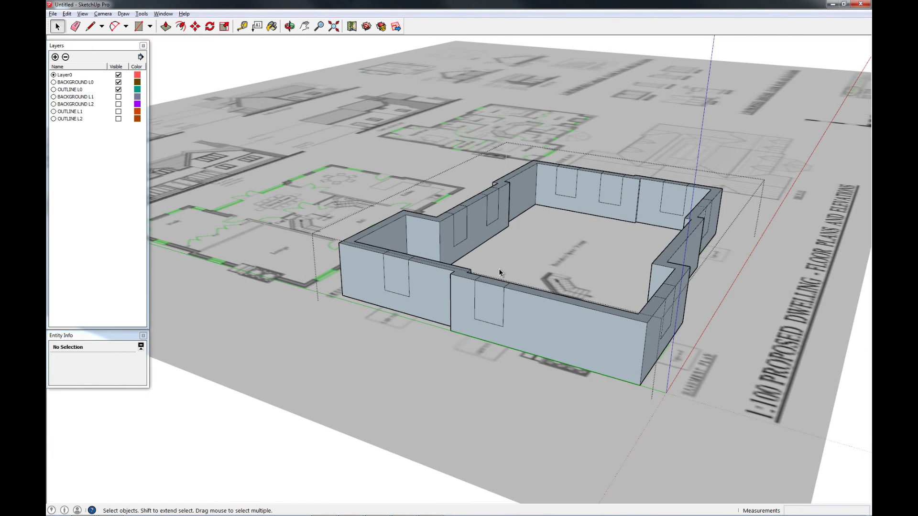
key("Delete")
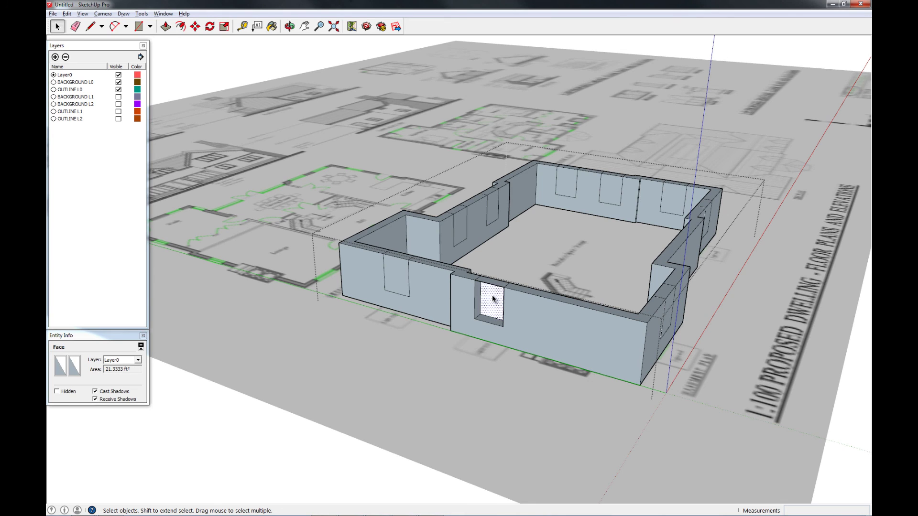
left_click(399, 275)
key("Delete")
key("Delete")
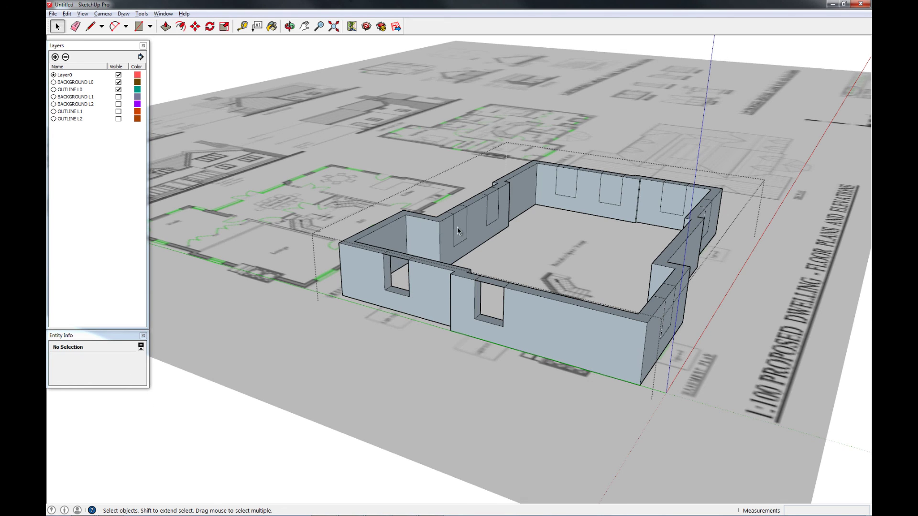
Delete the faces filling the two windows in the wall facing the ground floor plan to open them.
left_click(490, 209)
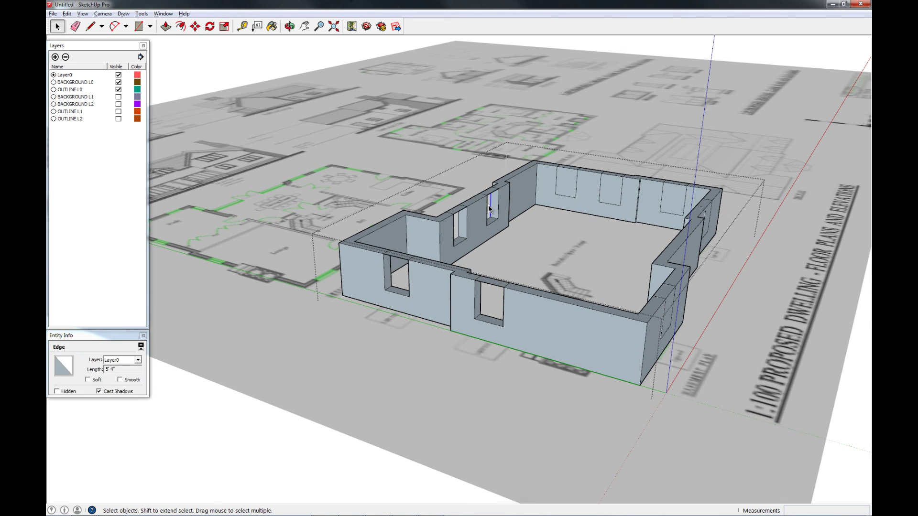
middle_click_drag(483, 213, 478, 233)
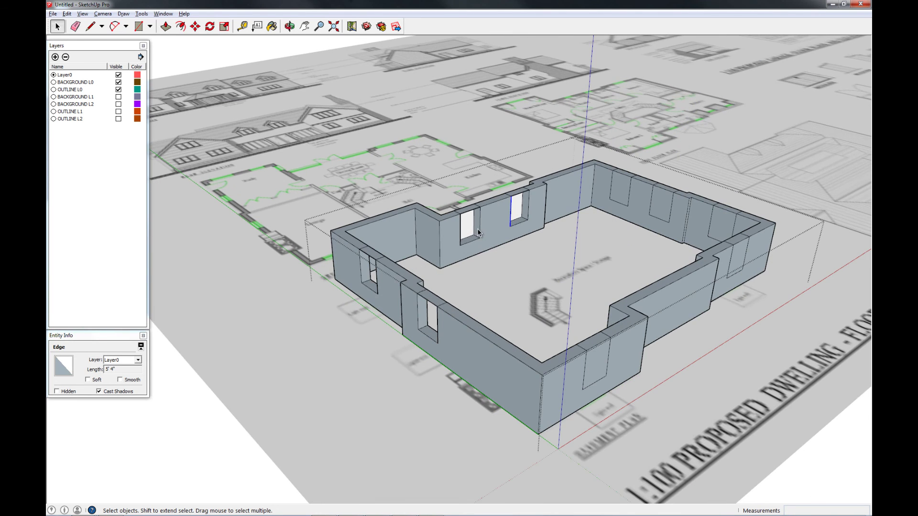
left_click(516, 206, "shift")
key("Delete")
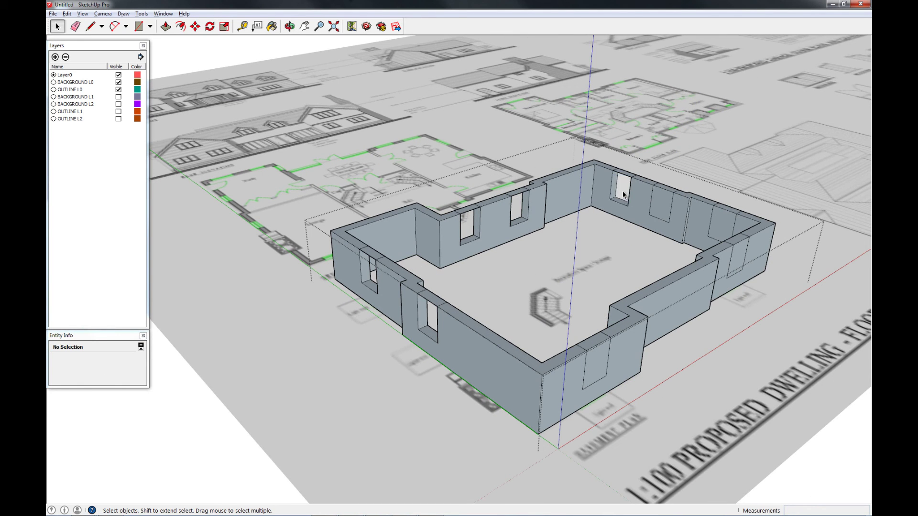
Delete the faces filling the three windows in the wall opposite the chimney side.
left_click(623, 195)
key("Delete")
left_click(659, 207)
key("Delete")
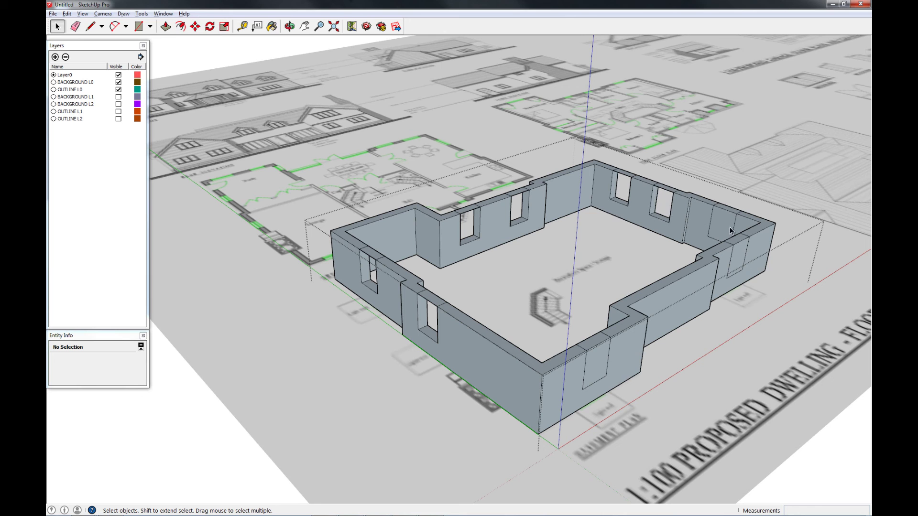
left_click(730, 231)
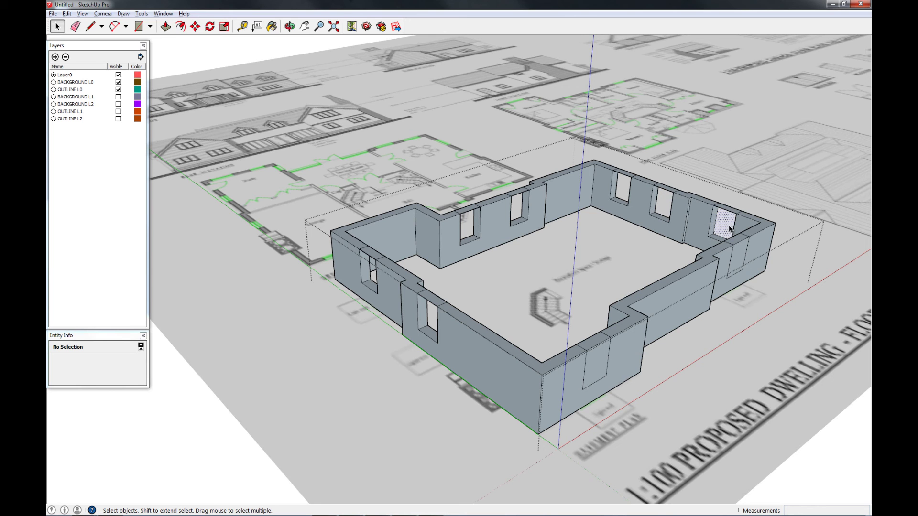
Delete the inner and outer faces filling the two windows in the wall facing the sheet title.
left_click(740, 255)
key("Delete")
middle_click_drag(739, 256, 614, 239)
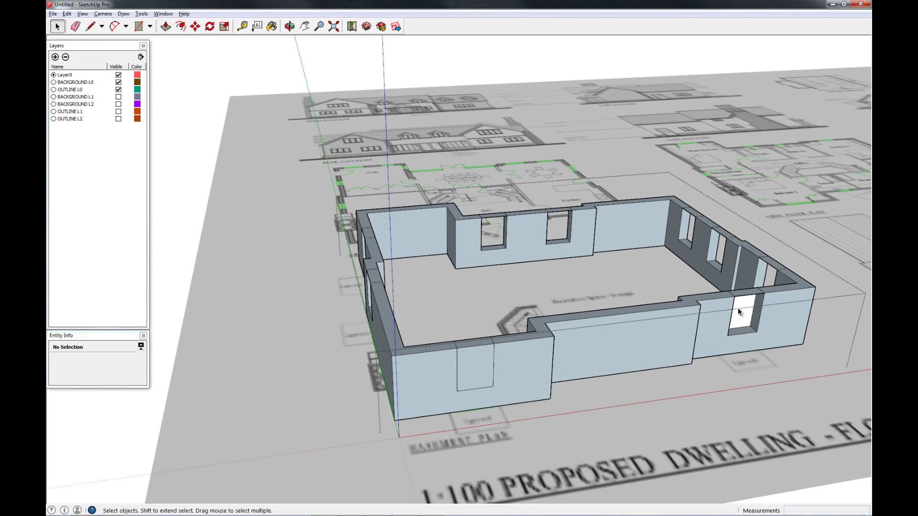
left_click(738, 310)
key("Delete")
left_click(481, 358)
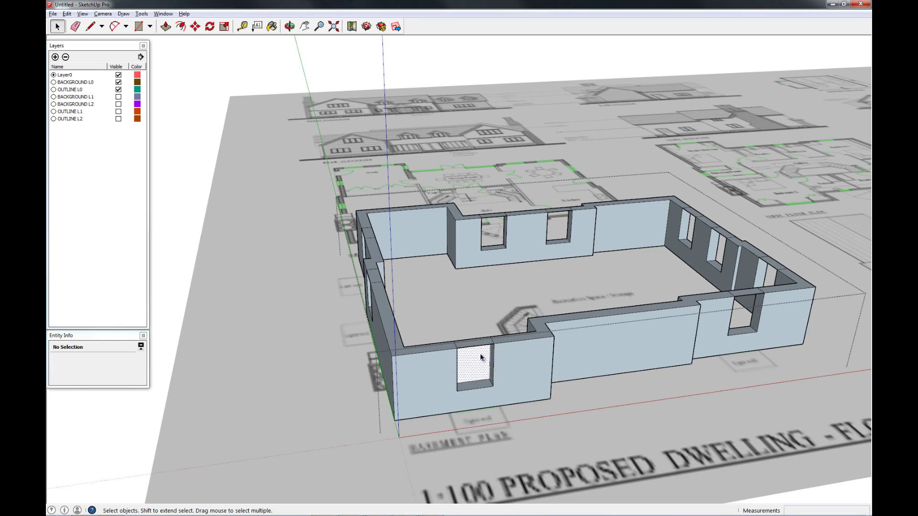
key("Delete")
Try a horizontal guide 48 inches above the sill of the chimney-side window nearest the ground floor plan.
middle_click_drag(628, 254, 595, 268)
key("p")
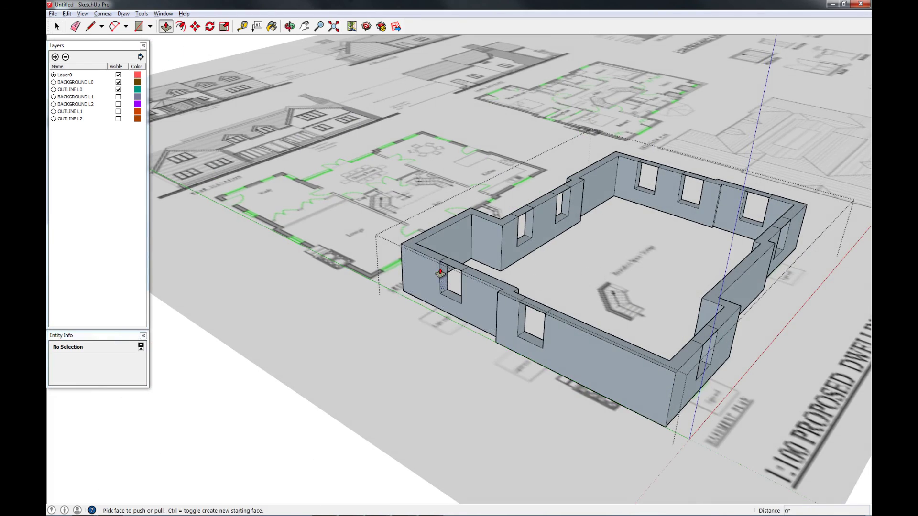
scroll(447, 278, "up", 6)
middle_click_drag(445, 276, 606, 242)
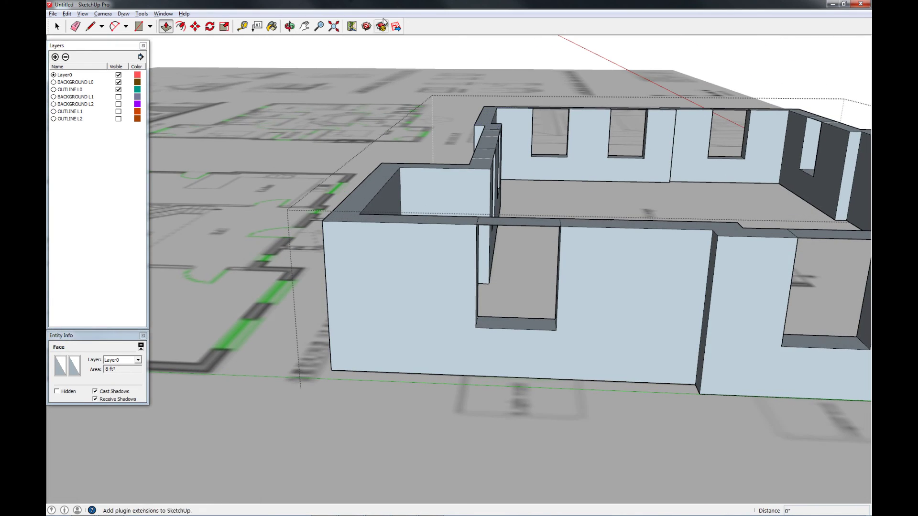
left_click(243, 27)
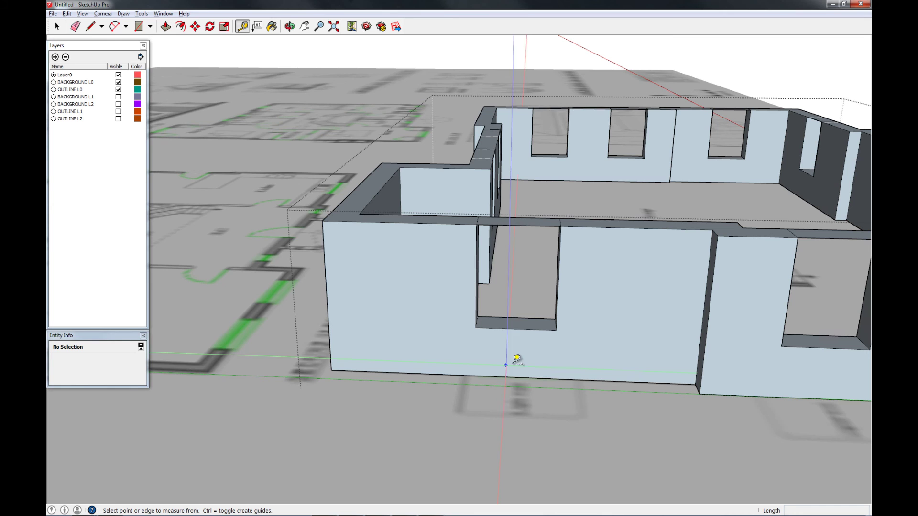
left_click(545, 329)
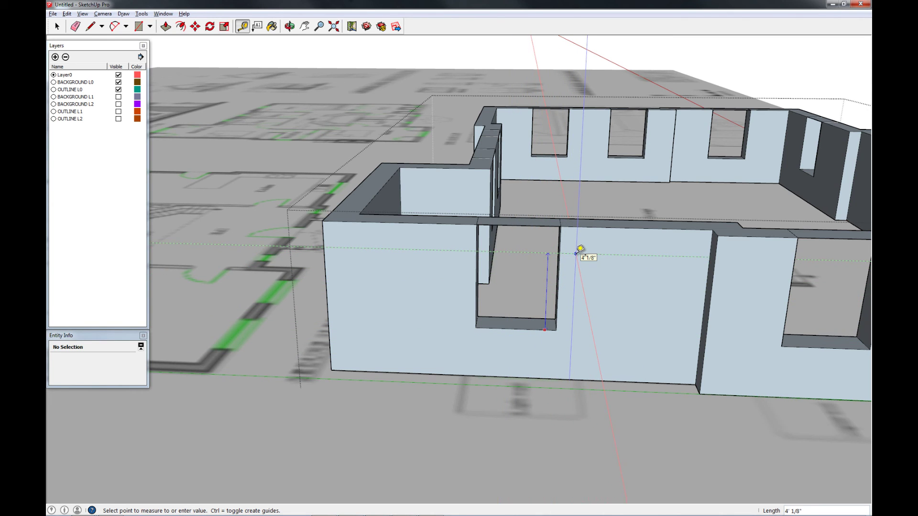
type("48")
key("Return")
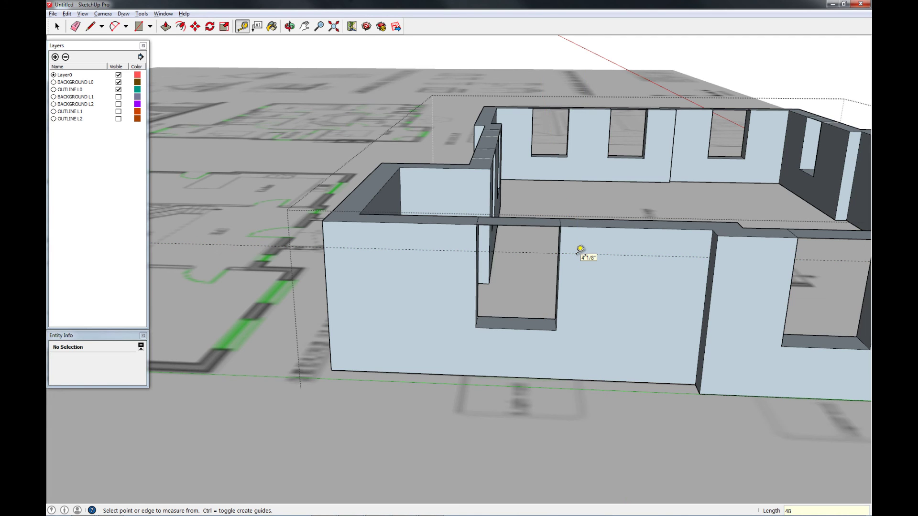
scroll(531, 261, "down", 2)
key("space")
middle_click_drag(538, 262, 547, 289)
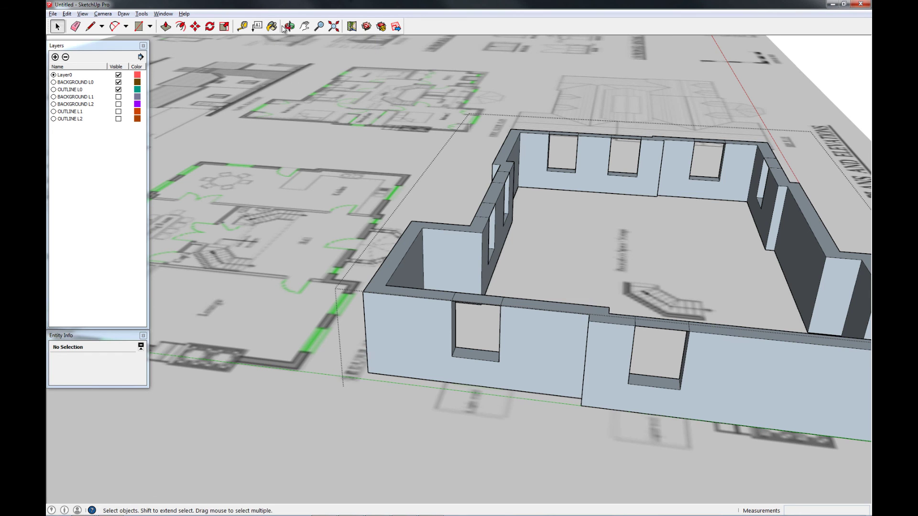
Try a guide 60 inches above the sill of the same chimney-side window.
left_click(242, 27)
middle_click_drag(508, 338, 695, 340)
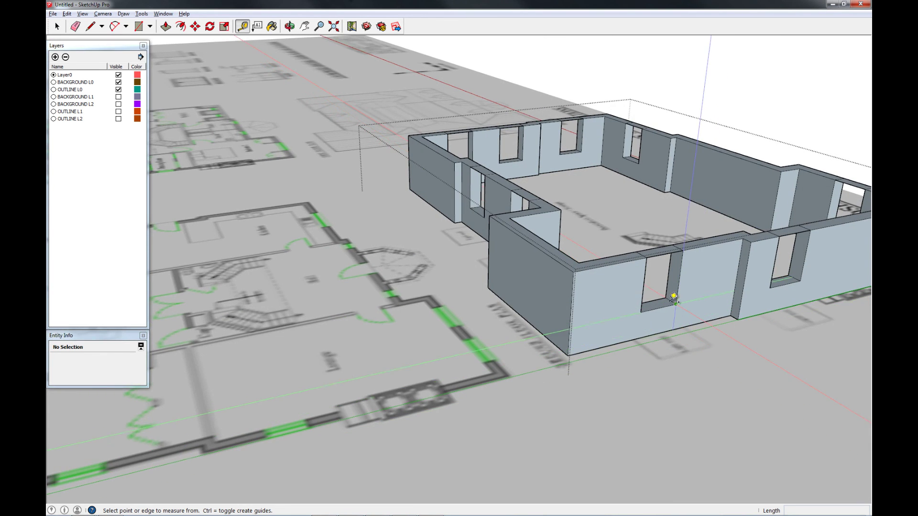
scroll(669, 308, "up", 3)
left_click(665, 309)
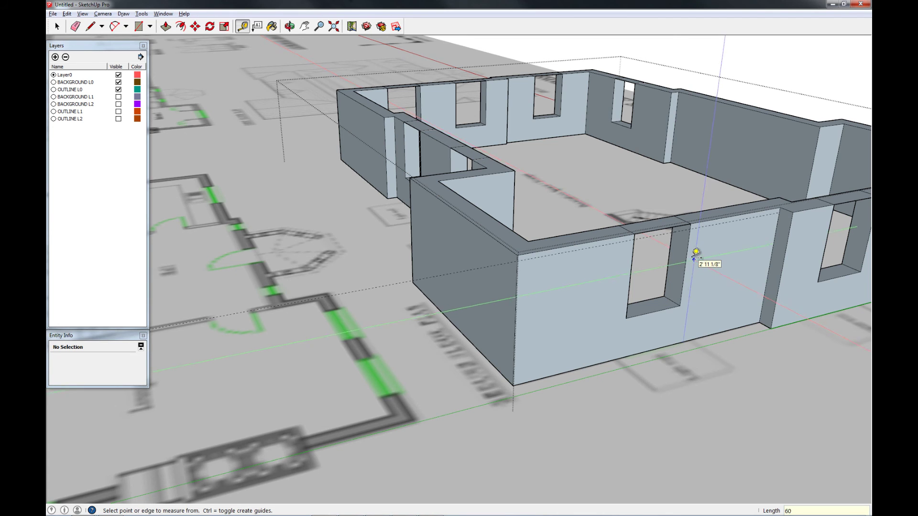
key("space")
middle_click_drag(698, 255, 706, 259)
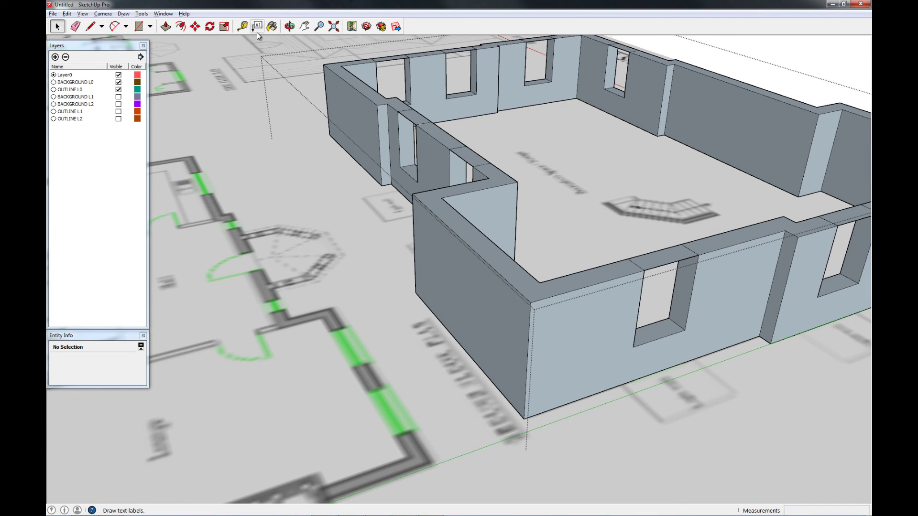
Place a horizontal guide 4'6 above the outer sill edge of the chimney-side window nearest the ground floor plan.
left_click(243, 27)
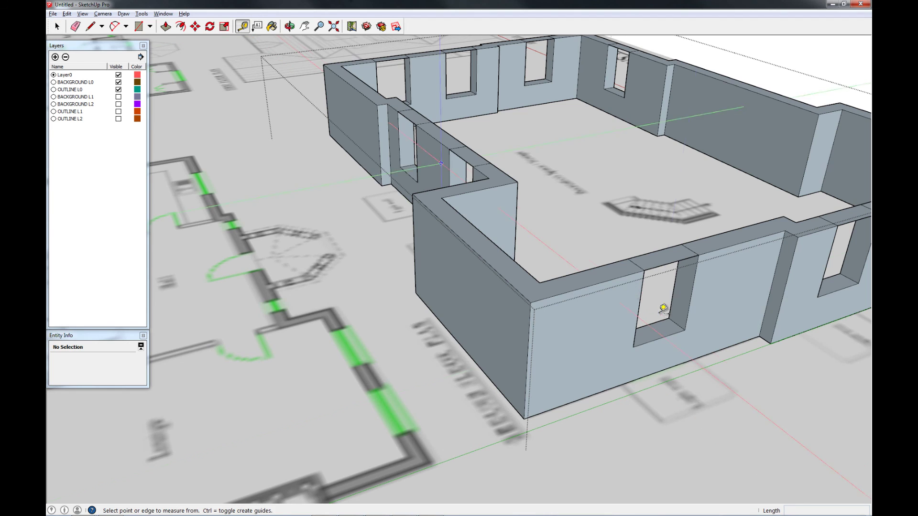
left_click(668, 335)
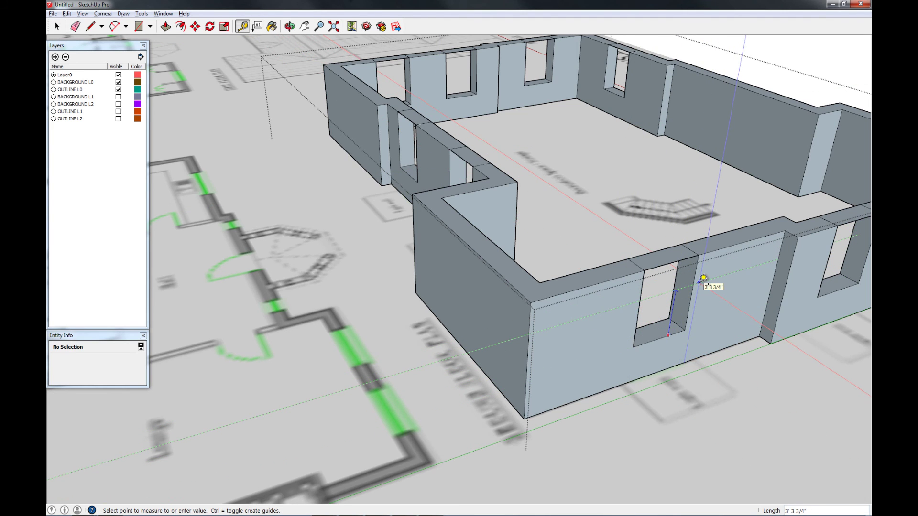
type("4'6")
key("Return")
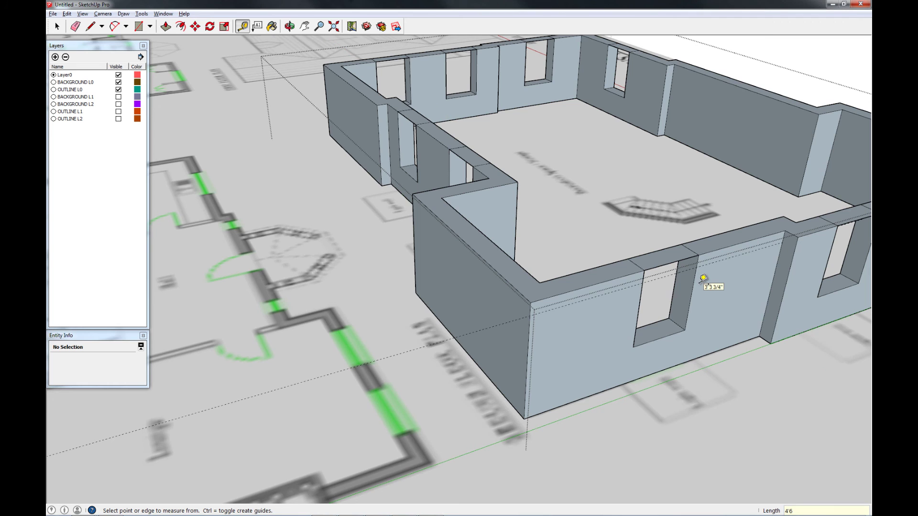
Push the rectangle on the wall top over that window down to the guide to form a lintel.
key("p")
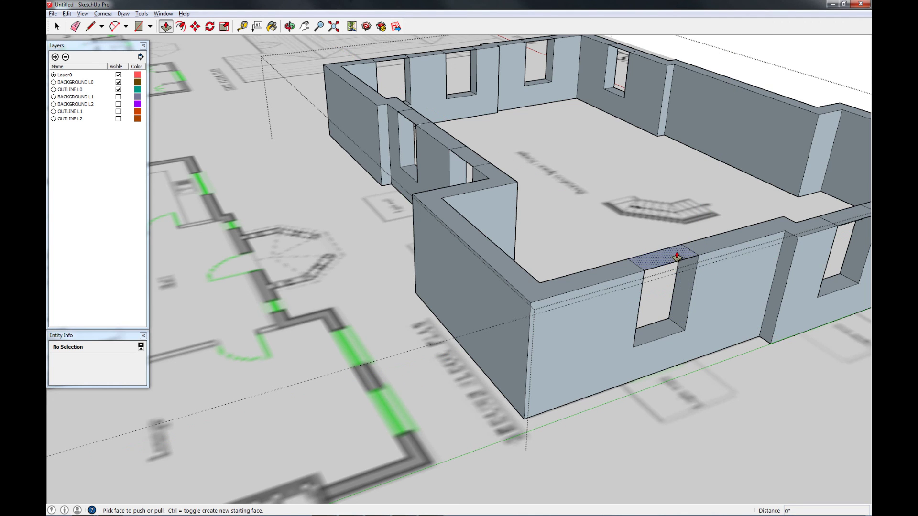
left_click_drag(690, 271, 697, 270)
key("space")
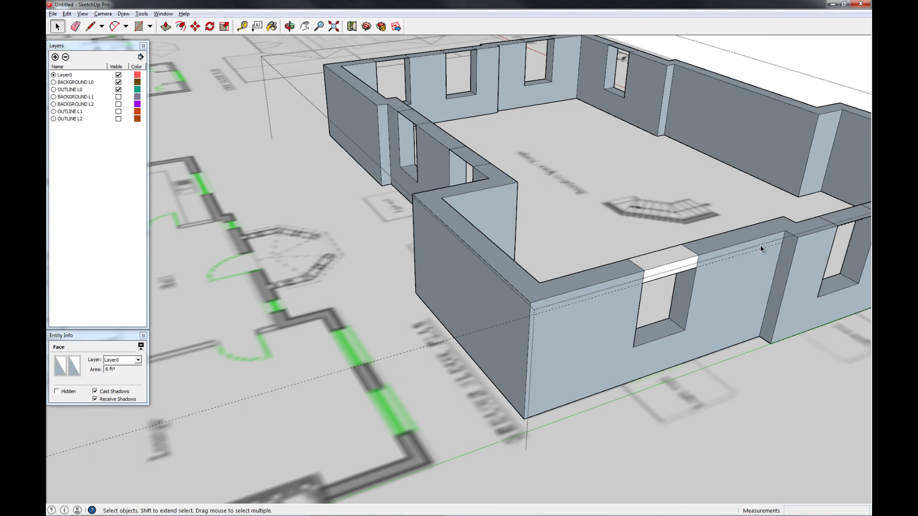
Repeat the same Push/Pull depth over the second chimney-side window and both windows in the wall facing the sheet title.
middle_click_drag(762, 243, 672, 216)
key("p")
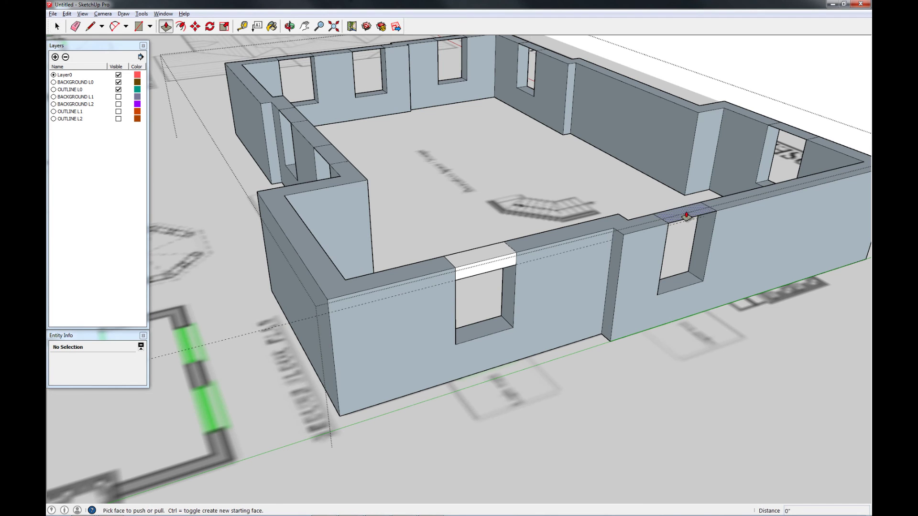
double_click(691, 216)
double_click(790, 130)
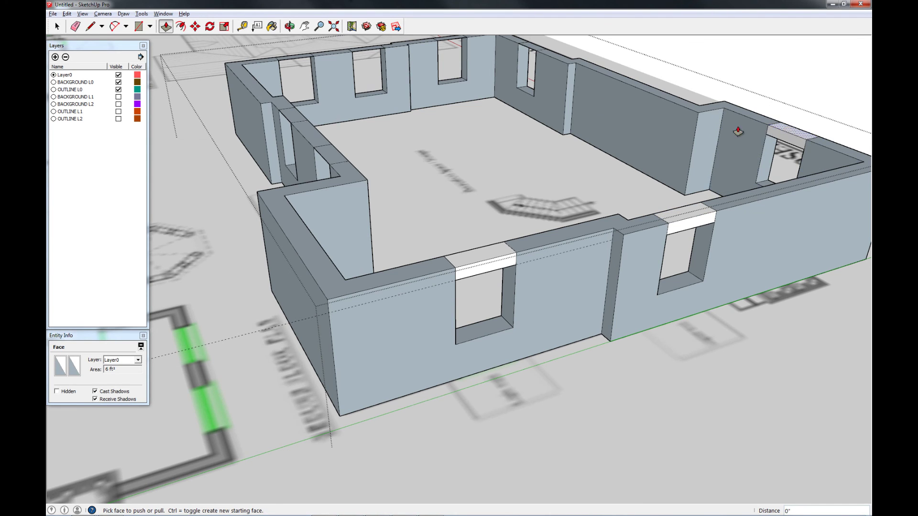
double_click(529, 47)
Repeat the lintel Push/Pull over the three windows opposite the chimney side and the two facing the ground floor plan.
middle_click_drag(466, 68, 504, 168)
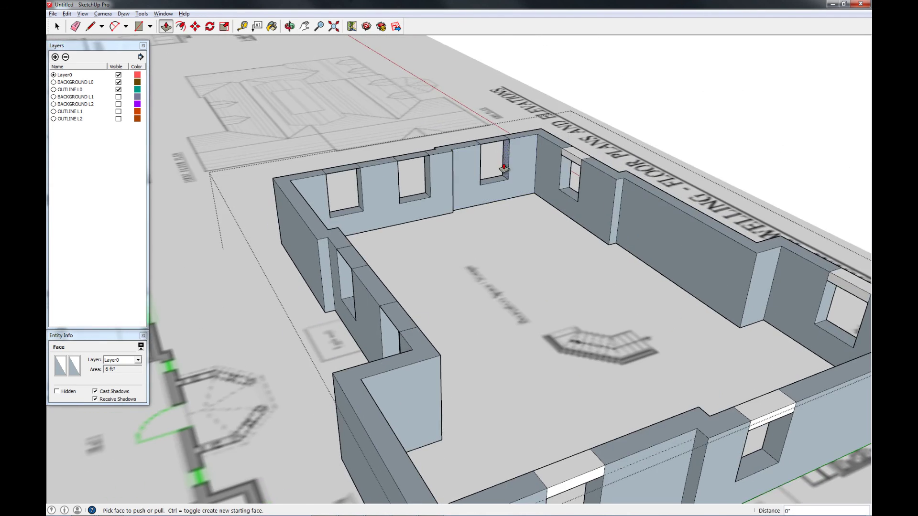
double_click(494, 143)
double_click(411, 160)
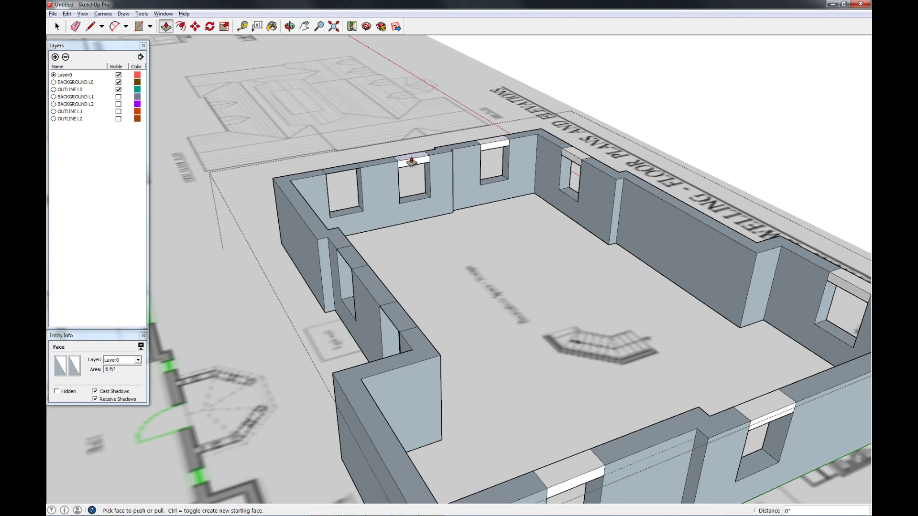
double_click(338, 173)
double_click(351, 268)
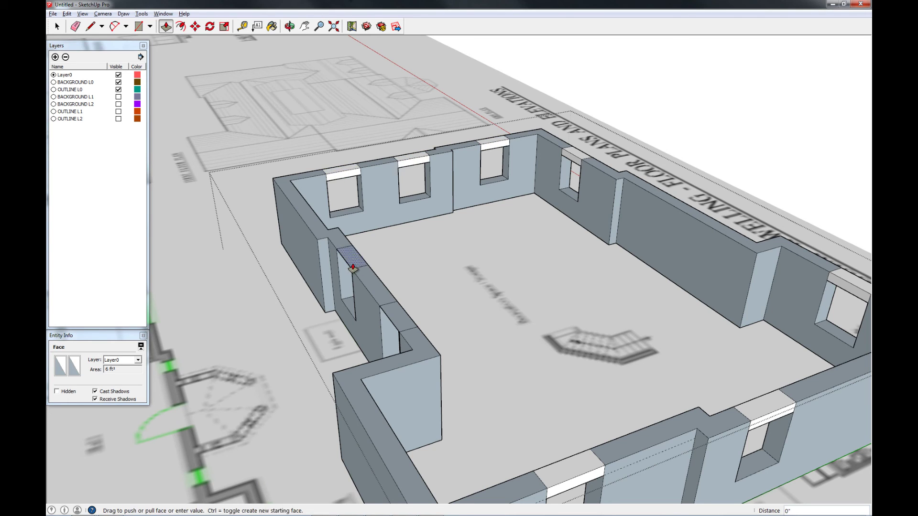
double_click(400, 325)
Erase the leftover lintel edges on the top, outside and inside of the chimney-side window nearest the ground floor plan.
middle_click_drag(427, 348, 406, 241, "shift")
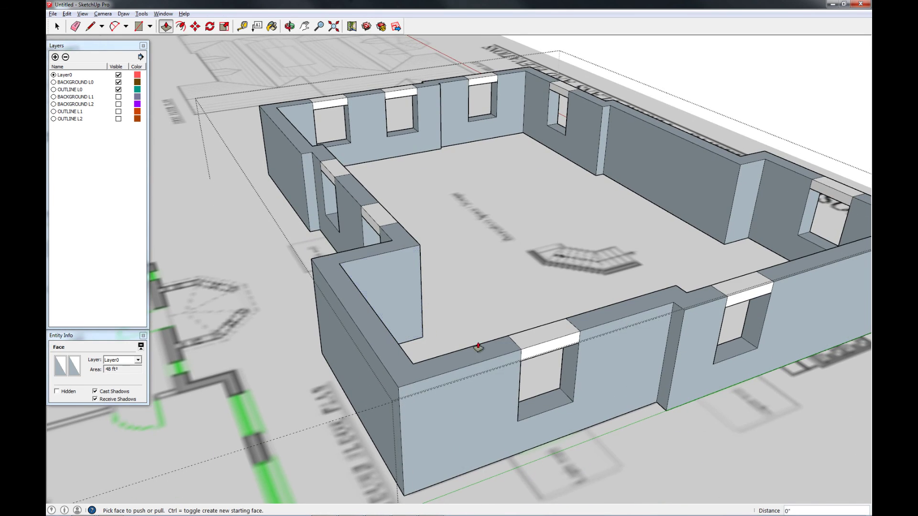
key("space")
scroll(528, 352, "up", 3)
key("e")
left_click(527, 352)
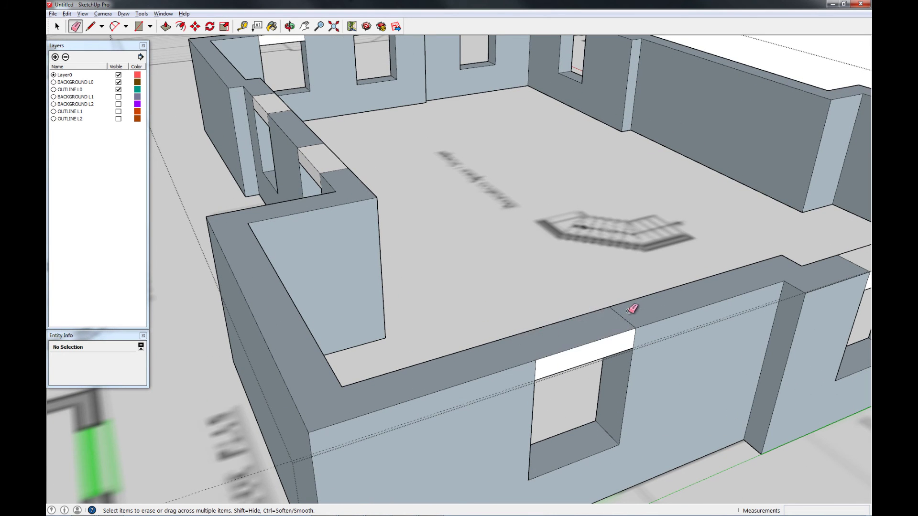
left_click(621, 342)
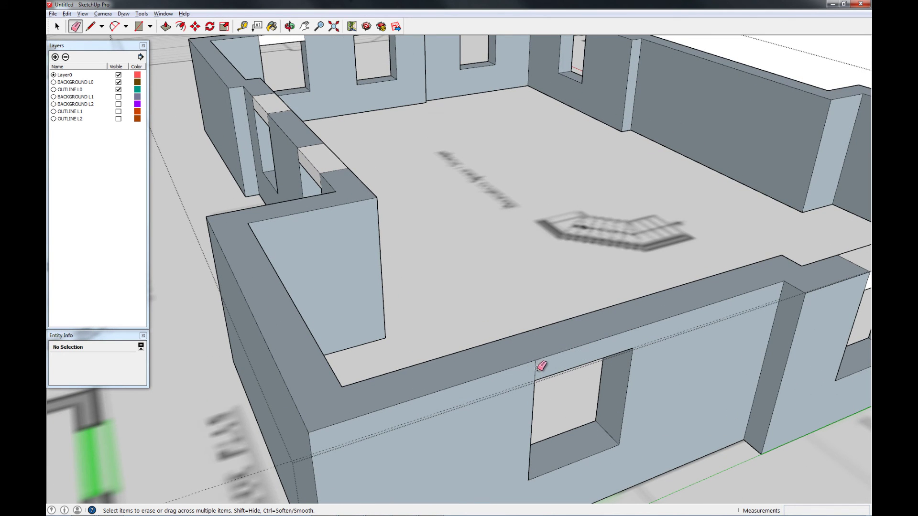
left_click(530, 370)
scroll(489, 333, "down", 3)
middle_click_drag(615, 277, 190, 332)
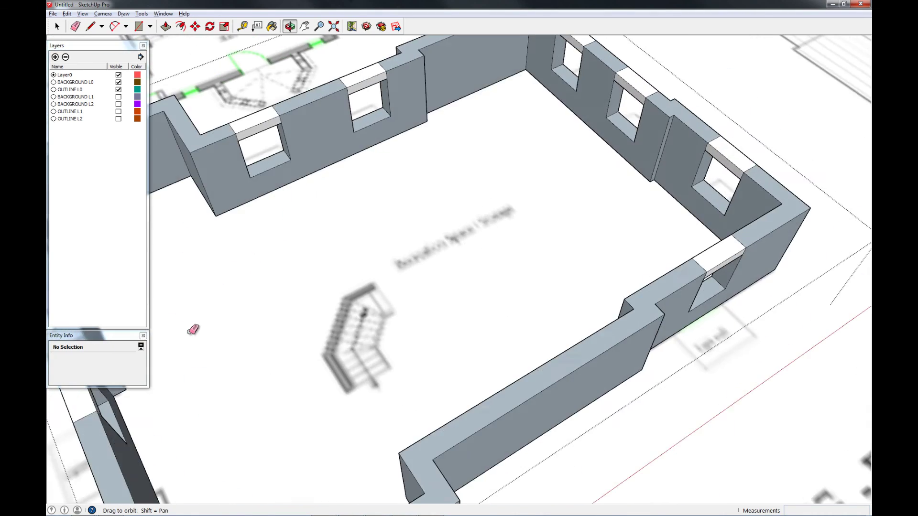
mouse_move(211, 263)
middle_mouse_down("shift")
mouse_move(498, 287)
mouse_move(225, 242)
mouse_move(160, 154)
middle_mouse_up("shift")
scroll(352, 148, "up", 5)
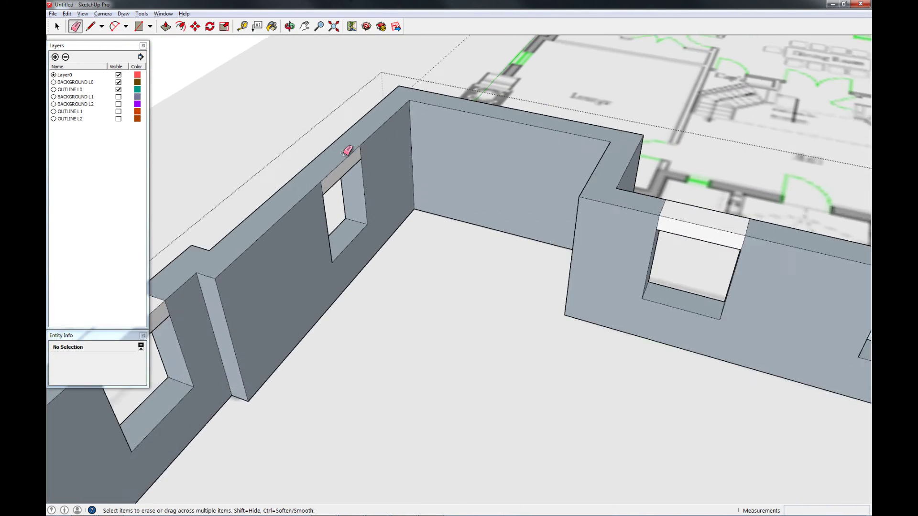
left_click(340, 177)
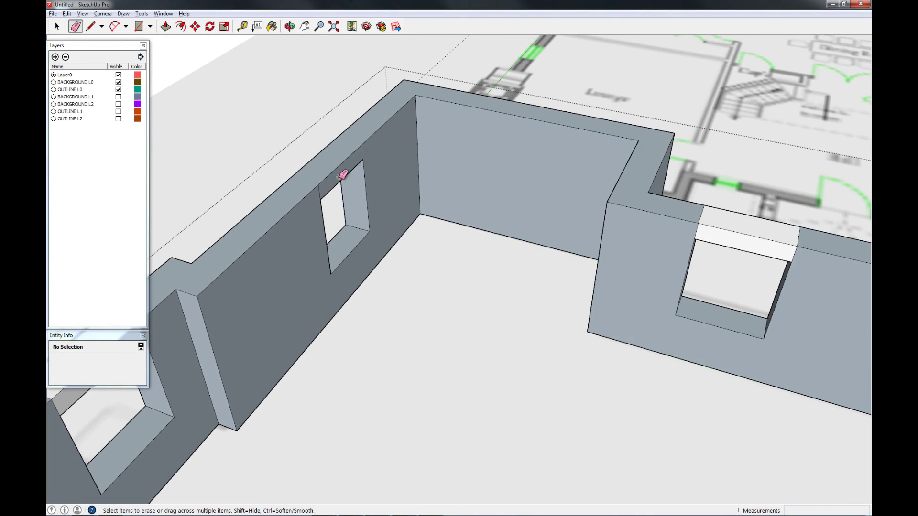
Erase the leftover lintel edges inside and outside the window nearest the chimney side in the wall facing the ground floor plan.
left_click(696, 219)
left_click(793, 252)
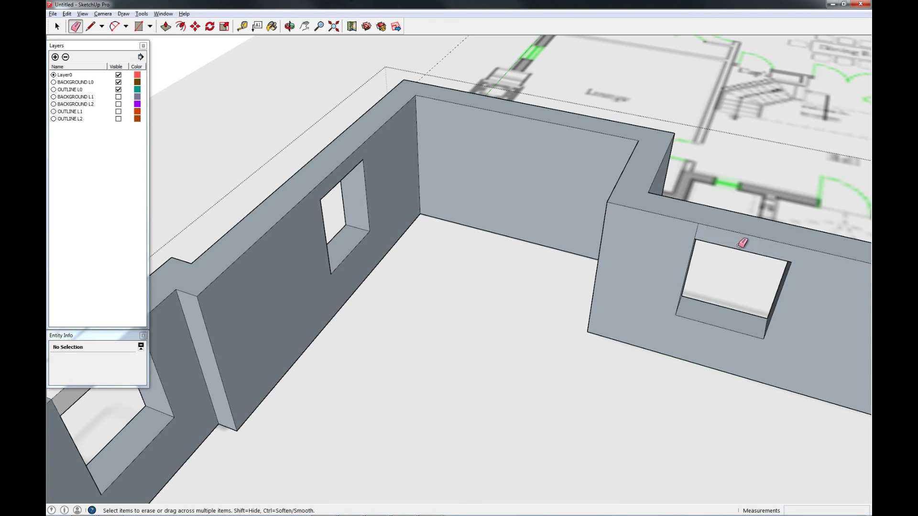
mouse_move(730, 233)
middle_mouse_down()
mouse_move(454, 257)
mouse_move(289, 217)
mouse_move(477, 205)
mouse_move(398, 191)
middle_mouse_up()
left_click(361, 209)
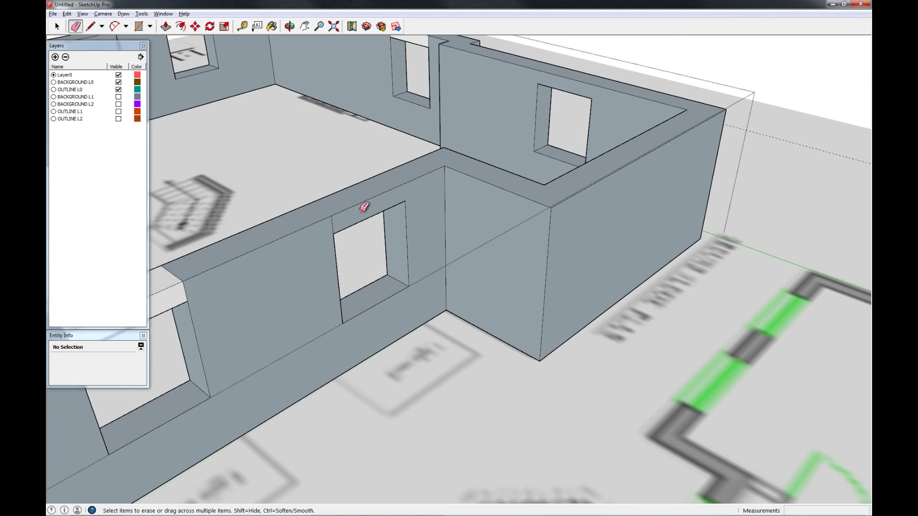
mouse_move(335, 220)
middle_mouse_down()
mouse_move(322, 231)
mouse_move(490, 244)
middle_mouse_up()
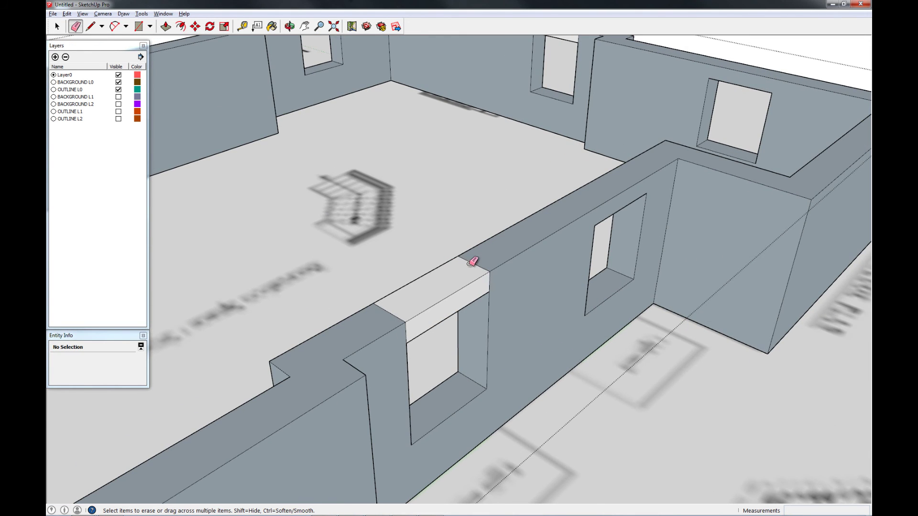
Erase the leftover lintel edges on the top, outside and inside of the other window in the wall facing the ground floor plan.
left_click(470, 263)
left_click(454, 301)
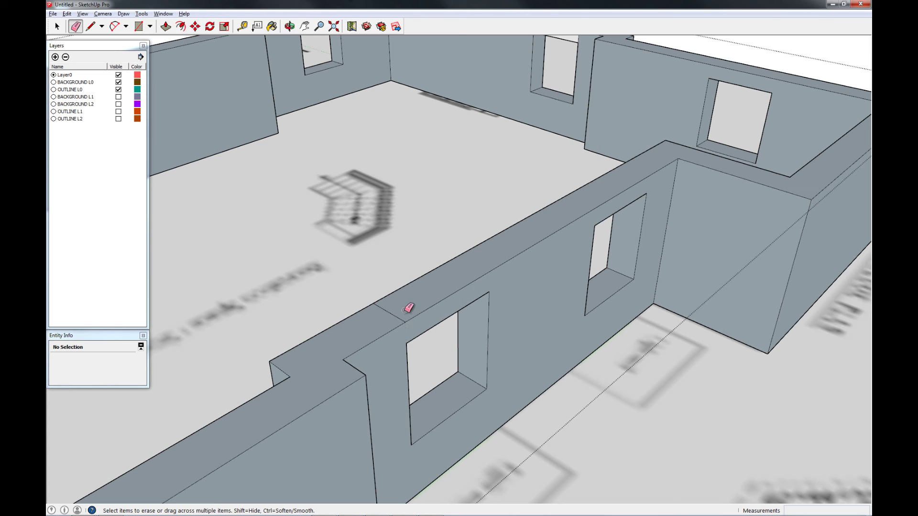
mouse_move(362, 323)
middle_mouse_down()
mouse_move(707, 308)
mouse_move(508, 303)
mouse_move(590, 273)
middle_mouse_up()
left_click(621, 260)
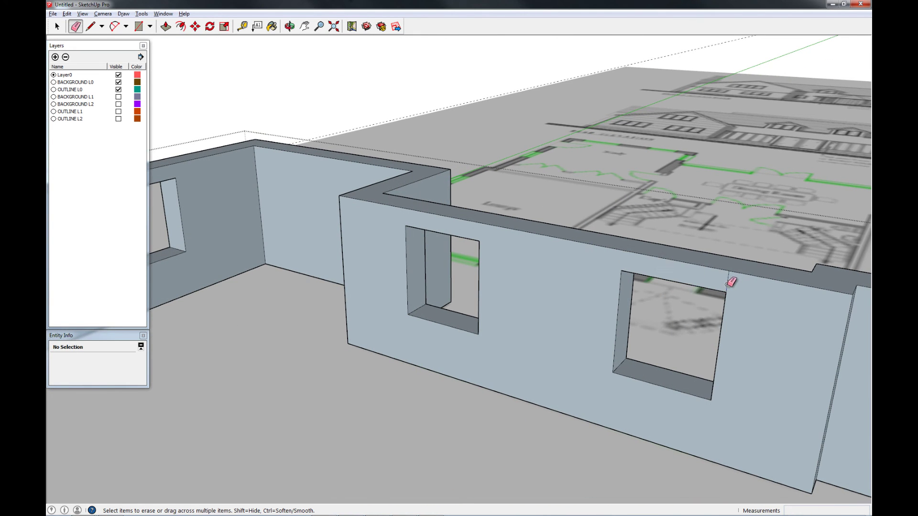
left_click(727, 285)
Erase the leftover top and outside lintel edges of the two windows nearest the ground floor plan in the wall opposite the chimney side.
scroll(556, 276, "down", 6)
middle_click_drag(650, 317, 540, 315, "shift")
scroll(655, 325, "up", 1)
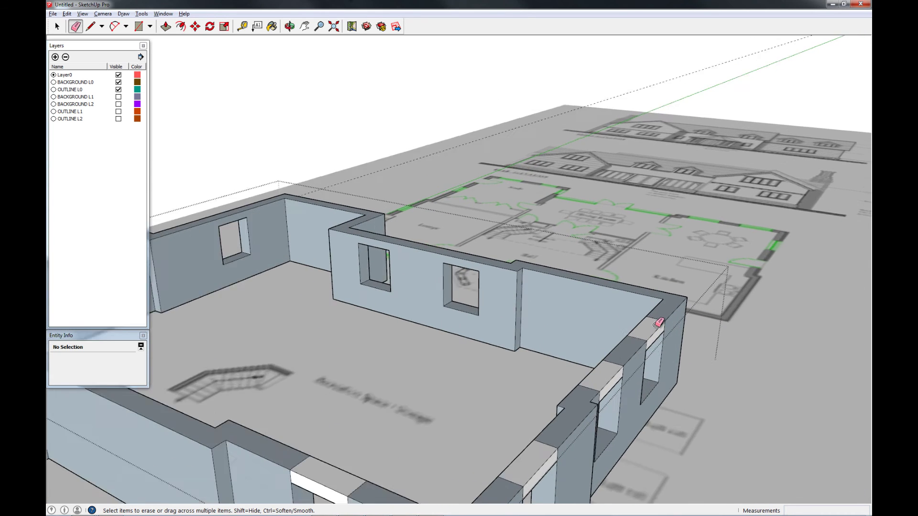
scroll(658, 323, "up", 2)
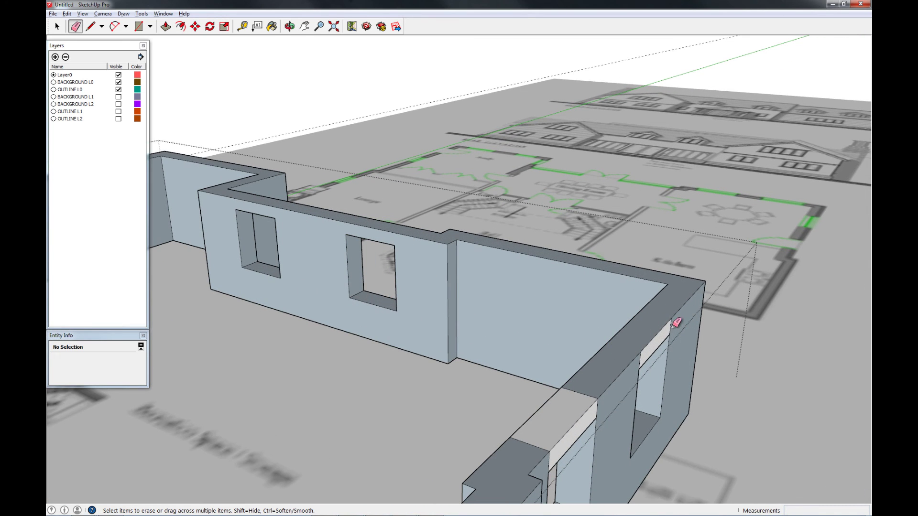
left_click(673, 325)
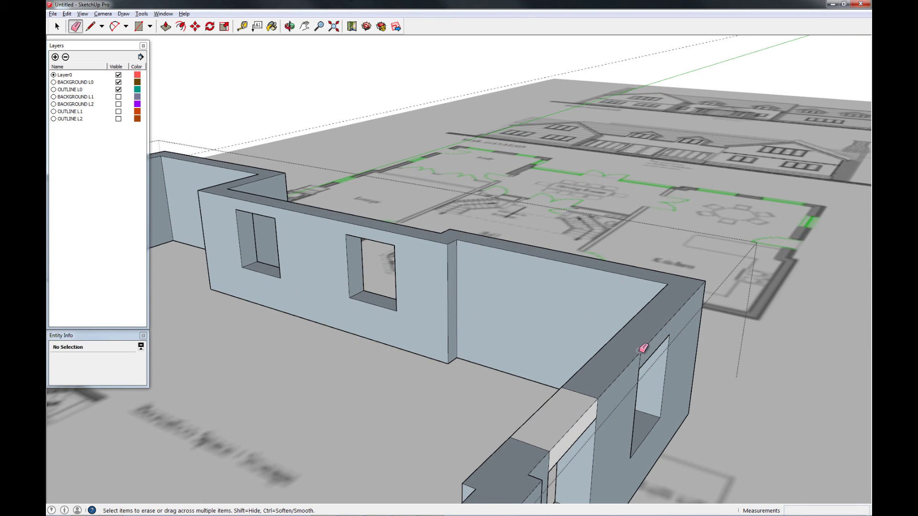
left_click(589, 397)
scroll(601, 421, "up", 2)
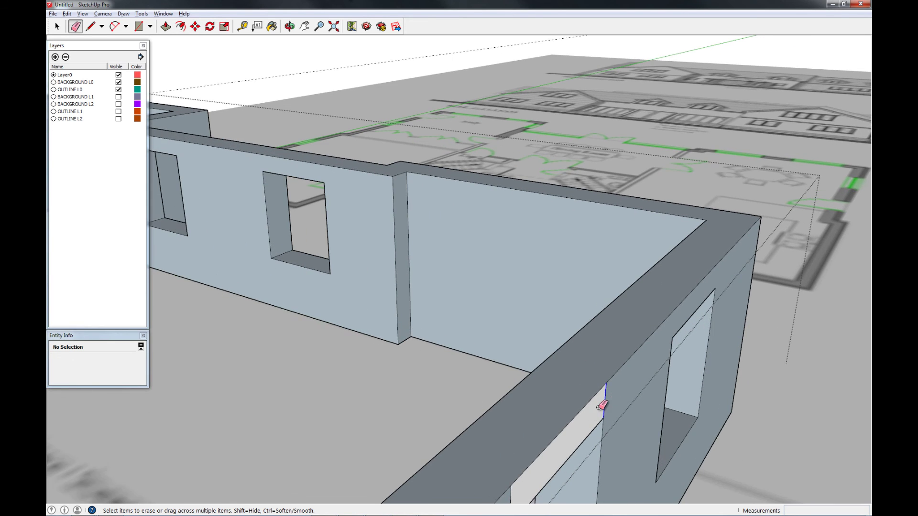
left_click(599, 409)
Erase the leftover lintel edges on the inside face above the same two windows opposite the chimney side.
mouse_move(648, 402)
middle_mouse_down()
mouse_move(490, 414)
mouse_move(347, 350)
mouse_move(504, 319)
mouse_move(731, 319)
mouse_move(712, 285)
mouse_move(736, 274)
middle_mouse_up()
left_click(446, 314)
scroll(731, 320, "up", 3)
mouse_move(736, 275)
middle_mouse_down("shift")
mouse_move(599, 245)
mouse_move(607, 260)
mouse_move(642, 219)
middle_mouse_up("shift")
left_click(627, 208)
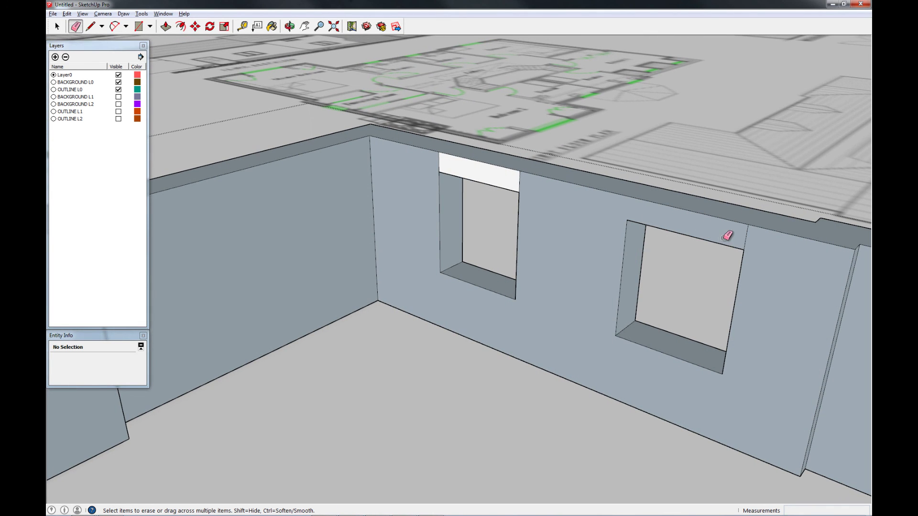
left_click(519, 184)
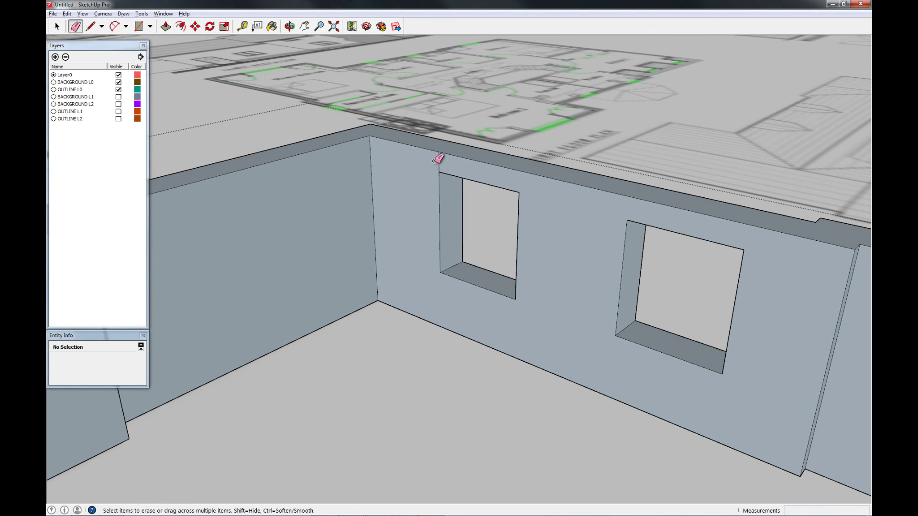
Erase the leftover inside, top and outside lintel edges of the third window opposite the chimney side, nearest the sheet title.
scroll(435, 165, "down", 5)
scroll(603, 268, "up", 5)
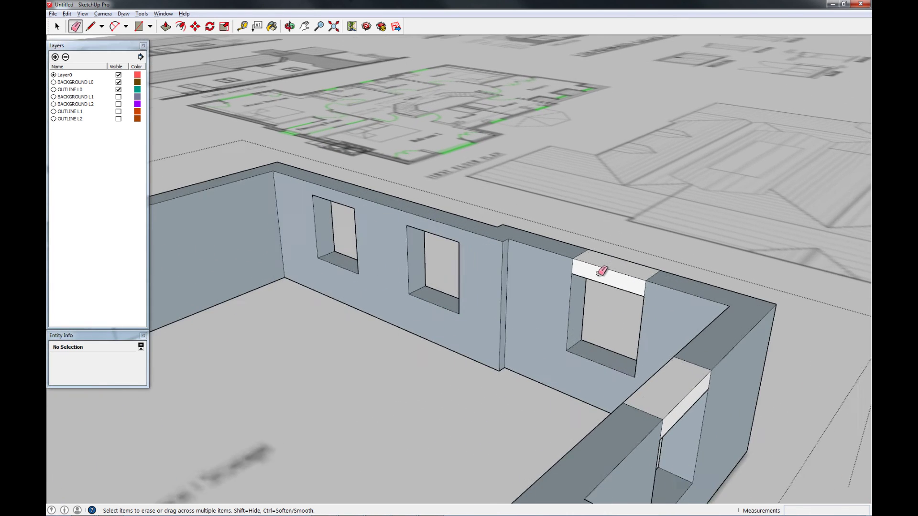
scroll(602, 271, "up", 2)
left_click(564, 261)
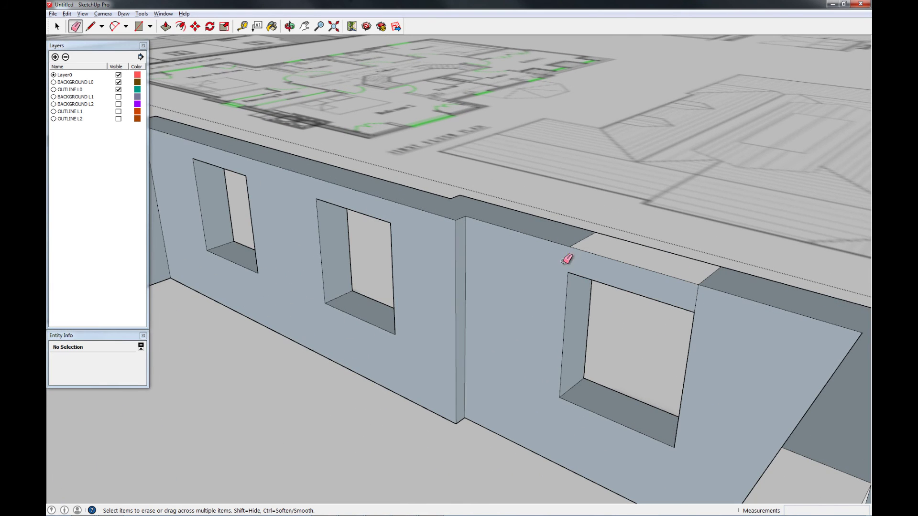
left_click(702, 279)
left_click(589, 243)
mouse_move(693, 289)
middle_mouse_down()
mouse_move(446, 328)
mouse_move(168, 262)
middle_mouse_up()
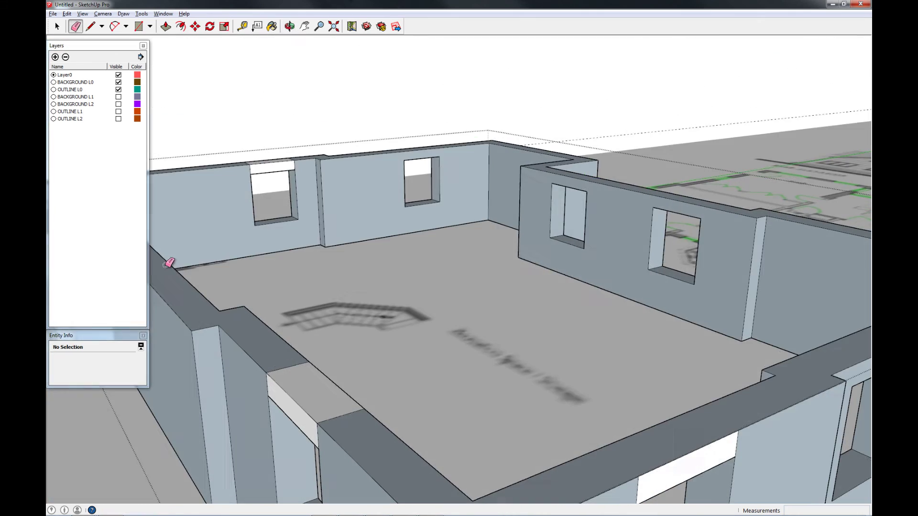
mouse_move(344, 335)
middle_mouse_down()
mouse_move(454, 291)
mouse_move(520, 280)
middle_mouse_up()
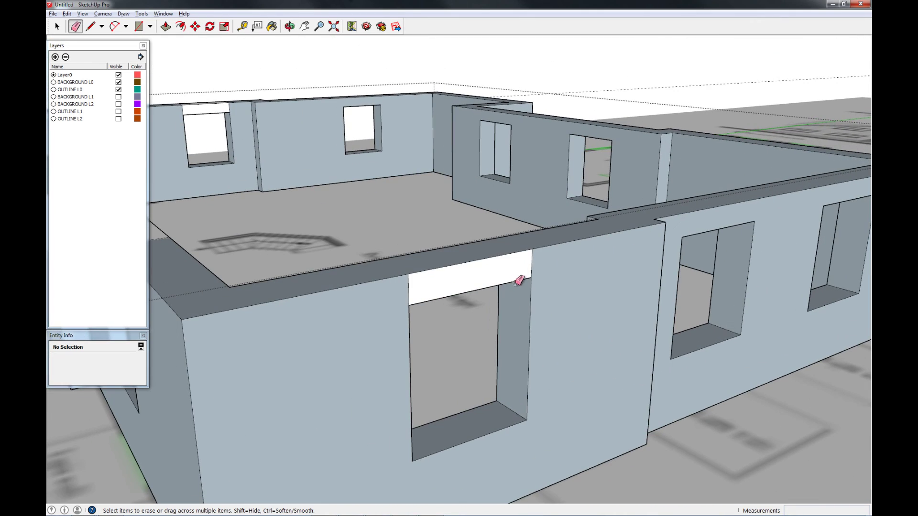
left_click(542, 260)
Erase the leftover outside, top and inside lintel edges of the window farthest from the chimney side in the wall facing the sheet title.
mouse_move(395, 316)
middle_mouse_down()
mouse_move(480, 332)
mouse_move(428, 299)
middle_mouse_up()
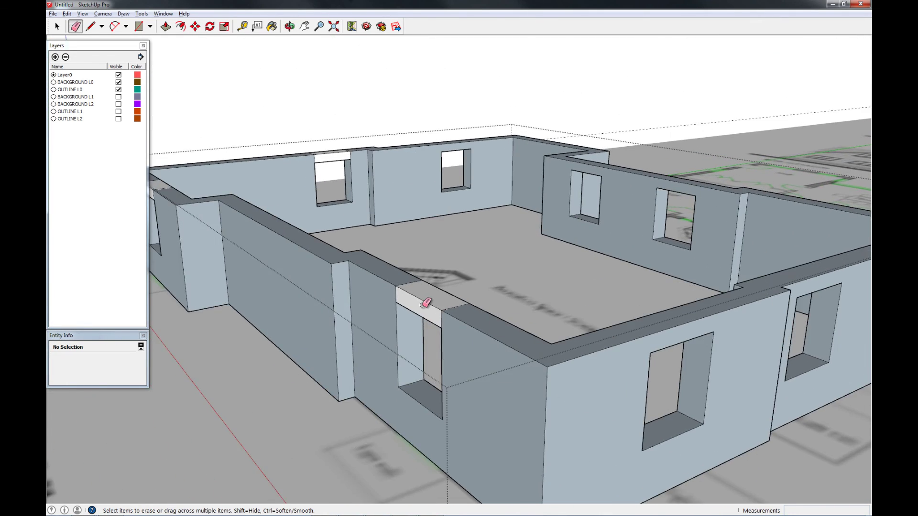
scroll(456, 317, "up", 3)
left_click(454, 322)
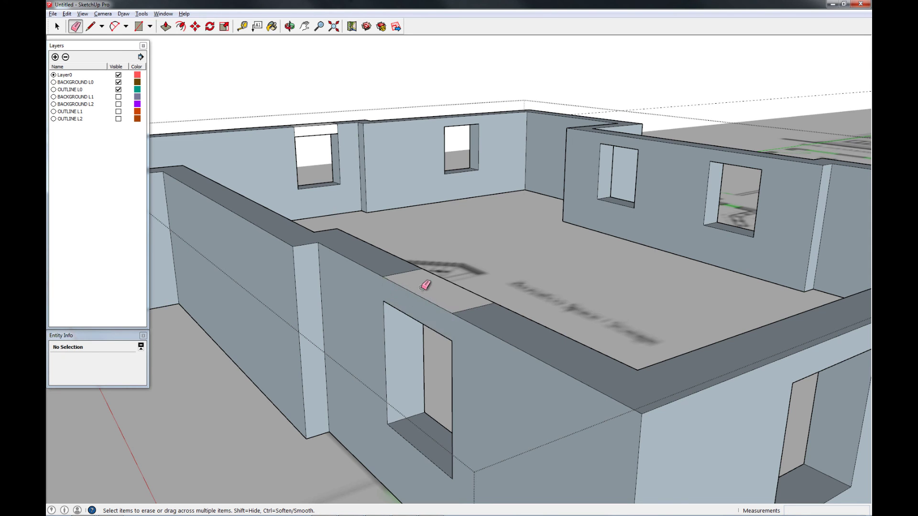
mouse_move(475, 302)
middle_mouse_down()
mouse_move(584, 352)
mouse_move(322, 275)
mouse_move(596, 389)
mouse_move(462, 375)
mouse_move(420, 291)
mouse_move(435, 310)
middle_mouse_up()
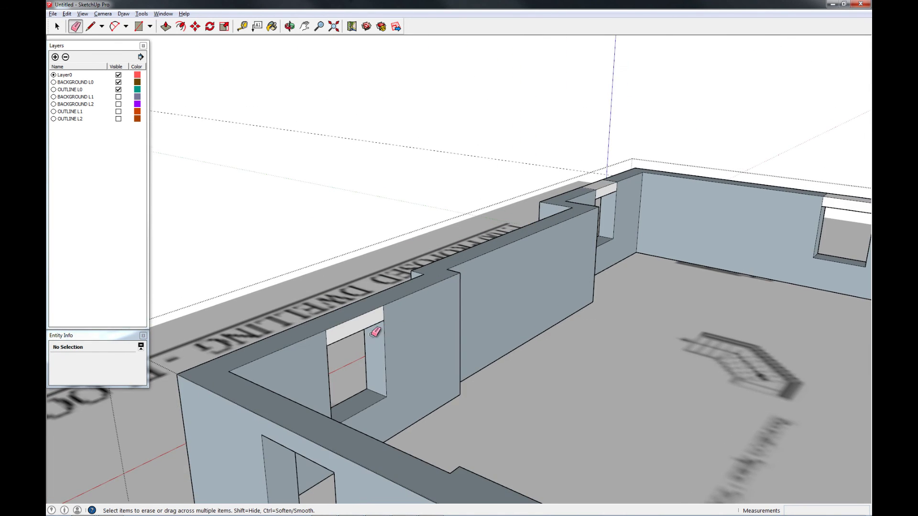
scroll(344, 342, "up", 3)
left_click(311, 335)
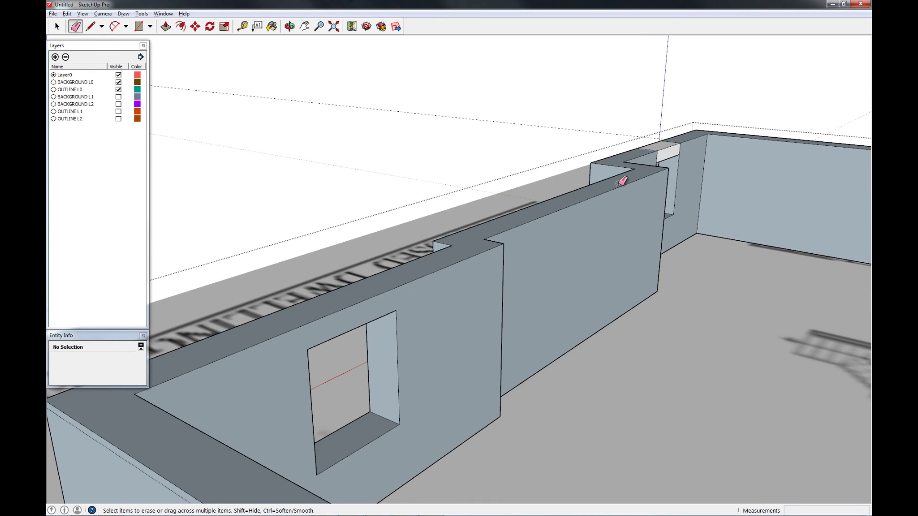
Erase the leftover inside, top and outside lintel edges of the window nearest the chimney side in the wall facing the sheet title.
mouse_move(669, 206)
middle_mouse_down("shift")
mouse_move(600, 285)
mouse_move(587, 321)
middle_mouse_up("shift")
scroll(590, 288, "up", 4)
scroll(566, 298, "up", 3)
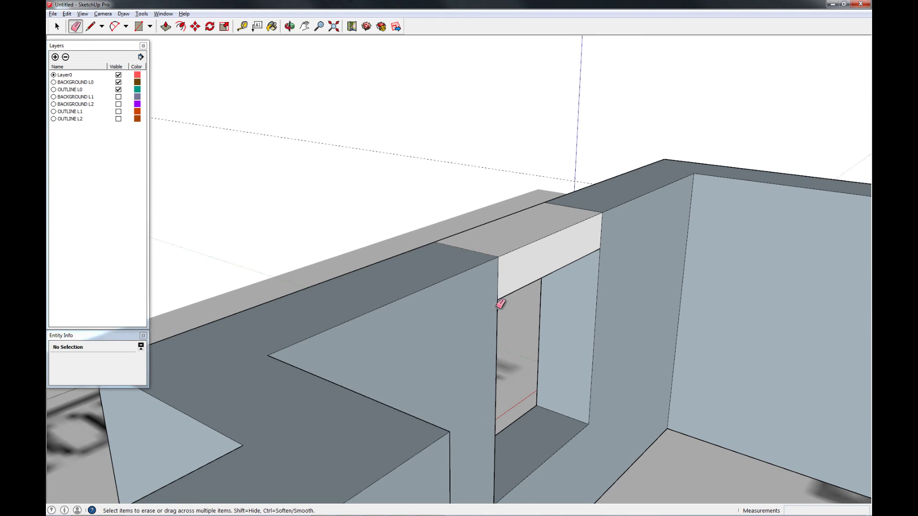
left_click(500, 279)
left_click(562, 209)
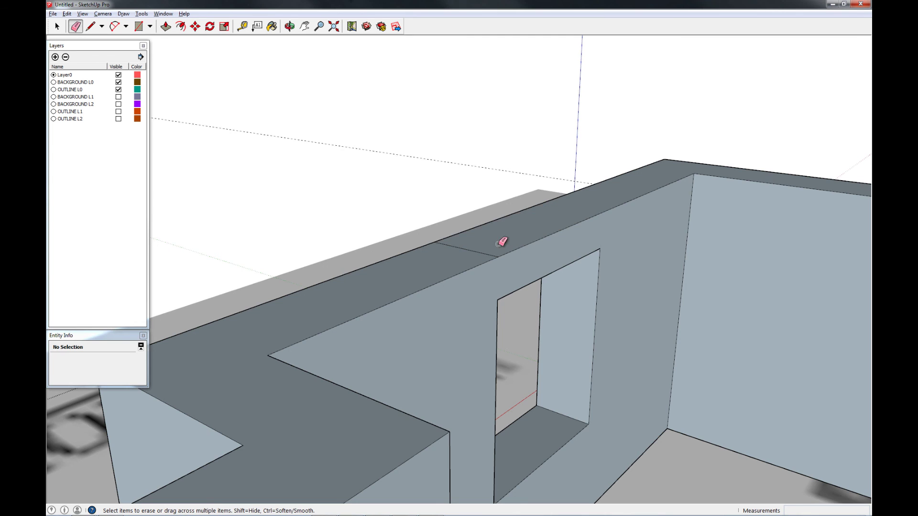
mouse_move(418, 286)
middle_mouse_down()
mouse_move(721, 319)
mouse_move(696, 229)
middle_mouse_up()
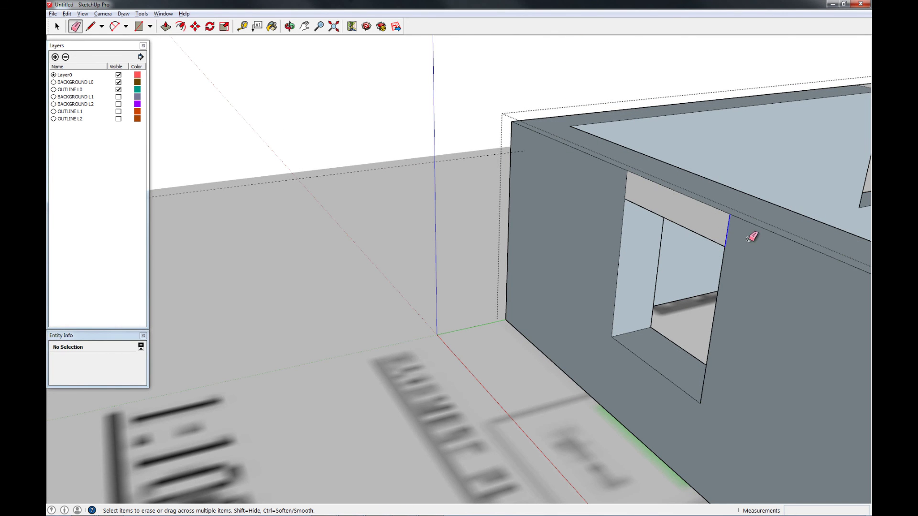
left_click(726, 231)
Erase the leftover inside, top and outside lintel edges of the remaining chimney-side window, nearest the sheet title.
scroll(620, 231, "down", 3)
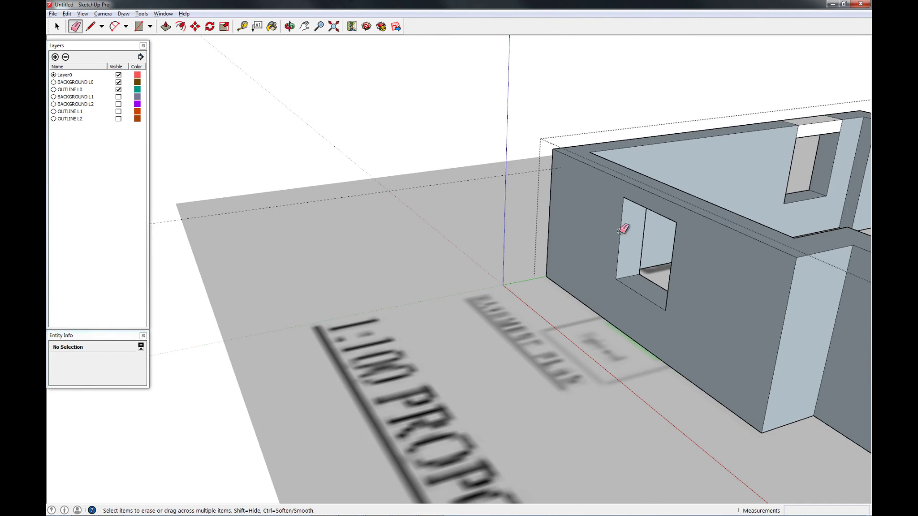
middle_click_drag(680, 149, 490, 263)
scroll(658, 214, "up", 5)
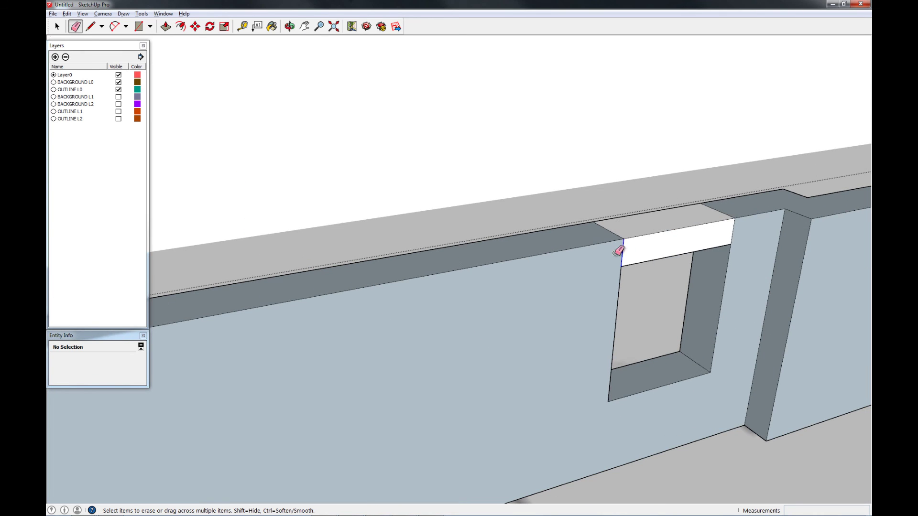
left_click(618, 251)
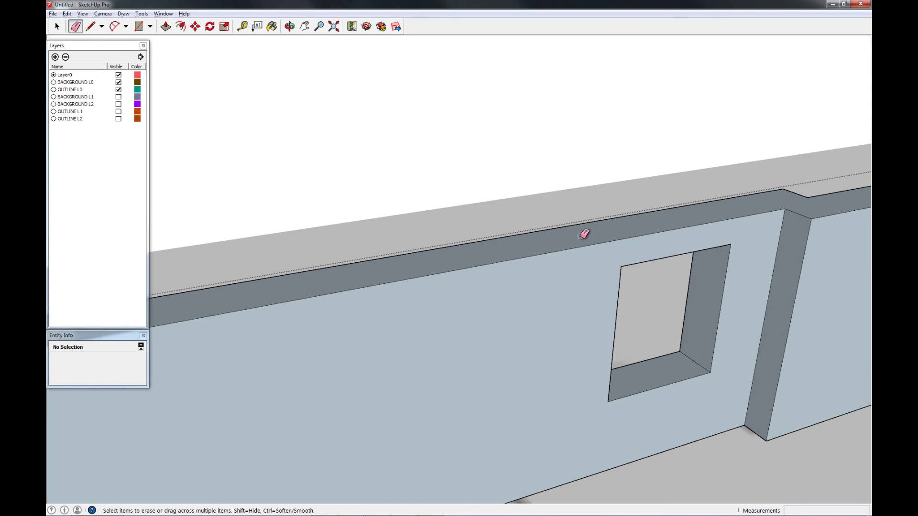
mouse_move(582, 238)
middle_mouse_down()
mouse_move(784, 272)
mouse_move(486, 213)
middle_mouse_up()
scroll(432, 181, "up", 3)
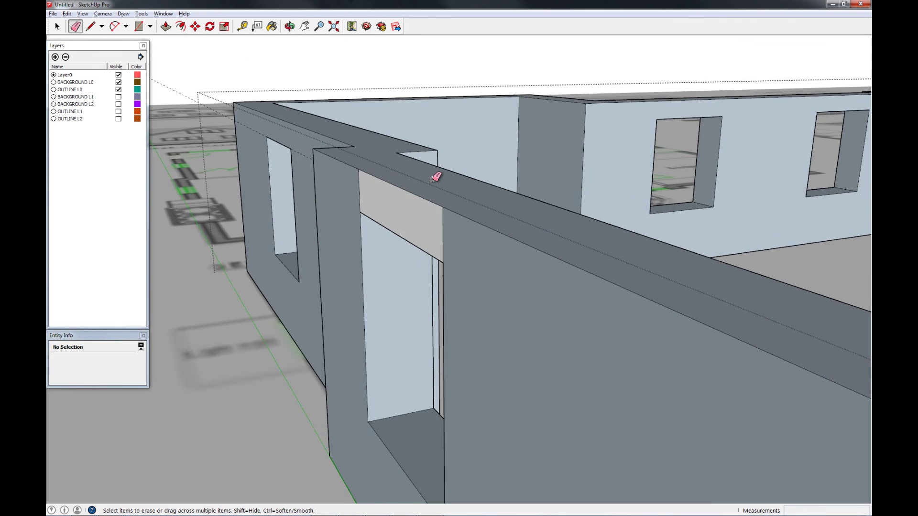
left_click(443, 223)
left_click_drag(368, 200, 319, 178)
Select the finished wall group and hide the BACKGROUND L0 layer.
scroll(391, 208, "down", 5)
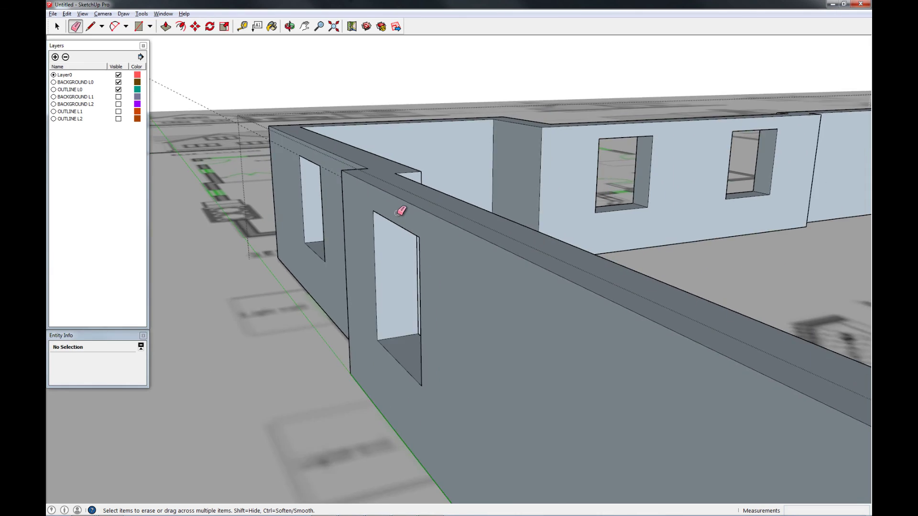
middle_click_drag(396, 217, 512, 341, "shift")
mouse_move(562, 307)
middle_mouse_down()
mouse_move(794, 359)
mouse_move(719, 383)
mouse_move(512, 254)
mouse_move(598, 254)
middle_mouse_up()
scroll(599, 254, "down", 10)
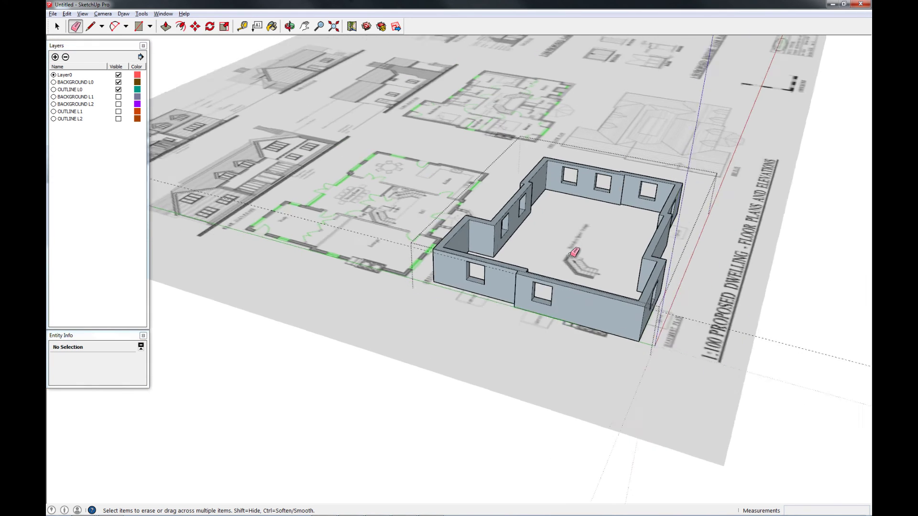
key("space")
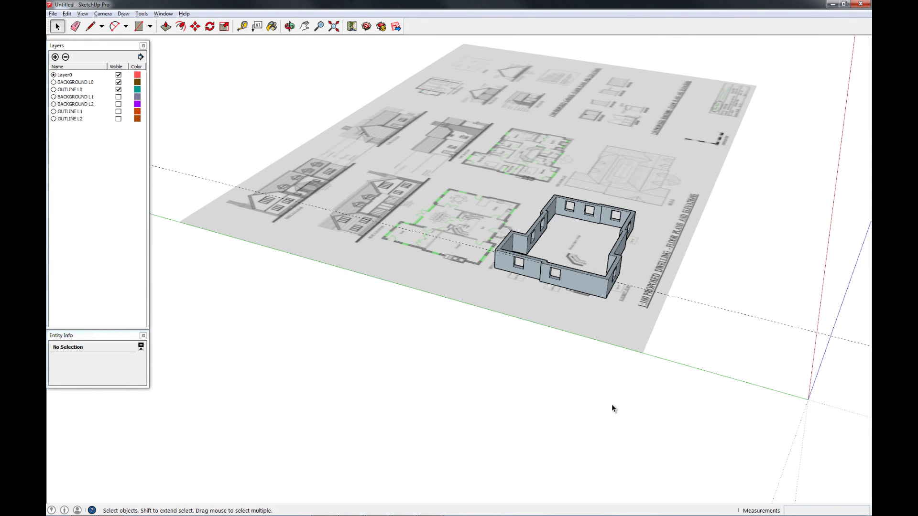
scroll(623, 270, "up", 3)
left_click(617, 261)
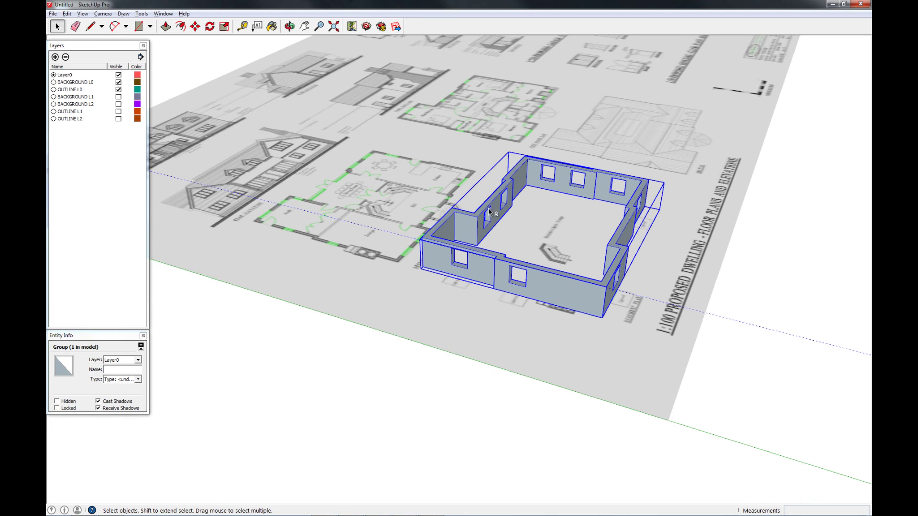
scroll(489, 212, "up", 3)
middle_click_drag(440, 252, 438, 3)
middle_click_drag(426, 76, 419, 238)
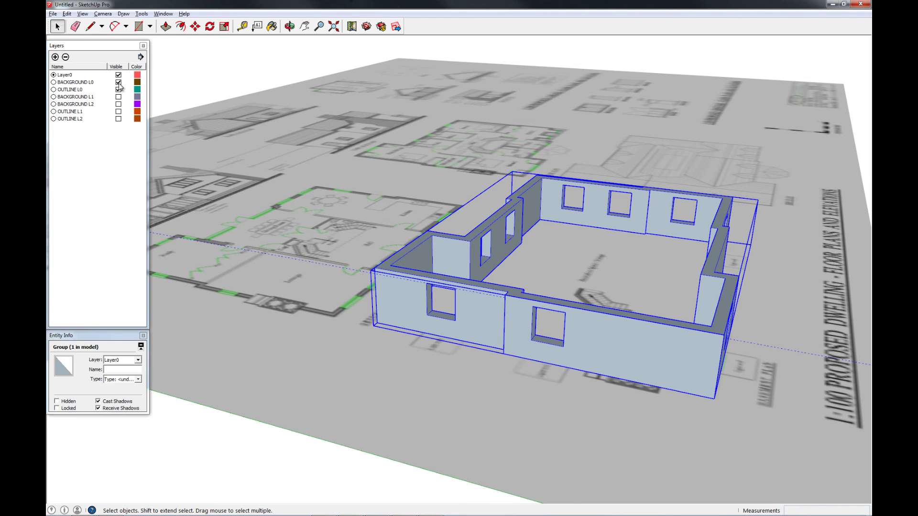
left_click(118, 82)
mouse_move(598, 348)
middle_mouse_down()
mouse_move(588, 113)
mouse_move(534, 117)
middle_mouse_up()
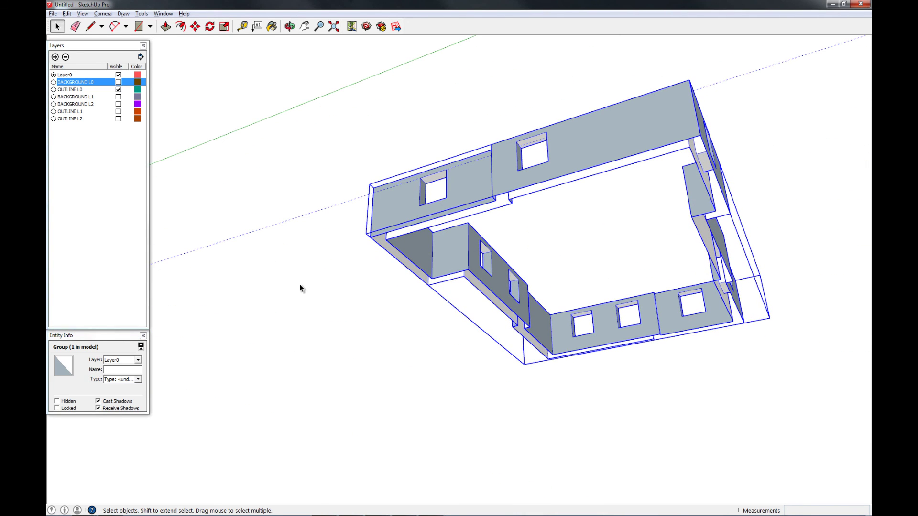
Delete the leftover dashed guide line inside the wall group and close the group.
left_click(287, 203)
key("e")
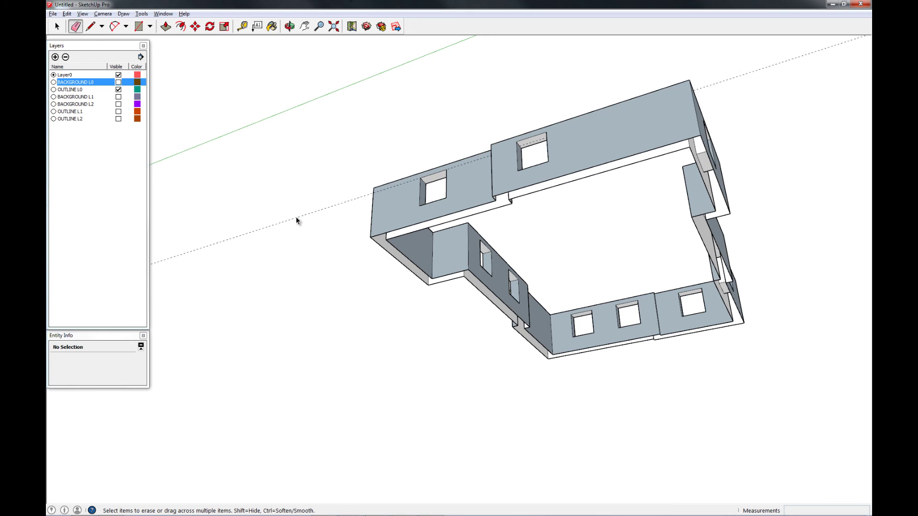
key("space")
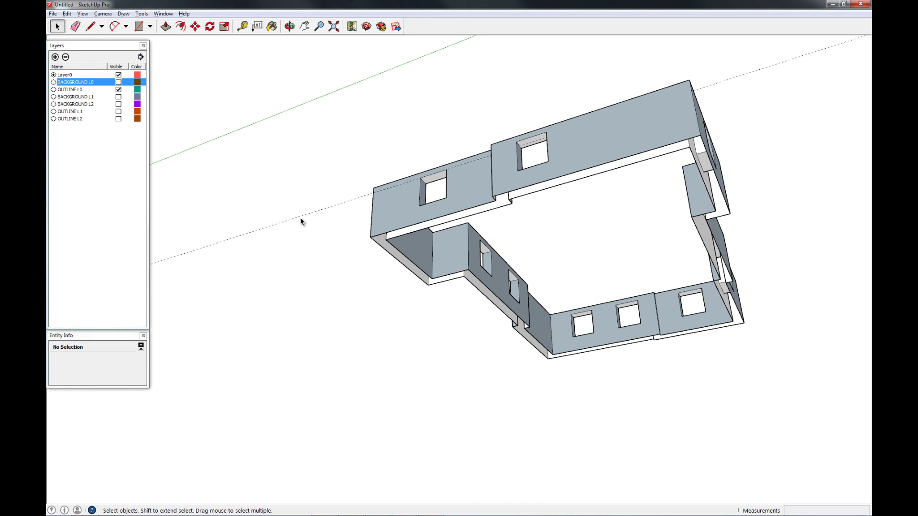
double_click(301, 217)
left_click(338, 300)
middle_click(636, 317)
middle_click_drag(642, 125, 607, 375)
Open the wall group and push the top face of the walls down 8' to the base.
left_click(576, 315)
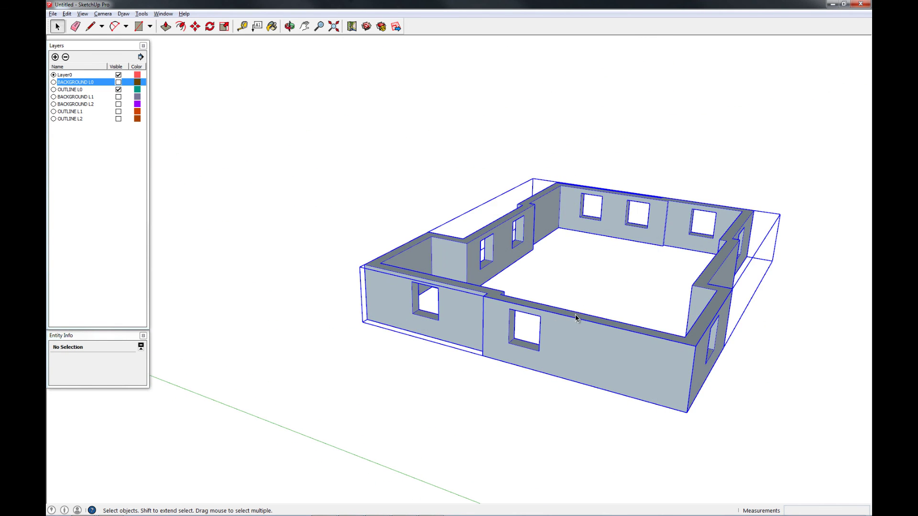
double_click(575, 314)
triple_click(573, 316)
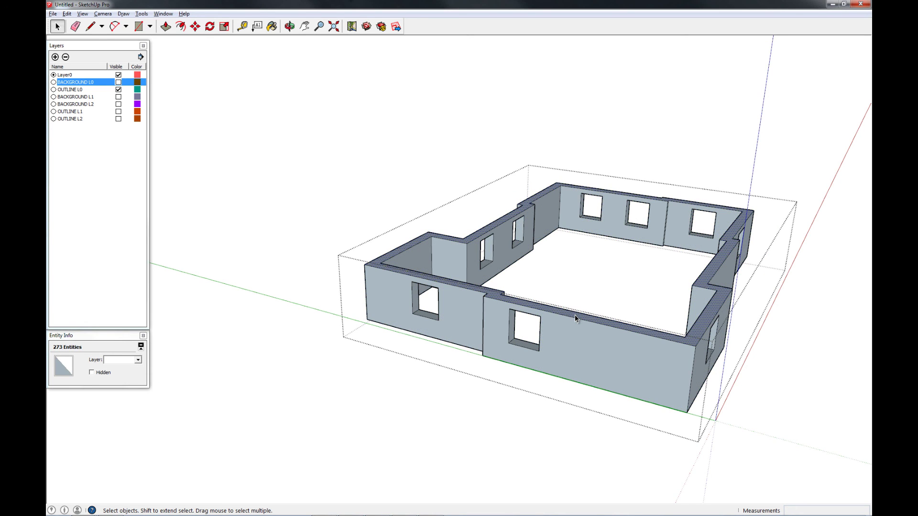
left_click(575, 315)
key("p")
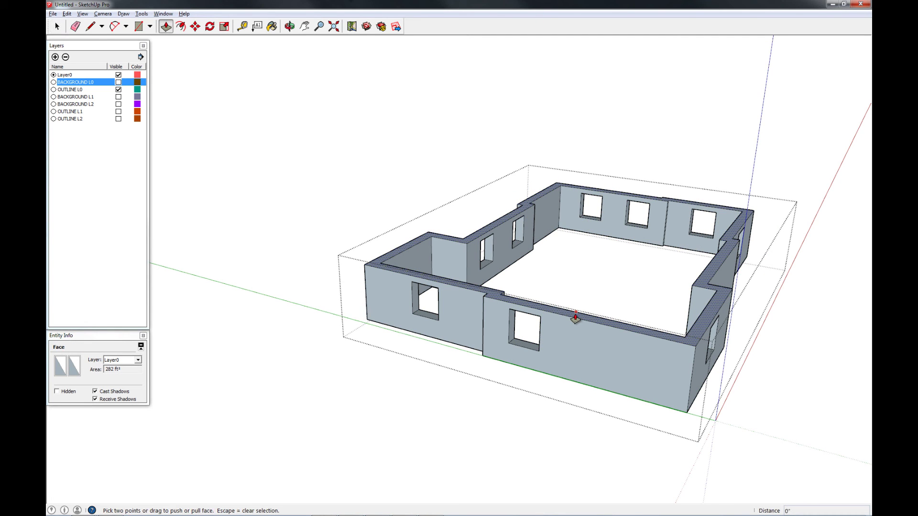
left_click(694, 349)
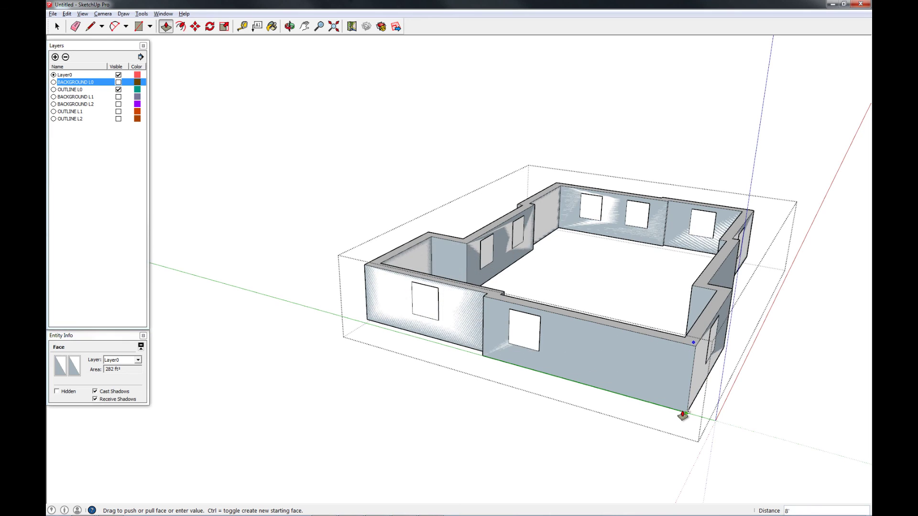
key("space")
Try deleting the outer face of the wall beside the origin, undo that and the push, and leave the group.
middle_click_drag(658, 428, 458, 315)
left_click(535, 255)
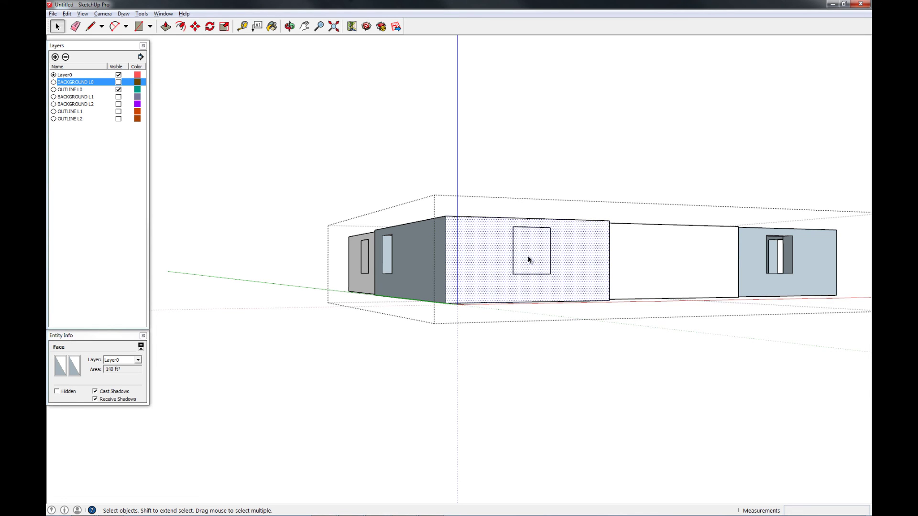
key("Delete")
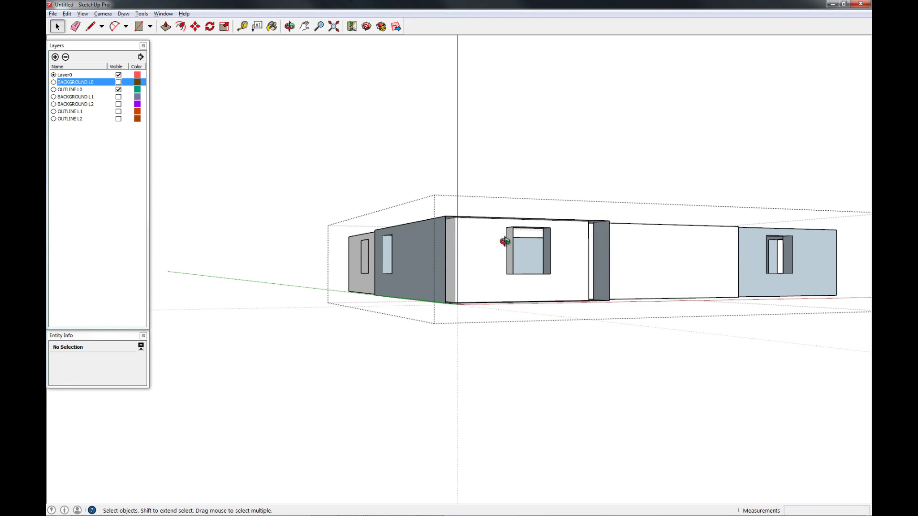
middle_click_drag(505, 241, 690, 383)
key("ctrl+z")
left_click(546, 323)
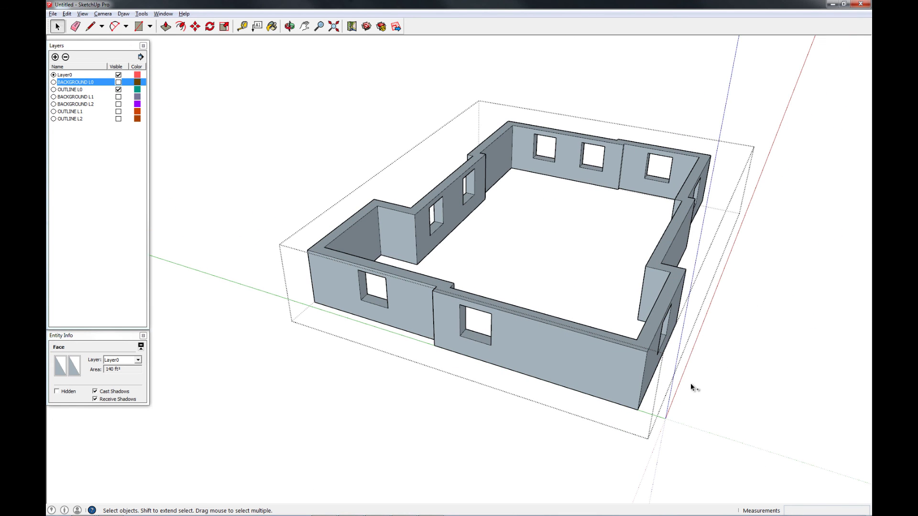
left_click(690, 382)
Draw a short line outside the group across the underside of the wall corner nearest the origin.
middle_click_drag(629, 359, 534, 108)
scroll(559, 98, "up", 4)
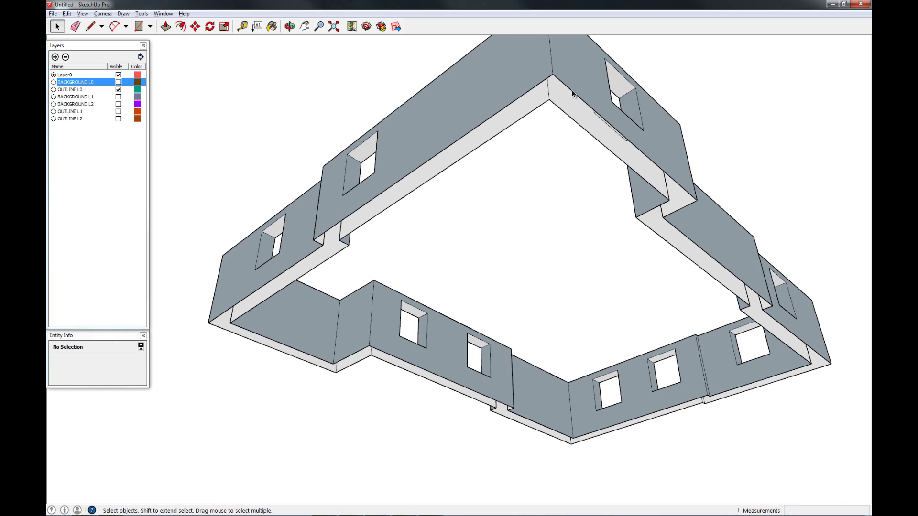
key("l")
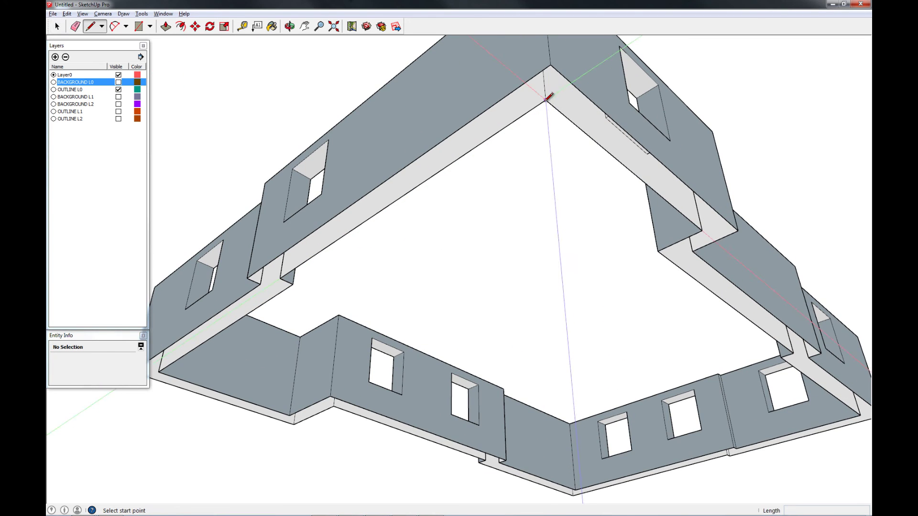
left_click(545, 100)
key("space")
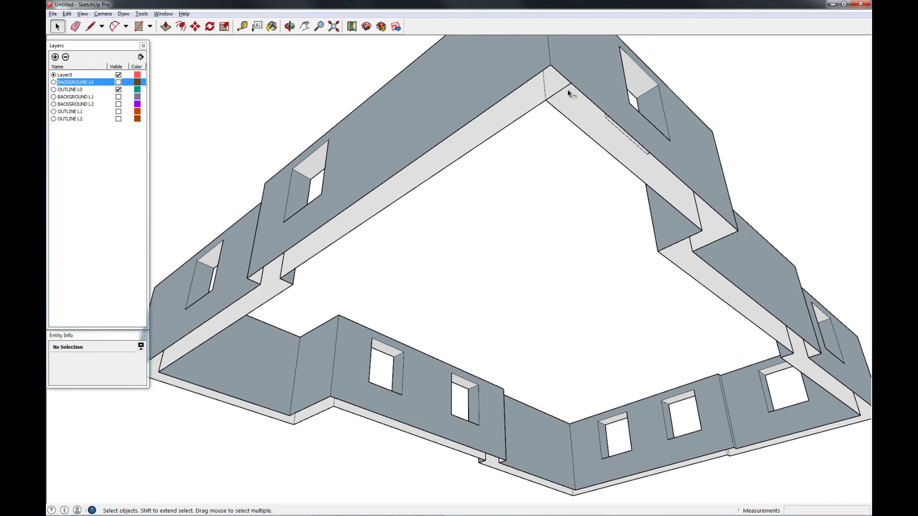
Reopen the wall group and draw the short line across the wall's underside at the inner corner nearest the origin.
double_click(583, 87)
key("l")
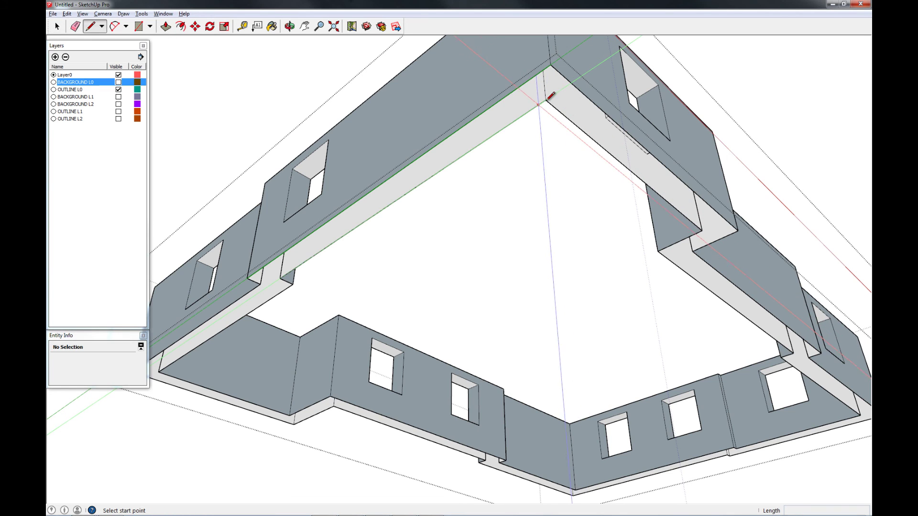
left_click(546, 100)
key("space")
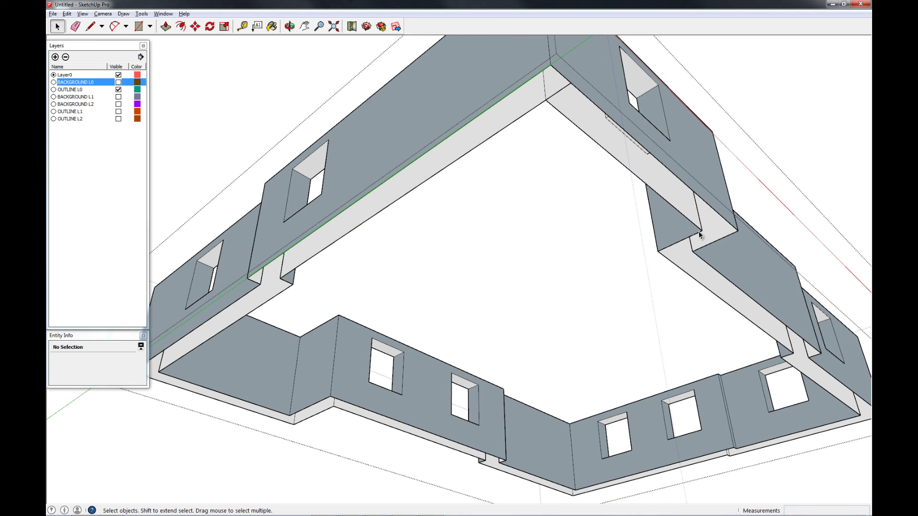
middle_click_drag(672, 250, 605, 179)
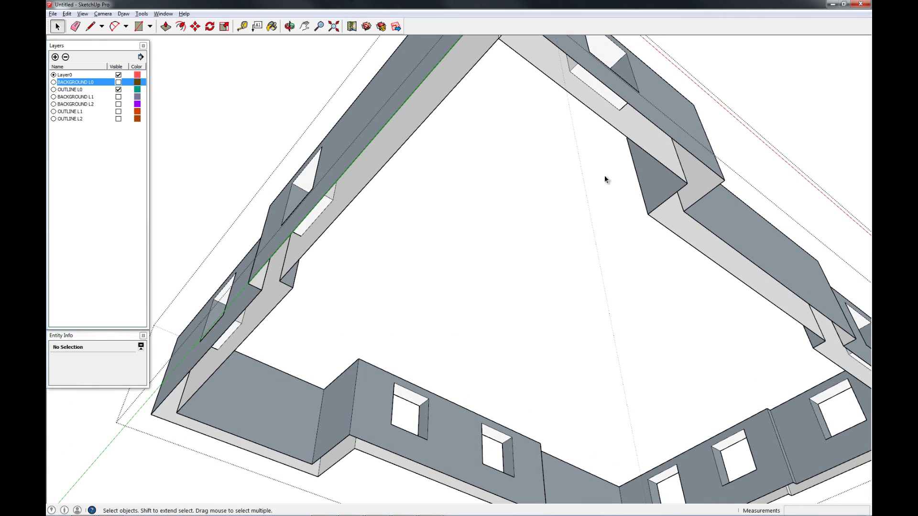
Set the camera to the standard Bottom view in parallel projection, with the whole wall outline in sight.
left_click(109, 15)
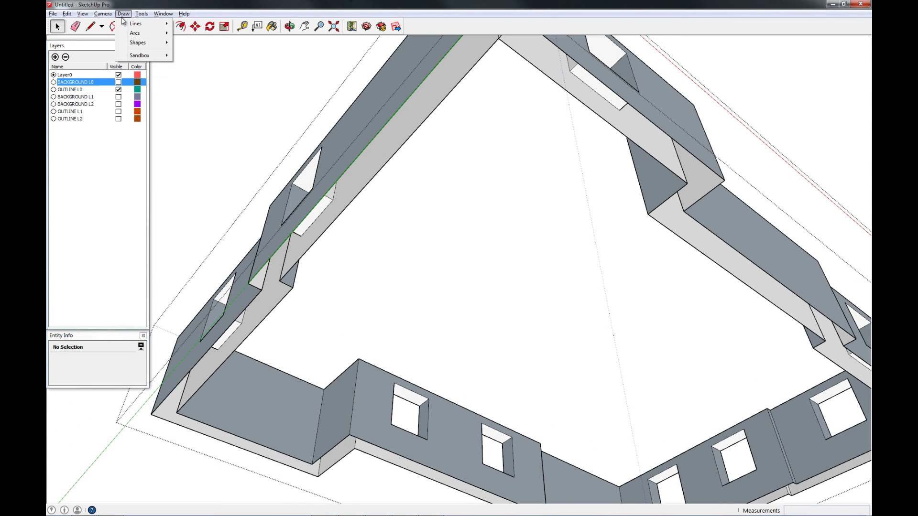
mouse_move(143, 42)
left_click(242, 55)
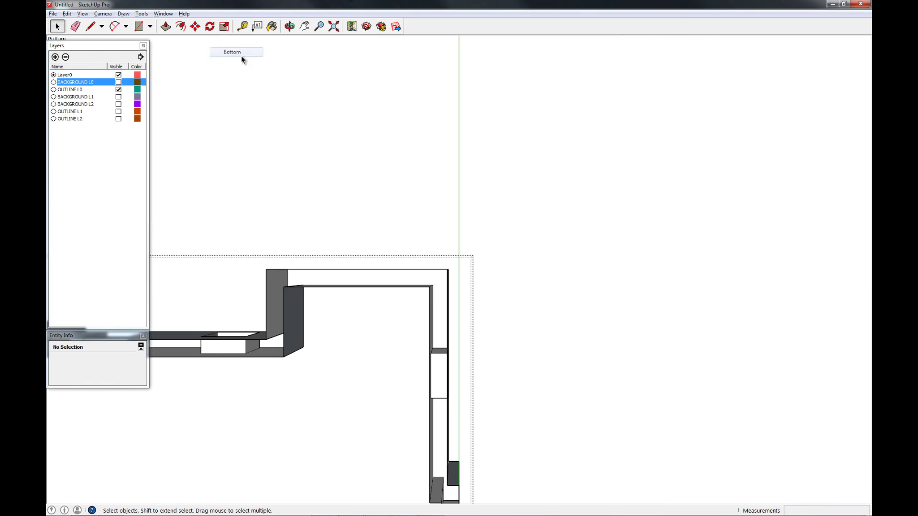
left_click(82, 13)
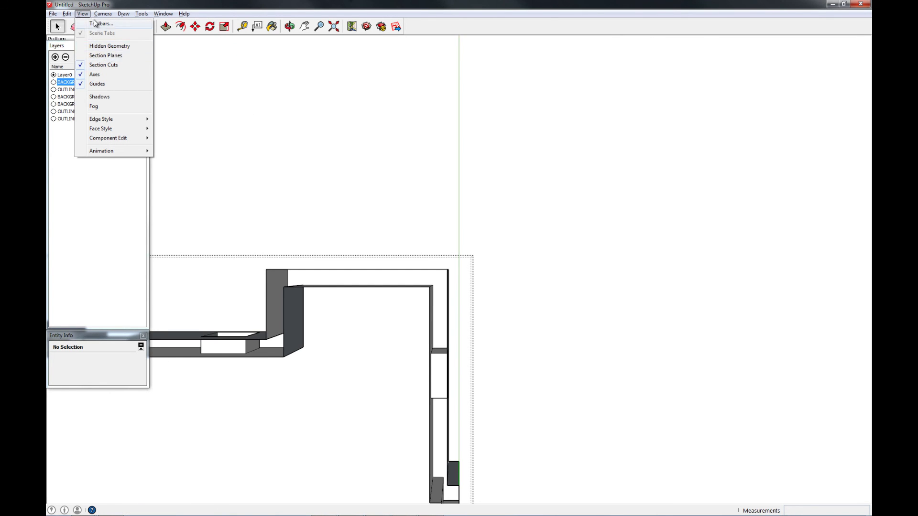
mouse_move(99, 15)
left_click(106, 57)
middle_click_drag(370, 273, 551, 134, "shift")
scroll(520, 211, "down", 3)
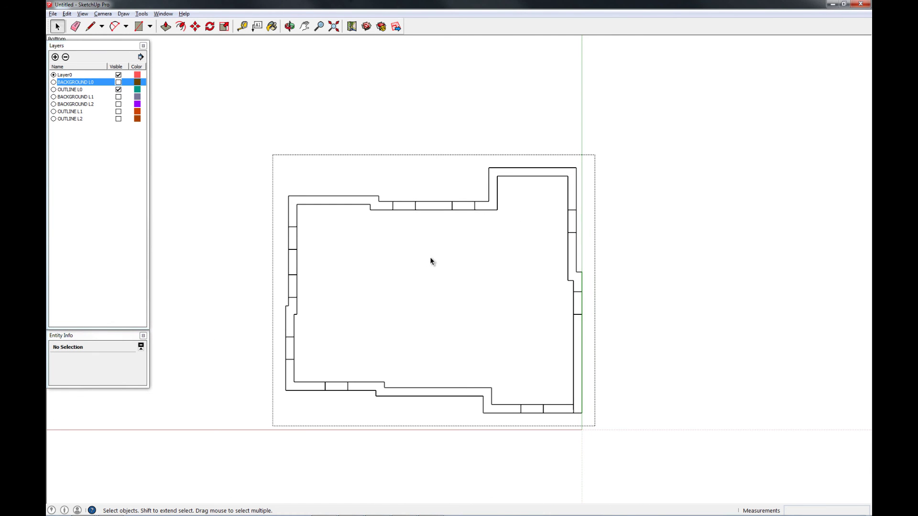
scroll(562, 411, "up", 2)
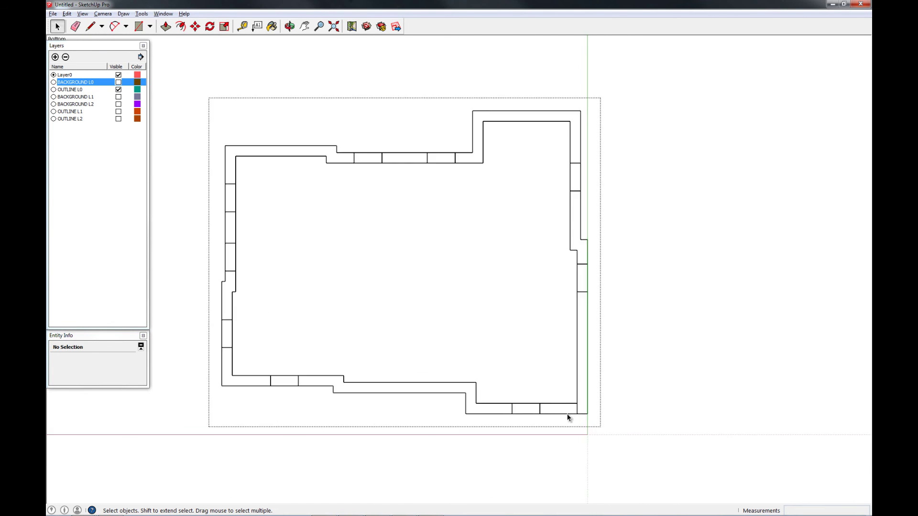
Draw a diagonal line between the inner and outer corners at the long wall's jog to form the base face, and erase the dividing lines.
key("l")
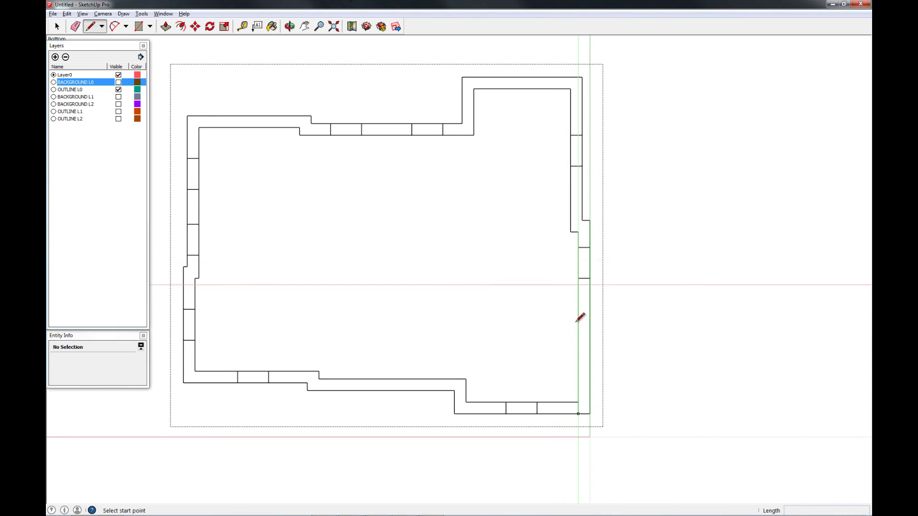
left_click(578, 232)
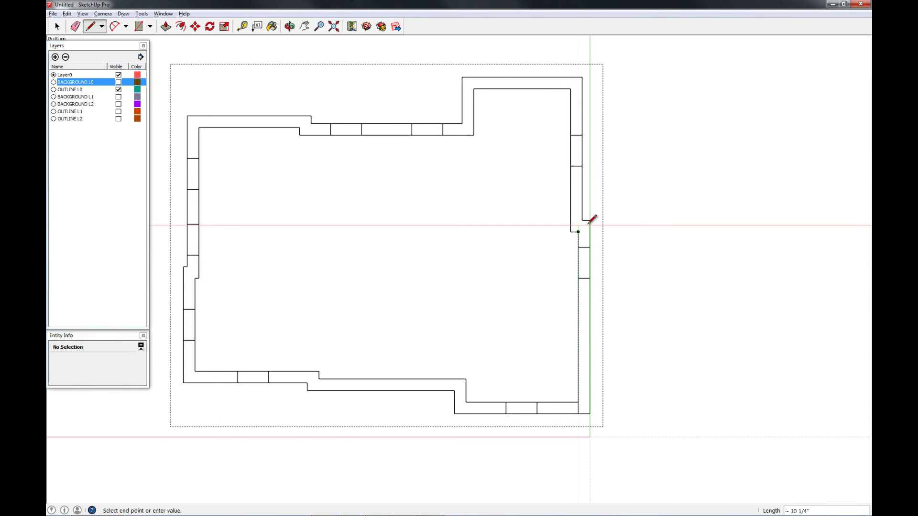
left_click(590, 221)
key("space")
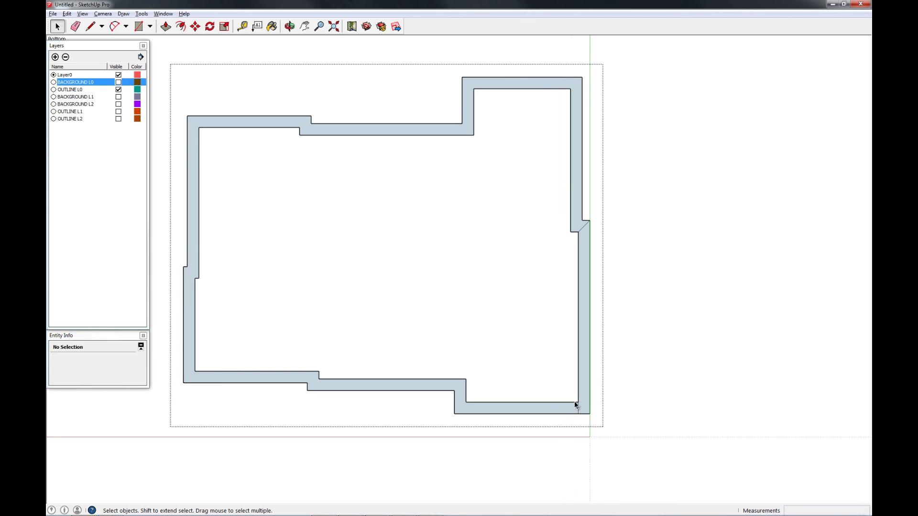
key("e")
left_click(578, 407)
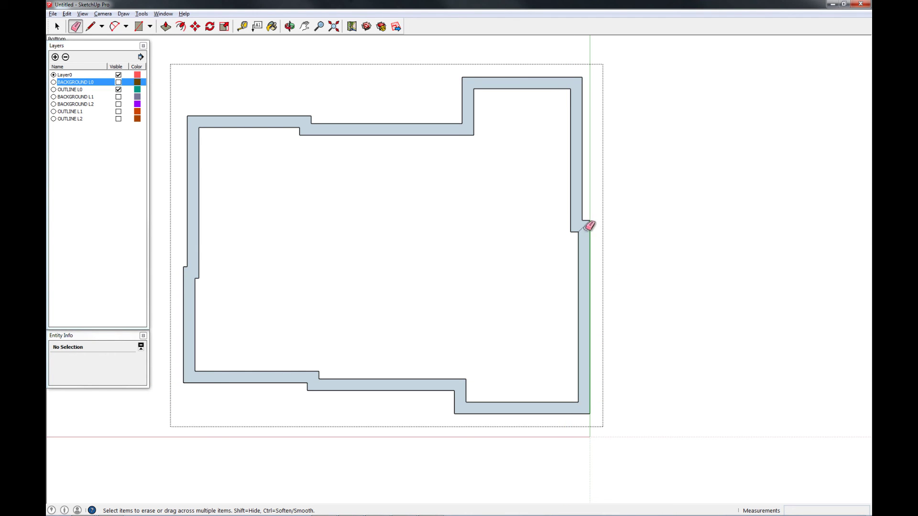
Select all the geometry in the wall group, reverse its faces and leave the group.
middle_click_drag(553, 150, 481, 200)
key("ctrl+a")
right_click(481, 201)
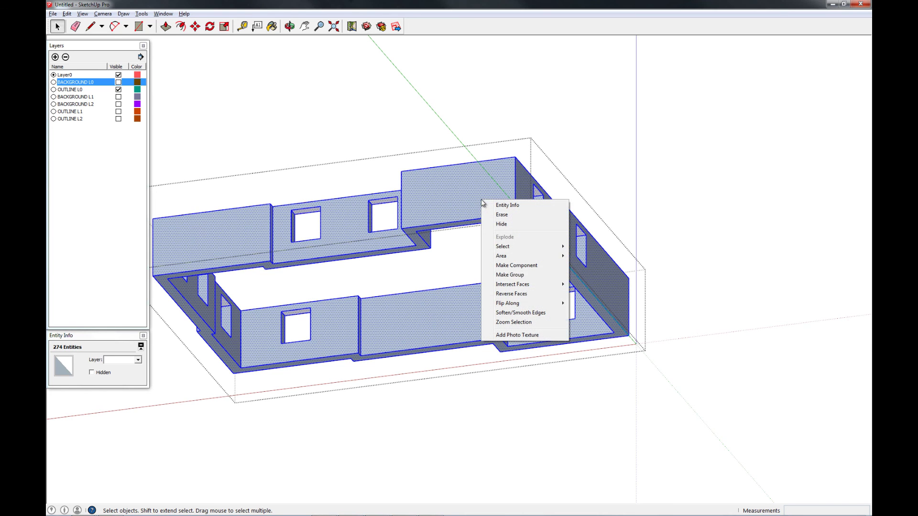
left_click(529, 294)
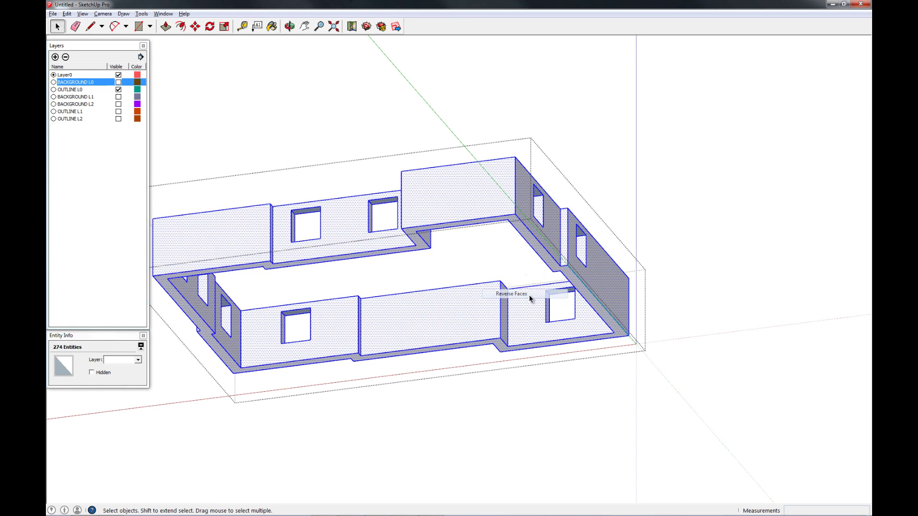
left_click(472, 128)
Return the camera to perspective and inspect the walls from above and from underneath.
mouse_move(424, 103)
middle_mouse_down()
mouse_move(498, 371)
mouse_move(758, 368)
mouse_move(740, 366)
middle_mouse_up()
left_click(103, 13)
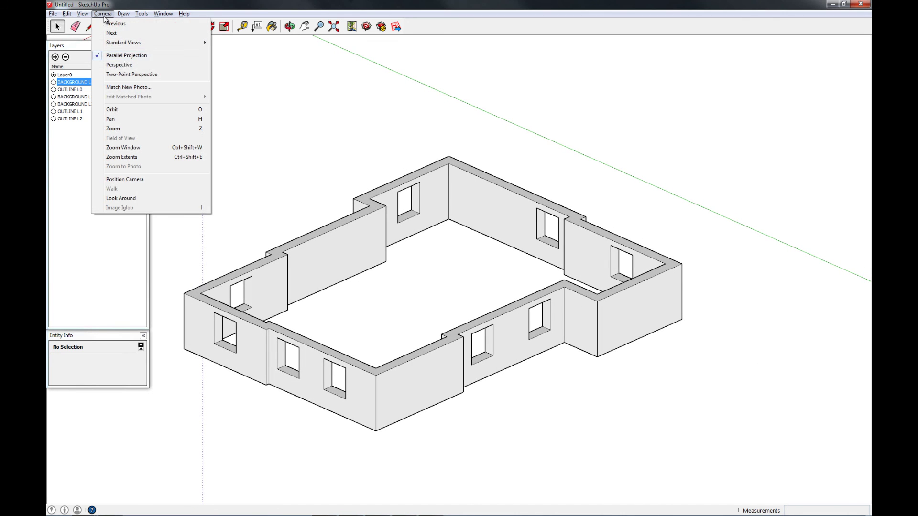
left_click(113, 64)
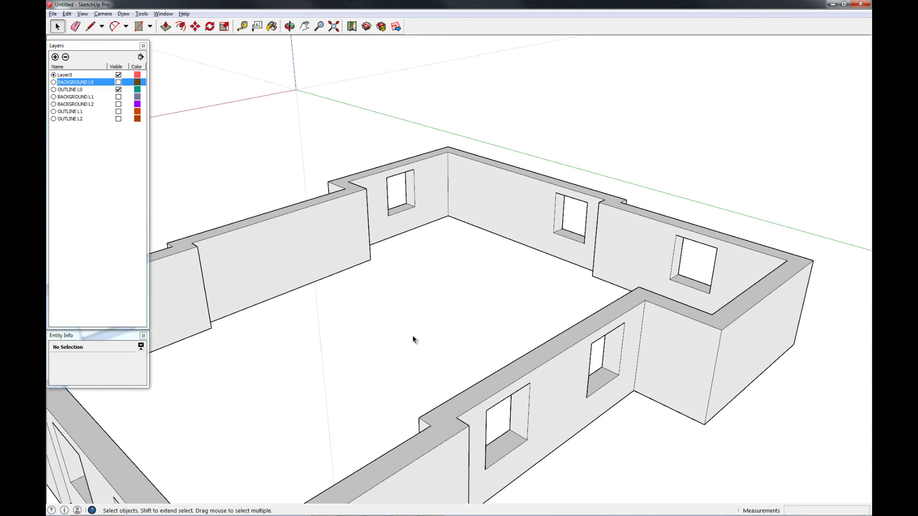
middle_click_drag(414, 338, 465, 307)
scroll(621, 234, "down", 5)
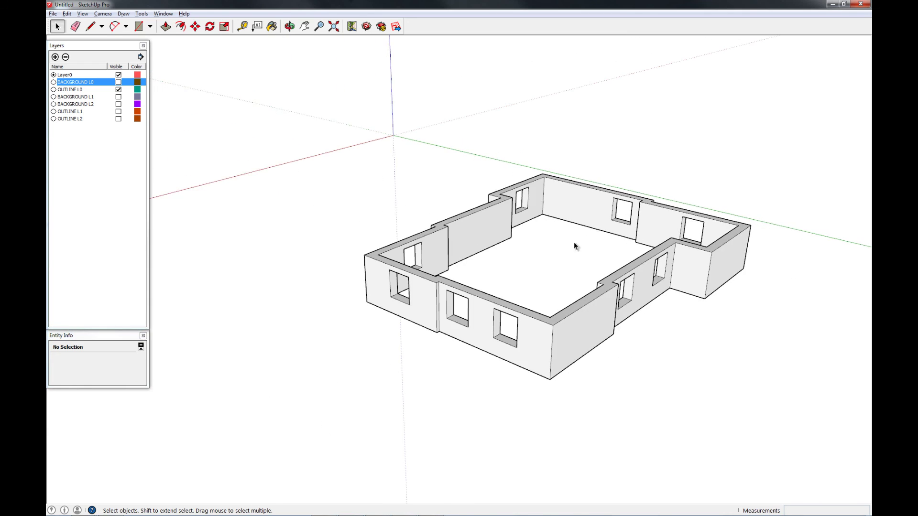
middle_click_drag(574, 246, 491, 257)
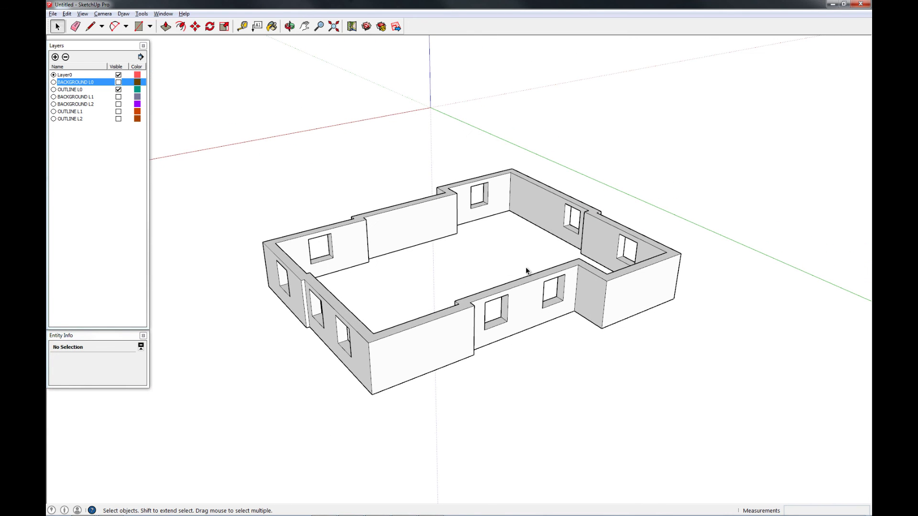
middle_click_drag(459, 313, 436, 62)
middle_click_drag(471, 214, 488, 171)
Select the wall group and add a new layer named FOUNDATION.
left_click(442, 169)
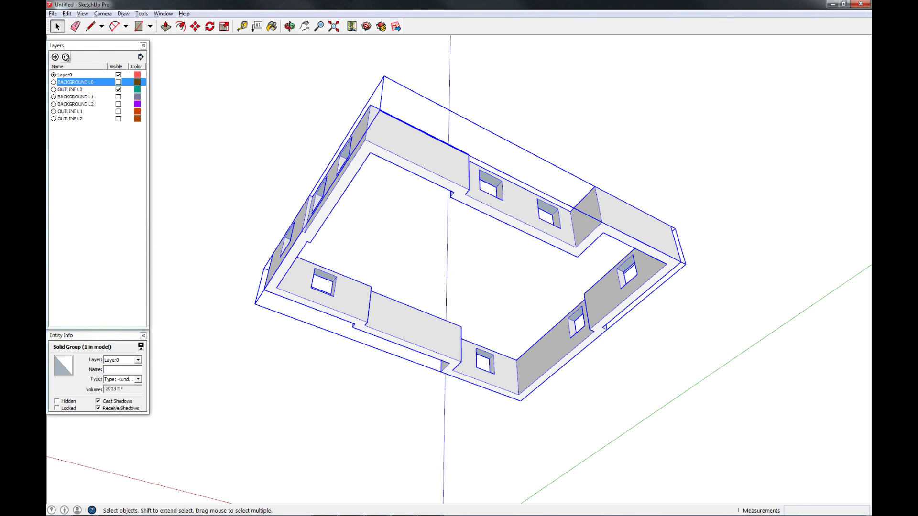
left_click(54, 57)
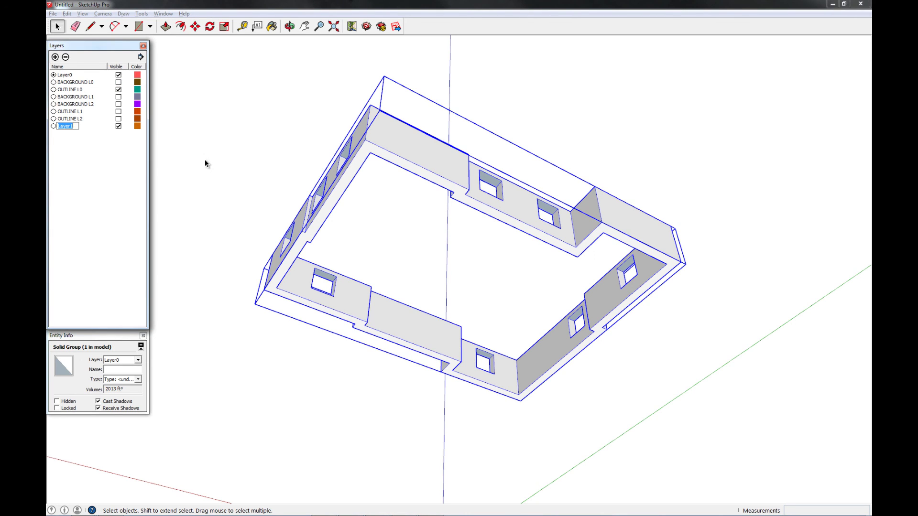
type("WALL")
key("BackSpace")
key("BackSpace")
key("BackSpace")
key("BackSpace")
type("FOUNDATION")
key("Return")
Assign the selected wall group to the FOUNDATION layer and clear the selection.
left_click(118, 360)
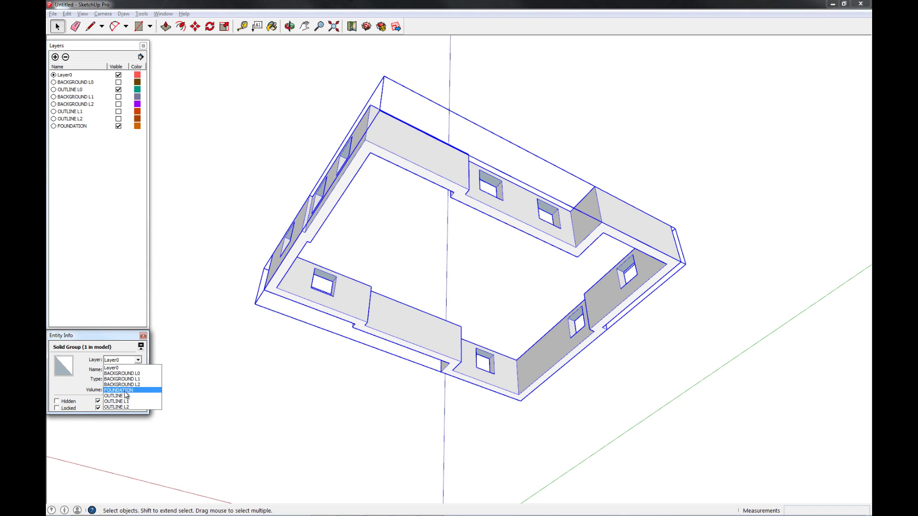
left_click(118, 390)
left_click(528, 109)
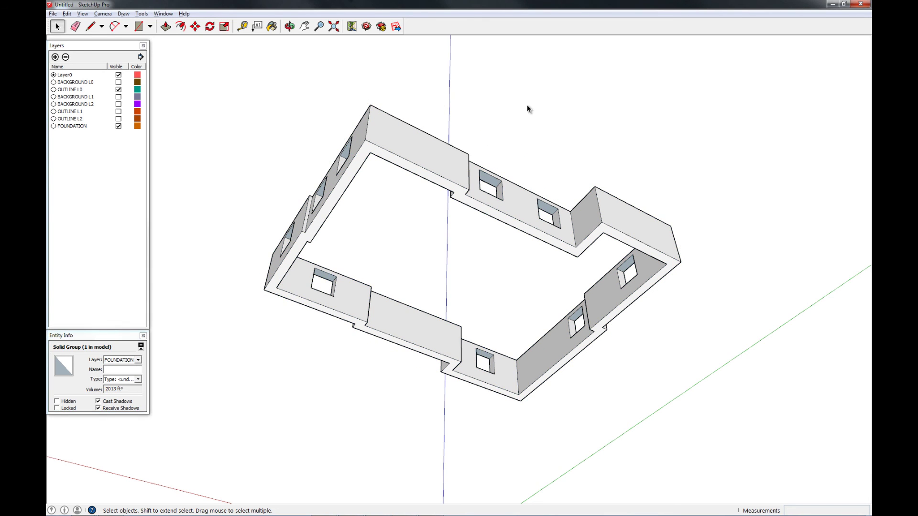
Toggle the visibility of the FOUNDATION and OUTLINE L0 layers off and on to check what they contain.
left_click(118, 126)
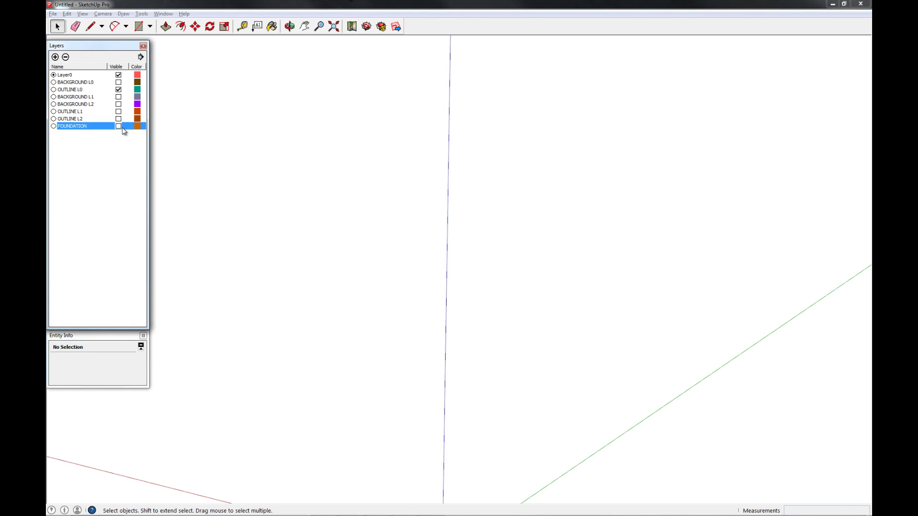
left_click(119, 127)
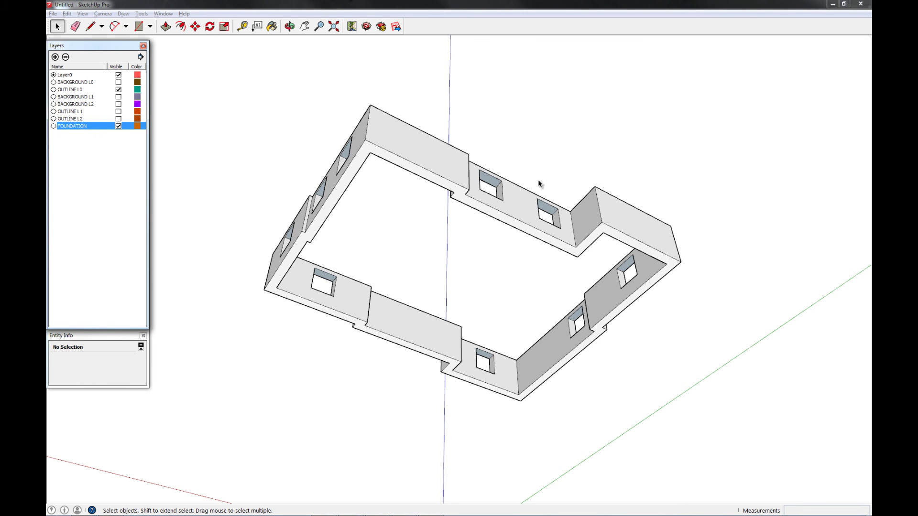
left_click(119, 90)
left_click(119, 89)
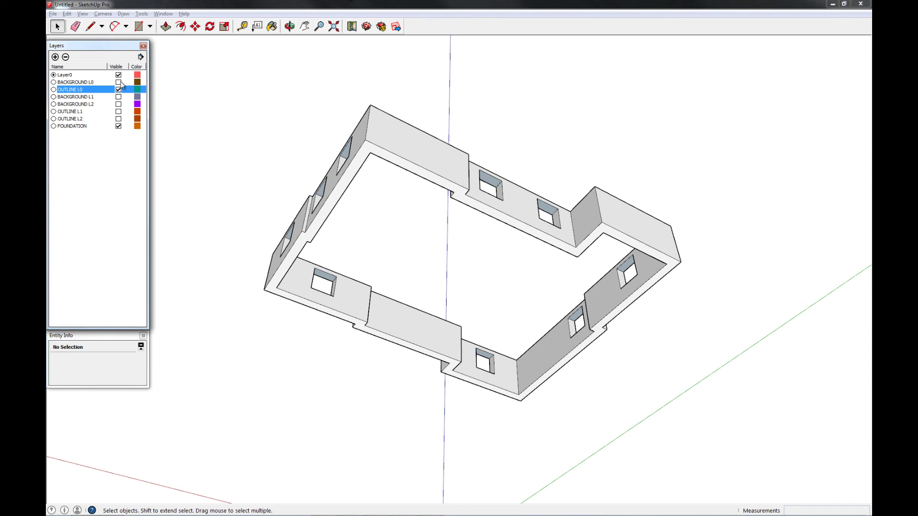
Toggle the visibility of the OUTLINE L0 and FOUNDATION layers to check which one the wall edges belong to.
left_click(119, 90)
middle_click_drag(414, 187, 492, 328)
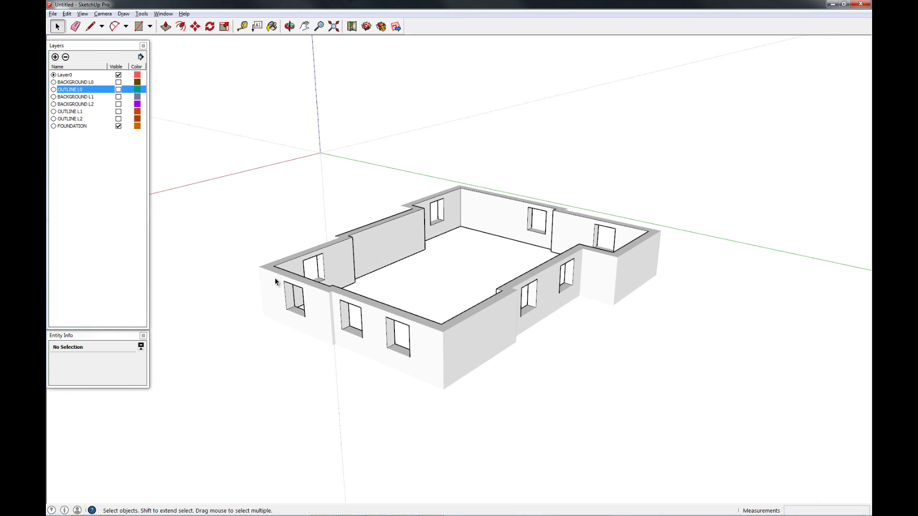
left_click(119, 89)
left_click(120, 127)
left_click(119, 125)
left_click(118, 126)
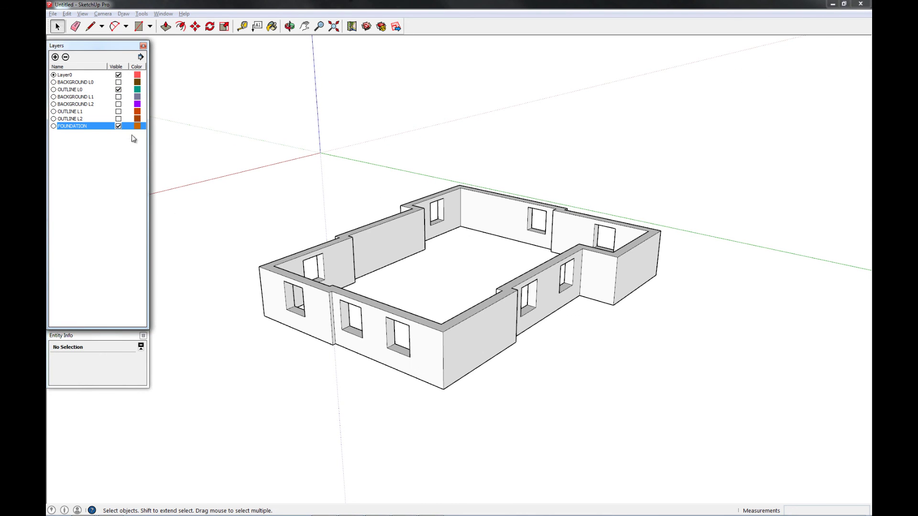
Assign all edges and faces inside the wall group to Layer0 and leave the group.
left_click_drag(241, 121, 748, 466)
left_click(135, 360)
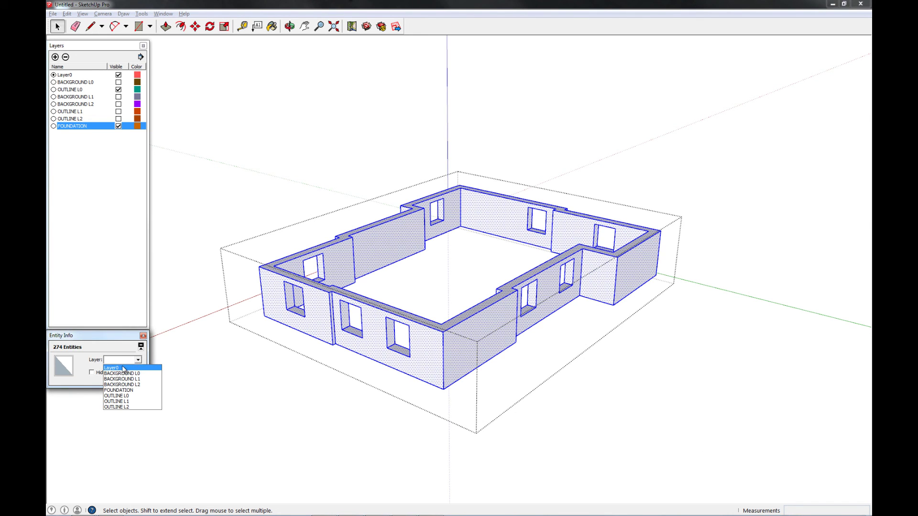
left_click(123, 369)
left_click(252, 395)
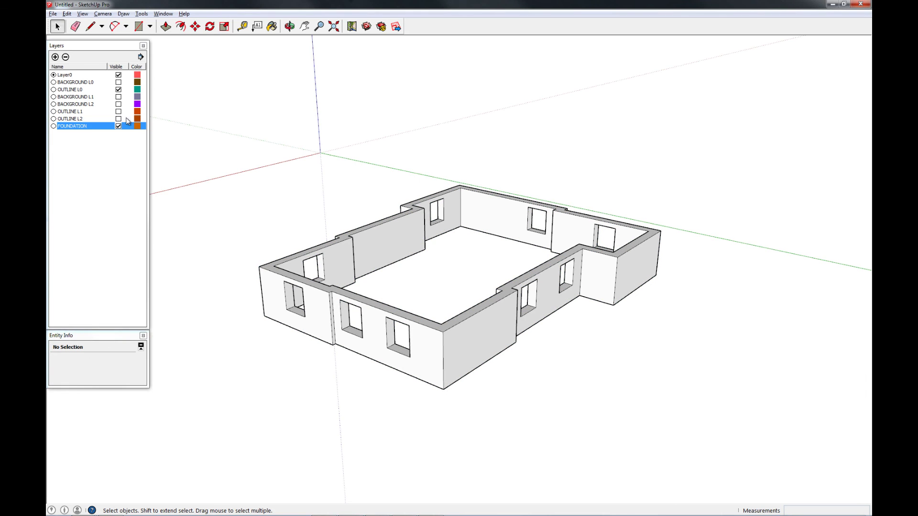
Hide the OUTLINE L0 layer, toggle FOUNDATION off and on, and inspect the walls from underneath.
left_click(118, 90)
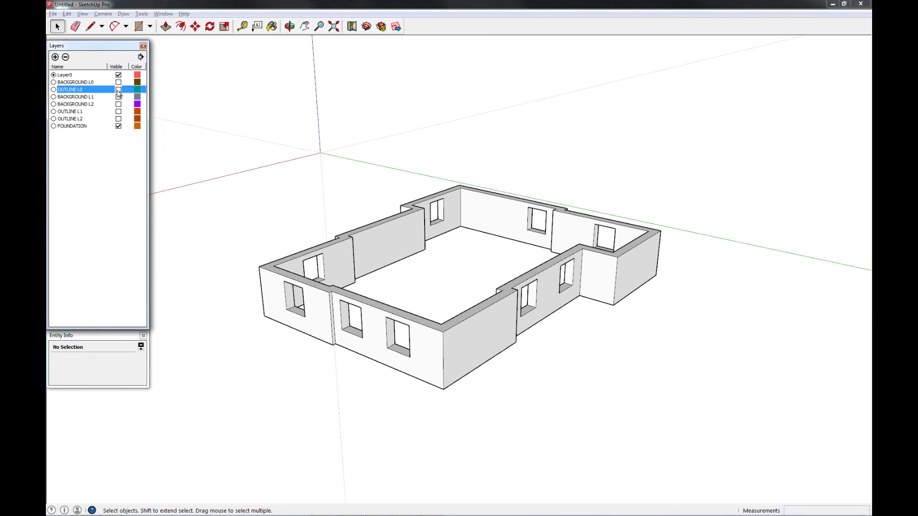
left_click(118, 126)
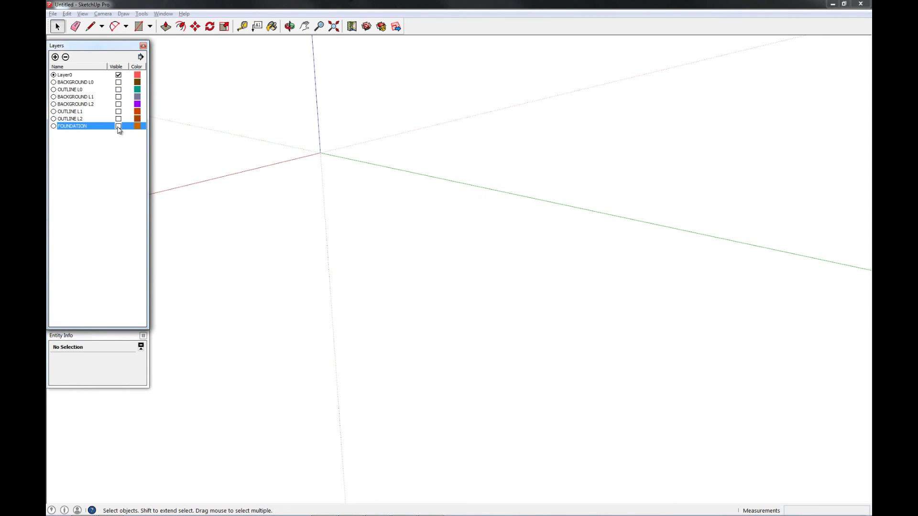
left_click(118, 127)
middle_click_drag(354, 234, 422, 191)
middle_click(297, 142)
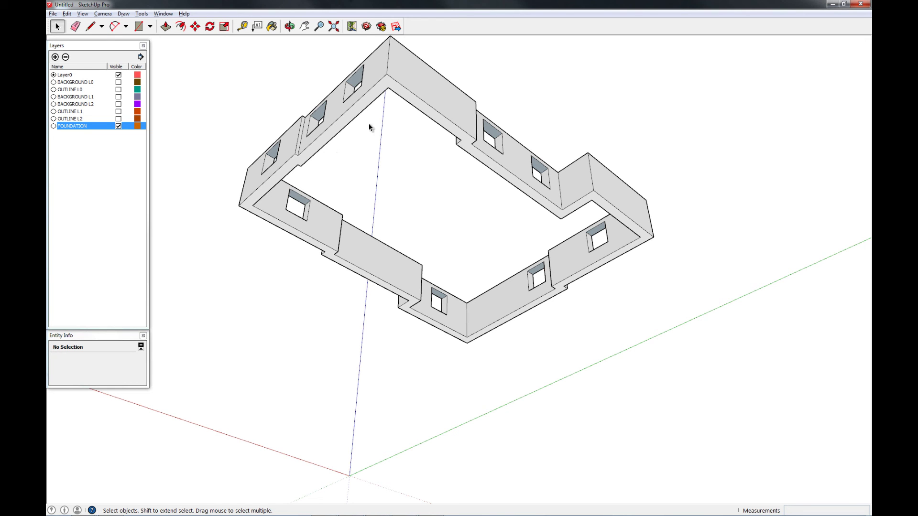
middle_click_drag(369, 123, 288, 101)
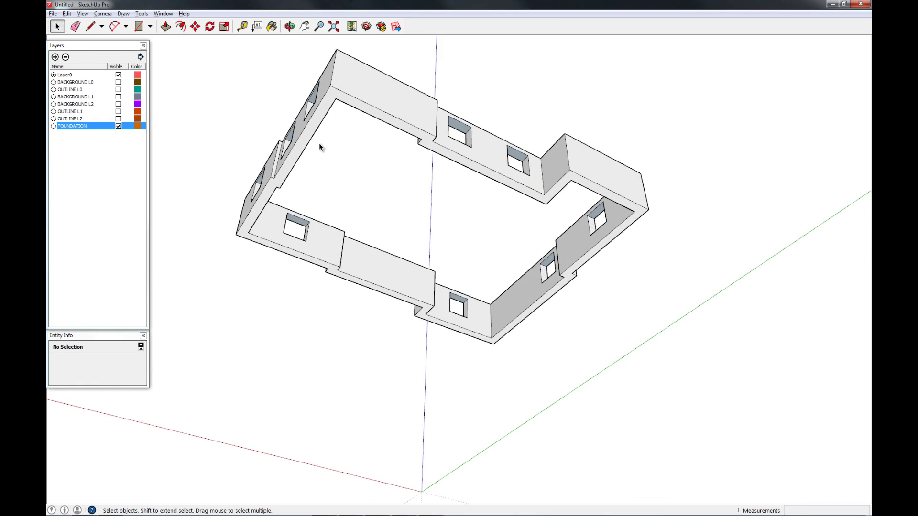
middle_click_drag(320, 144, 406, 250)
middle_click_drag(392, 186, 407, 91)
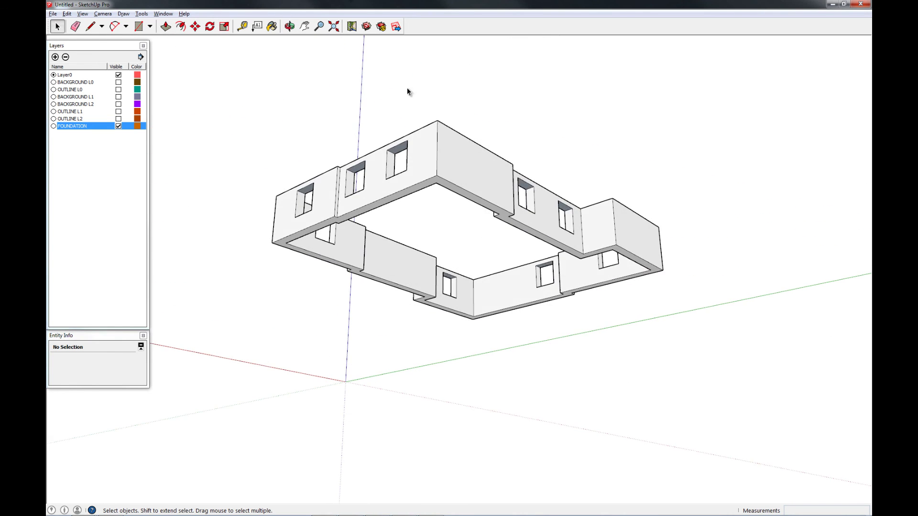
Trace the walls' outer bottom edge with lines along the three-window wall and the adjoining wall up to its jog.
scroll(363, 229, "up", 3)
middle_click_drag(355, 229, 354, 164)
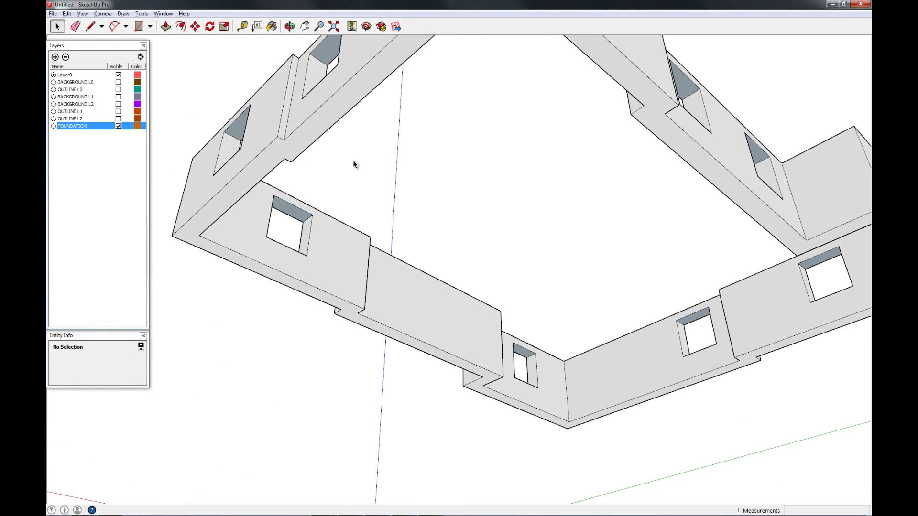
key("l")
left_click(198, 235)
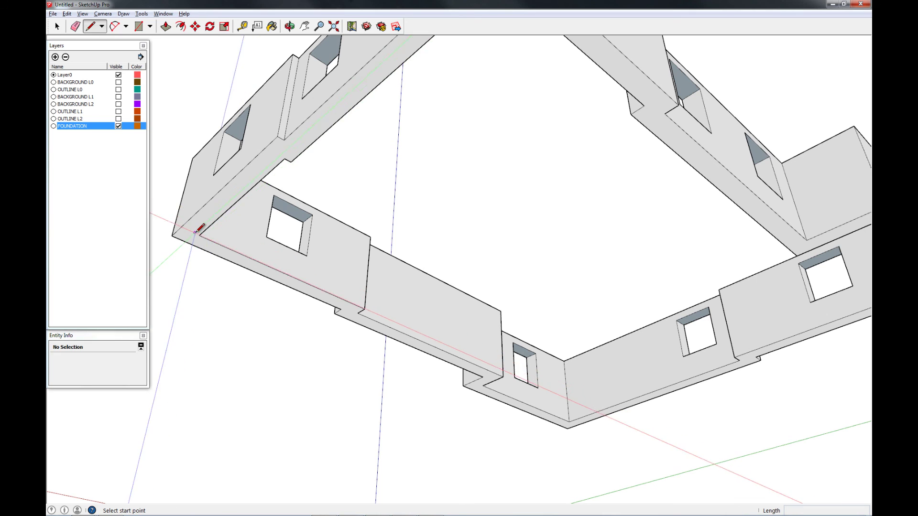
left_click(290, 162)
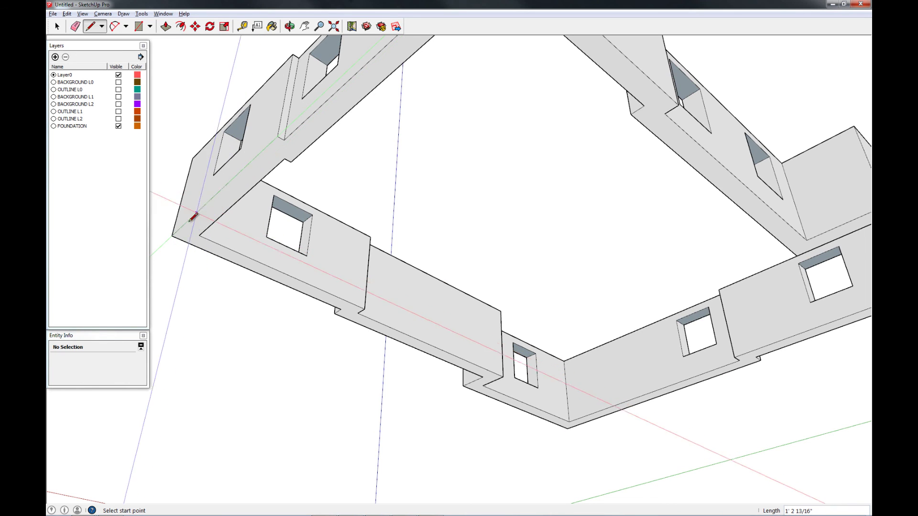
left_click(172, 236)
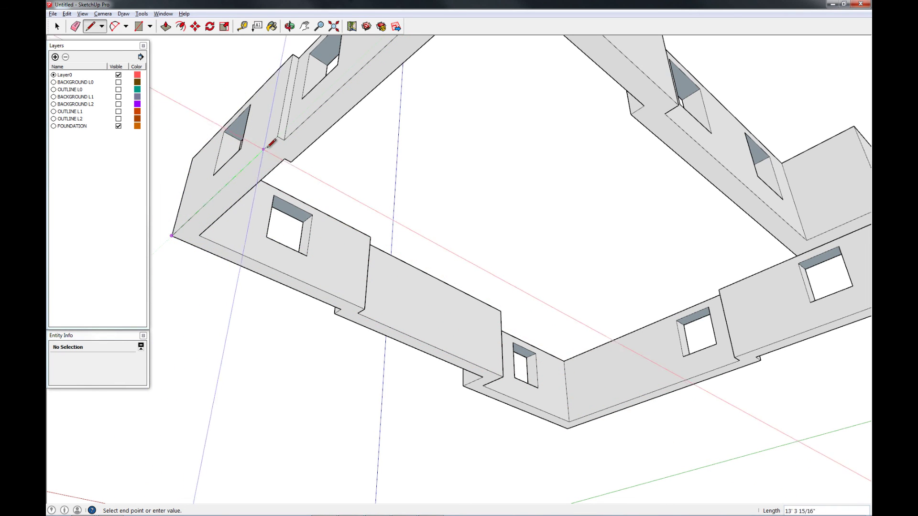
left_click(278, 136)
left_click(284, 140)
scroll(234, 261, "down", 3)
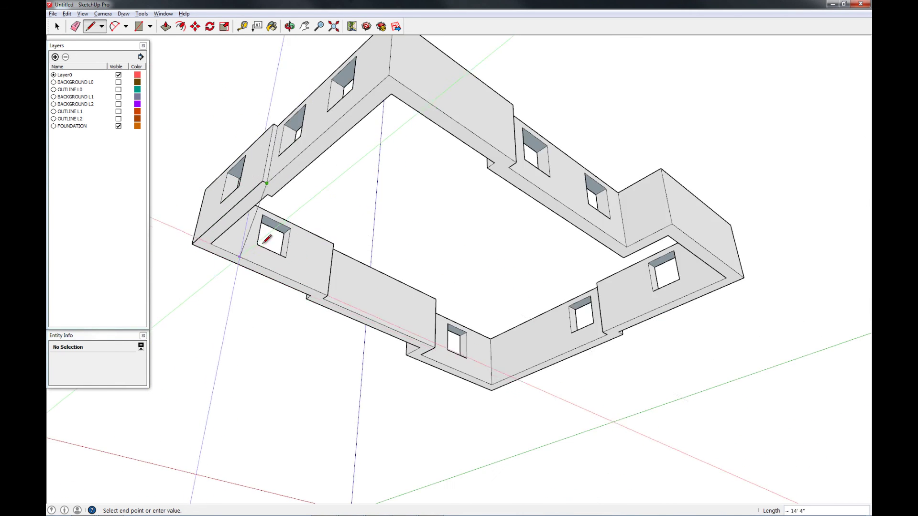
left_click(389, 75)
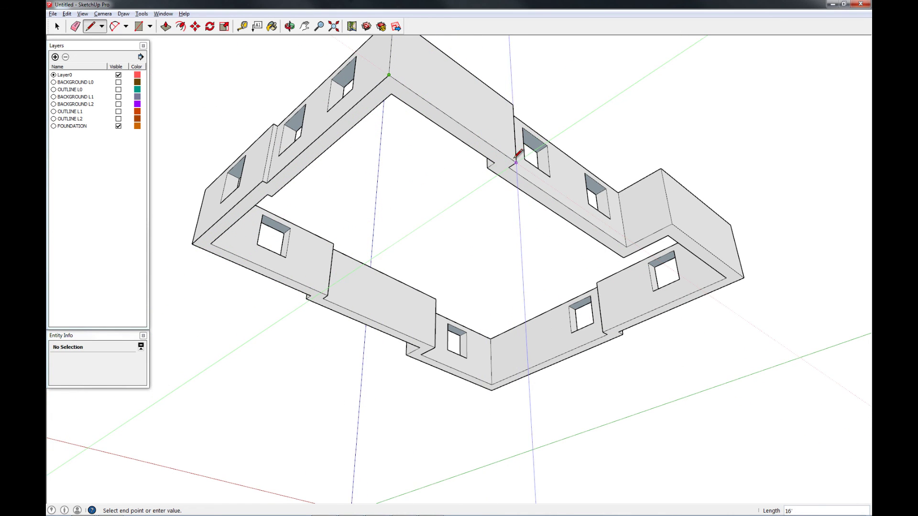
left_click(516, 162)
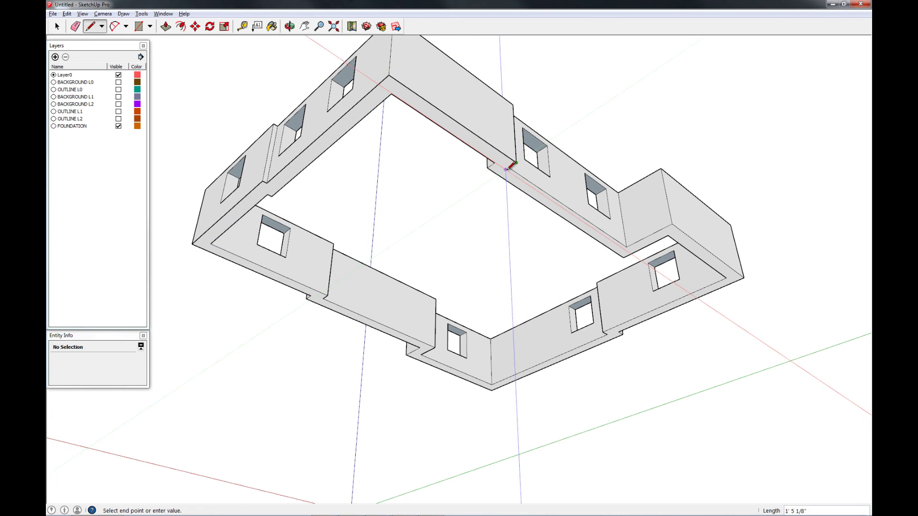
Trace the rest of the walls' outer bottom perimeter back to the starting corner to close the floor face.
left_click(626, 247)
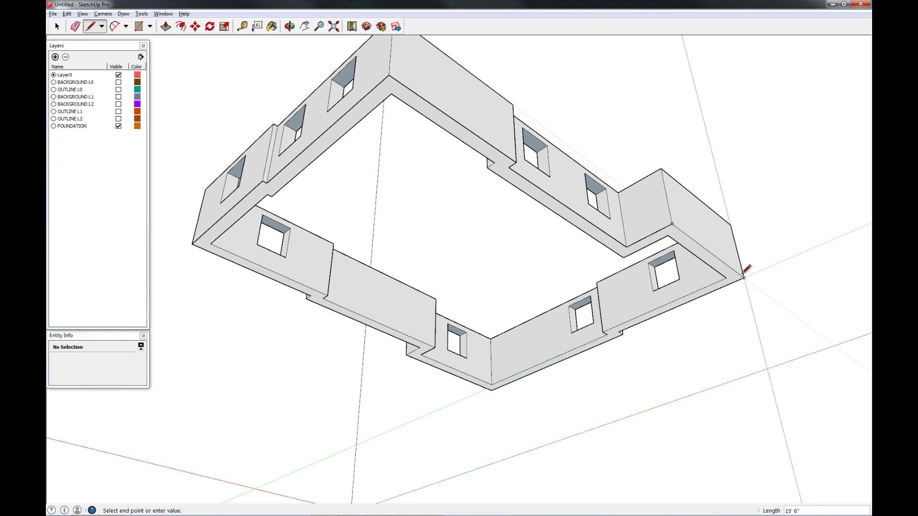
left_click(743, 277)
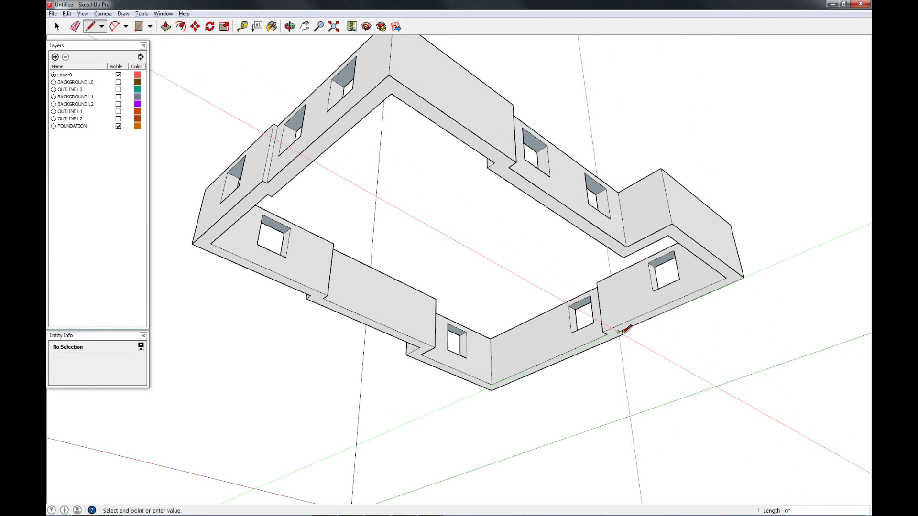
left_click(621, 333)
left_click(491, 390)
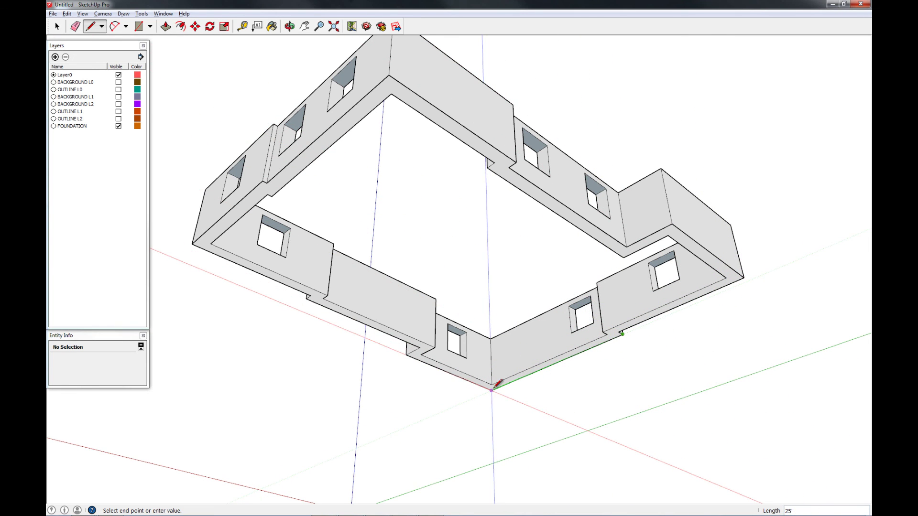
left_click(406, 354)
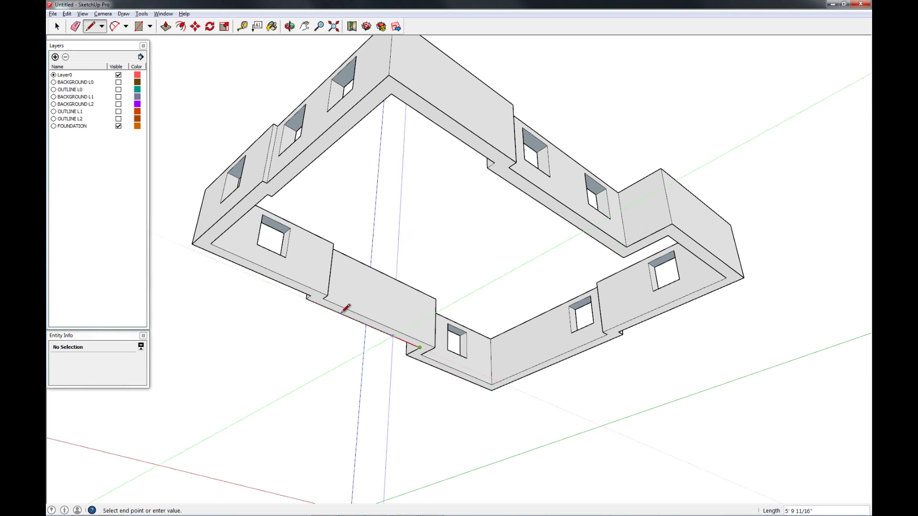
left_click(307, 298)
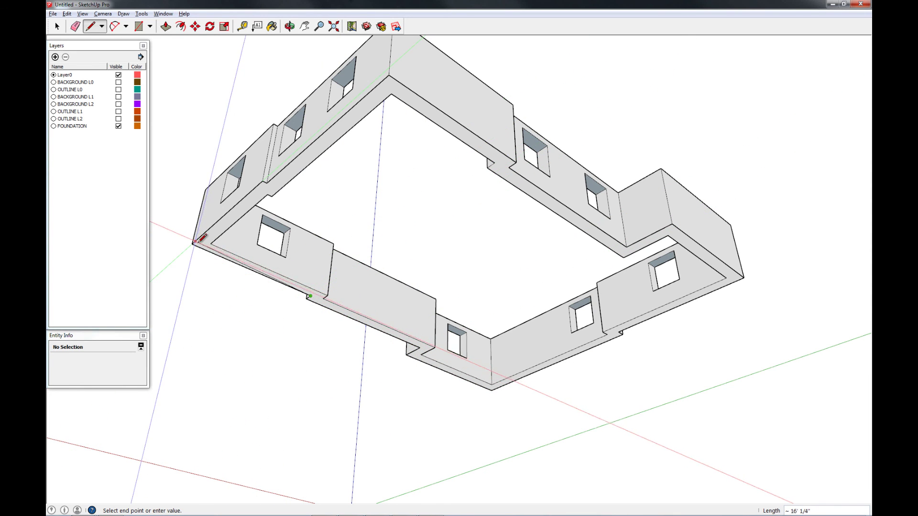
left_click(198, 238)
Push/Pull the floor face 4" downward to form a slab beneath the walls.
key("space")
left_click(355, 182)
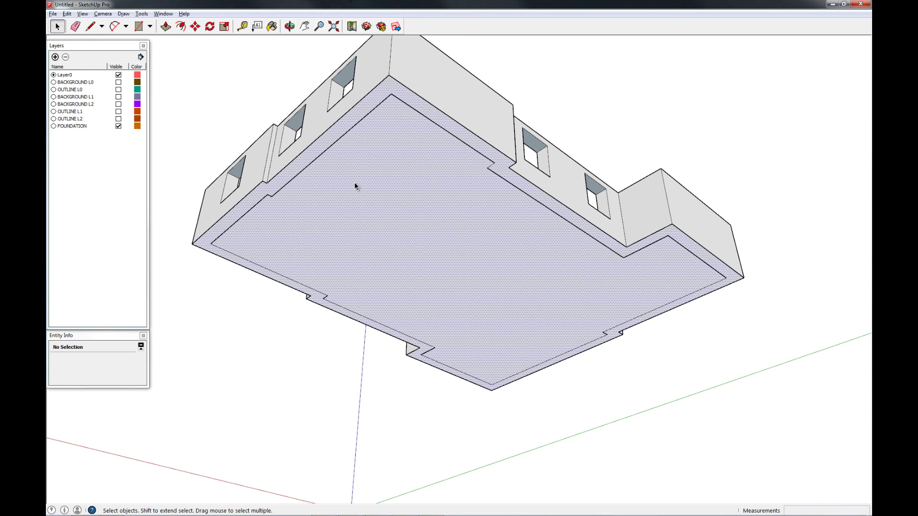
key("p")
left_click_drag(369, 182, 369, 196)
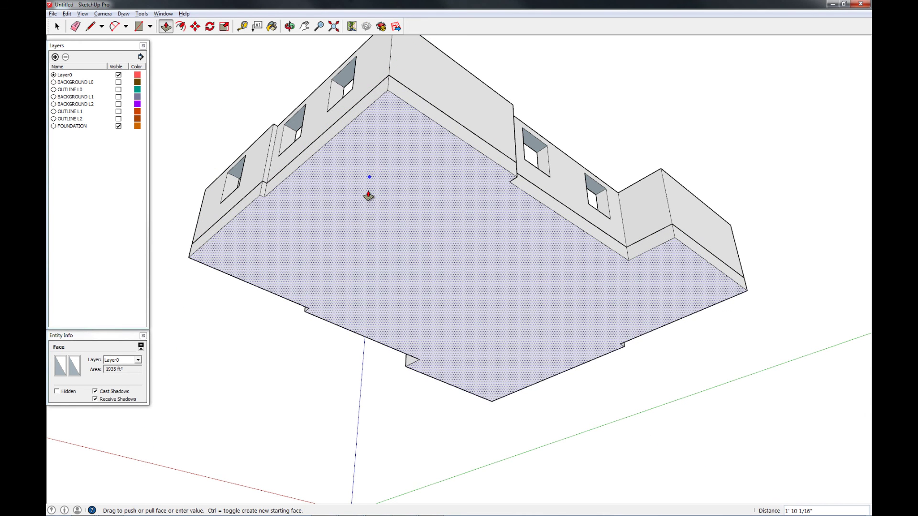
type("4")
key("Return")
middle_click_drag(391, 241, 428, 148)
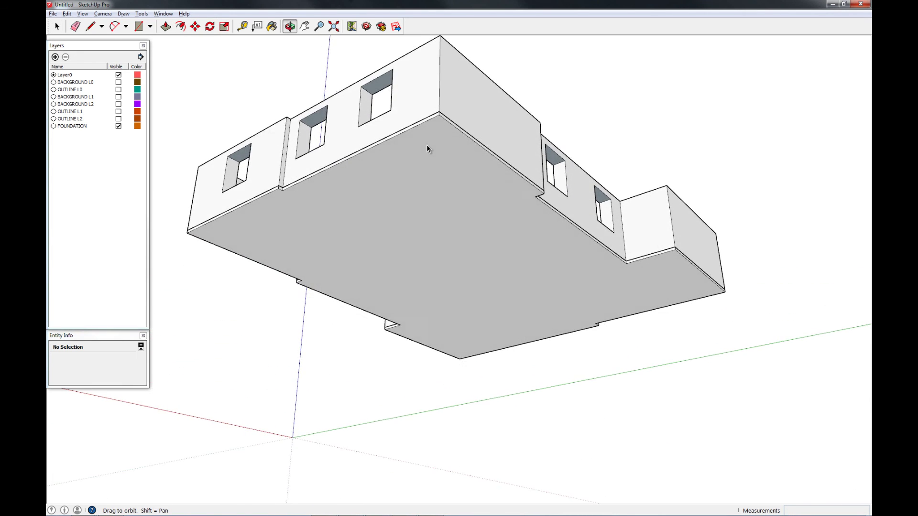
Group the floor slab's geometry, assign the group to the FOUNDATION layer and clear the selection.
double_click(420, 176)
right_click(420, 175)
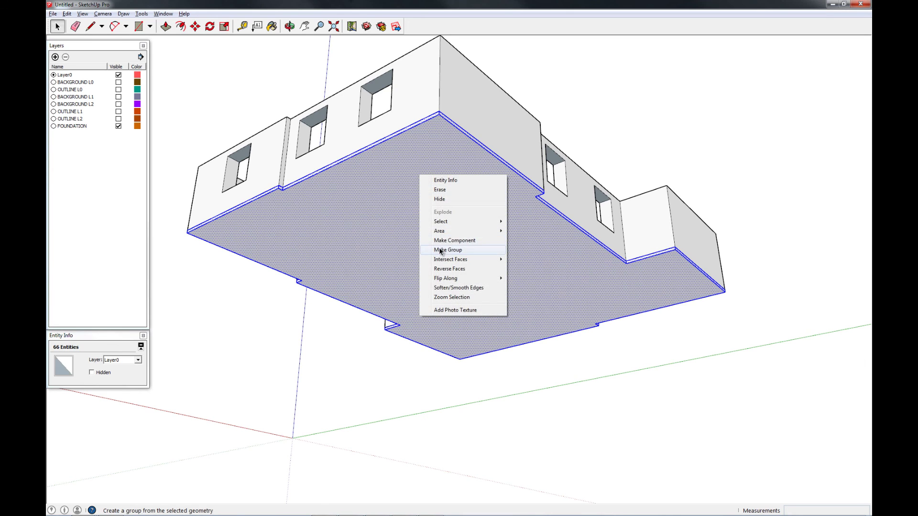
left_click(444, 249)
left_click(138, 359)
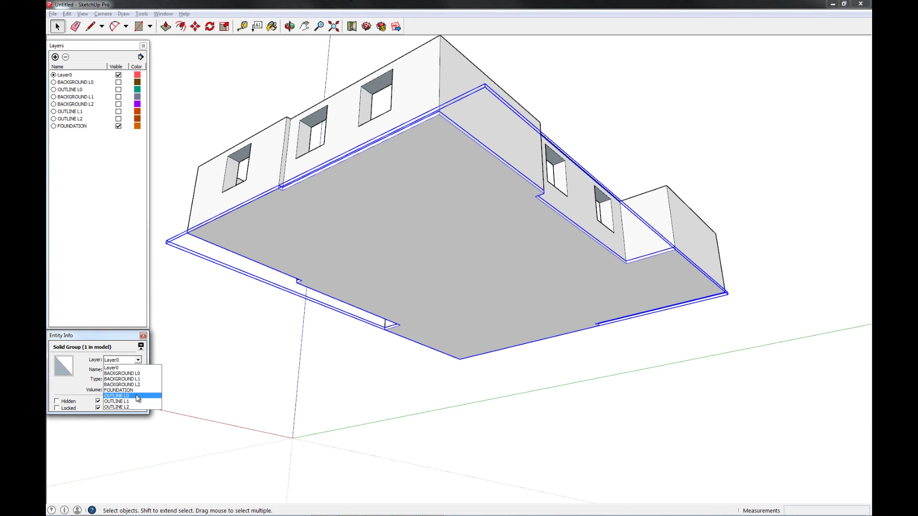
left_click(120, 390)
left_click(369, 342)
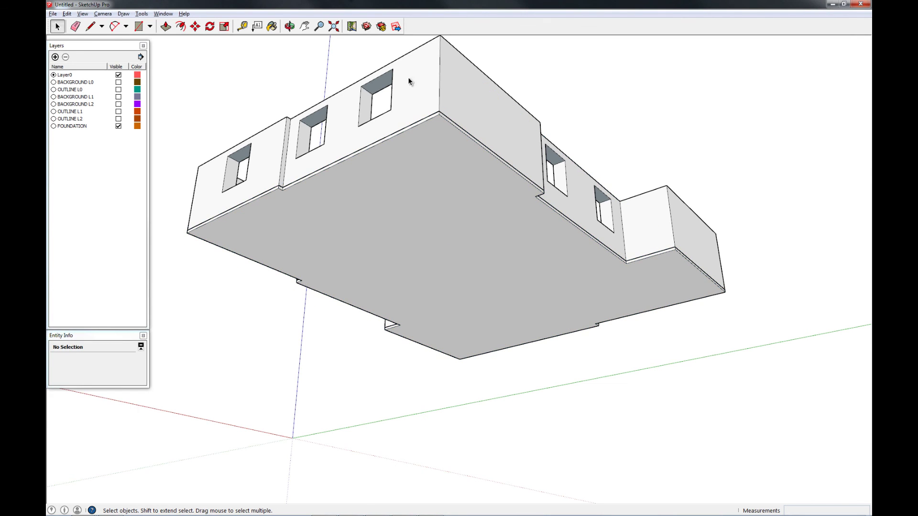
Check the slab with the FOUNDATION layer toggled, then hide FOUNDATION and show the OUTLINE L1 and OUTLINE L0 layers.
middle_click_drag(409, 76, 448, 261)
scroll(458, 200, "down", 3)
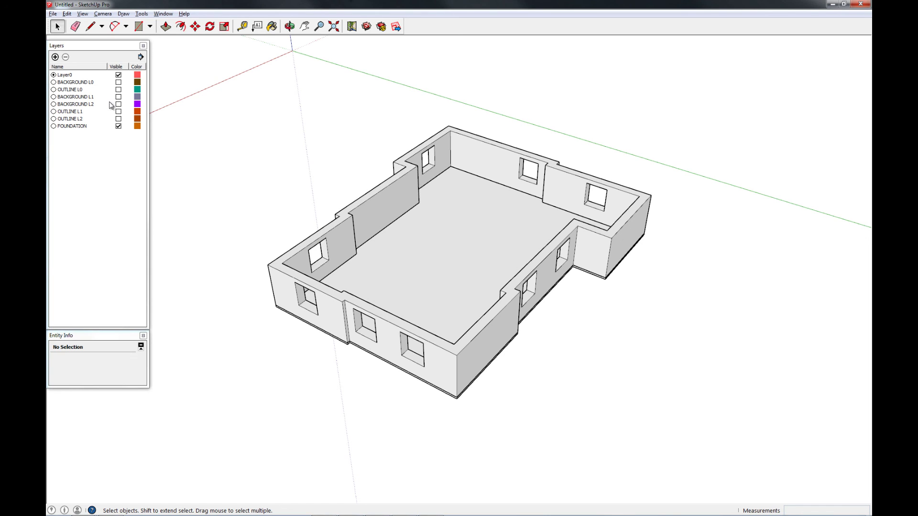
left_click(118, 126)
left_click(119, 125)
left_click(119, 112)
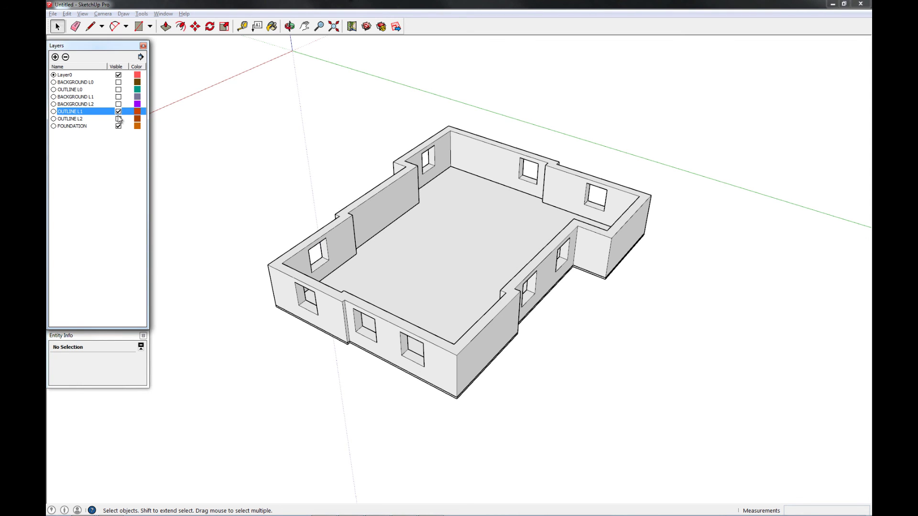
left_click(118, 126)
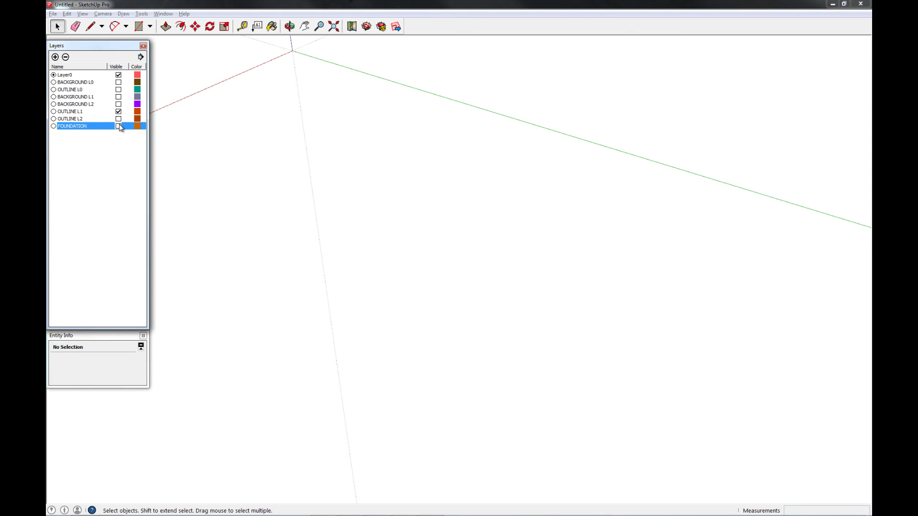
left_click(119, 90)
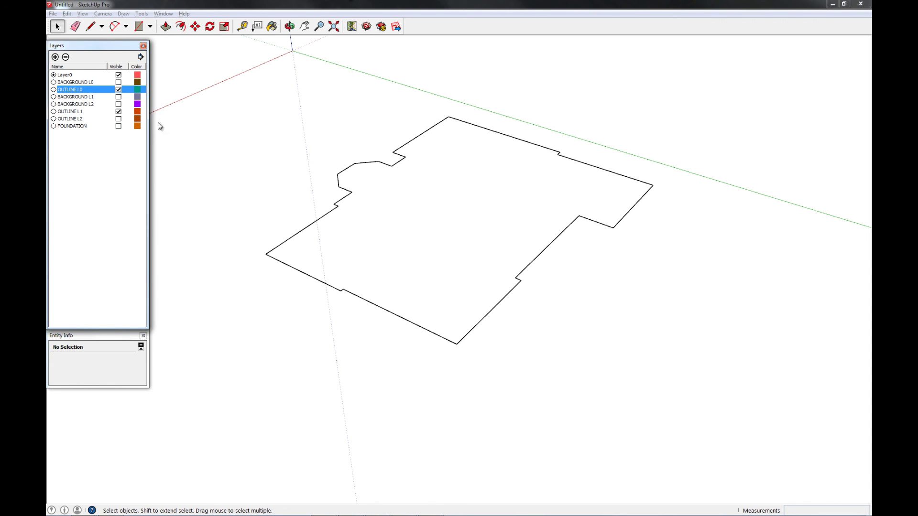
Assign all edges inside the OUTLINE L1 outline group to Layer0, leave the group and hide the OUTLINE L0 layer.
double_click(393, 165)
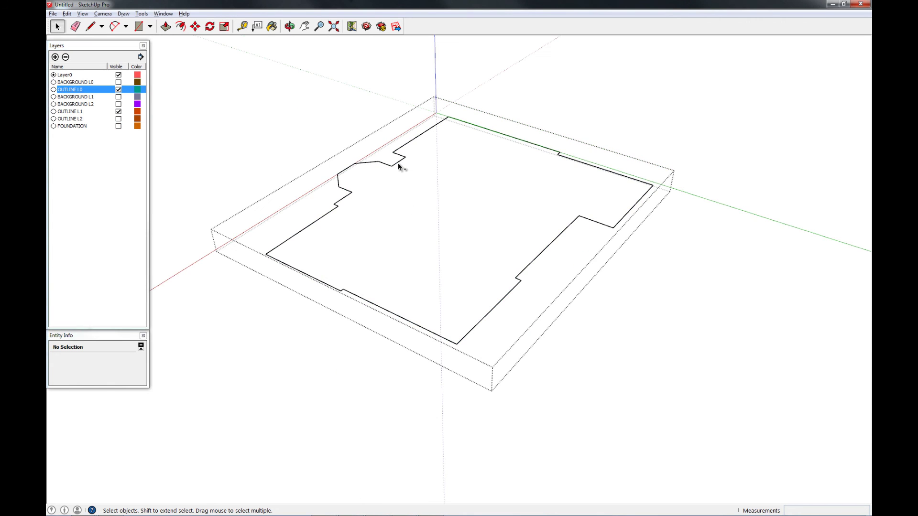
triple_click(399, 167)
left_click(129, 359)
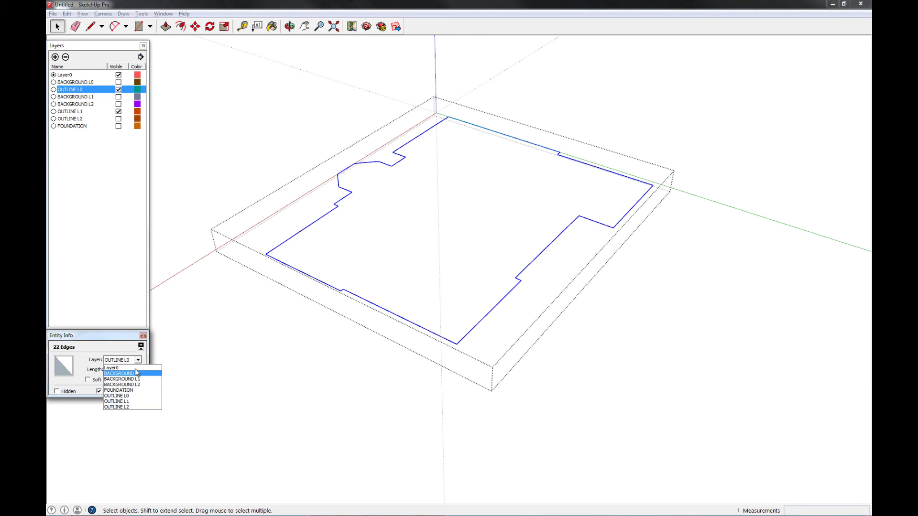
left_click(125, 368)
left_click(291, 318)
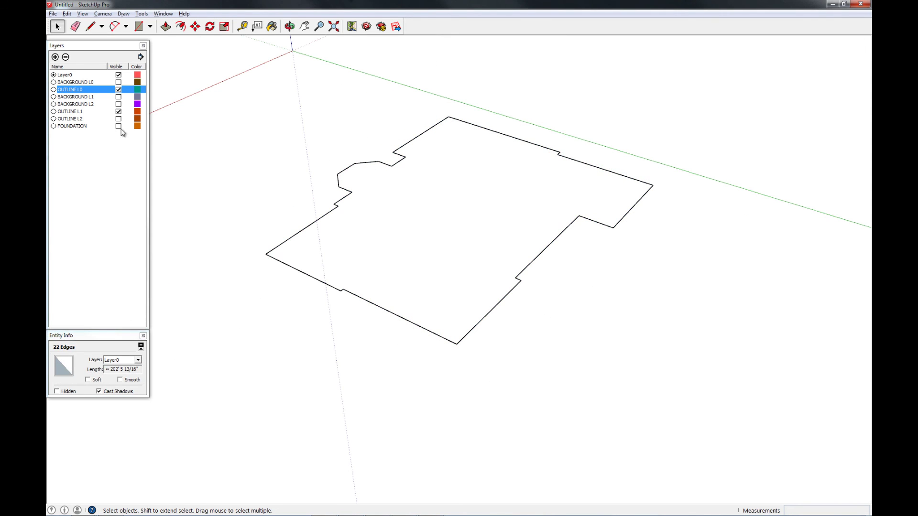
left_click(118, 89)
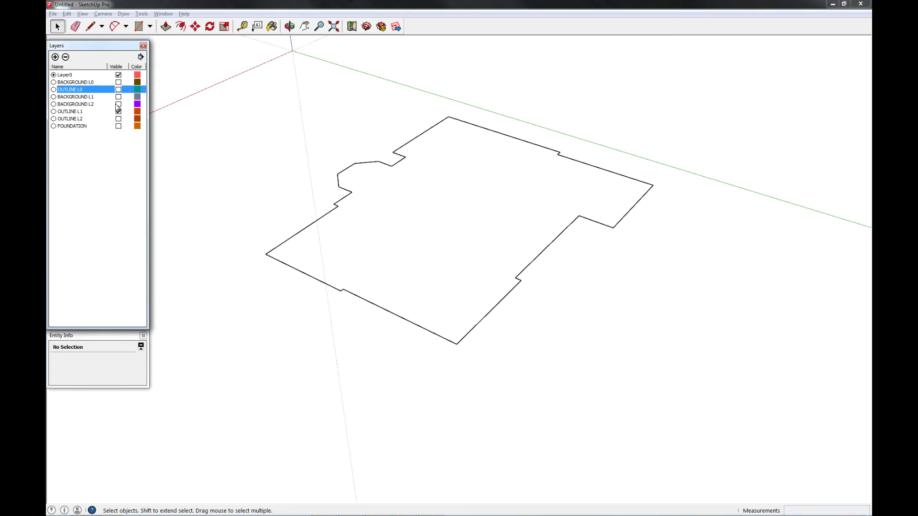
Assign all edges inside the OUTLINE L2 outline group to Layer0, leave the group and hide the OUTLINE L0 and OUTLINE L2 layers.
left_click(119, 119)
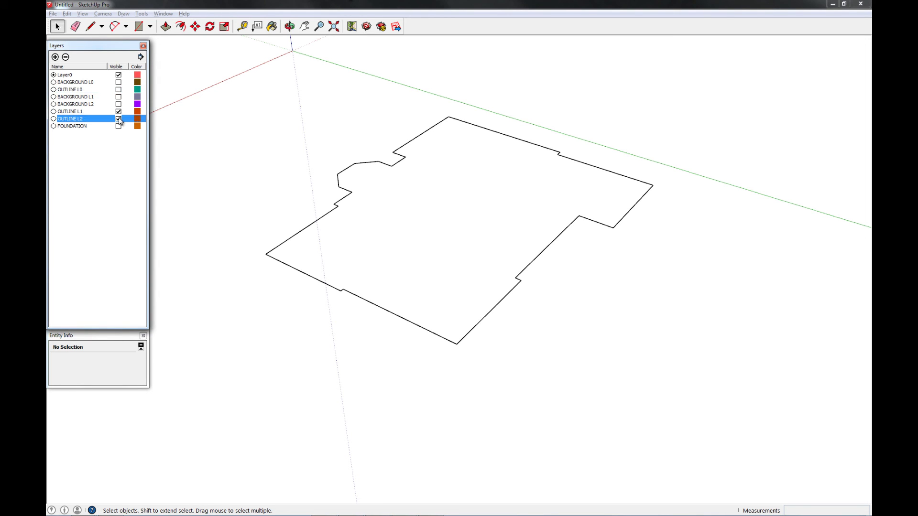
left_click(119, 82)
left_click(119, 82)
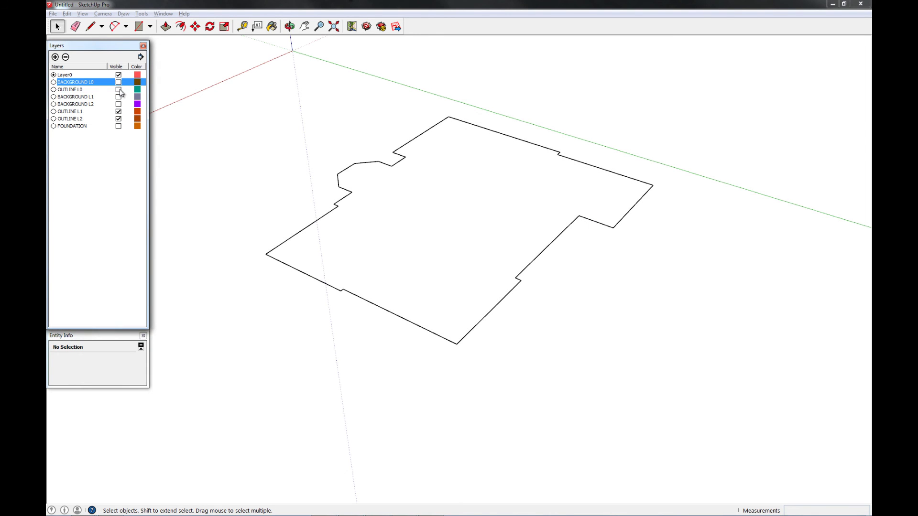
left_click(118, 89)
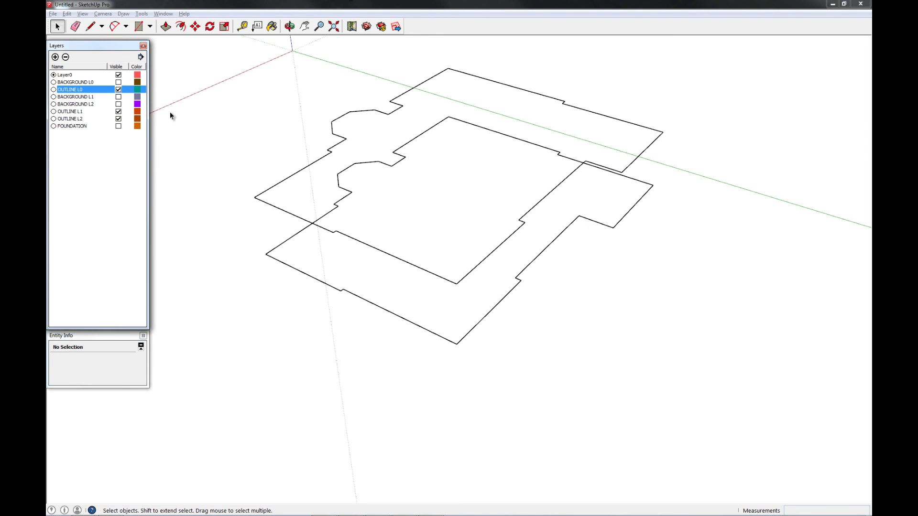
triple_click(340, 117)
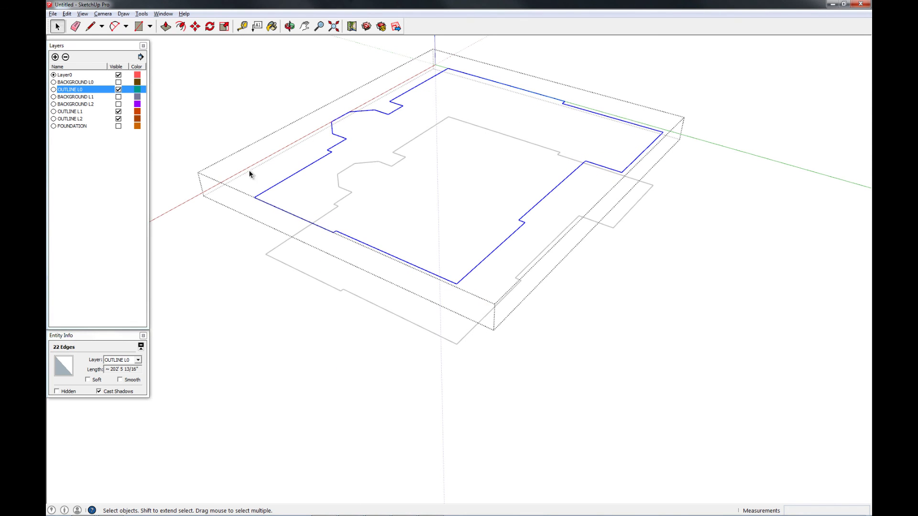
left_click(125, 361)
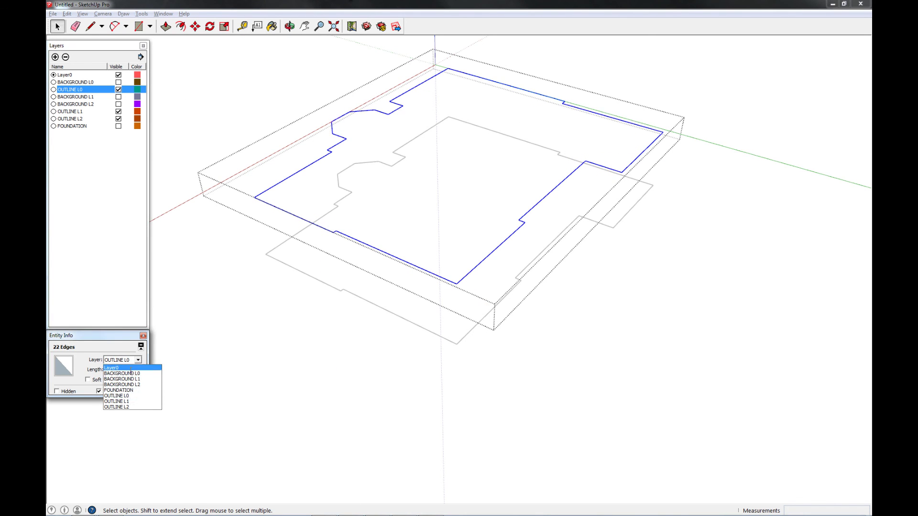
left_click(131, 369)
left_click(227, 274)
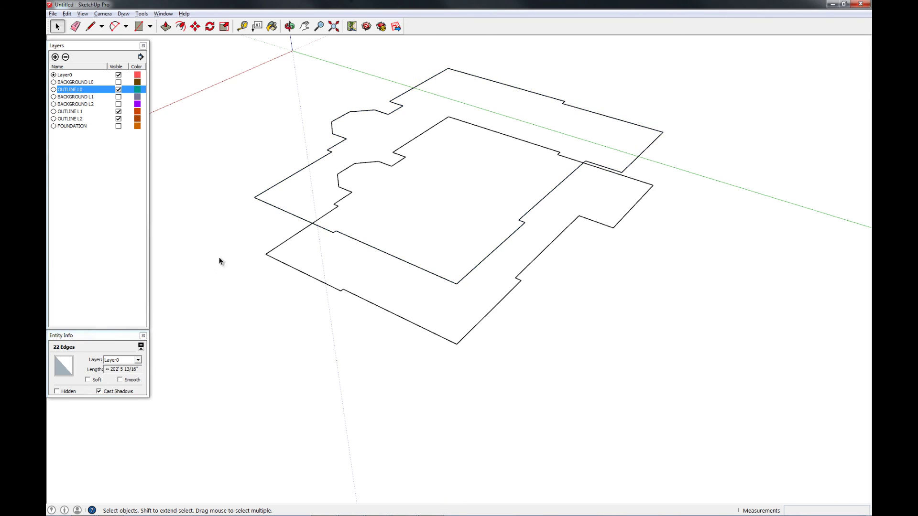
left_click(118, 90)
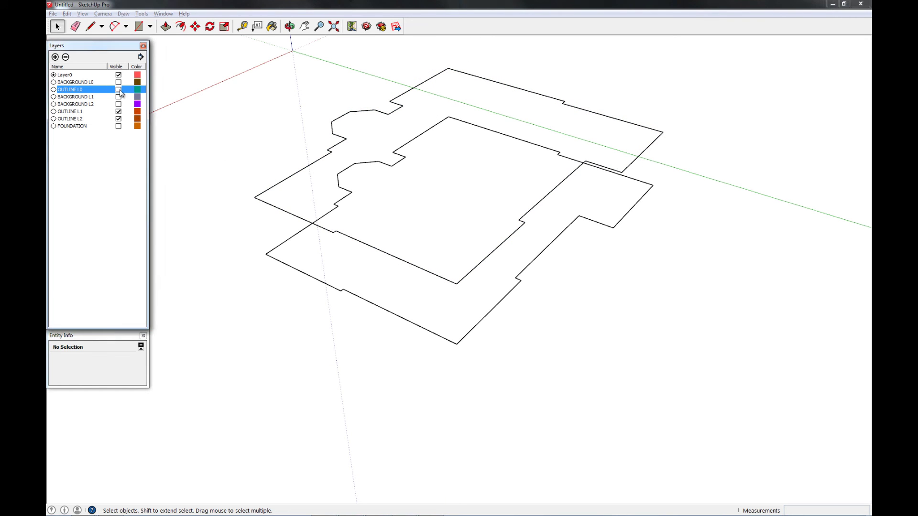
left_click(118, 119)
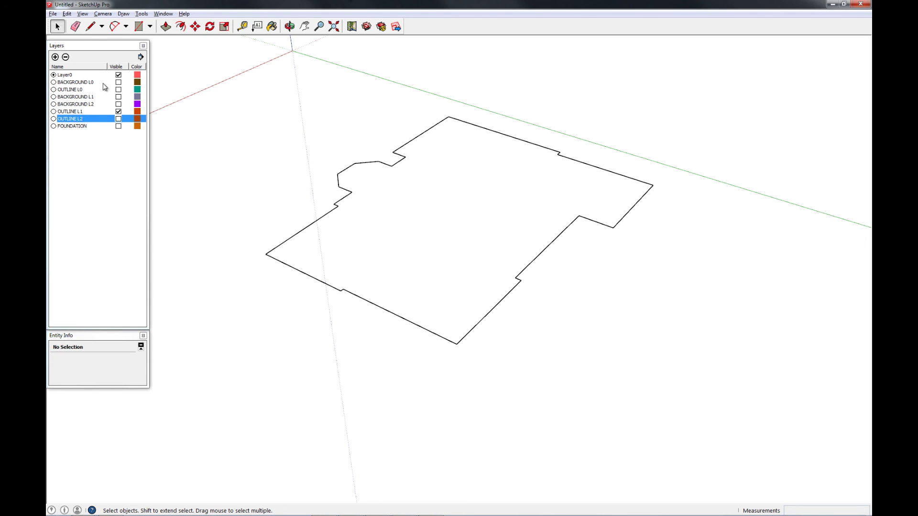
Check the OUTLINE L1 outline against the basement walls with the FOUNDATION layer shown, and hide FOUNDATION again.
left_click(119, 127)
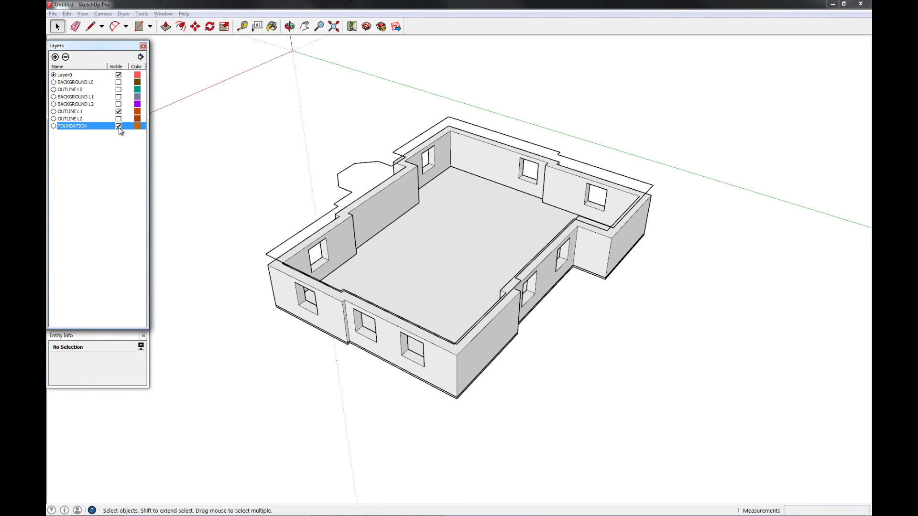
middle_click_drag(540, 325, 583, 247)
scroll(306, 243, "up", 5)
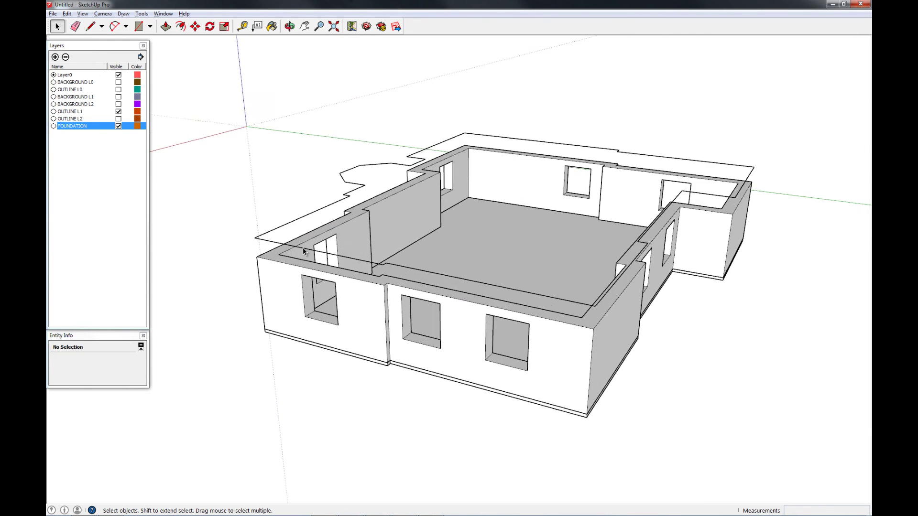
middle_click_drag(294, 248, 606, 236)
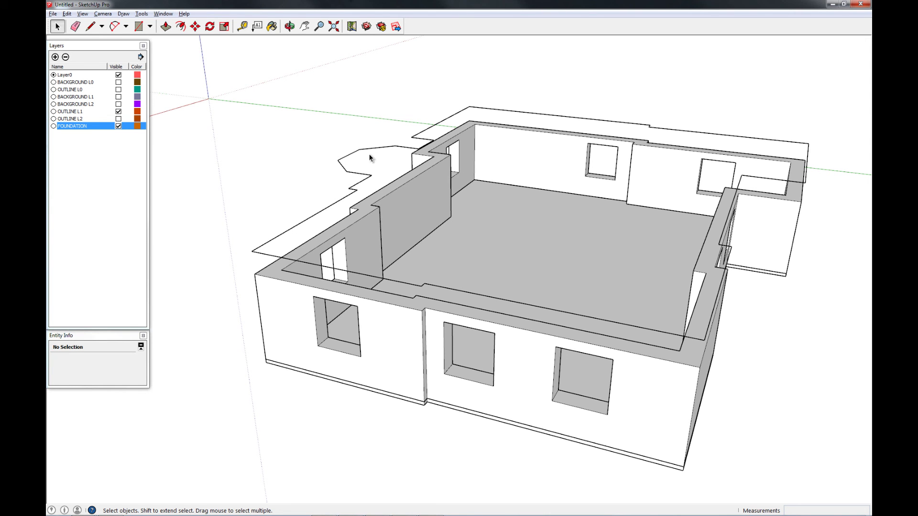
middle_click_drag(369, 156, 379, 266)
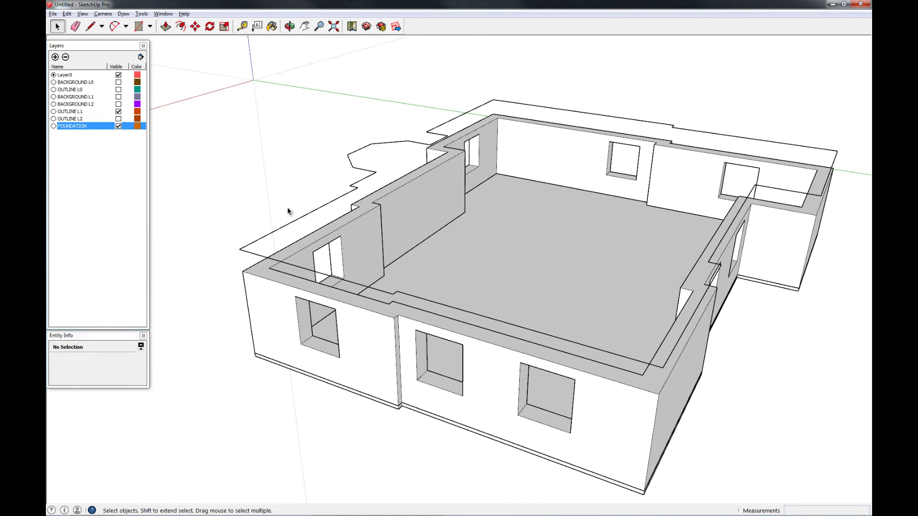
middle_click_drag(339, 212, 455, 237)
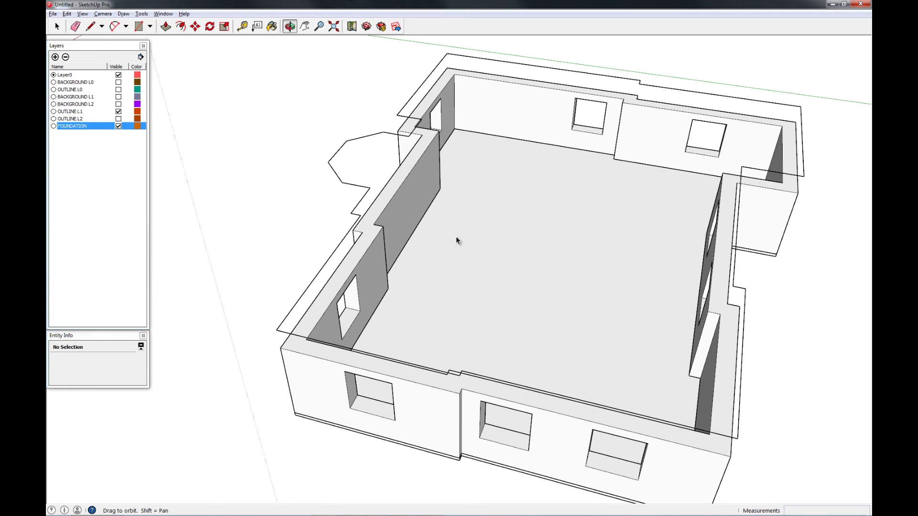
left_click(119, 126)
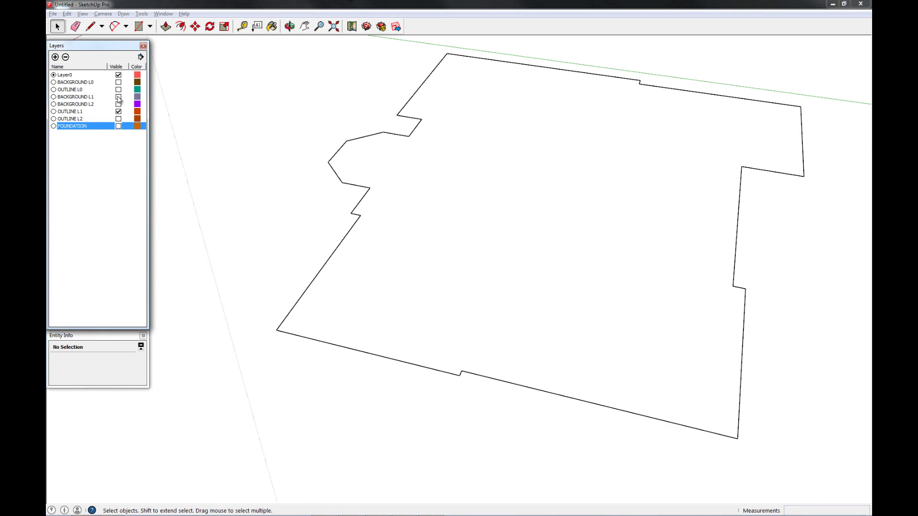
Show the BACKGROUND L1 layer and draw a line across the porch opening inside the OUTLINE L1 outline group.
left_click(118, 97)
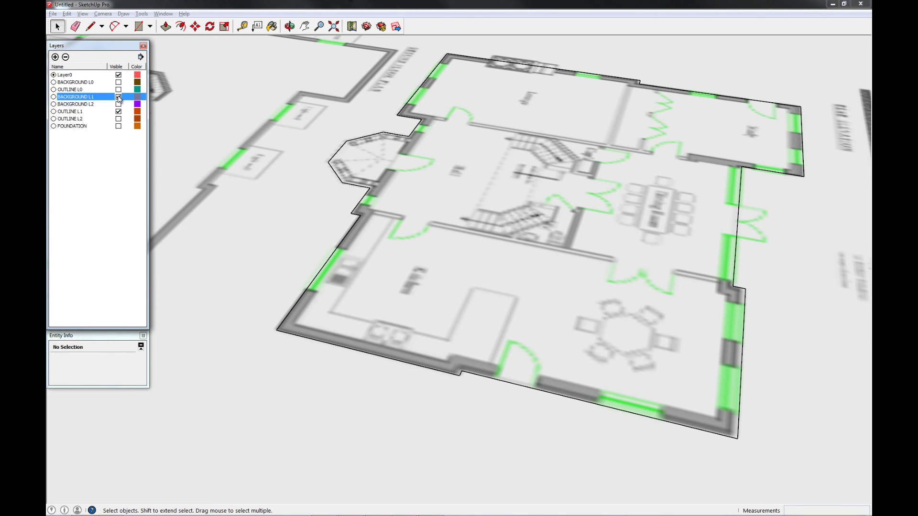
middle_click_drag(451, 200, 480, 312)
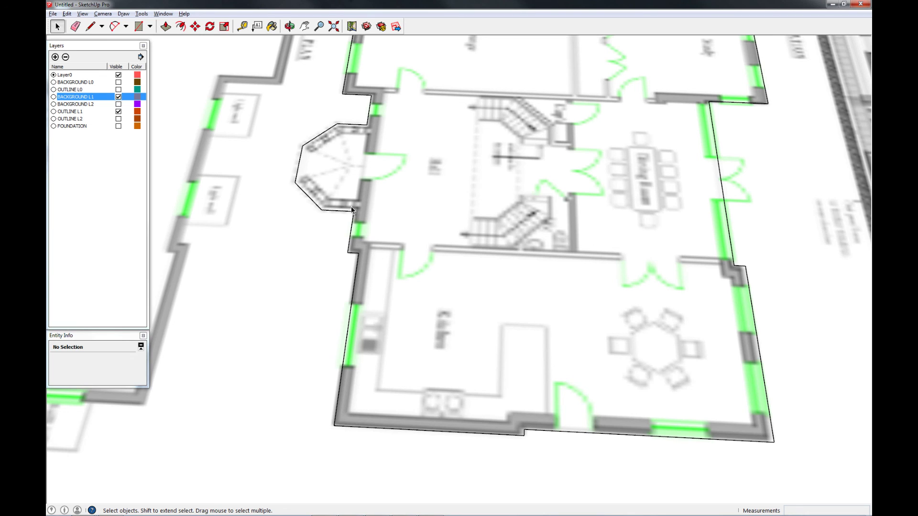
double_click(353, 220)
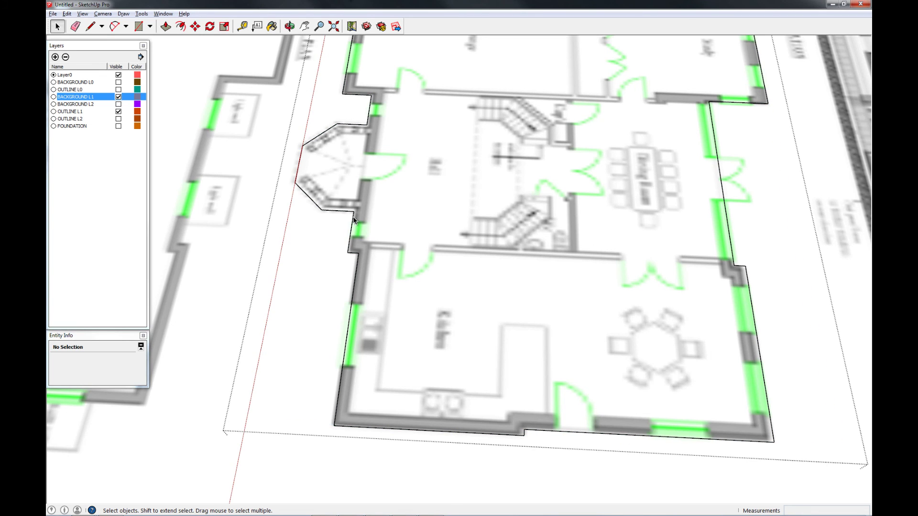
left_click(359, 212)
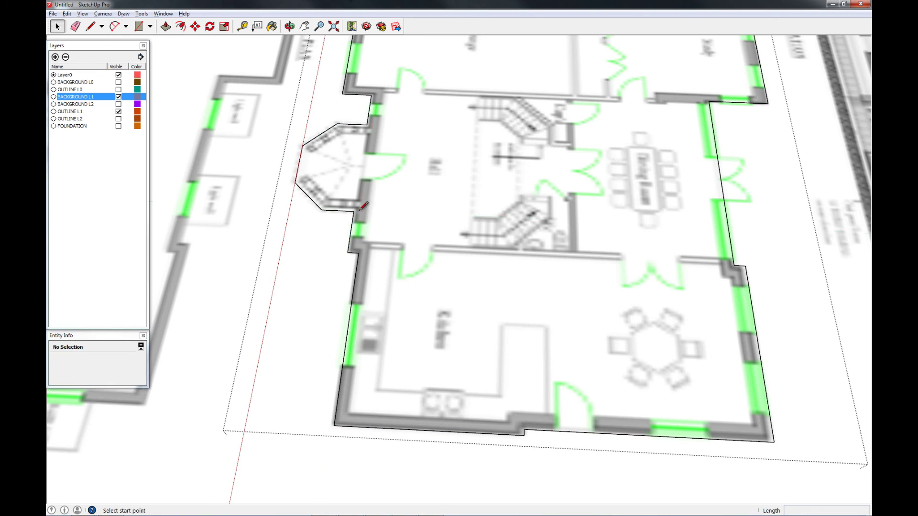
key("l")
left_click(354, 211)
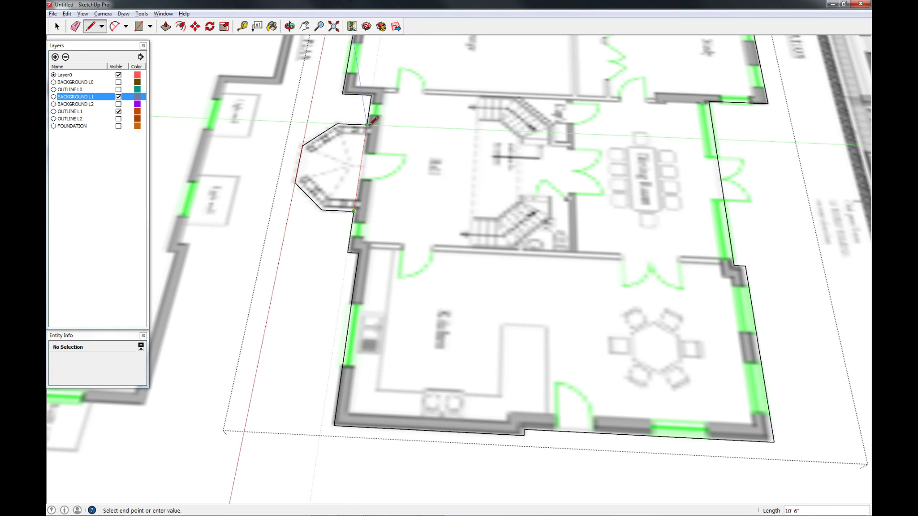
left_click(368, 124)
key("space")
Delete the main floor face and the porch face, keeping only the outline edges.
left_click(403, 218)
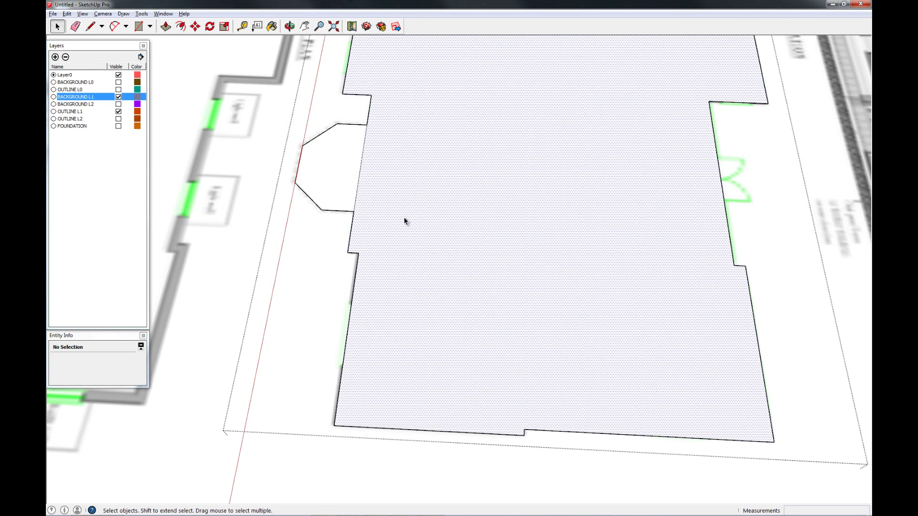
key("Delete")
left_click(327, 178)
key("Delete")
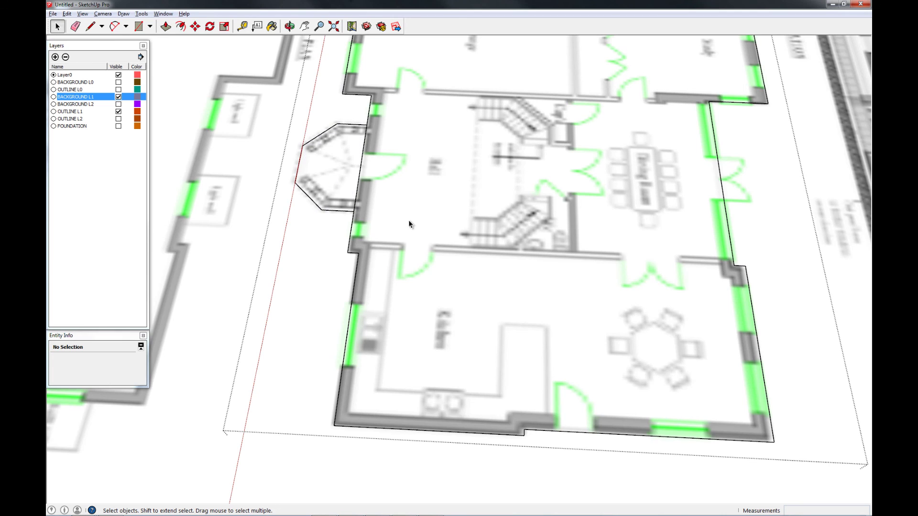
Offset the main outline edges, excluding the porch edges, 6" inward and delete the inner face.
triple_click(354, 219)
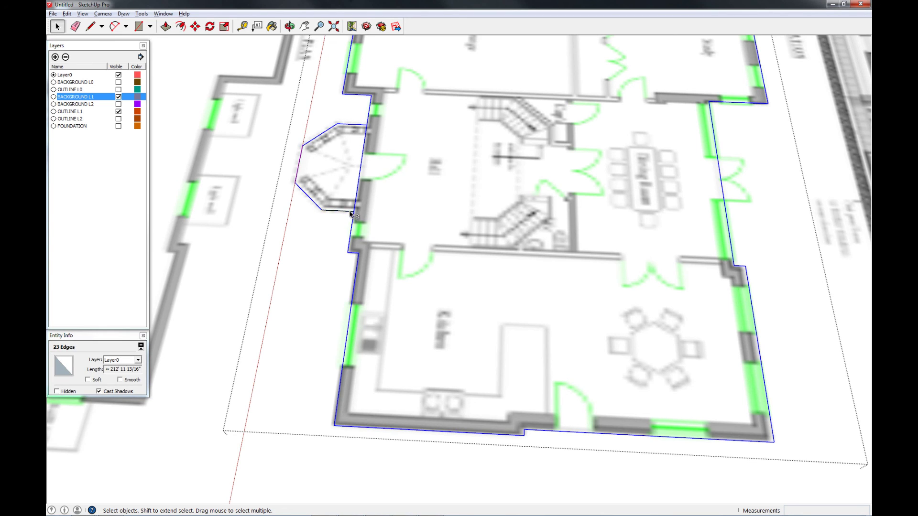
left_click(352, 214, "shift")
left_click_drag(344, 116, 310, 163, "shift")
key("f")
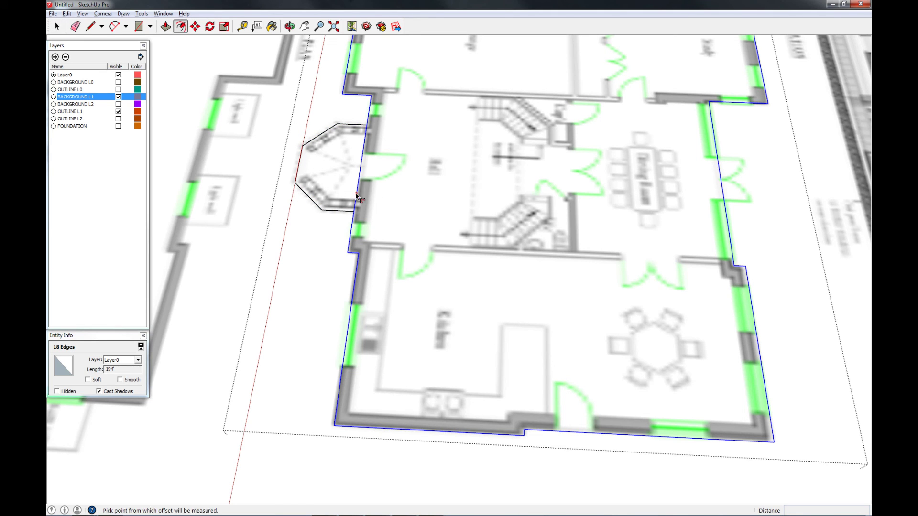
left_click(356, 191)
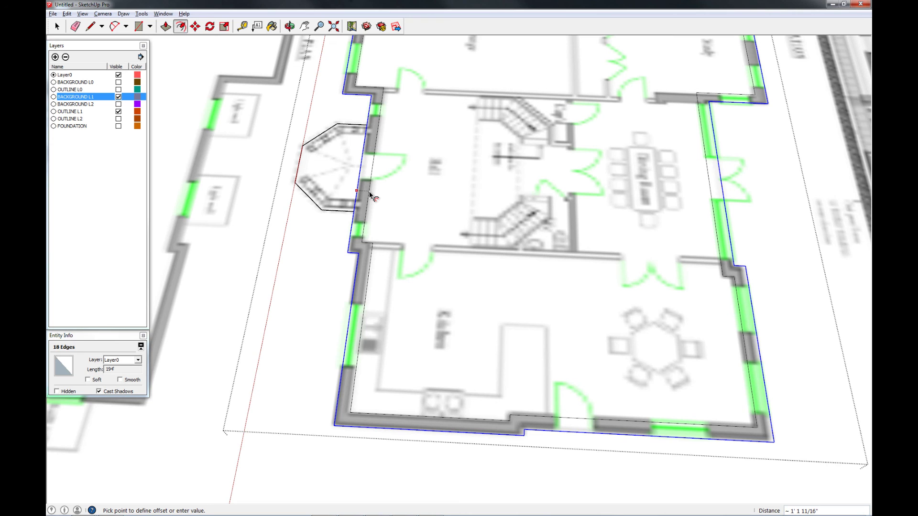
type("6")
key("Return")
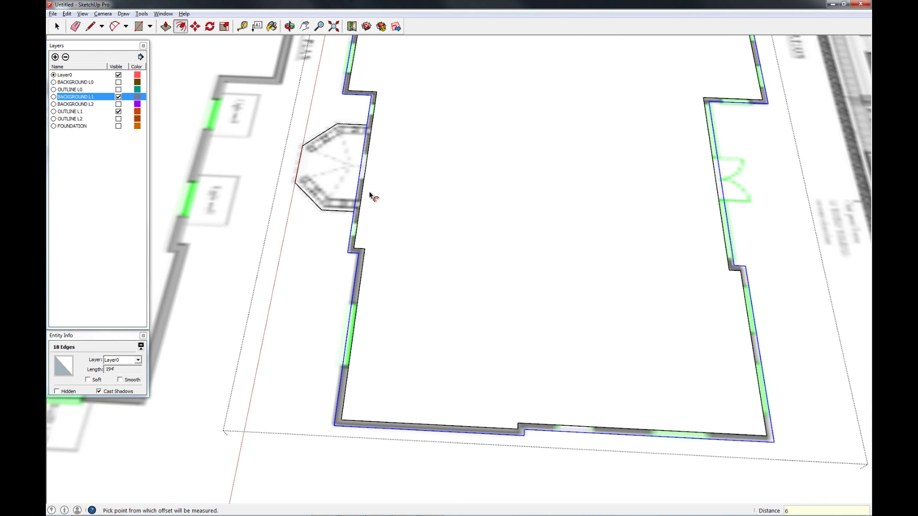
key("space")
left_click(439, 189)
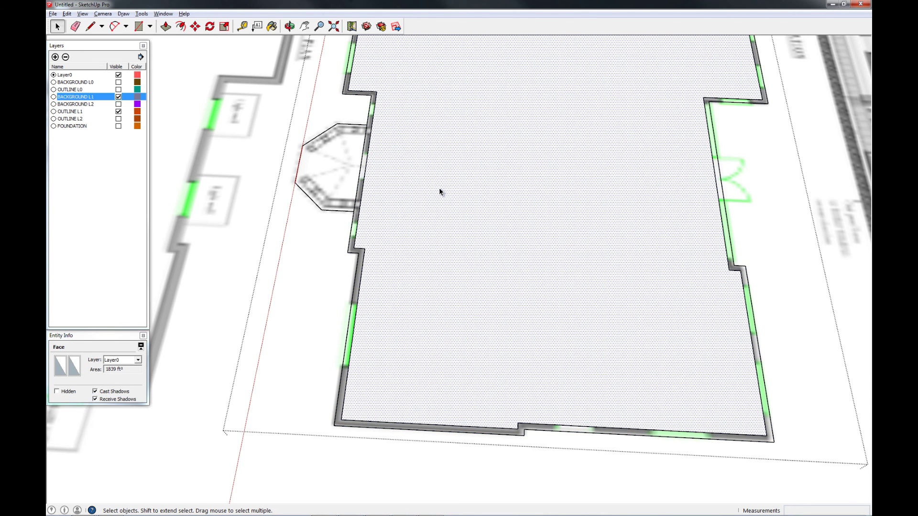
key("Delete")
Examine the ground floor plan and the elevation drawings around the new wall outline.
scroll(448, 294, "down", 4)
mouse_move(585, 255)
middle_mouse_down()
mouse_move(549, 266)
mouse_move(442, 250)
mouse_move(702, 251)
middle_mouse_up()
mouse_move(322, 259)
middle_mouse_down()
mouse_move(469, 294)
mouse_move(471, 321)
middle_mouse_up()
scroll(415, 311, "up", 3)
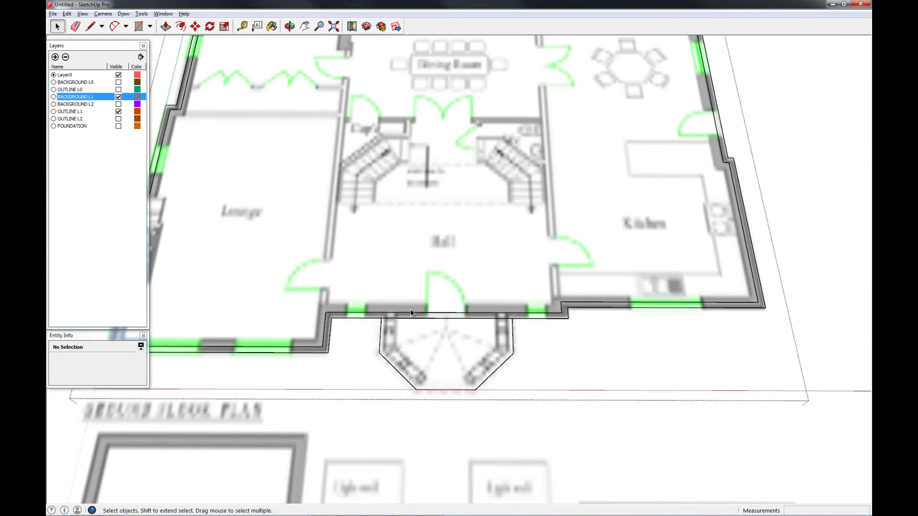
scroll(415, 307, "down", 6)
middle_click_drag(420, 152, 384, 286, "shift")
scroll(626, 247, "up", 3)
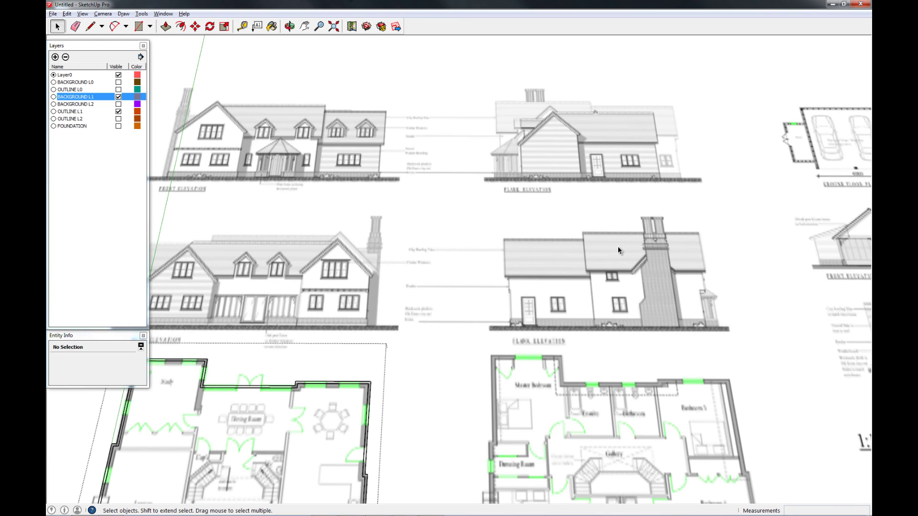
scroll(618, 247, "down", 3)
scroll(420, 388, "up", 5)
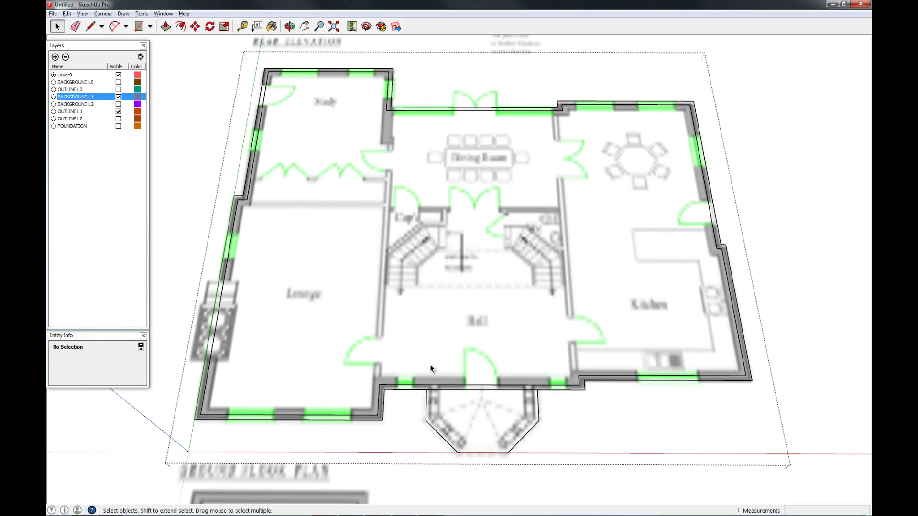
Undo the inner face deletion and the 6" offset.
key("ctrl+z")
key("ctrl+z")
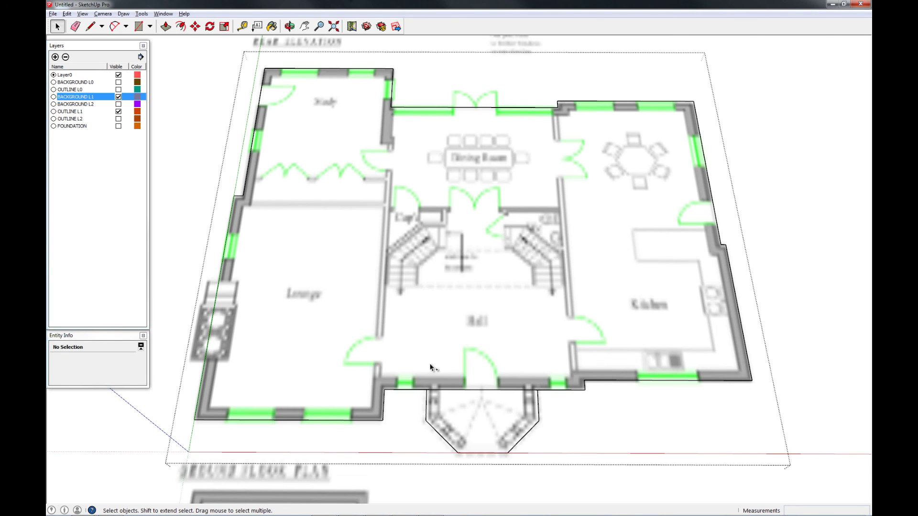
Offset the main outline edges, excluding the porch edges, 12" inward to form the wall thickness.
triple_click(550, 392)
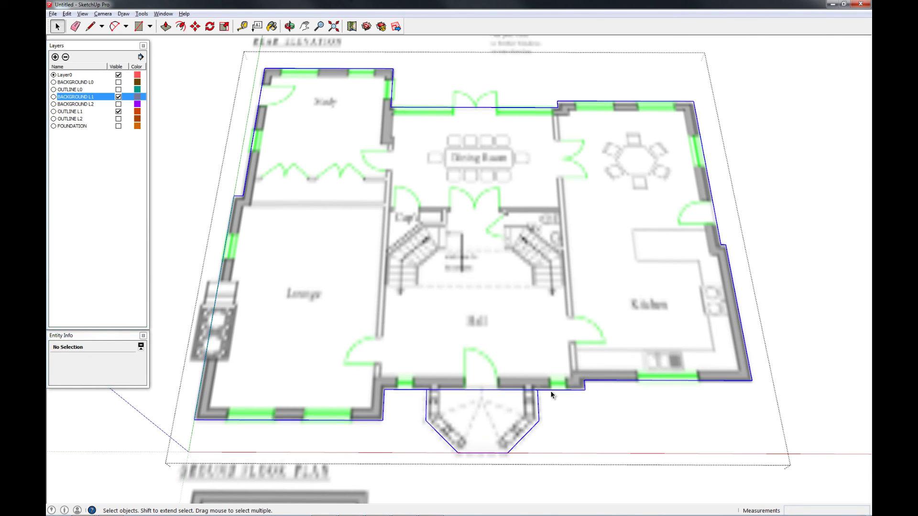
left_click_drag(557, 403, 414, 461)
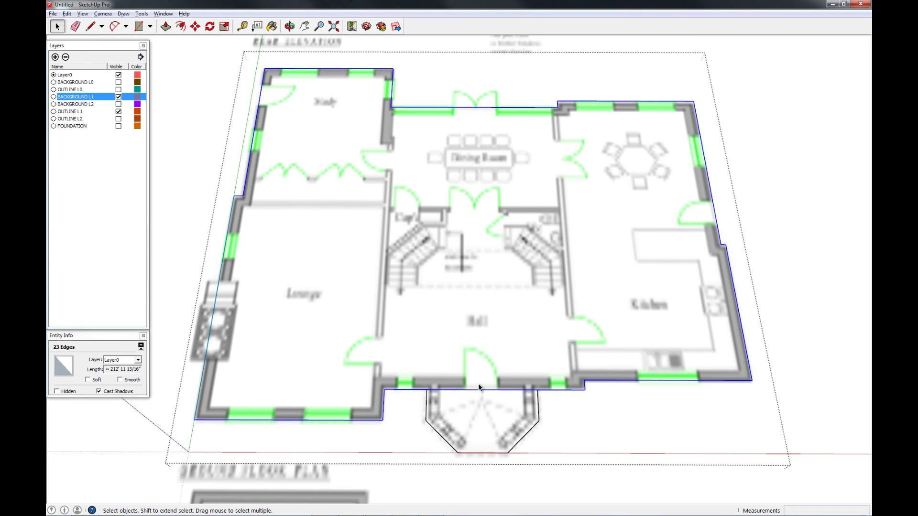
key("f")
left_click(550, 391)
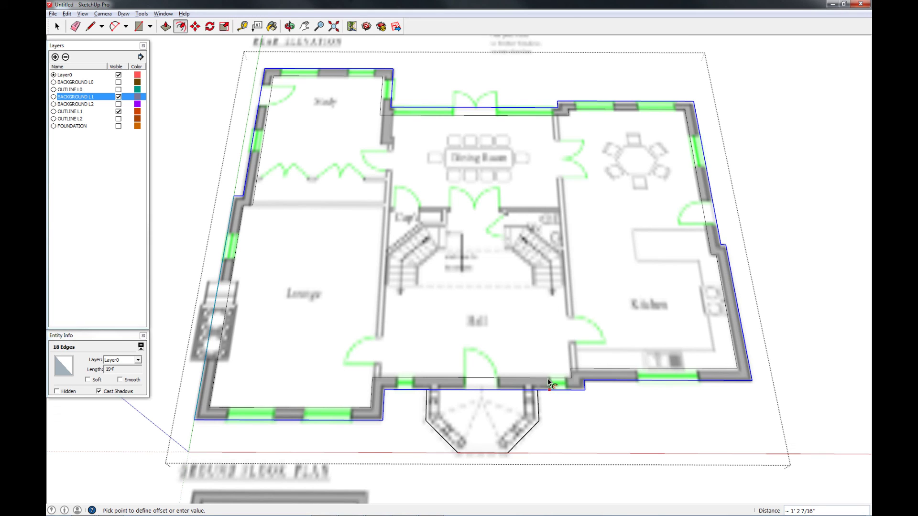
left_click(549, 382)
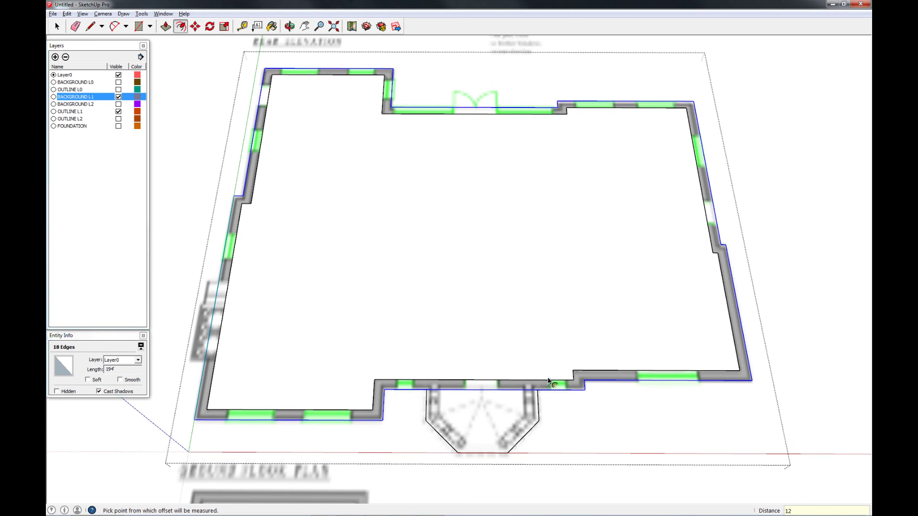
Delete the inner face created by the 12" offset together with its boundary edges.
key("space")
left_click(550, 341)
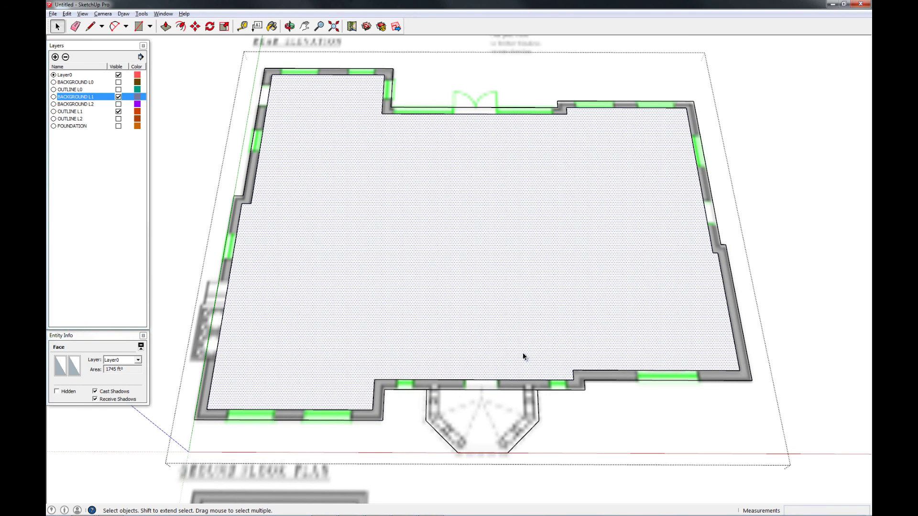
key("Delete")
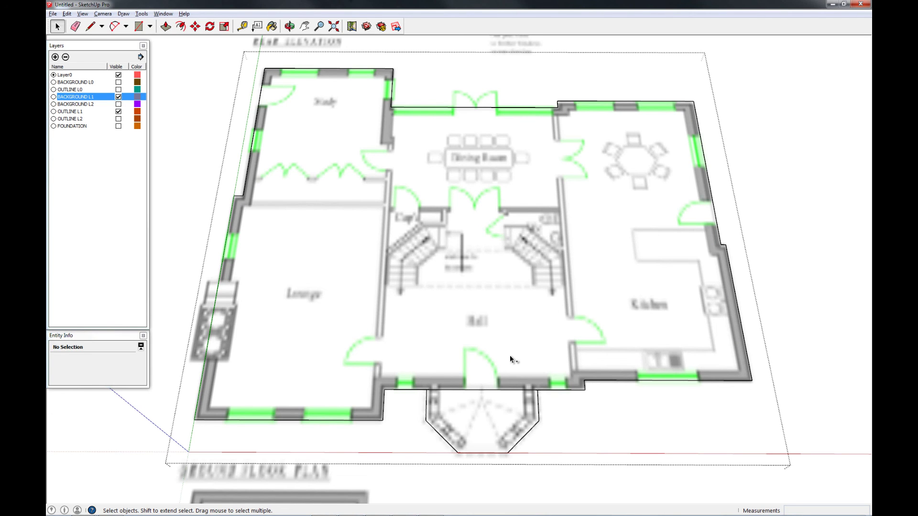
triple_click(585, 389)
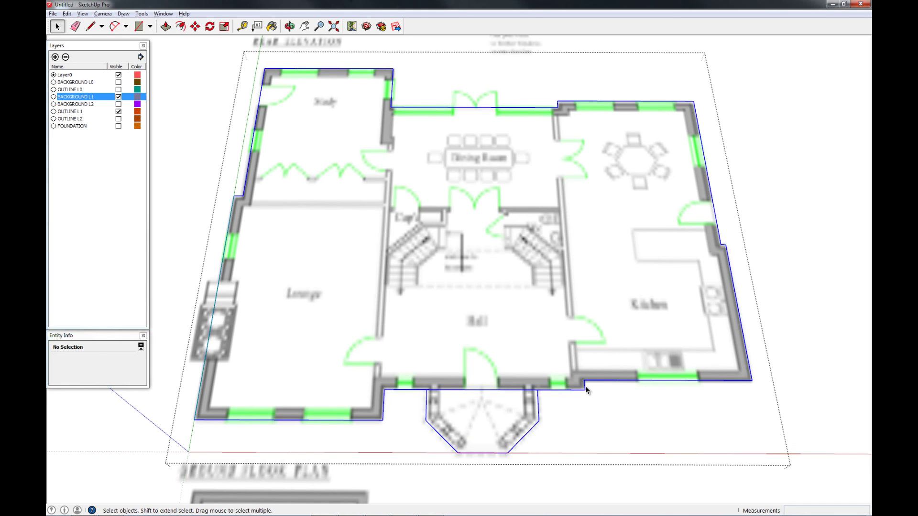
left_click_drag(555, 414, 415, 463, "shift")
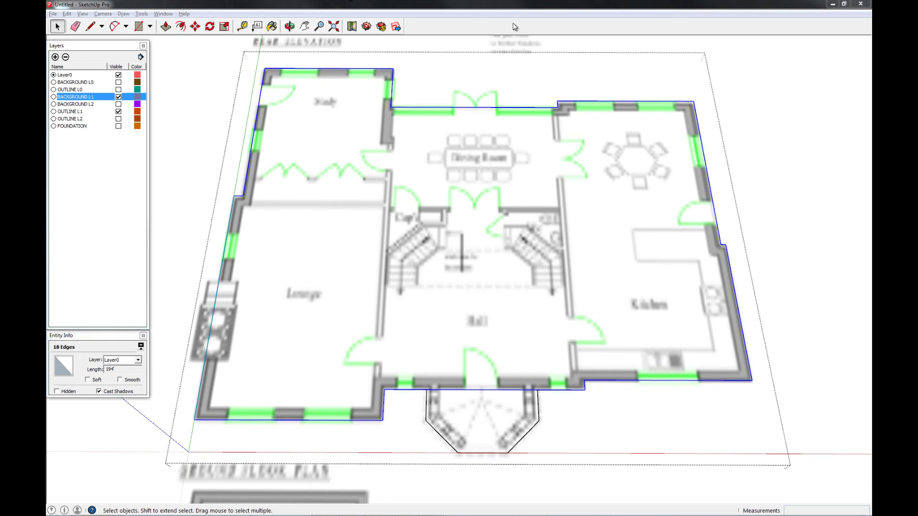
left_click(592, 381)
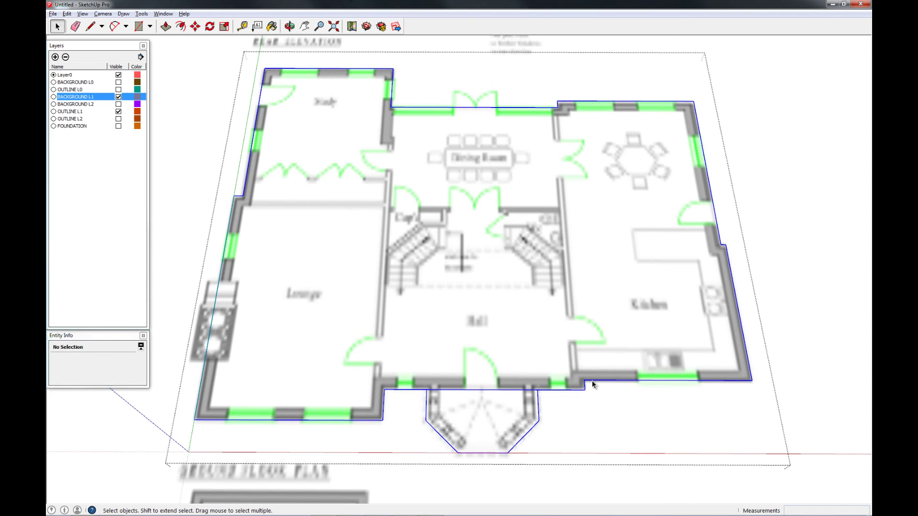
key("f")
key("space")
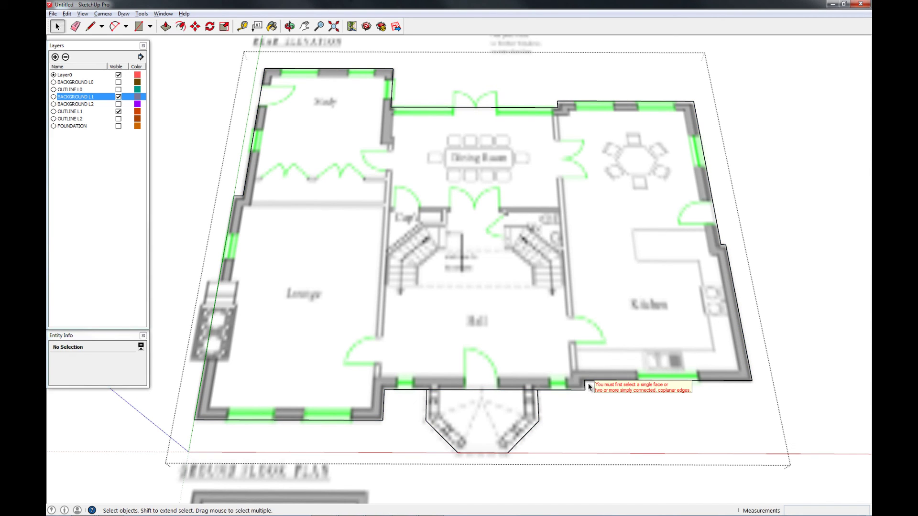
Offset the main outline edges, excluding the porch edges, 3 5/8" inward to form the outer wall layer.
triple_click(592, 382)
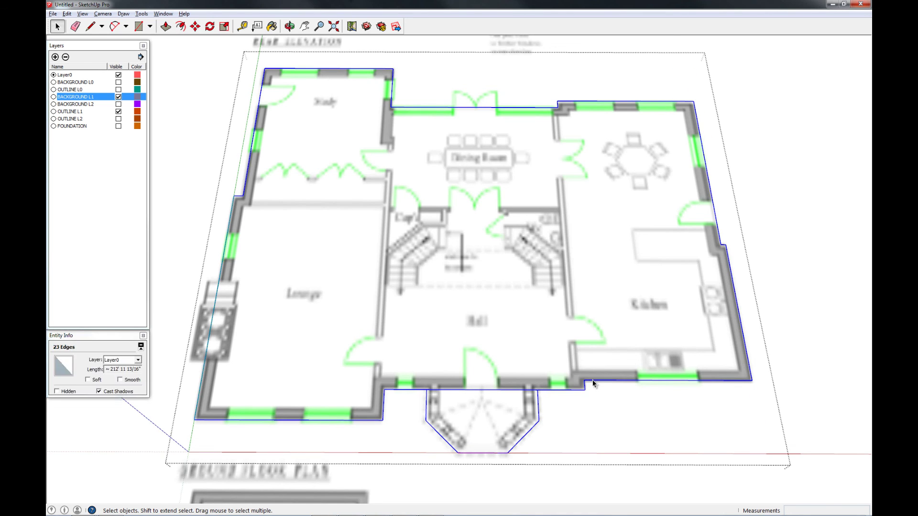
left_click_drag(568, 404, 410, 461, "shift")
key("f")
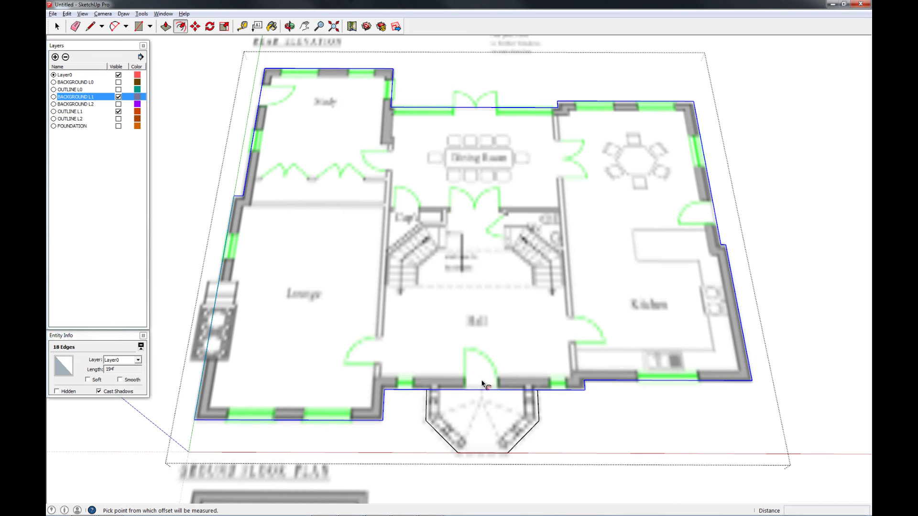
left_click(481, 388)
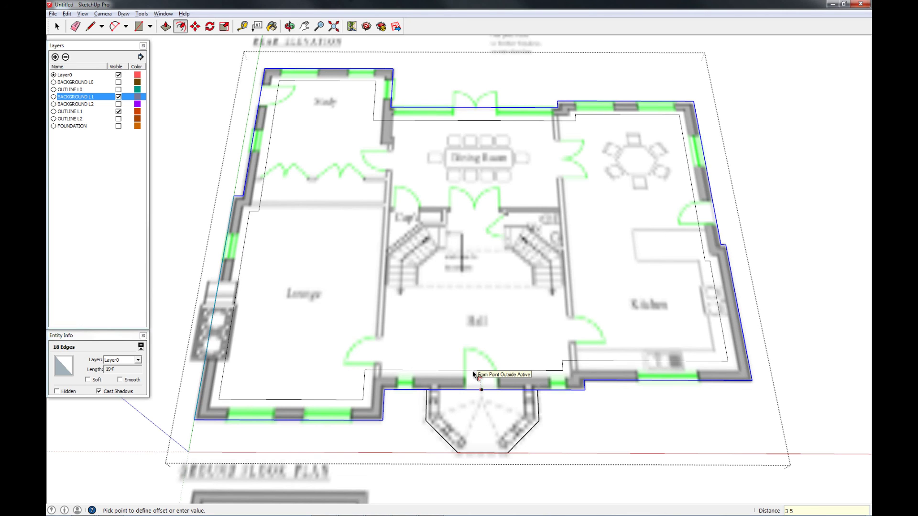
left_click(474, 375)
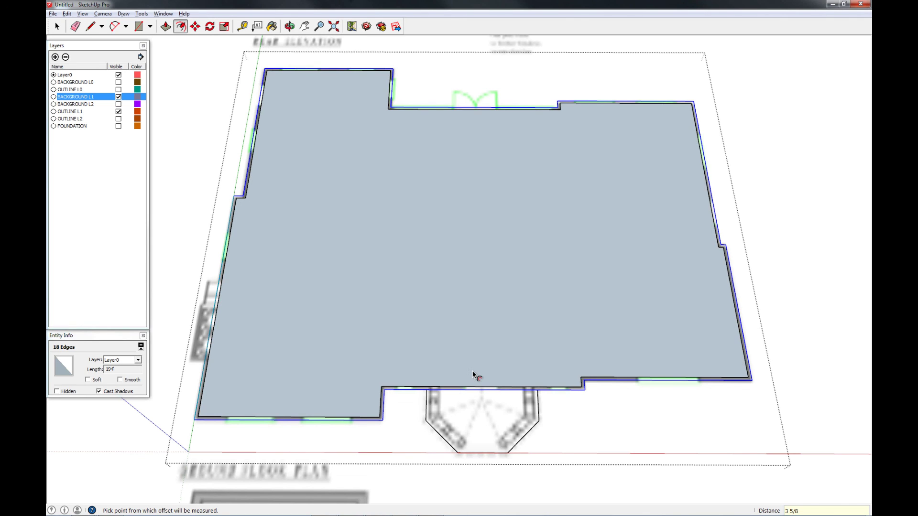
key("space")
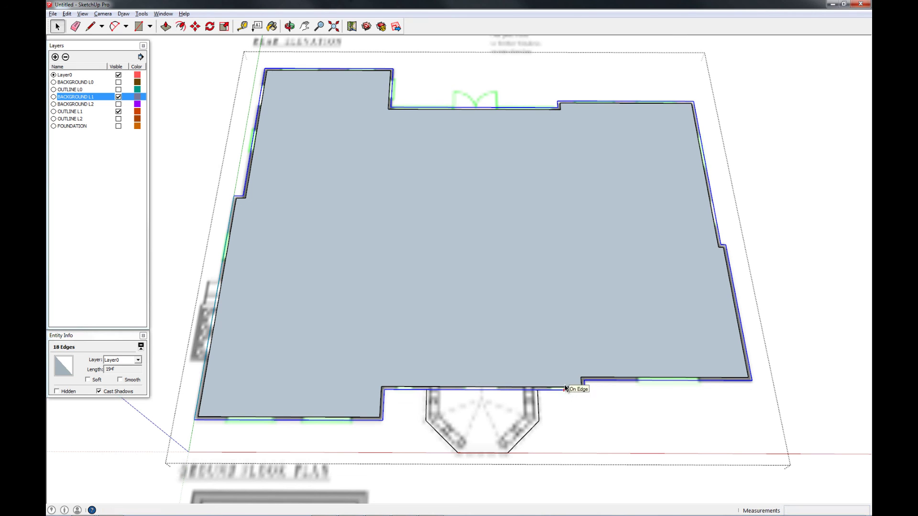
left_click(564, 380)
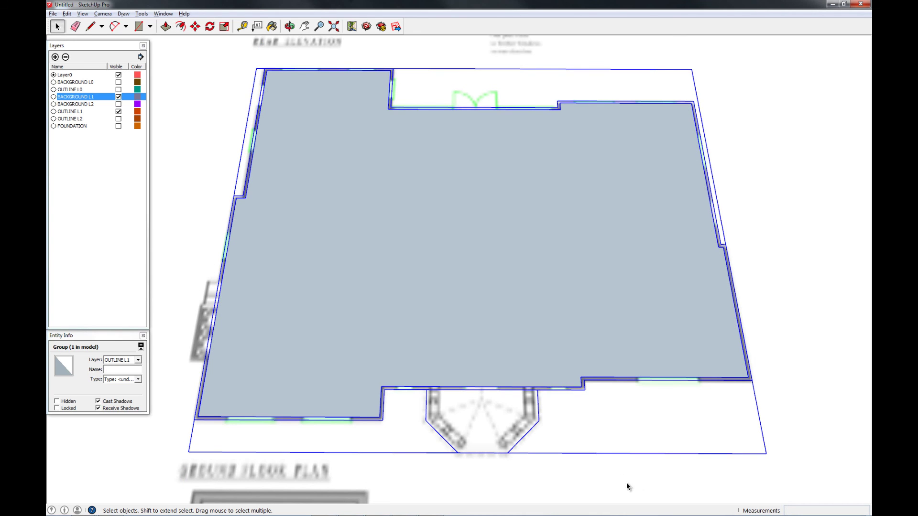
Offset the inner face inside the outer wall layer 1" inward.
double_click(523, 322)
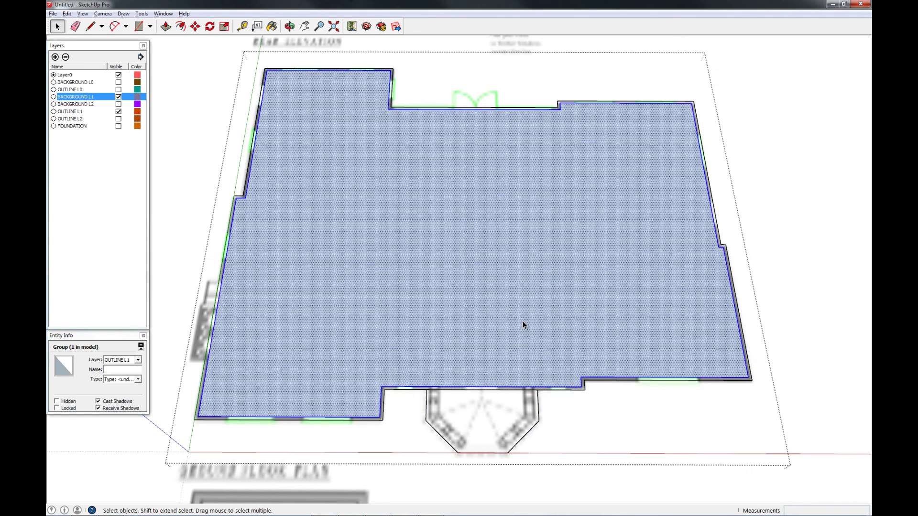
key("f")
left_click(537, 385)
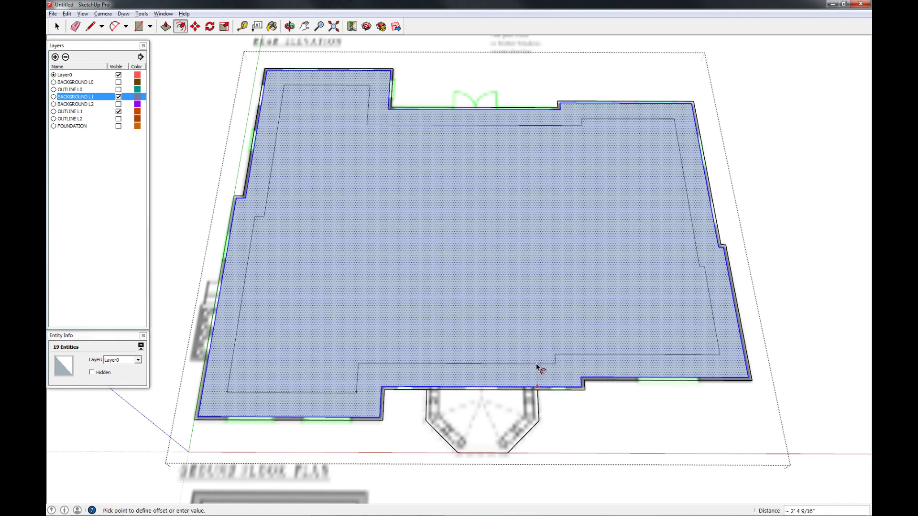
type("1")
key("Return")
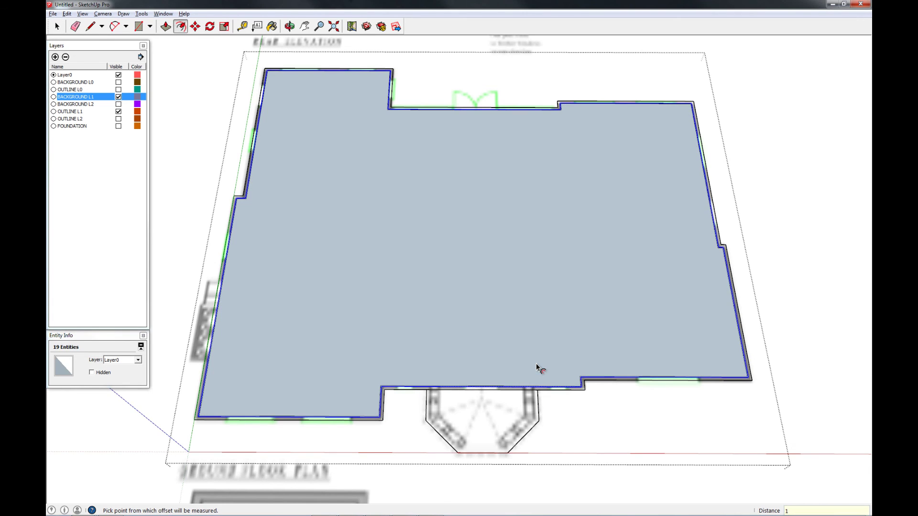
key("space")
Offset the innermost face inward once more from the 1" layer to form a third wall layer.
scroll(543, 372, "up", 5)
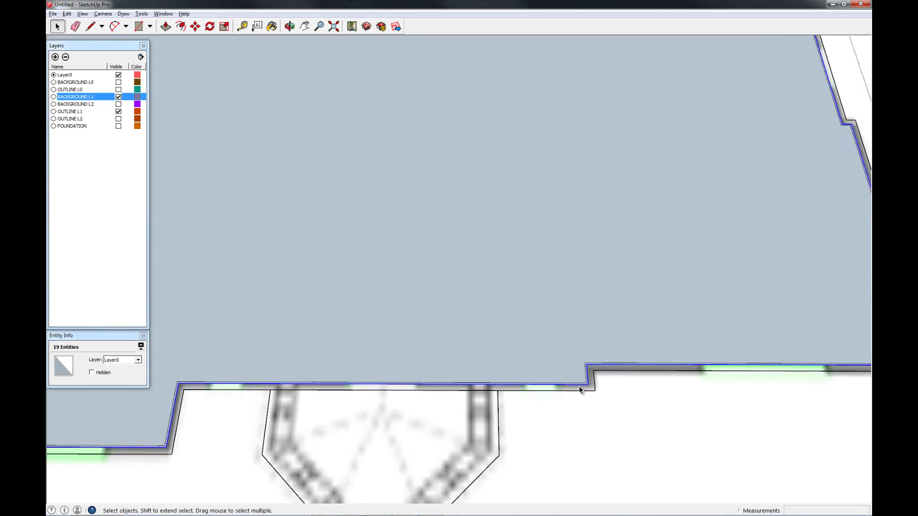
scroll(579, 388, "up", 2)
left_click(575, 374)
key("f")
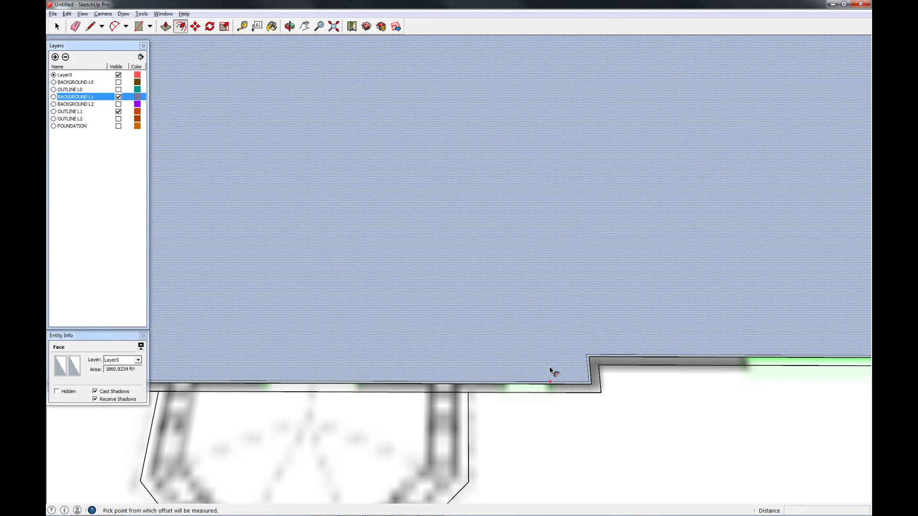
left_click(550, 370)
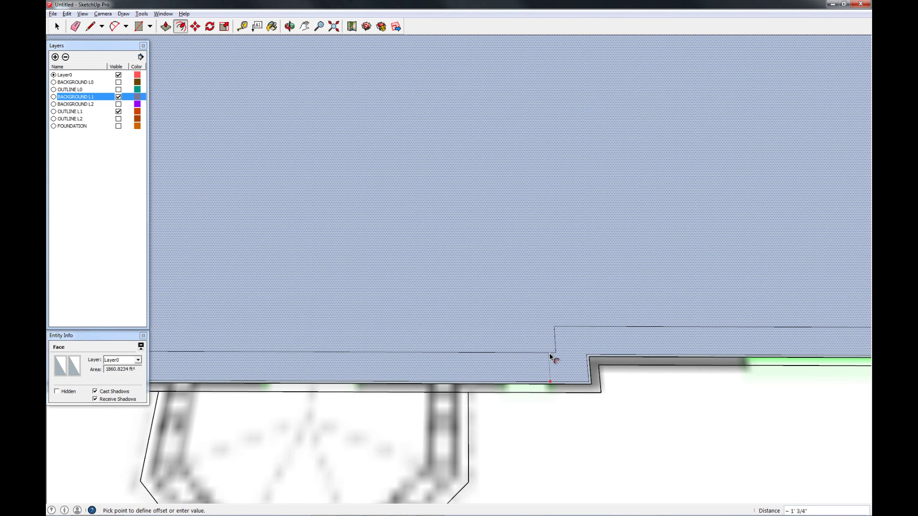
left_click(550, 358)
key("space")
scroll(577, 403, "down", 5)
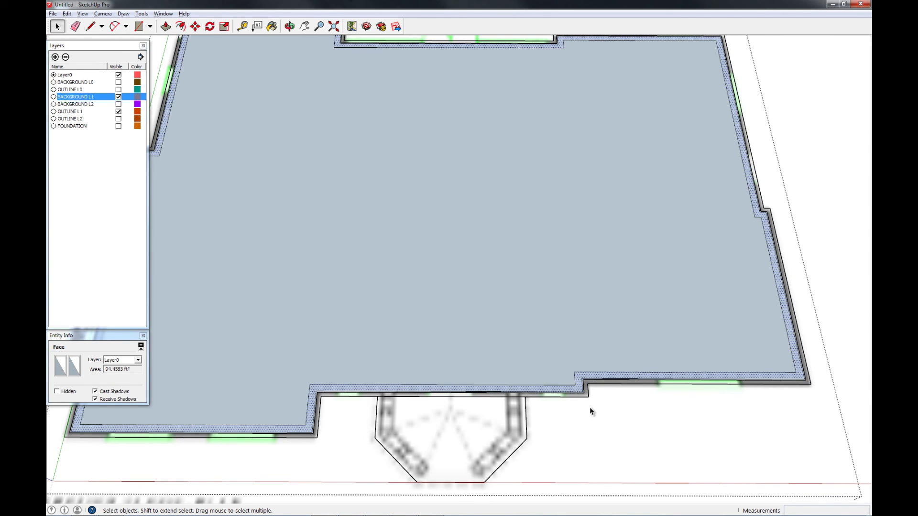
Delete the large interior face enclosed by the wall layers inside the OUTLINE L1 group.
left_click(608, 427)
left_click(469, 314)
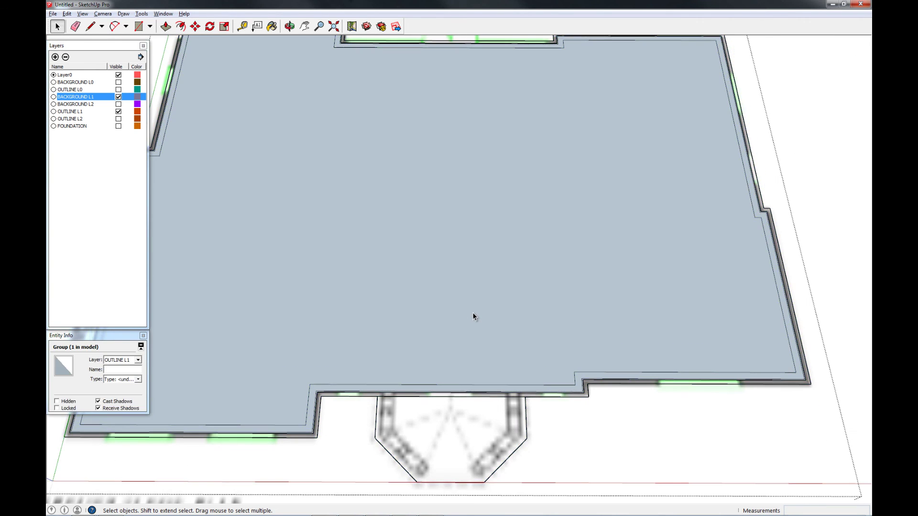
double_click(474, 316)
key("Delete")
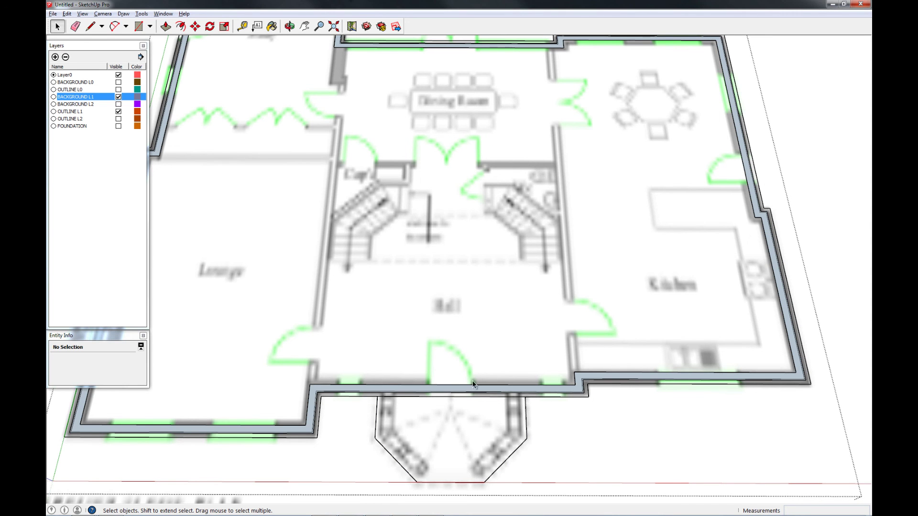
Delete the third wall layer's face and its inner boundary edges, keeping the 1" layer.
scroll(453, 350, "down", 2)
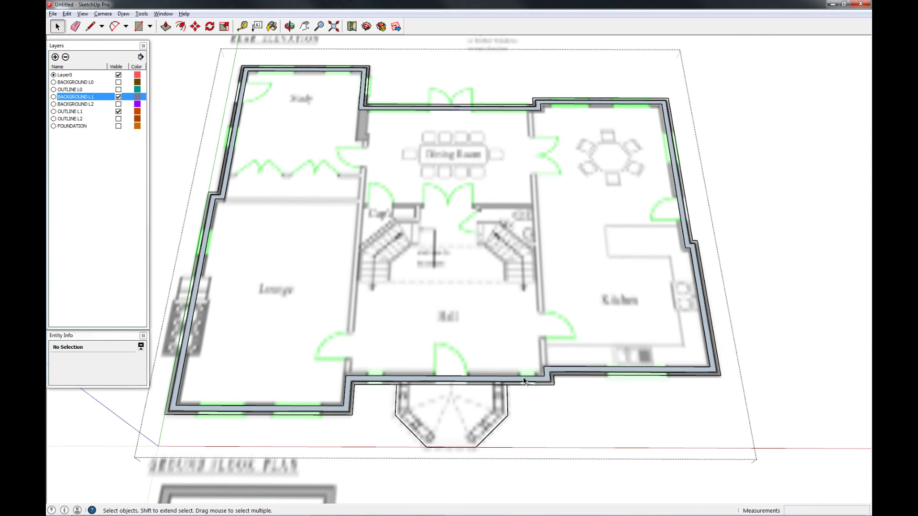
scroll(525, 382, "up", 5)
scroll(562, 386, "up", 4)
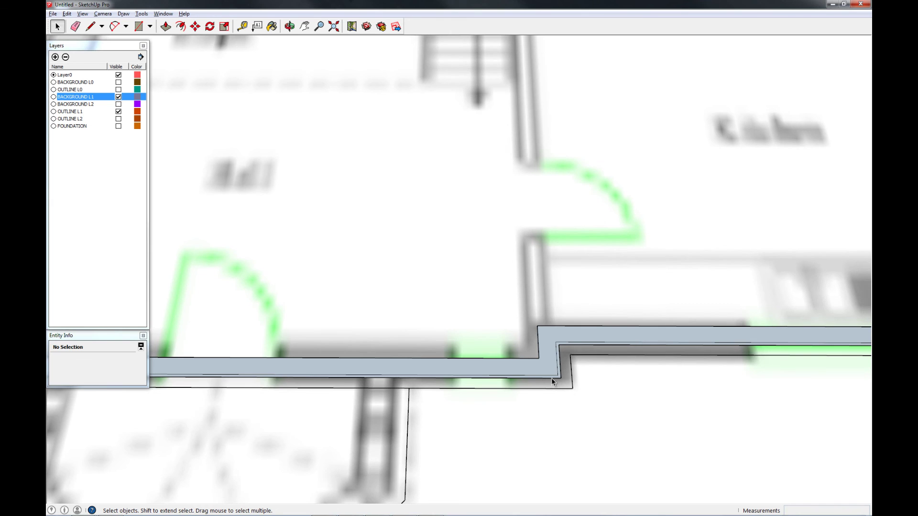
scroll(558, 377, "down", 3)
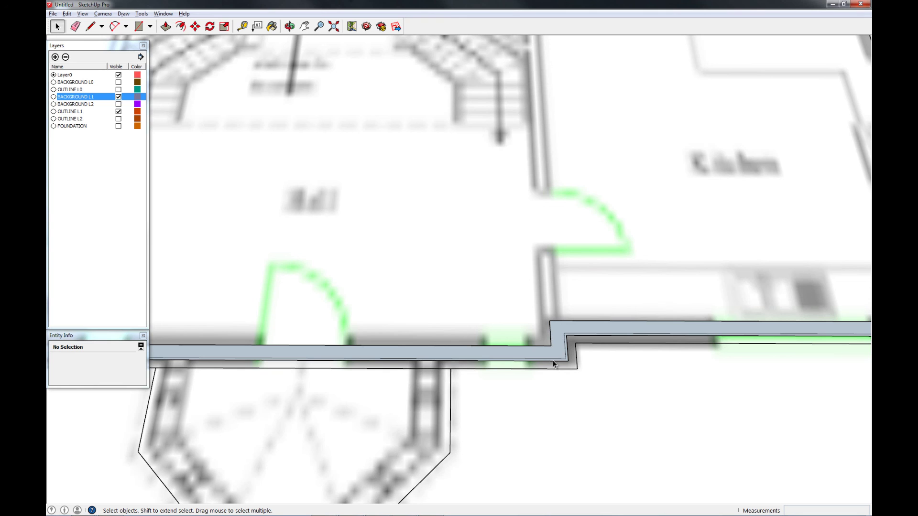
double_click(550, 341)
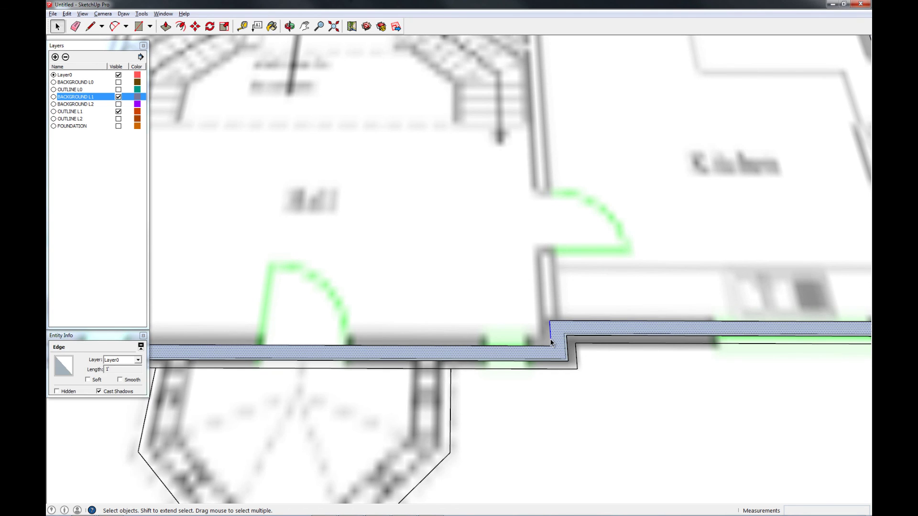
key("Delete")
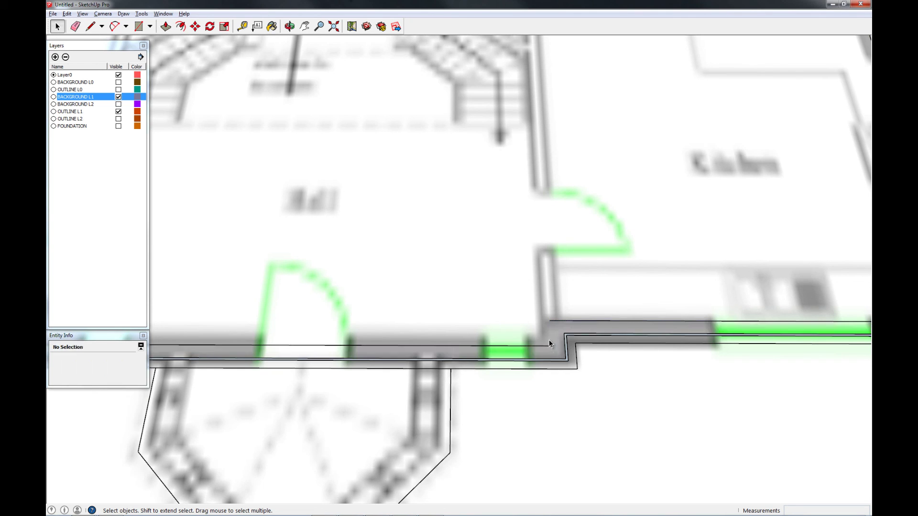
triple_click(543, 347)
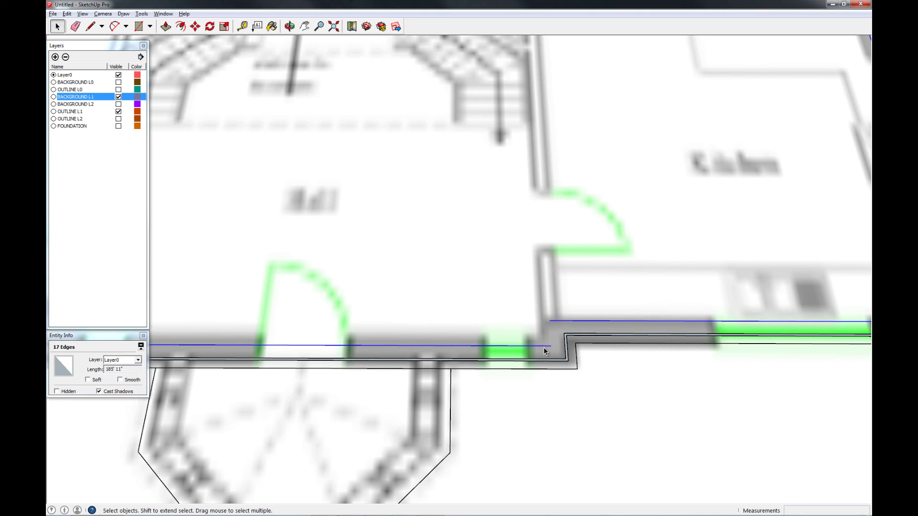
key("Delete")
double_click(564, 355)
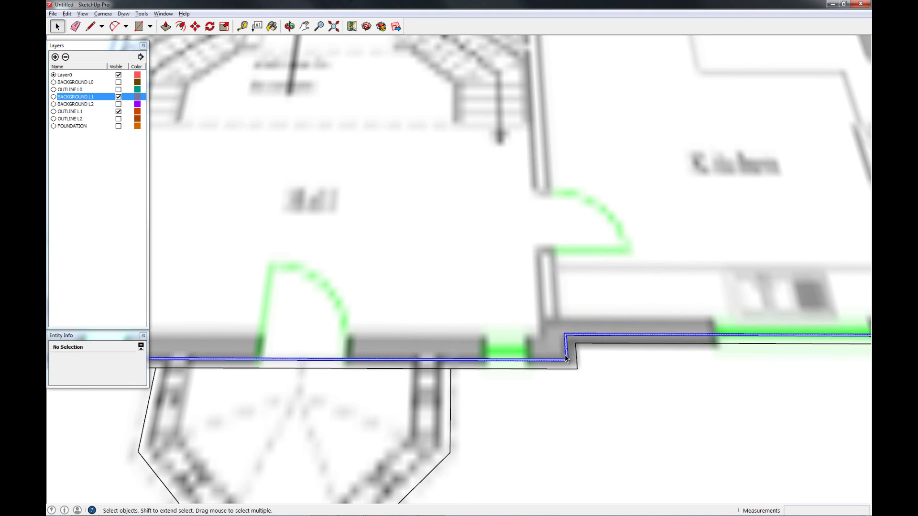
double_click(565, 351)
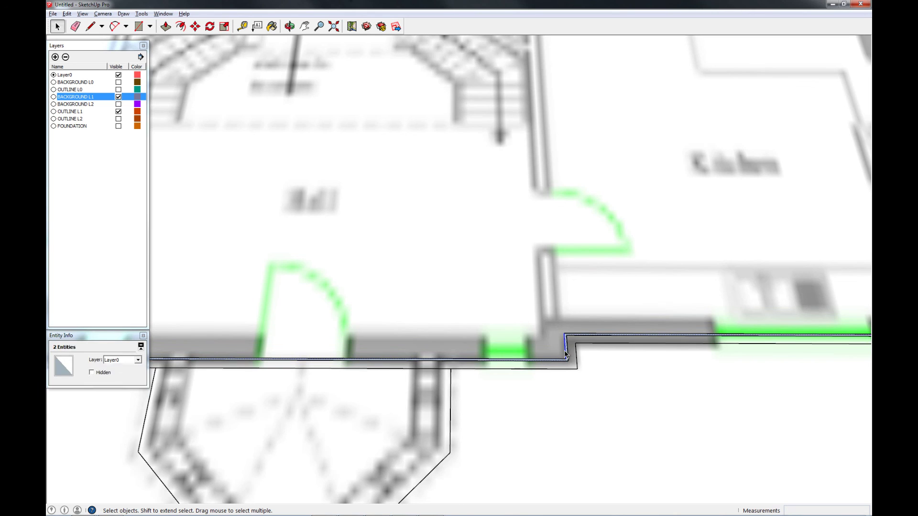
key("f")
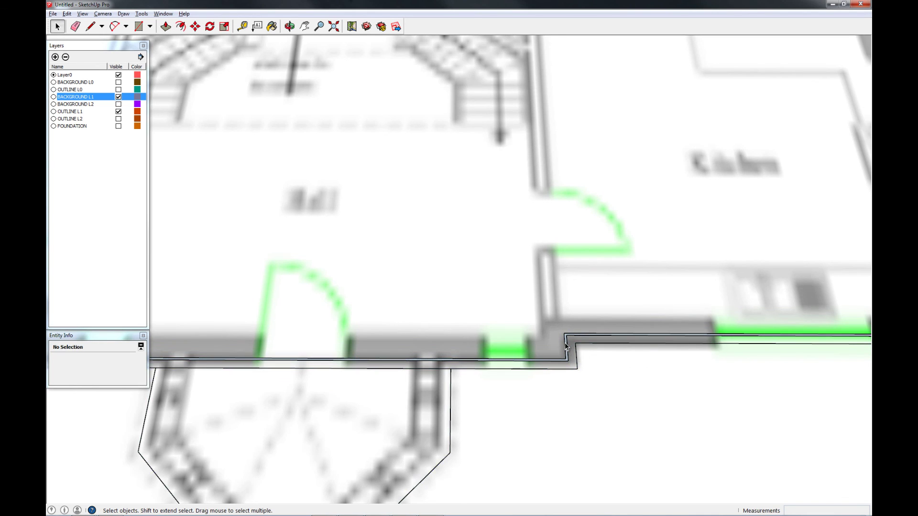
triple_click(566, 346)
key("f")
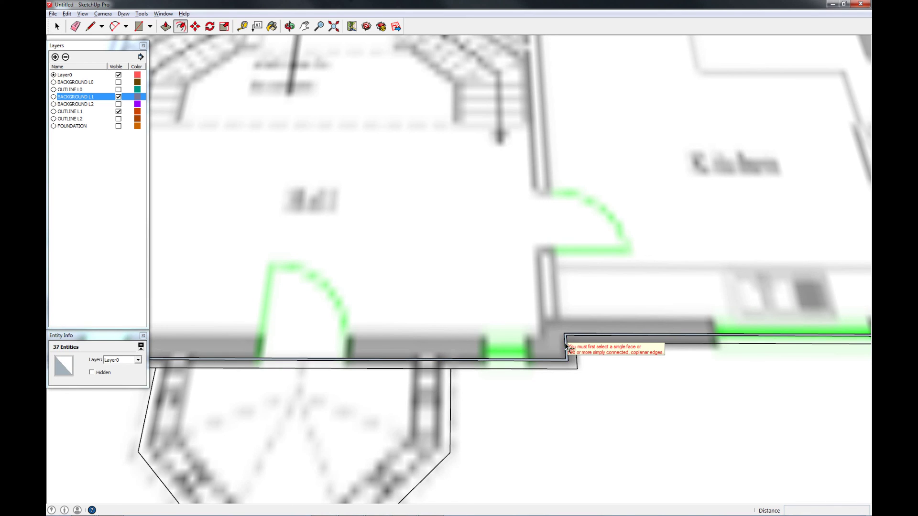
scroll(565, 346, "up", 3)
key("space")
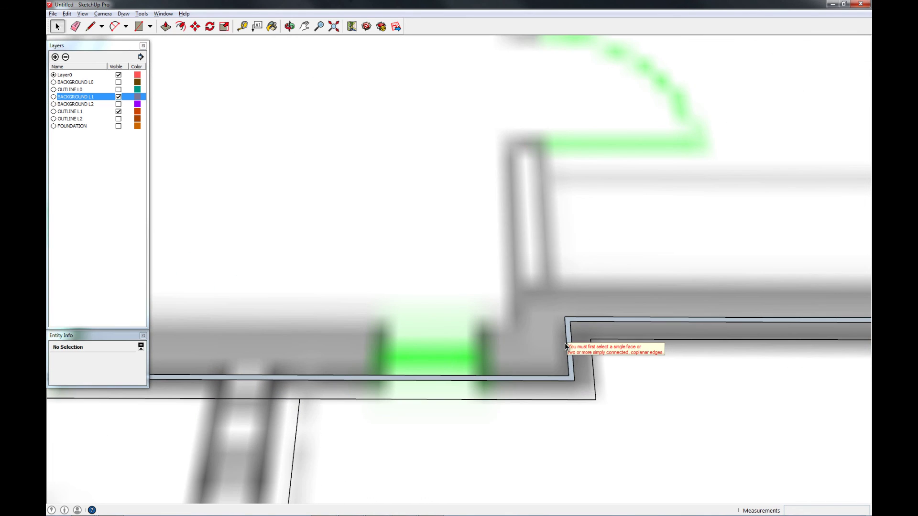
Try to select only the inner edge loop of the 1" wall layer and offset it.
triple_click(565, 338)
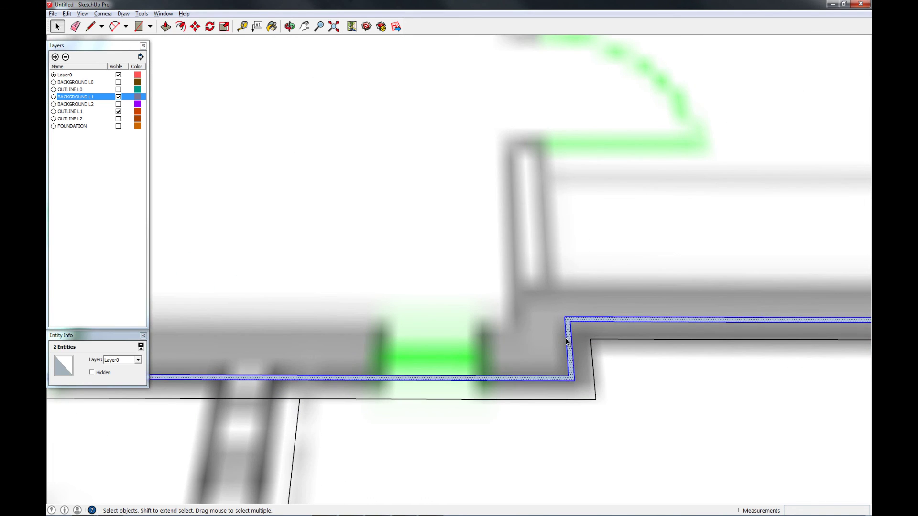
double_click(571, 347, "shift")
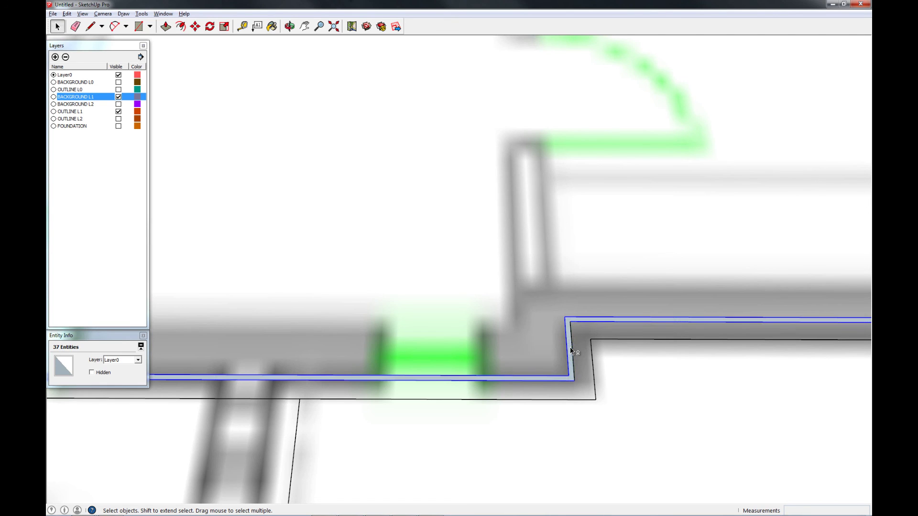
double_click(574, 322, "shift")
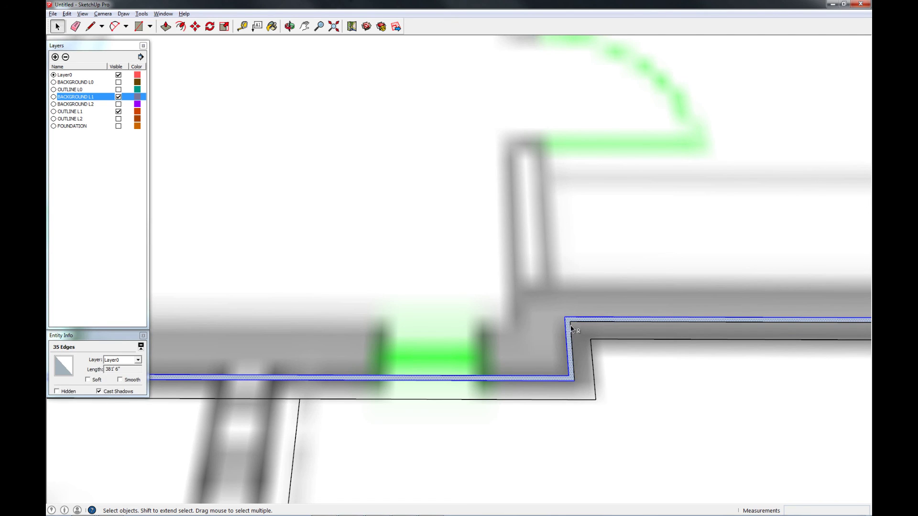
left_click(568, 386, "shift")
scroll(569, 386, "down", 5)
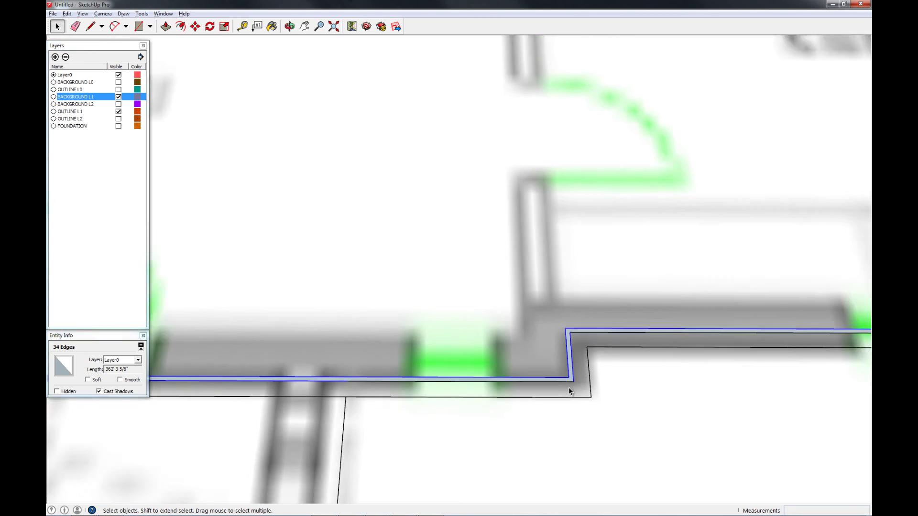
key("f")
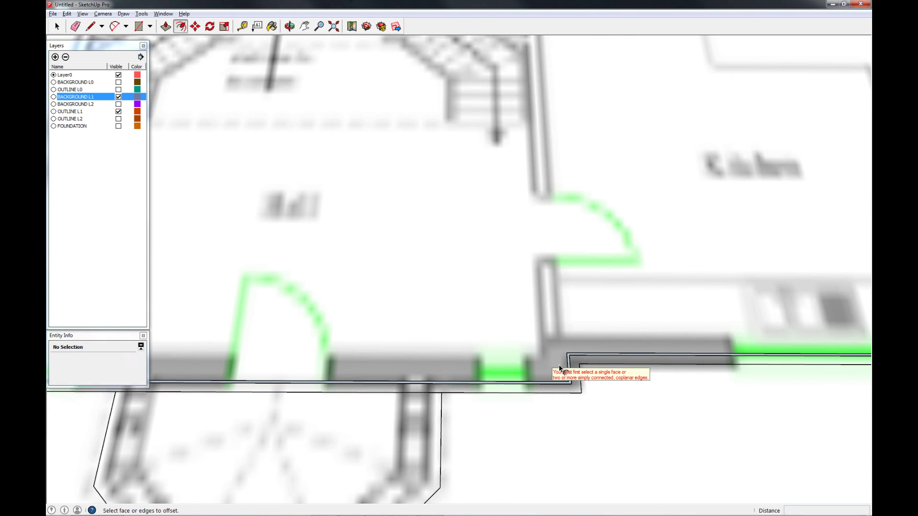
key("space")
left_click(575, 354)
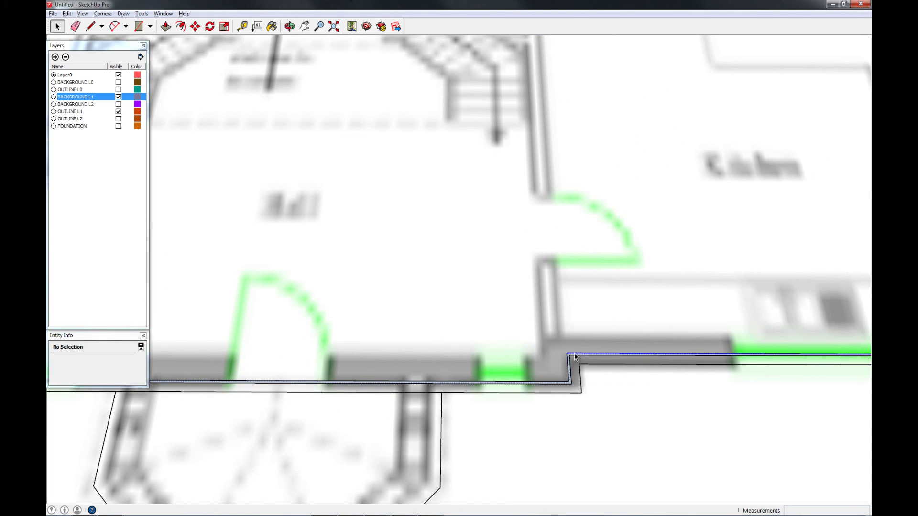
Undo the third layer, the face deletions and the 1" offset, back to the large interior face inside the outer wall layer.
key("ctrl+z")
key("ctrl+z")
key("ctrl+z")
key("ctrl+z")
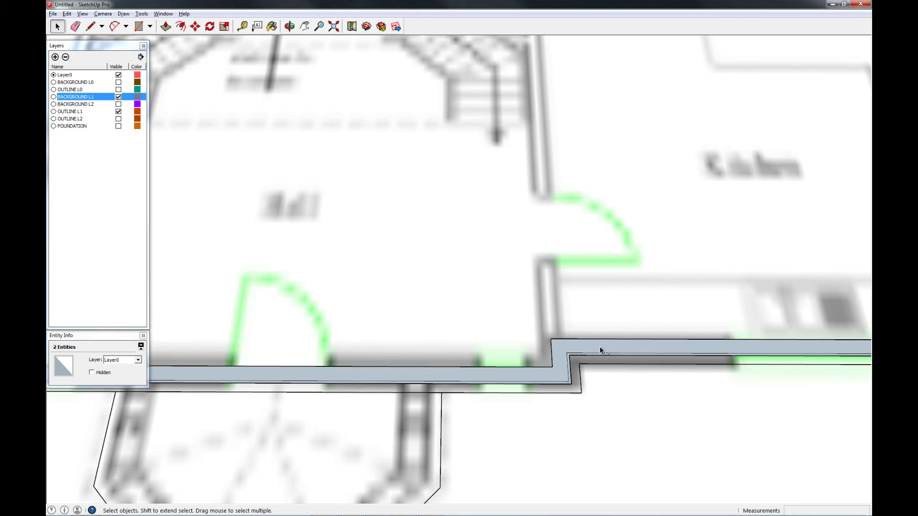
key("ctrl+z")
key("ctrl+z")
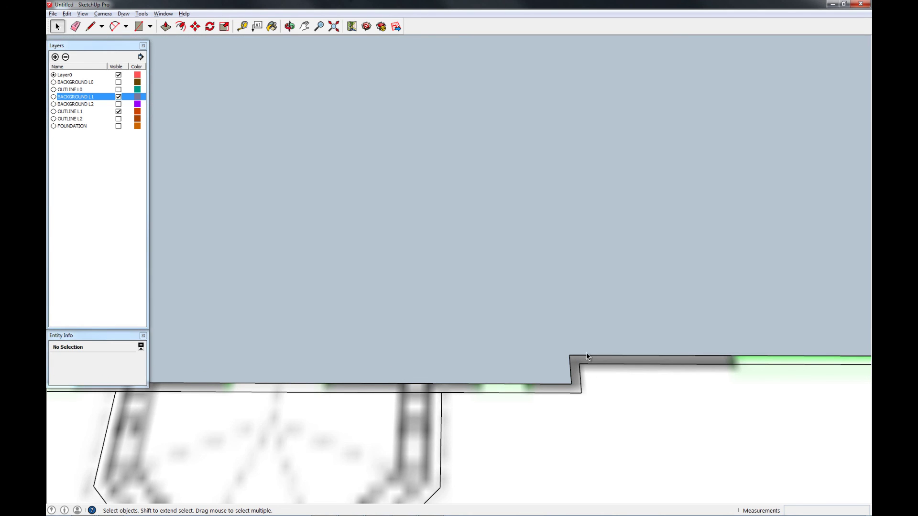
Offset the large interior face 1" inward from the outer wall layer.
left_click(566, 362)
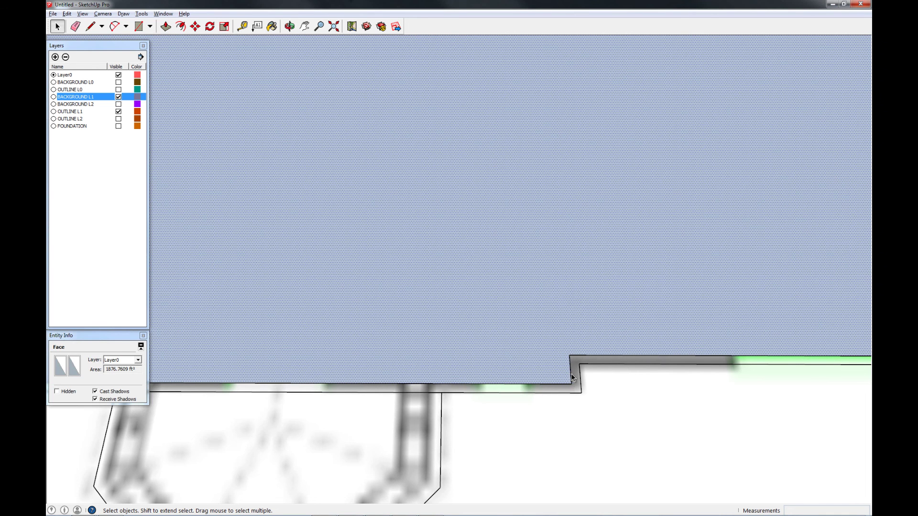
key("f")
left_click(582, 355)
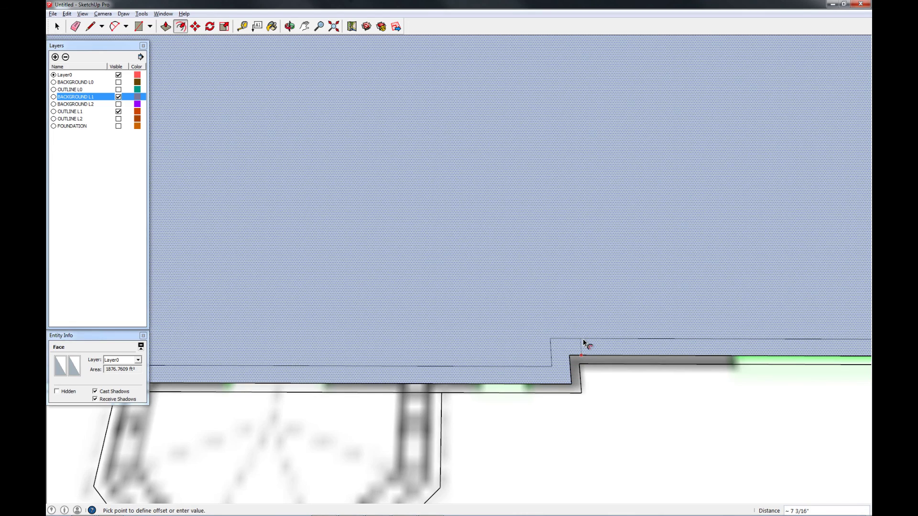
type("1")
key("Return")
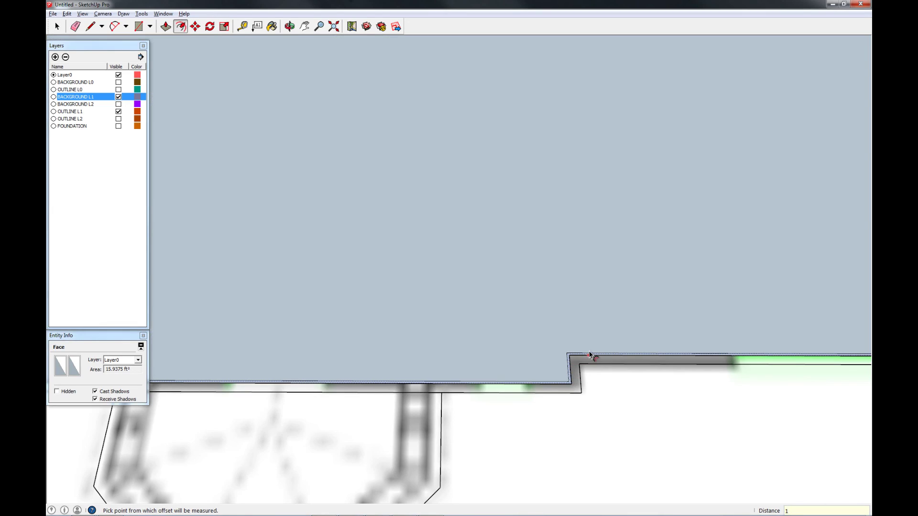
Offset the remaining interior face 0.5" inward to add a thin wall layer.
key("space")
left_click(590, 340)
key("f")
left_click(589, 341)
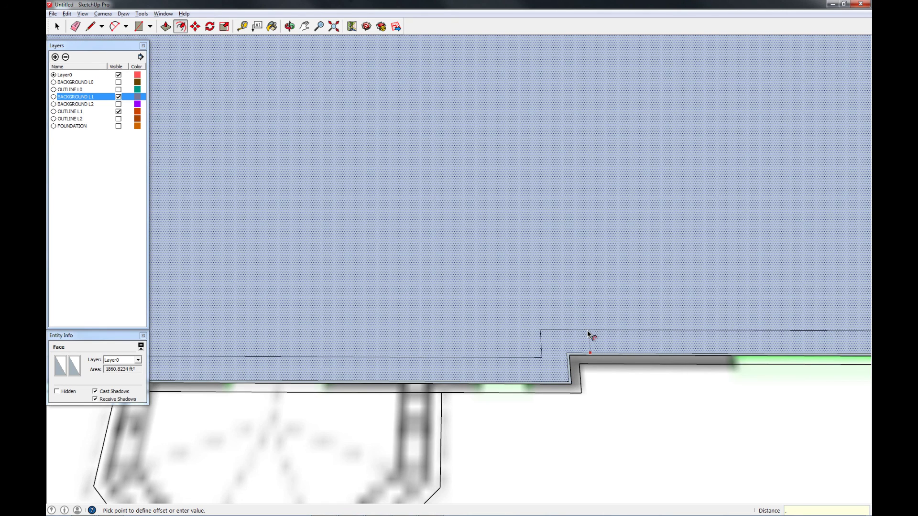
type(".5")
key("Return")
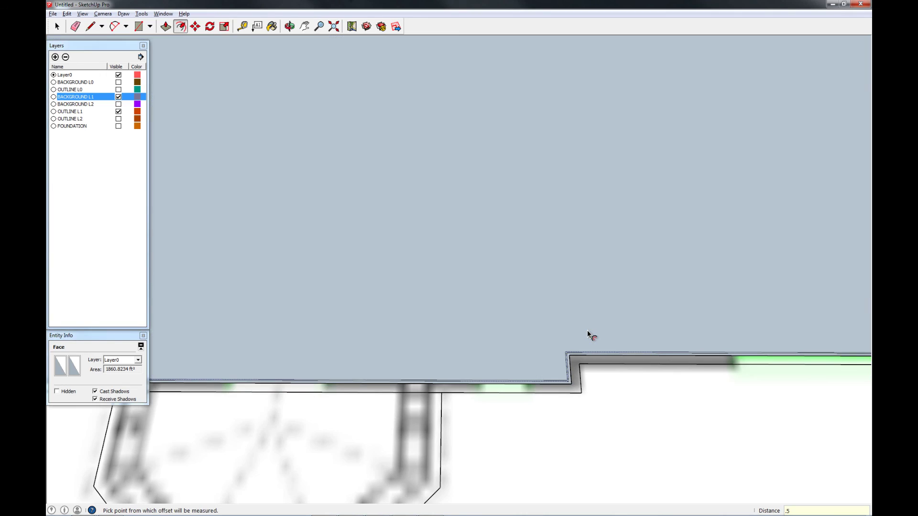
Offset the remaining interior face 5.5" inward to form the innermost wall layer.
key("space")
left_click(613, 323)
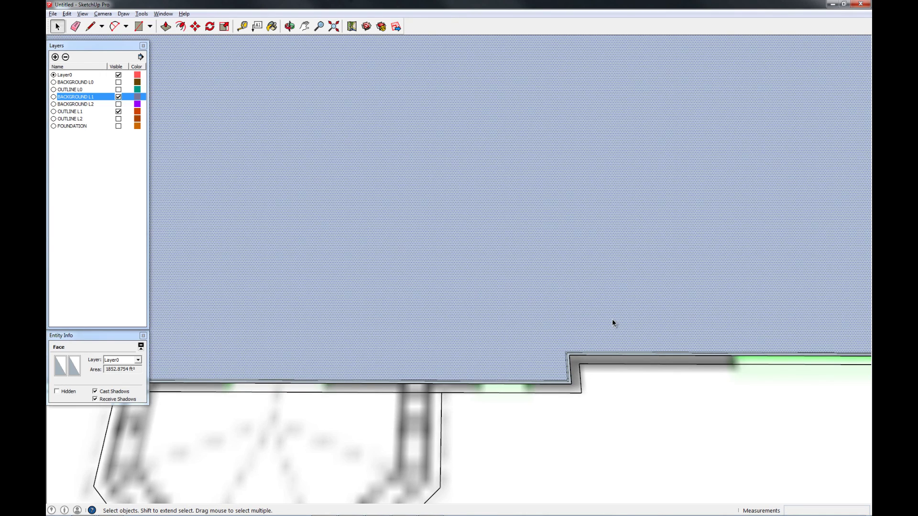
key("f")
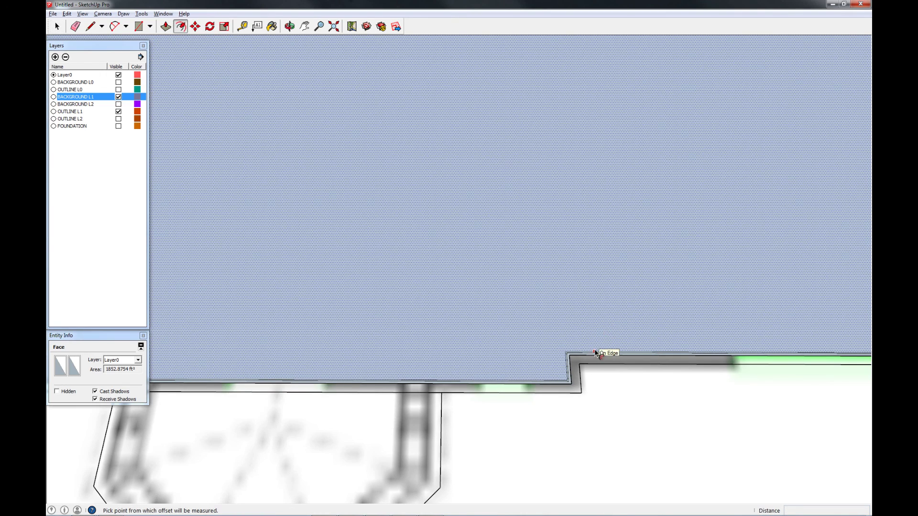
left_click(595, 352)
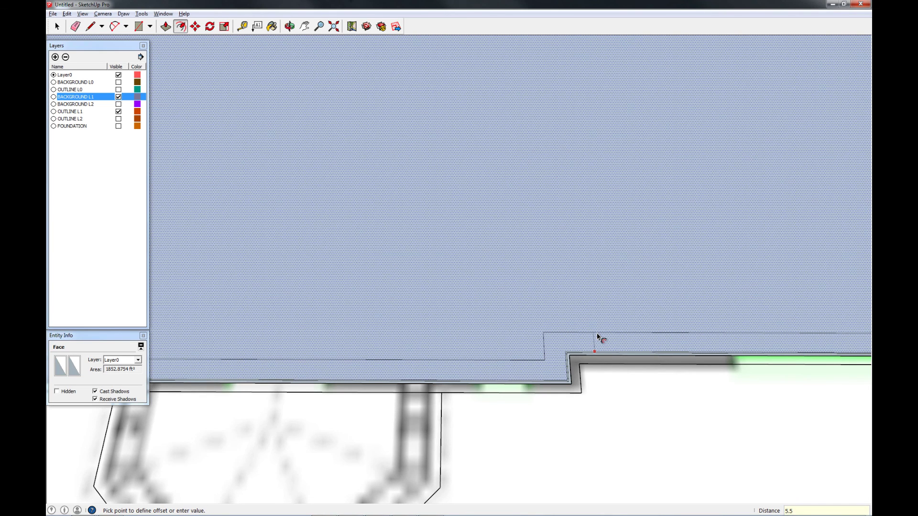
left_click(597, 333)
key("space")
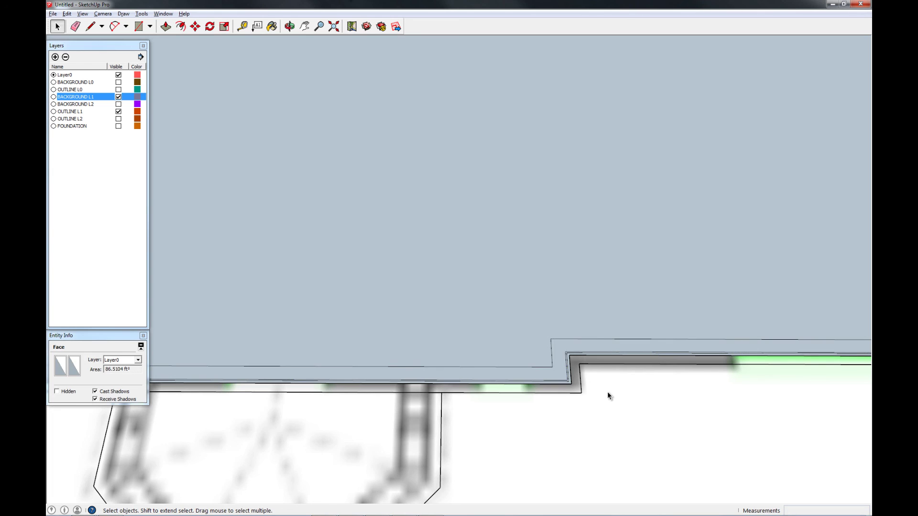
Delete the large interior face enclosed by the wall layers to expose the ground floor plan.
scroll(587, 399, "down", 5)
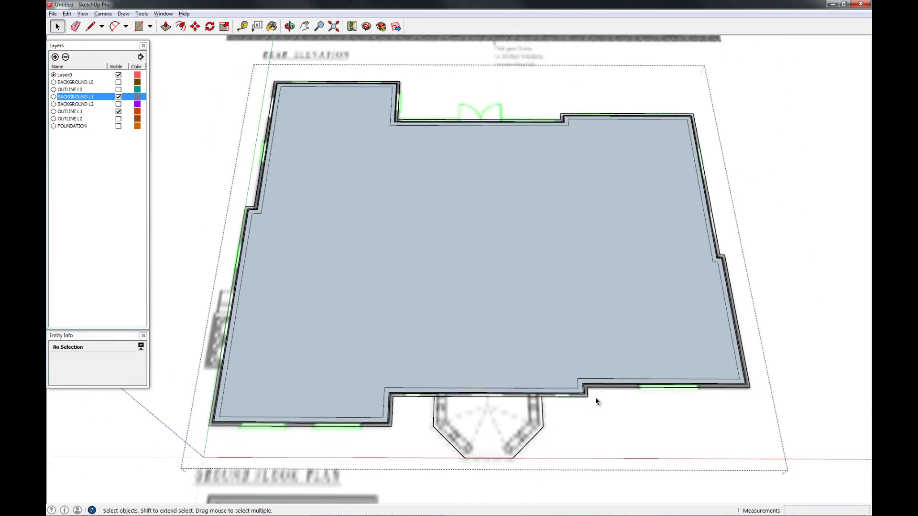
scroll(593, 398, "down", 2)
left_click(562, 337)
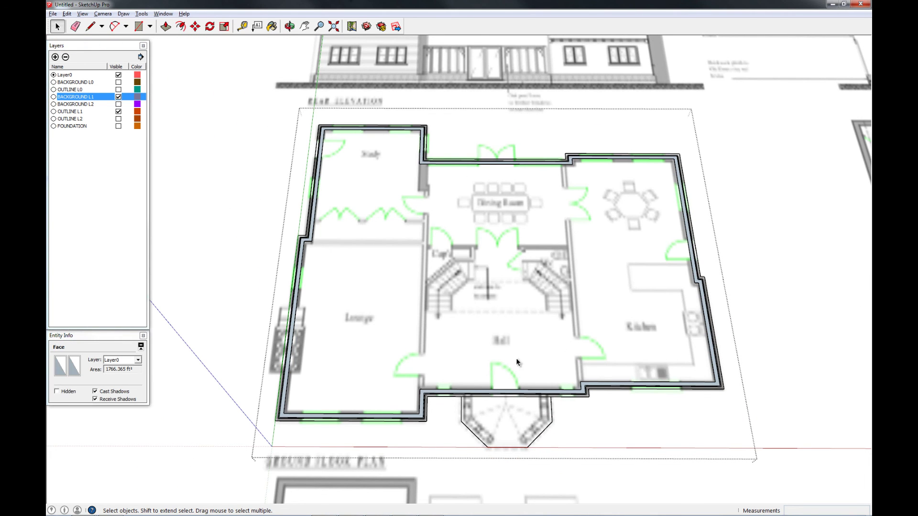
scroll(405, 392, "up", 6)
middle_click_drag(463, 389, 432, 348, "shift")
scroll(432, 348, "down", 3)
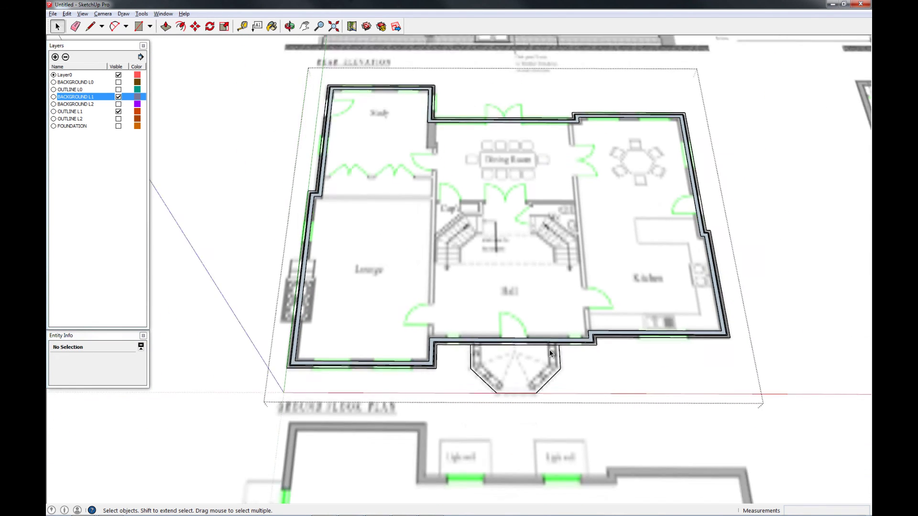
scroll(549, 349, "down", 2)
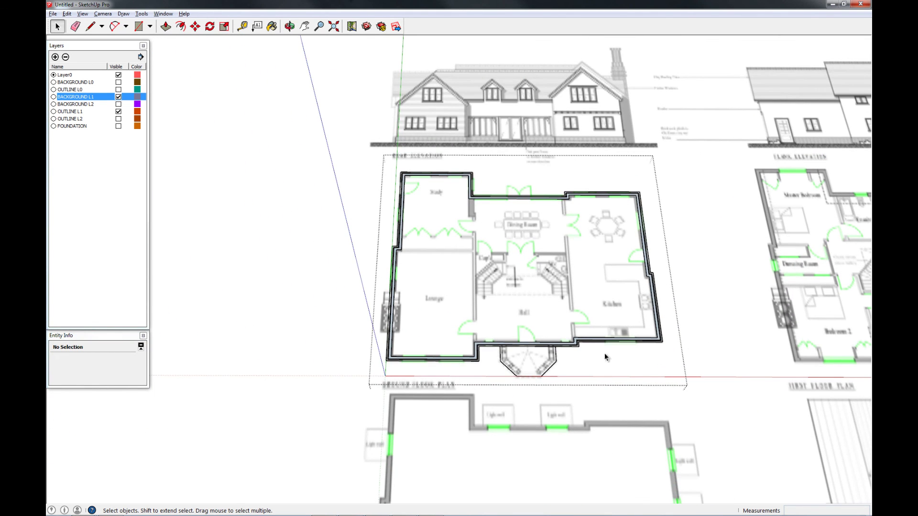
scroll(604, 358, "up", 4)
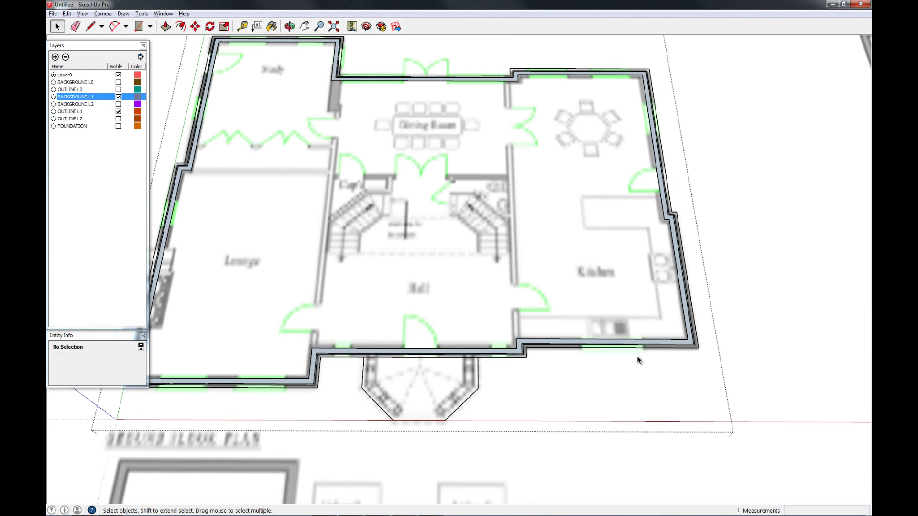
mouse_move(405, 359)
middle_mouse_down()
mouse_move(435, 353)
mouse_move(402, 371)
mouse_move(413, 366)
middle_mouse_up()
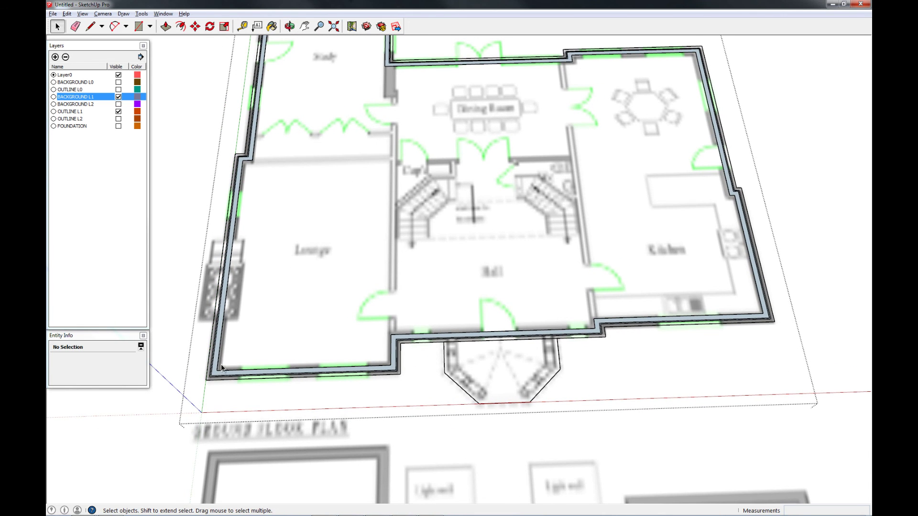
Place guides for the Lounge's first front window, 36" in from the outer side wall edge and a further 4'6" along.
scroll(234, 376, "up", 6)
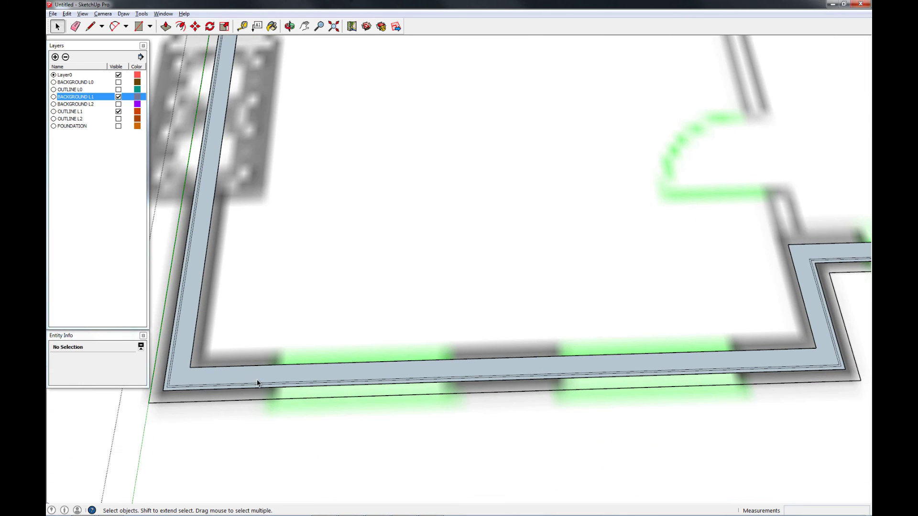
key("e")
key("space")
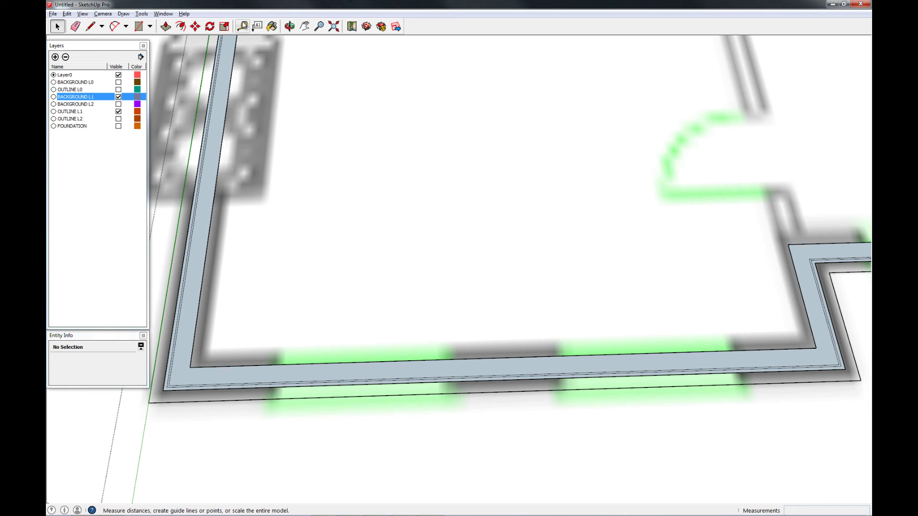
left_click(242, 26)
left_click(165, 296)
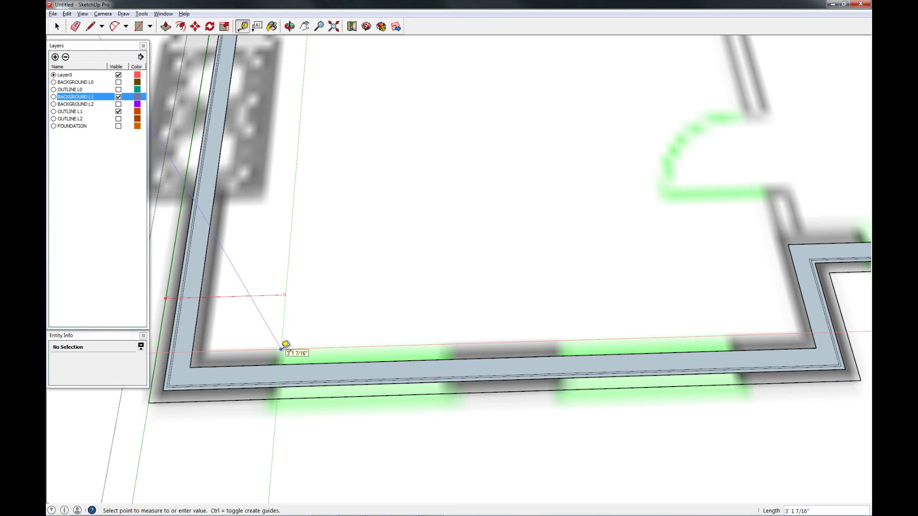
type("36")
key("Return")
left_click(279, 319)
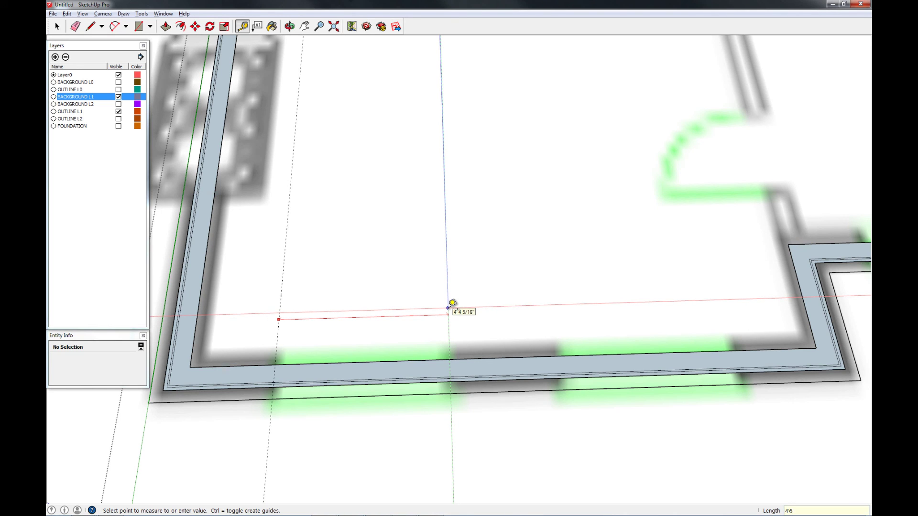
key("Return")
Place guides for the Lounge's second front window, 30" past the first window's far guide and a further 4'6" along.
left_click(453, 301)
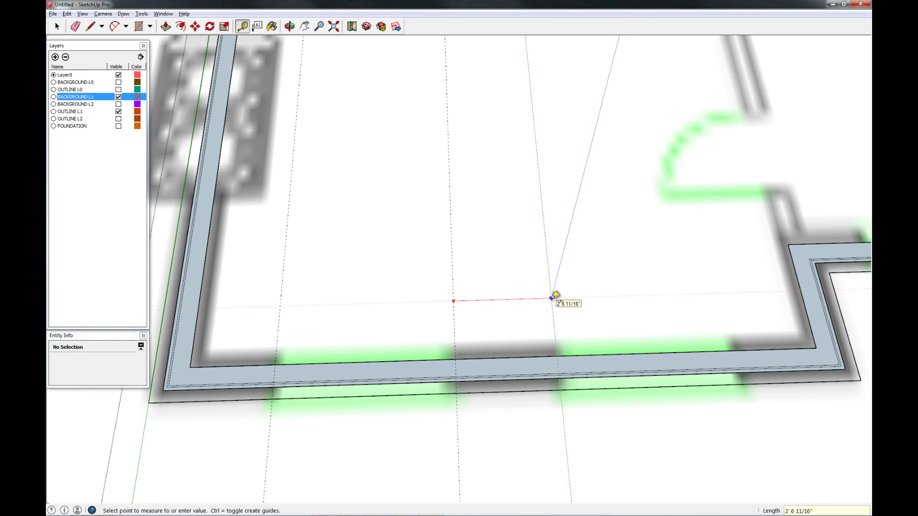
type("30")
key("Return")
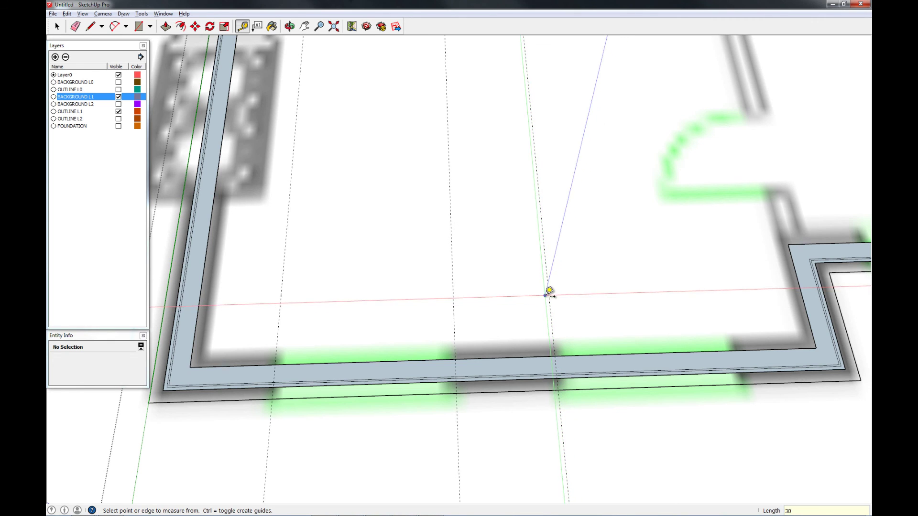
left_click(548, 290)
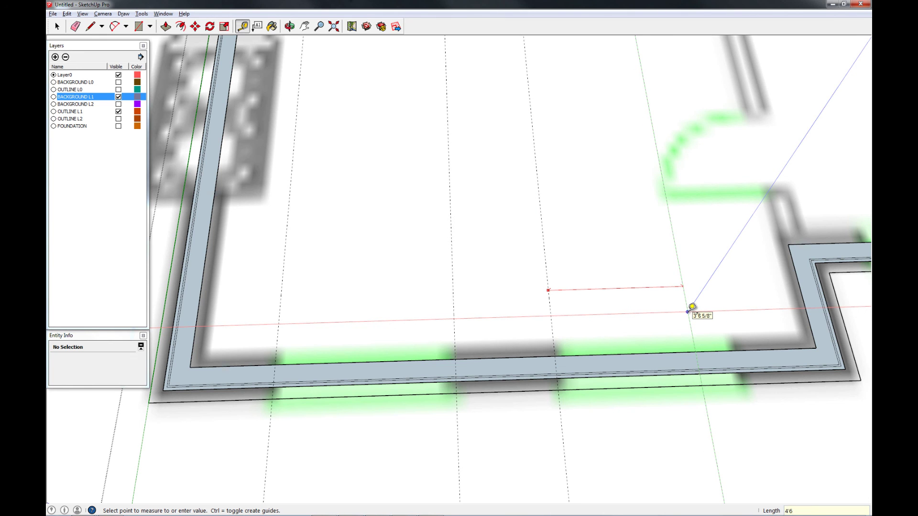
left_click(692, 309)
scroll(526, 375, "down", 3)
scroll(454, 352, "down", 3)
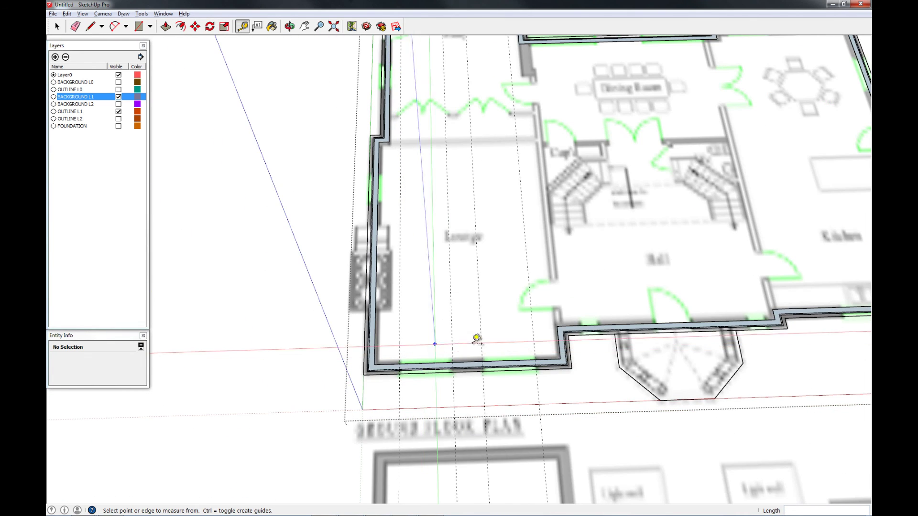
Draw a 4'6" by 10 5/8" rectangle through the full front wall thickness between the first window's two guides.
scroll(377, 364, "up", 5)
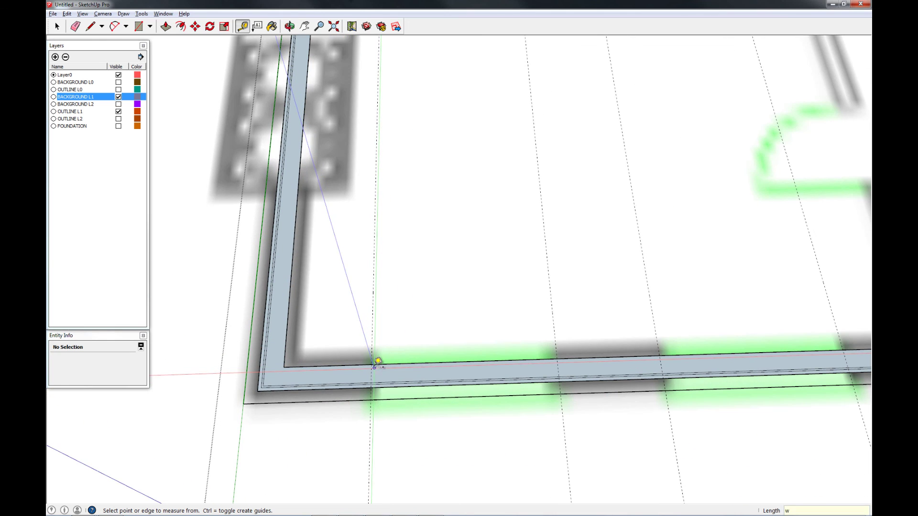
key("space")
left_click(386, 368)
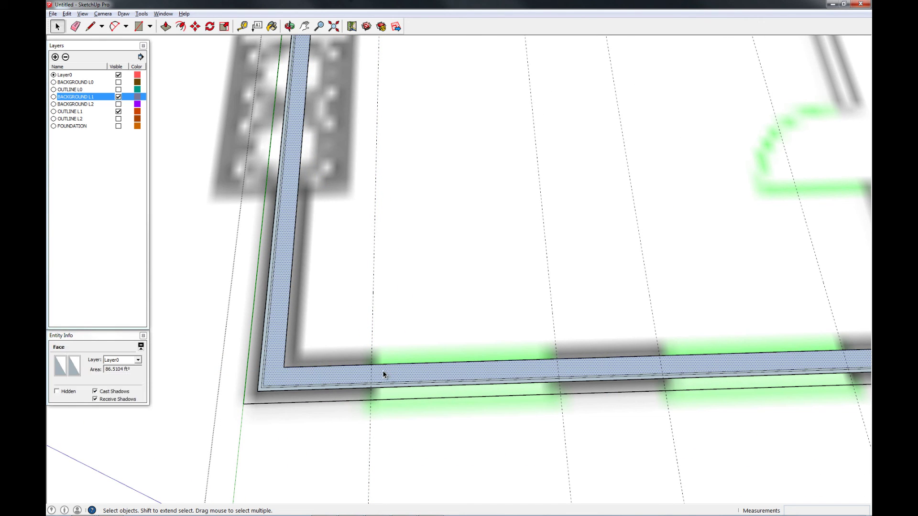
key("r")
left_click(371, 364)
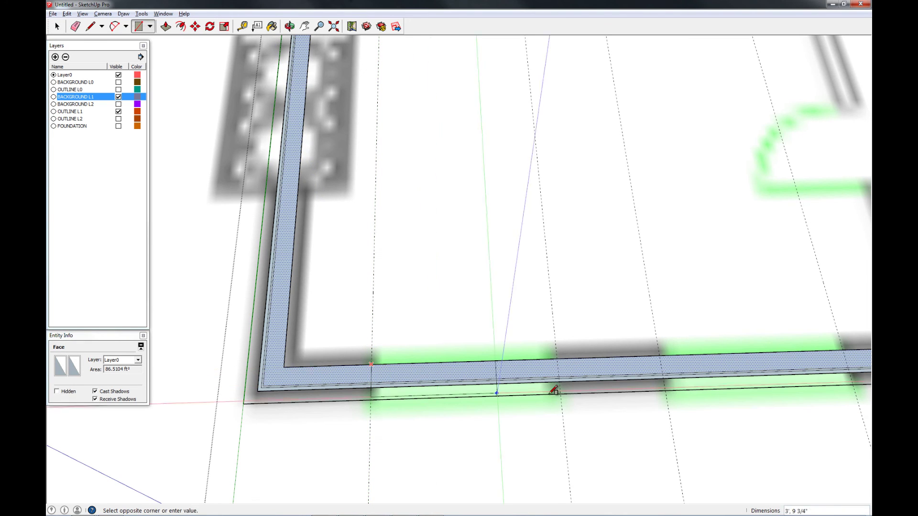
left_click(558, 383)
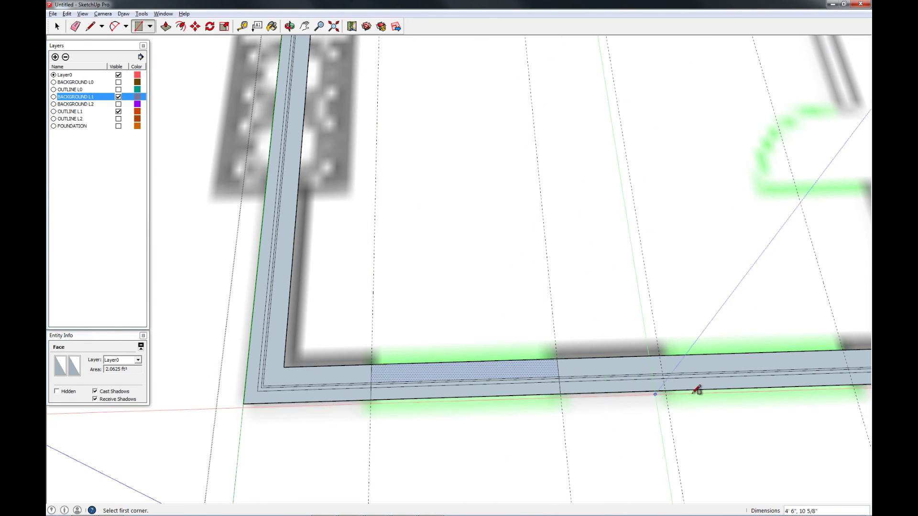
Draw a rectangle through the full front wall thickness between the two guides of the Lounge's second window.
left_click(659, 356)
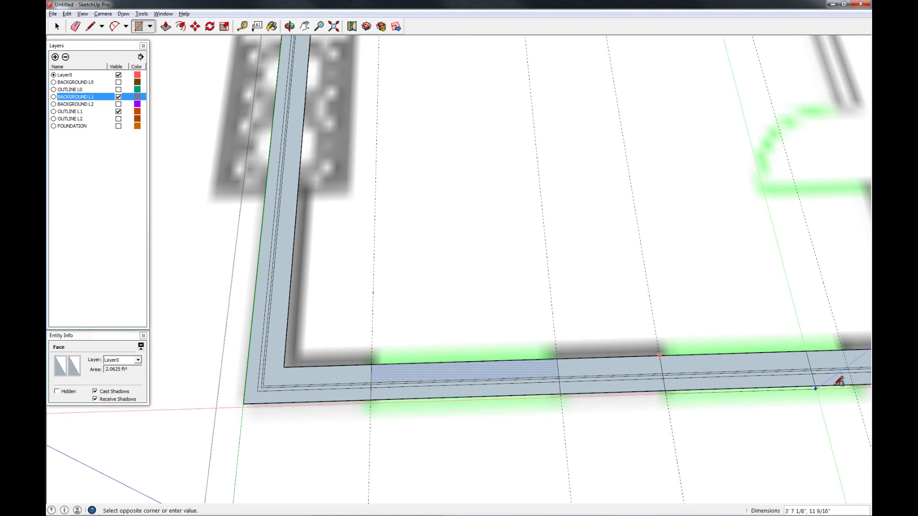
left_click(853, 380)
scroll(460, 373, "down", 3)
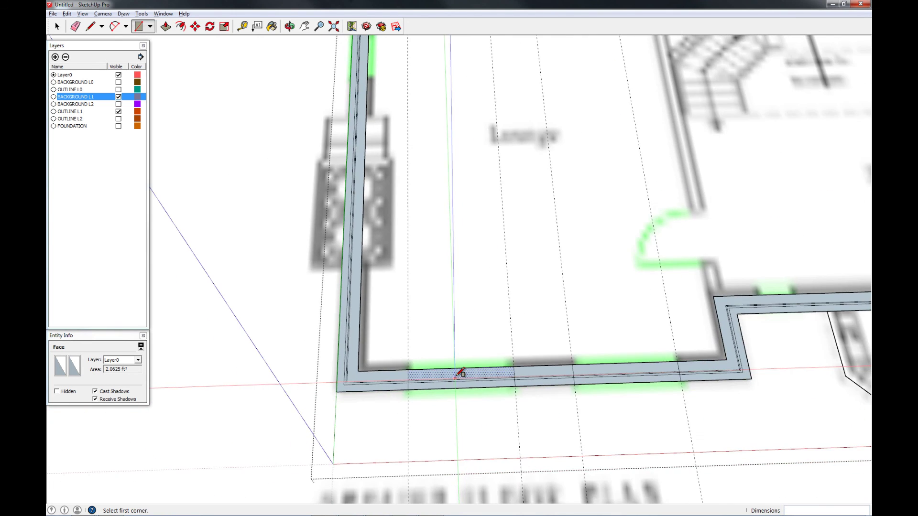
Erase the wall lines inside both Lounge window openings and the guides that marked them.
scroll(456, 376, "down", 2)
scroll(437, 371, "up", 5)
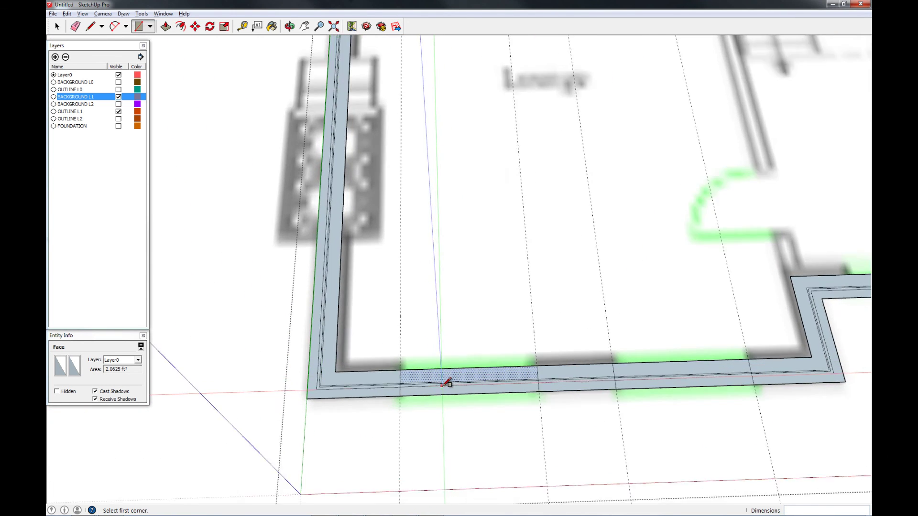
scroll(445, 382, "up", 2)
key("e")
left_click_drag(464, 356, 479, 402)
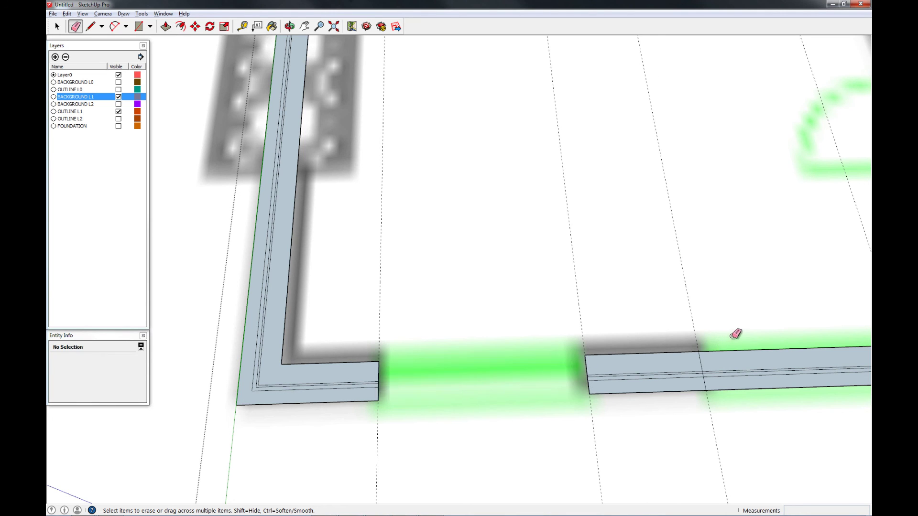
mouse_move(735, 334)
left_mouse_down()
mouse_move(747, 385)
mouse_move(727, 349)
left_mouse_up()
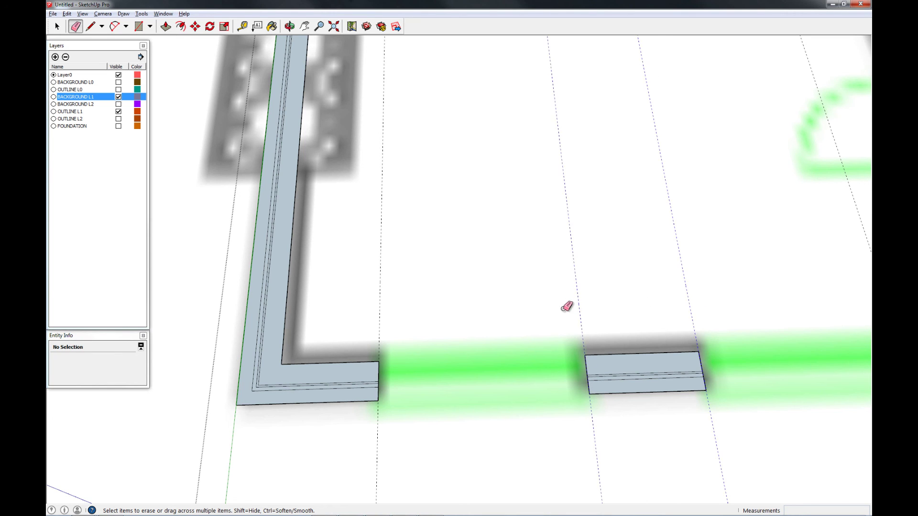
scroll(375, 305, "down", 3)
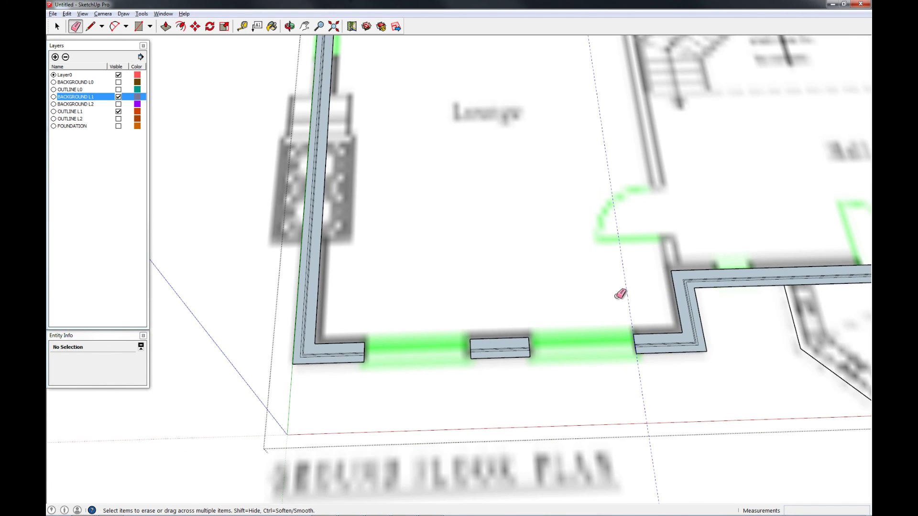
scroll(602, 312, "down", 4)
scroll(492, 324, "up", 3)
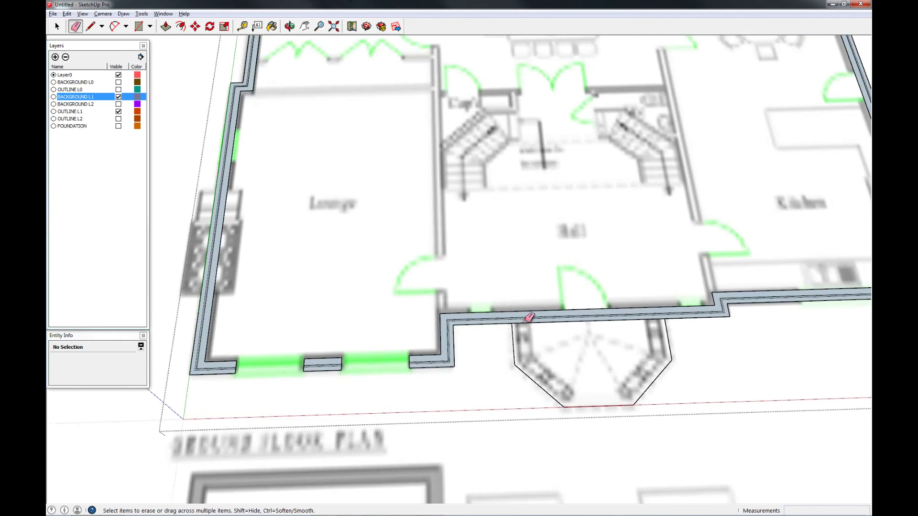
Place guides for the Hall's narrow window beside the Lounge, 12" from the outer edge of the wall return and a further 18" along.
scroll(478, 325, "up", 5)
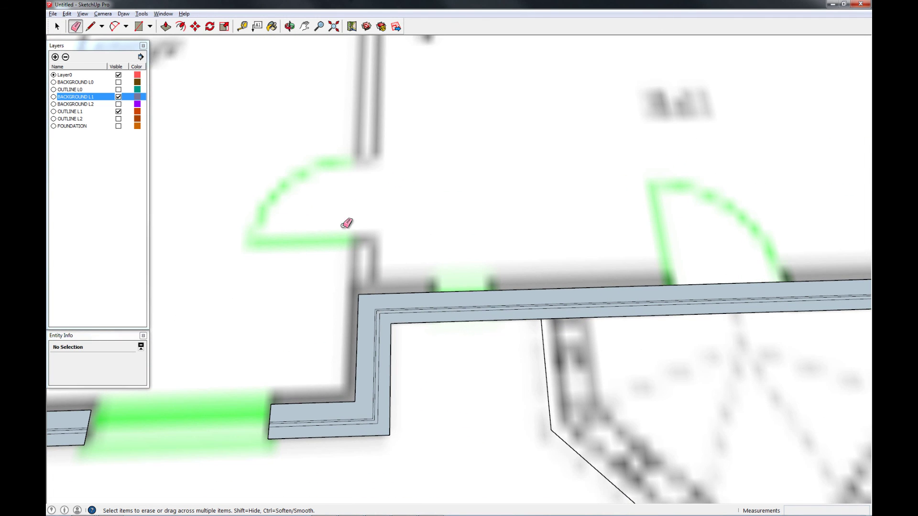
left_click(245, 28)
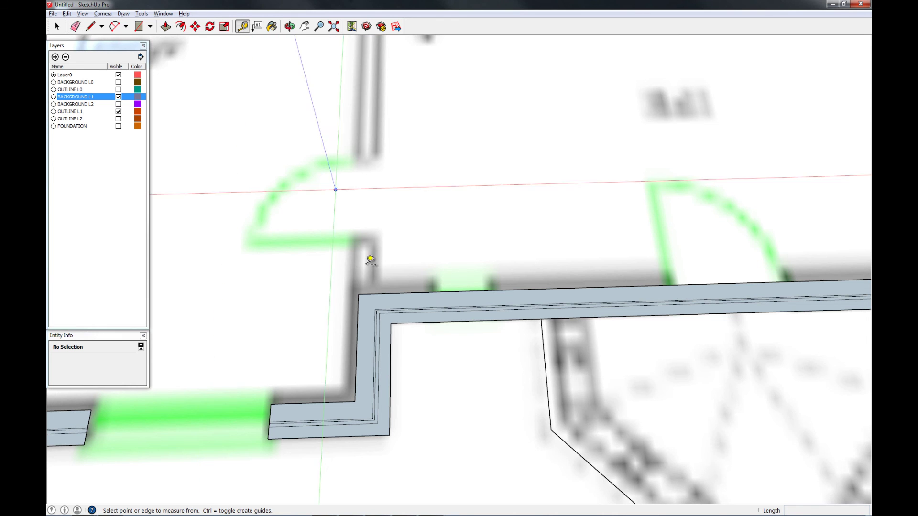
left_click(390, 338)
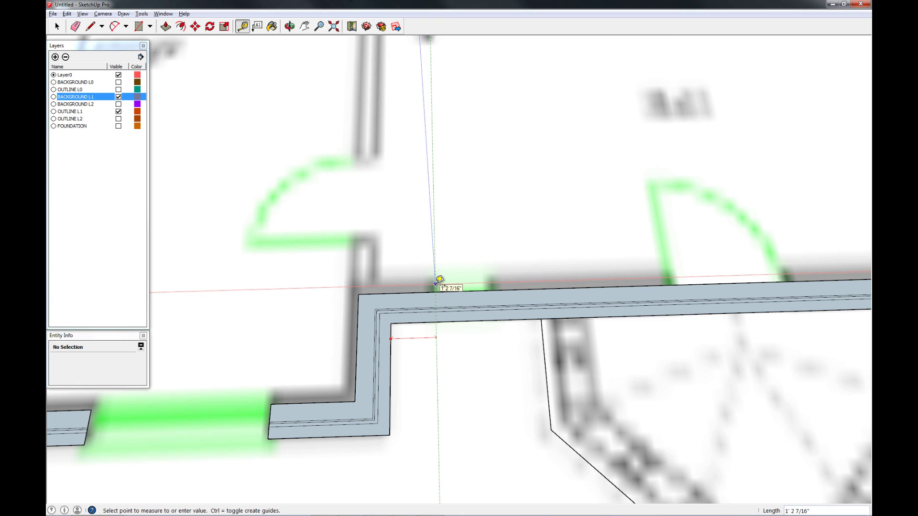
type("12")
key("Return")
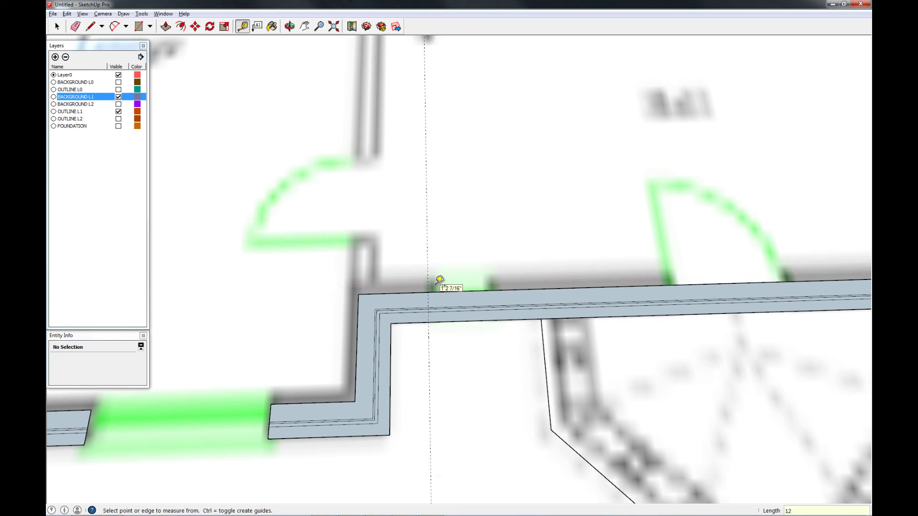
left_click(428, 248)
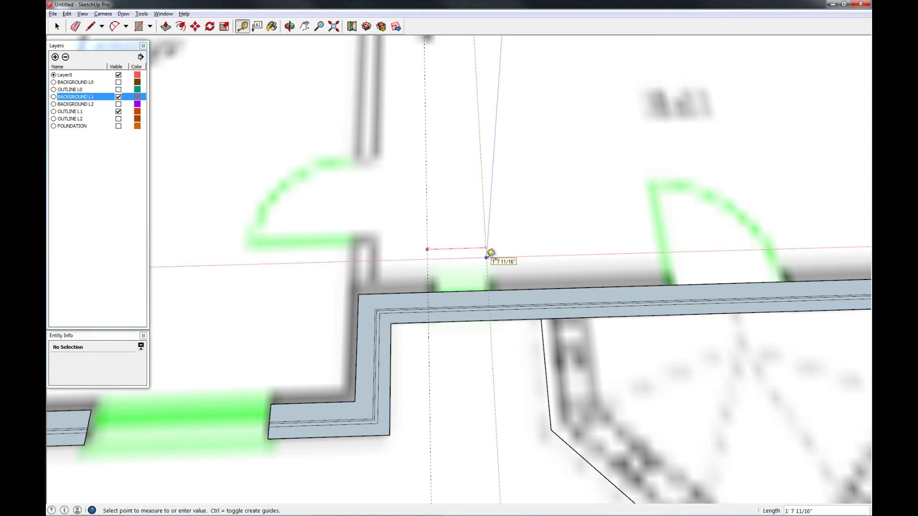
type("18")
key("Return")
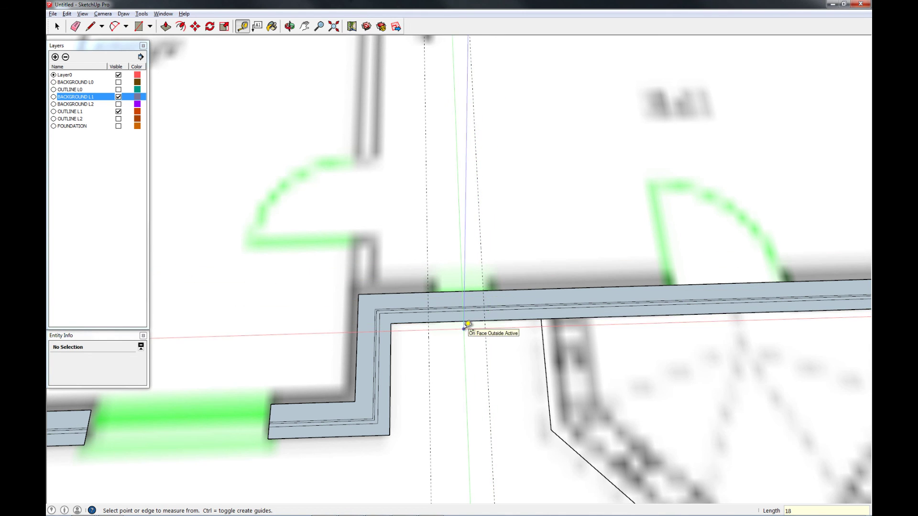
Draw a rectangle through the wall between the narrow Hall window's guides, and erase the lines inside it and both guides.
key("r")
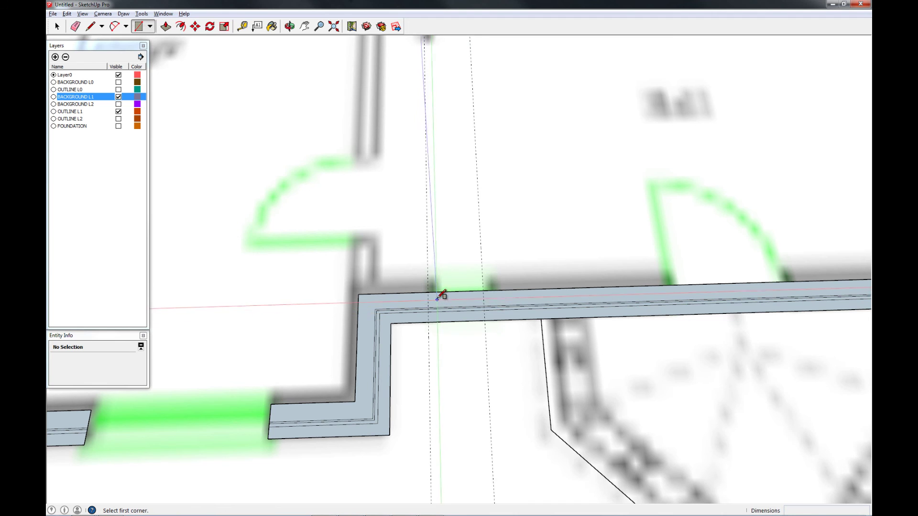
left_click(429, 291)
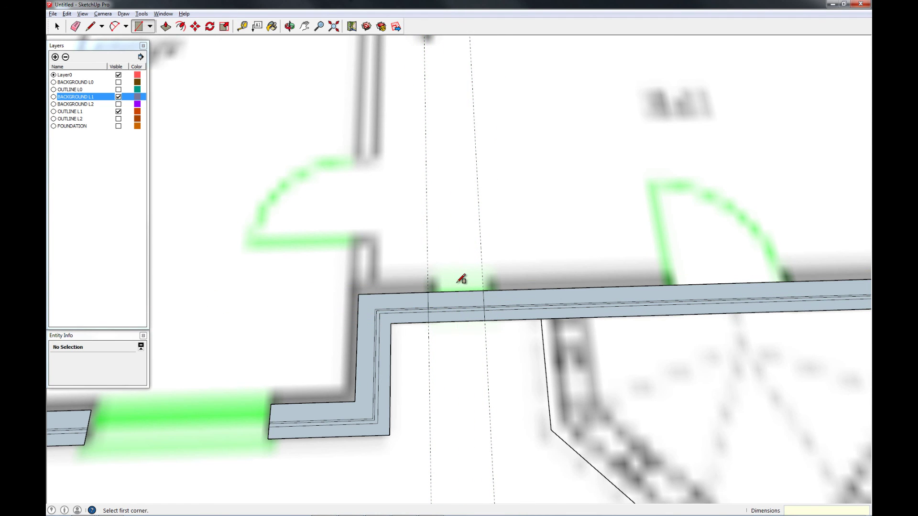
key("e")
left_click_drag(465, 287, 469, 329)
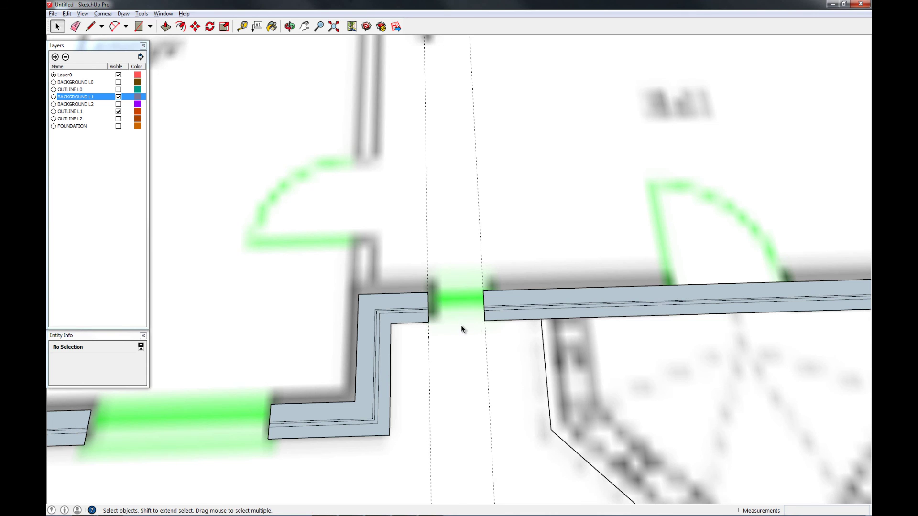
scroll(461, 325, "down", 3)
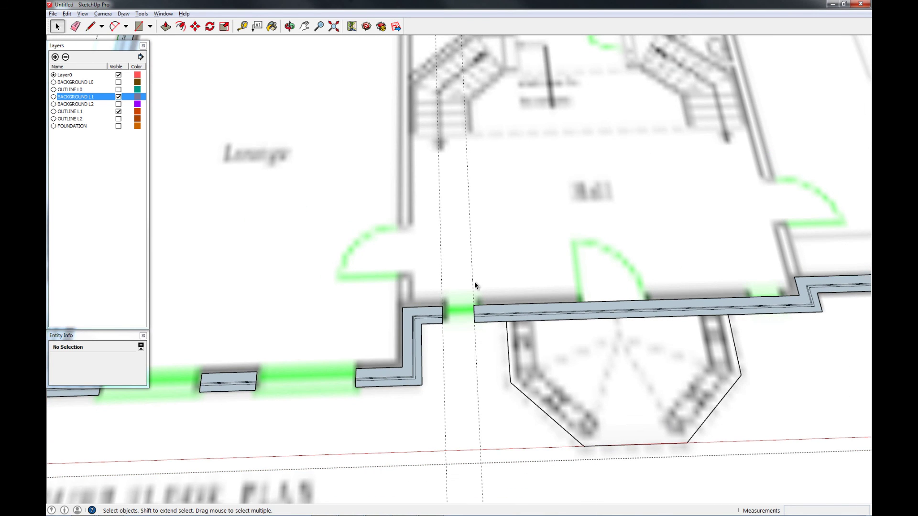
key("space")
left_click(493, 310)
Place guides for the front door, 7'6" from the outer edge of the Lounge wall return and a further 36" along.
mouse_move(588, 283)
middle_mouse_down()
mouse_move(627, 294)
mouse_move(558, 300)
middle_mouse_up()
scroll(525, 303, "up", 2)
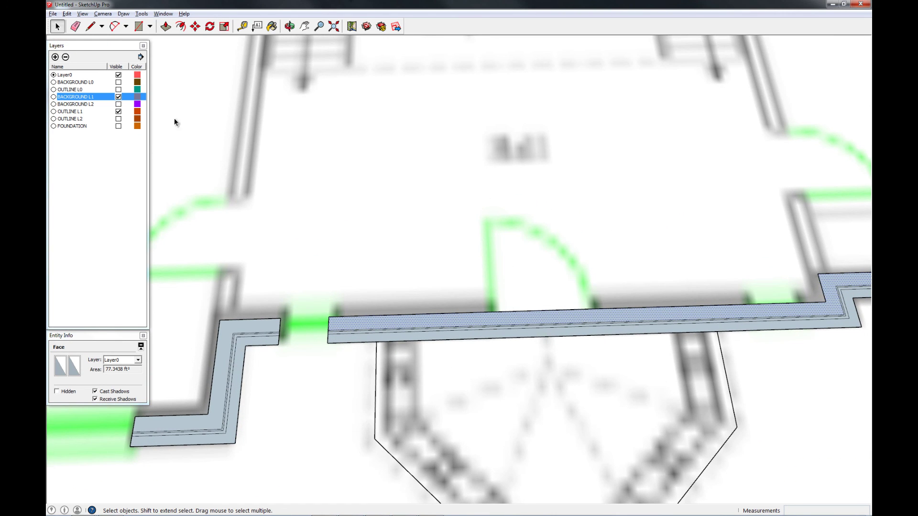
left_click(243, 26)
left_click(242, 376)
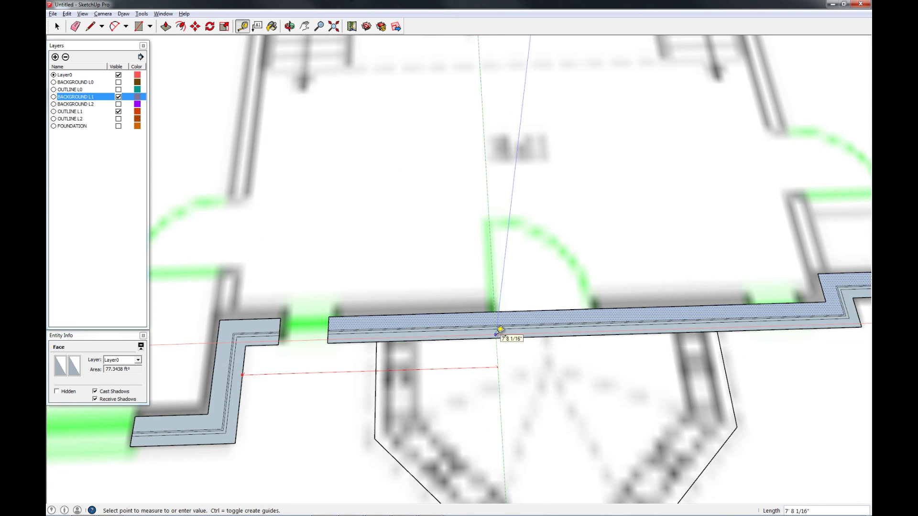
type("7'6")
key("Return")
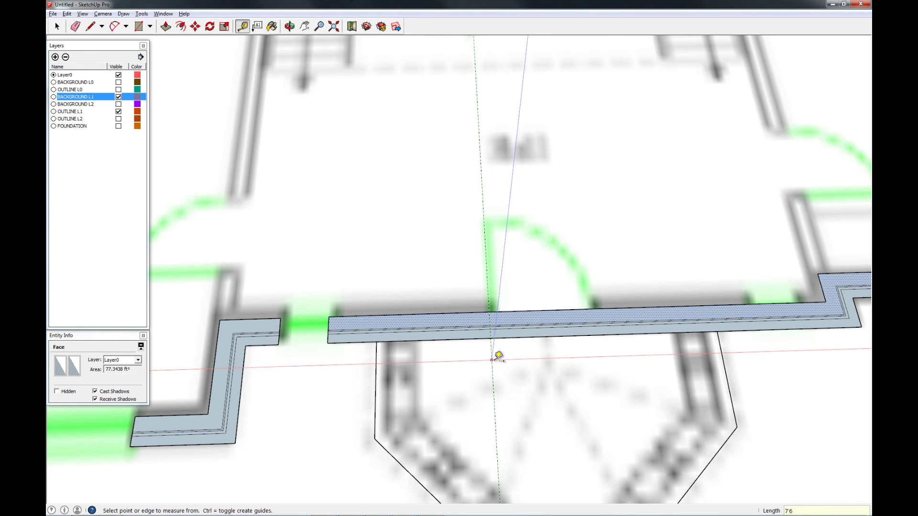
left_click(491, 362)
type("36")
key("Return")
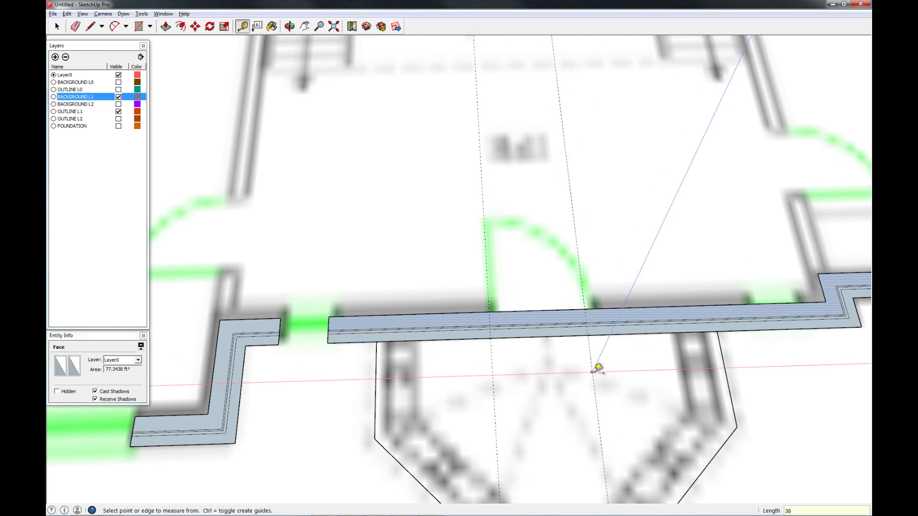
Place a guide at the near side of the Hall's second window, offset from the front door's far guide.
left_click(593, 371)
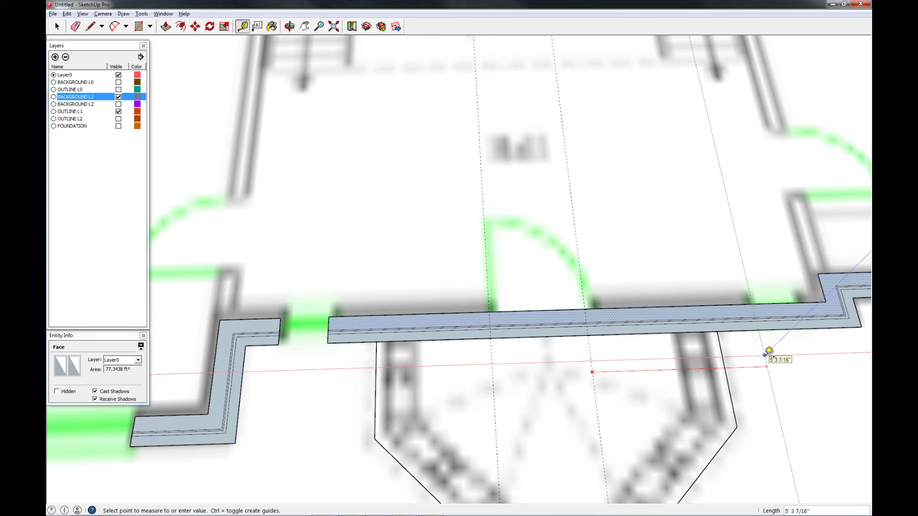
key("Return")
left_click(757, 366)
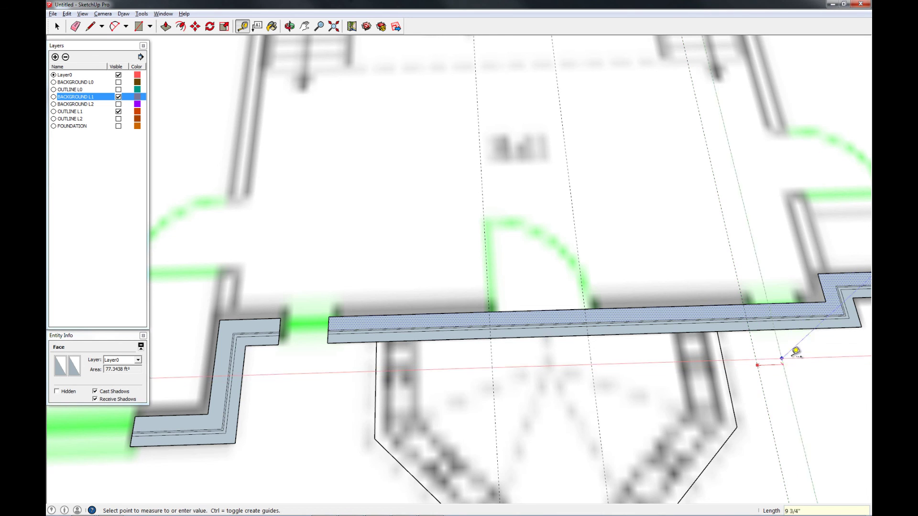
key("Escape")
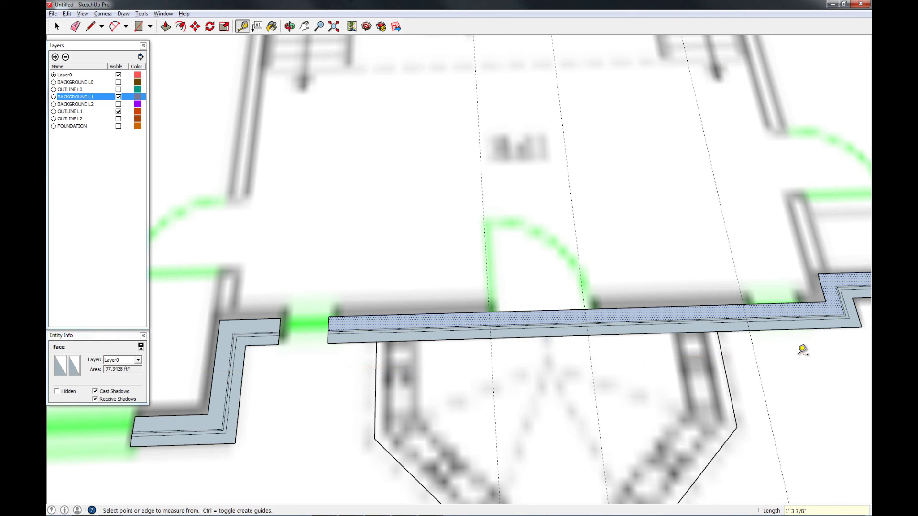
Try to place a guide 12" in from the outer edge of the wall step beside the Hall's second window.
left_click(245, 345)
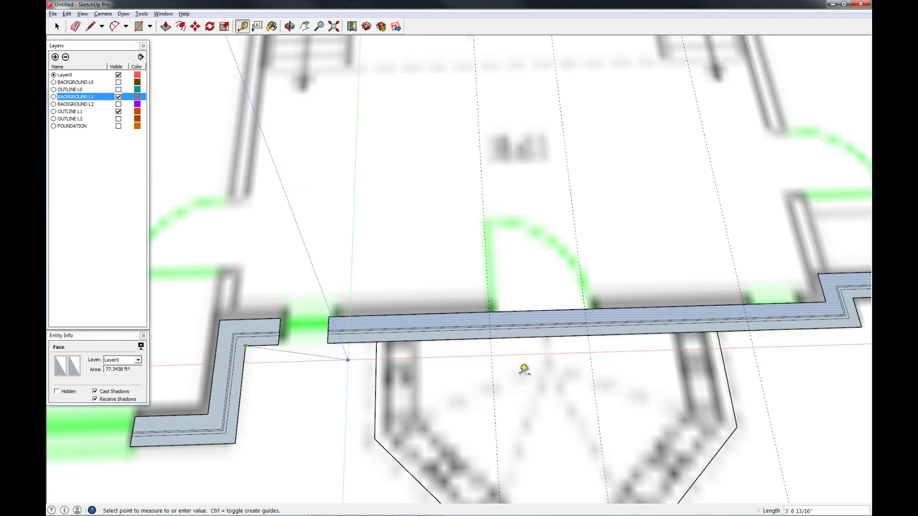
key("Escape")
left_click(859, 321)
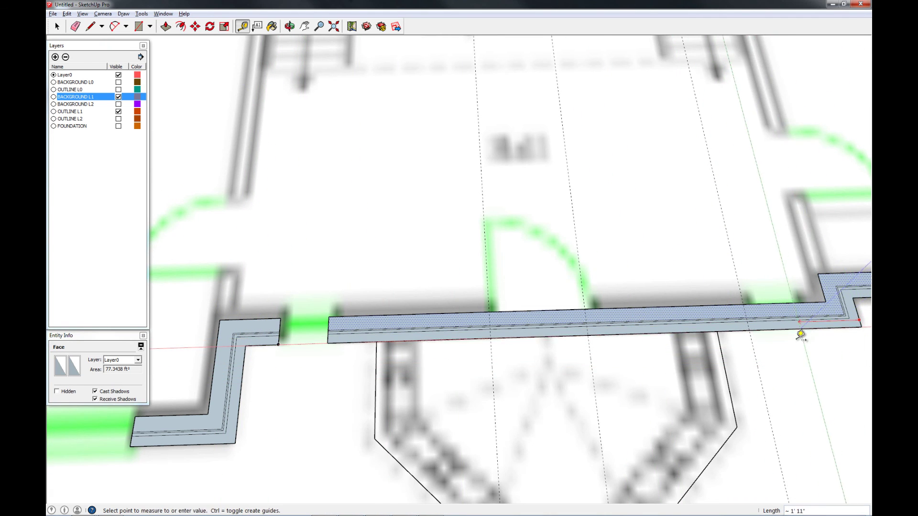
type("12")
key("Return")
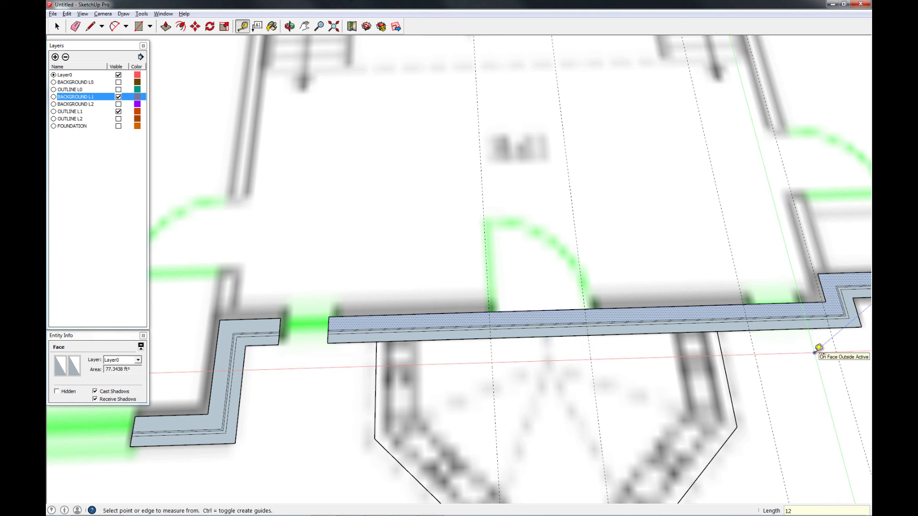
Try to set a 24" distance from the outer corner of the wall step beside the Hall's second window.
left_click(839, 347)
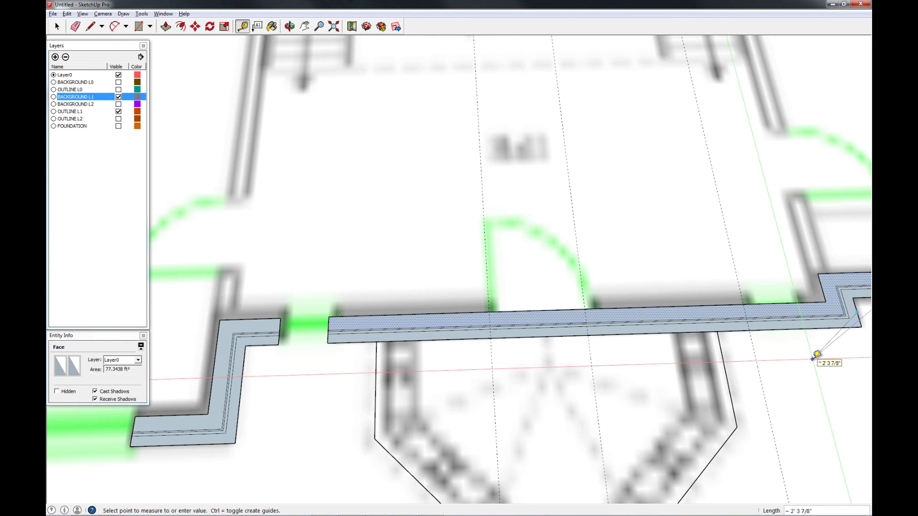
type("24")
key("Return")
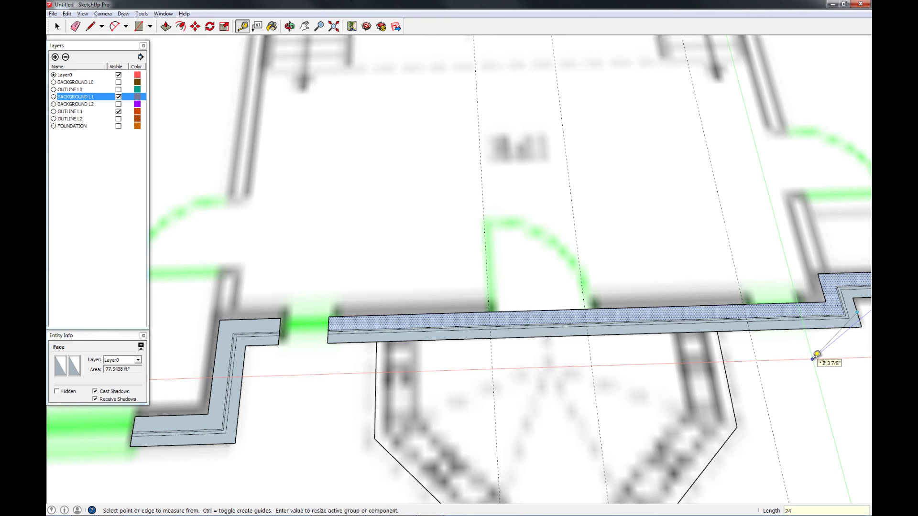
left_click(857, 317)
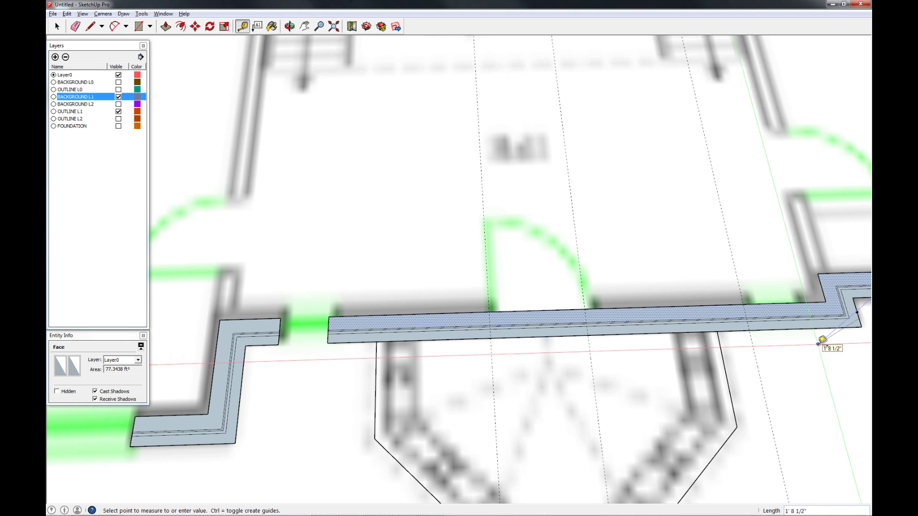
left_click(841, 326)
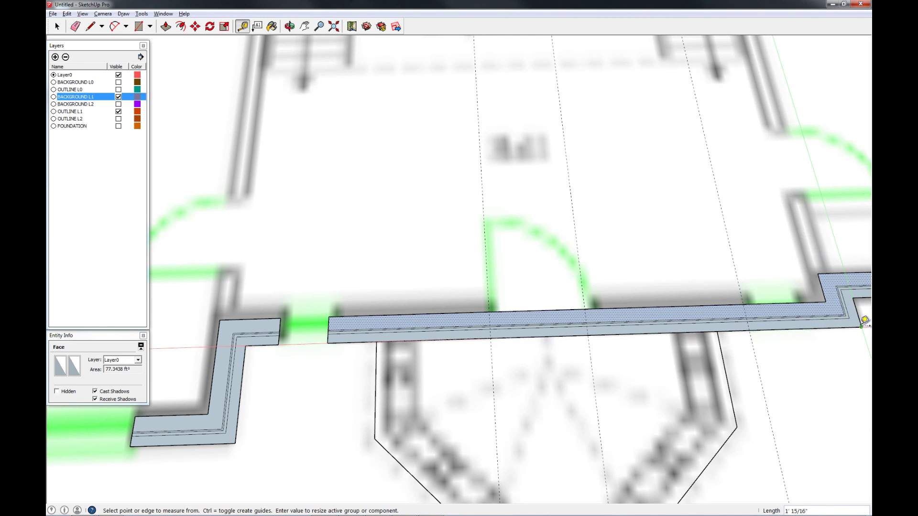
left_click(861, 326)
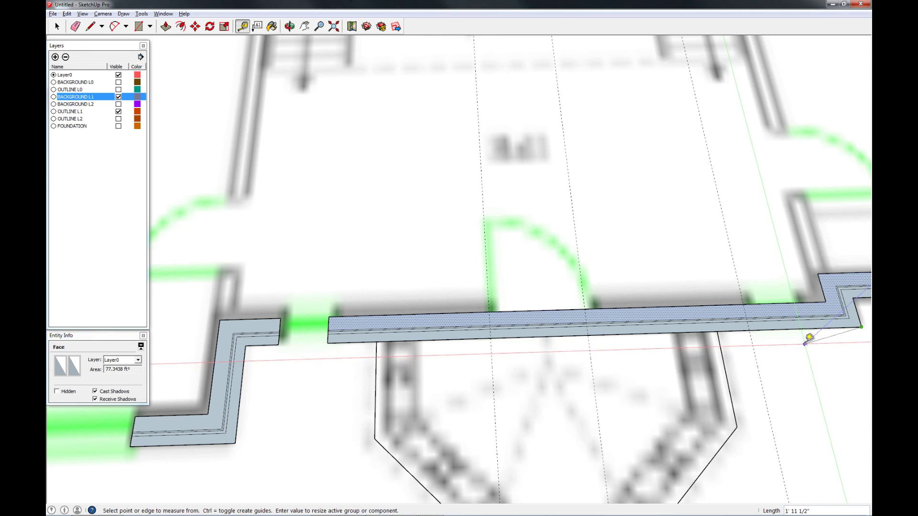
Place a guide for the far side of the Hall's second window, 24" past its near guide.
left_click(751, 342)
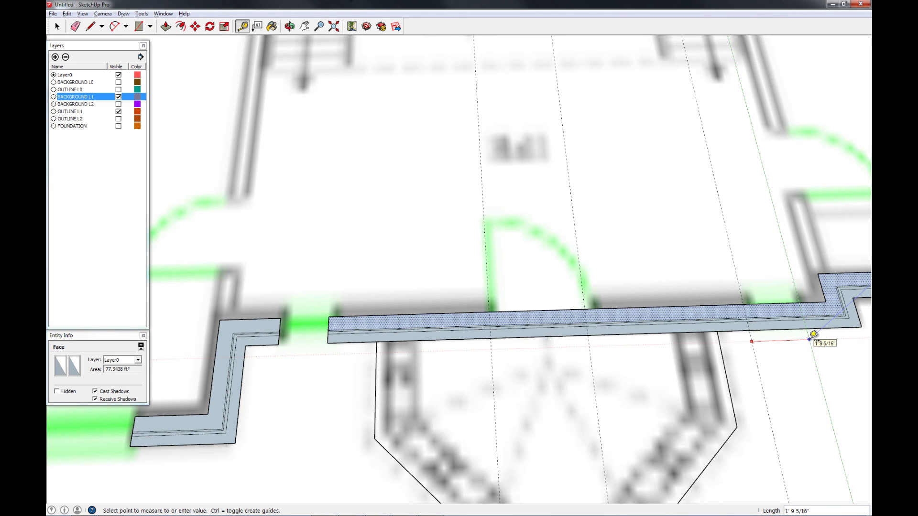
type("24")
key("Return")
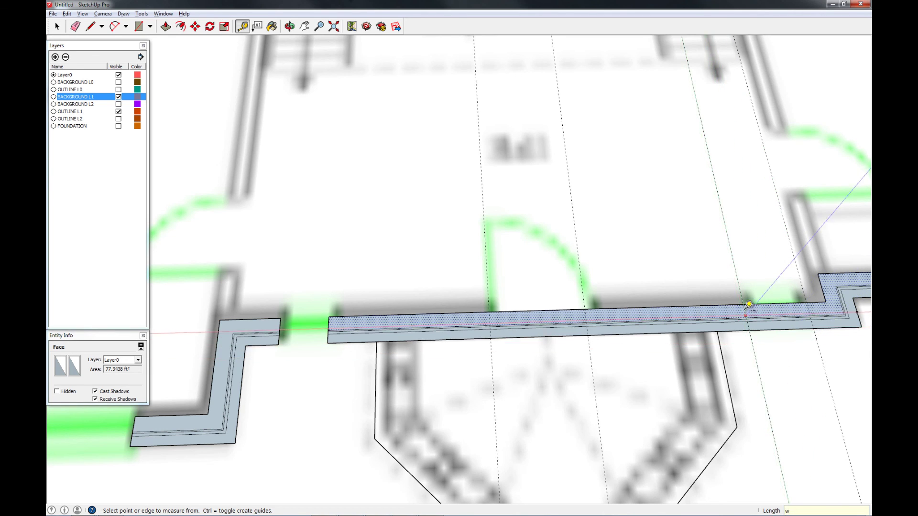
Cut the opening for the Hall's second window by drawing a rectangle across the wall between its guides and erasing the enclosed wall lines.
key("r")
left_click(744, 306)
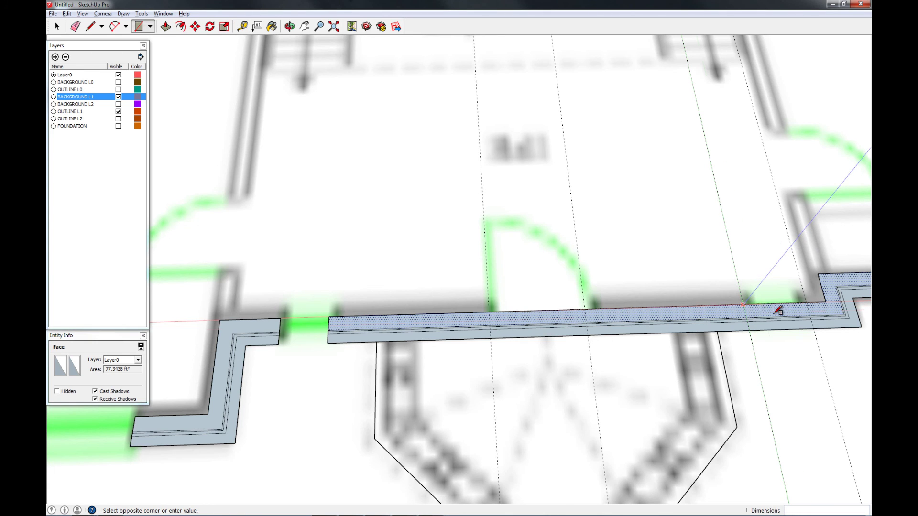
left_click(813, 318)
key("e")
left_click_drag(778, 298, 781, 338)
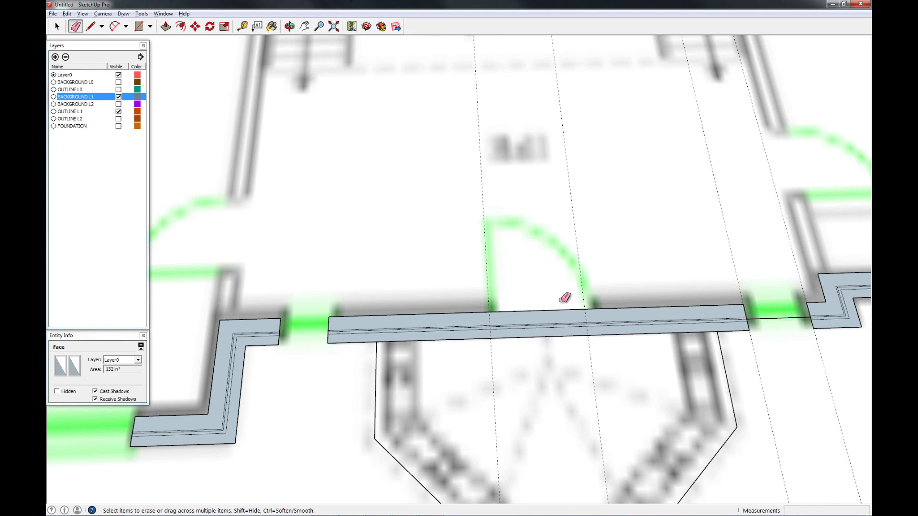
Cut the front door opening with a rectangle across the wall between the door guides, erasing the wall lines inside it.
left_click_drag(552, 305, 553, 342)
key("ctrl+z")
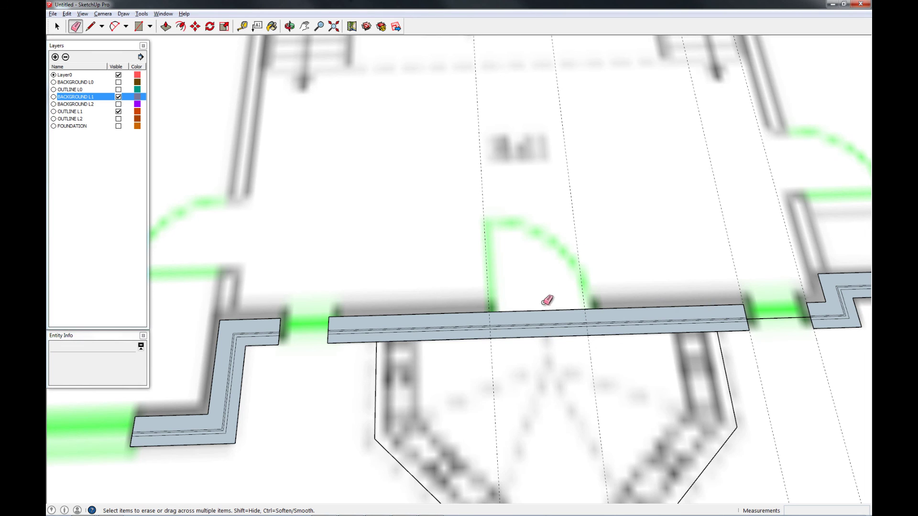
key("r")
left_click(489, 316)
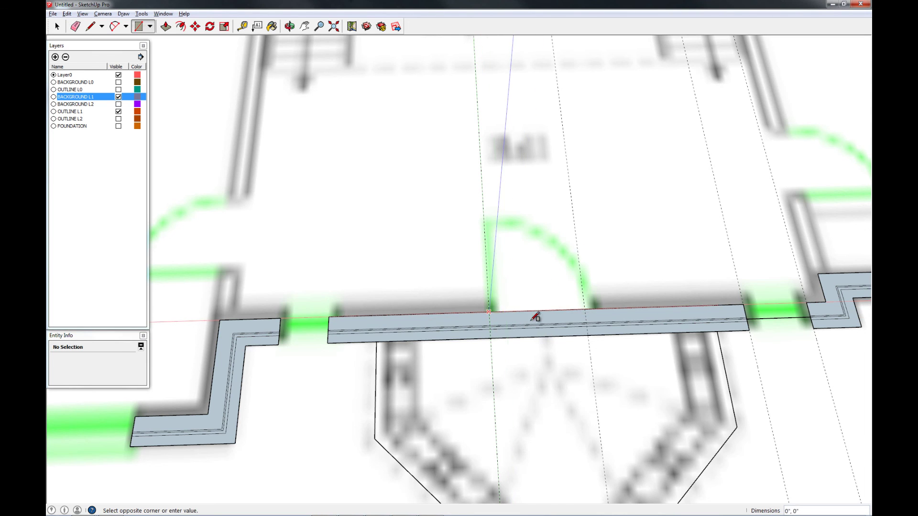
left_click(587, 335)
key("e")
mouse_move(556, 302)
left_mouse_down()
mouse_move(547, 344)
mouse_move(549, 335)
left_mouse_up()
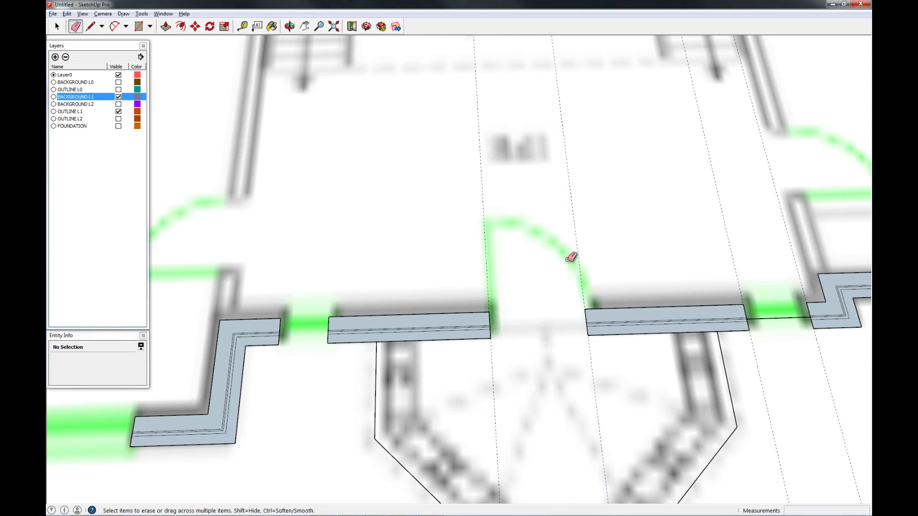
Erase the guides around the front door and second Hall window, plus the leftover edge across that window opening.
left_click_drag(573, 260, 483, 277)
scroll(529, 260, "down", 6)
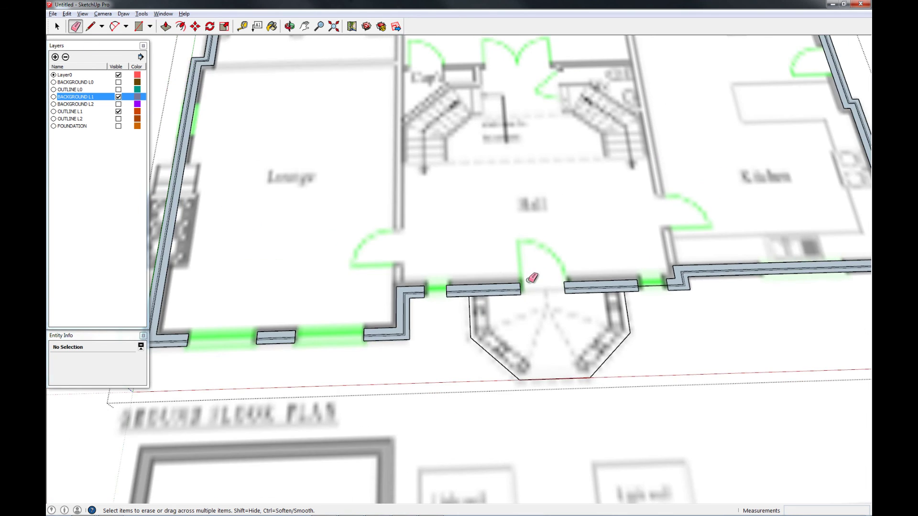
mouse_move(537, 293)
middle_mouse_down("shift")
mouse_move(546, 321)
mouse_move(509, 338)
middle_mouse_up("shift")
scroll(558, 312, "up", 3)
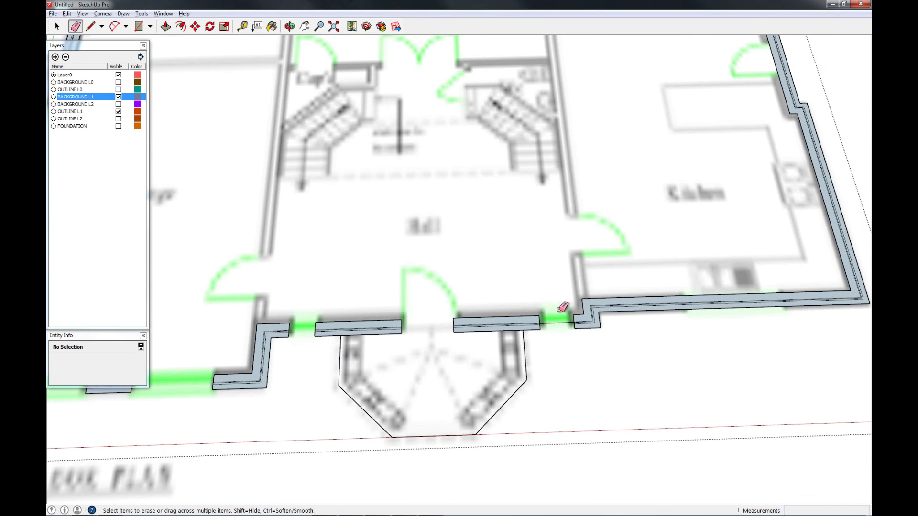
left_click(556, 328)
scroll(547, 329, "up", 3)
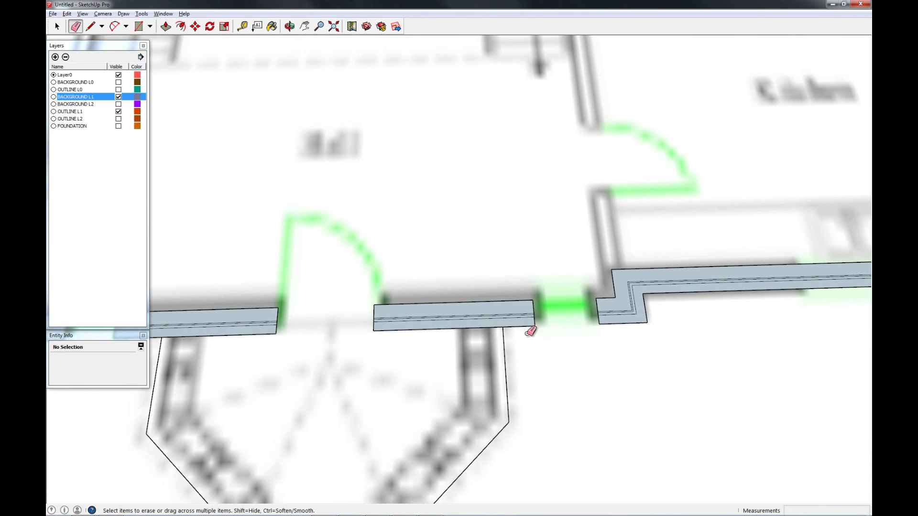
Erase the porch outline in front of the front door.
scroll(532, 328, "down", 3)
scroll(518, 336, "down", 5)
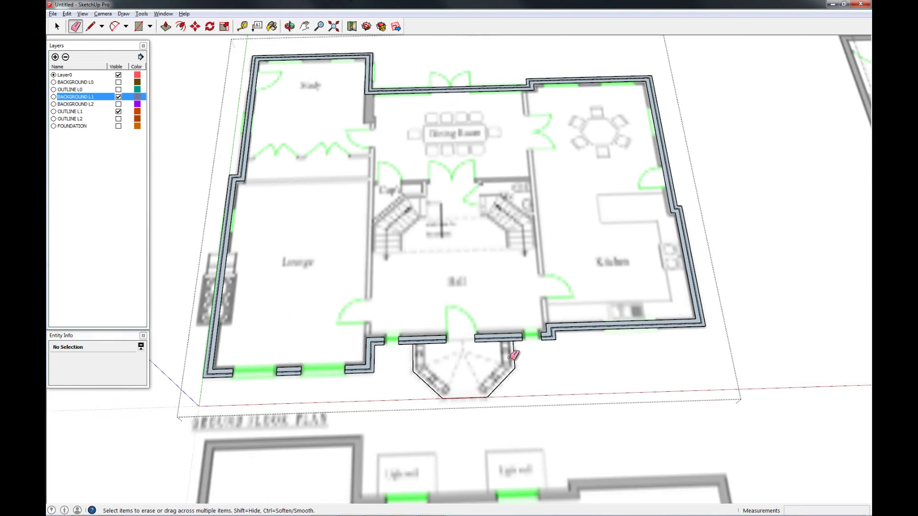
scroll(508, 348, "up", 1)
scroll(438, 348, "up", 4)
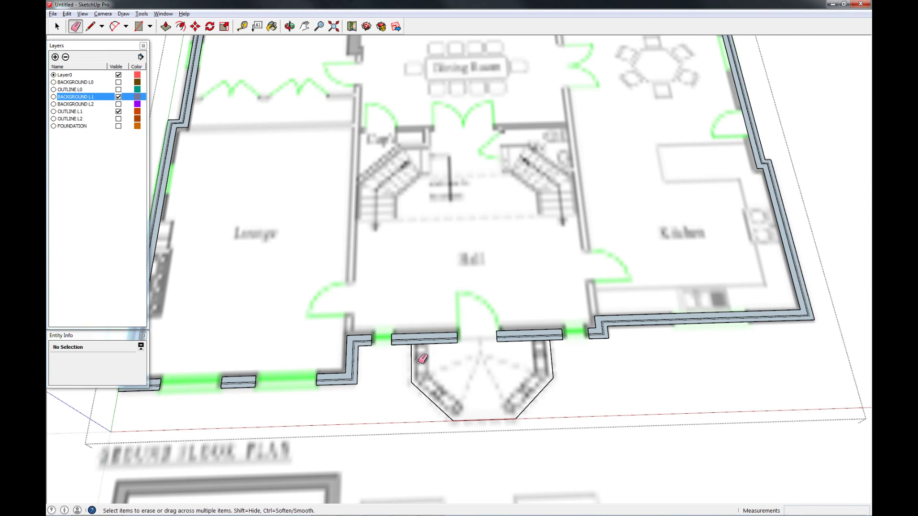
mouse_move(517, 359)
left_mouse_down()
mouse_move(561, 356)
mouse_move(535, 406)
mouse_move(471, 419)
mouse_move(420, 405)
left_mouse_up()
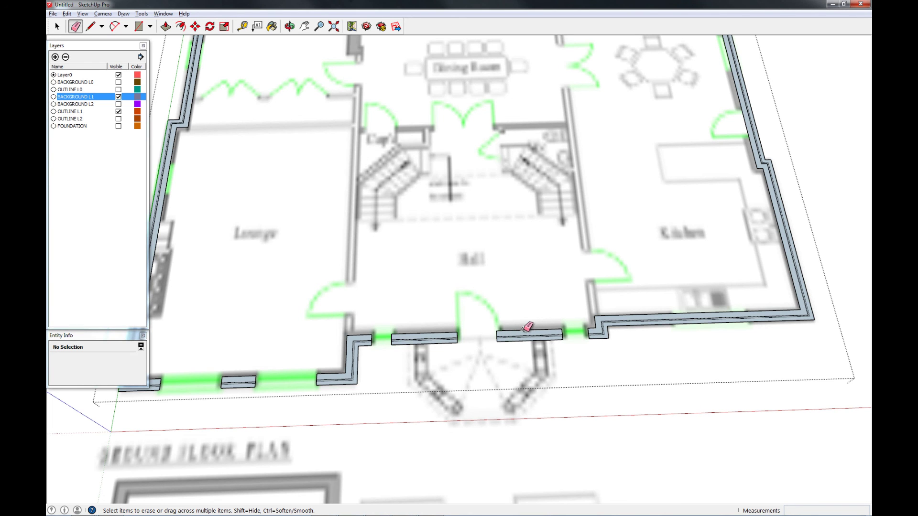
Place guides for the Kitchen's front window, 60" in from the outer side wall edge and 72" beyond that guide.
mouse_move(629, 319)
middle_mouse_down()
mouse_move(606, 349)
mouse_move(617, 404)
mouse_move(613, 390)
middle_mouse_up()
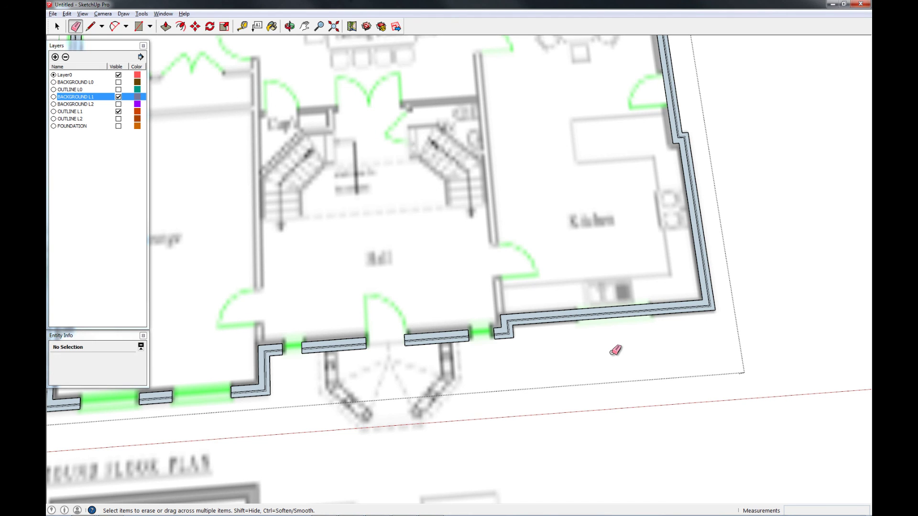
scroll(616, 351, "up", 4)
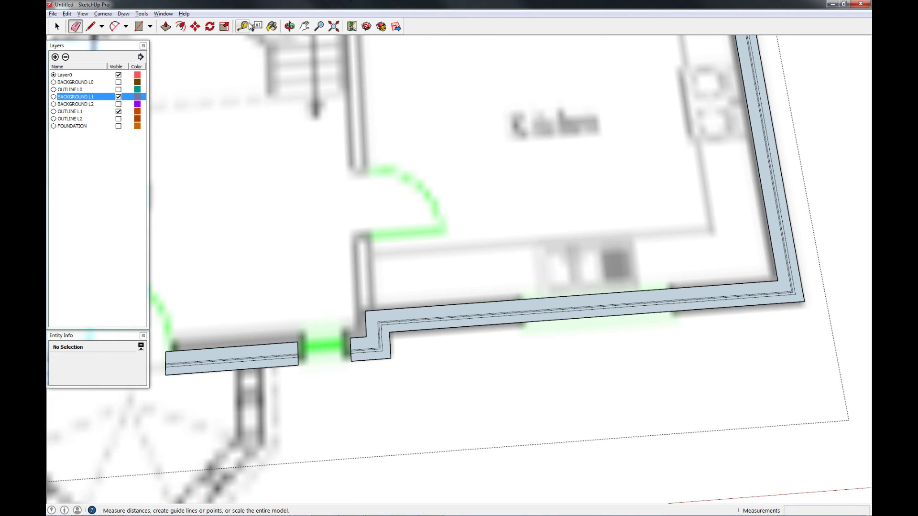
left_click(251, 26)
left_click(795, 251)
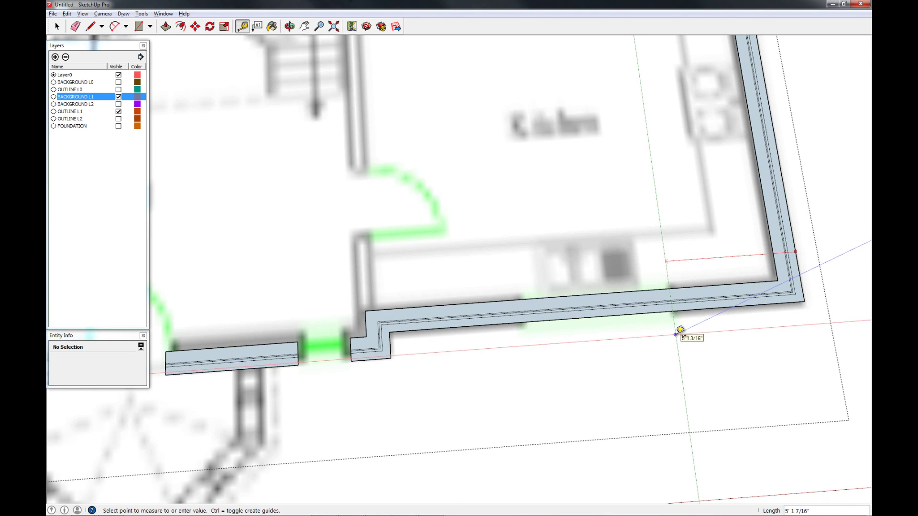
type("60")
key("Return")
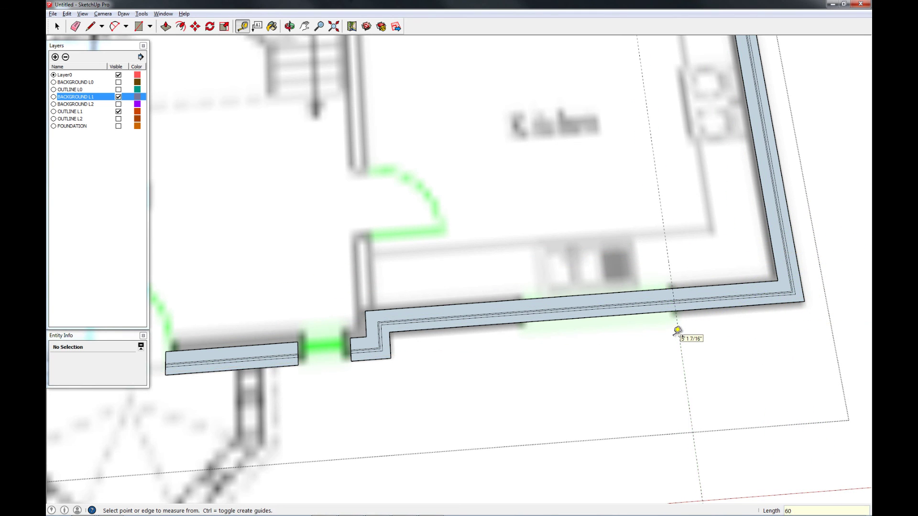
left_click(680, 344)
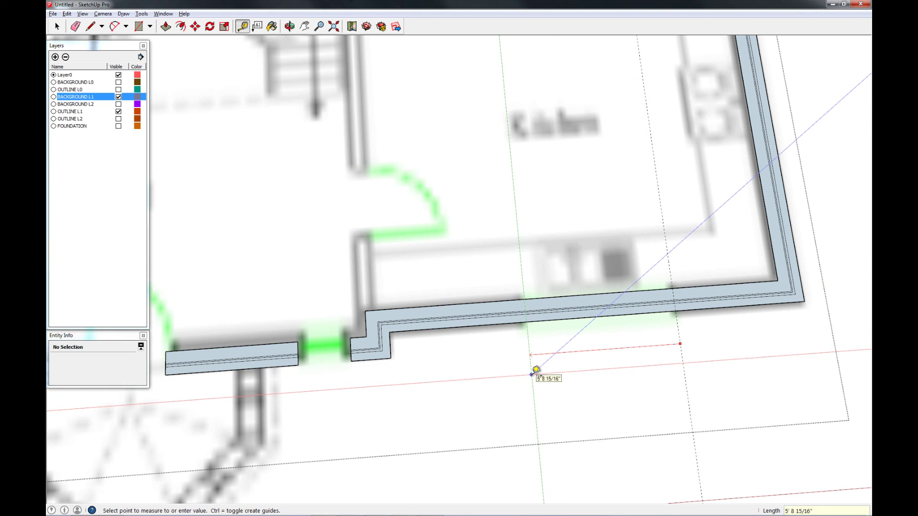
type("72")
key("Return")
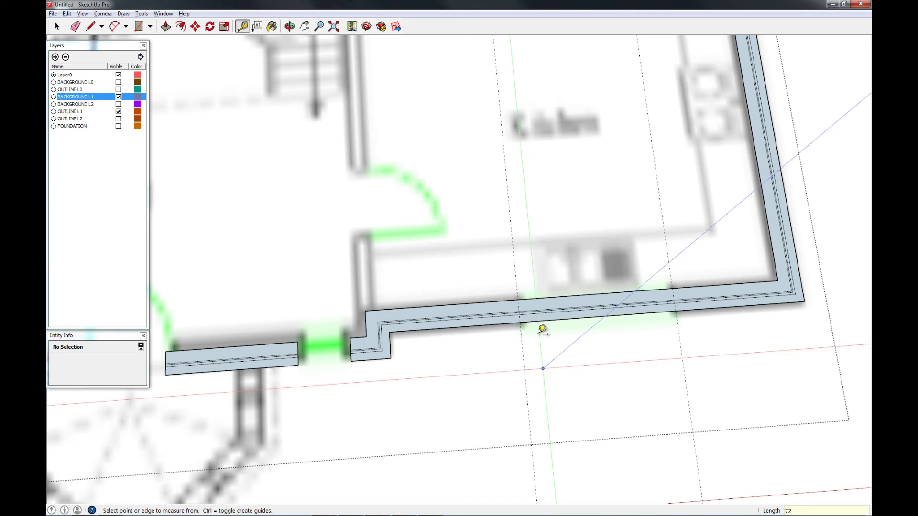
Cut the Kitchen's front window opening with a rectangle across the wall between its guides, erasing the wall lines inside it.
key("r")
left_click(521, 303)
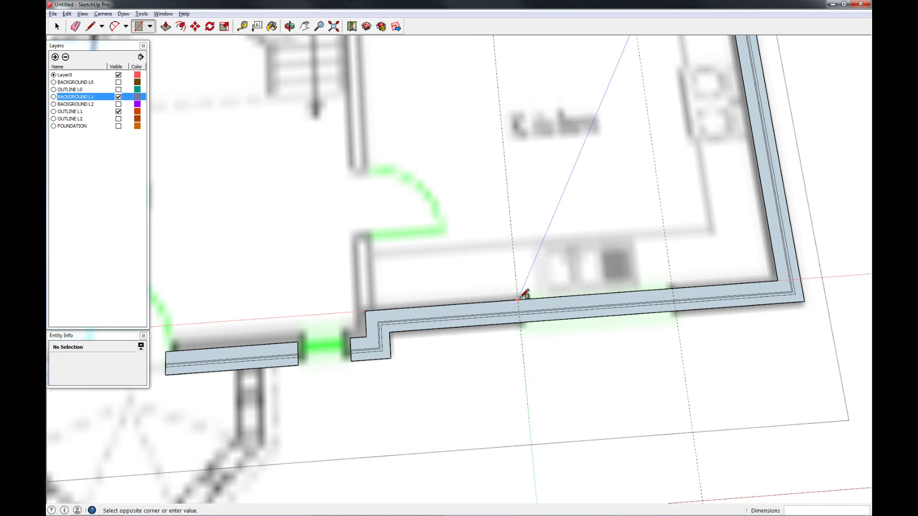
left_click(675, 310)
key("e")
left_click(636, 303)
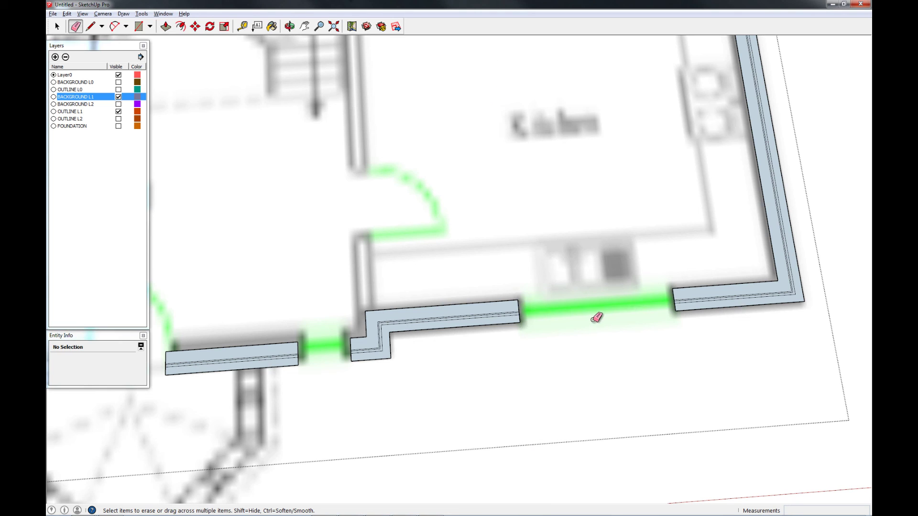
Examine the openings cut along the ground-floor front wall from an angled overview.
key("space")
scroll(592, 330, "down", 3)
scroll(621, 342, "down", 3)
middle_click_drag(675, 340, 490, 168)
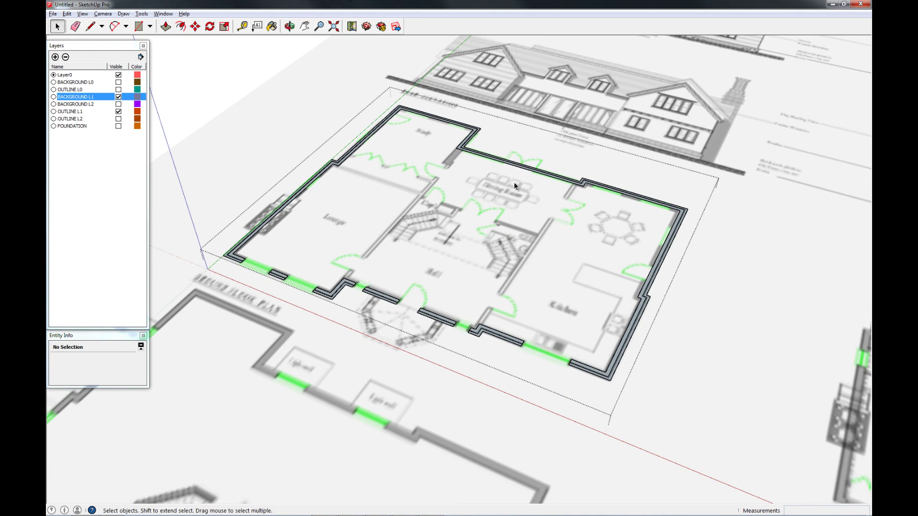
middle_click_drag(646, 309, 641, 354)
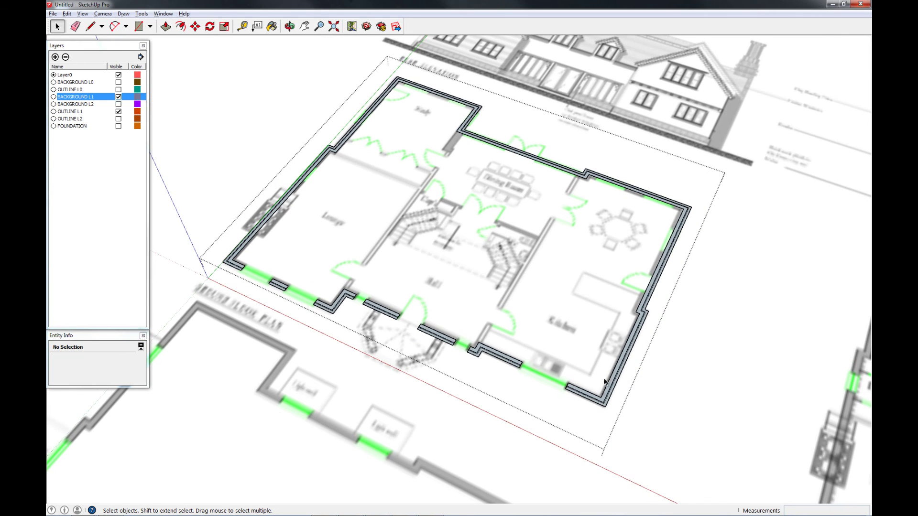
scroll(537, 348, "up", 3)
scroll(553, 344, "down", 4)
scroll(559, 360, "up", 2)
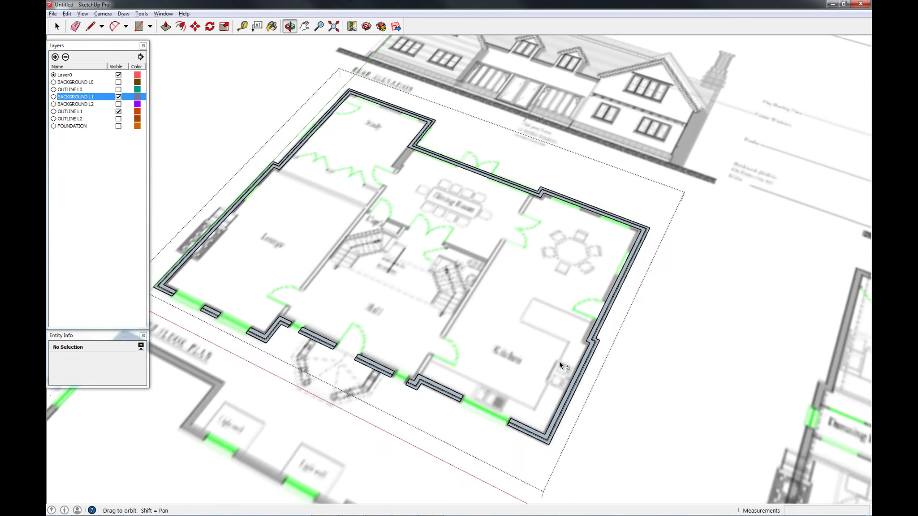
scroll(541, 370, "down", 3)
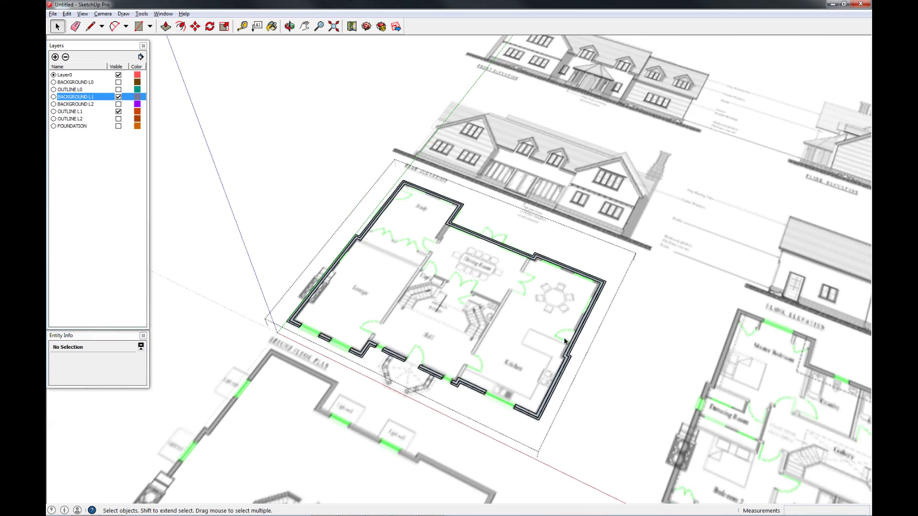
Place guides for the Kitchen's exterior side door, 30" from the short outer edge of the wall step and 36" beyond that.
scroll(631, 322, "up", 3)
middle_click_drag(631, 321, 448, 392)
scroll(482, 407, "up", 3)
scroll(416, 393, "up", 3)
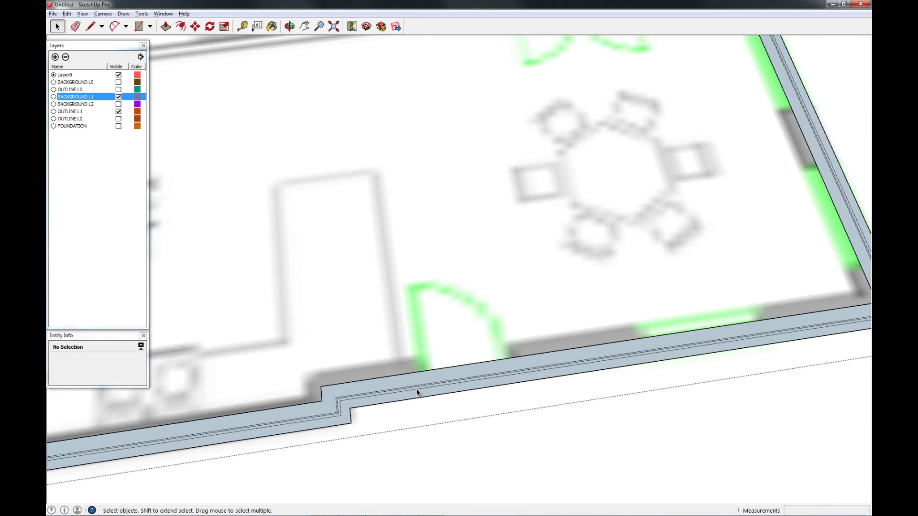
left_click(242, 26)
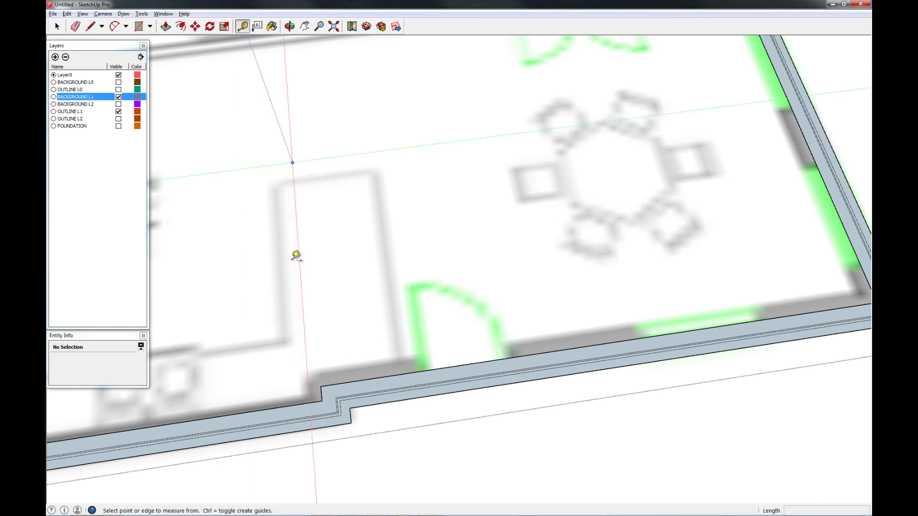
left_click(352, 414)
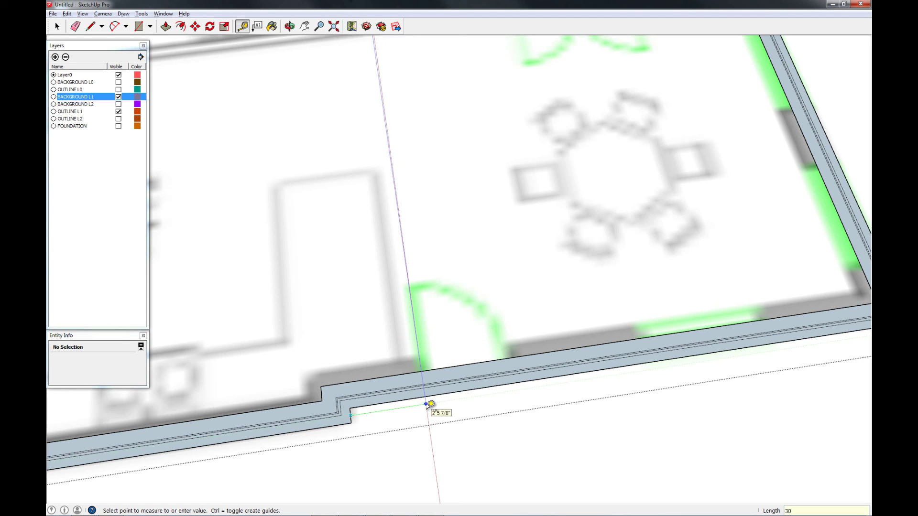
type("30")
key("Return")
left_click(427, 415)
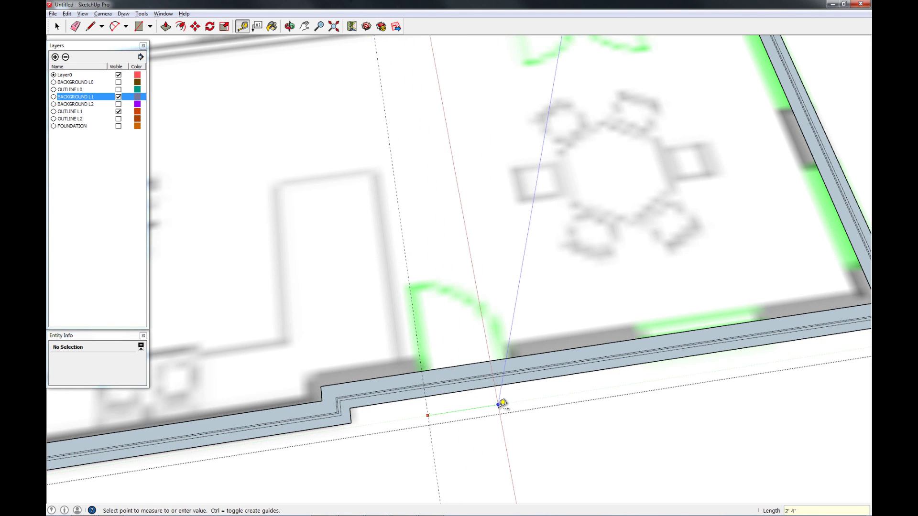
type("36")
key("Return")
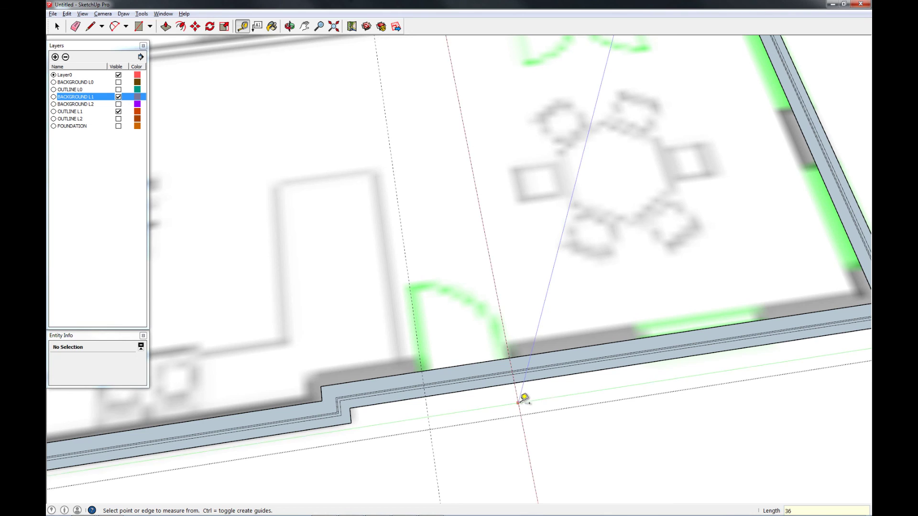
Place guides for the side wall window near the dining table, 4'6" past the door's far guide and another 4'6" beyond.
left_click(518, 404)
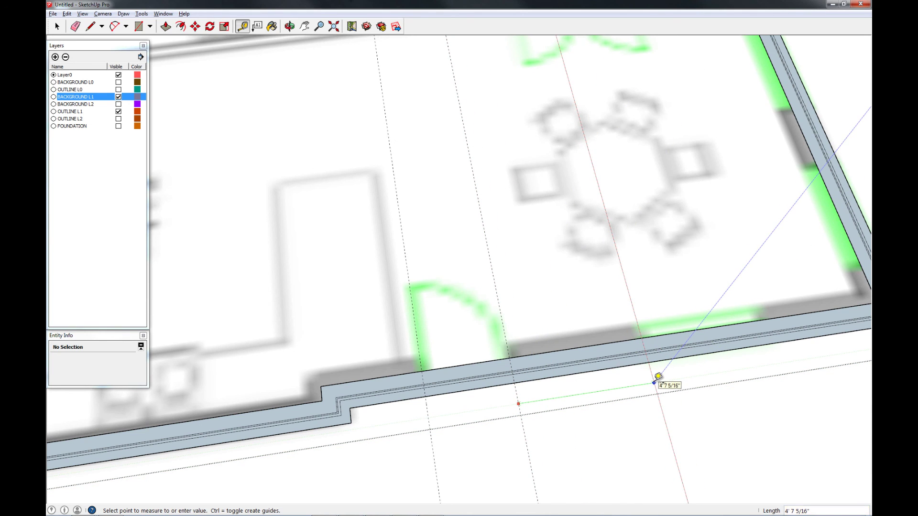
key("Return")
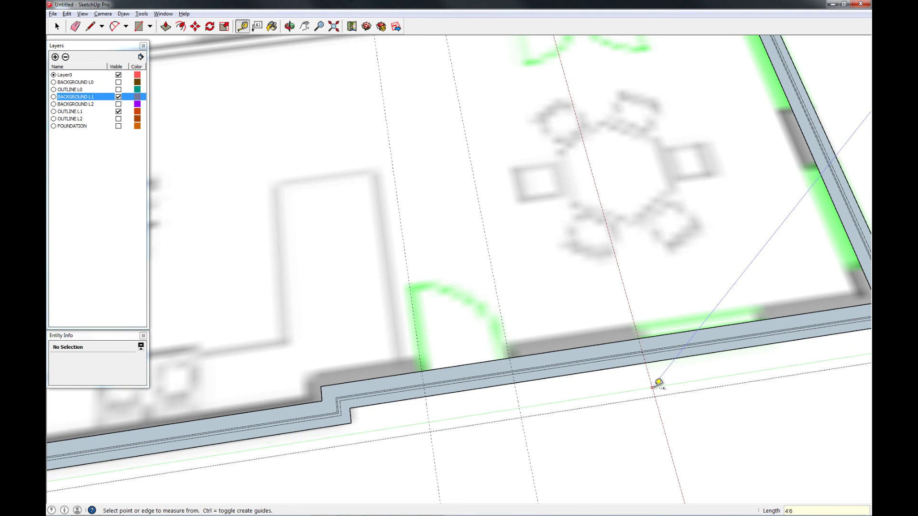
left_click(652, 386)
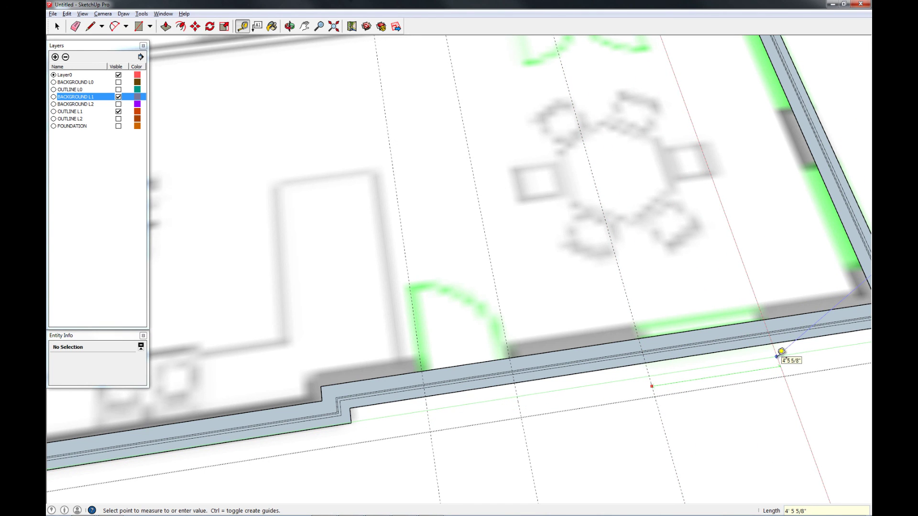
type("4'6")
key("Return")
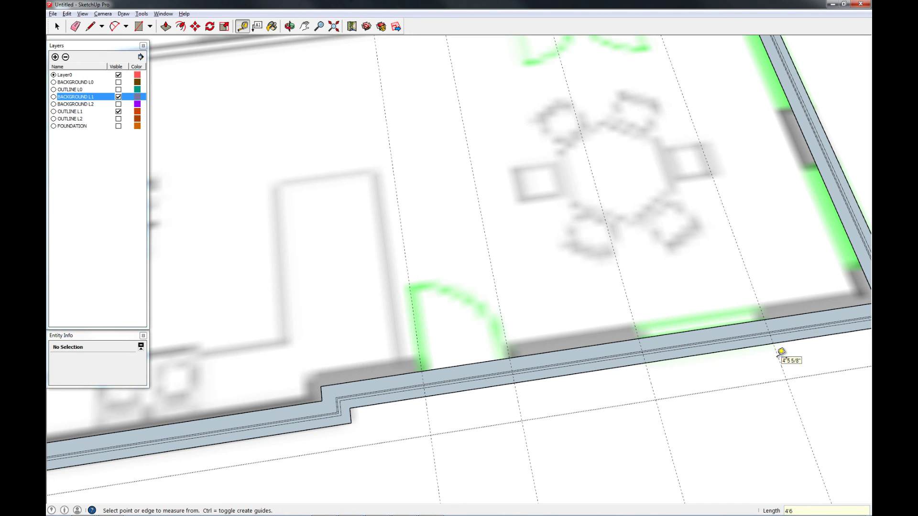
Draw rectangles across the wall thickness between the guides at the kitchen side door (3' × 10 5/8") and the adjacent window.
key("r")
left_click(421, 371)
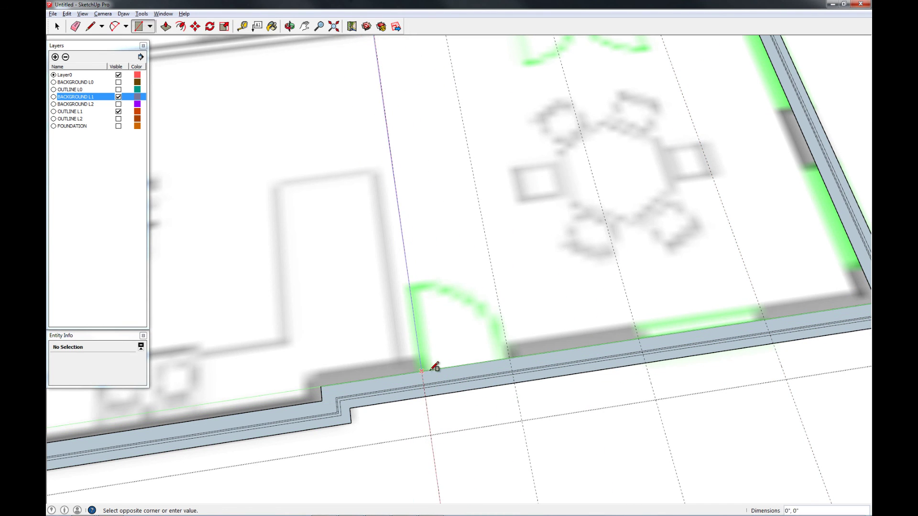
left_click(514, 381)
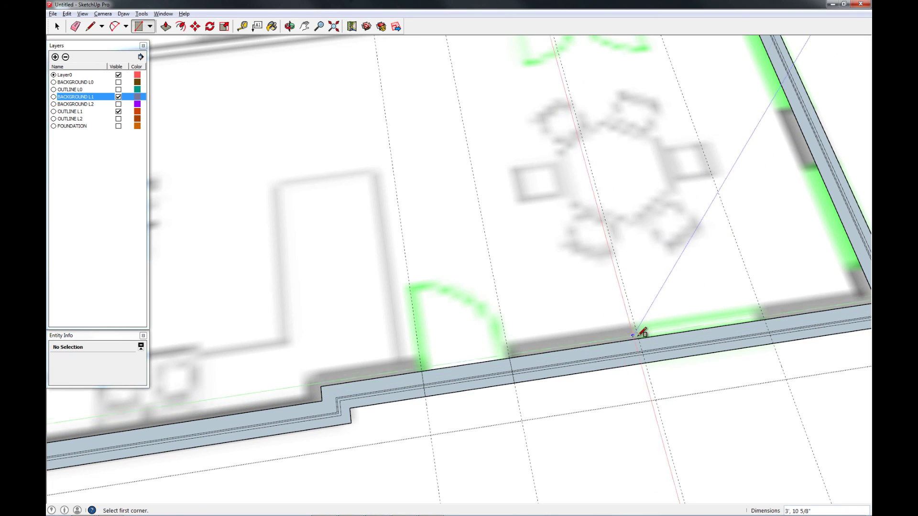
left_click(639, 335)
left_click(774, 342)
Erase the wall pieces inside the kitchen side door and window openings, along with the guides marking them.
key("e")
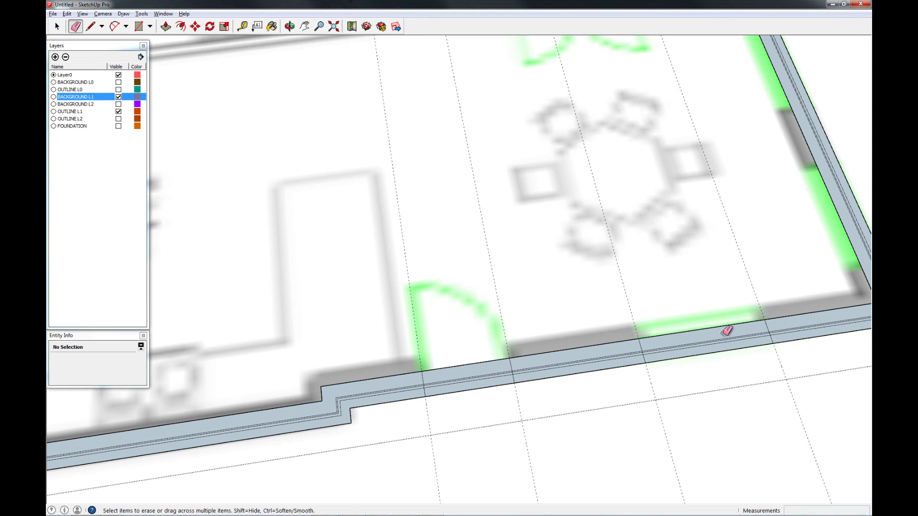
mouse_move(726, 331)
left_mouse_down()
mouse_move(727, 354)
mouse_move(628, 369)
left_mouse_up()
left_click_drag(681, 351, 679, 350)
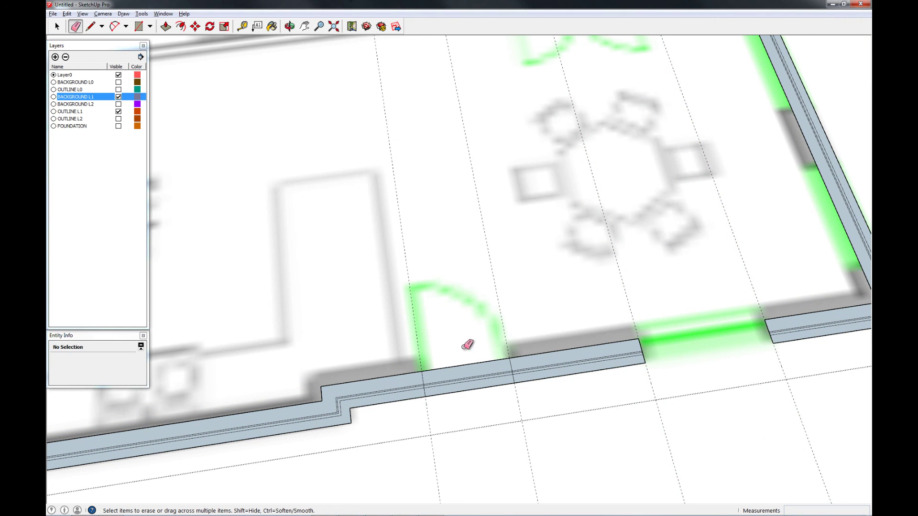
left_click_drag(467, 344, 481, 402)
left_click_drag(509, 300, 410, 300)
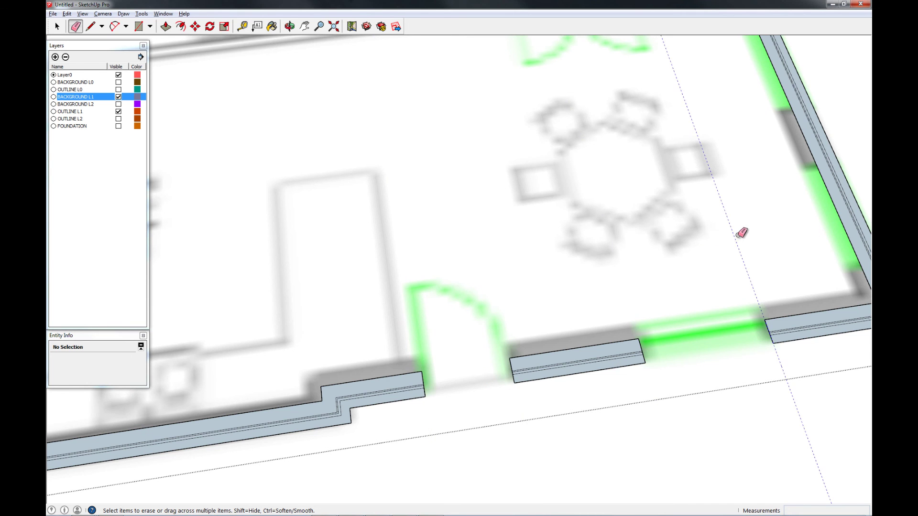
Place a guide 30 inches in from the outer corner, along the windowed wall beside the round dining table.
scroll(660, 292, "down", 6)
mouse_move(451, 308)
middle_mouse_down()
mouse_move(588, 279)
mouse_move(432, 211)
mouse_move(580, 289)
mouse_move(550, 348)
mouse_move(495, 352)
middle_mouse_up()
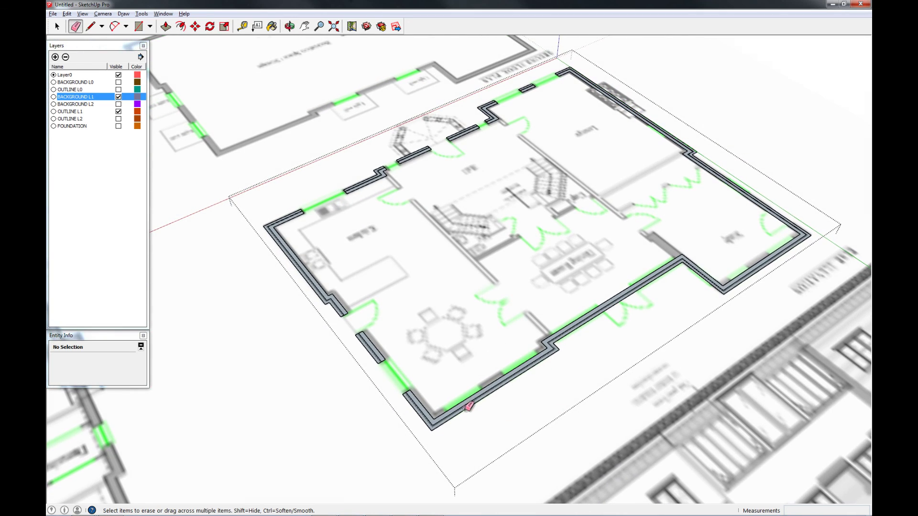
scroll(468, 406, "up", 3)
scroll(426, 408, "up", 3)
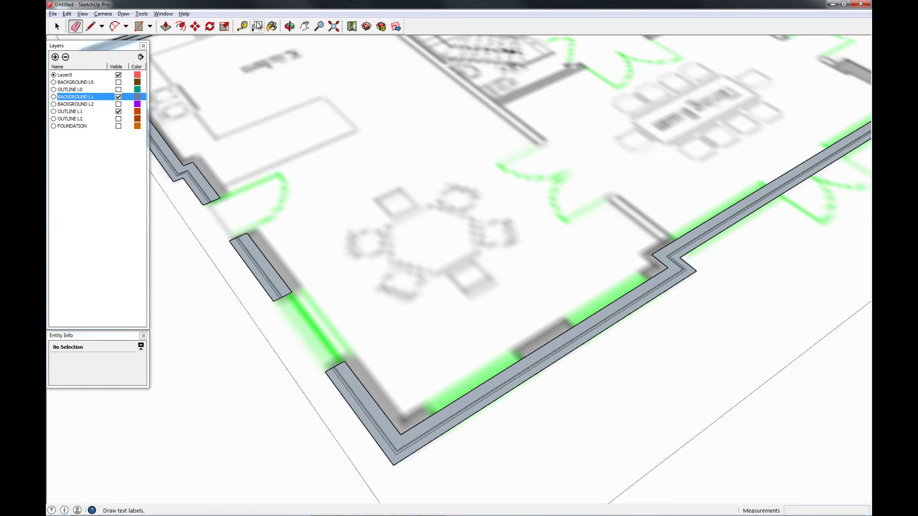
left_click(242, 26)
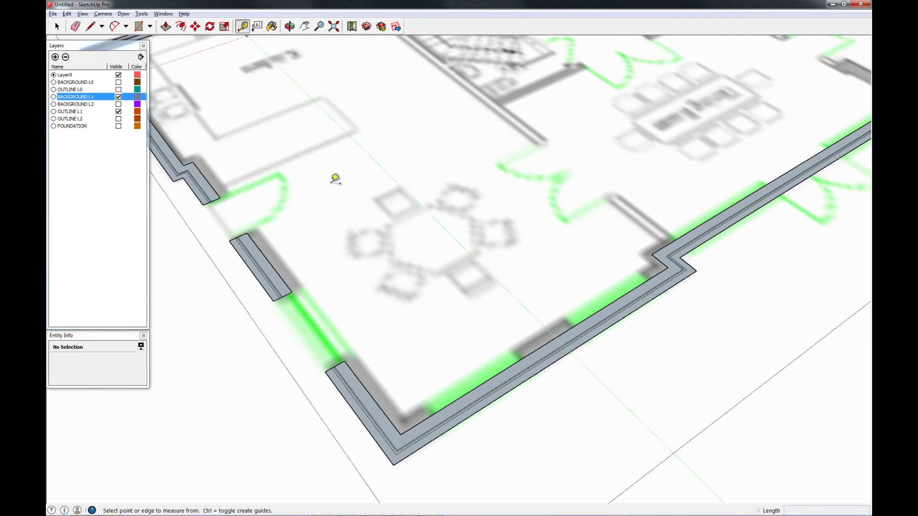
left_click(393, 454)
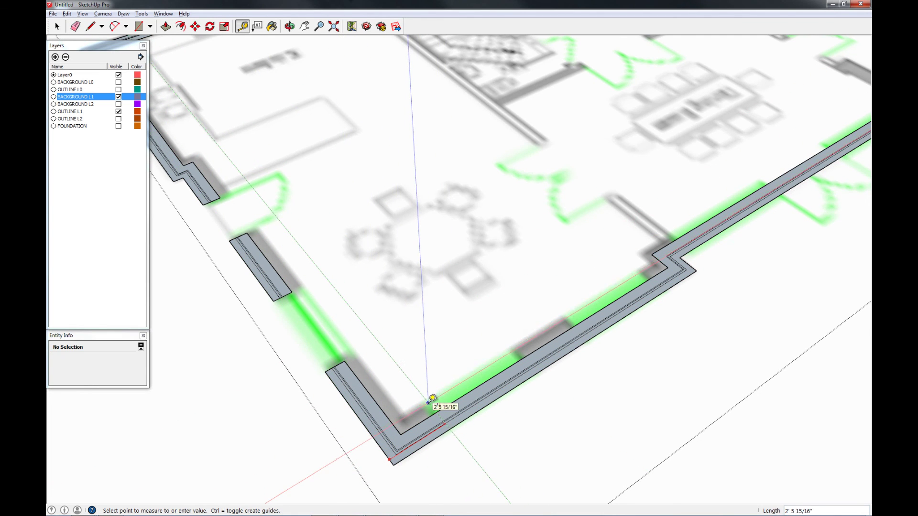
left_click(432, 398)
type("30")
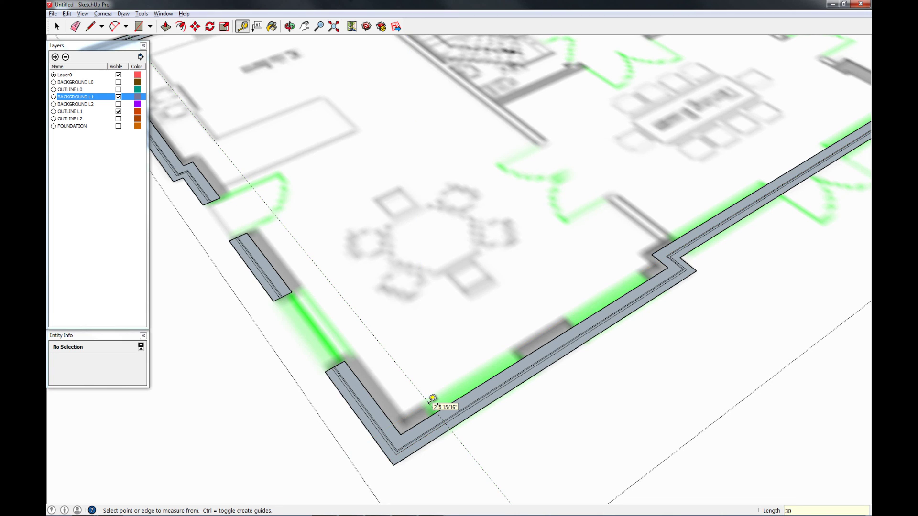
key("Return")
Add two successive guides along the same wall, 48 inches for the first window and 36 inches for the pier.
left_click(420, 392)
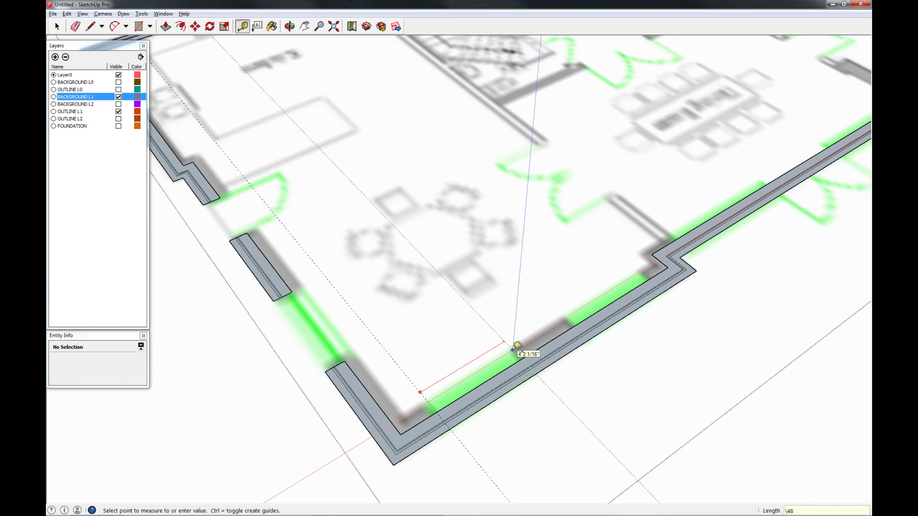
key("Return")
left_click(499, 341)
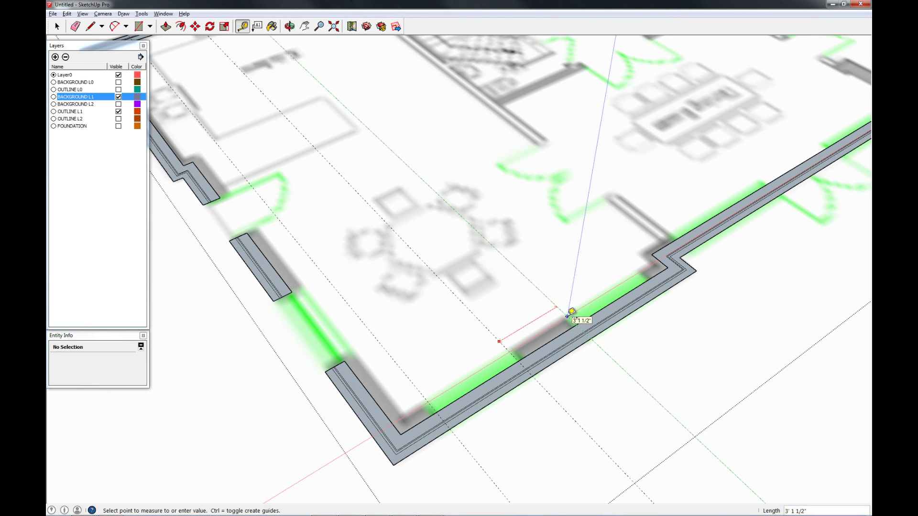
key("Return")
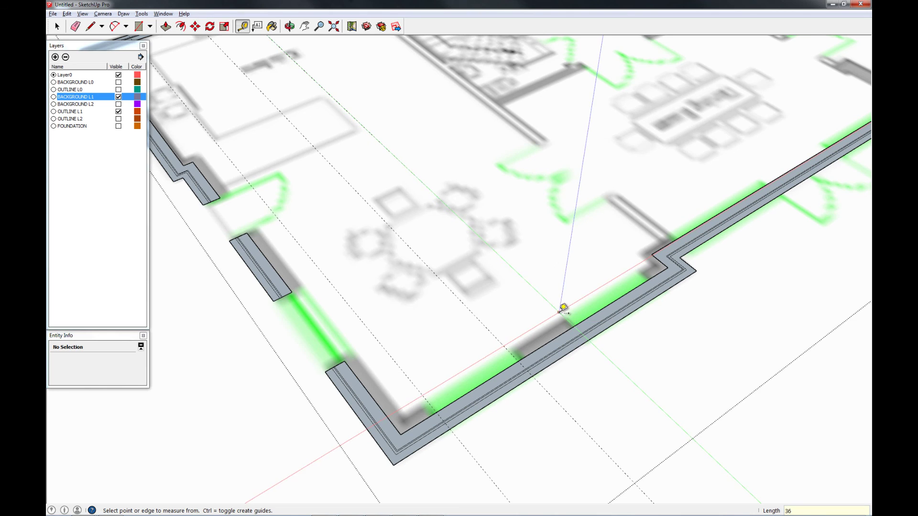
Try a guide 4'6" past the pier guide for the far edge of the second window.
left_click(559, 312)
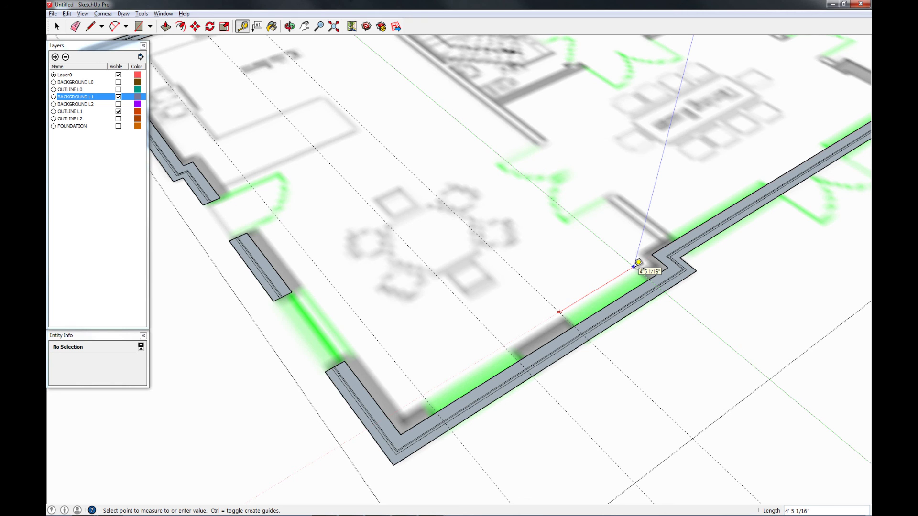
type("4")
key("Return")
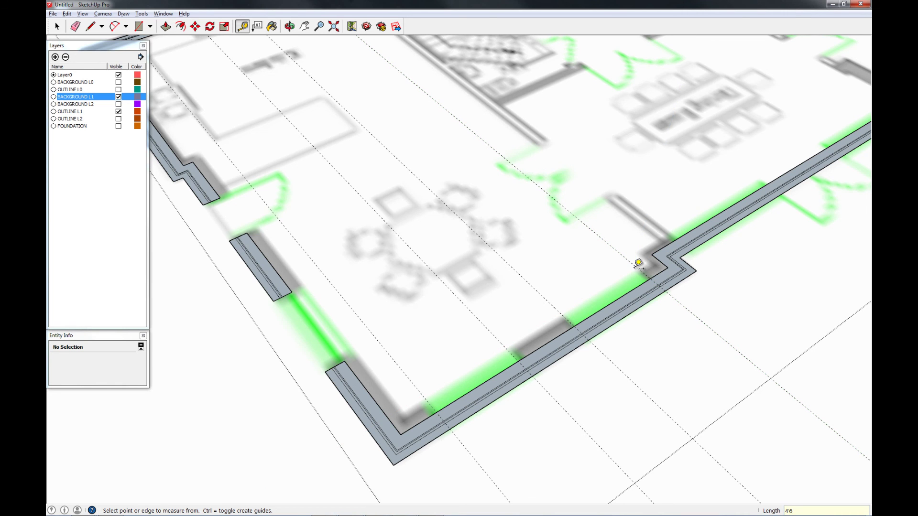
Try a guide 48 inches past the pier guide for the second window's far edge.
middle_click_drag(693, 333, 522, 380)
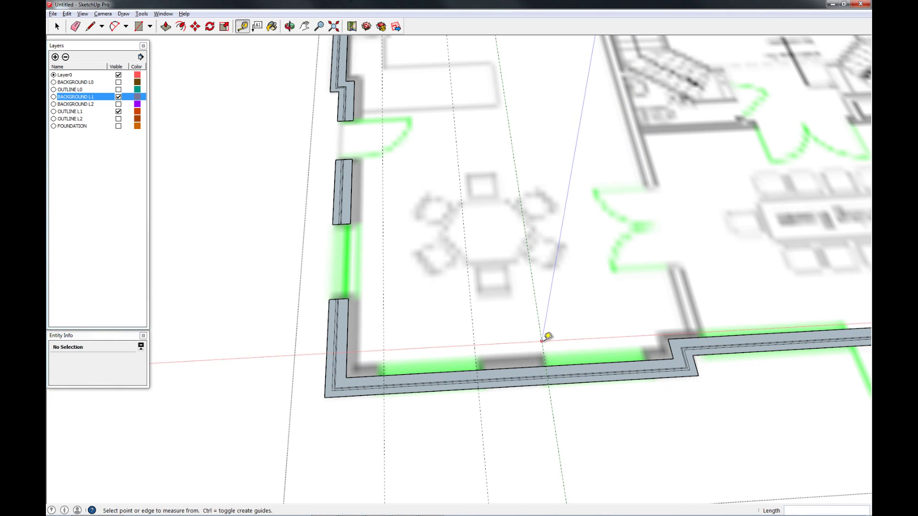
left_click(542, 340)
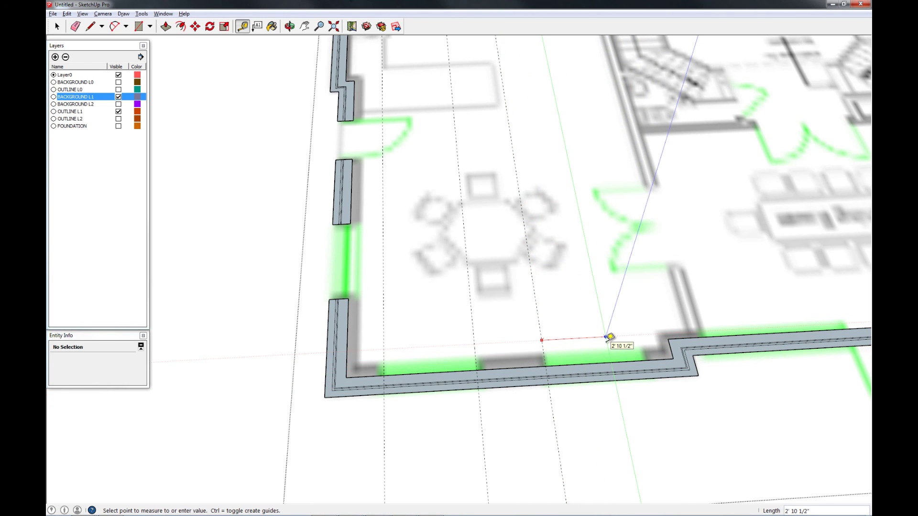
left_click(610, 337)
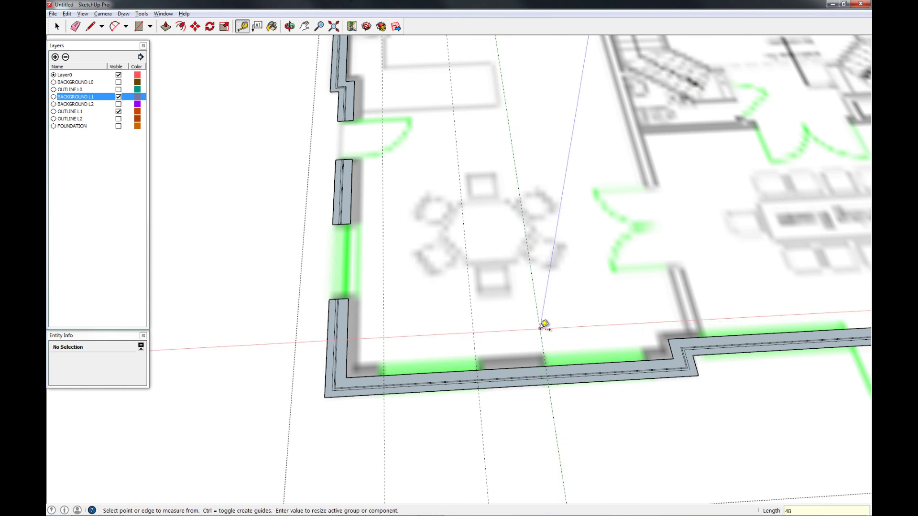
left_click(541, 328)
type("48")
key("Return")
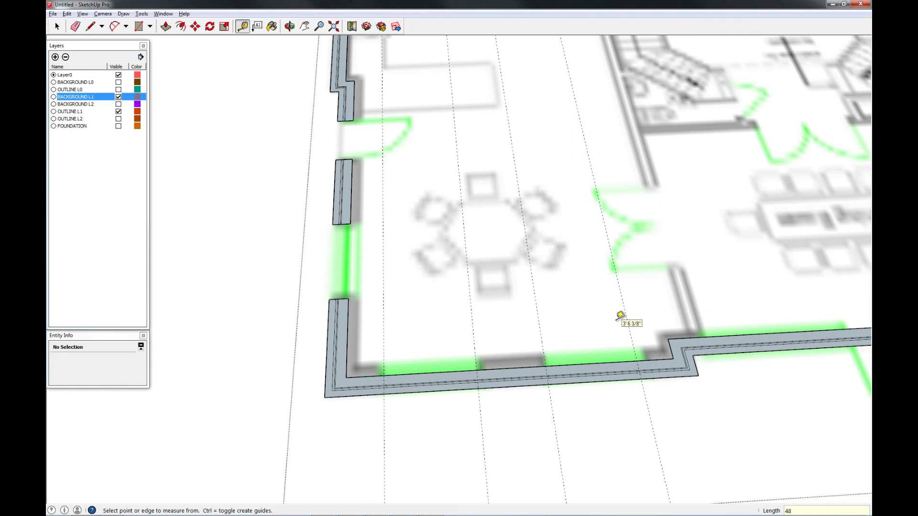
Place a guide 4'6" past the pier guide and draw rectangles across the wall thickness at both window openings.
left_click(538, 322)
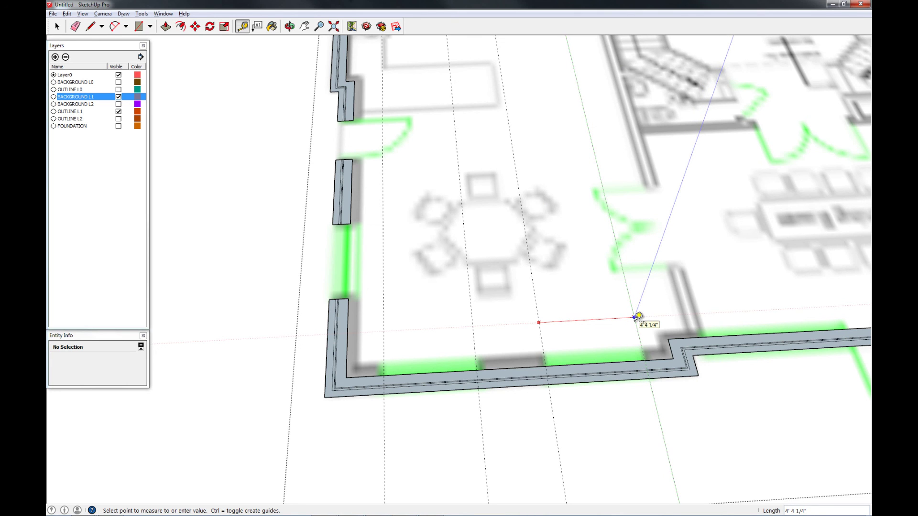
key("Return")
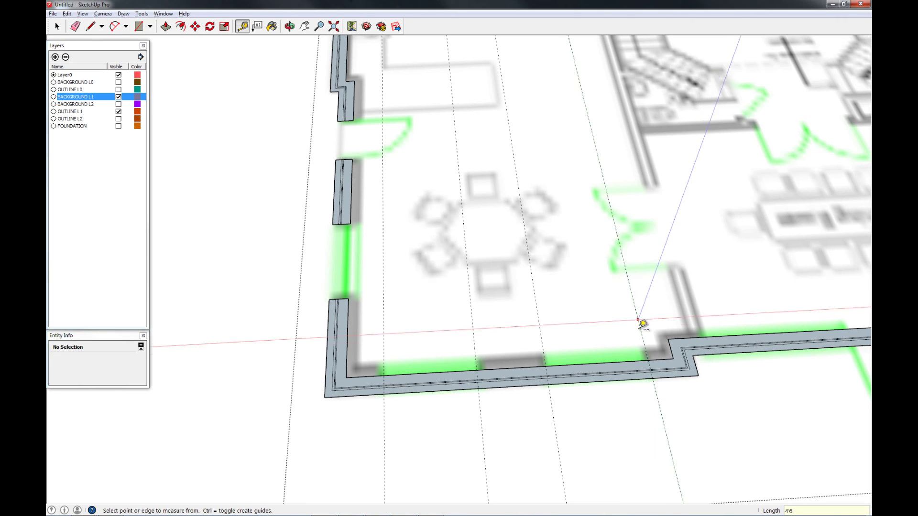
key("r")
left_click(386, 372)
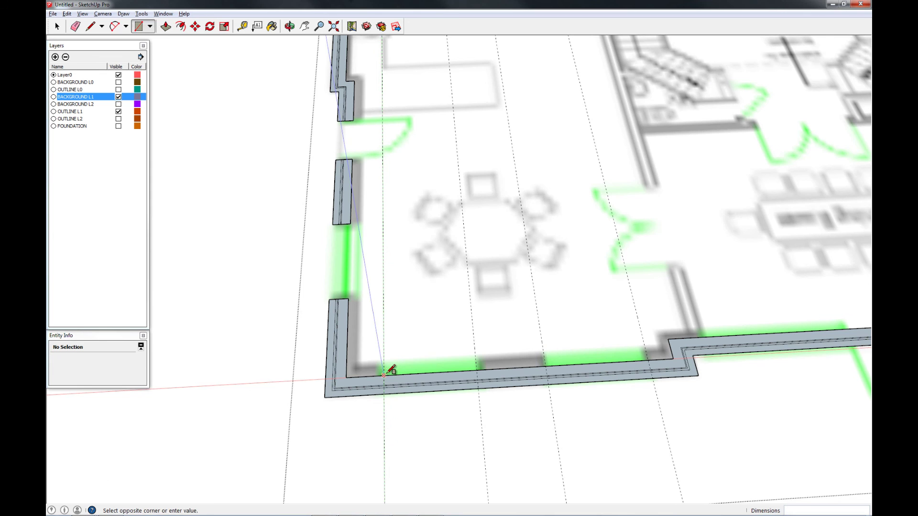
left_click(482, 387)
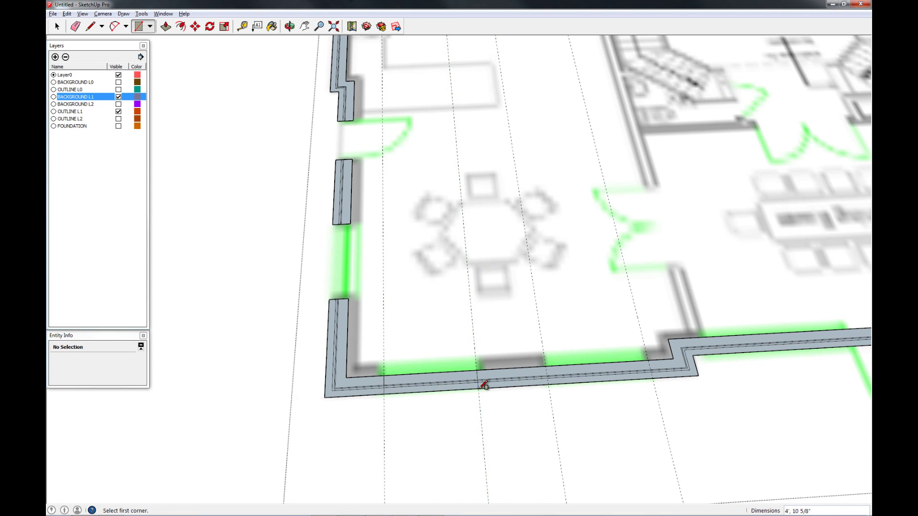
left_click(546, 366)
left_click(654, 378)
Erase the wall pieces inside both window openings beside the round dining table, along with their guides.
key("e")
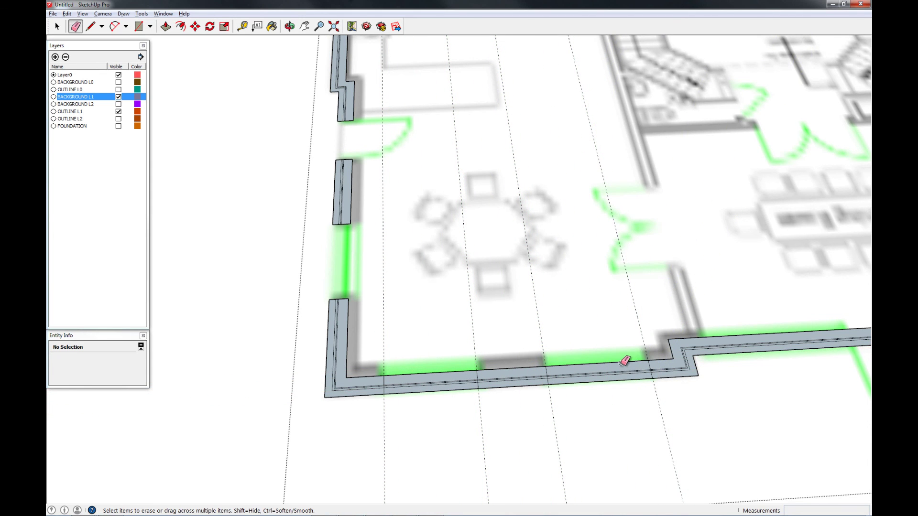
left_click_drag(613, 360, 615, 381)
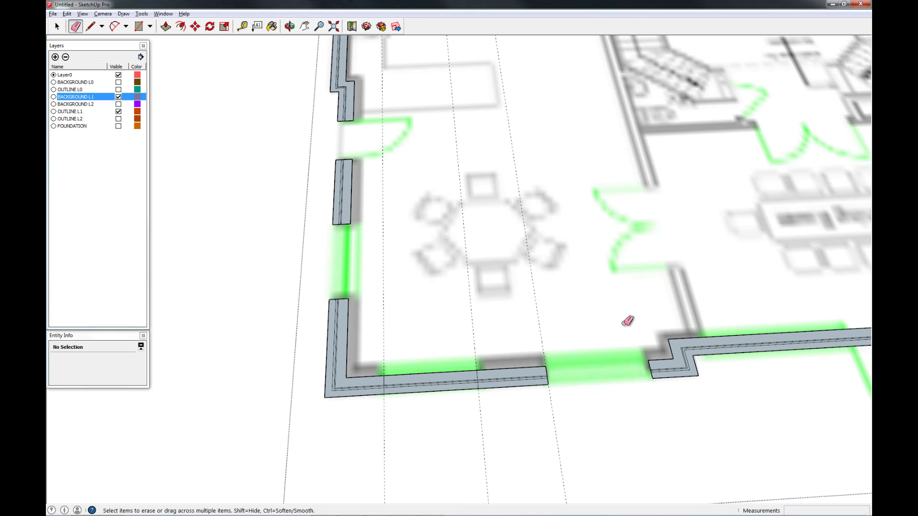
mouse_move(511, 325)
left_mouse_down()
mouse_move(432, 351)
mouse_move(381, 349)
left_mouse_up()
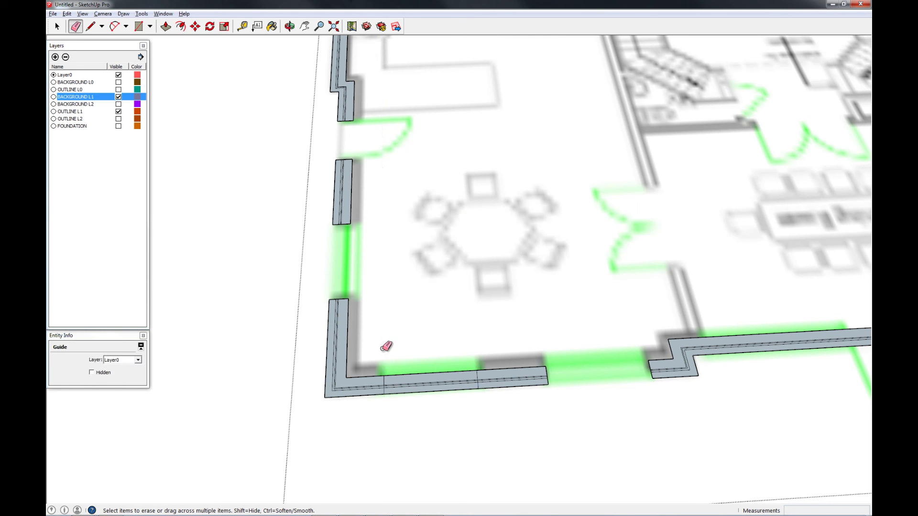
left_click_drag(430, 373, 430, 407)
Place a guide 9 inches from the outer edge of the wall jog where the Dining Room's exterior wall begins.
scroll(431, 401, "down", 3)
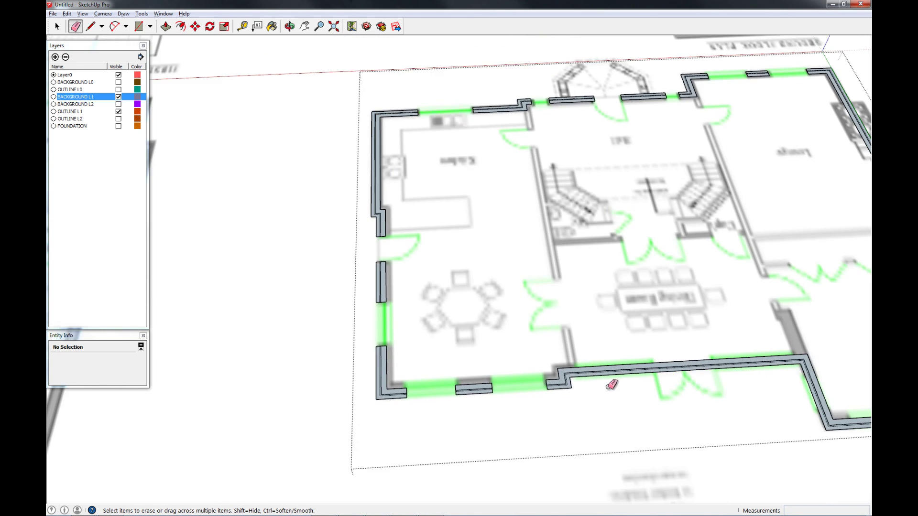
middle_click_drag(606, 388, 510, 382, "shift")
scroll(558, 366, "up", 2)
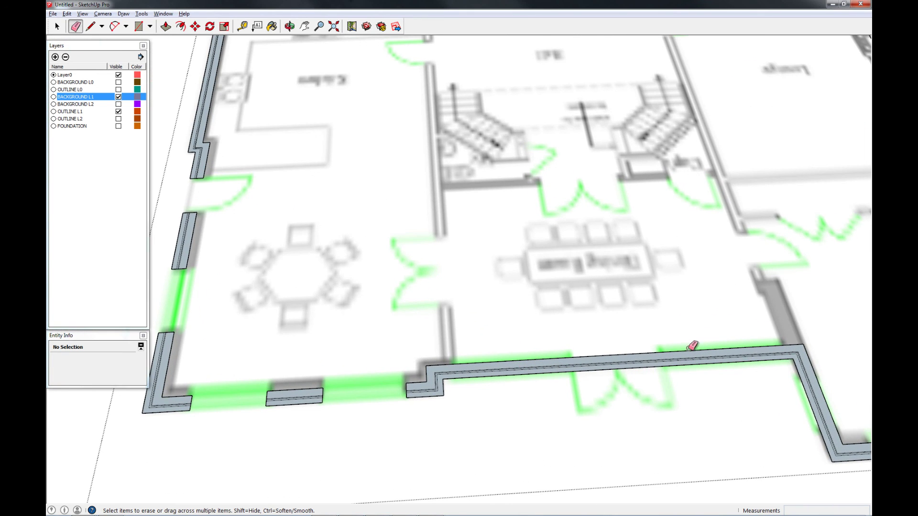
scroll(444, 362, "up", 2)
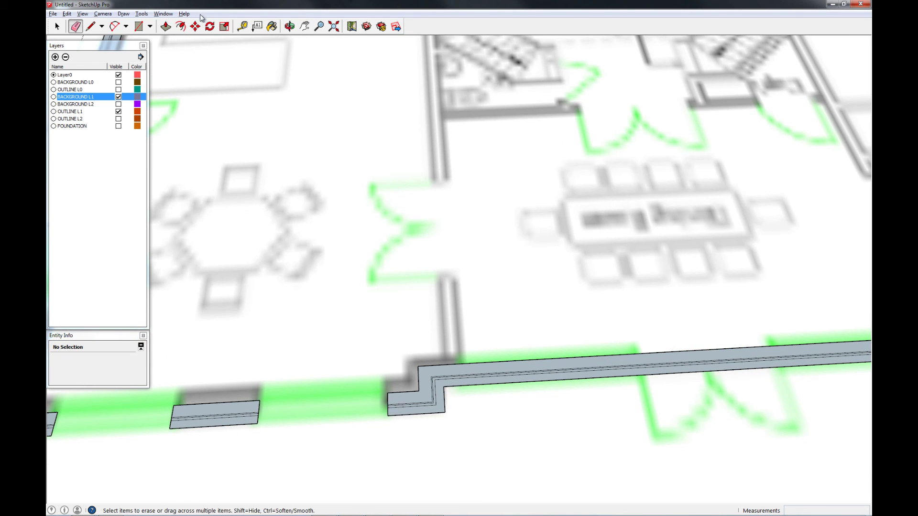
left_click(241, 26)
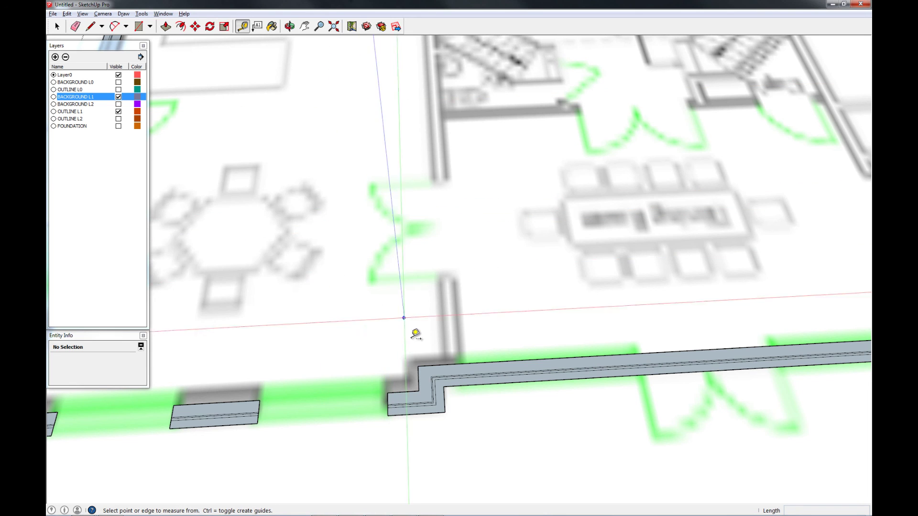
left_click(444, 399)
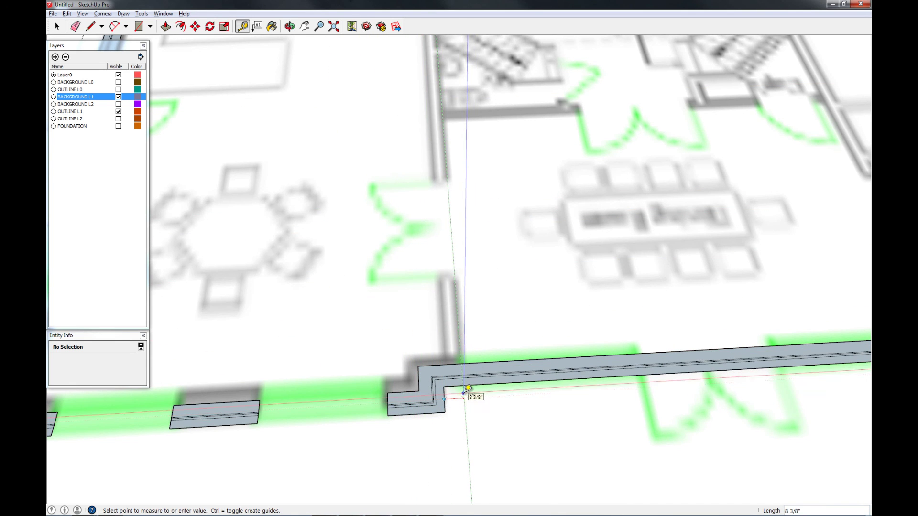
type("9")
key("Return")
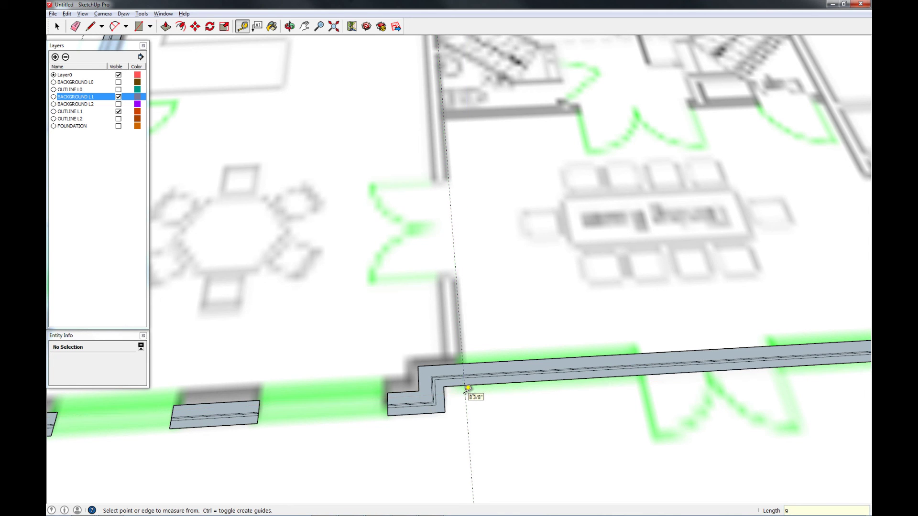
Measure along the Dining Room's exterior wall from the 9-inch guide to the corner with the Study wall.
left_click(468, 401)
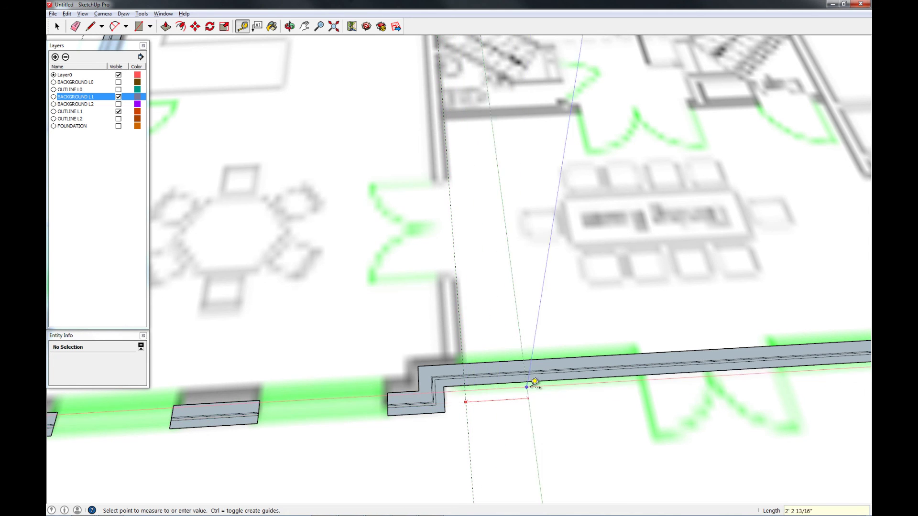
scroll(533, 382, "down", 3)
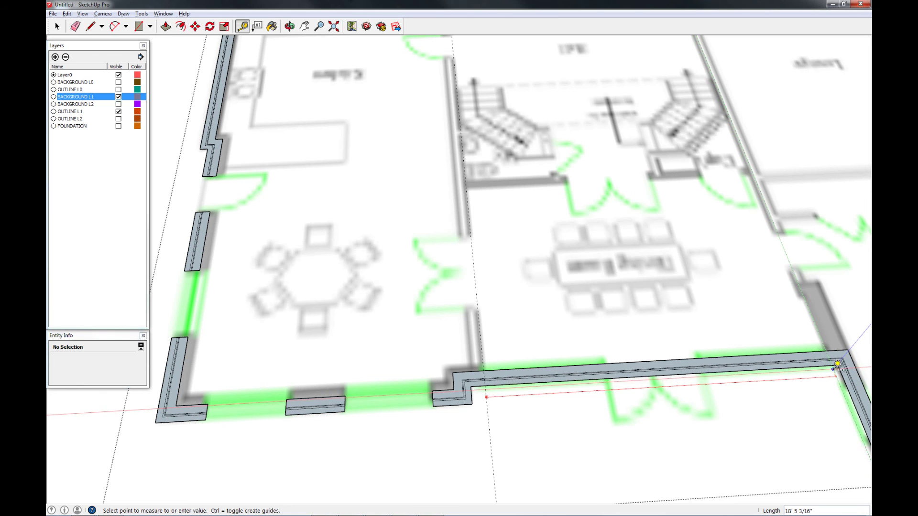
middle_click_drag(833, 367, 530, 362, "shift")
scroll(530, 364, "down", 3)
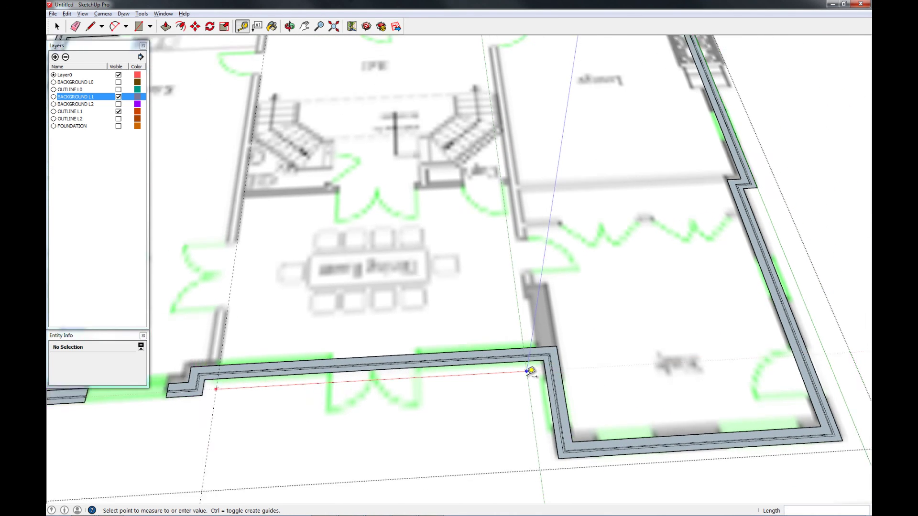
scroll(537, 375, "up", 3)
left_click(548, 346)
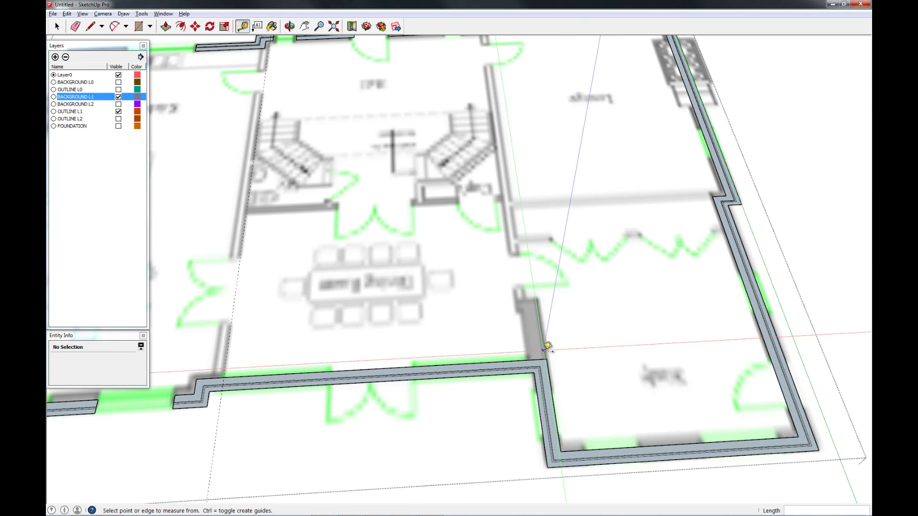
key("space")
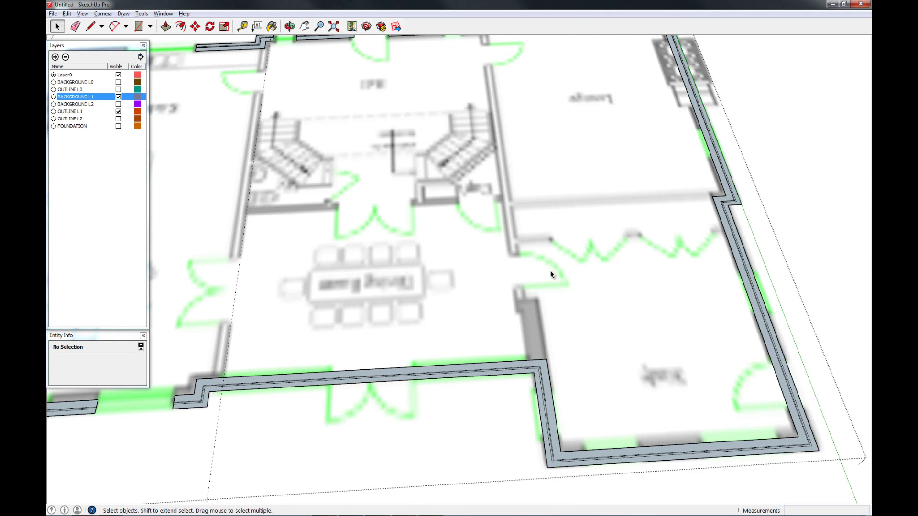
Draw a diagonal line from inner to outer corner across the wall where the Dining Room's exterior wall meets the Study wall.
scroll(549, 320, "down", 3)
scroll(526, 331, "up", 4)
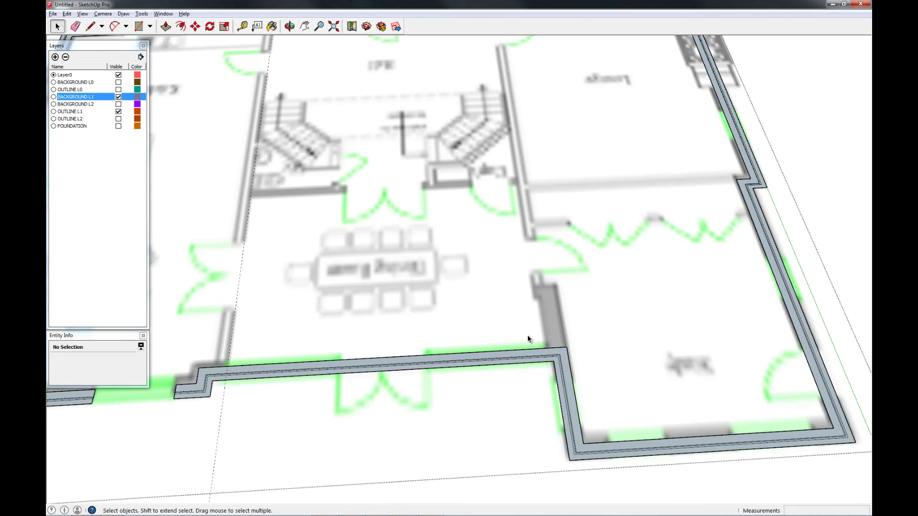
scroll(557, 363, "up", 3)
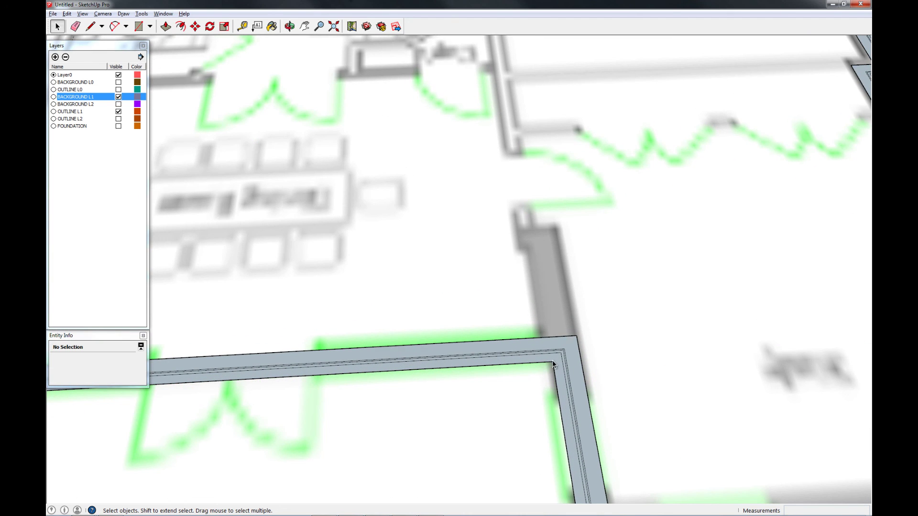
key("l")
left_click(552, 361)
left_click(577, 334)
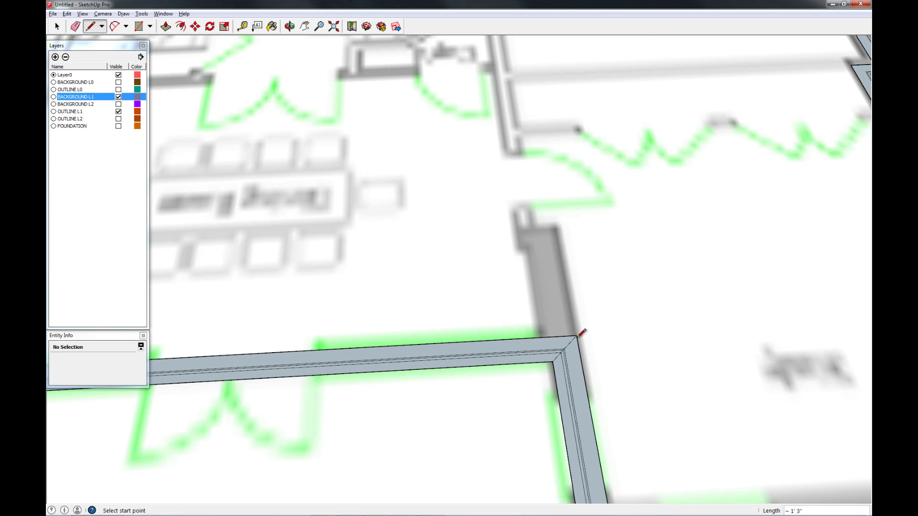
key("space")
scroll(555, 347, "down", 3)
Draw a line across the wall thickness at the 9-inch guide, and erase the Dining Room wall up to the Study corner along with the guide.
key("e")
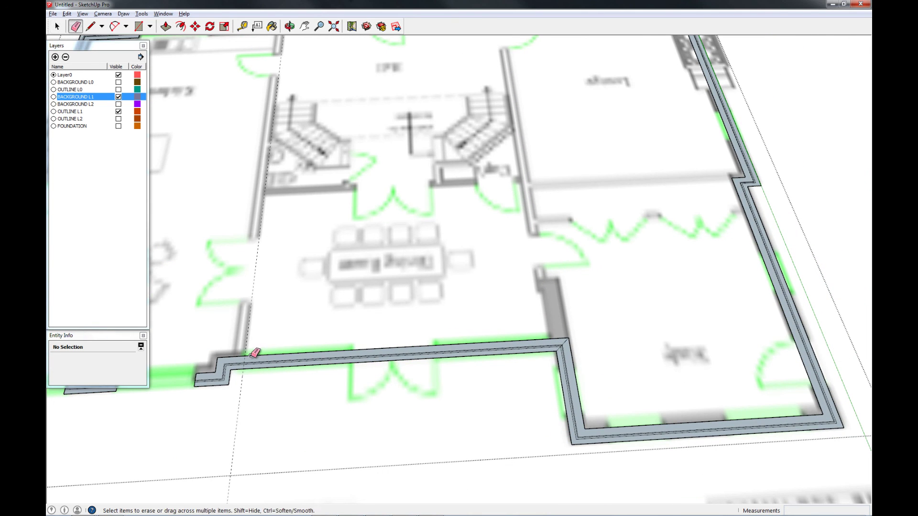
scroll(254, 354, "up", 2)
key("l")
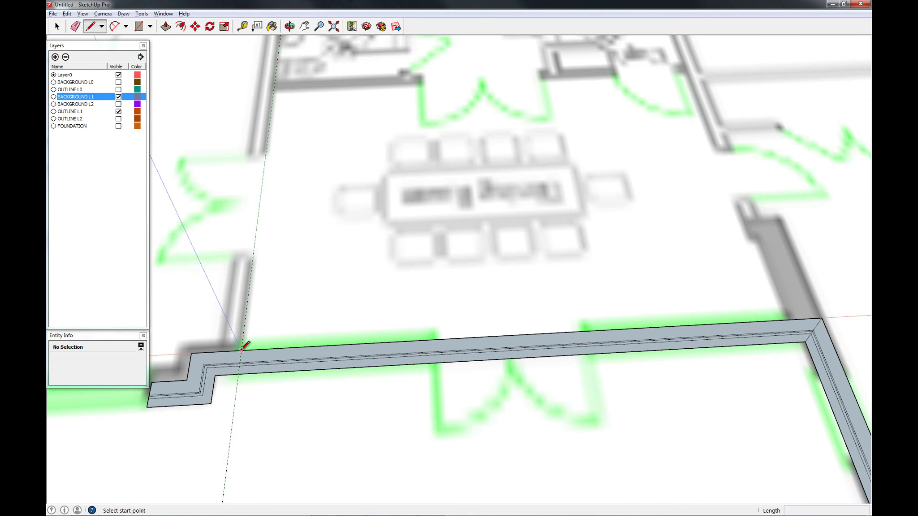
left_click(241, 350)
left_click(239, 371)
key("e")
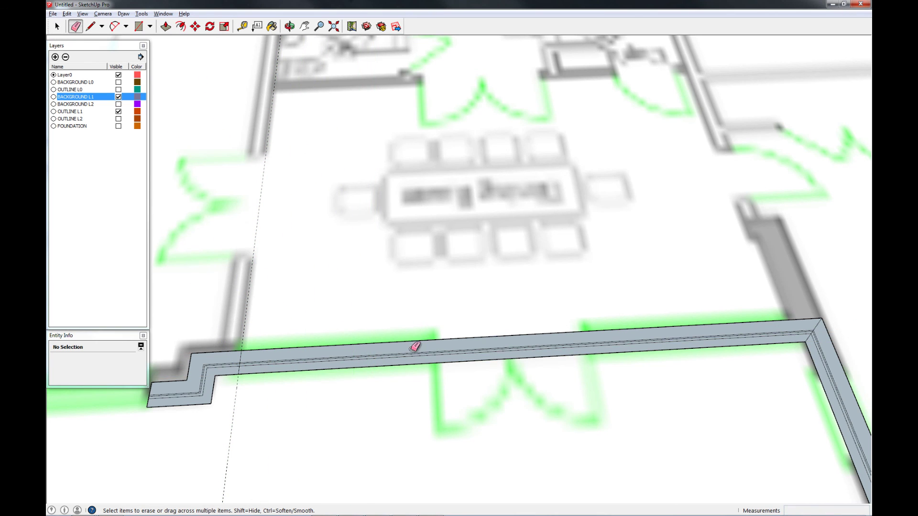
left_click_drag(416, 348, 409, 380)
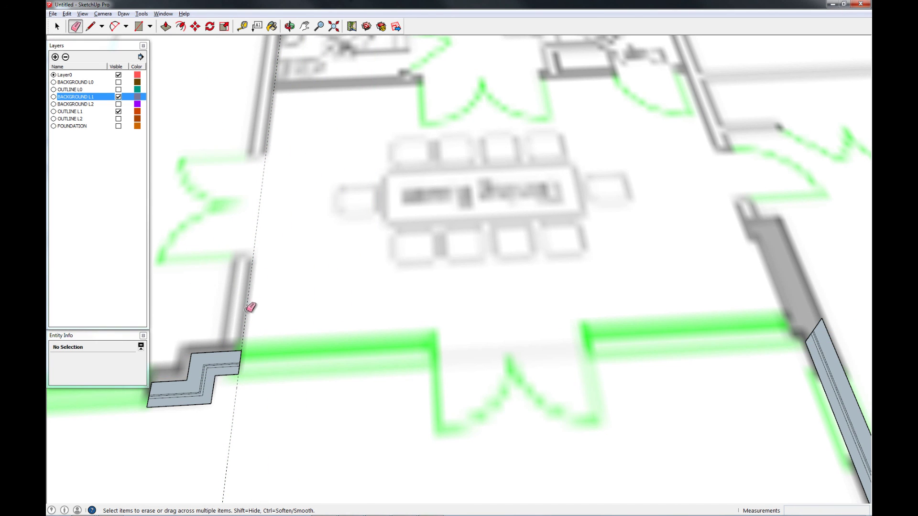
scroll(303, 349, "down", 3)
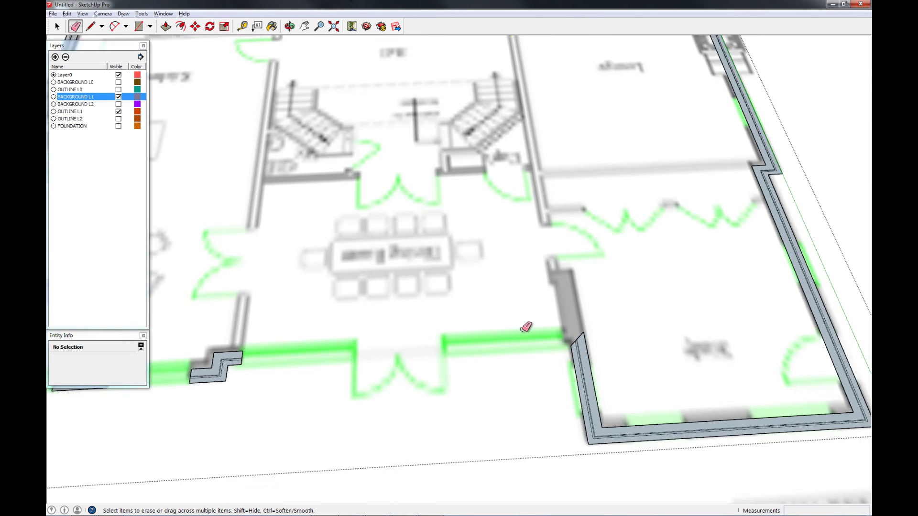
Place a guide 10'6" from the inner edge of the Study's window wall, at the end of its side wall beside the Dining Room.
scroll(526, 327, "up", 2)
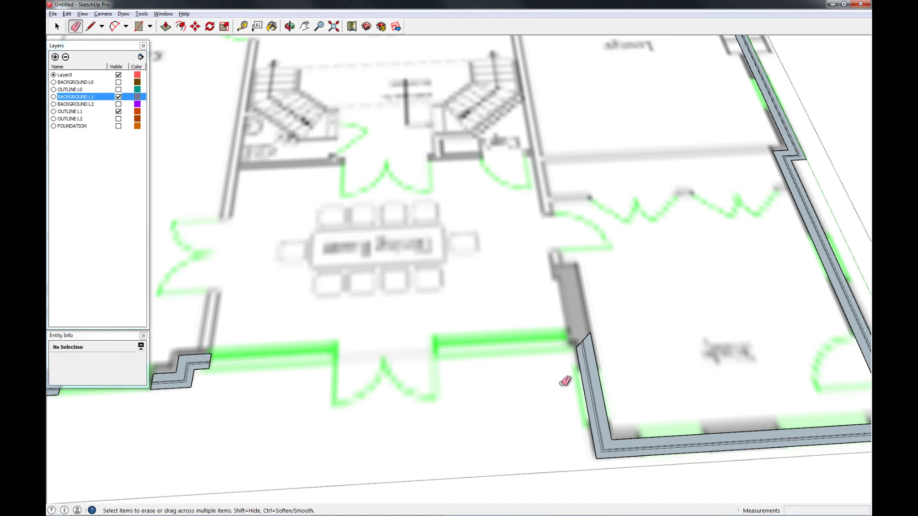
scroll(565, 381, "down", 3)
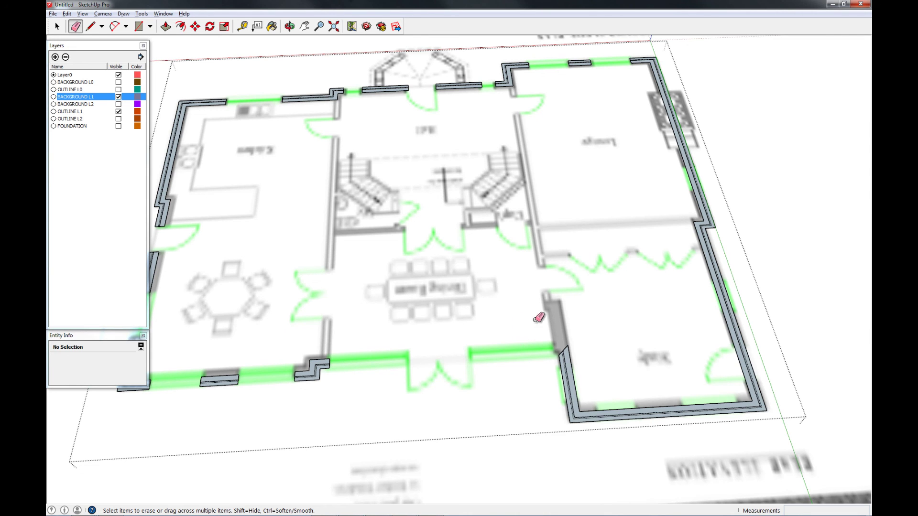
scroll(545, 314, "up", 3)
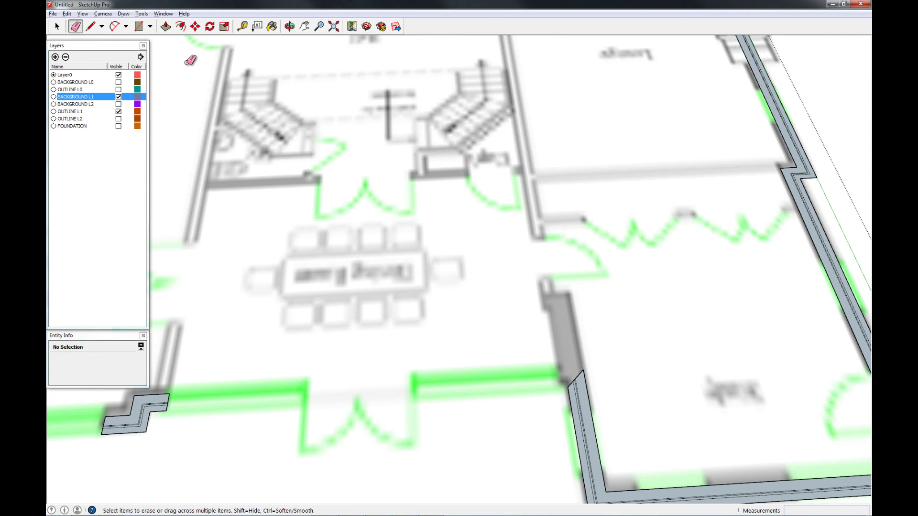
scroll(194, 50, "down", 1)
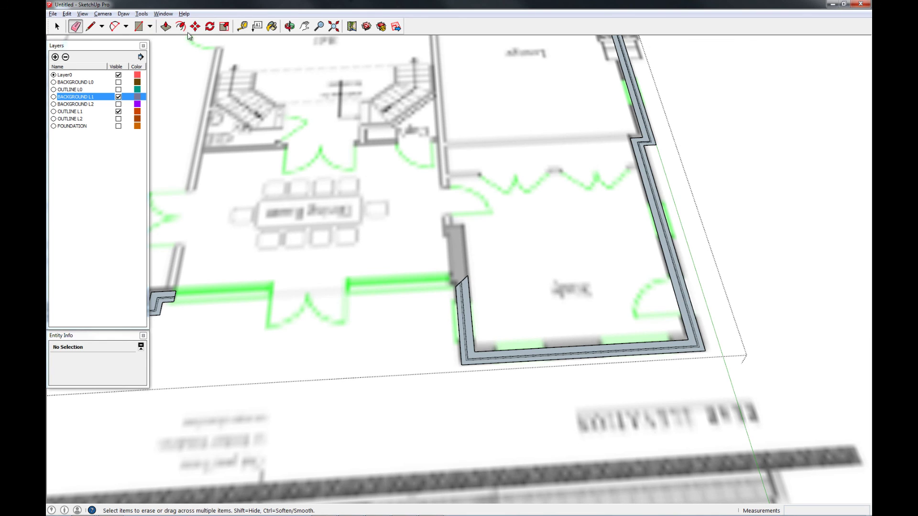
left_click(241, 27)
left_click(484, 350)
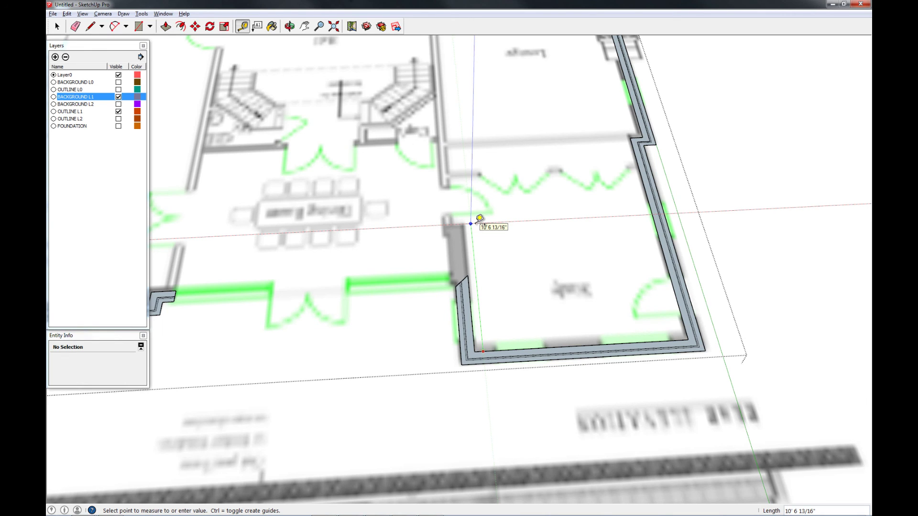
type("6")
key("Return")
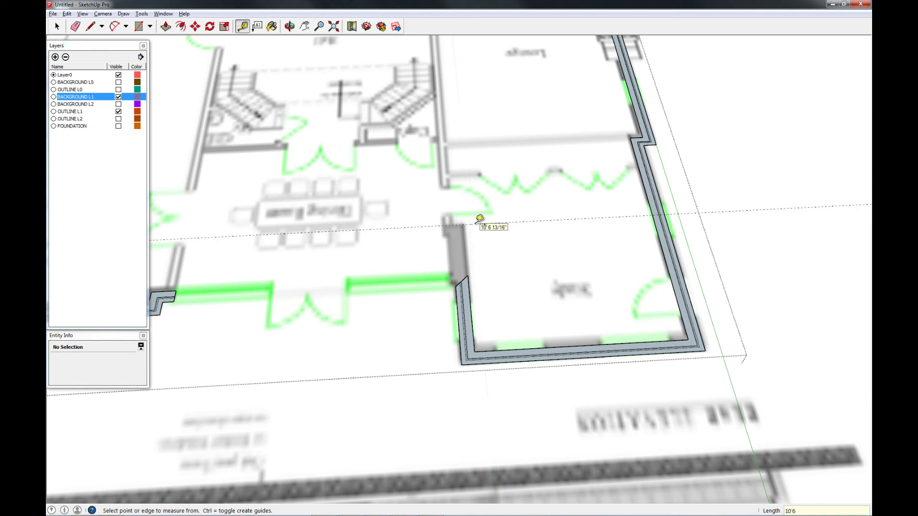
key("space")
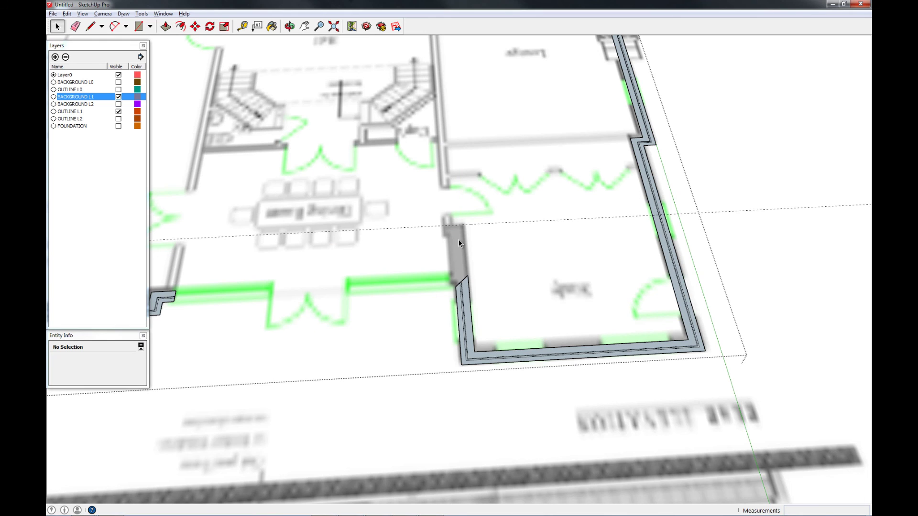
Draw the outline extending the Study's side wall from the diagonal cut to the 10'6" guide.
key("l")
left_click(467, 275)
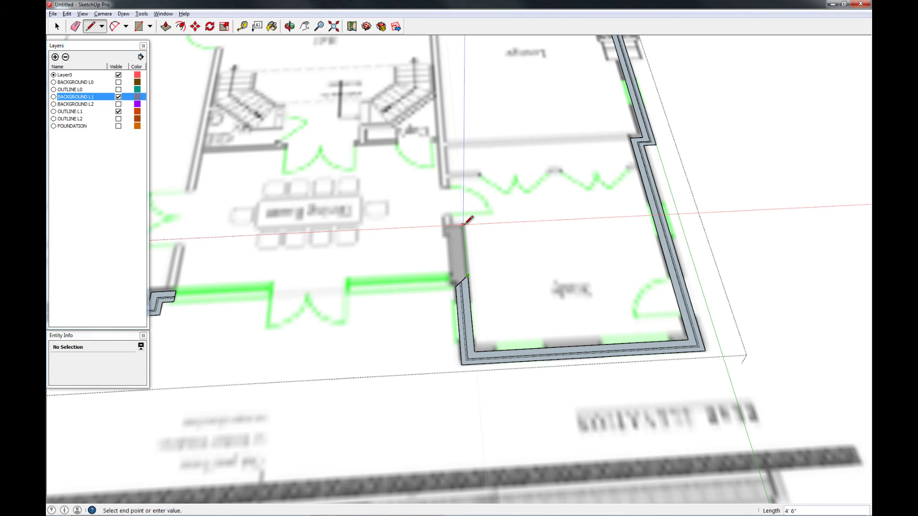
left_click(462, 224)
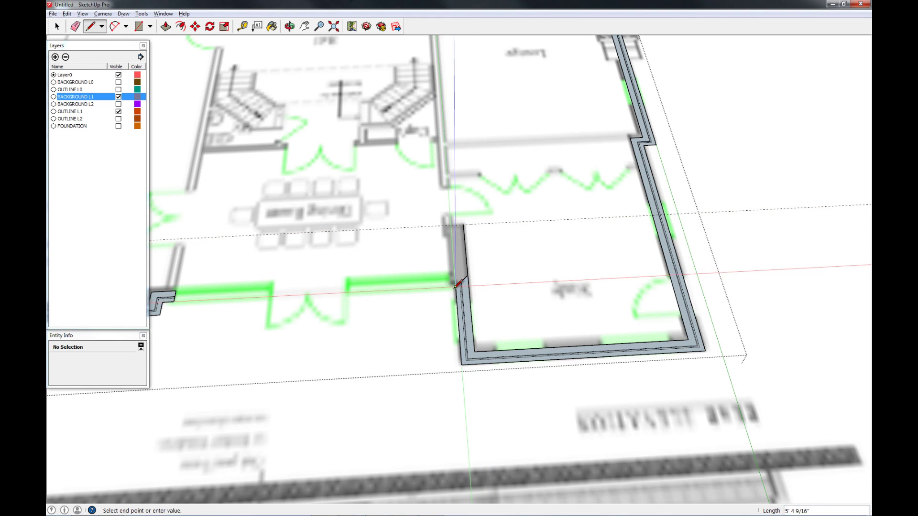
left_click(450, 225)
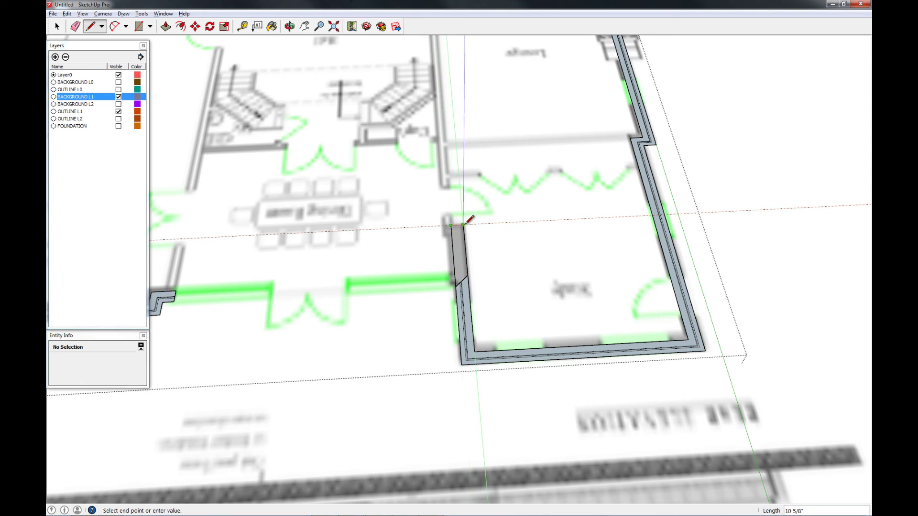
left_click(455, 285)
Erase the diagonal line segments across the Study's side wall where the extension joins it.
scroll(460, 281, "up", 3)
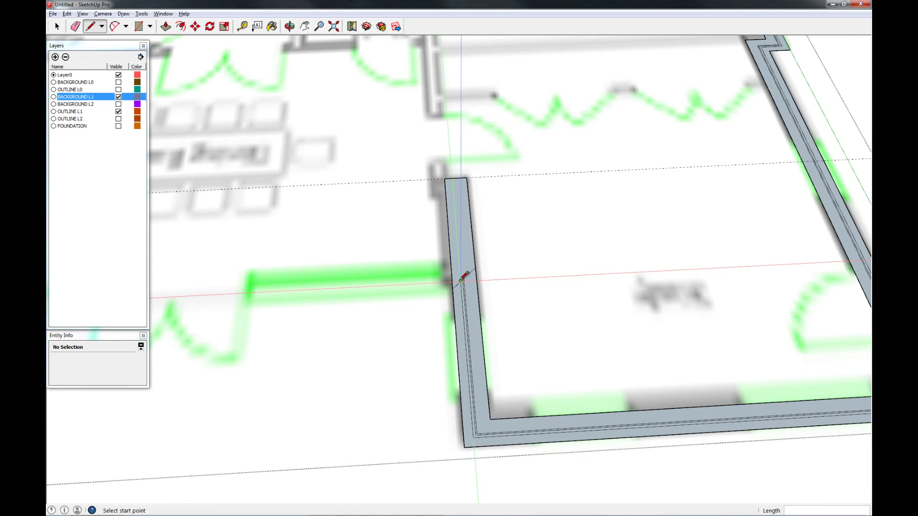
scroll(459, 281, "up", 3)
key("e")
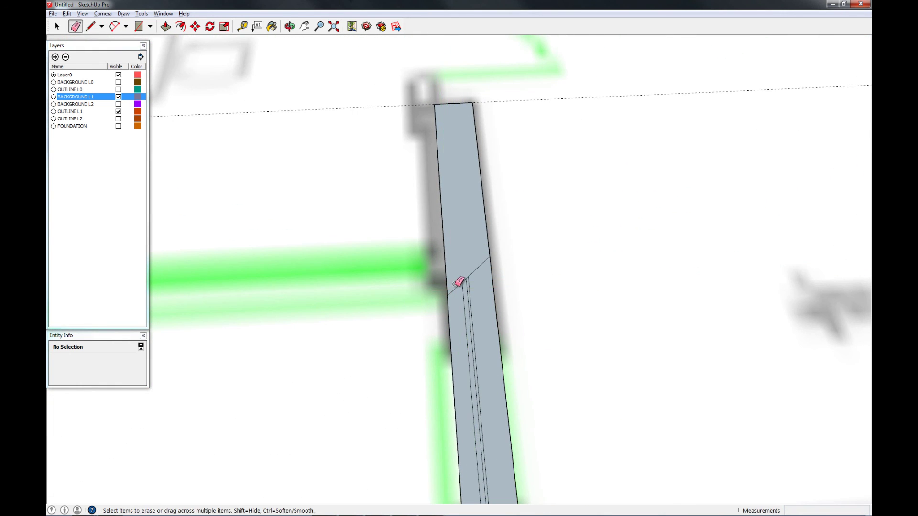
left_click(476, 271)
scroll(471, 273, "up", 3)
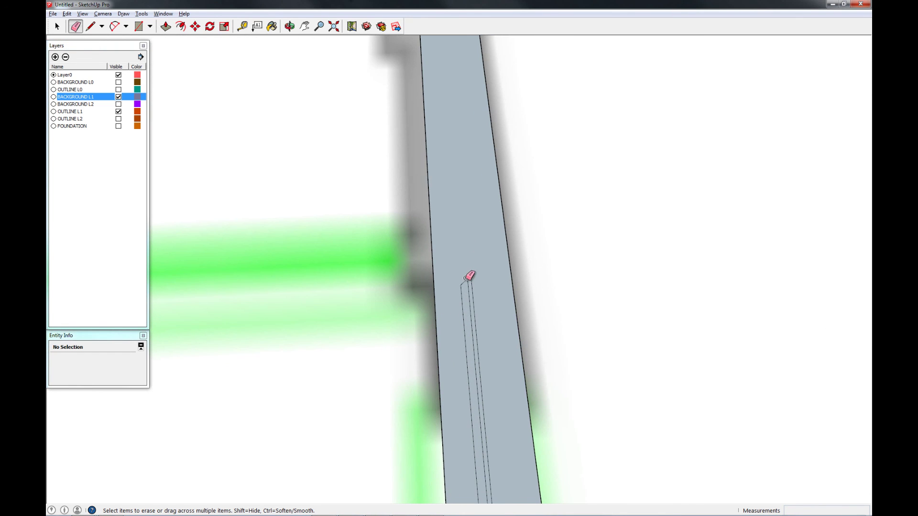
scroll(464, 279, "up", 2)
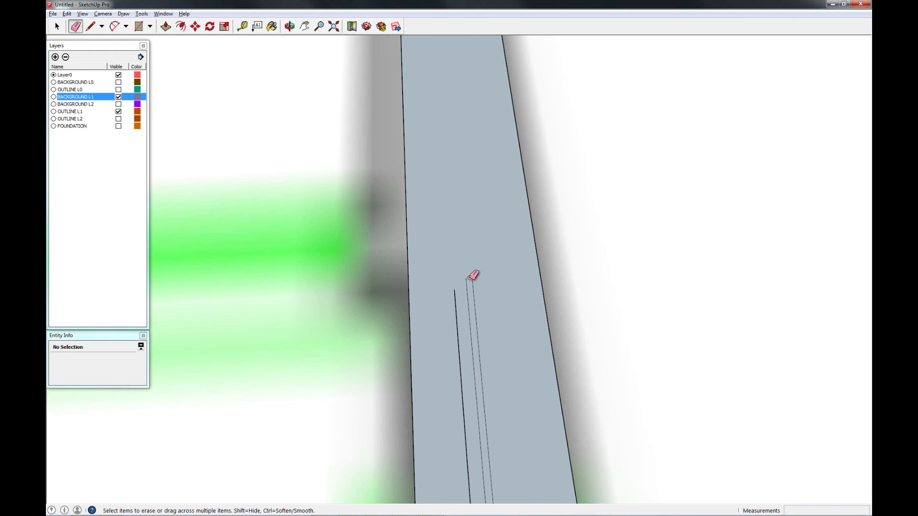
scroll(469, 268, "down", 4)
Extend the three inner wall layer lines through the new Study wall section to its end edge.
key("l")
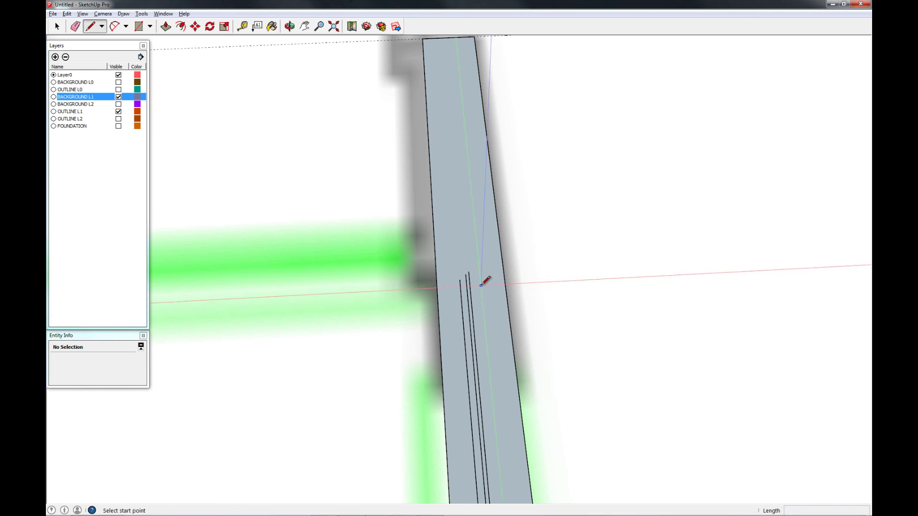
left_click(479, 278)
scroll(475, 249, "down", 1)
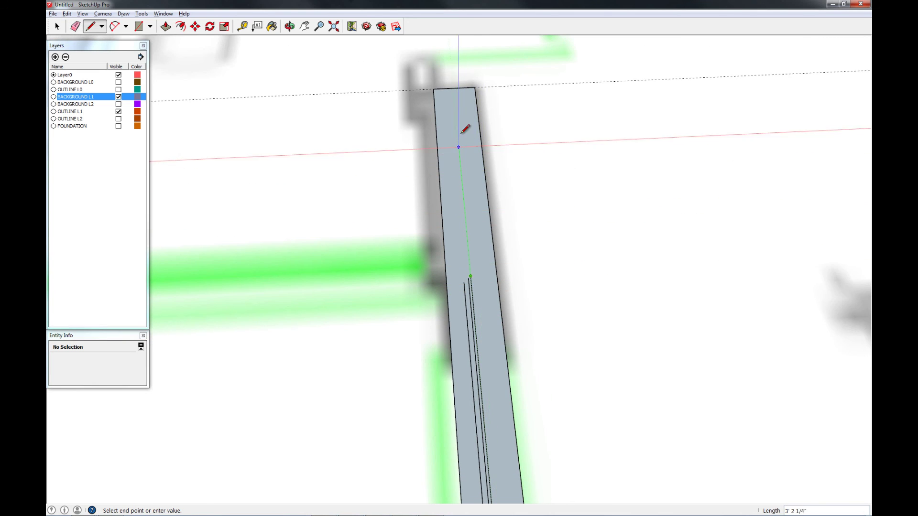
left_click(454, 90)
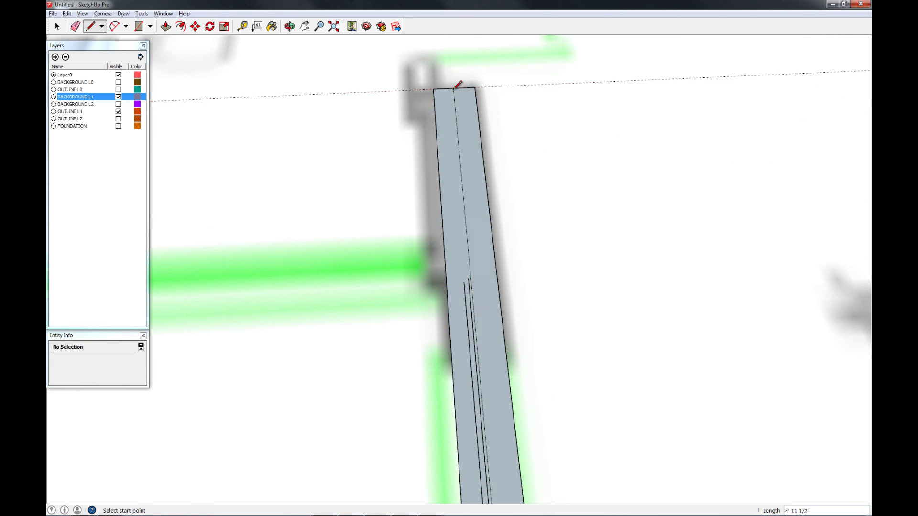
left_click(463, 282)
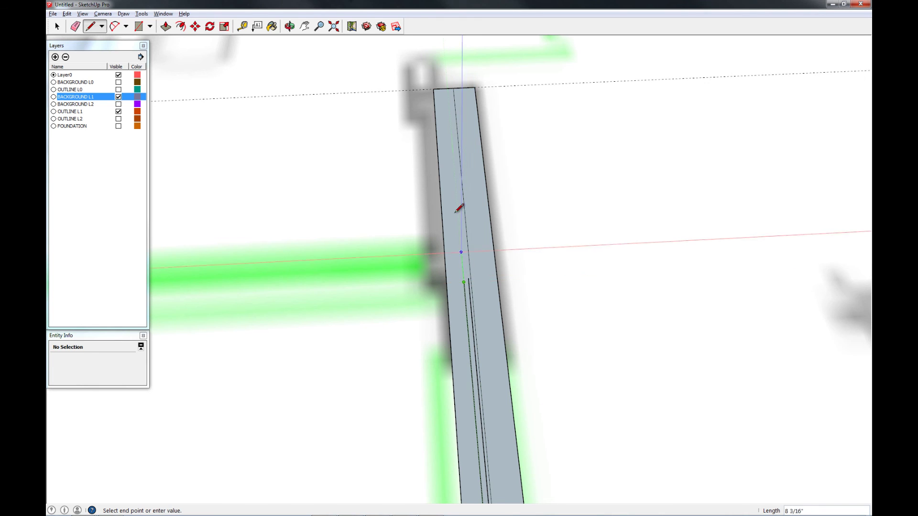
left_click(449, 88)
scroll(473, 280, "up", 2)
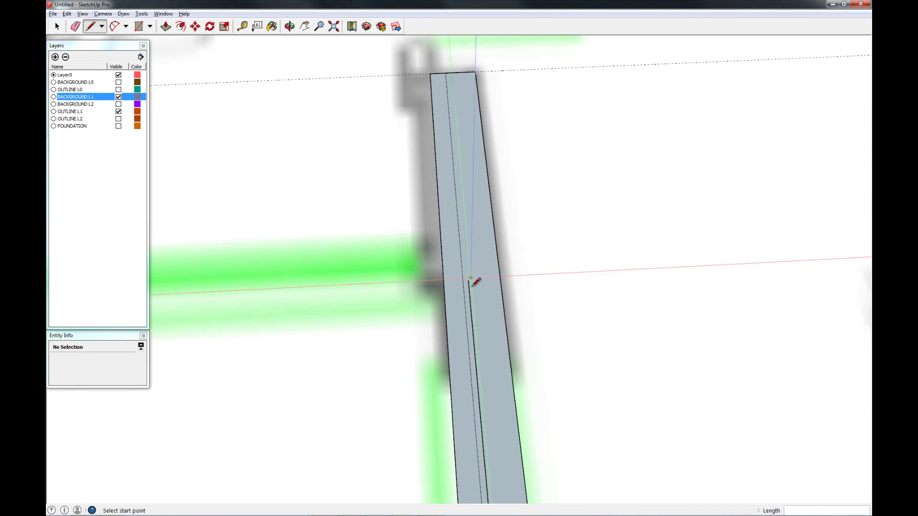
left_click(468, 276)
scroll(477, 219, "down", 2)
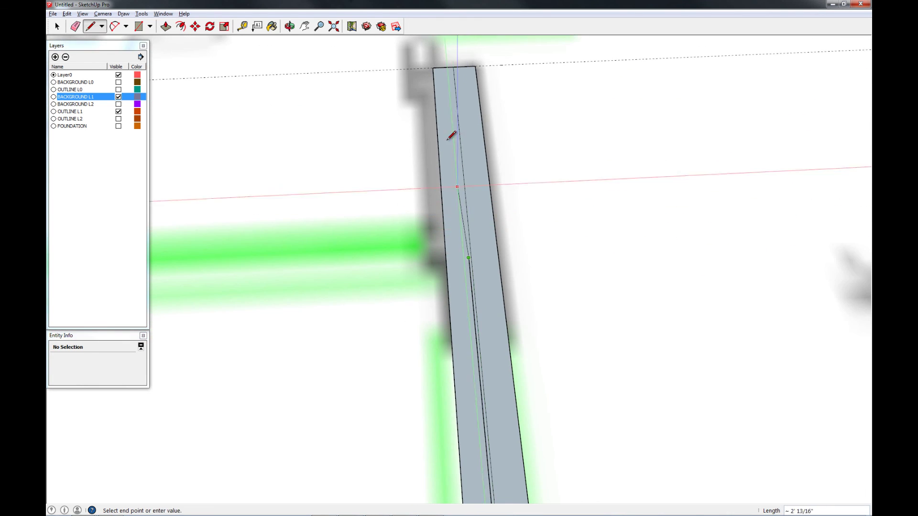
left_click(452, 66)
scroll(518, 250, "down", 3)
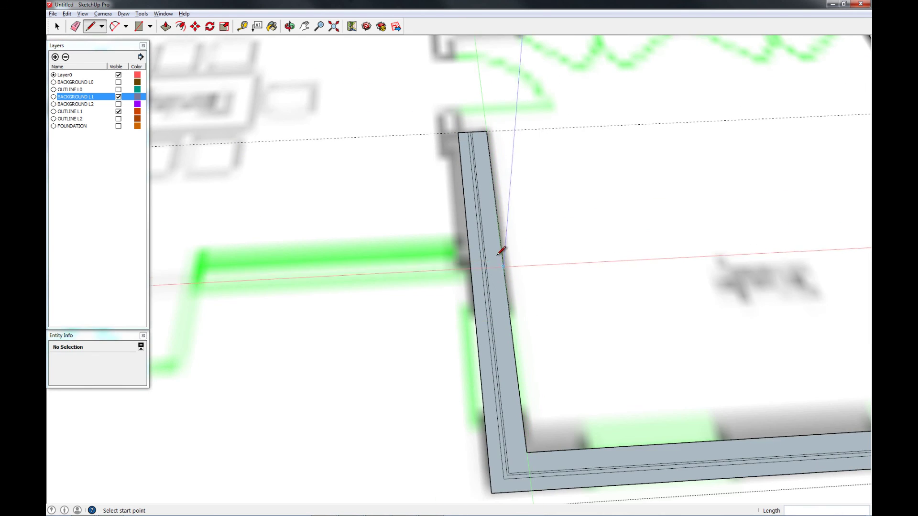
scroll(533, 253, "down", 4)
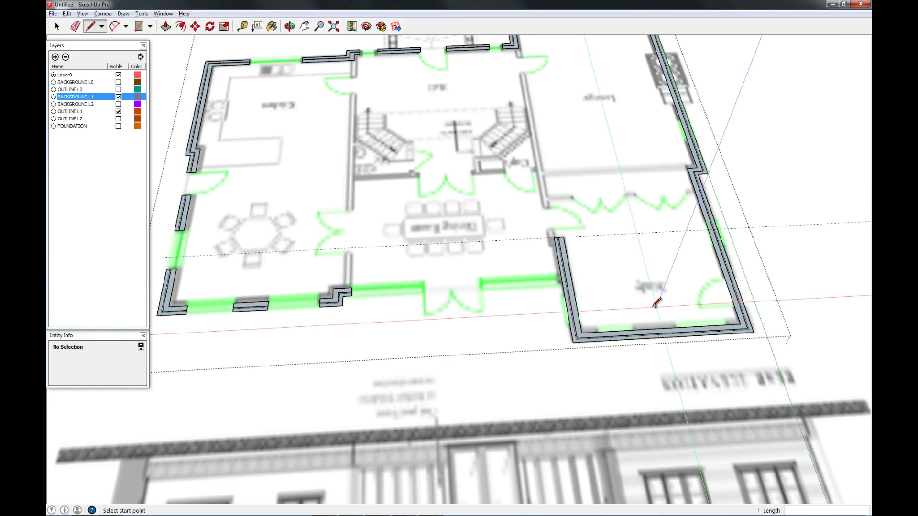
Place a guide across the Study's side wall at the corner-side edge of its window, offset from the window wall's outer edge.
scroll(574, 245, "up", 3)
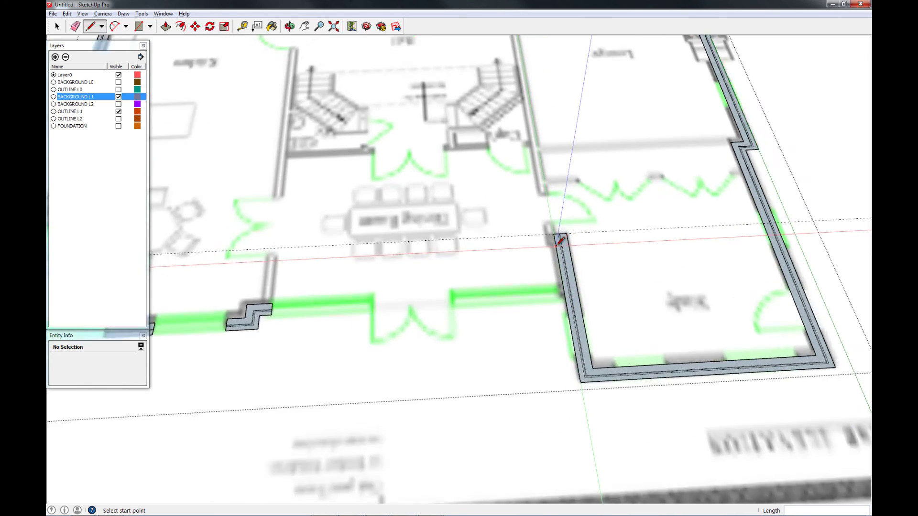
scroll(528, 229, "up", 1)
scroll(524, 231, "down", 4)
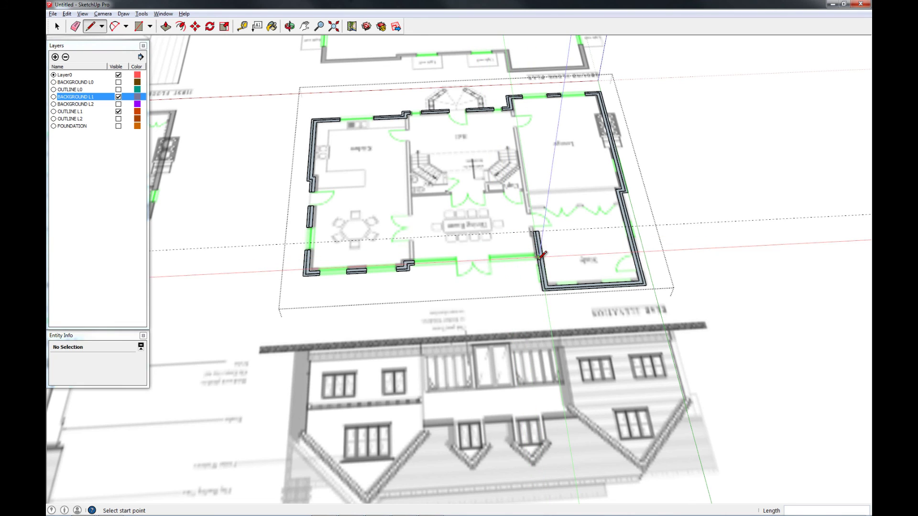
middle_click_drag(550, 258, 464, 272)
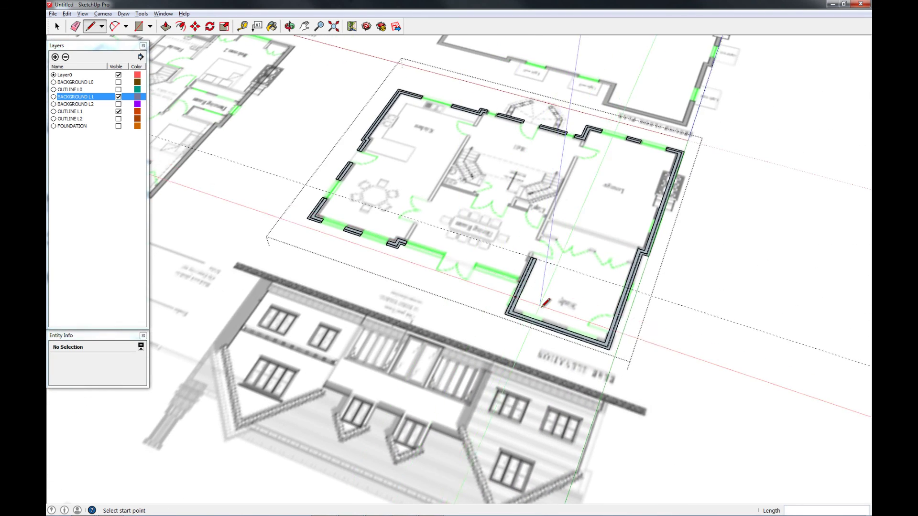
scroll(525, 306, "up", 4)
scroll(523, 301, "up", 2)
middle_click_drag(523, 301, 517, 310, "shift")
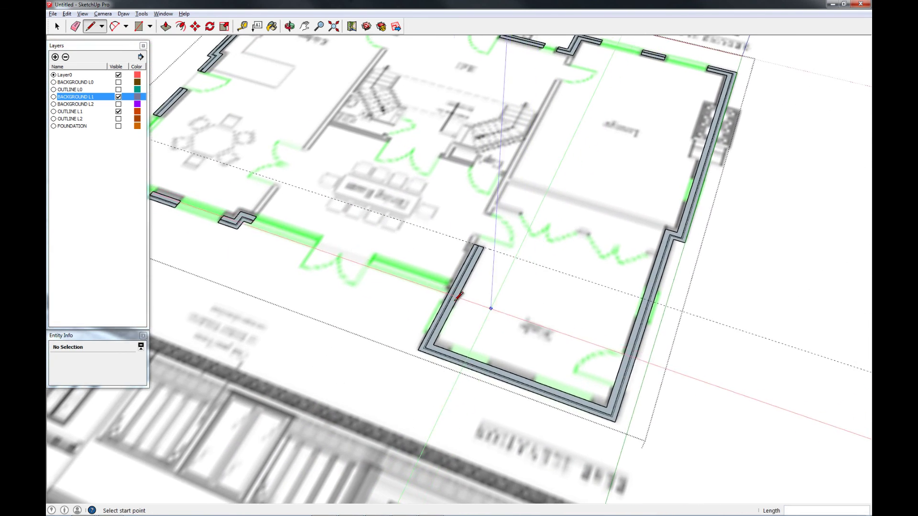
scroll(473, 296, "up", 4)
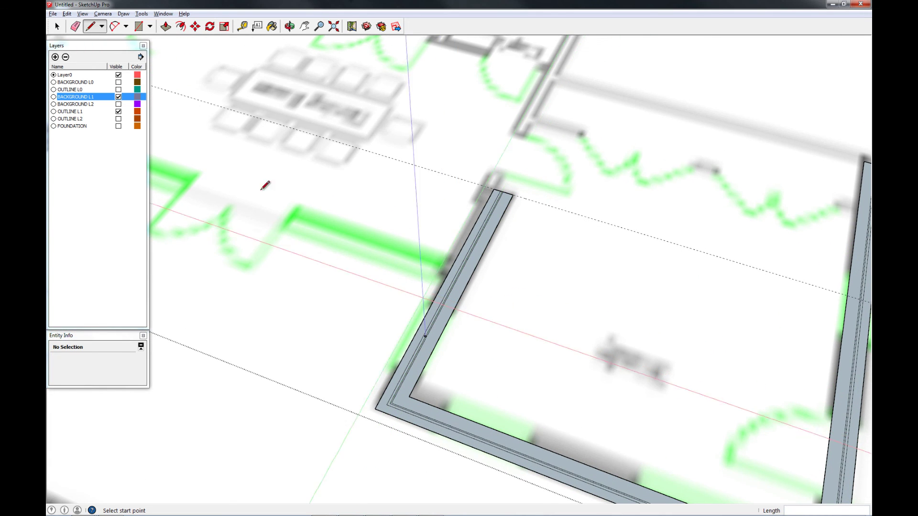
left_click(242, 26)
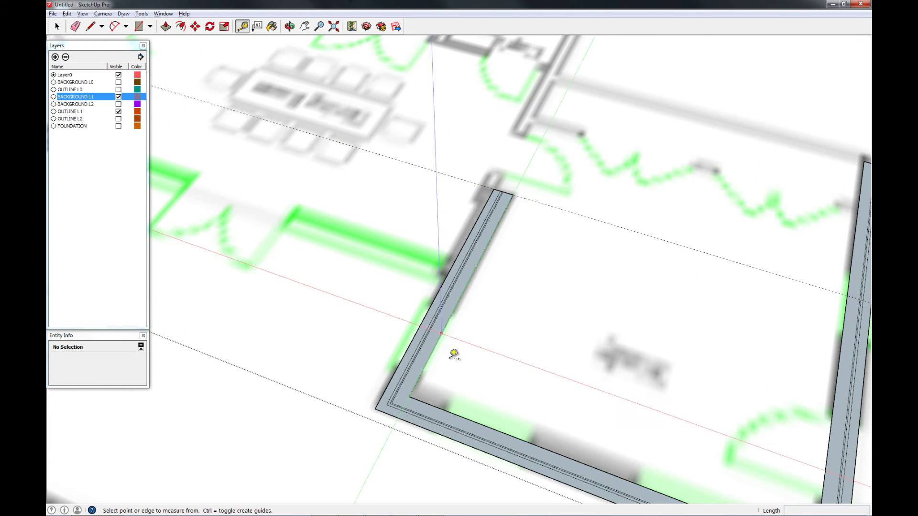
left_click(410, 422)
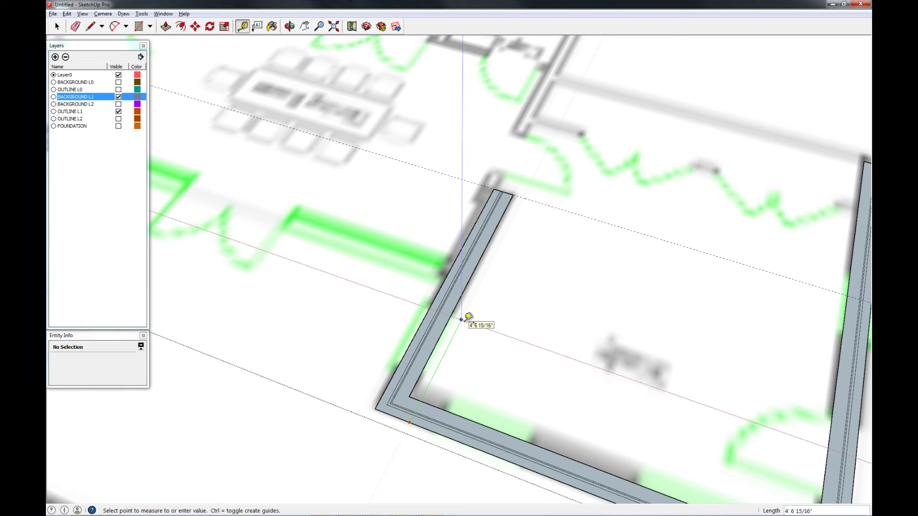
left_click(452, 383)
left_click(453, 383)
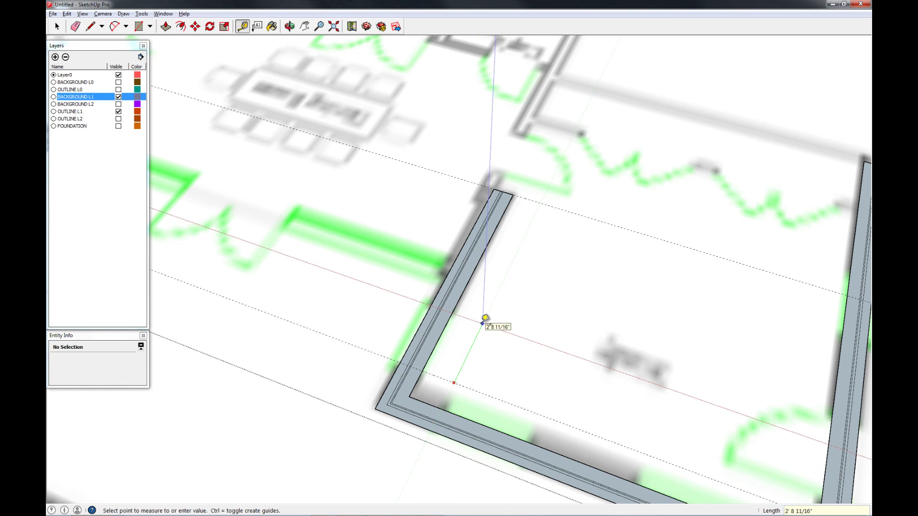
left_click(485, 319)
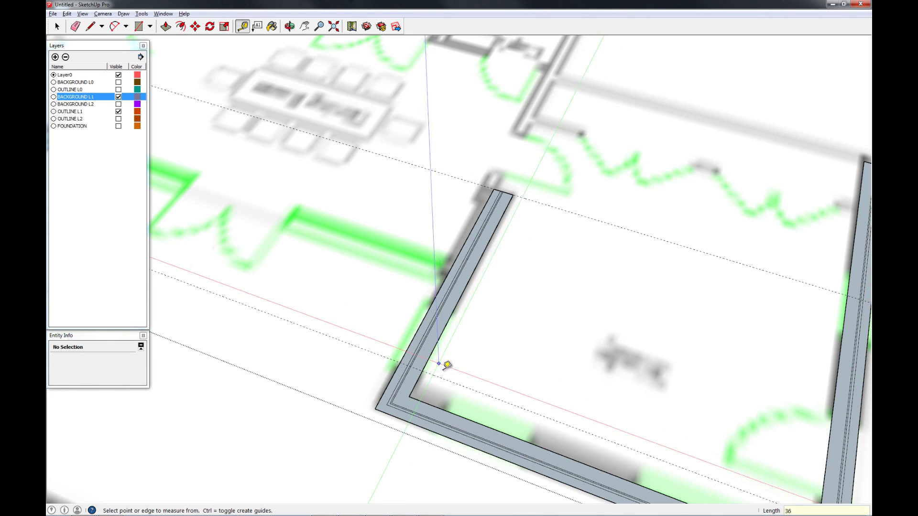
left_click(447, 380)
type("3")
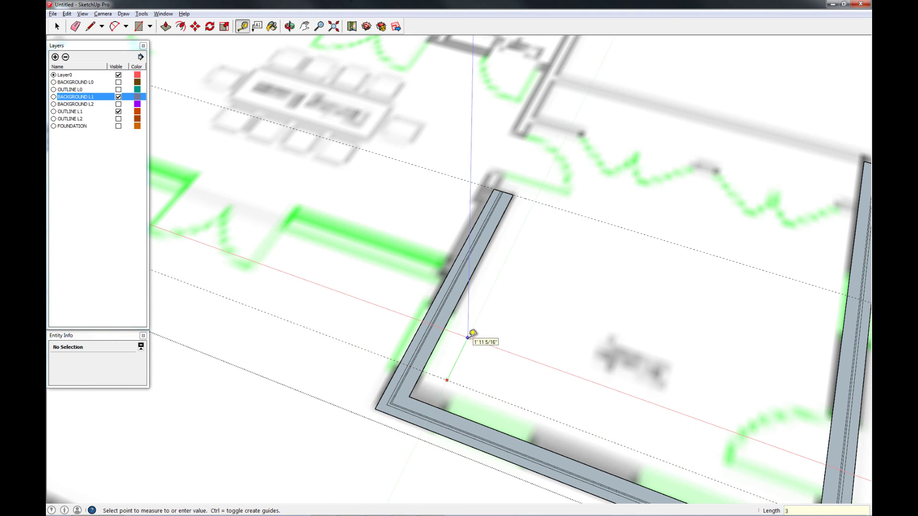
type("0")
key("Return")
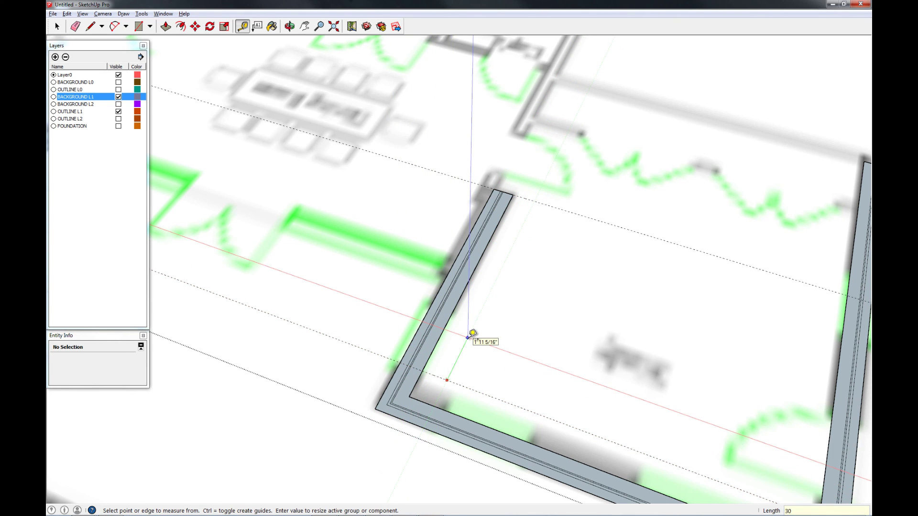
Place a second guide 30" from the first to mark the other edge of the Study's side window.
left_click(441, 379)
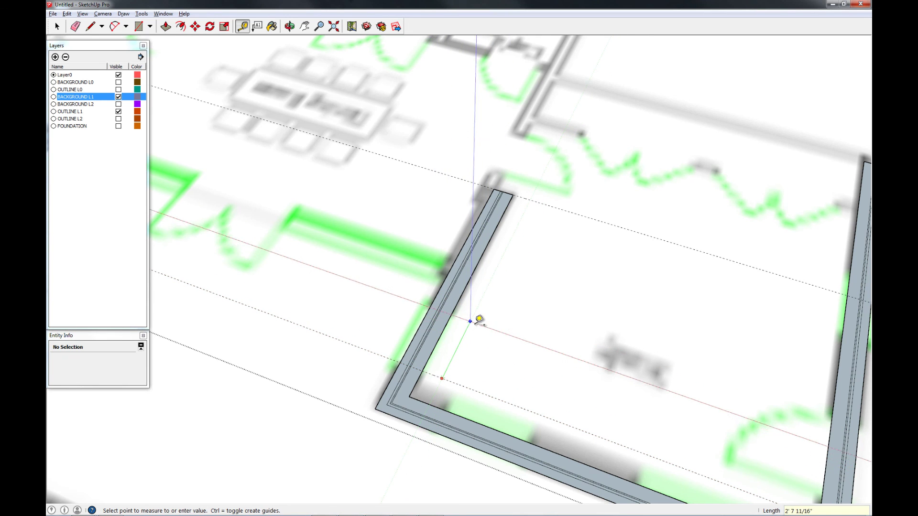
type("30")
key("Return")
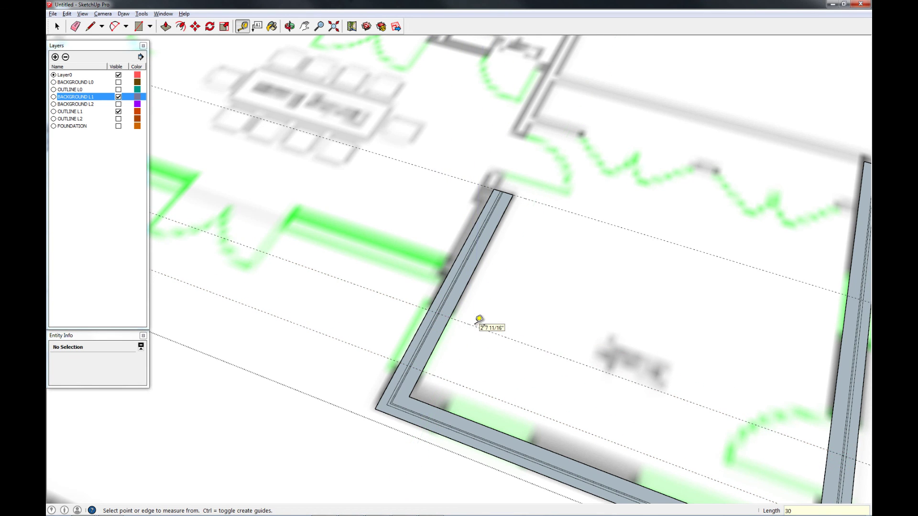
Cut the window opening in the Study's side wall between the two guides and erase the guides.
key("r")
left_click(400, 363)
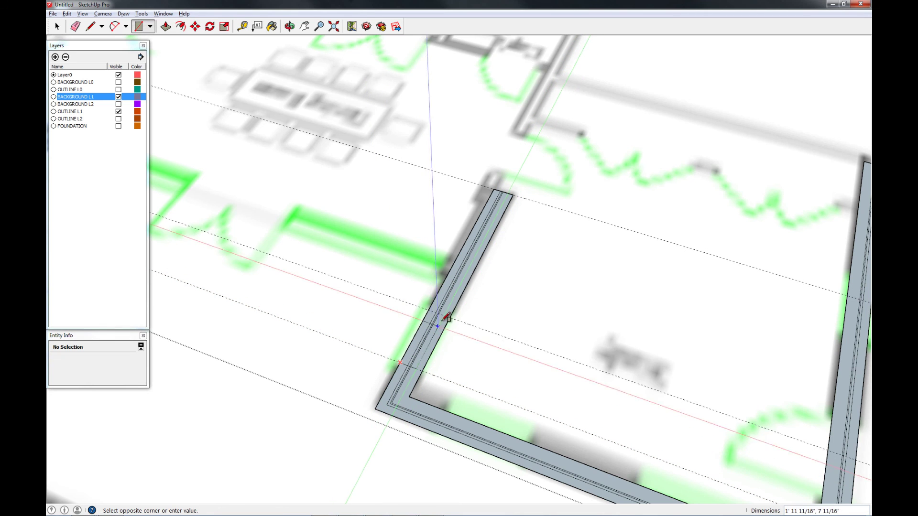
key("e")
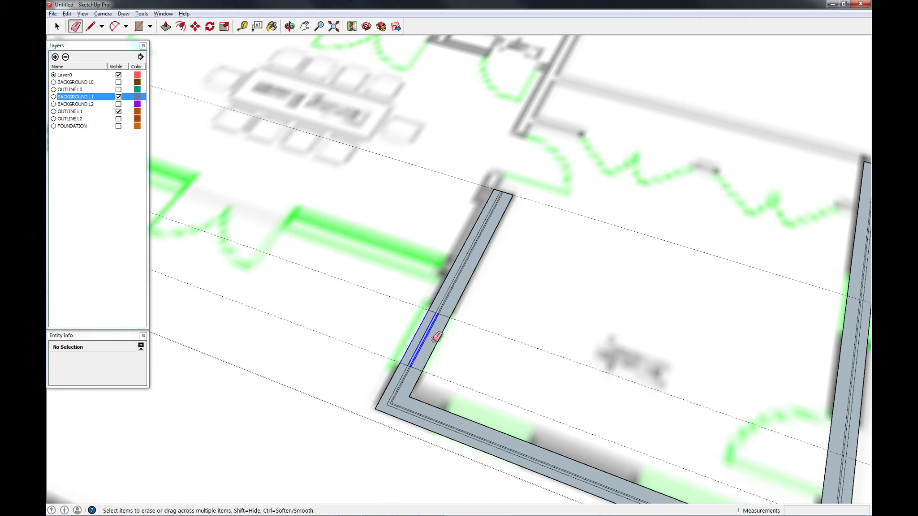
left_click_drag(434, 339, 443, 340)
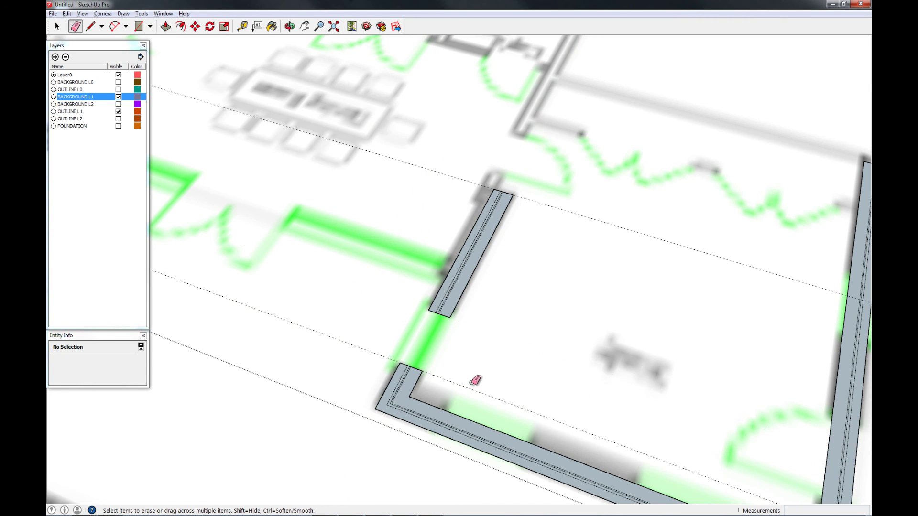
Mark the Study's smaller rear window with a guide 30" from the cut side wall's outer edge and another 36" beyond it.
scroll(597, 219, "down", 10)
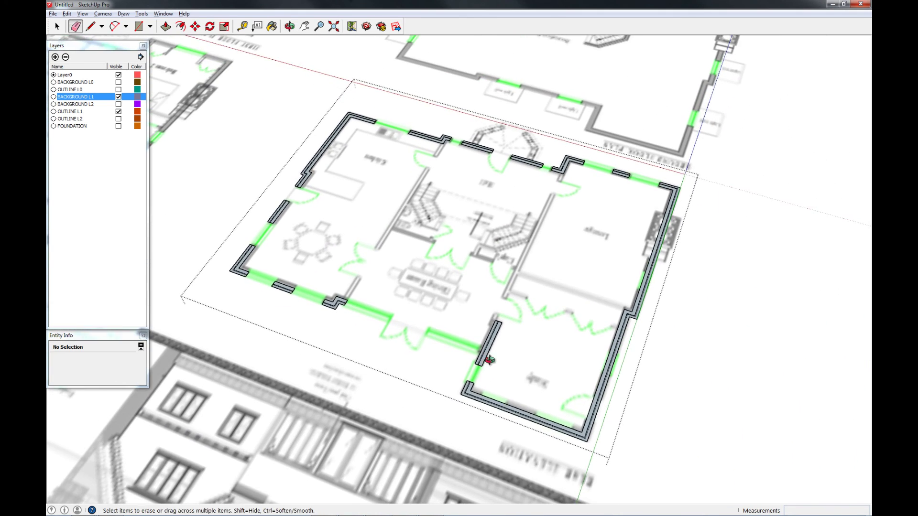
middle_click_drag(488, 360, 667, 323)
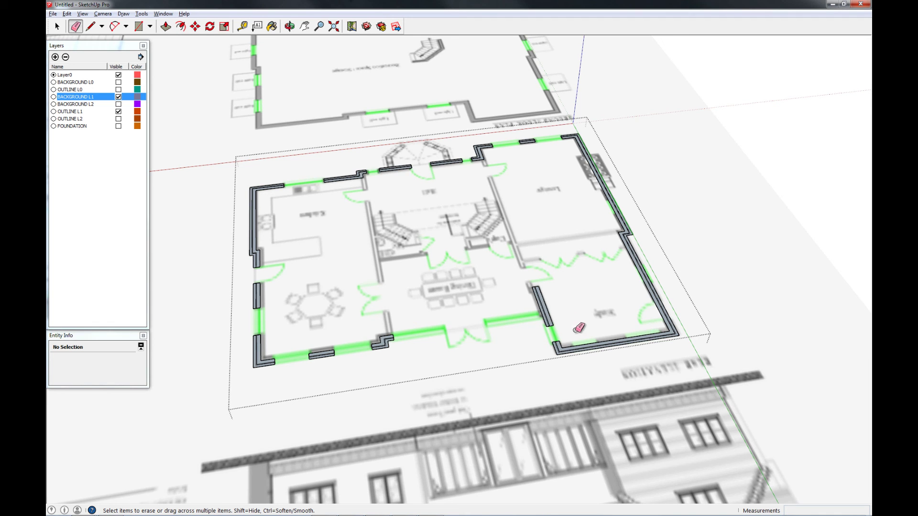
middle_click_drag(645, 317, 640, 343)
scroll(571, 355, "up", 3)
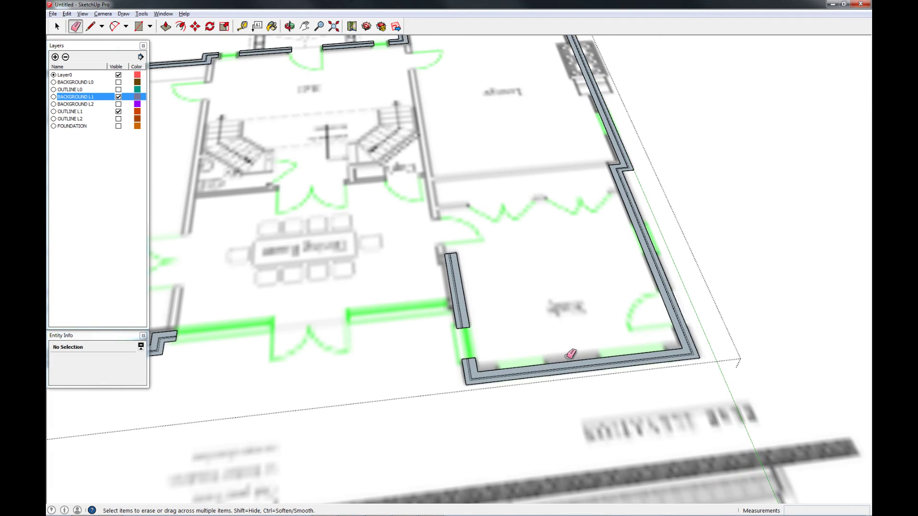
scroll(487, 358, "up", 3)
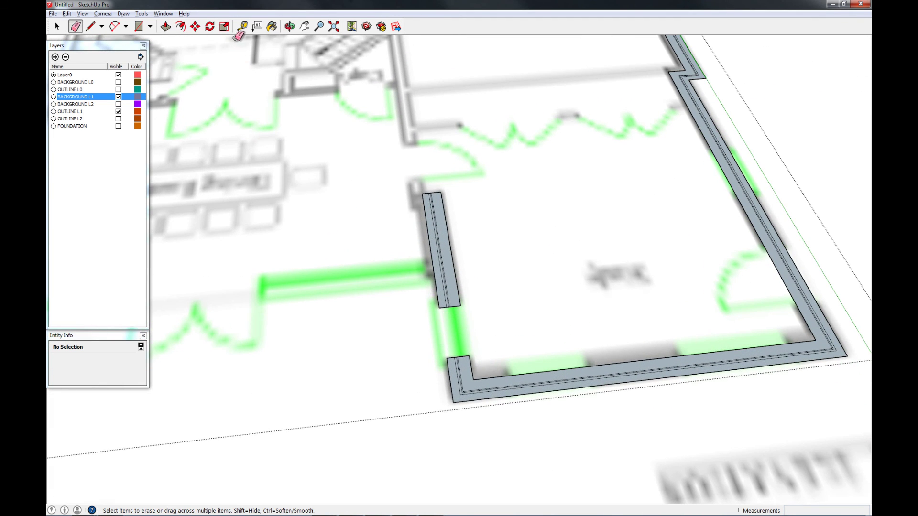
left_click(242, 26)
left_click(458, 379)
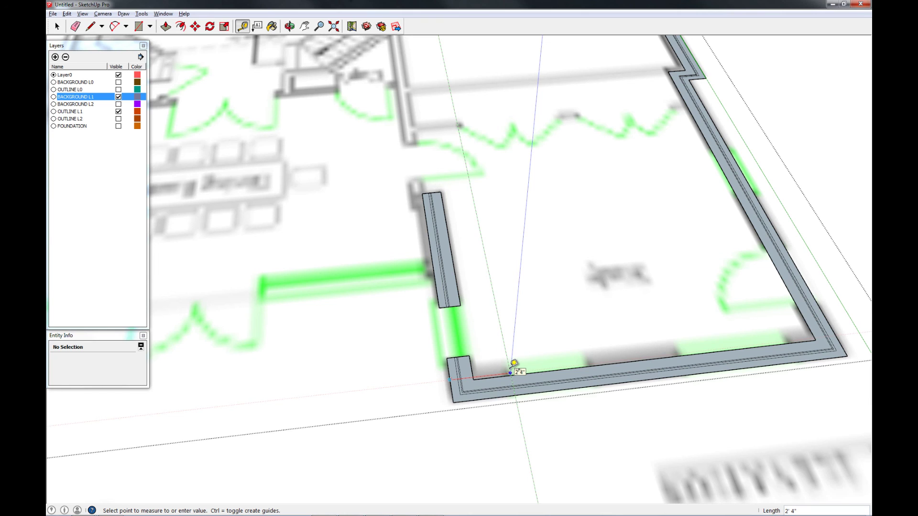
key("Return")
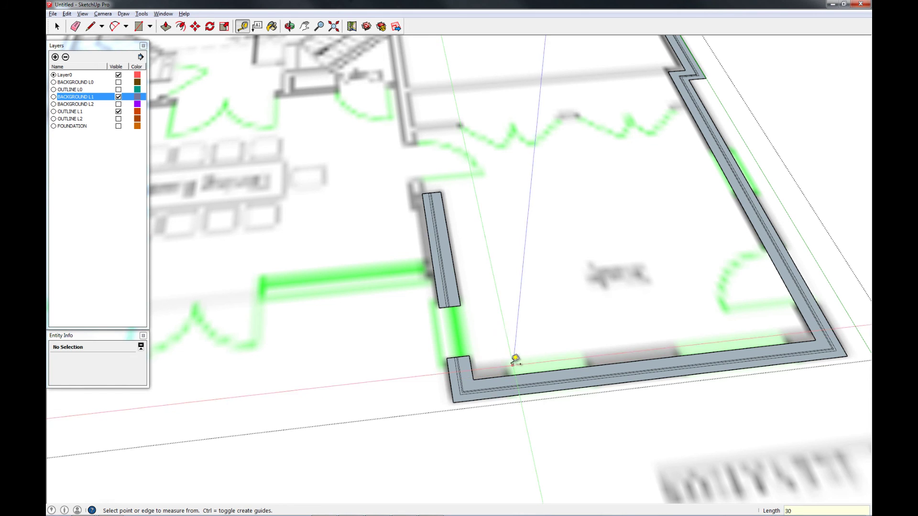
left_click(511, 356)
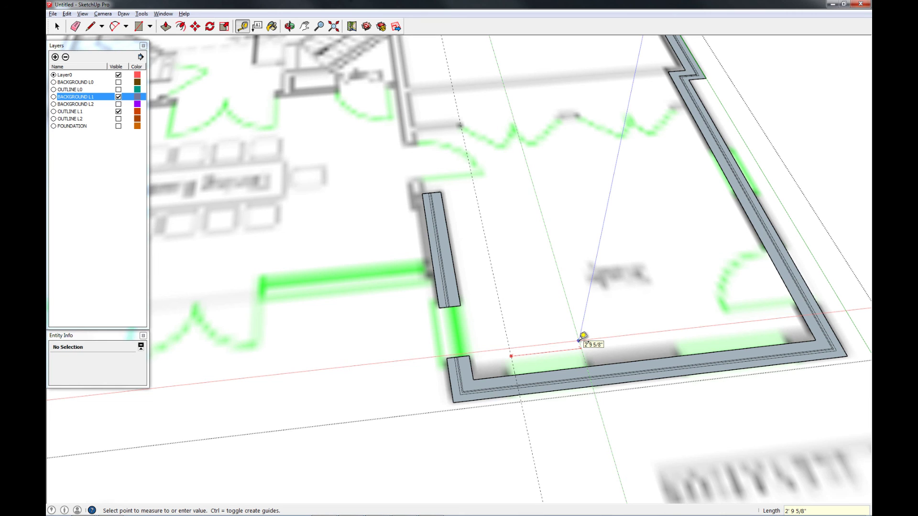
left_click(581, 339)
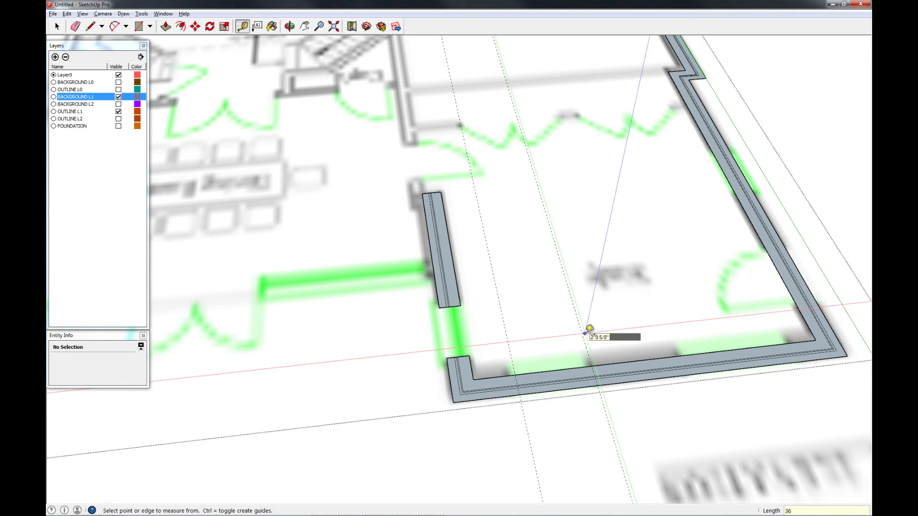
Mark the Study's wider rear window with a guide 24" from the opposite side wall's outer edge and another 4'6" further in.
left_click(813, 321)
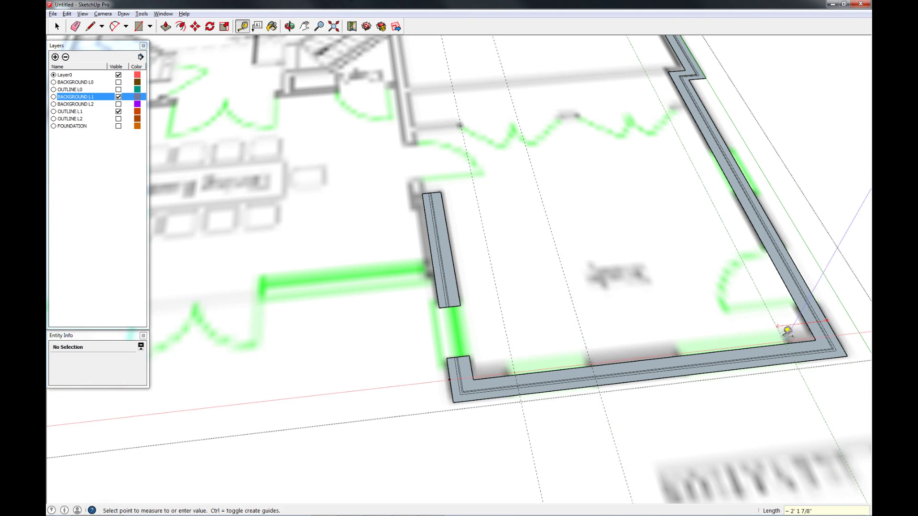
type("24")
key("Return")
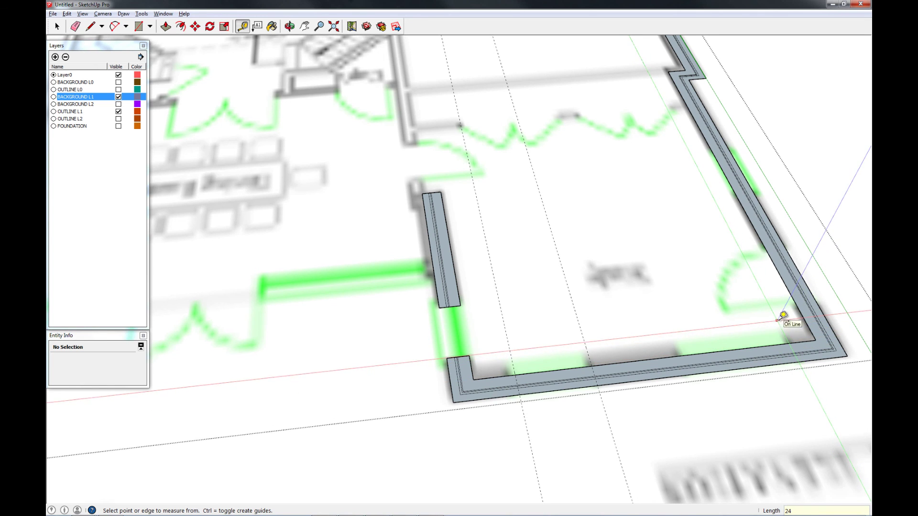
left_click(777, 320)
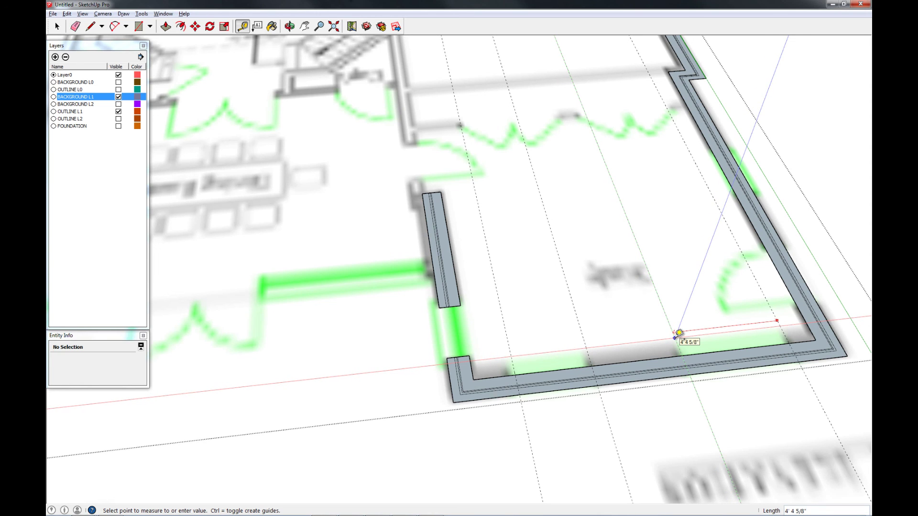
type("4'6")
key("Return")
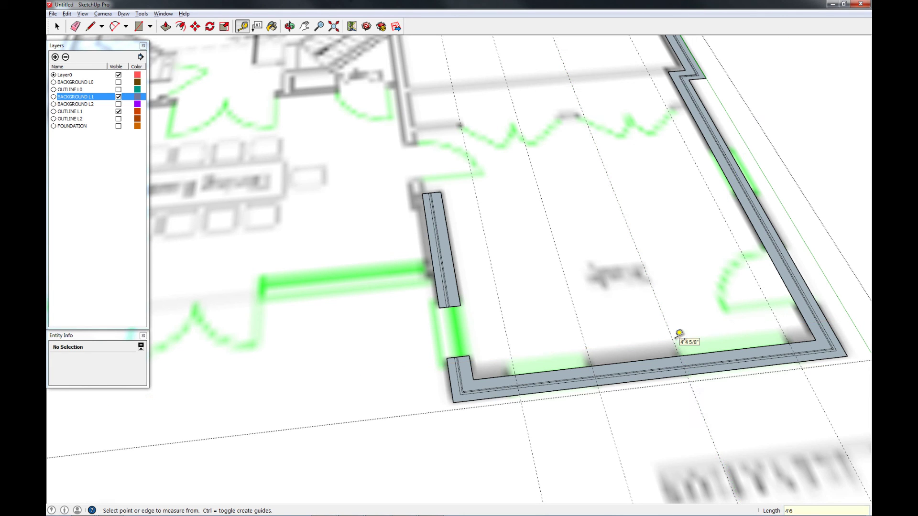
Draw a rectangle across the Study's window wall between each pair of window guides.
key("r")
left_click(516, 375)
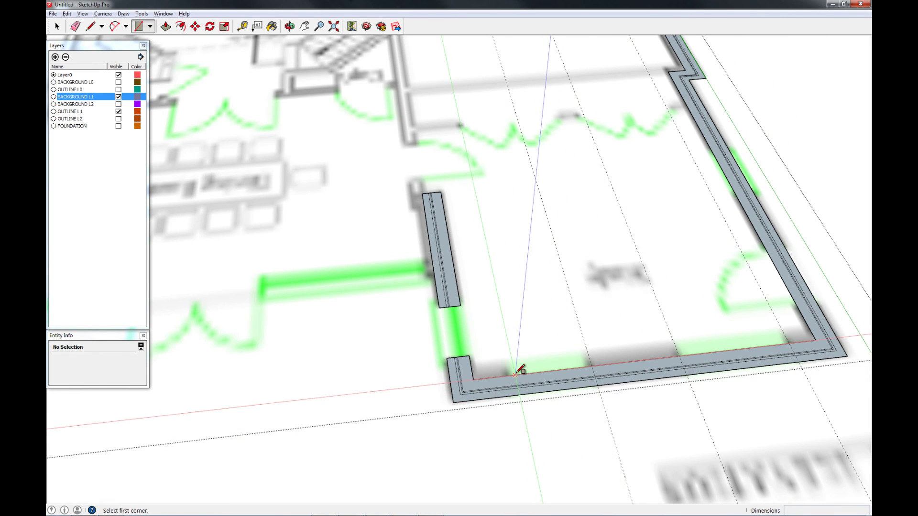
left_click(597, 386)
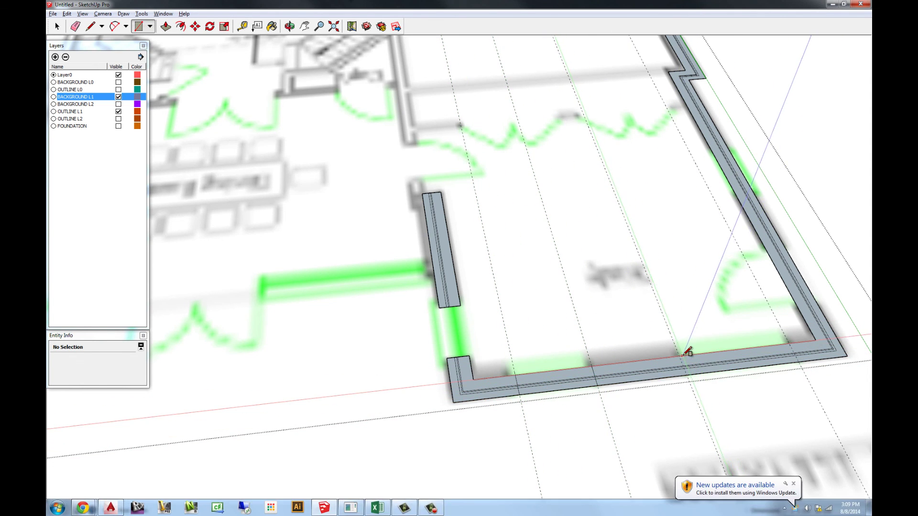
left_click(679, 356)
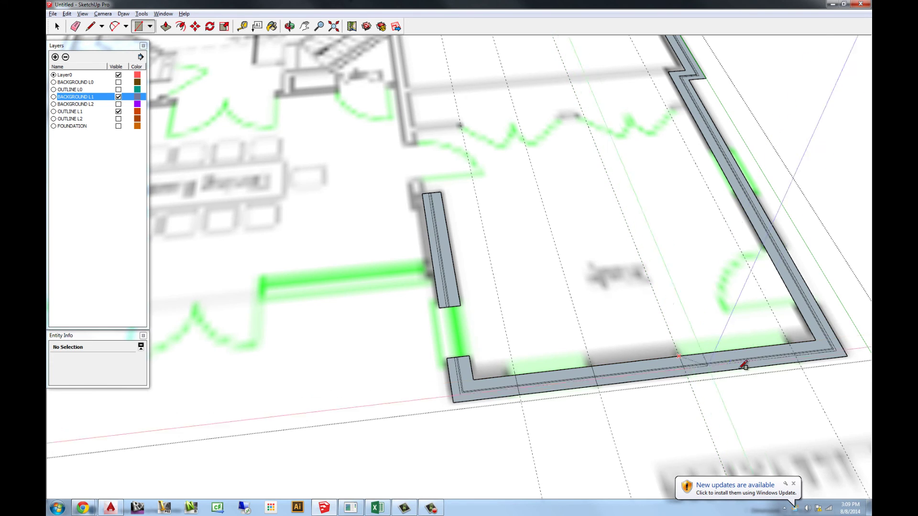
left_click(803, 358)
Erase the wall sections inside both rectangles to open the two windows, and erase the four guides.
key("e")
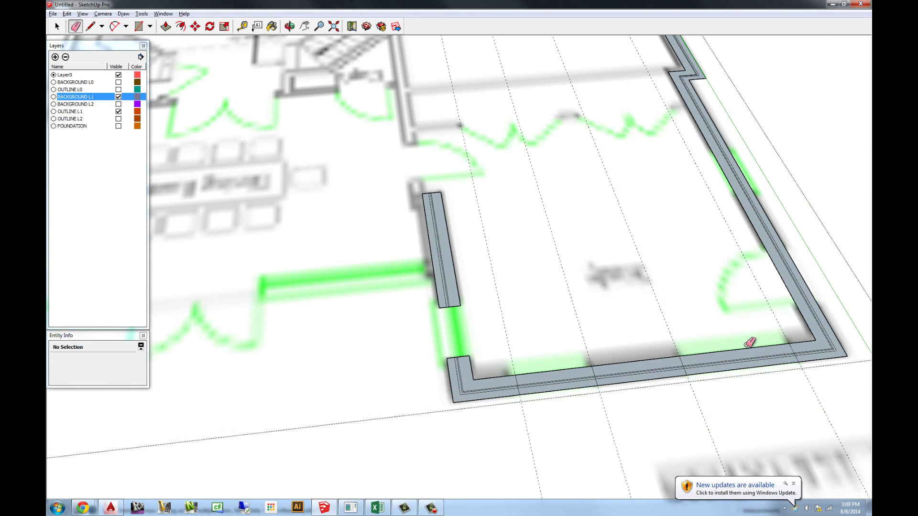
left_click(757, 370)
left_click(575, 386)
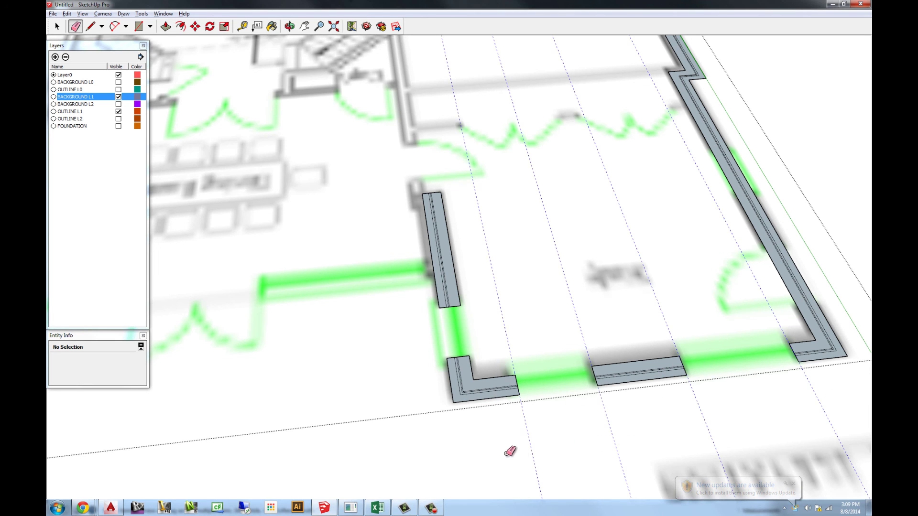
left_click_drag(506, 453, 497, 423)
scroll(488, 384, "down", 5)
mouse_move(722, 386)
middle_mouse_down()
mouse_move(526, 382)
mouse_move(545, 359)
mouse_move(576, 350)
middle_mouse_up()
middle_click_drag(576, 350, 533, 378)
scroll(532, 383, "up", 3)
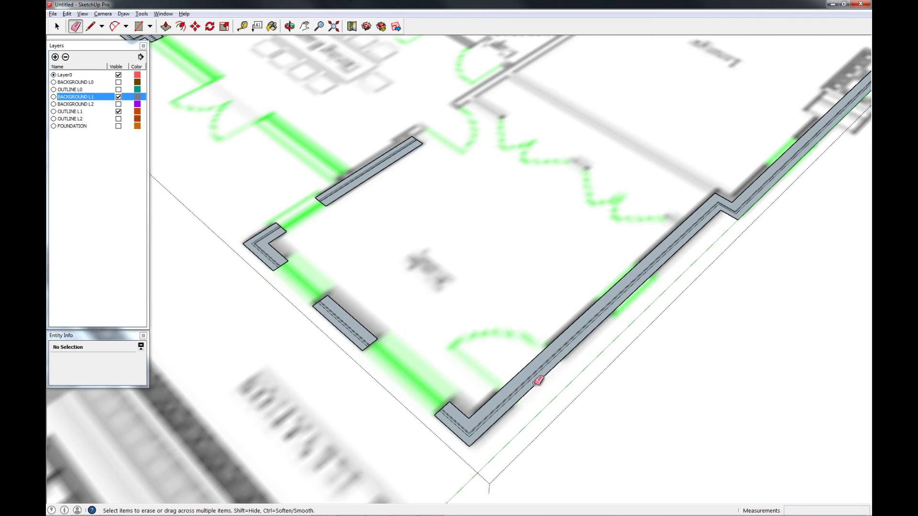
key("l")
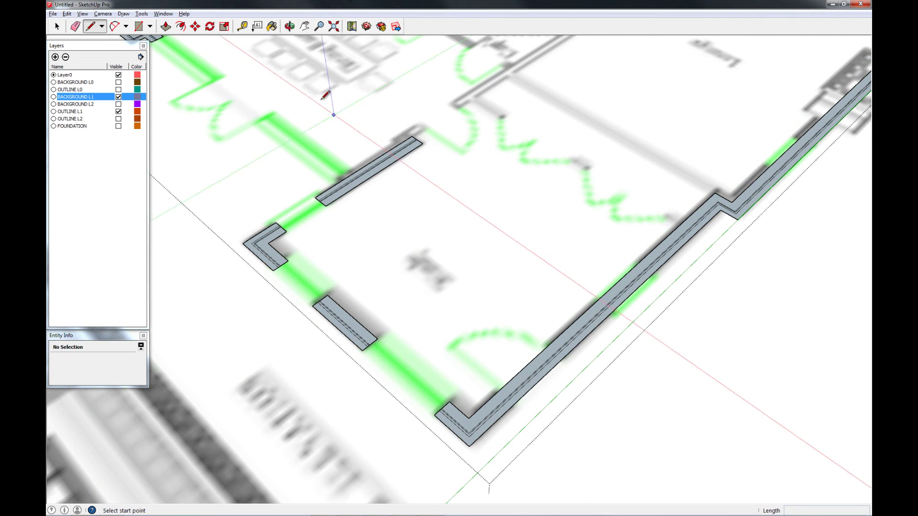
Mark the Study's side door with a guide 30" from the window wall's outer edge and another 36" beyond it.
left_click(243, 27)
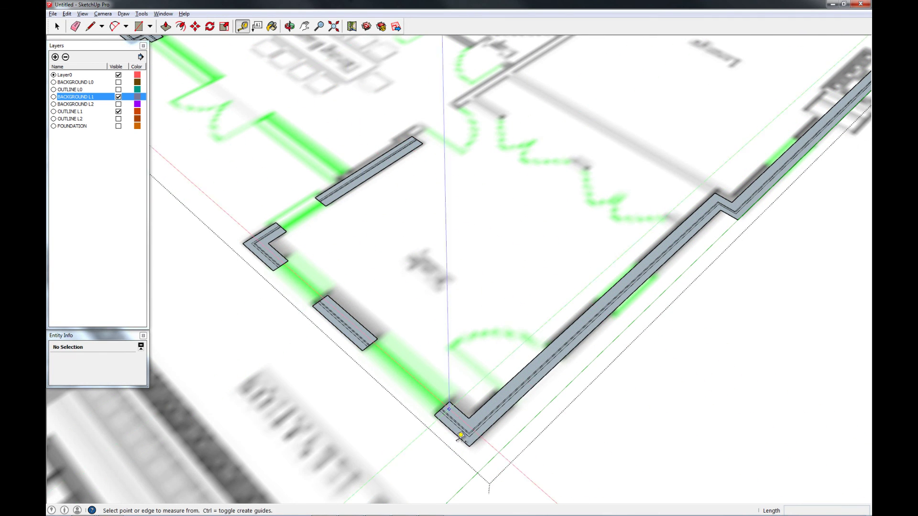
left_click(458, 424)
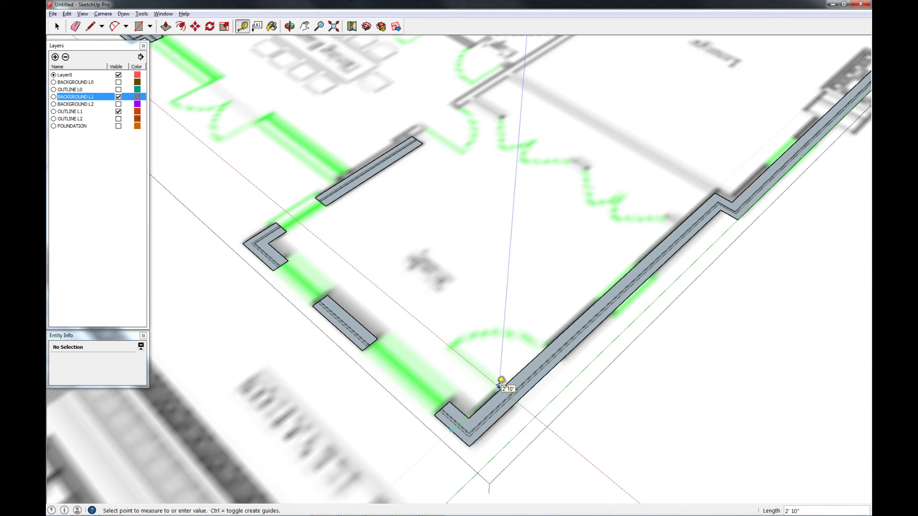
type("30")
key("Return")
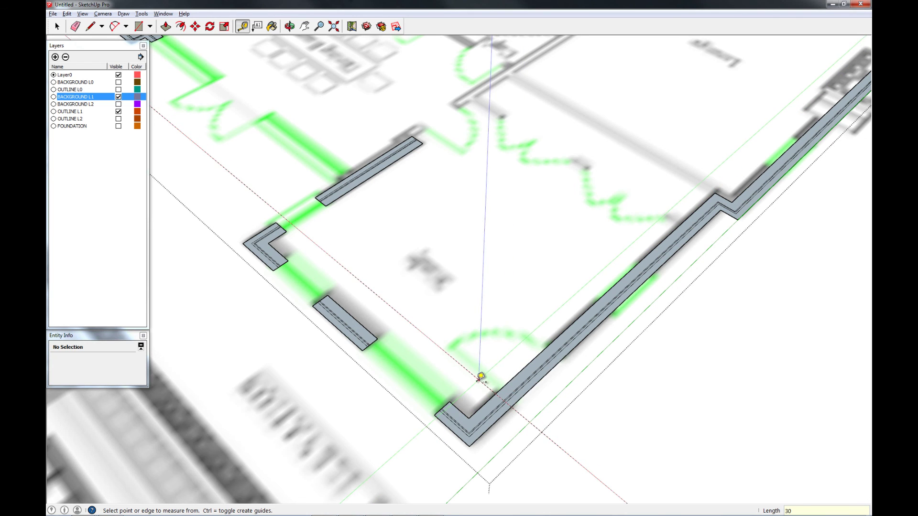
left_click(478, 379)
type("3")
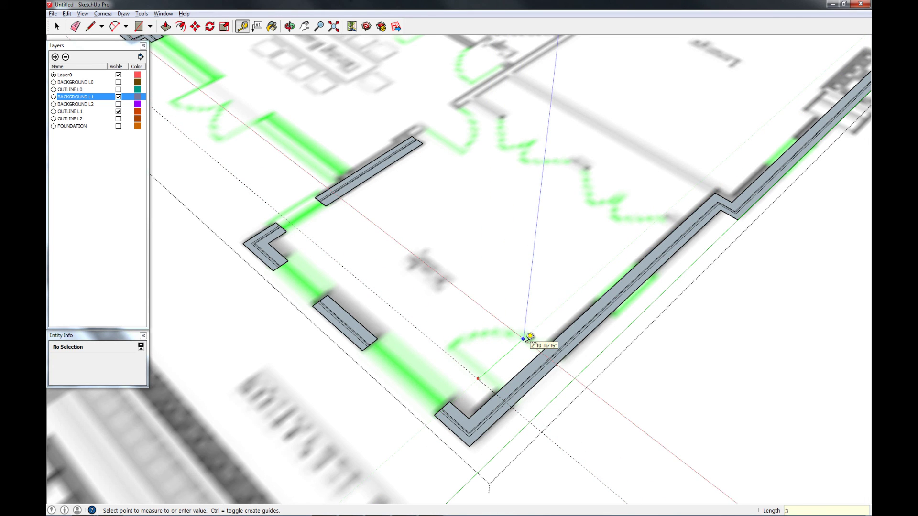
type("6")
key("Return")
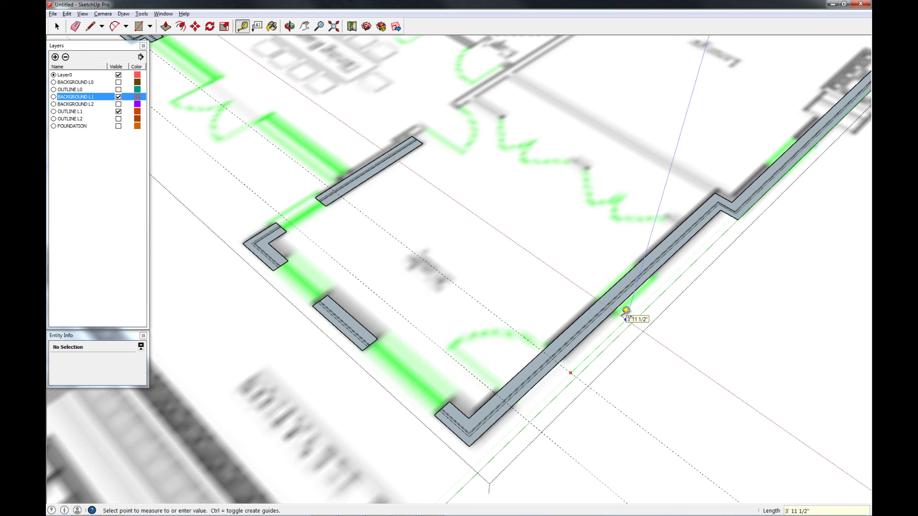
Mark the Study's side window with a guide 48" past the second door guide and another 36" beyond that.
type("48")
key("Return")
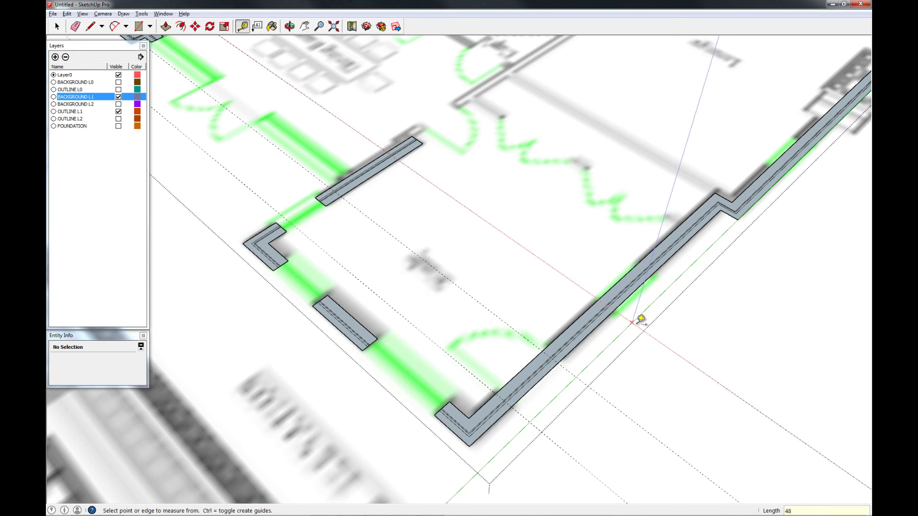
left_click(632, 323)
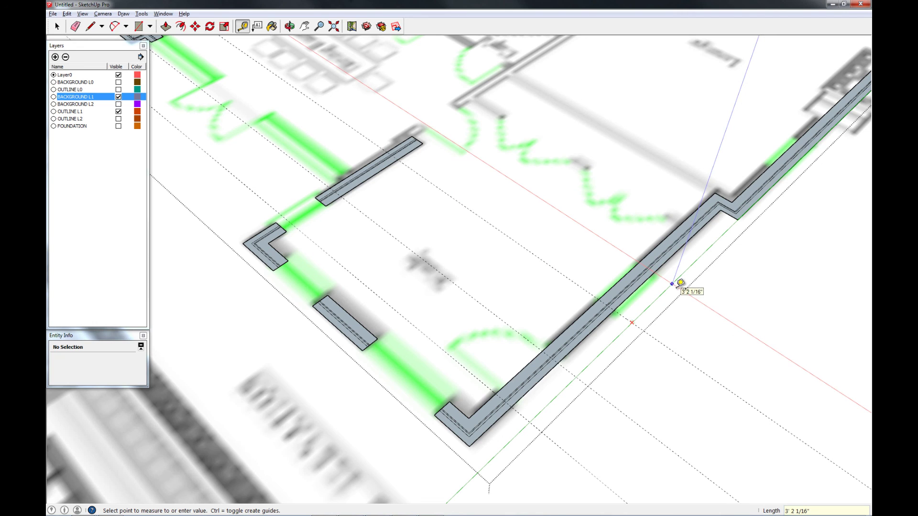
type("36")
key("Return")
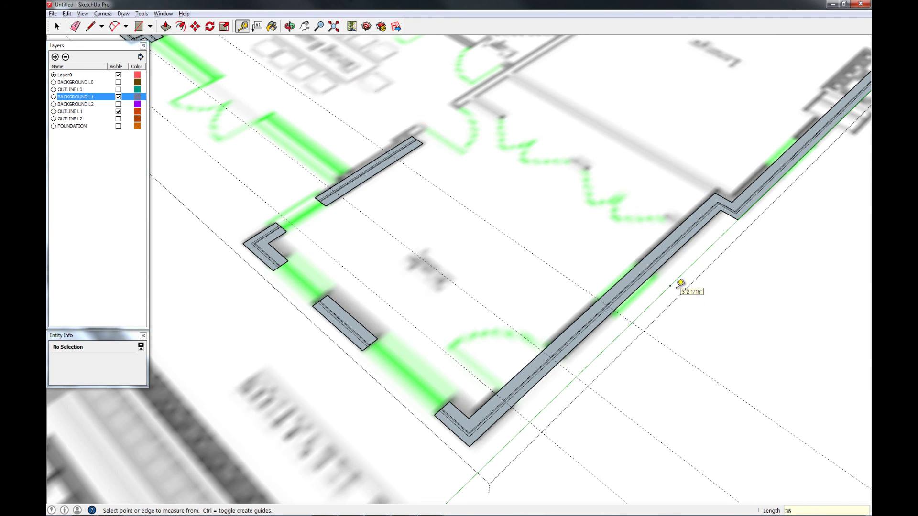
left_click(637, 326)
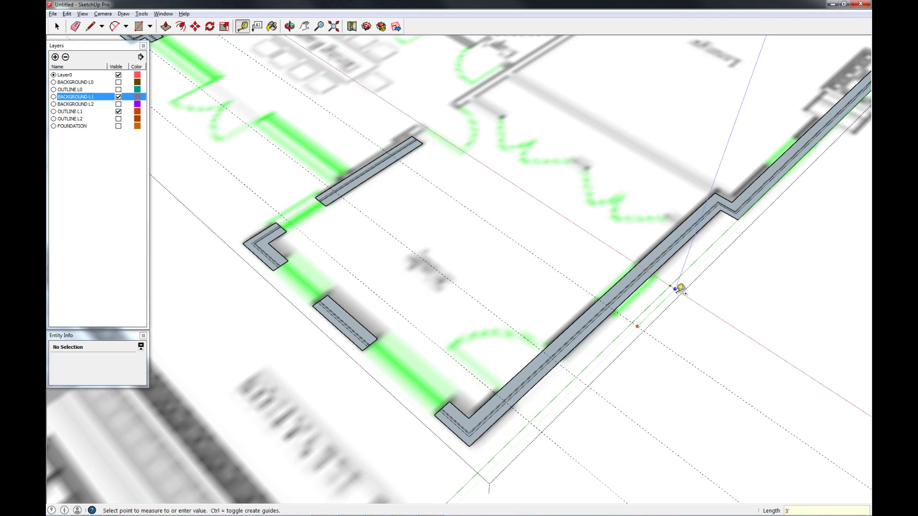
left_click(694, 333)
left_click(684, 359)
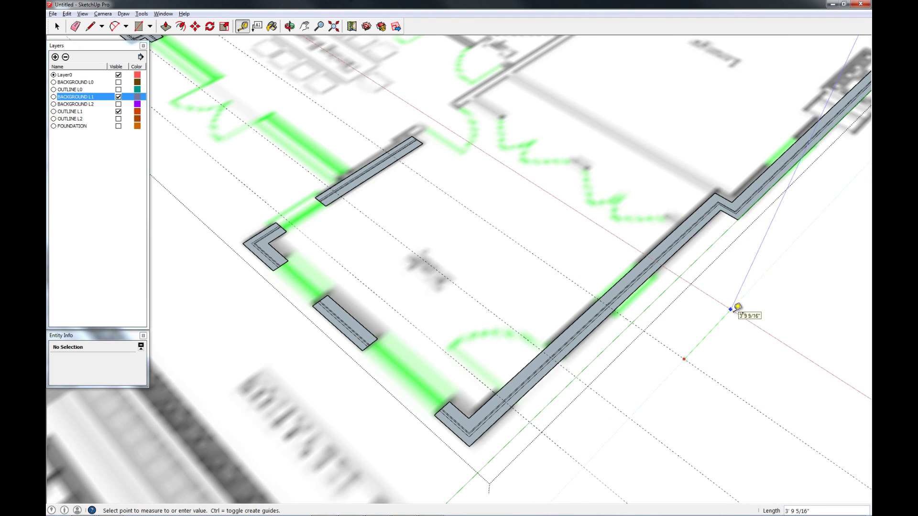
left_click(738, 307)
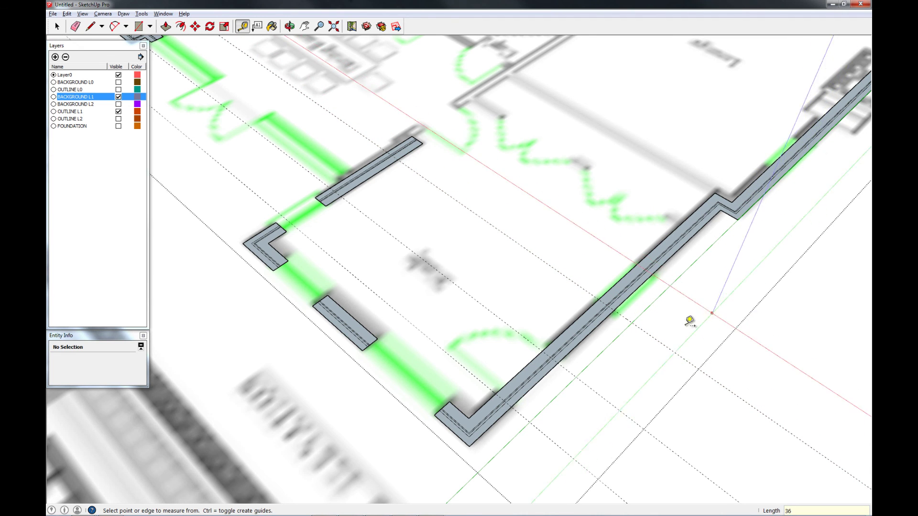
Draw rectangles across the Study's side wall between the two door guides and between the two window guides.
key("r")
left_click(496, 393)
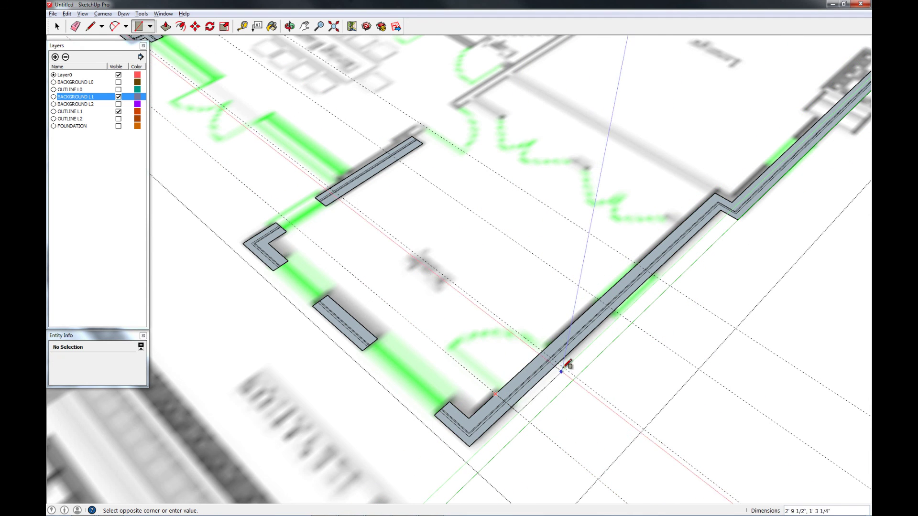
left_click(560, 364)
left_click(597, 298)
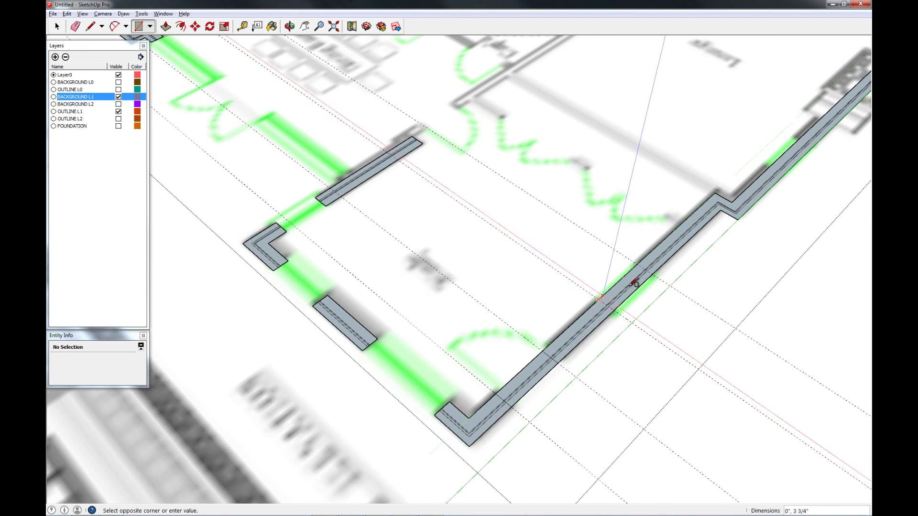
left_click(659, 270)
Erase the side wall sections inside both rectangles to open the door and window, and erase the four guides.
key("e")
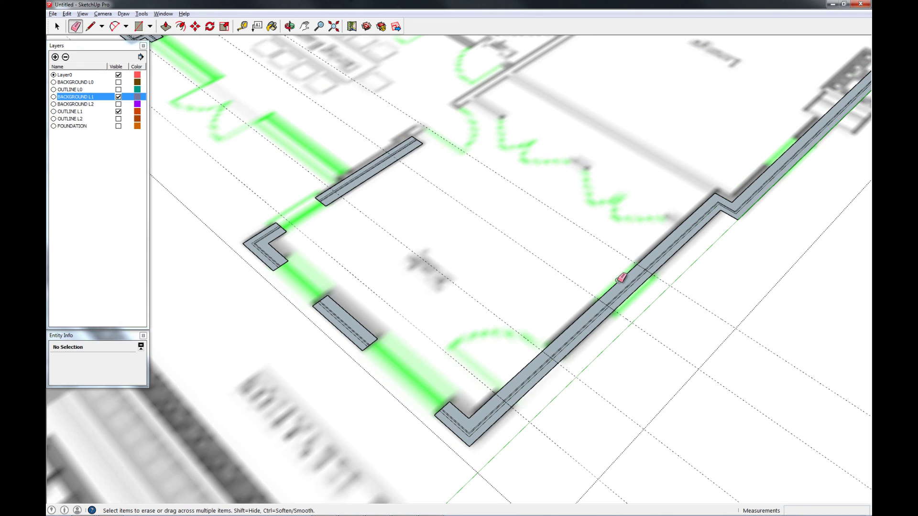
left_click(632, 291)
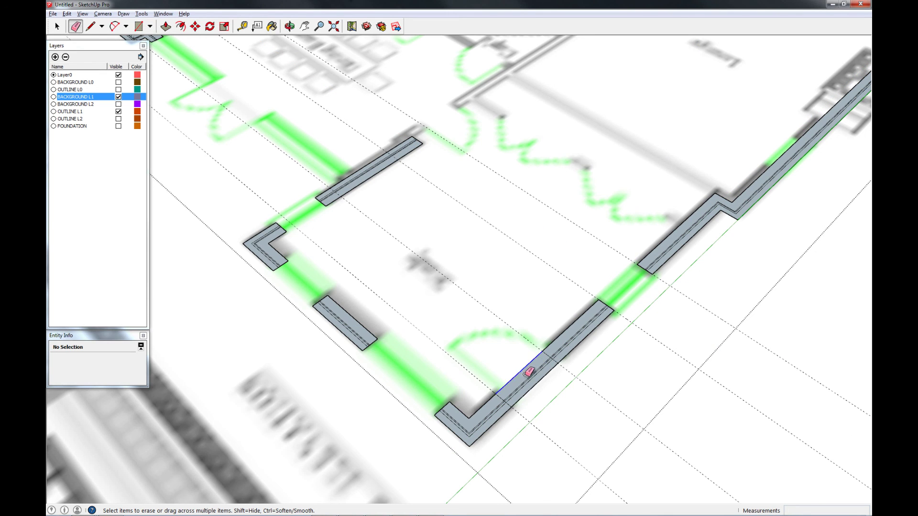
left_click(539, 386)
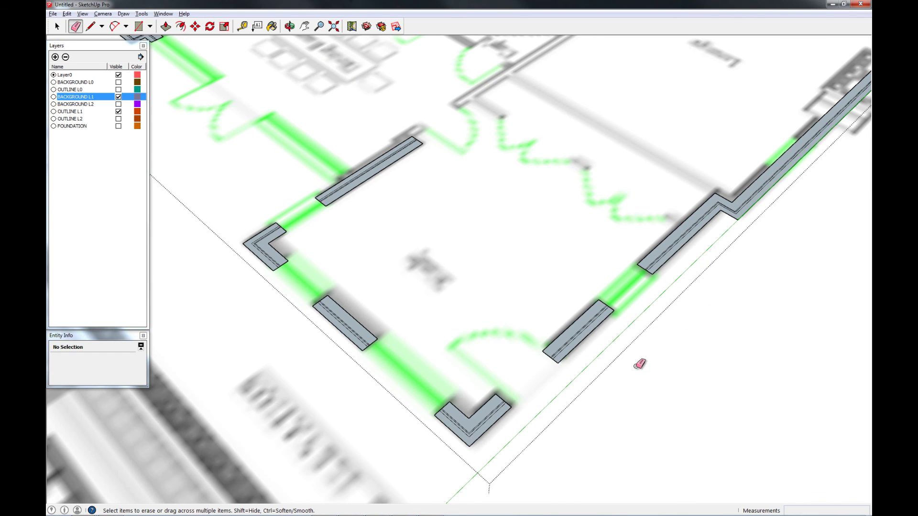
scroll(539, 402, "down", 3)
scroll(690, 261, "up", 2)
scroll(692, 259, "down", 1)
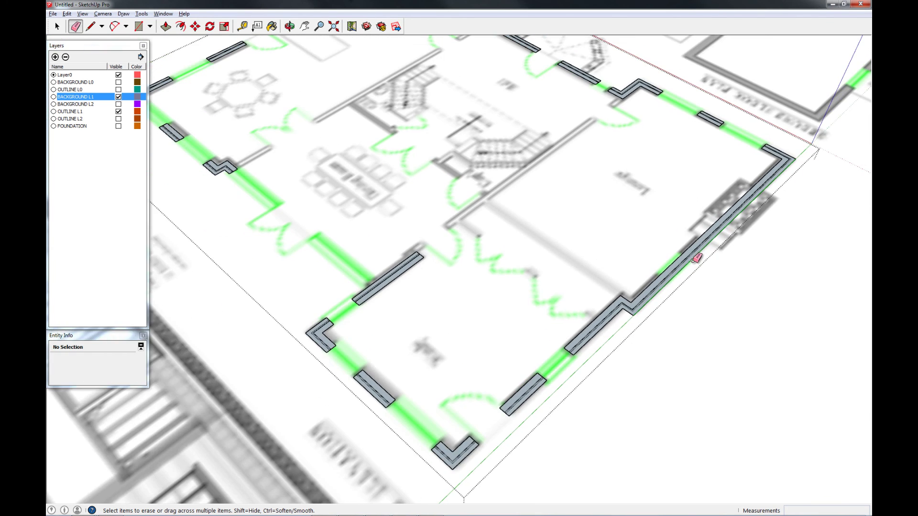
middle_click_drag(693, 259, 634, 336, "shift")
scroll(636, 335, "up", 3)
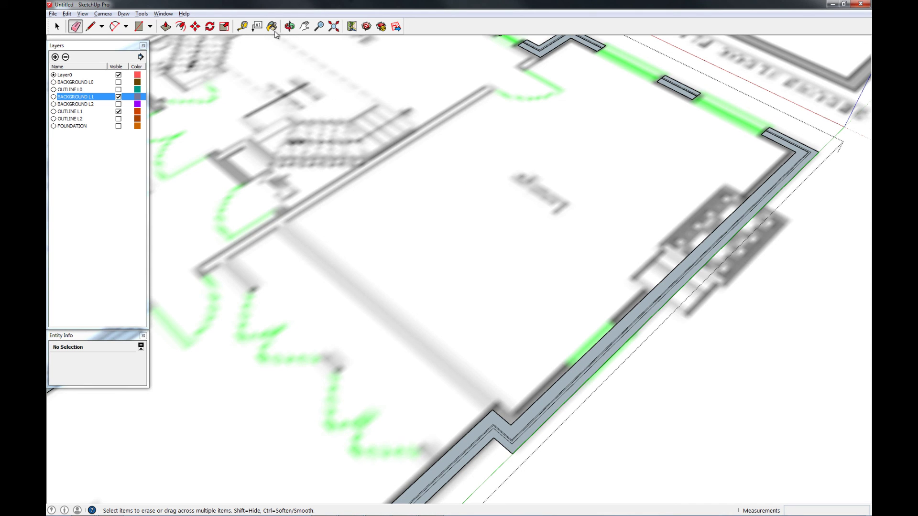
key("t")
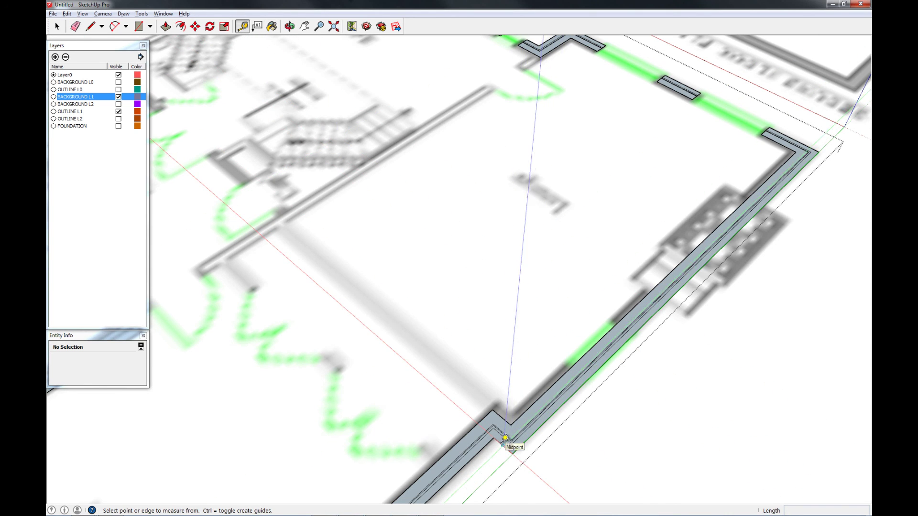
left_click(505, 438)
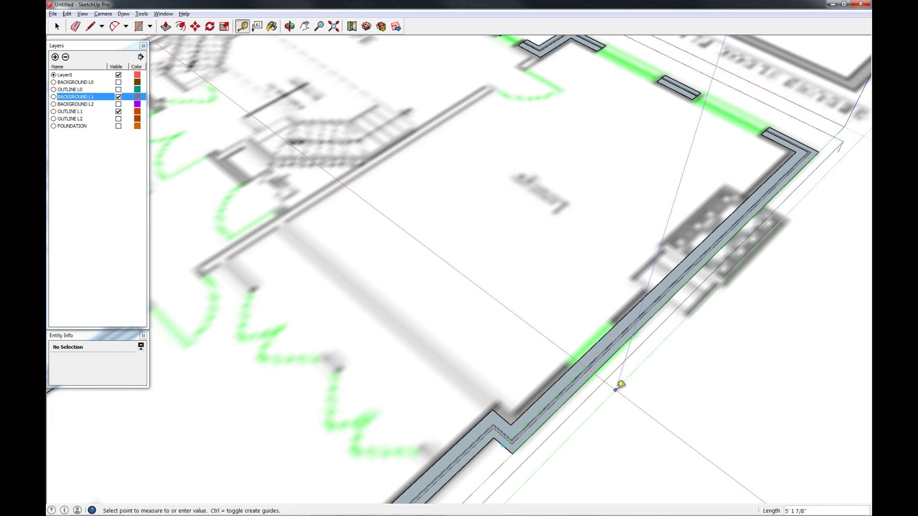
key("Escape")
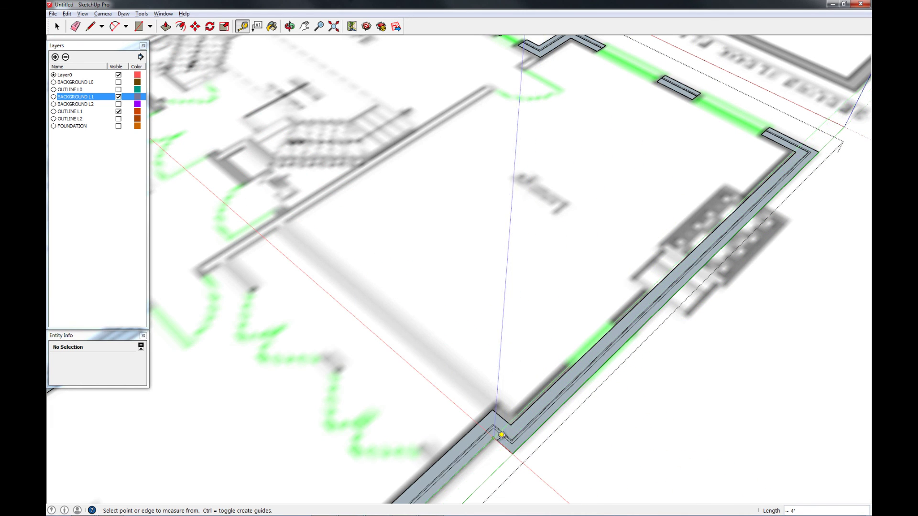
left_click(501, 434)
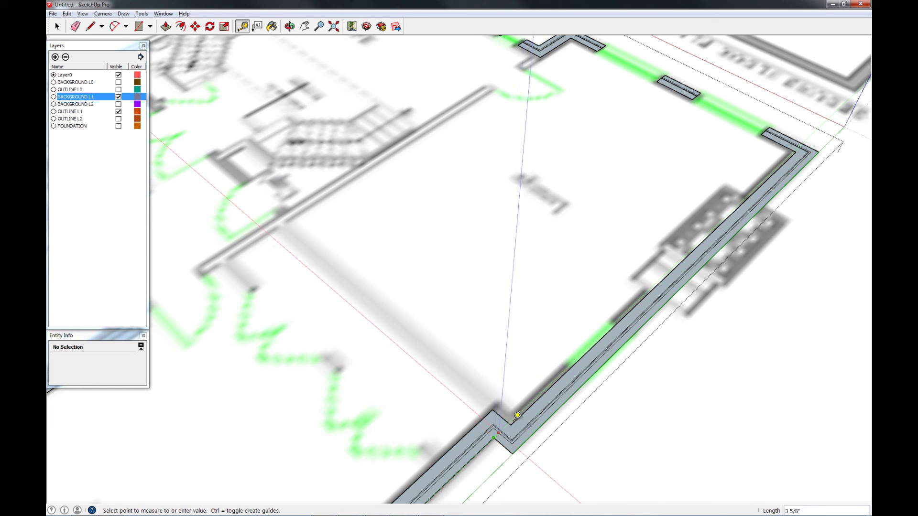
left_click(574, 346)
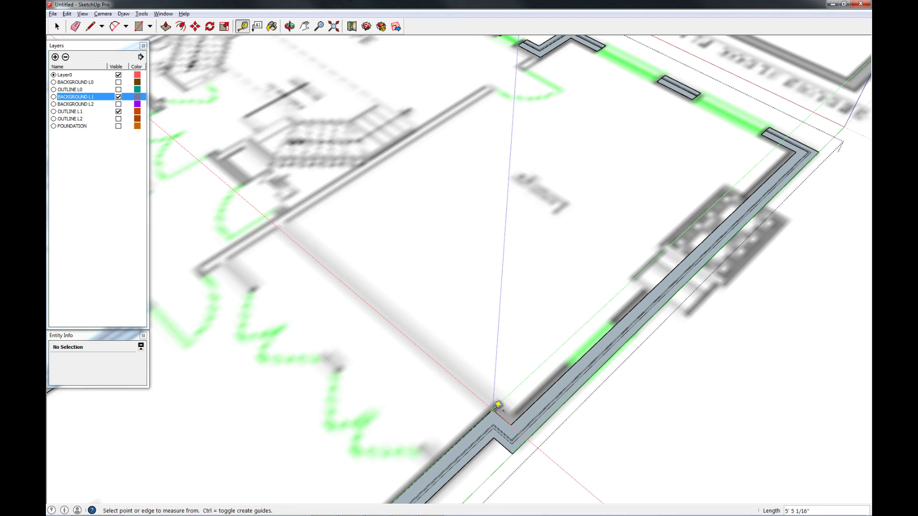
left_click(493, 409)
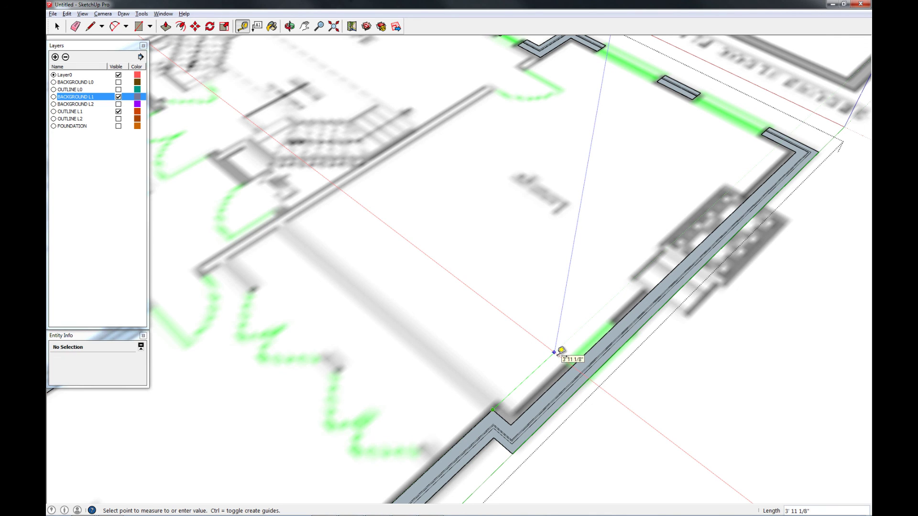
type("48")
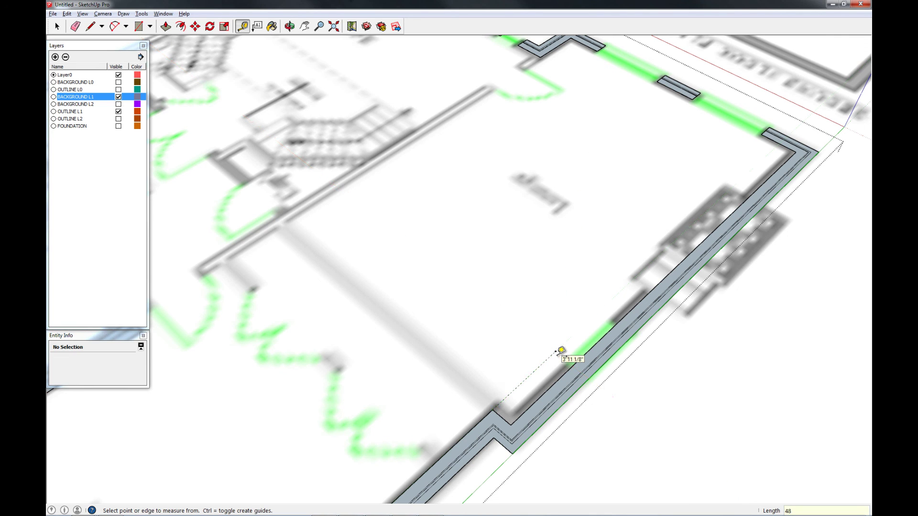
key("Return")
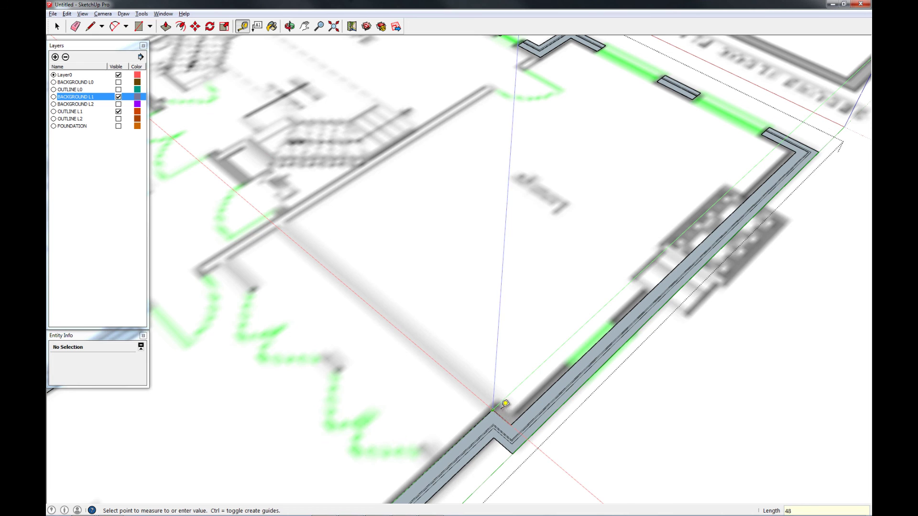
left_click(509, 414)
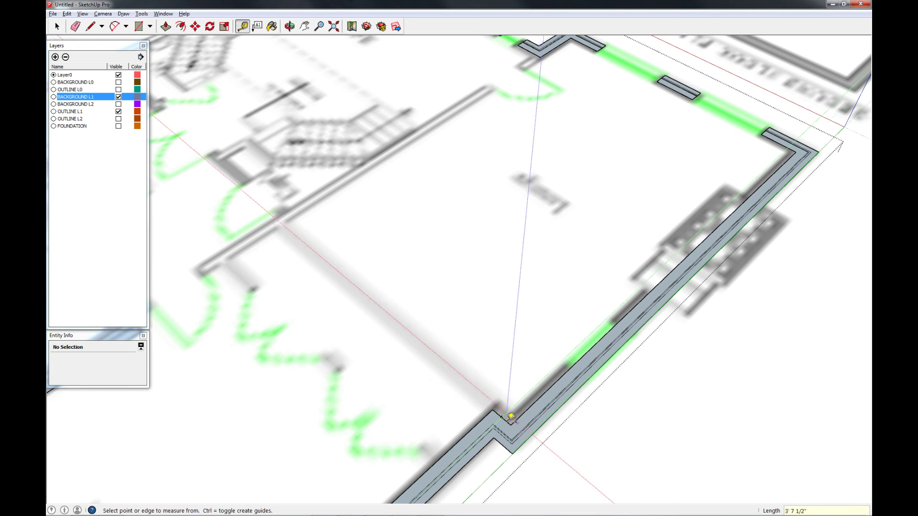
Mark the Lounge's side window with a guide 48" from the inner edge of the wall jog and another 36" beyond it.
scroll(509, 415, "up", 3)
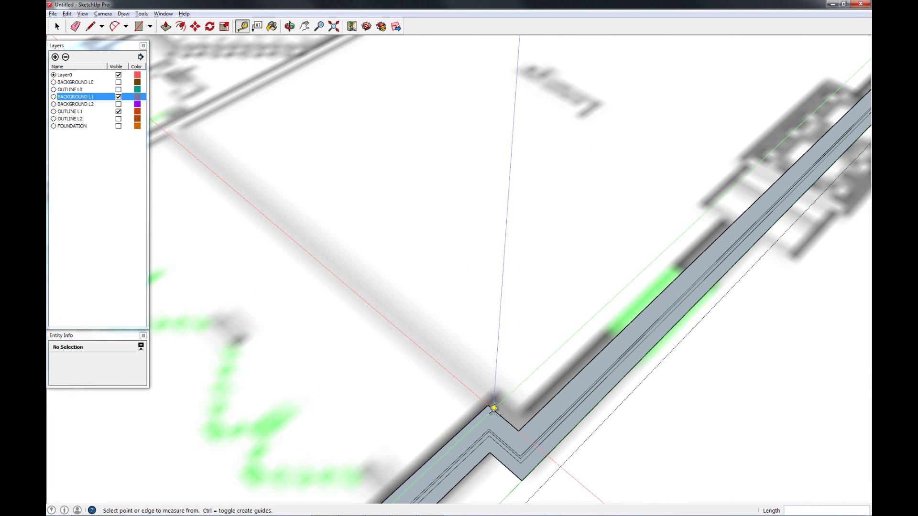
left_click(494, 409)
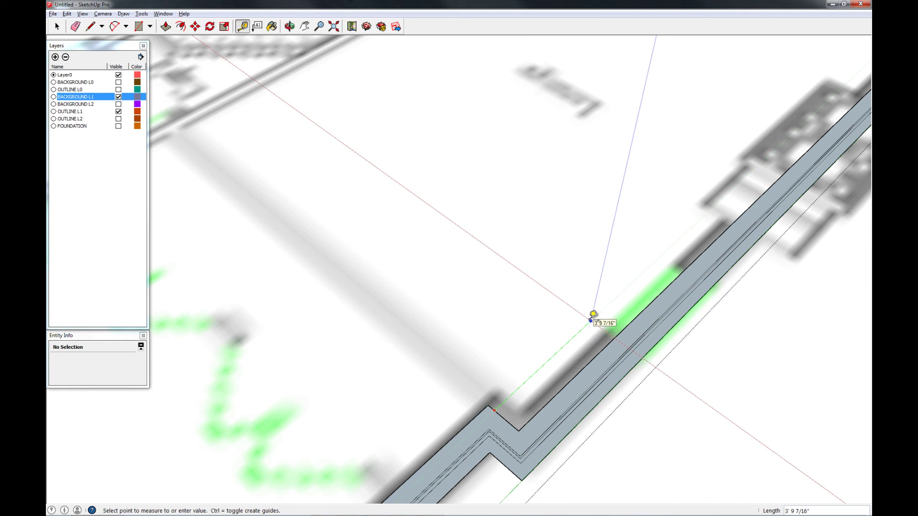
key("Return")
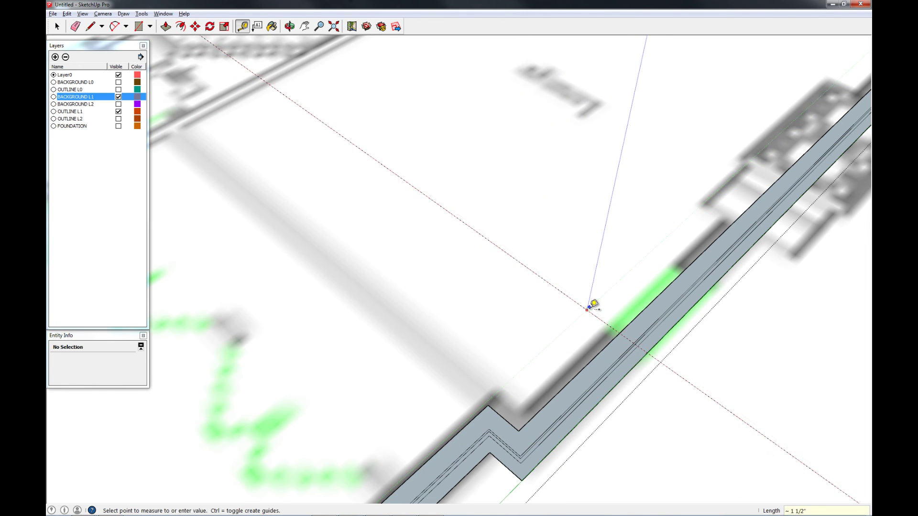
left_click(589, 312)
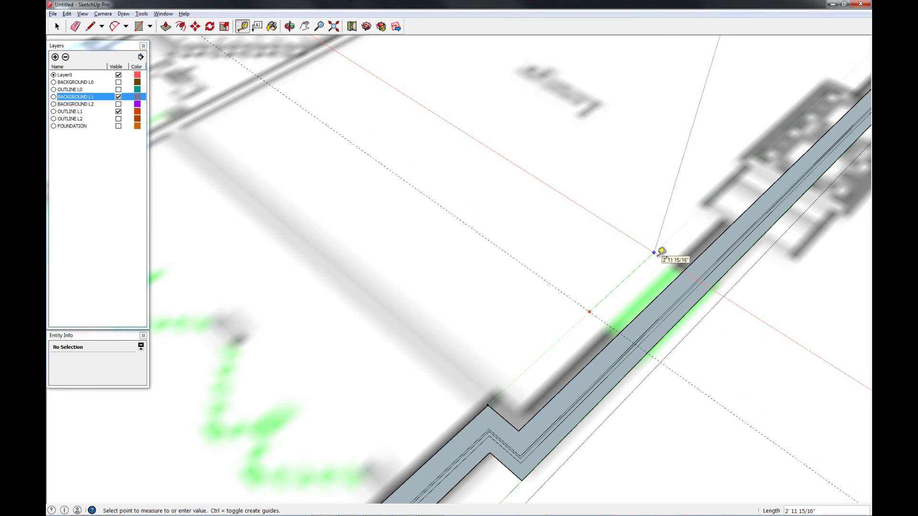
key("Return")
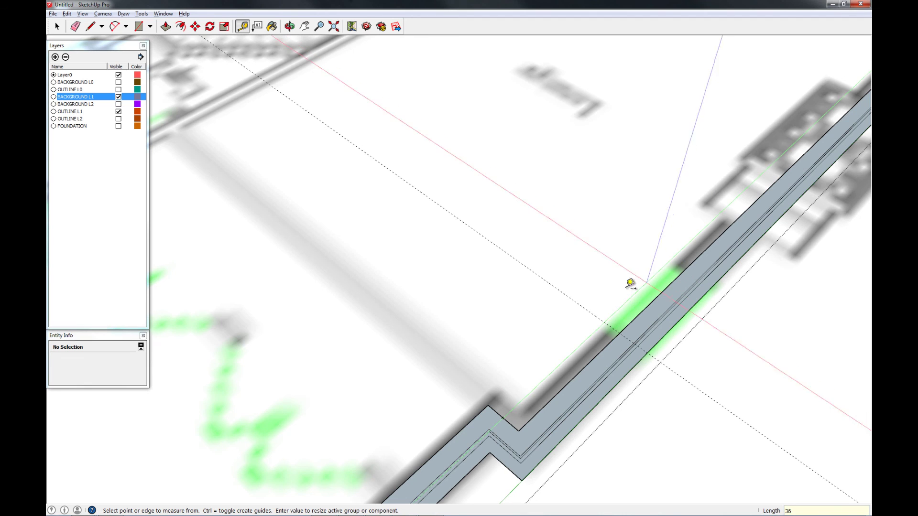
left_click(590, 310)
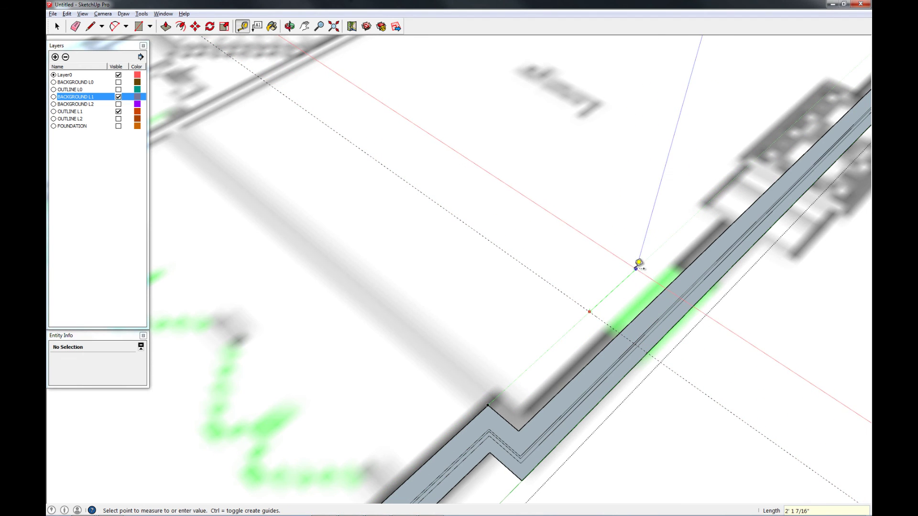
left_click(567, 294)
left_click(566, 294)
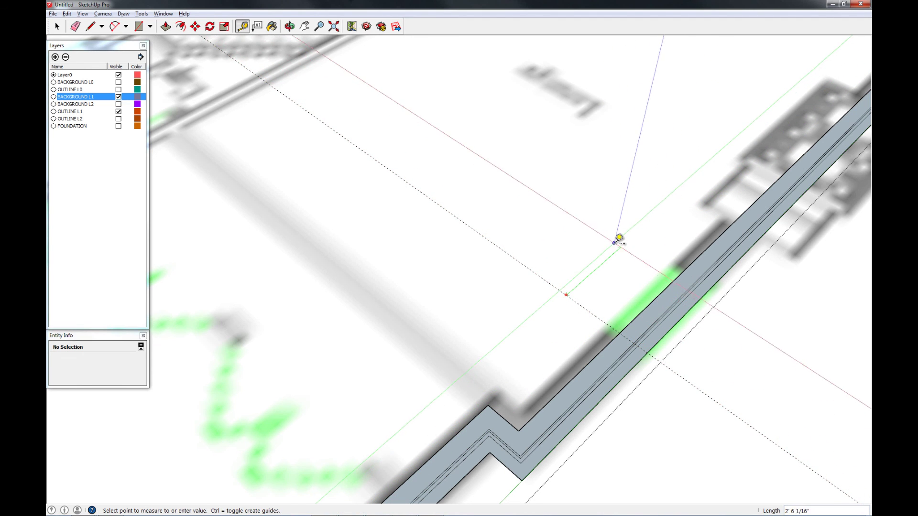
type("36")
key("Return")
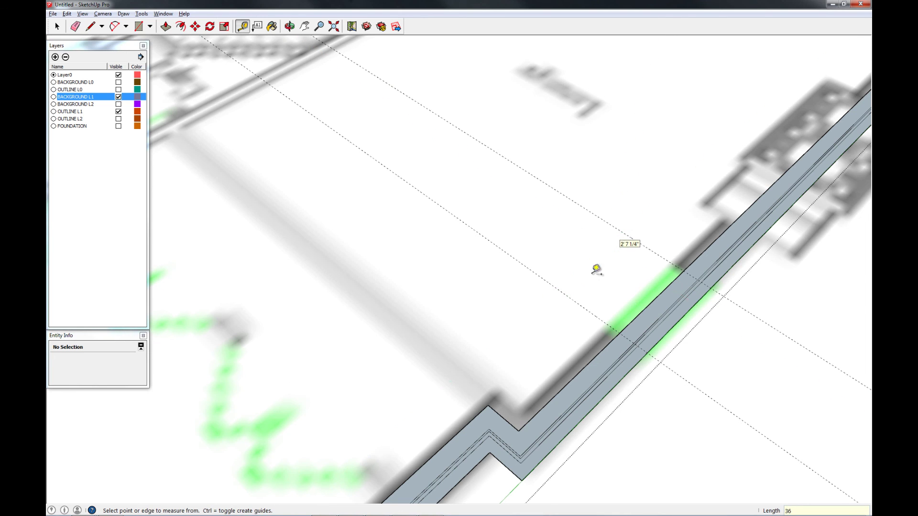
Draw a rectangle across the Lounge's side wall between the two window guides, and erase the wall section inside it and both guides.
key("r")
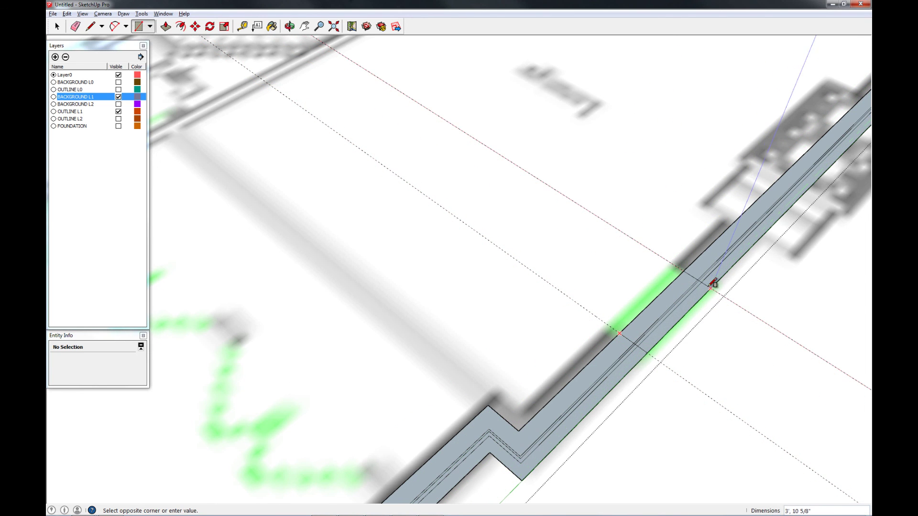
left_click(711, 283)
key("e")
left_click_drag(661, 293, 692, 311)
left_click_drag(659, 241, 629, 273)
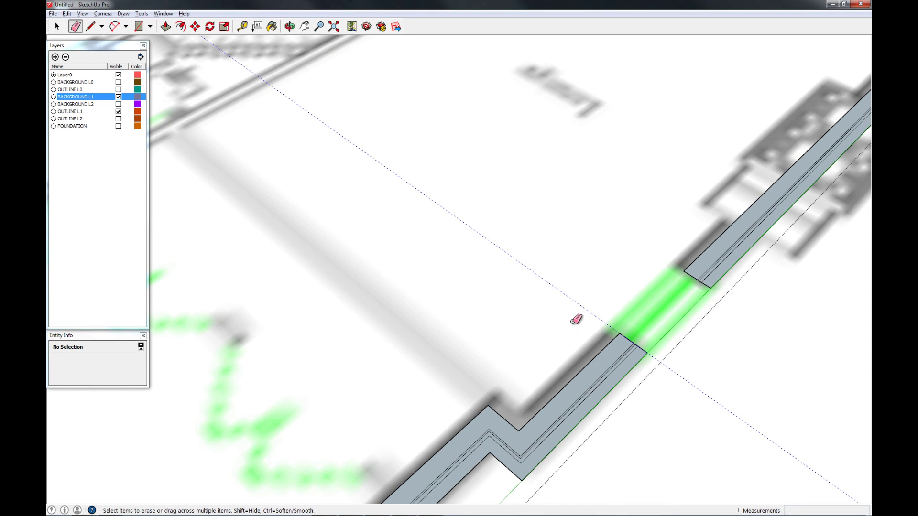
Close the outline group and hide the BACKGROUND L1 layer.
scroll(576, 319, "down", 10)
middle_click_drag(598, 280, 648, 266)
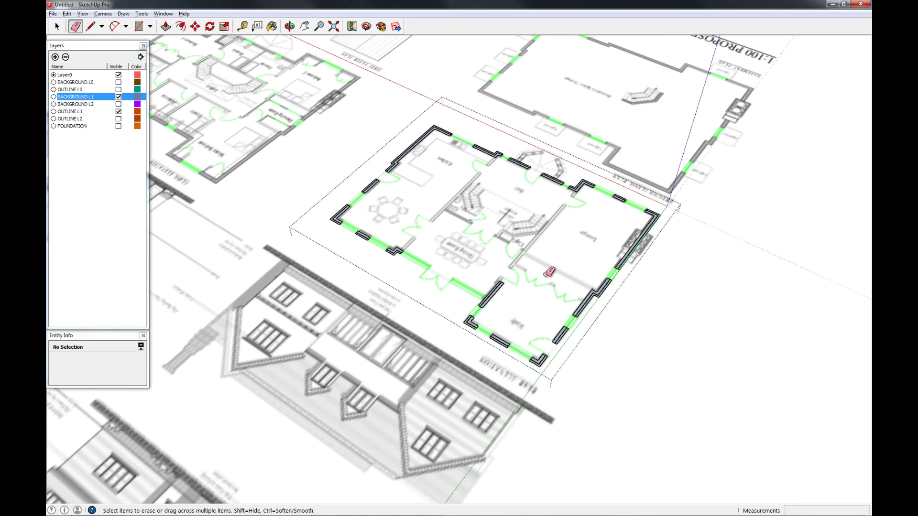
key("space")
double_click(688, 294)
left_click(840, 346)
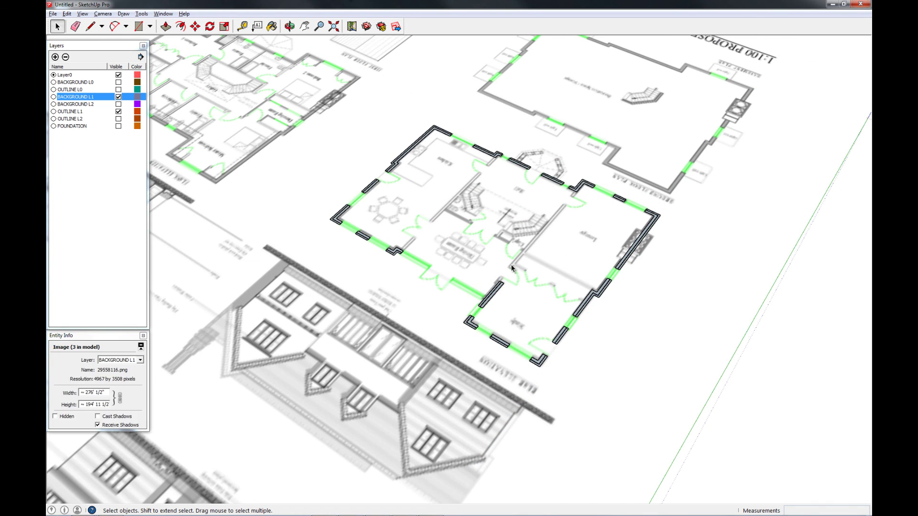
left_click(119, 97)
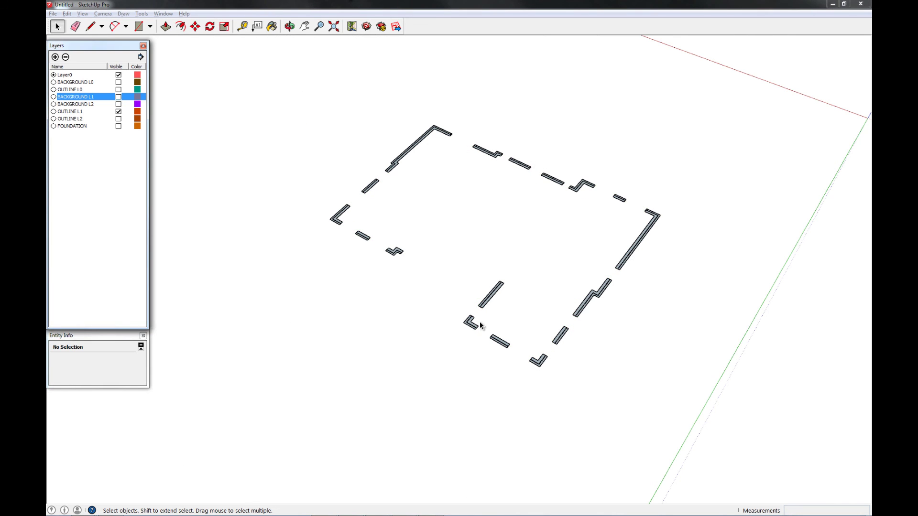
Examine the OUTLINE L1 wall group from several sides, including close up at the jog in the Kitchen's side wall.
left_click(496, 295)
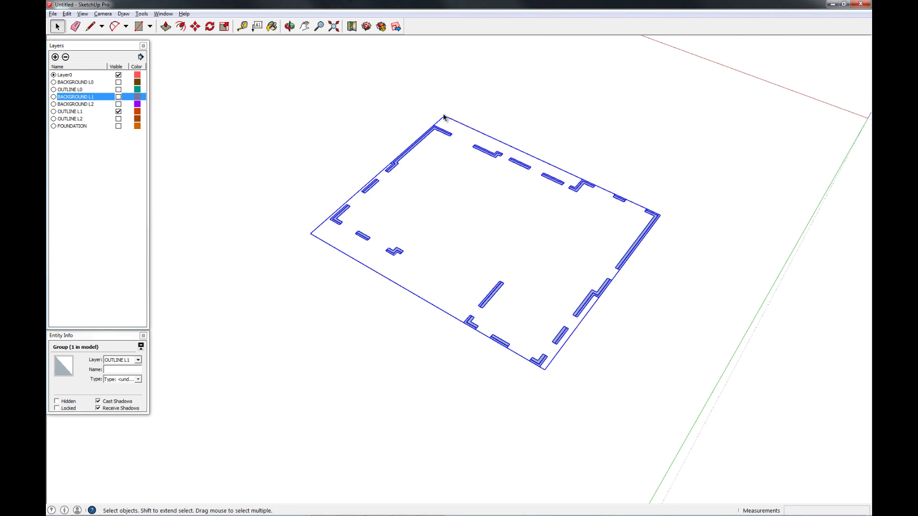
middle_click_drag(406, 267, 631, 281)
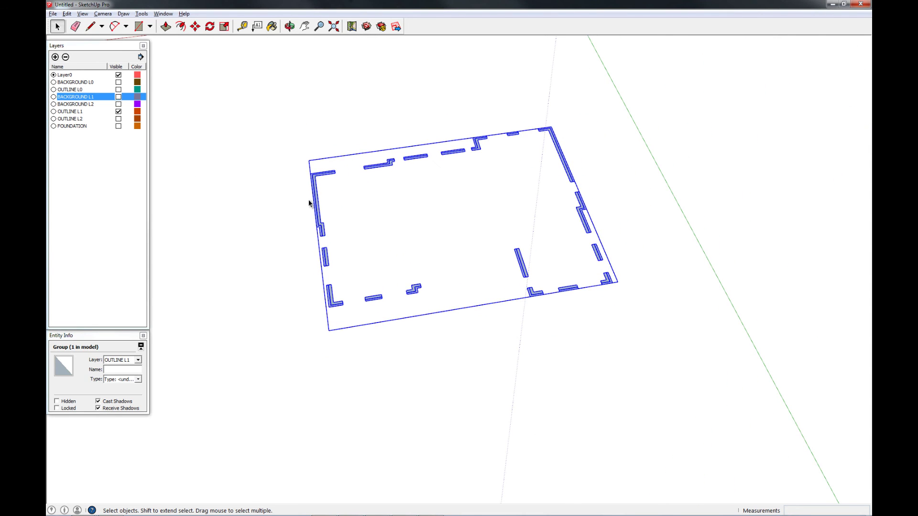
scroll(309, 204, "up", 6)
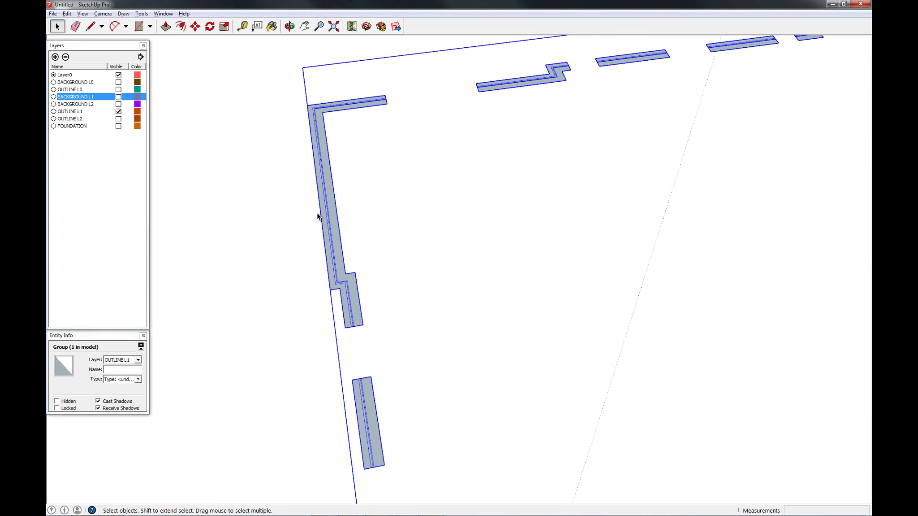
scroll(341, 273, "up", 5)
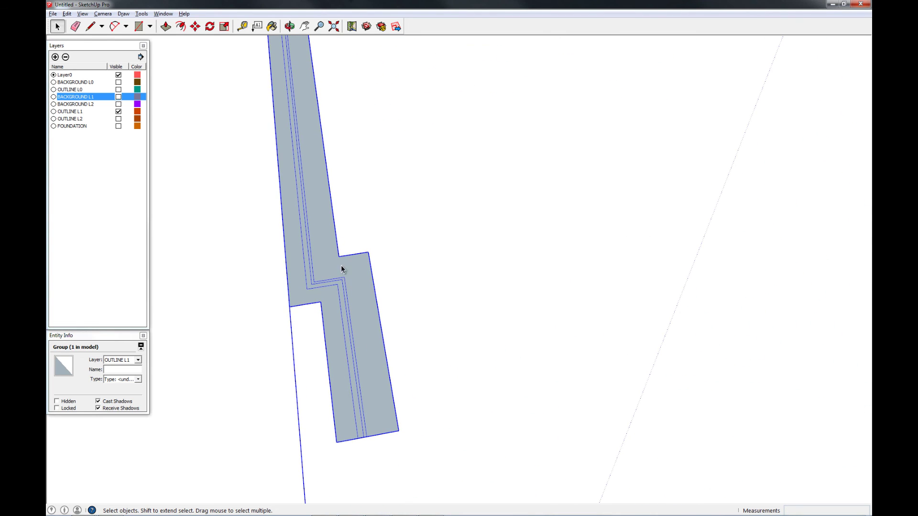
scroll(341, 274, "down", 10)
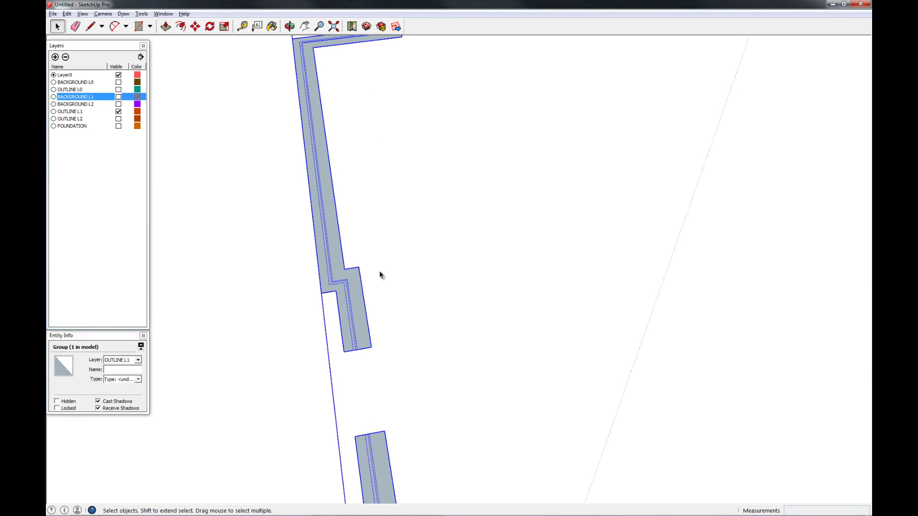
middle_click_drag(336, 278, 587, 334)
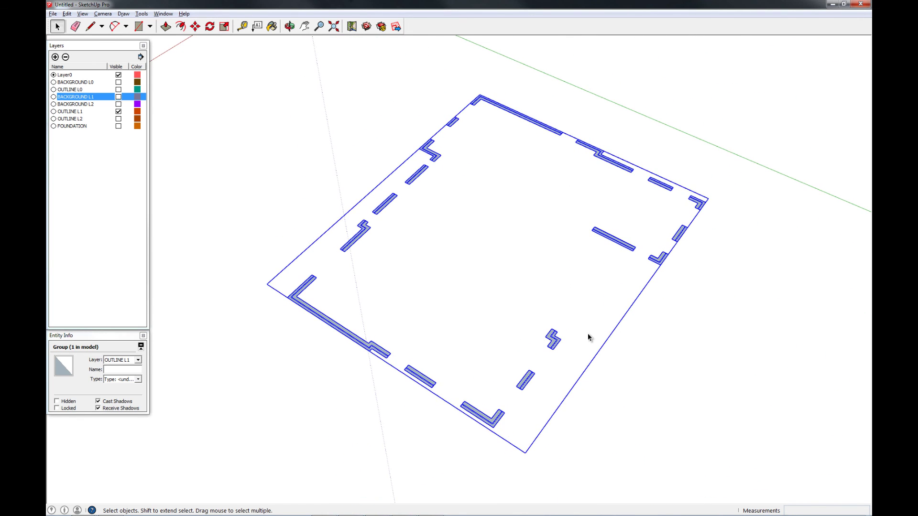
Clear the selection, add a layer named FRAMING and make it the active layer.
left_click(686, 321)
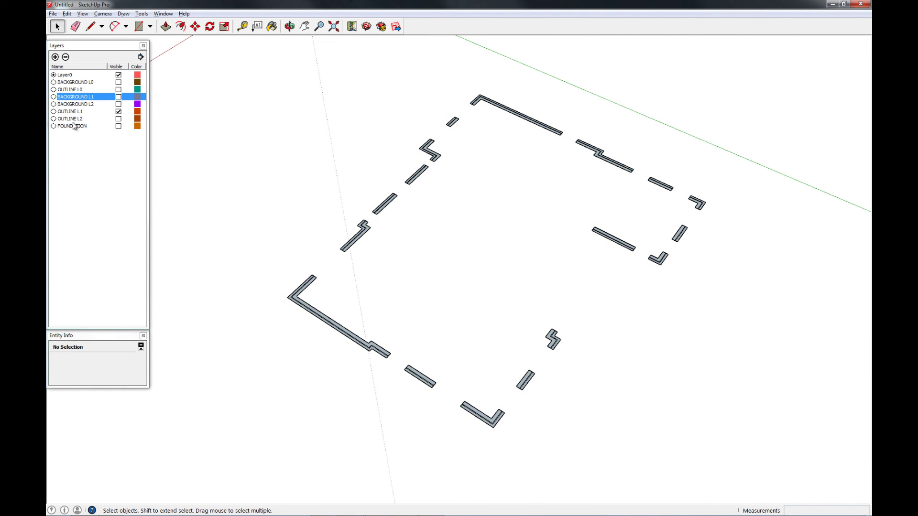
left_click(55, 57)
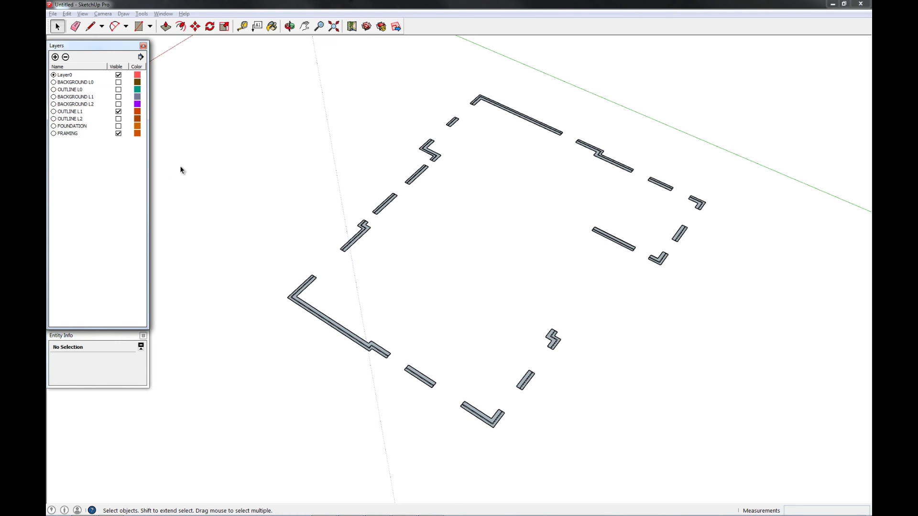
left_click(54, 134)
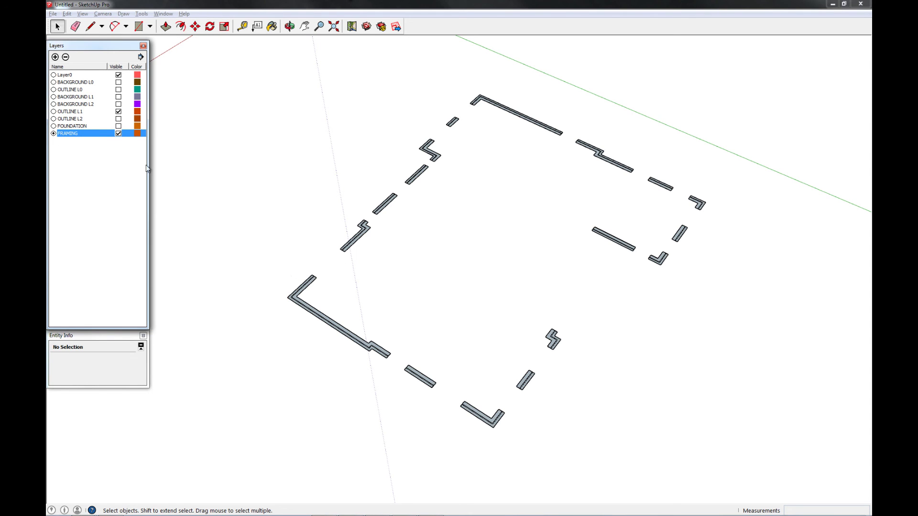
Draw a 1.5" by 5.5" rectangle on the ground inside the wall outline, near the Kitchen corner.
left_click(138, 26)
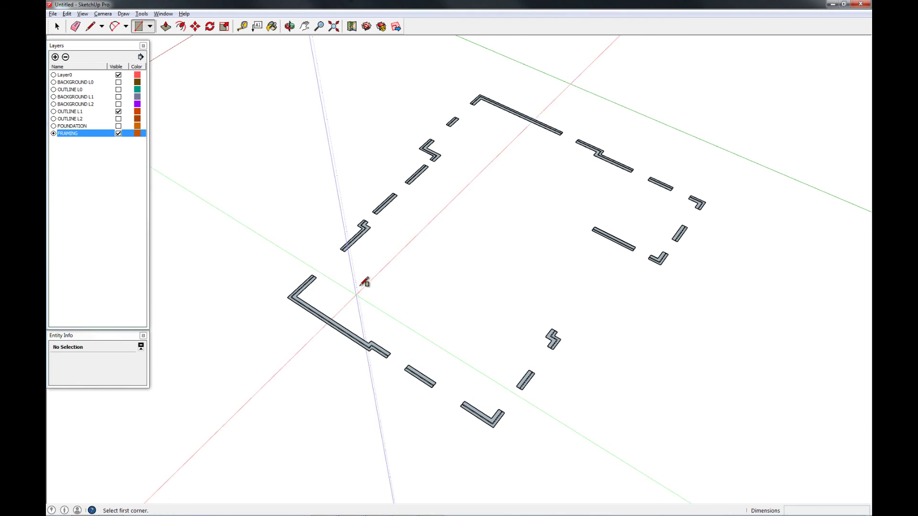
scroll(364, 282, "up", 2)
left_click(382, 287)
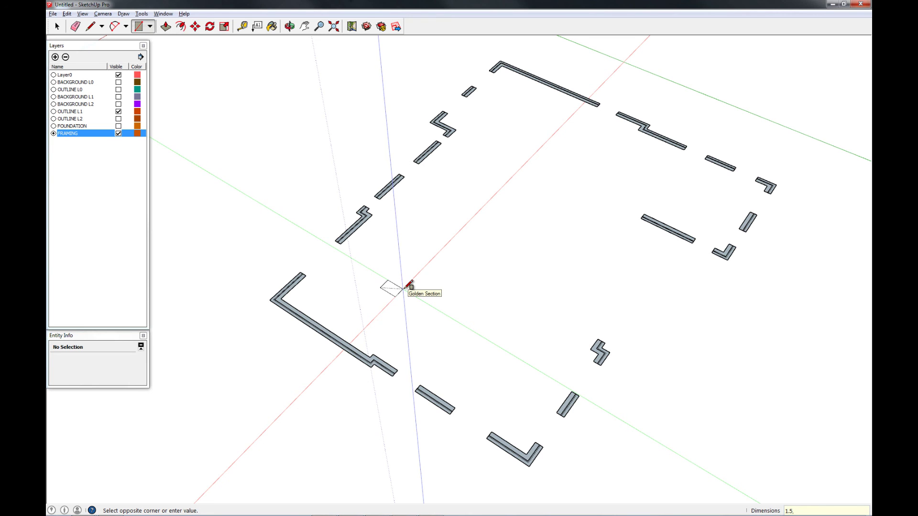
type("1.5,5.5")
key("Return")
Extrude the small rectangle upward 12' with Push/Pull to form a stud.
scroll(410, 282, "down", 3)
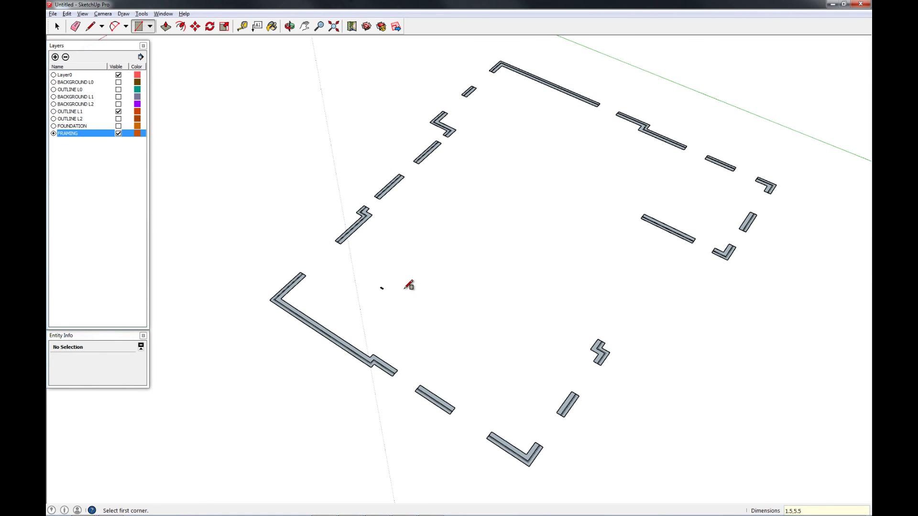
scroll(382, 287, "up", 4)
scroll(383, 281, "up", 5)
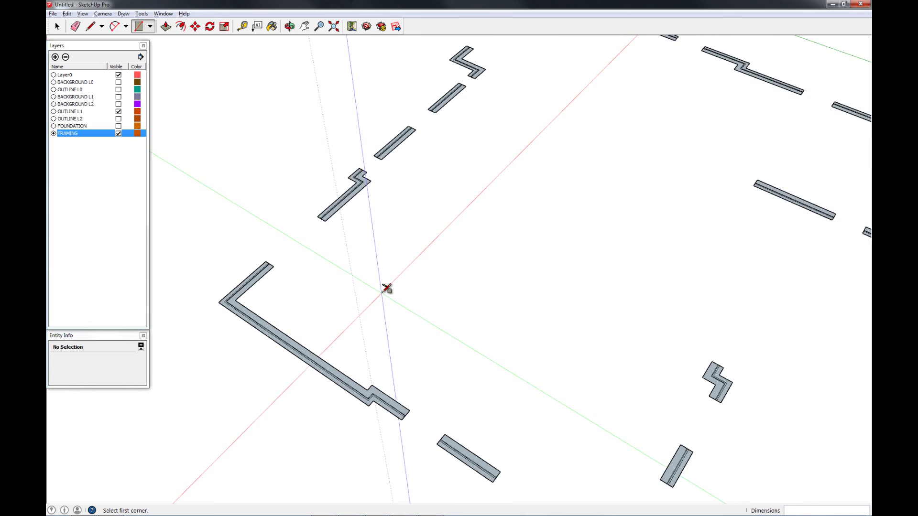
scroll(388, 283, "up", 2)
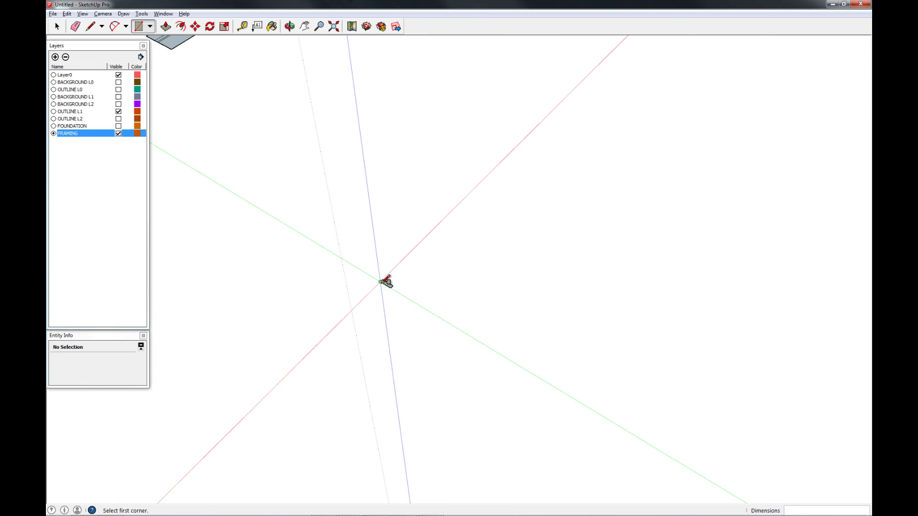
key("space")
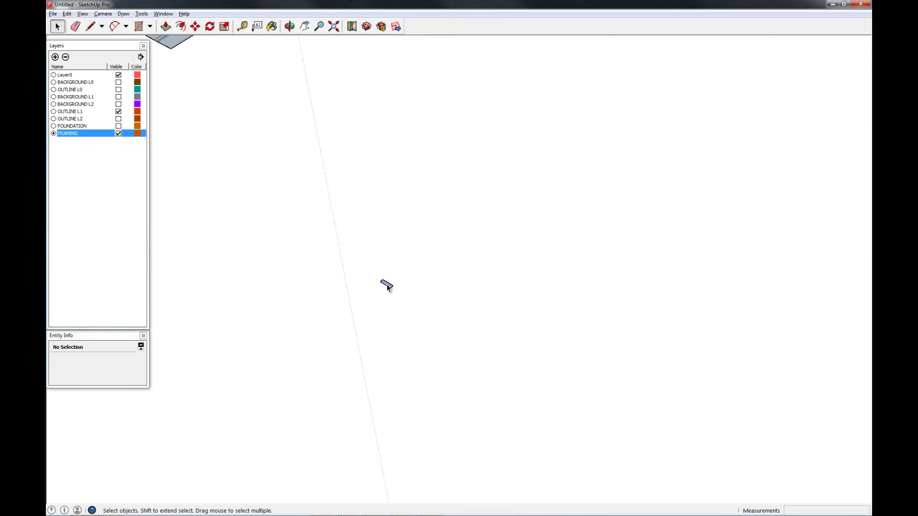
left_click(391, 285)
key("p")
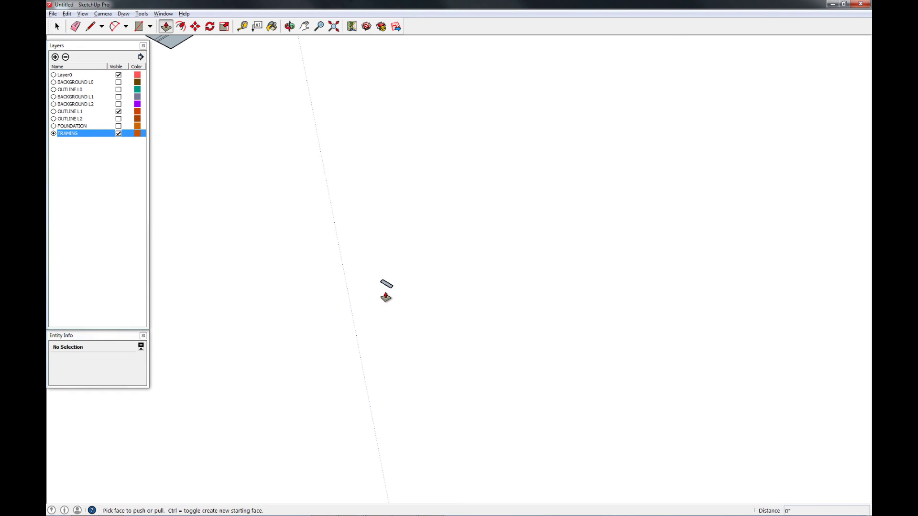
left_click(386, 286)
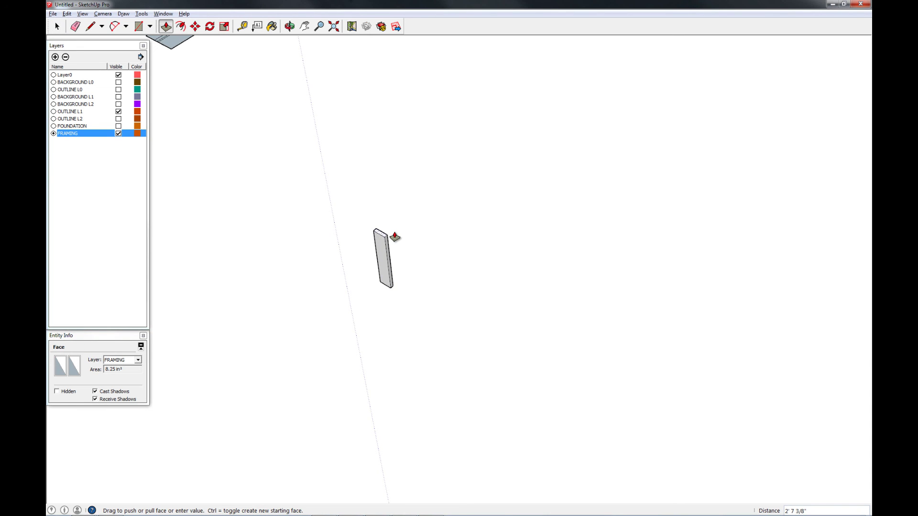
key("Escape")
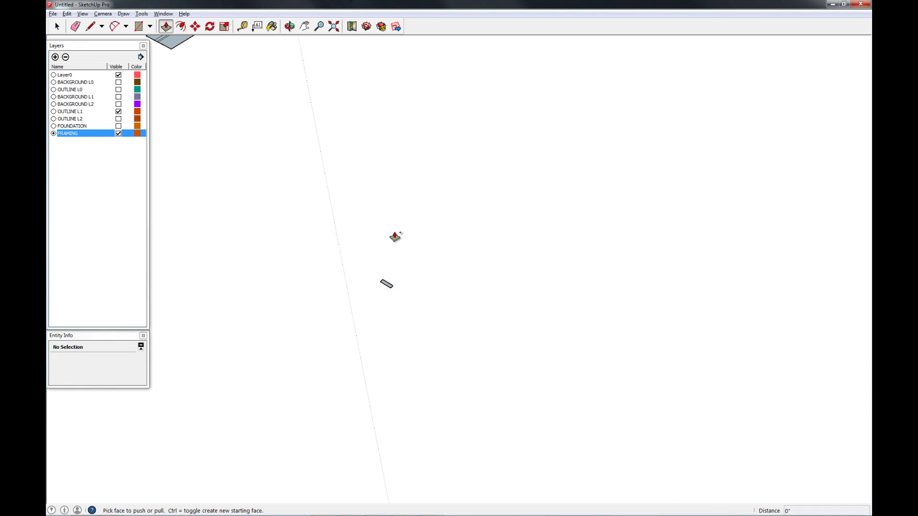
left_click(384, 284)
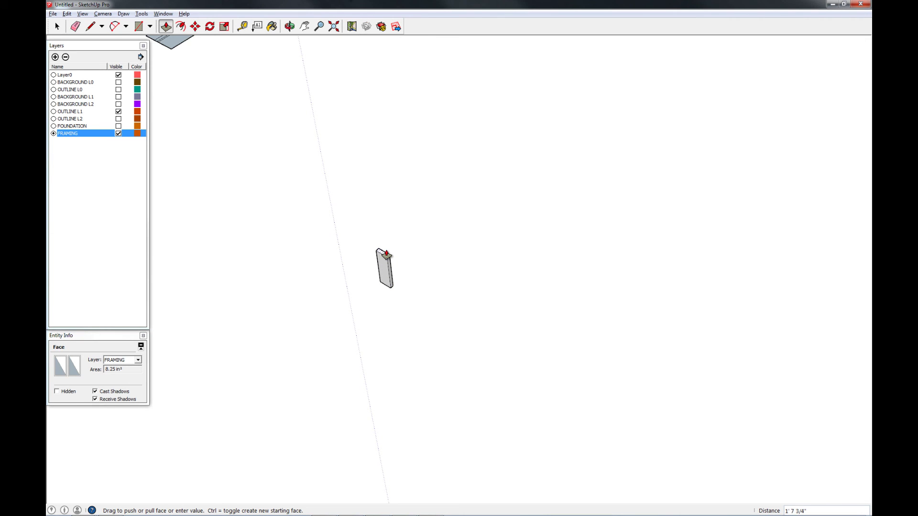
key("Return")
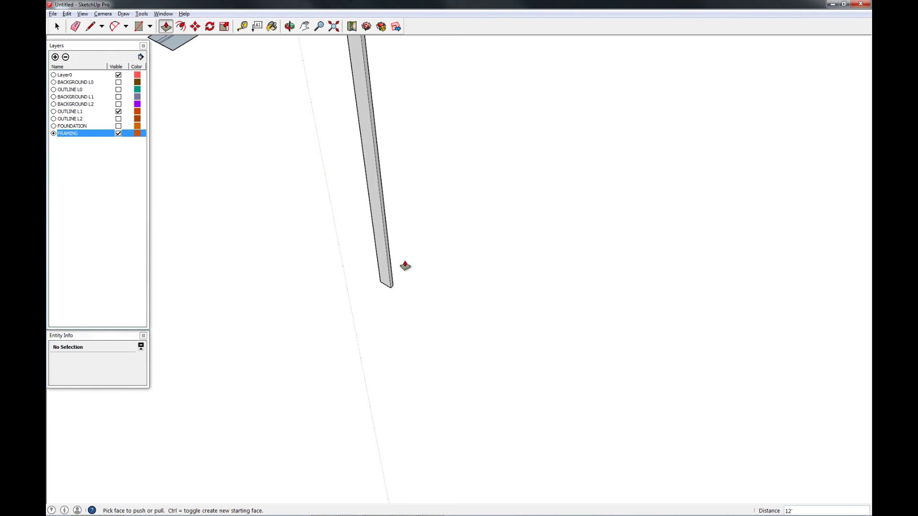
Turn the whole stud into a component named 2X6X12.
scroll(404, 266, "down", 3)
key("space")
scroll(390, 263, "down", 3)
scroll(389, 239, "up", 3)
triple_click(389, 228)
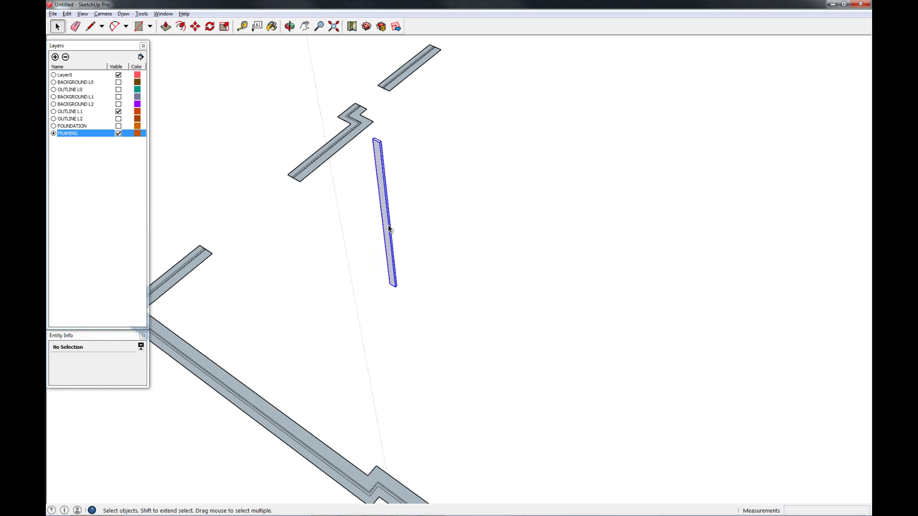
right_click(389, 228)
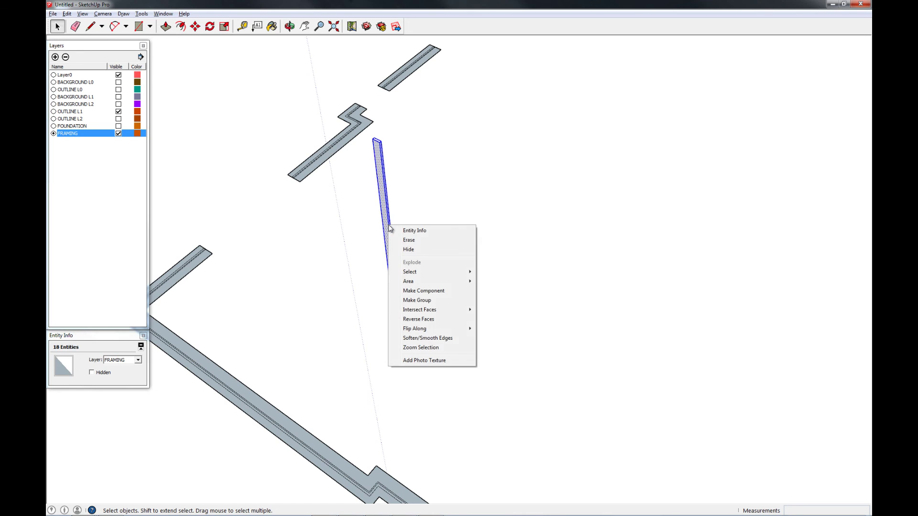
left_click(423, 291)
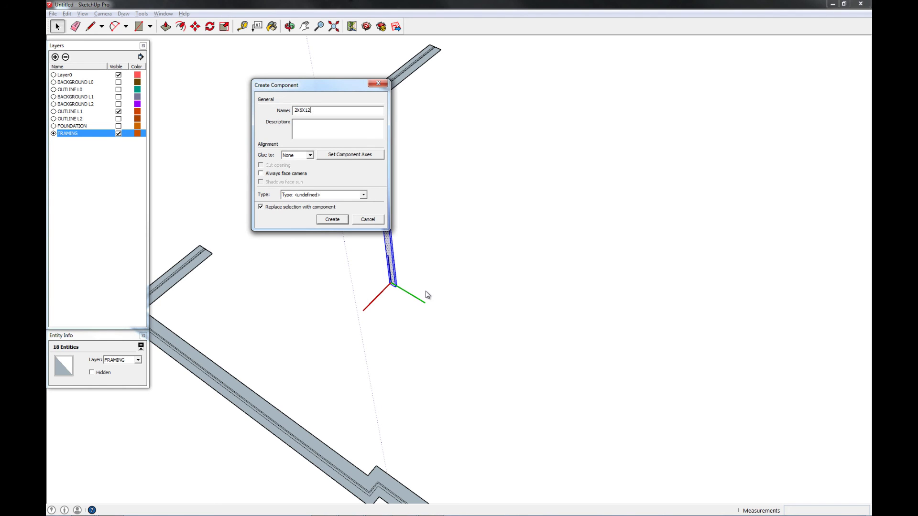
left_click(330, 221)
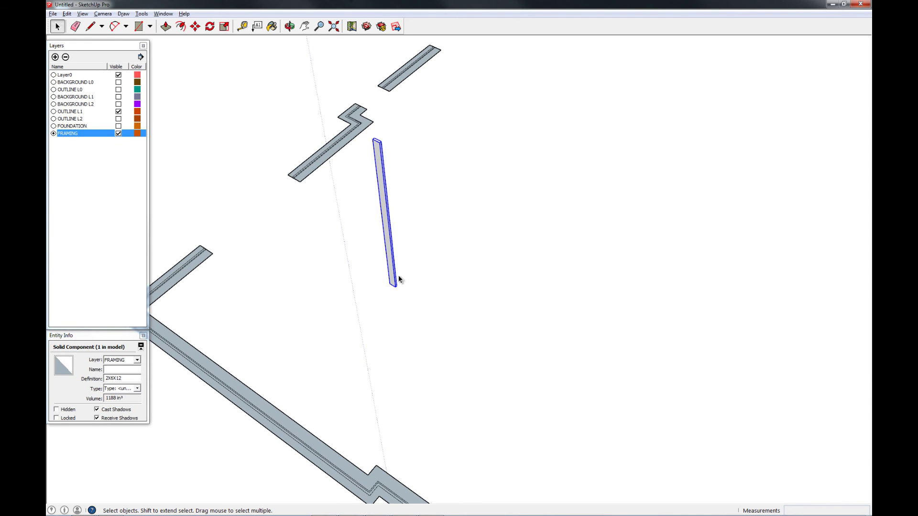
Inspect the 2X6X12 stud against the surrounding wall outline and select the stud.
scroll(391, 284, "up", 2)
scroll(391, 284, "down", 3)
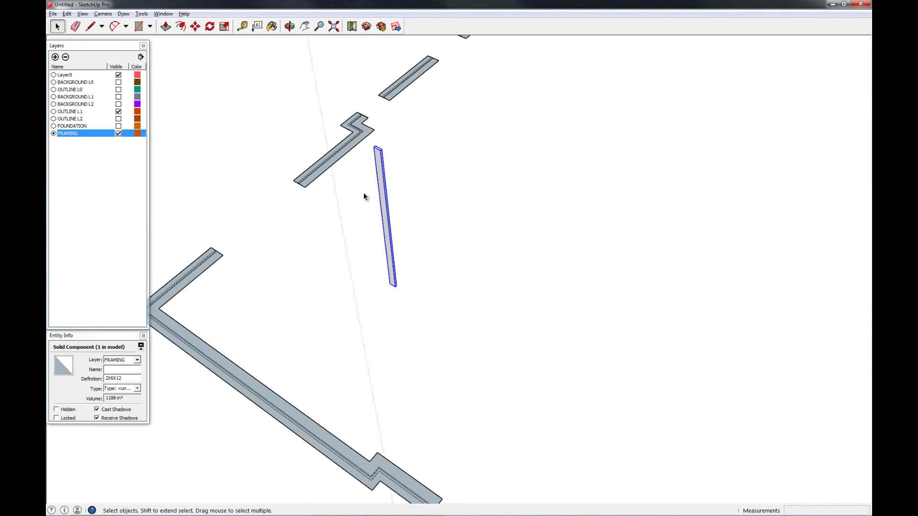
left_click(350, 146)
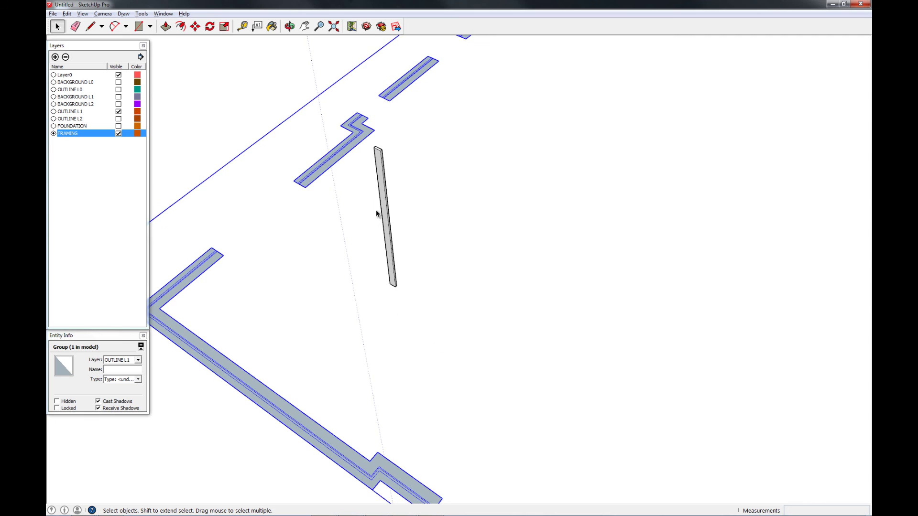
scroll(384, 216, "down", 1)
scroll(385, 217, "down", 5)
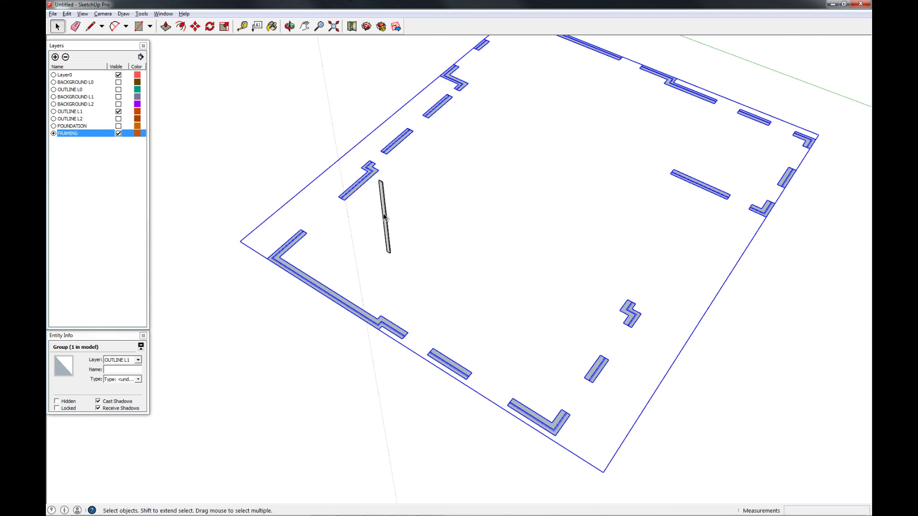
left_click(450, 226)
scroll(387, 219, "up", 4)
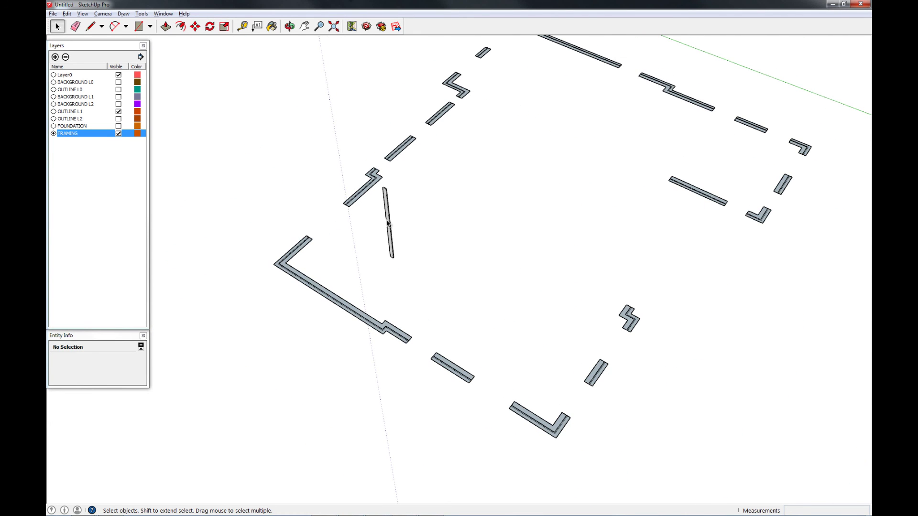
middle_click_drag(375, 257, 410, 266)
scroll(389, 261, "up", 5)
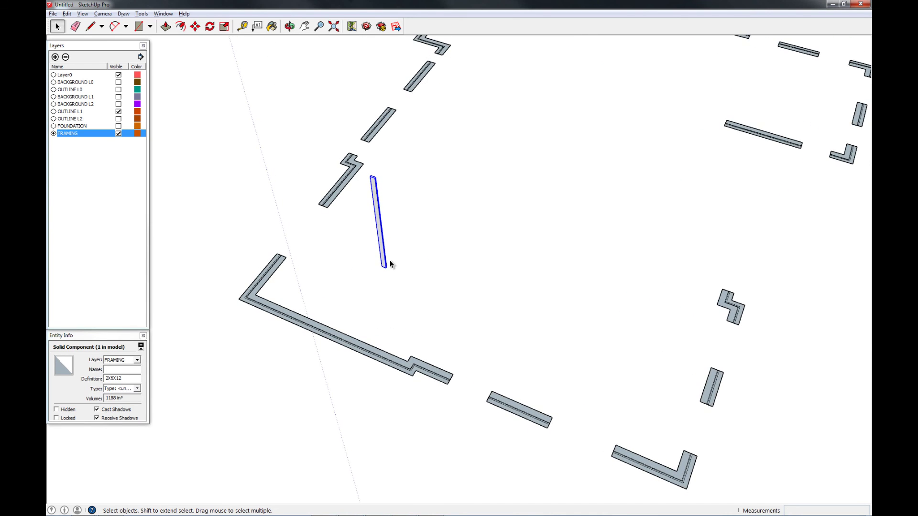
scroll(382, 259, "up", 2)
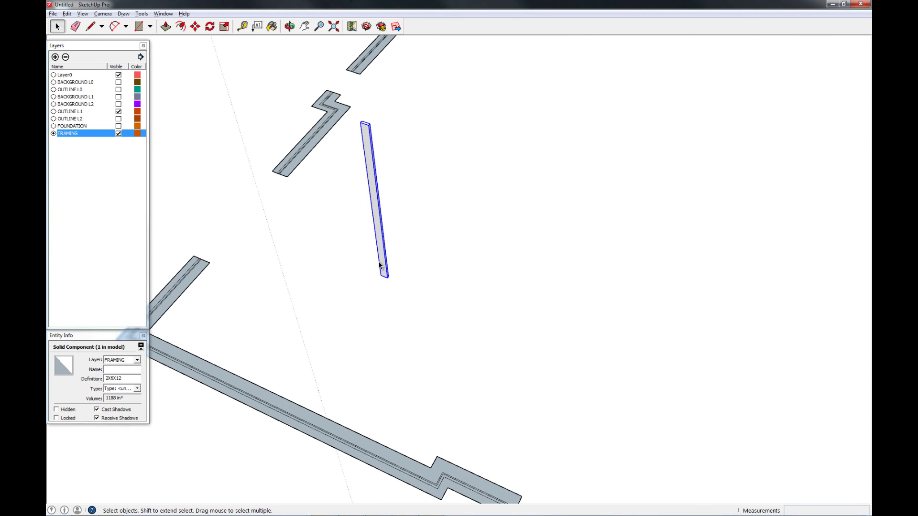
Rotate the upright 2X6X12 stud 90° about its bottom corner so it lies flat along the red axis.
middle_click_drag(379, 265, 300, 279)
key("r")
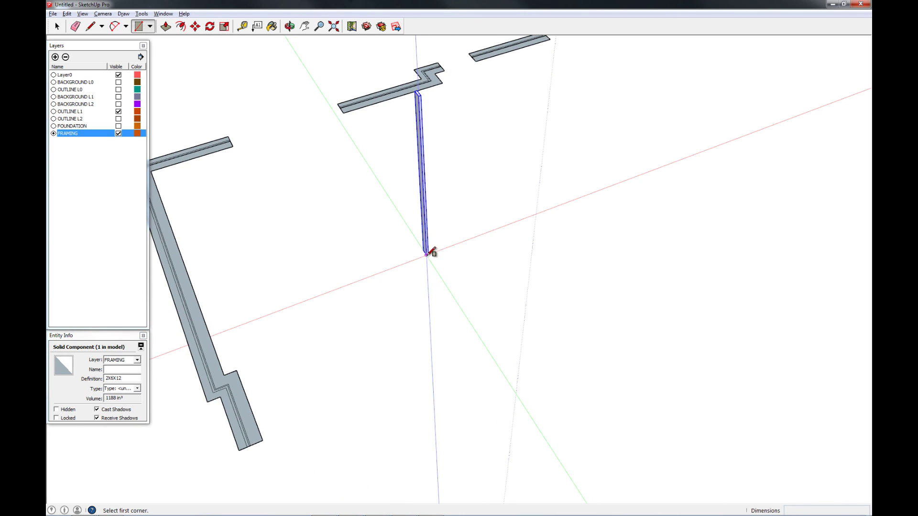
left_click(210, 26)
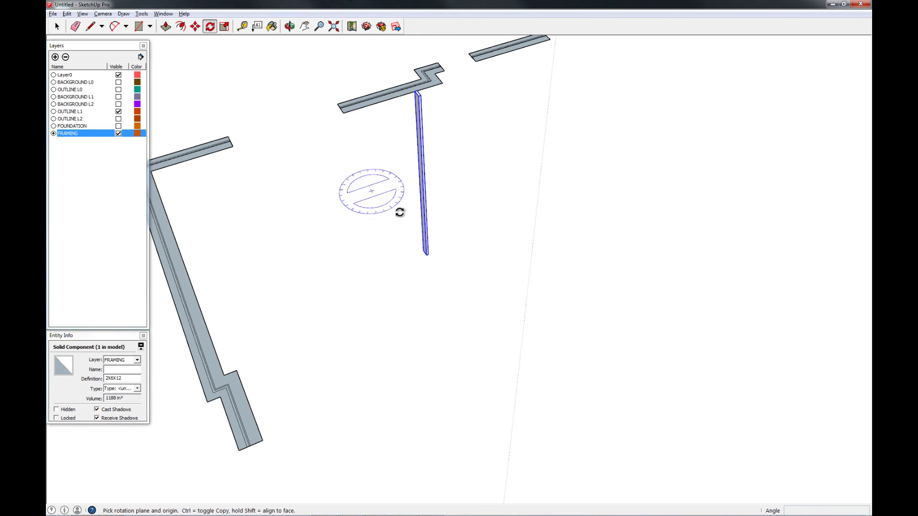
scroll(427, 251, "up", 4)
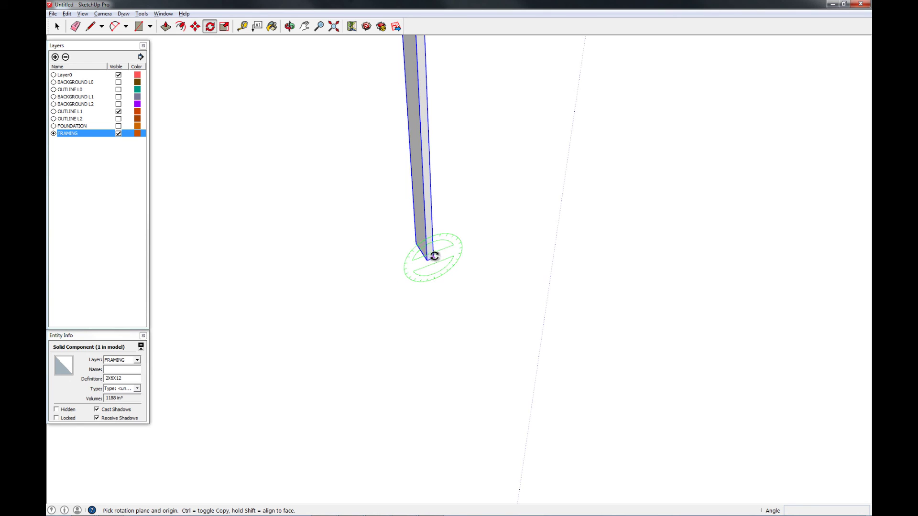
left_click(433, 257)
left_click(432, 219)
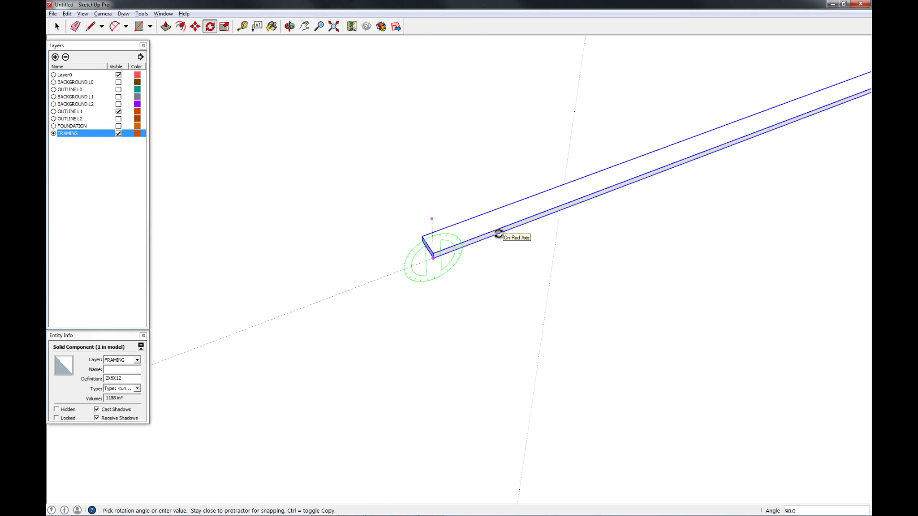
left_click(498, 233)
key("space")
Move the flat 2X6X12 board by its end corner onto the innermost offset-line corner of the wall outline at the Kitchen corner.
key("m")
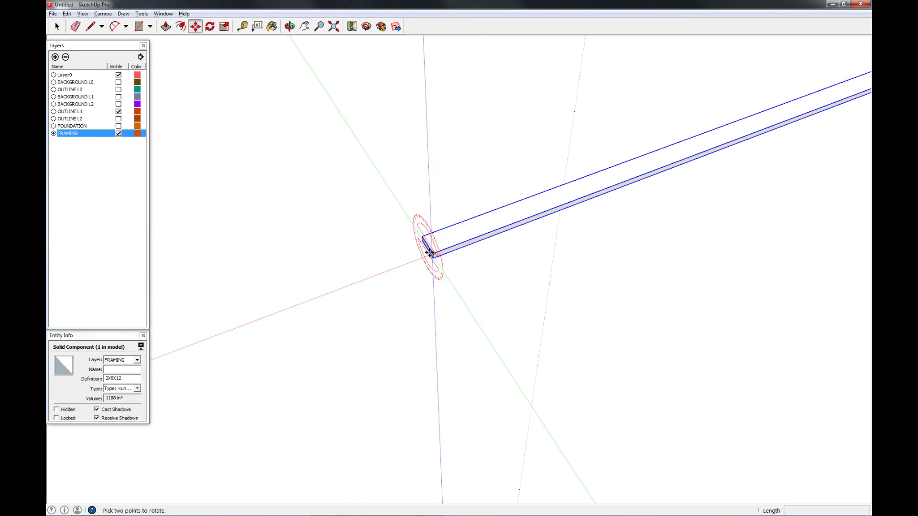
left_click(420, 241)
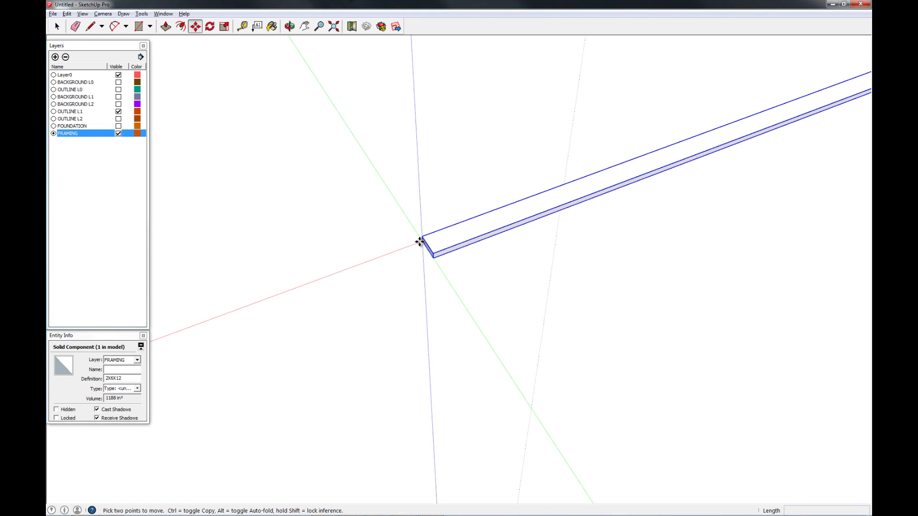
scroll(506, 256, "down", 6)
scroll(234, 183, "up", 7)
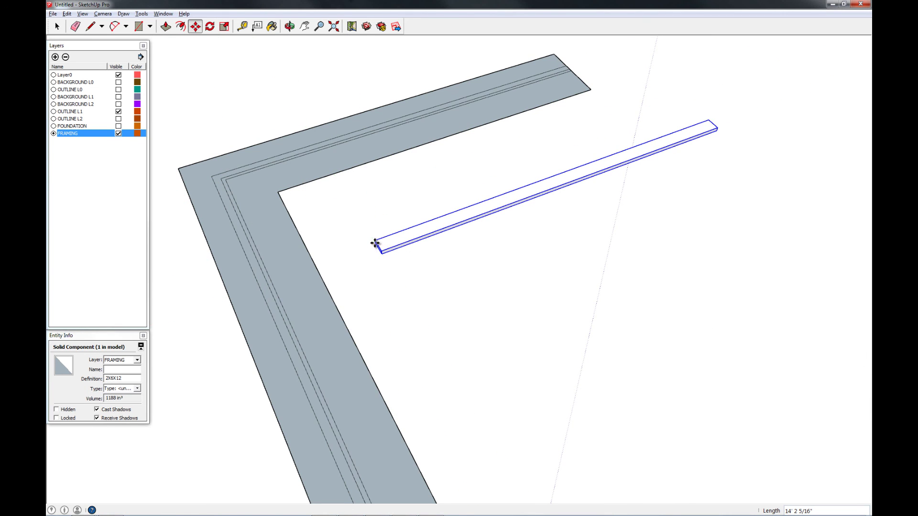
left_click(375, 246)
scroll(370, 246, "up", 5)
left_click(369, 245)
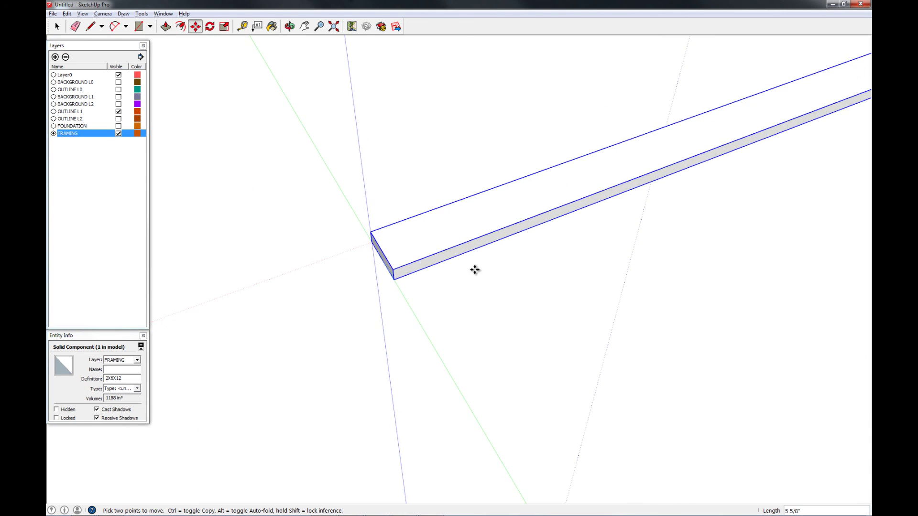
scroll(482, 266, "down", 8)
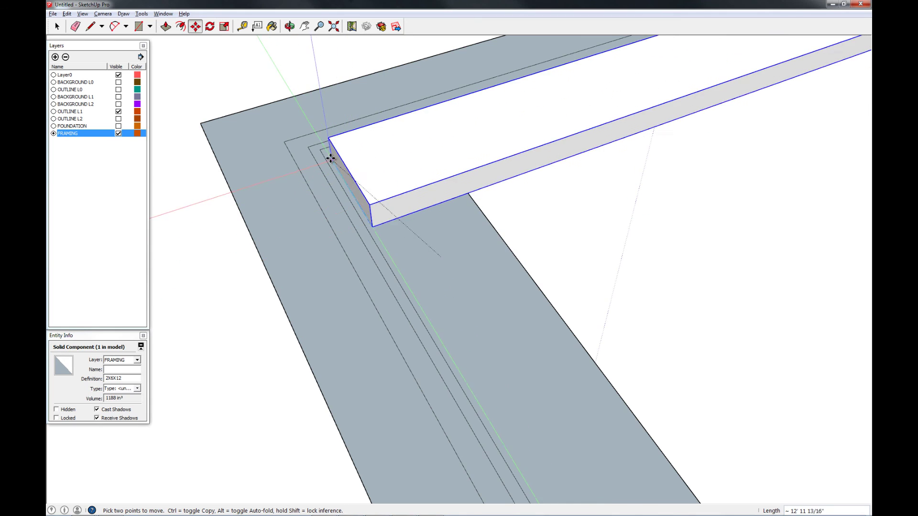
left_click(321, 149)
scroll(367, 250, "down", 3)
scroll(376, 259, "down", 4)
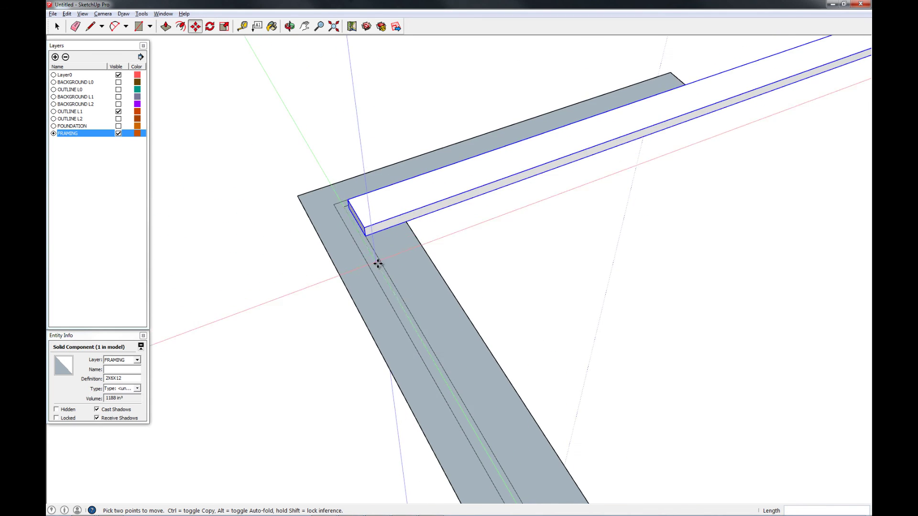
Make the BACKGROUND L1 layer visible to compare the placed board with the ground-floor plan.
scroll(526, 171, "down", 1)
scroll(523, 174, "down", 2)
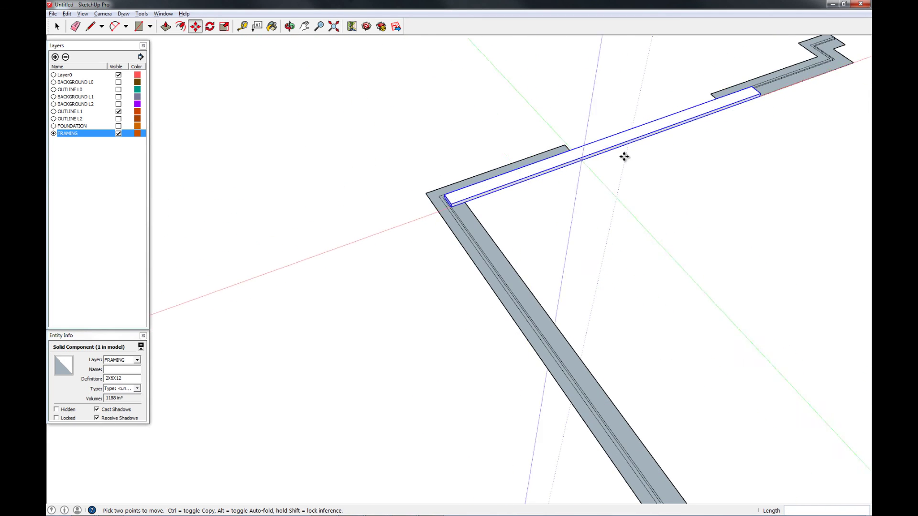
middle_click_drag(625, 156, 229, 192)
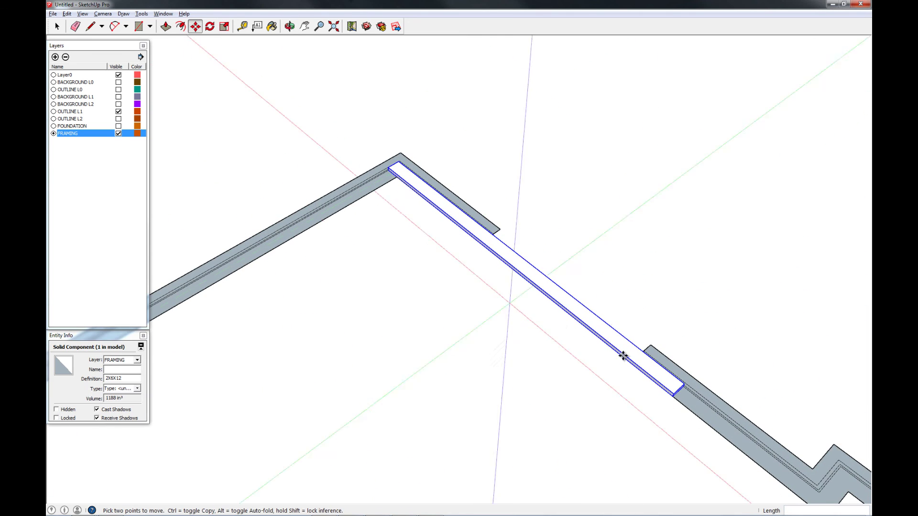
middle_click_drag(657, 363, 485, 254, "shift")
scroll(539, 291, "down", 5)
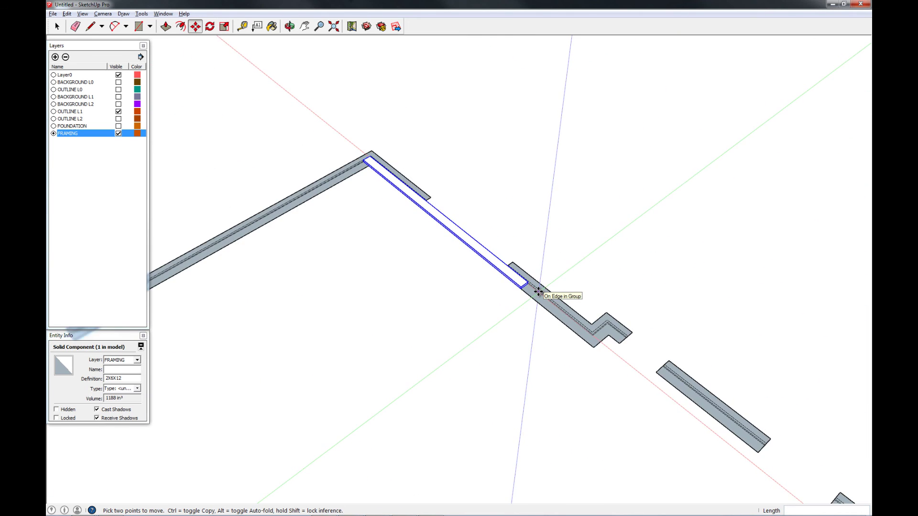
middle_click_drag(537, 293, 511, 301)
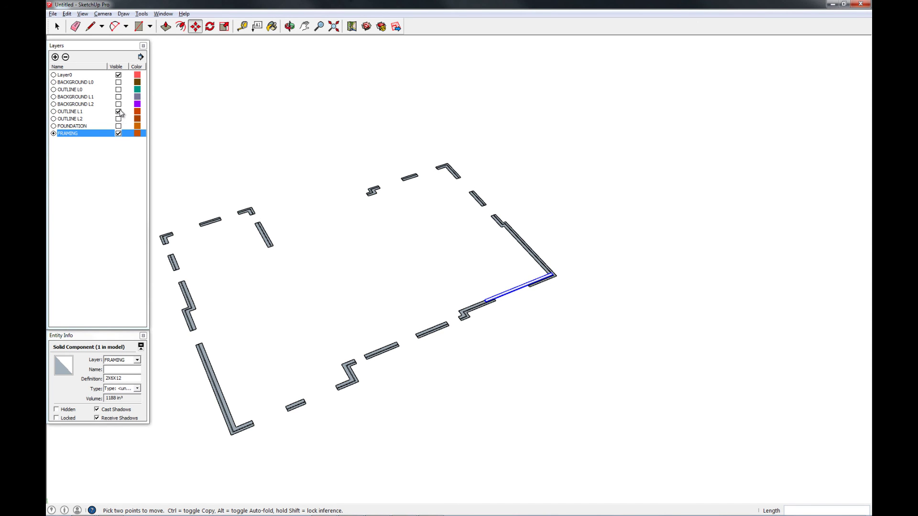
left_click(119, 97)
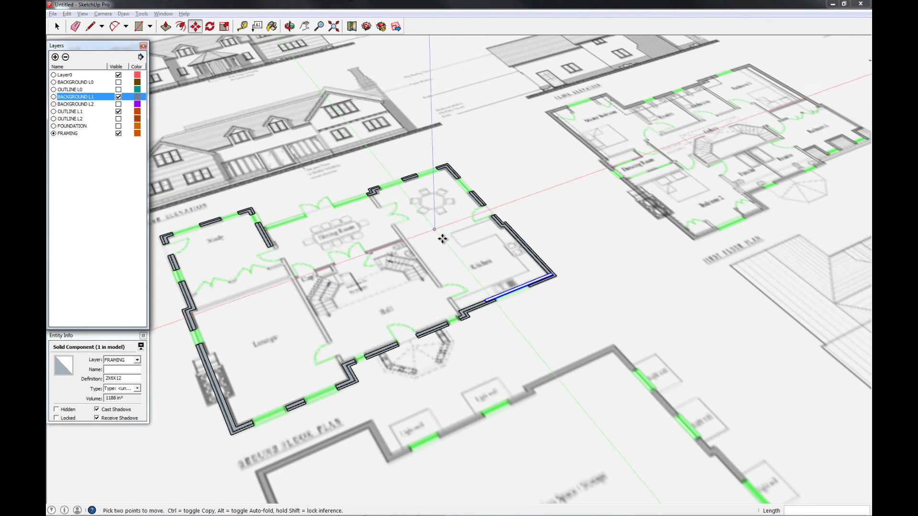
Scale the board lengthwise by about 1.33 so it spans the Kitchen window opening and reaches the jog in the wall.
scroll(507, 303, "up", 5)
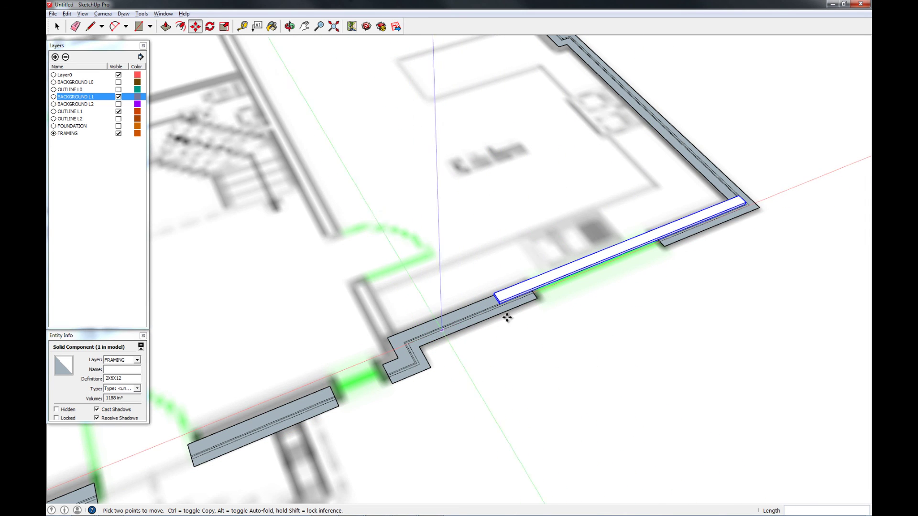
middle_click_drag(606, 262, 618, 308)
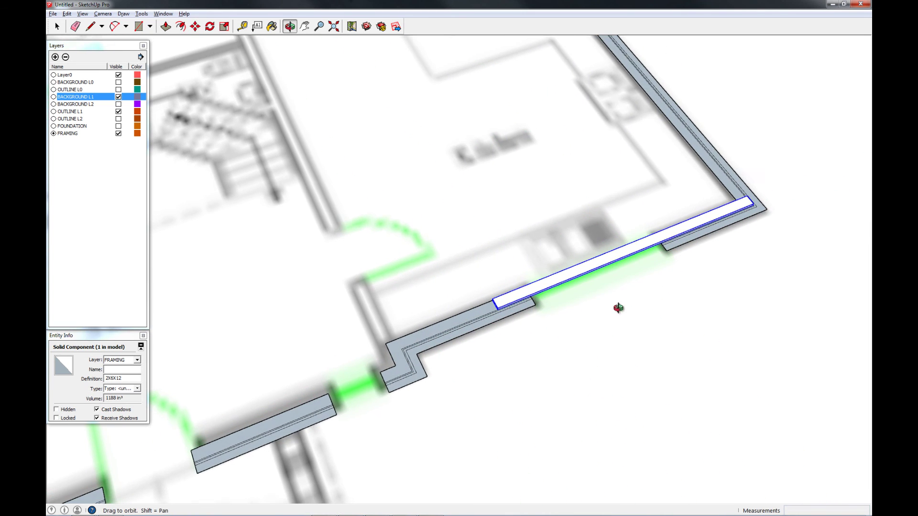
scroll(526, 291, "up", 3)
scroll(524, 293, "down", 1)
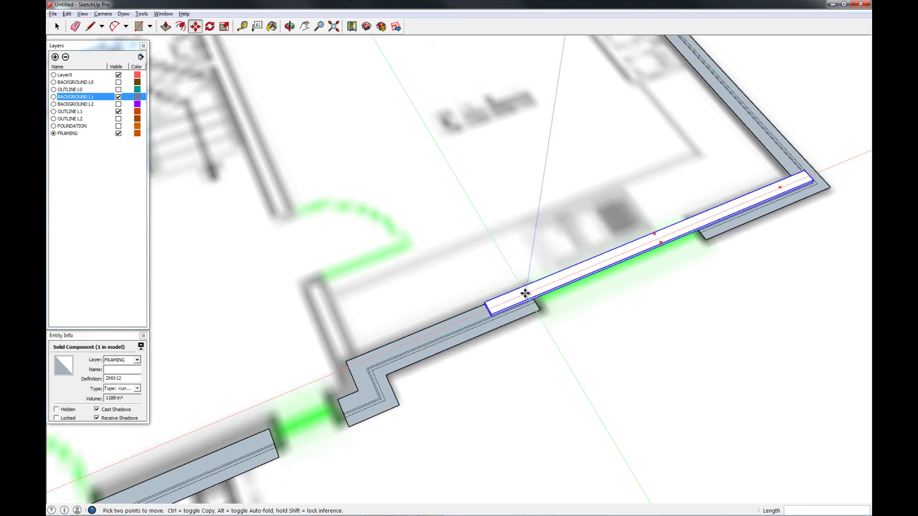
scroll(525, 293, "down", 3)
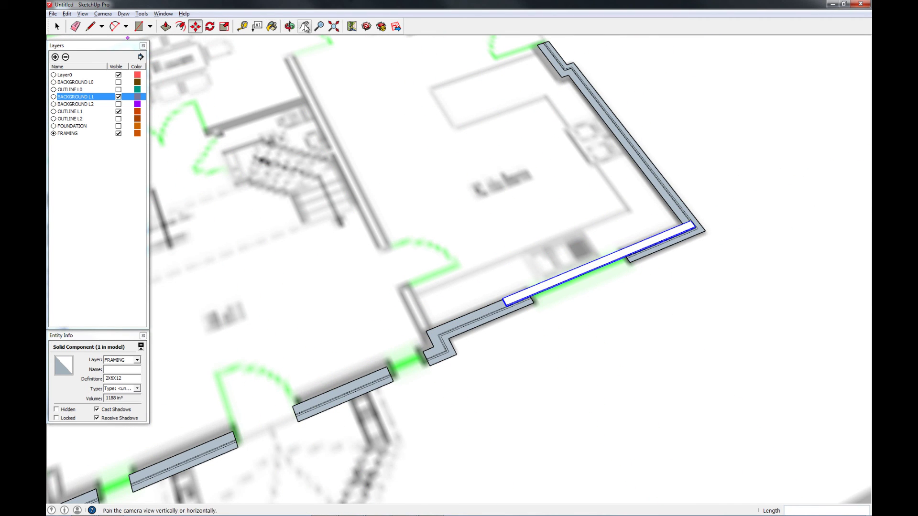
scroll(500, 298, "up", 5)
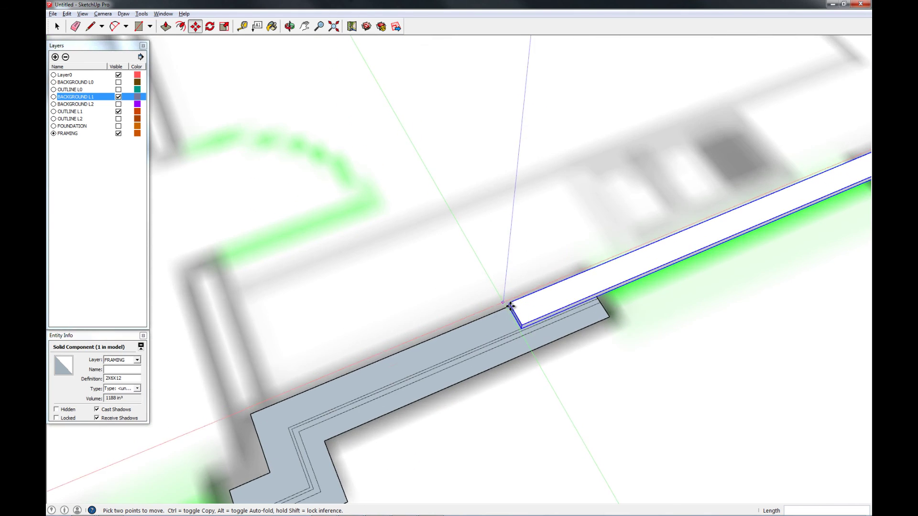
middle_click_drag(520, 283, 562, 164)
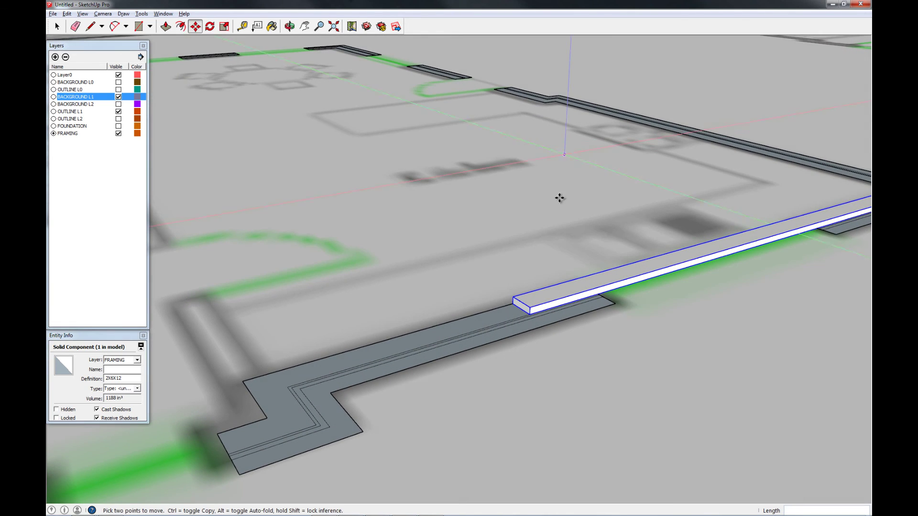
key("space")
key("s")
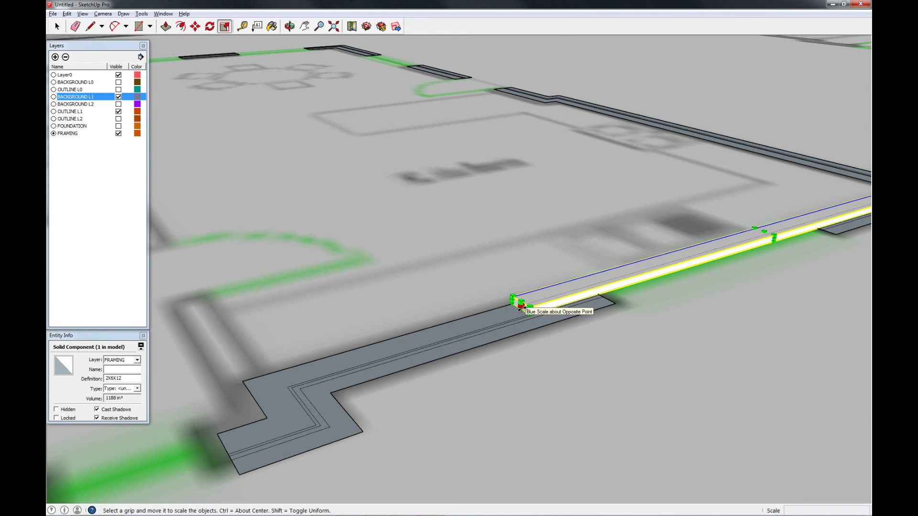
left_click_drag(519, 302, 284, 388)
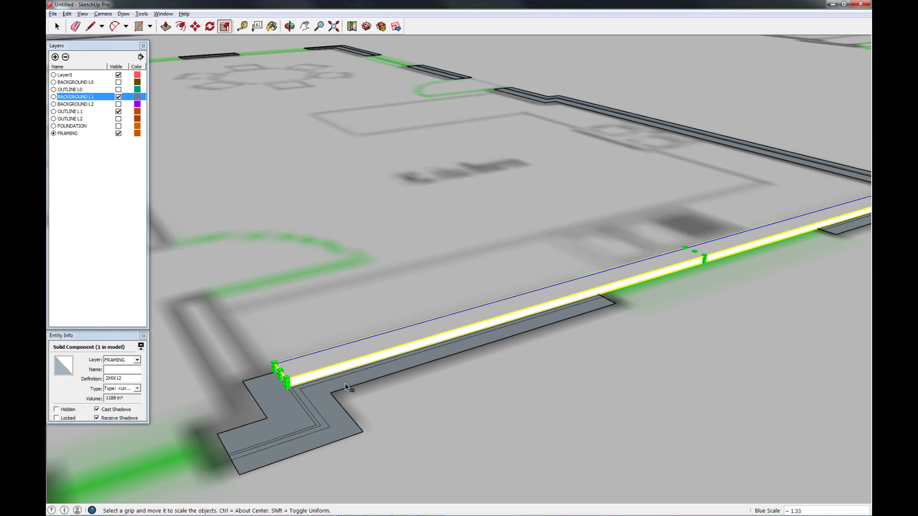
scroll(341, 384, "down", 6)
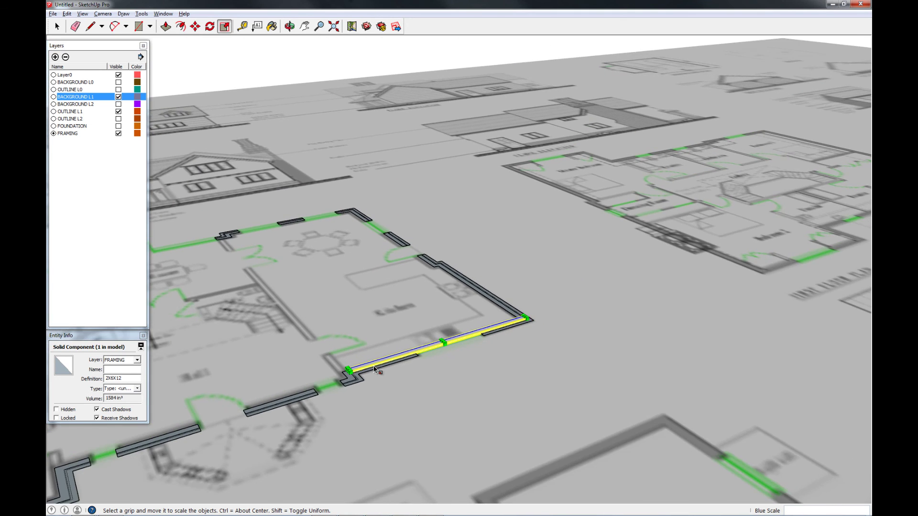
scroll(406, 360, "up", 2)
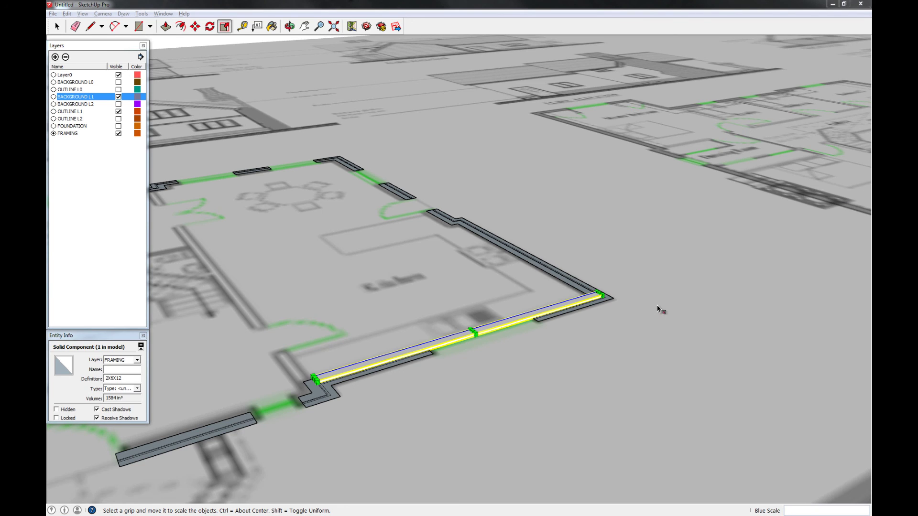
key("space")
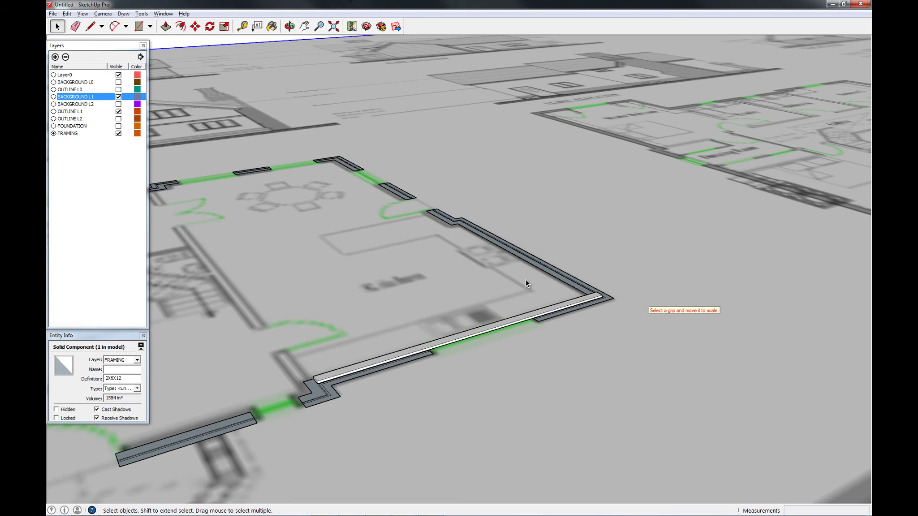
Make a rotated copy of the board about its end at the Kitchen corner, laid along the adjoining wall.
left_click(526, 283)
middle_click_drag(526, 283, 335, 220)
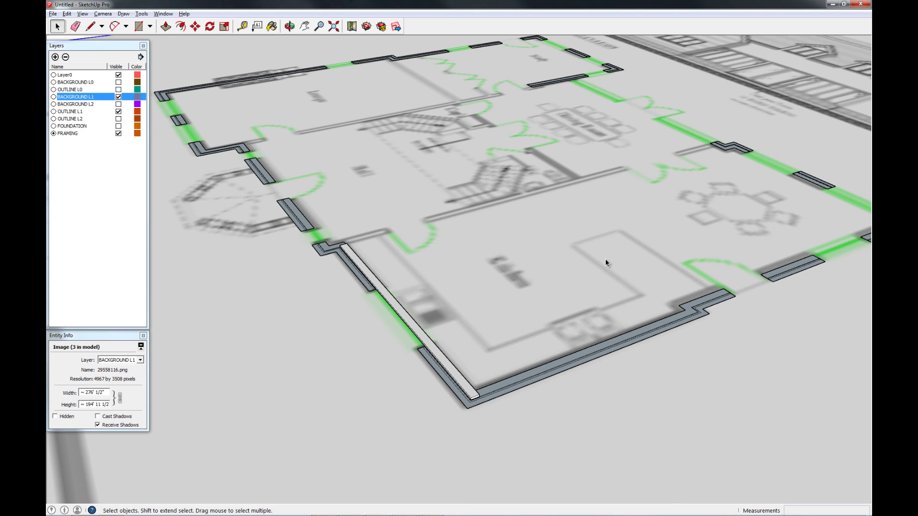
left_click(474, 395)
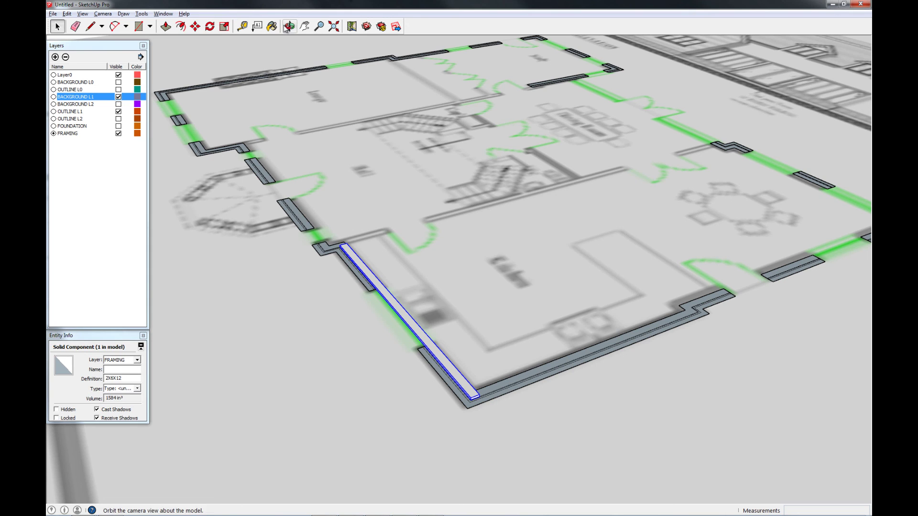
left_click(210, 28)
scroll(475, 383, "up", 5)
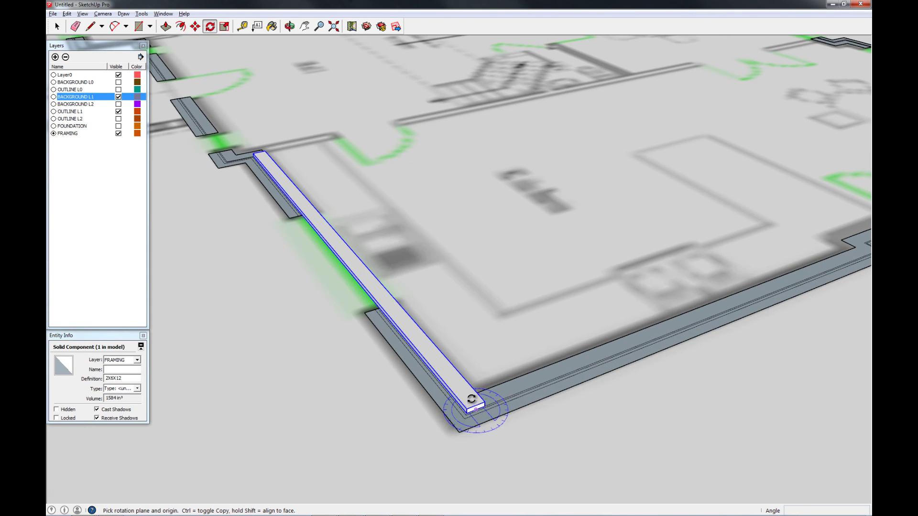
left_click(484, 401)
left_click(459, 368)
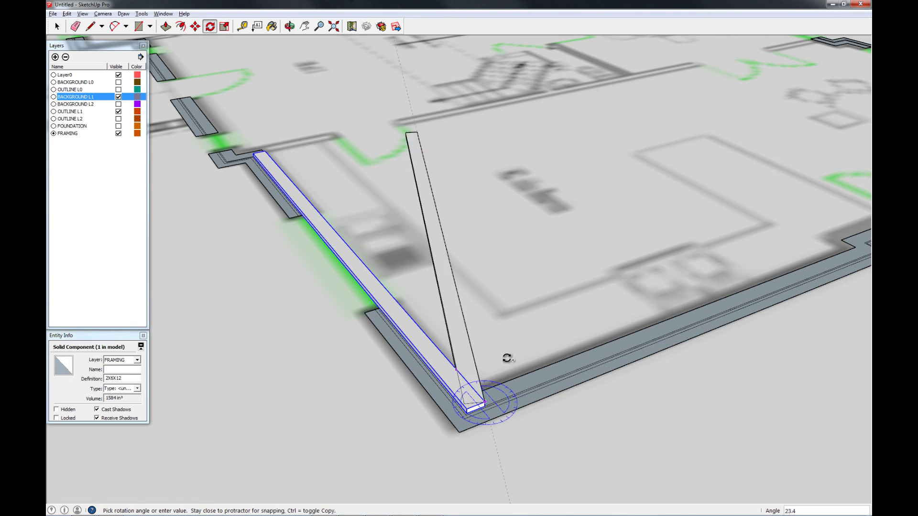
left_click(586, 361)
key("space")
scroll(663, 334, "down", 3)
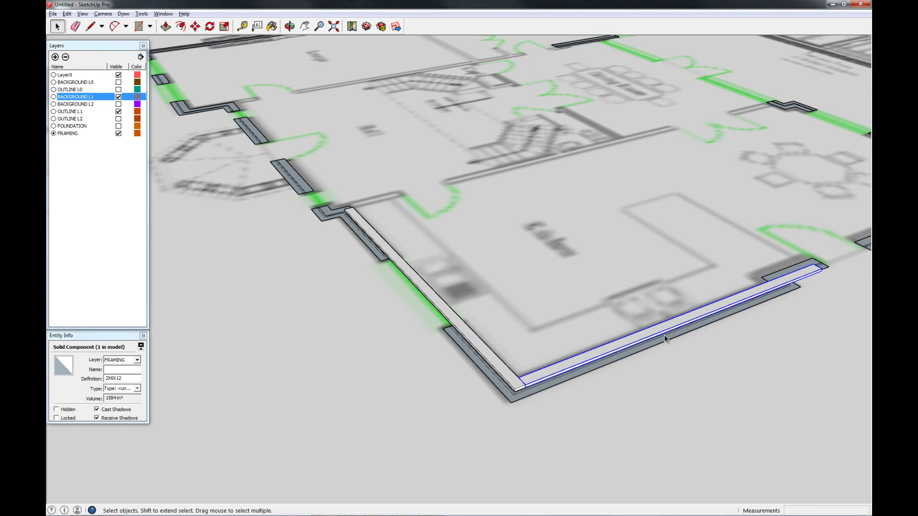
Scale the rotated board lengthwise by about 0.86 so its free end meets the offset line at the wall jog before the door.
middle_click_drag(664, 335, 248, 306)
scroll(482, 419, "up", 2)
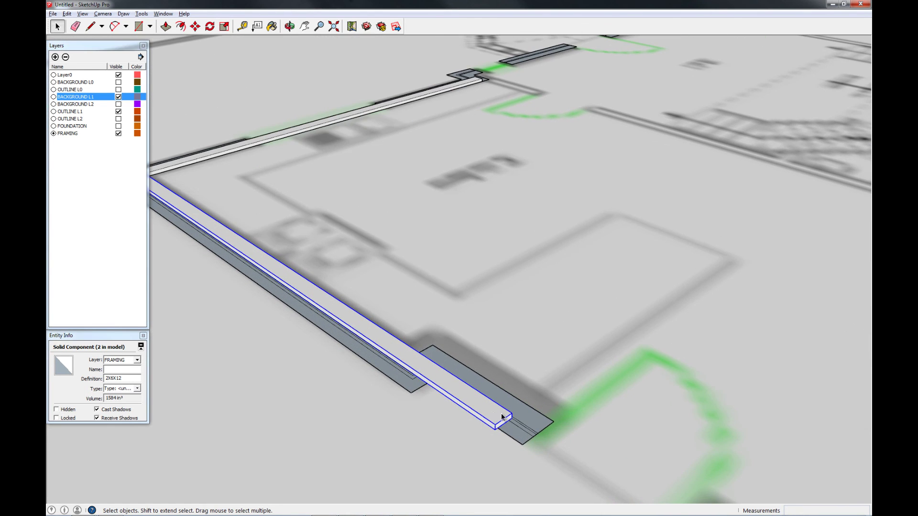
key("s")
scroll(502, 422, "up", 2)
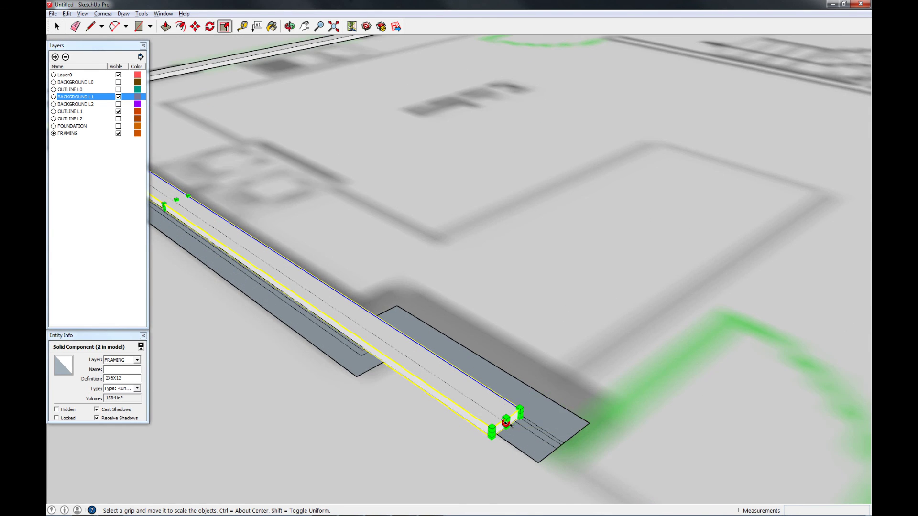
left_click(506, 424)
left_click(368, 352)
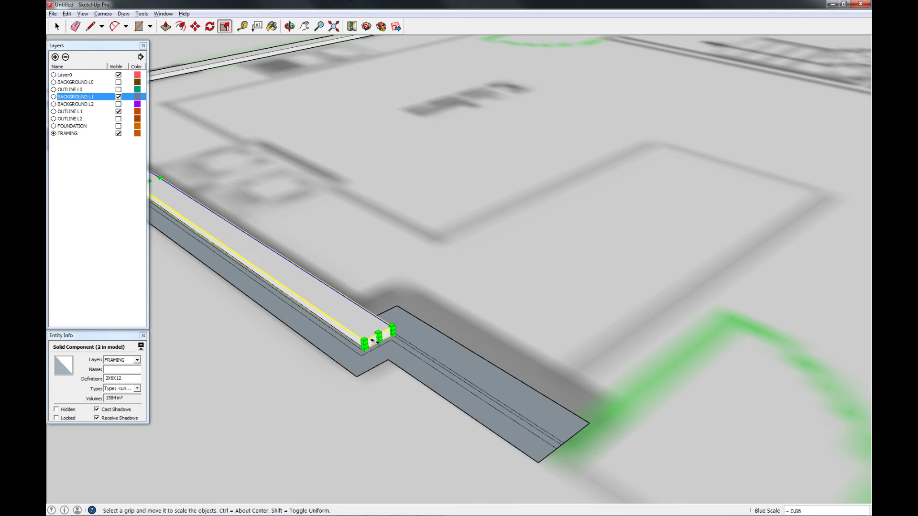
scroll(371, 354, "up", 2)
left_click(389, 328)
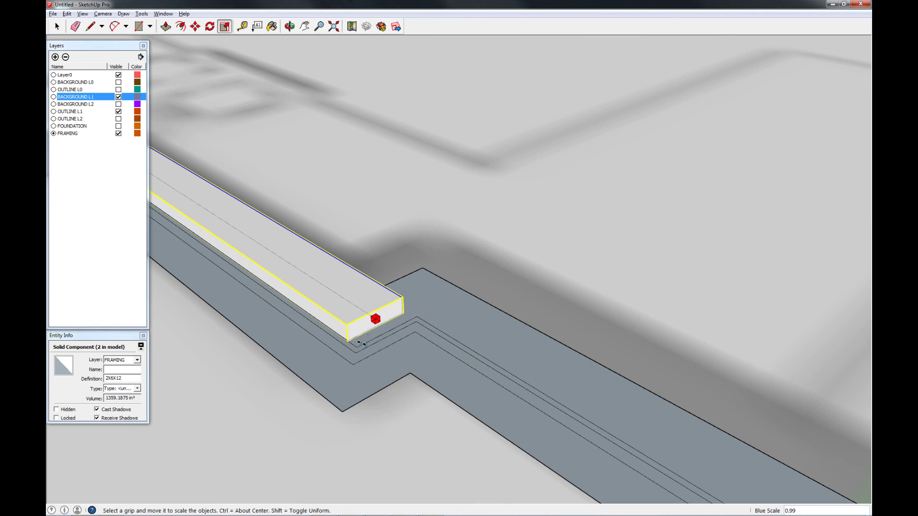
key("space")
scroll(449, 335, "down", 3)
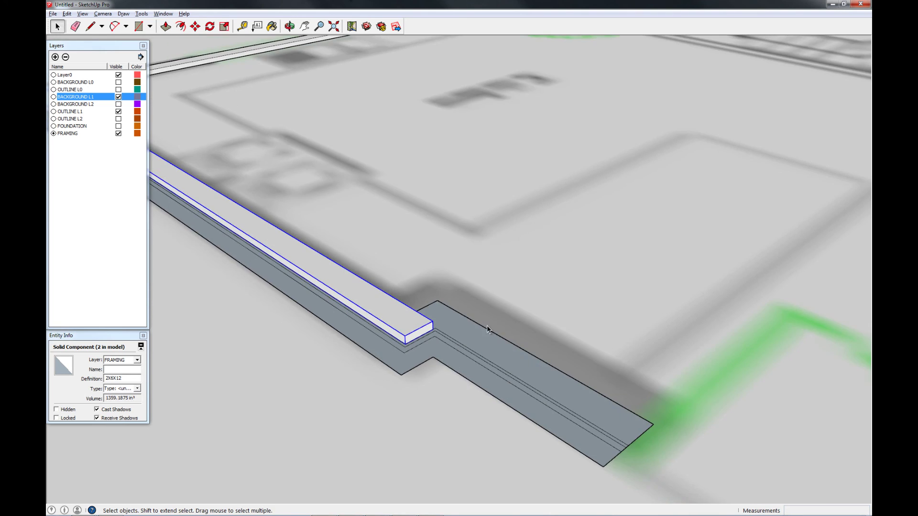
Shorten the same board by its end so it stops about where the inner wall edge begins at the jog.
middle_click_drag(549, 315, 390, 377)
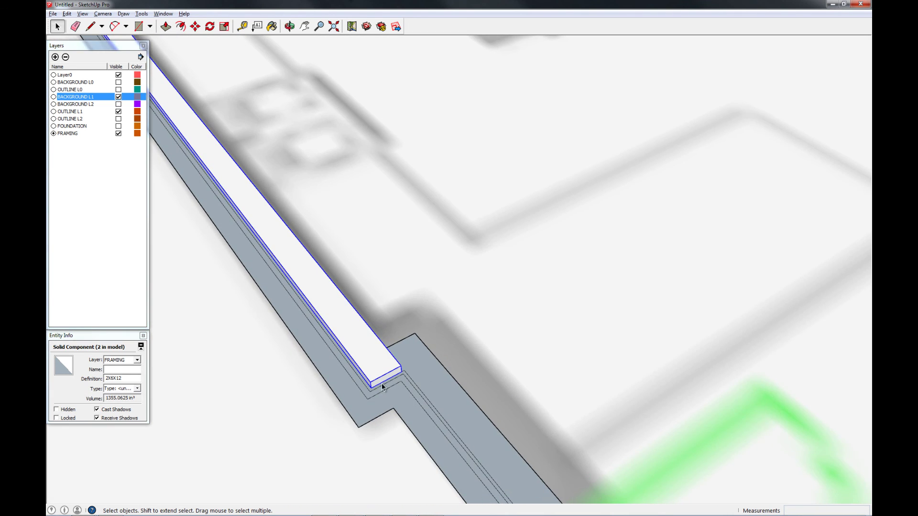
scroll(383, 370, "up", 3)
key("s")
left_click_drag(396, 376, 401, 320)
key("space")
scroll(408, 327, "down", 2)
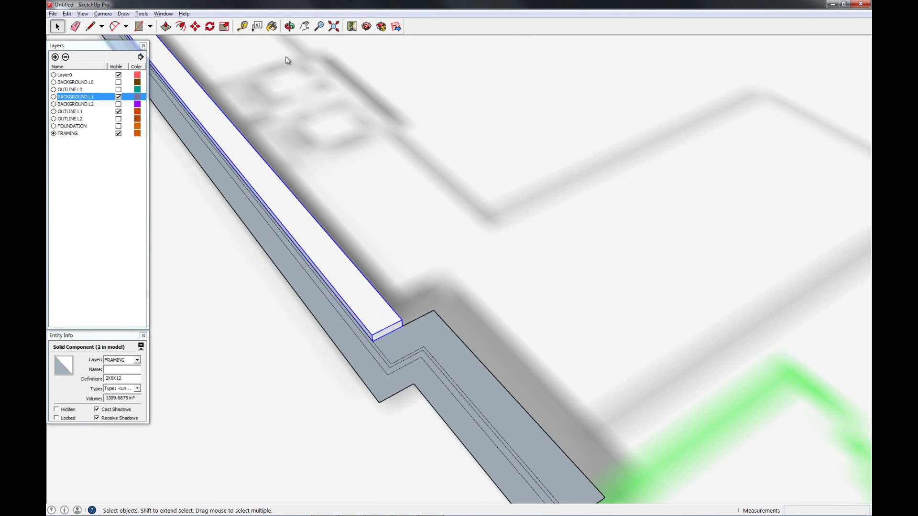
Make a copy of the shortened board rotated 90 degrees about its outer end corner, running across the jog into the Kitchen.
left_click(210, 26)
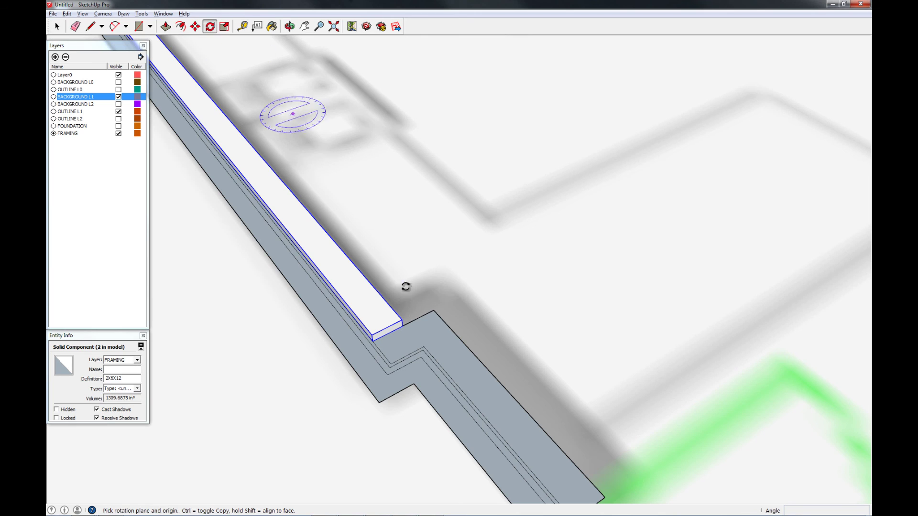
left_click(371, 332)
left_click(354, 308)
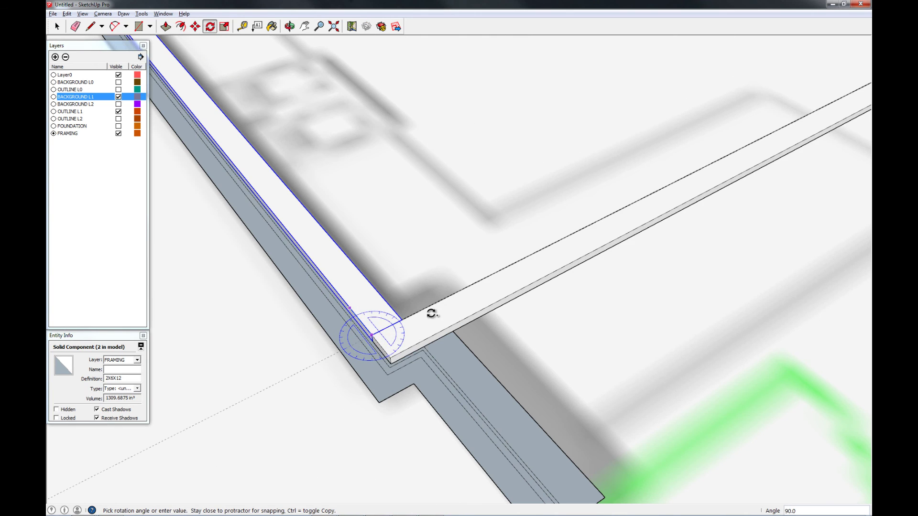
left_click(431, 314)
key("space")
Scale the rotated copy lengthwise down to a short board that only crosses the wall thickness at the jog.
scroll(430, 317, "down", 6)
middle_click_drag(707, 263, 523, 365)
scroll(523, 365, "up", 6)
key("s")
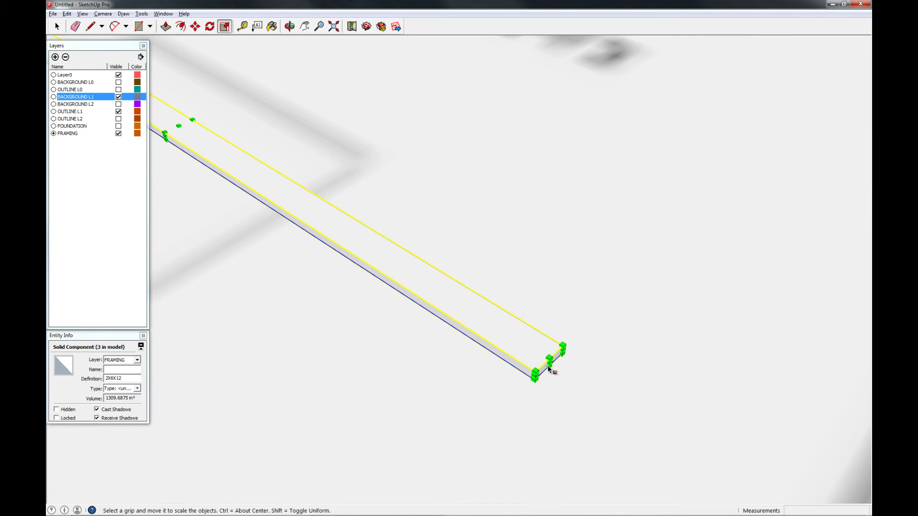
left_click(548, 364)
scroll(549, 364, "down", 5)
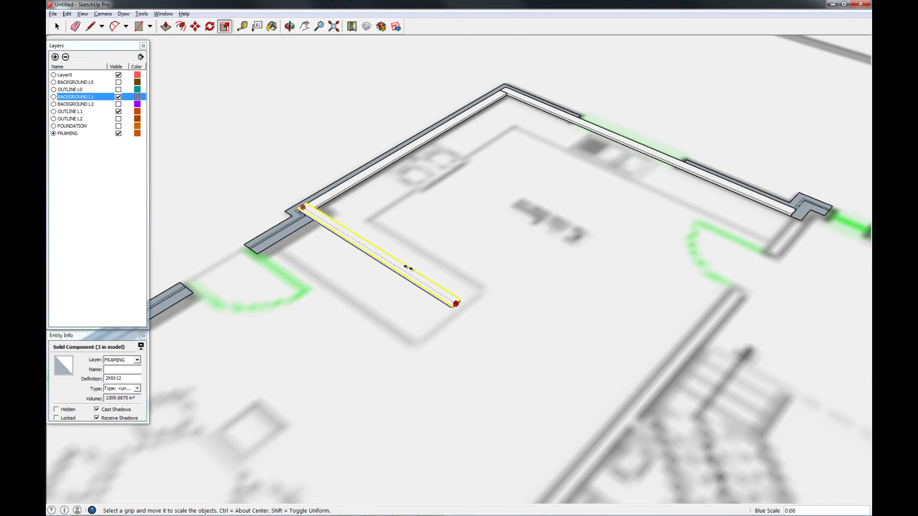
scroll(297, 219, "up", 1)
scroll(275, 217, "up", 1)
left_click(319, 230)
key("space")
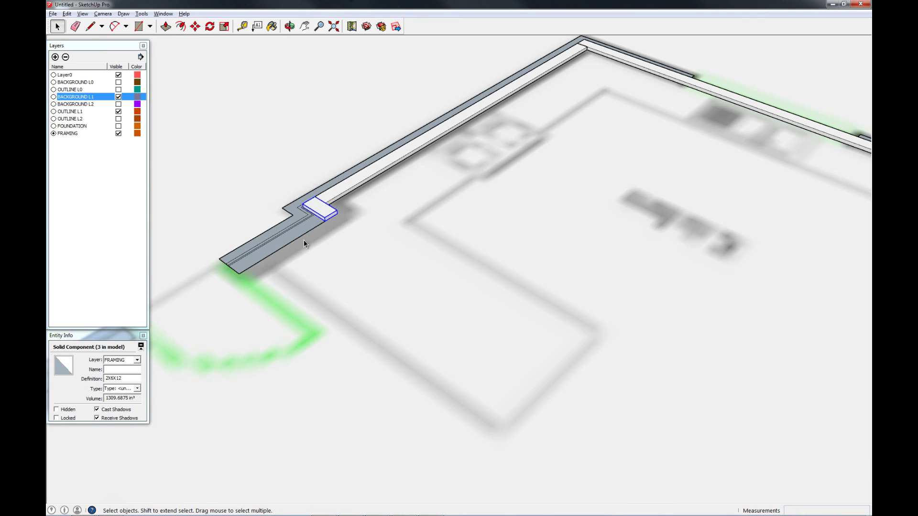
Make a rotated copy of the short jog board about its inner corner, laid along the wall segment toward the door.
scroll(334, 244, "up", 5)
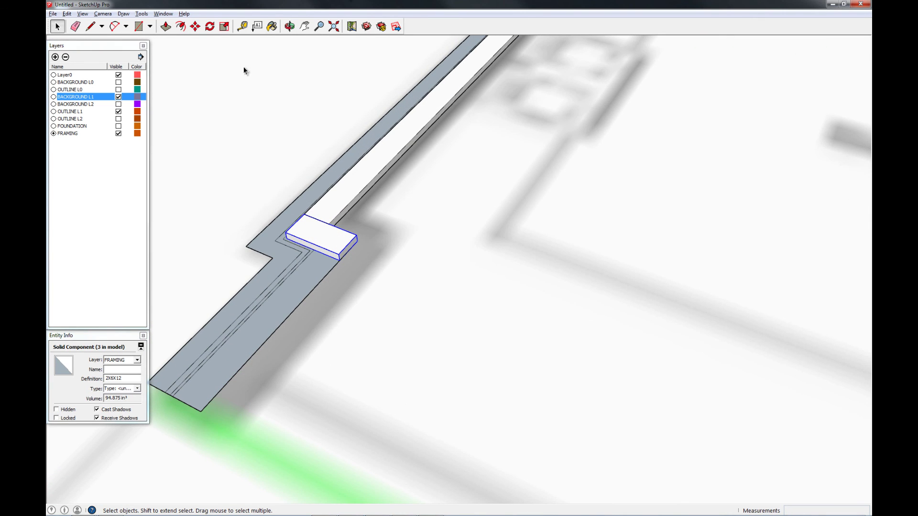
left_click(207, 29)
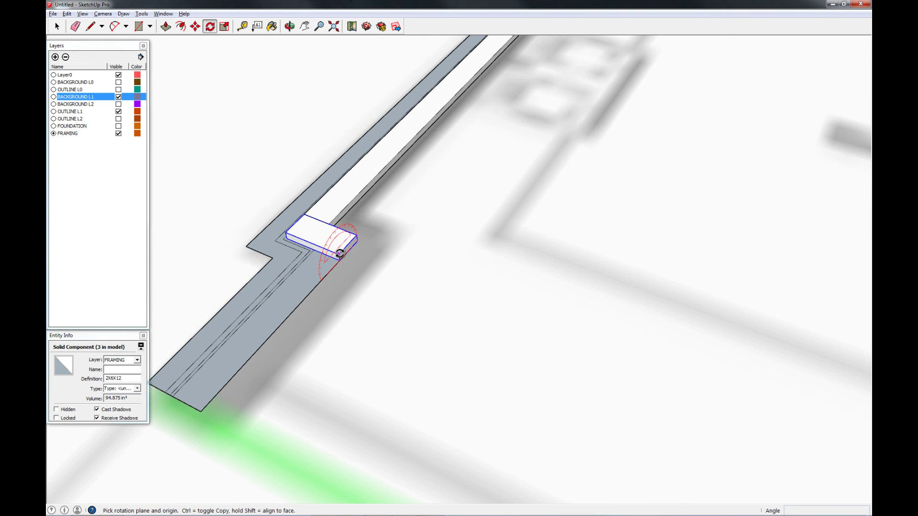
left_click(337, 253)
left_click(348, 244)
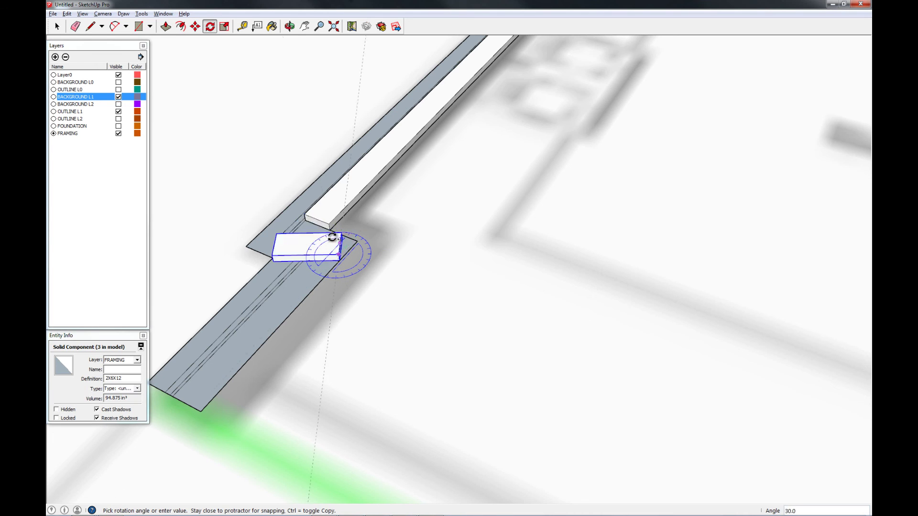
key("ctrl")
left_click(311, 242)
key("space")
Scale the new board lengthwise by about 3.05 so it reaches the end of the wall segment at the door opening.
key("s")
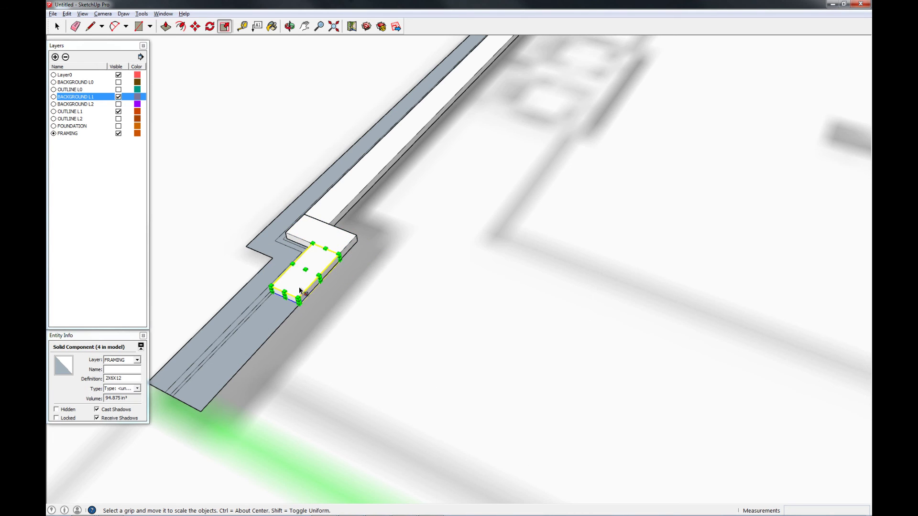
left_click(283, 297)
scroll(424, 205, "down", 5)
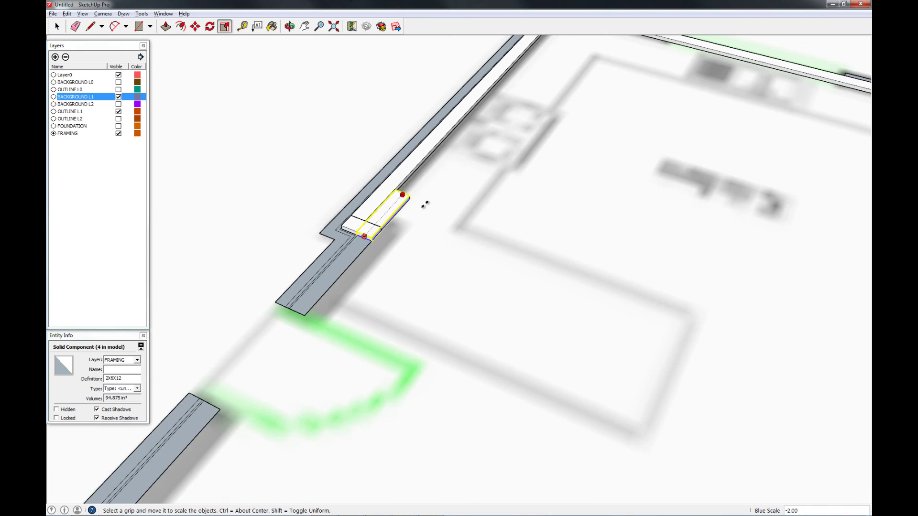
scroll(372, 252, "up", 5)
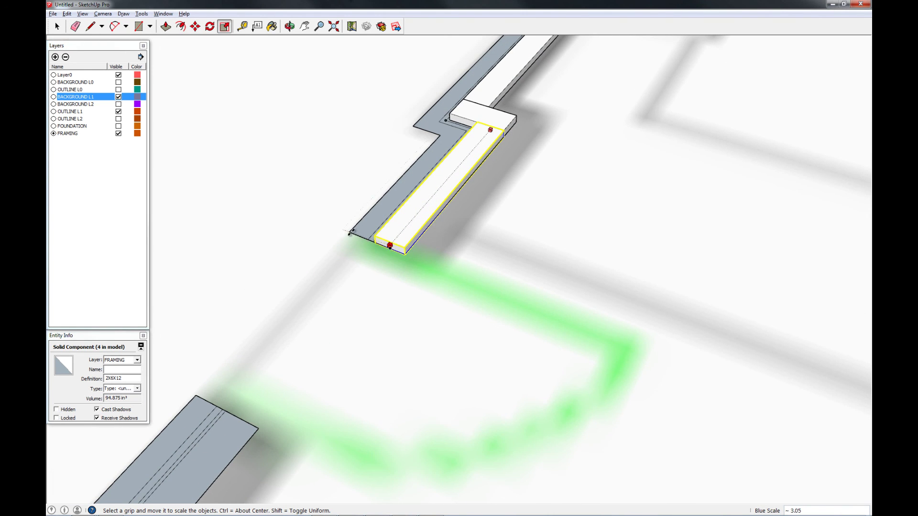
left_click(350, 232)
key("space")
scroll(454, 236, "down", 3)
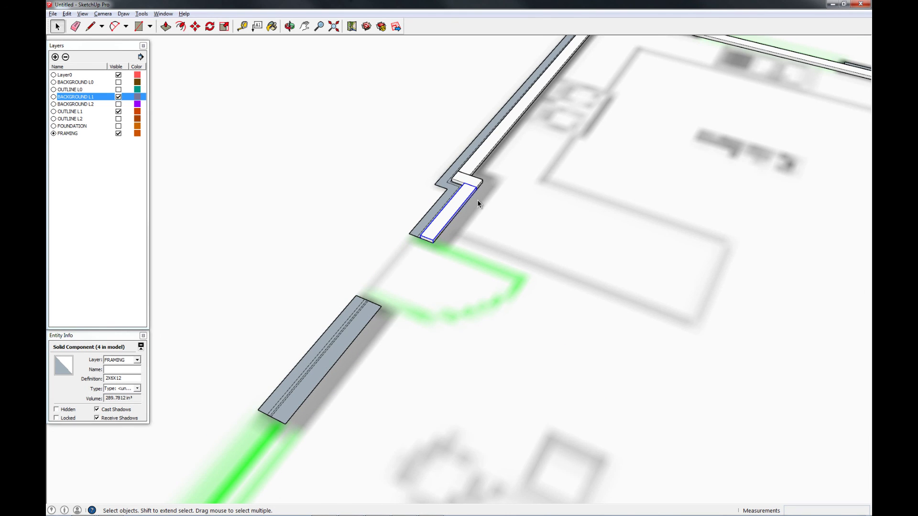
Copy the board about 5' 11 1/8" across the door opening onto the inner corner of the next wall segment.
key("m")
scroll(473, 194, "up", 4)
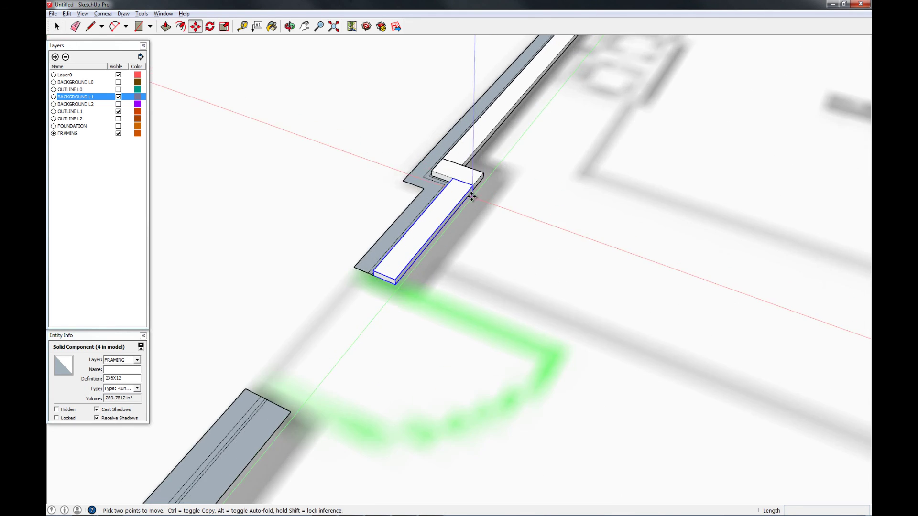
left_click(471, 189)
scroll(478, 195, "down", 5)
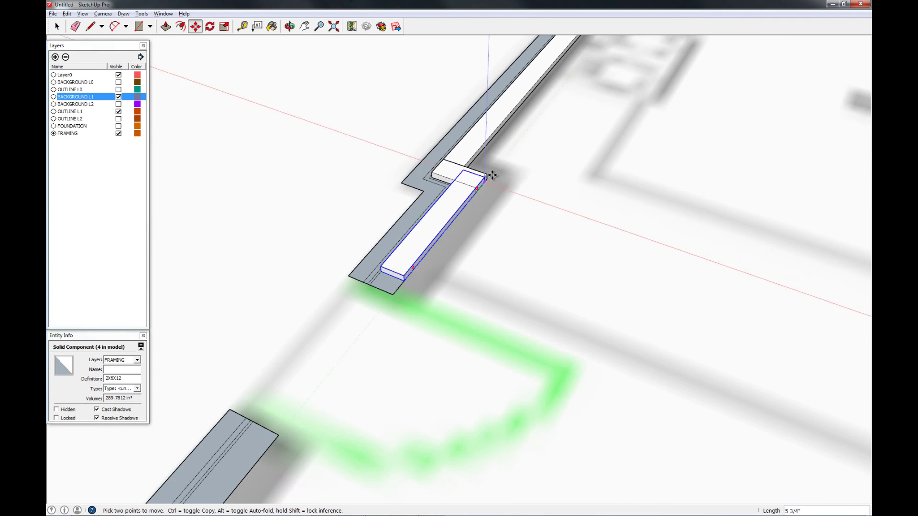
key("ctrl")
scroll(377, 321, "up", 2)
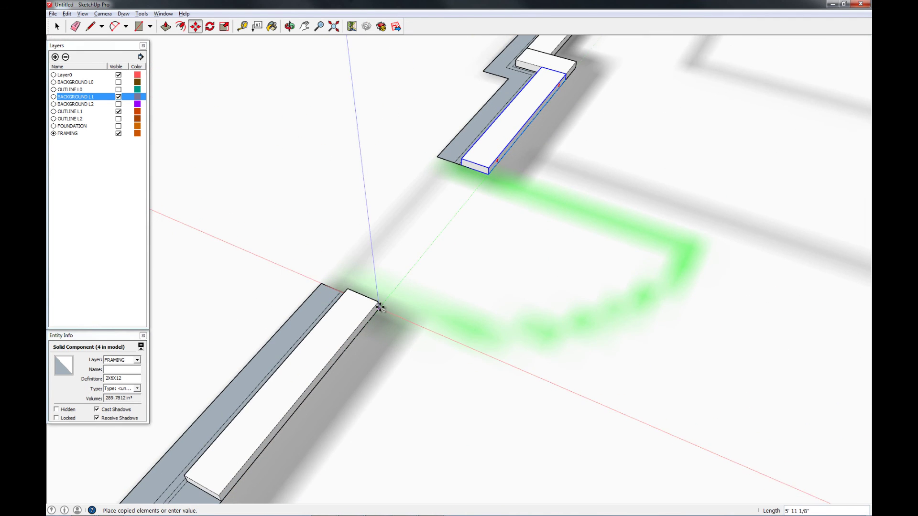
left_click(378, 307)
scroll(394, 302, "down", 5)
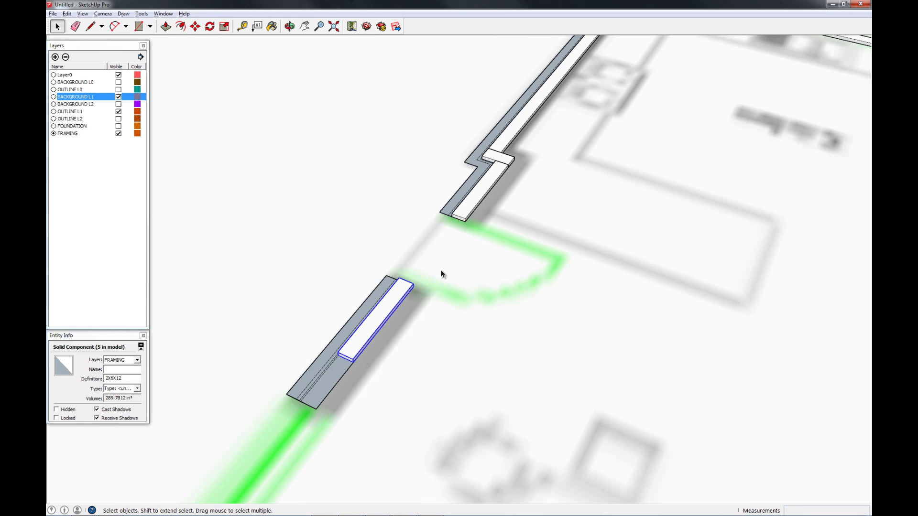
Scale the copied board lengthwise by about 4.64, past the window opening to the offset line at the dining area's outer corner.
scroll(441, 270, "up", 3)
key("s")
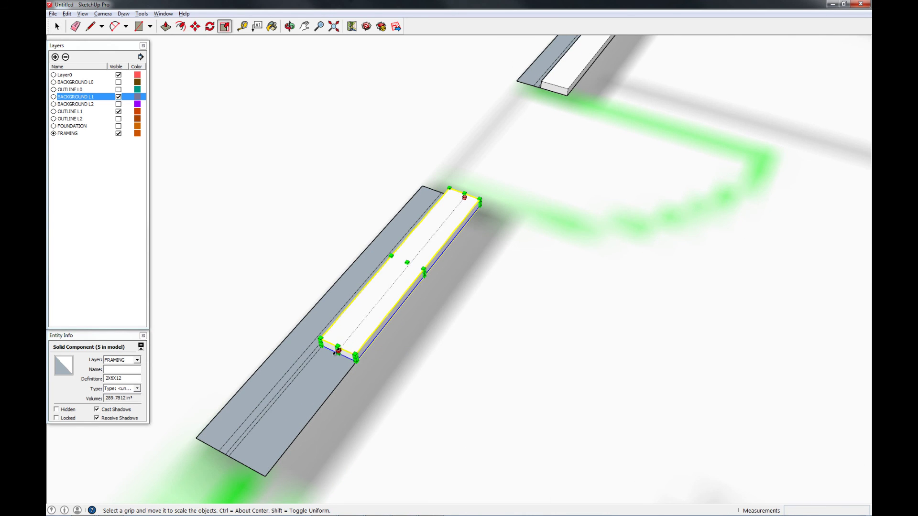
left_click(338, 351)
scroll(499, 201, "down", 5)
scroll(500, 201, "down", 5)
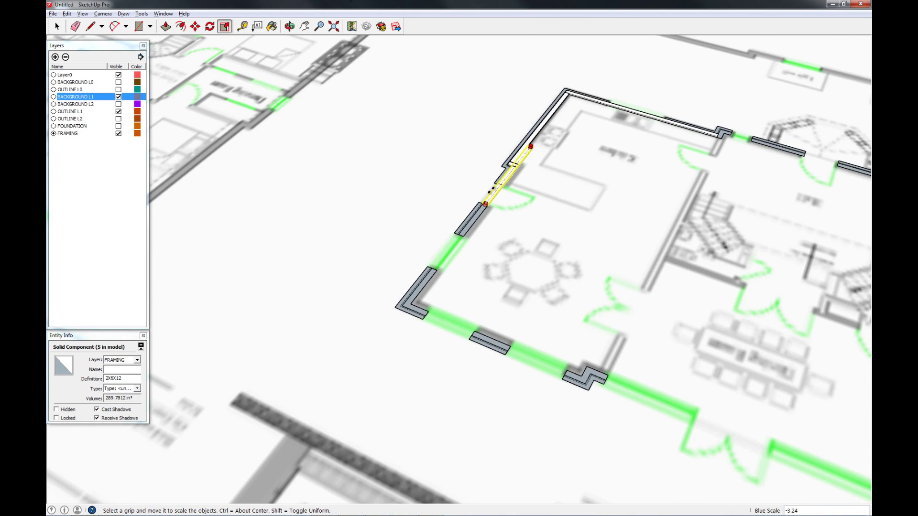
scroll(410, 316, "up", 6)
scroll(410, 316, "up", 4)
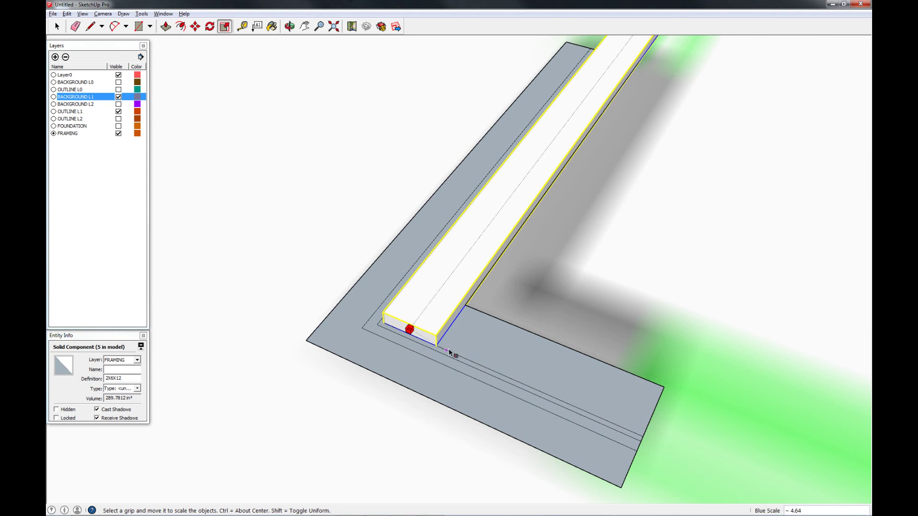
left_click(450, 352)
scroll(433, 317, "down", 3)
Make a copy of the long board rotated 90 degrees about its inner end corner, laid along the adjoining dining area wall.
key("r")
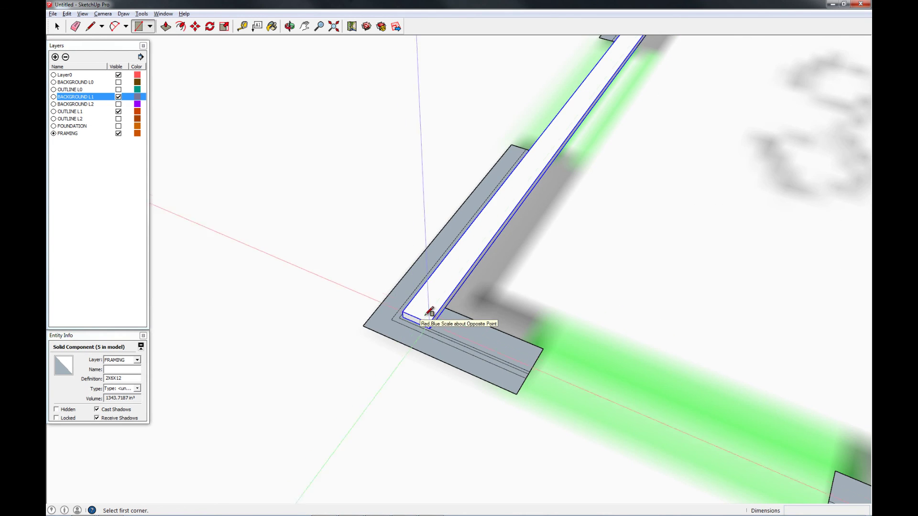
key("t")
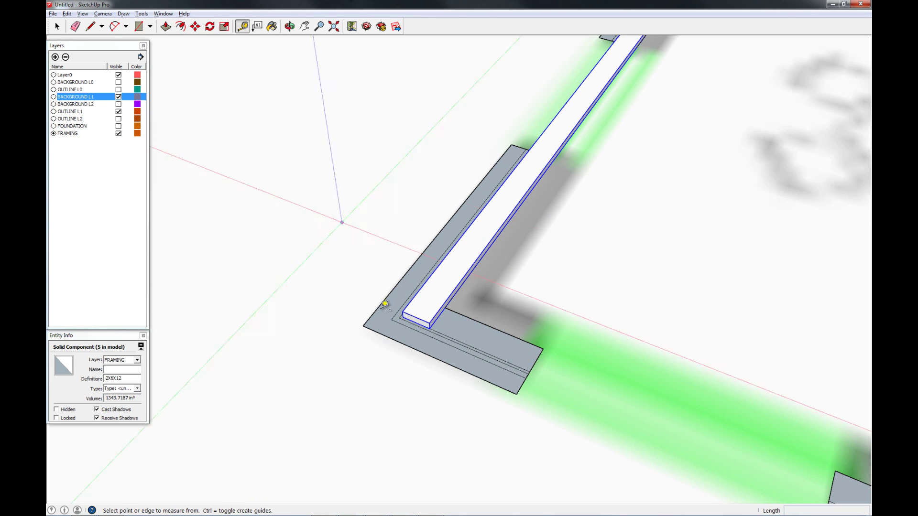
left_click(211, 27)
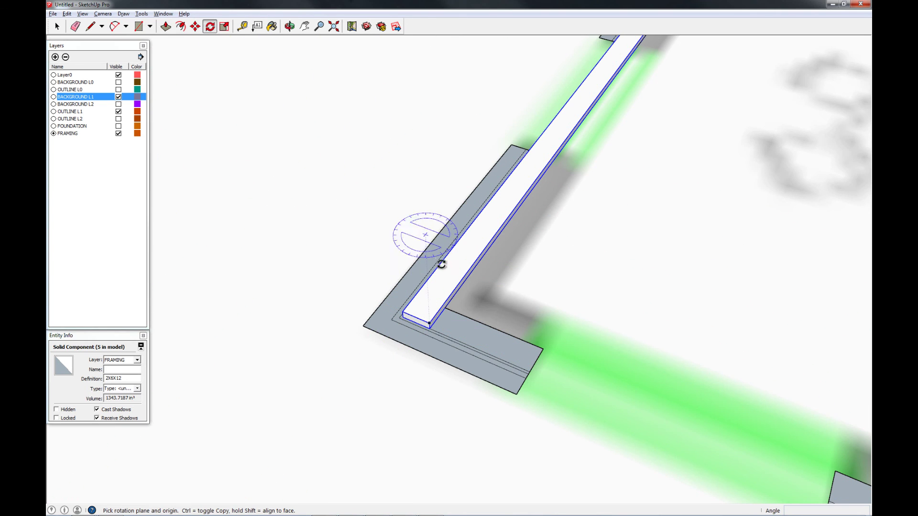
left_click(429, 323)
left_click(421, 308)
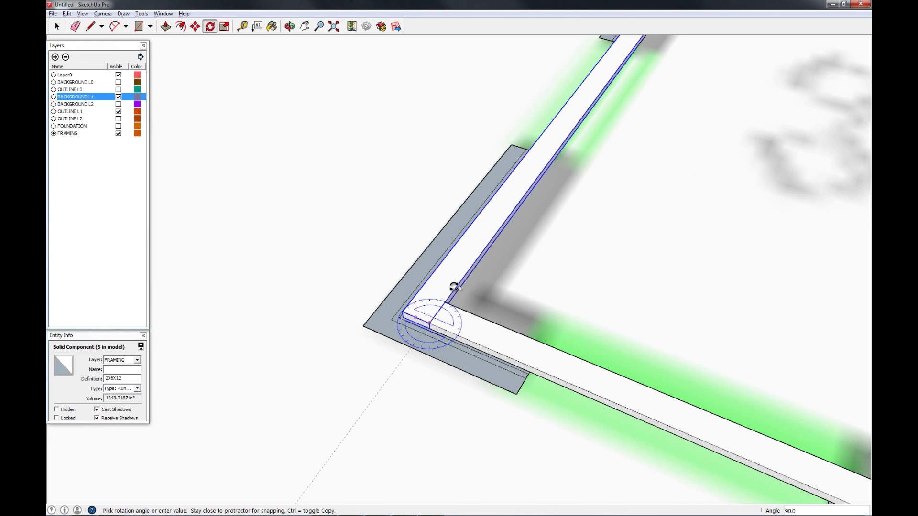
left_click(454, 286)
key("space")
scroll(409, 280, "down", 8)
scroll(616, 381, "up", 1)
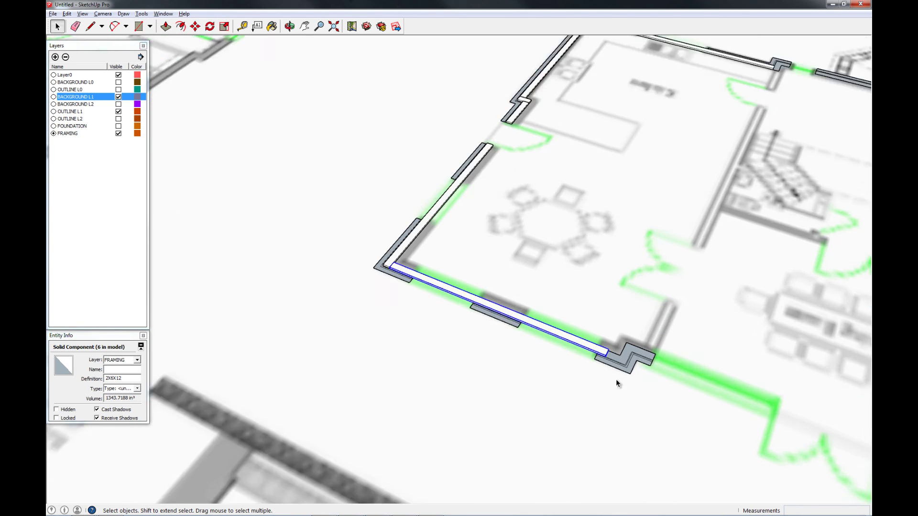
Scale the long dining area board slightly lengthwise so it reaches the inner corner of the wall outline's jog.
scroll(616, 379, "up", 3)
middle_click_drag(616, 380, 534, 323)
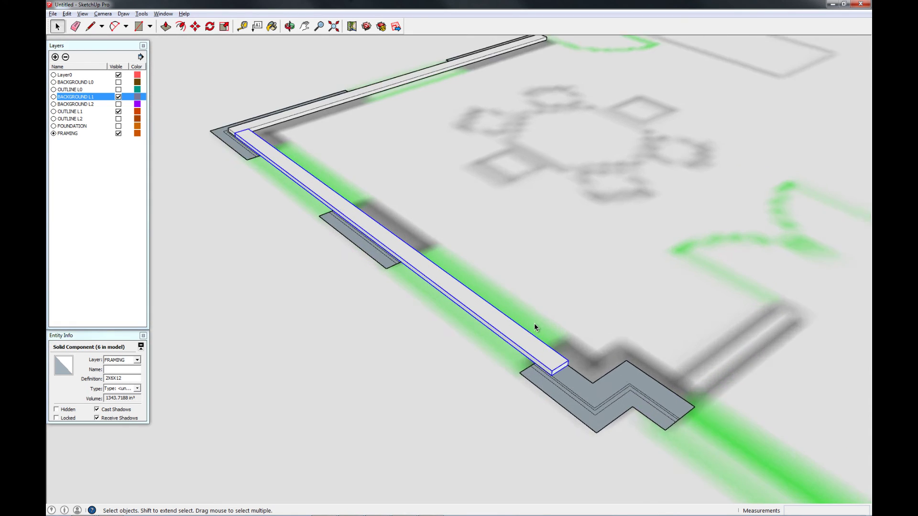
scroll(544, 368, "up", 2)
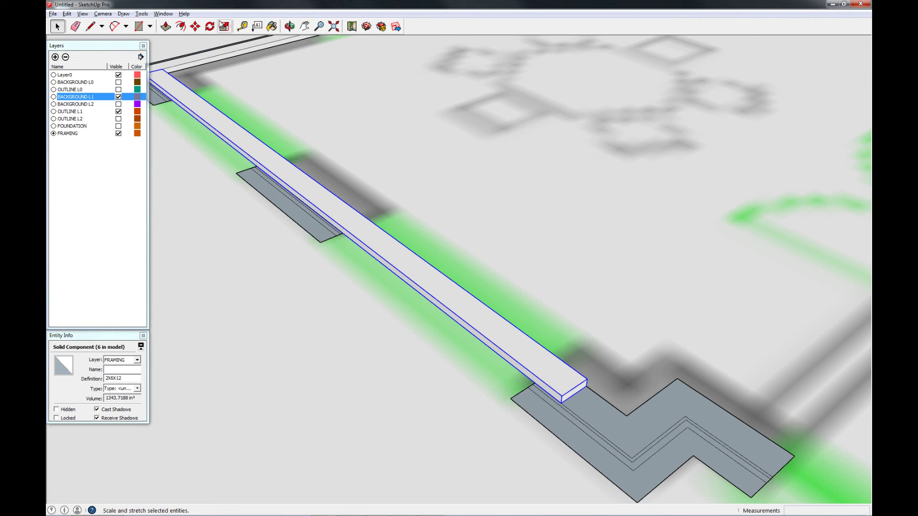
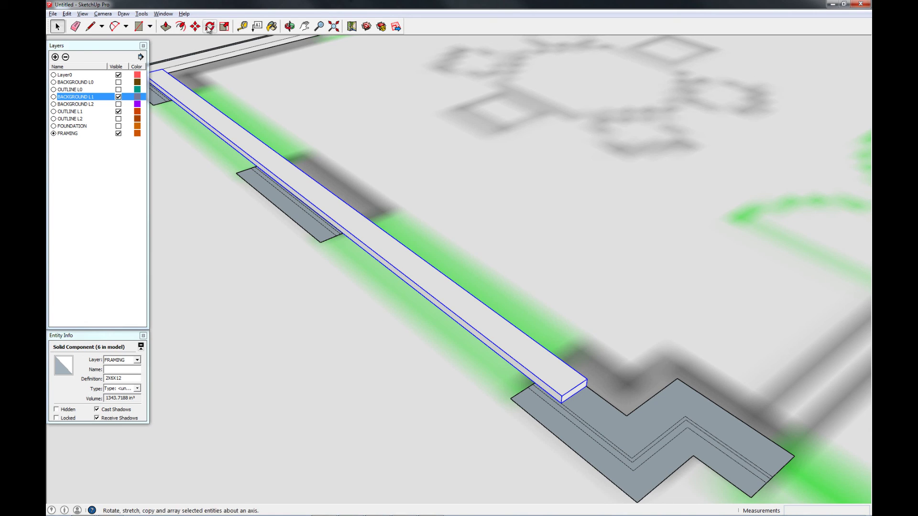
left_click(224, 26)
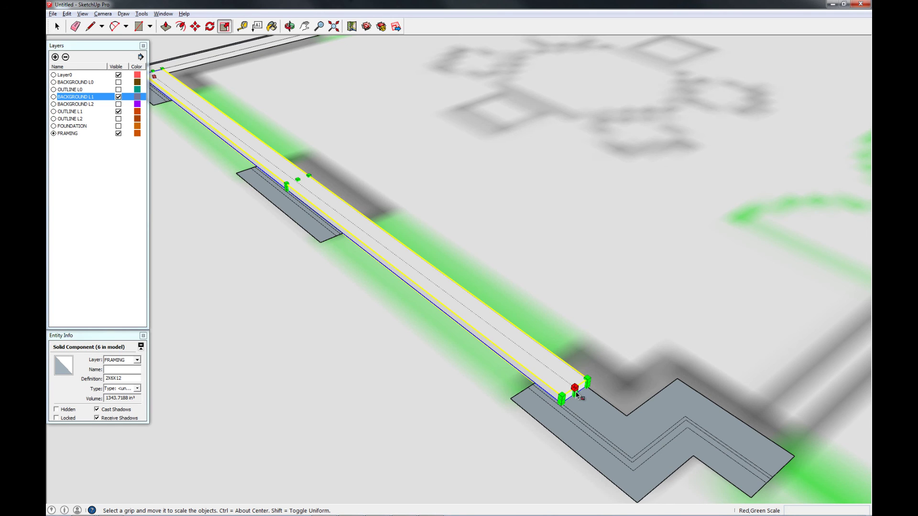
left_click_drag(576, 393, 636, 408)
key("space")
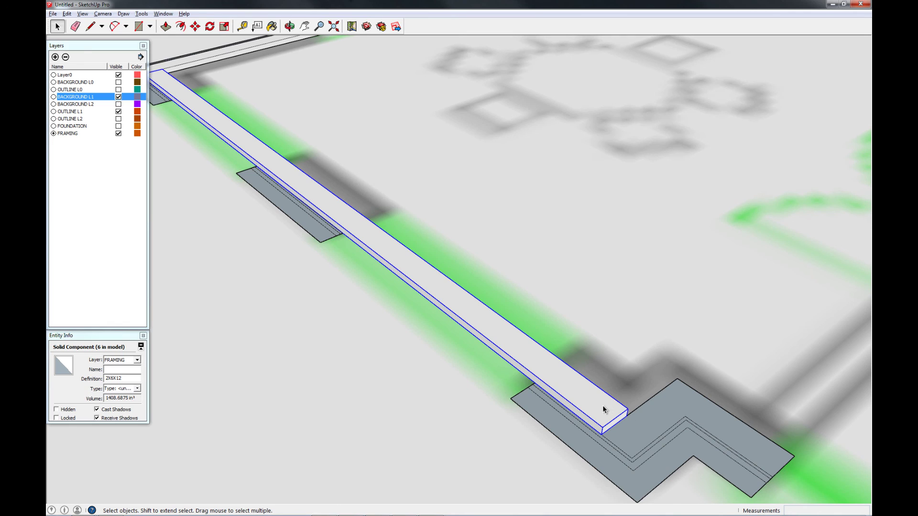
left_click(213, 29)
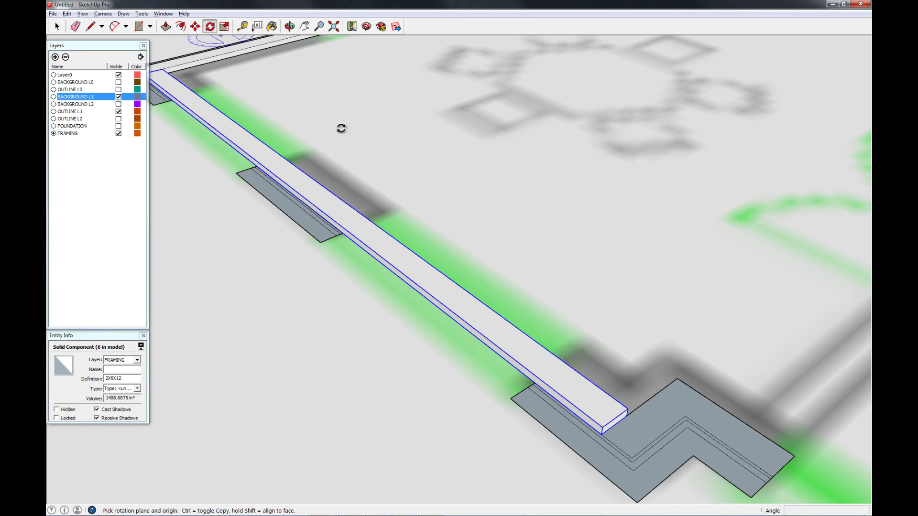
left_click(602, 425)
left_click(568, 400)
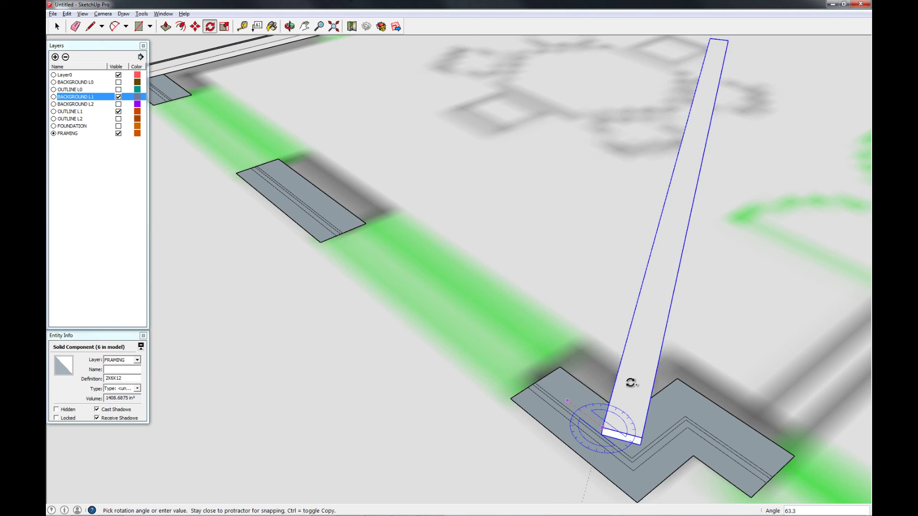
left_click(667, 384)
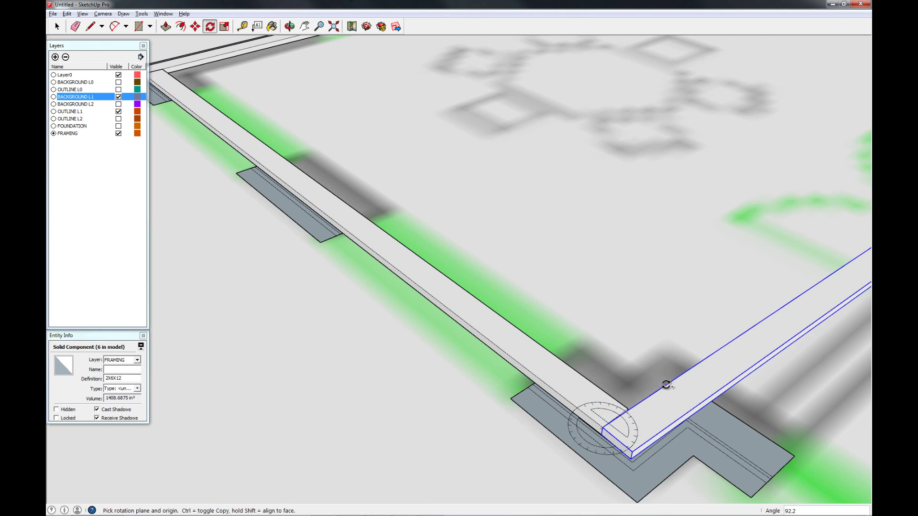
key("ctrl+z")
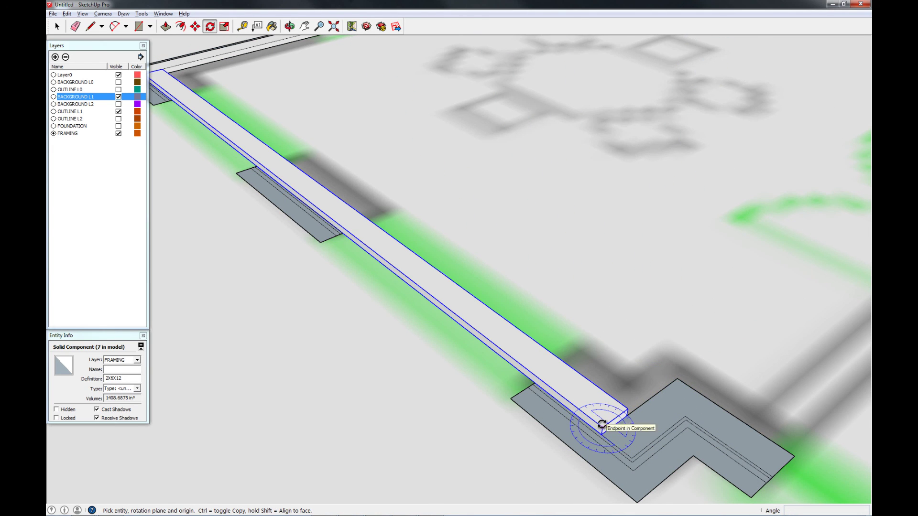
Make a copy of the long board rotated perpendicular to it about its outer end corner at the jog.
left_click(602, 424)
left_click(540, 381)
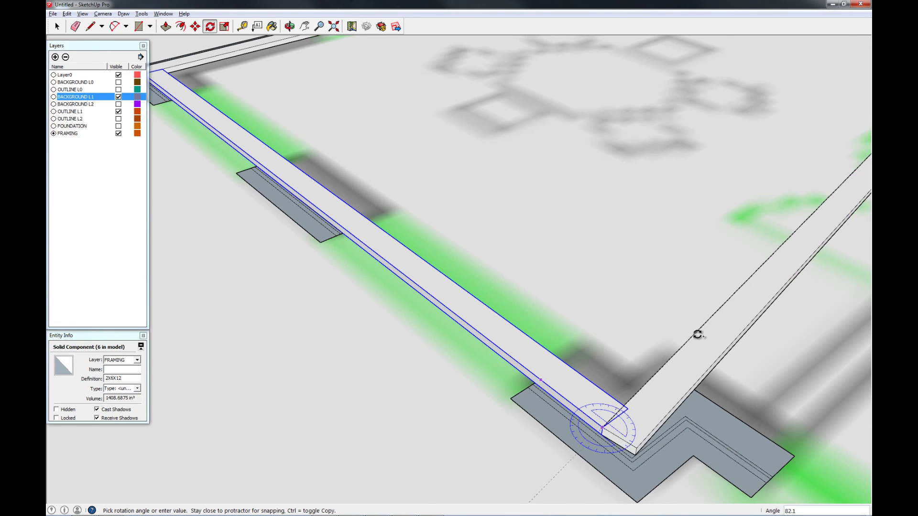
left_click(756, 313)
key("space")
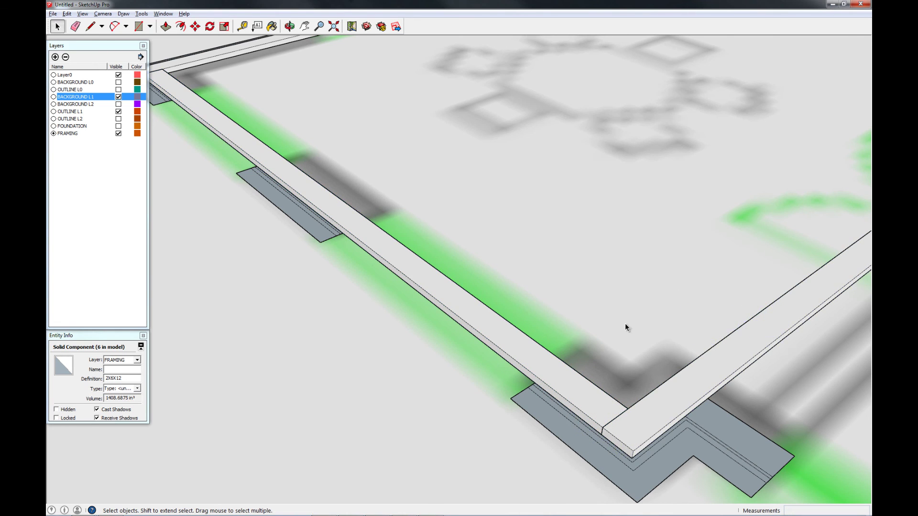
Scale the rotated copy lengthwise to about 0.10 so it fits the short return of the wall jog.
left_click(589, 319)
scroll(583, 317, "down", 4)
middle_click_drag(648, 234, 269, 234)
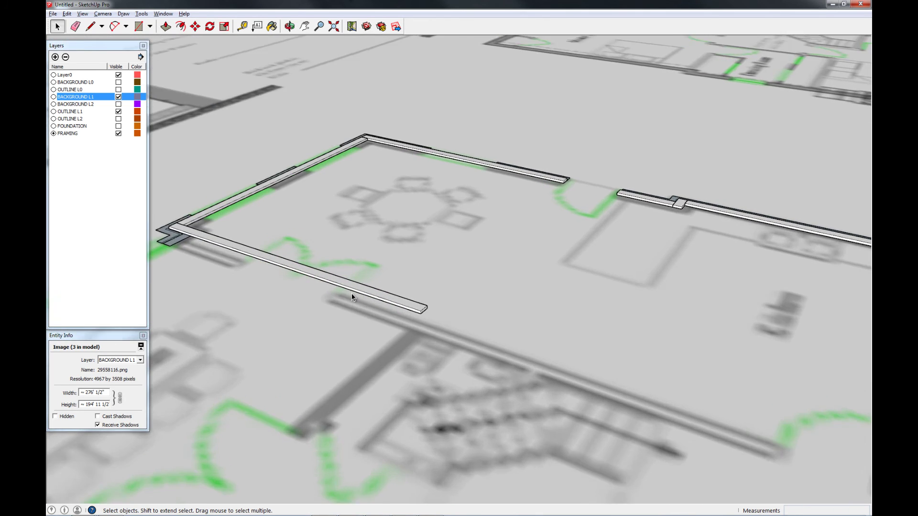
scroll(353, 297, "up", 3)
left_click(428, 306)
key("s")
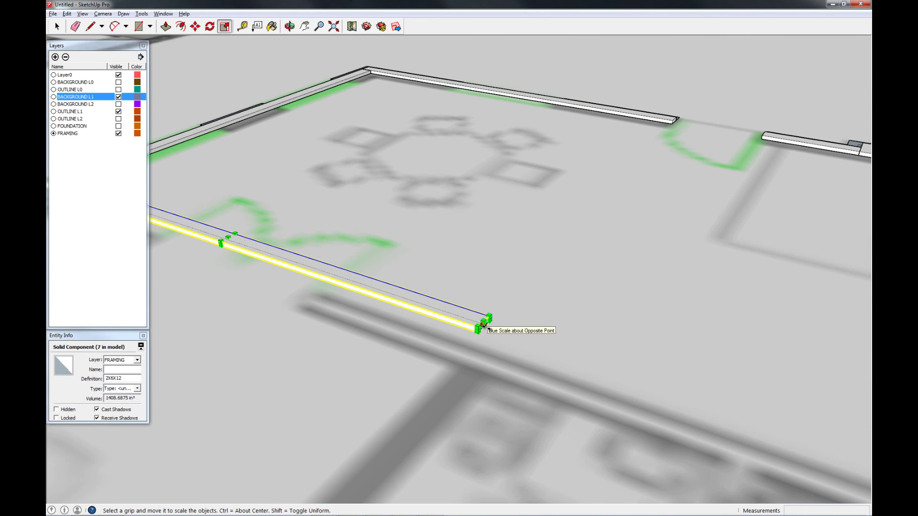
left_click(483, 325)
middle_click_drag(266, 265, 717, 383, "shift")
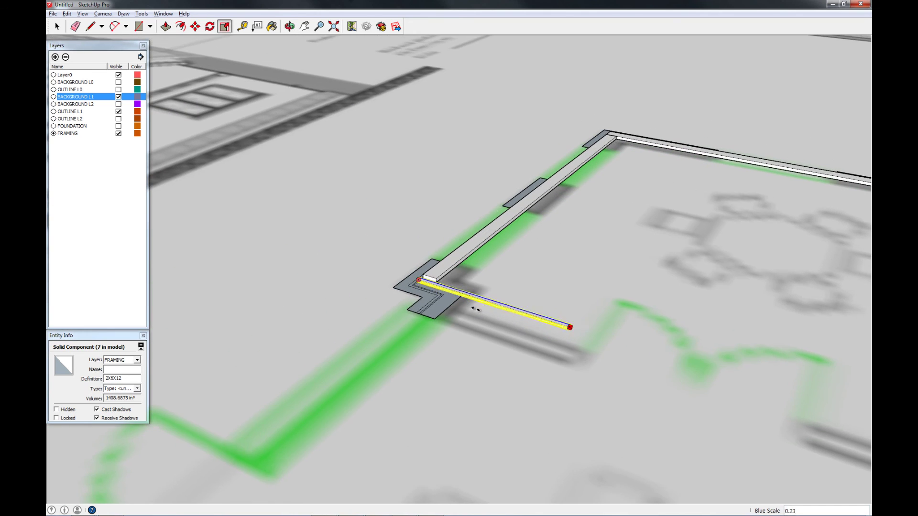
scroll(476, 308, "up", 3)
left_click(442, 308)
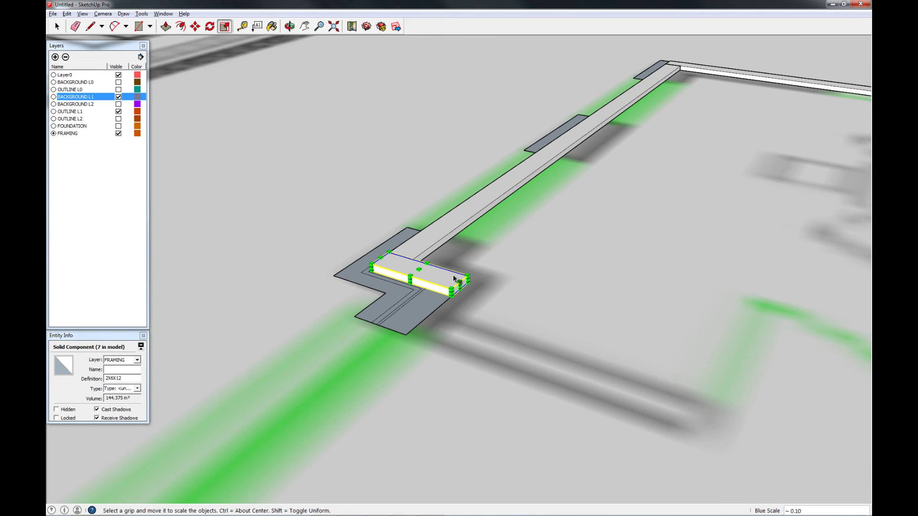
key("space")
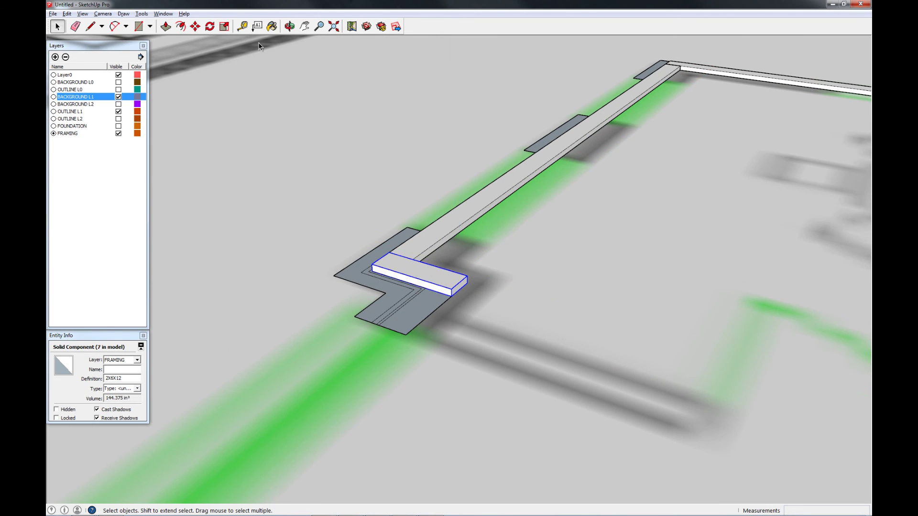
Make a perpendicular copy of the short return board, rotated about its inner end corner onto the jog's last segment.
left_click(206, 27)
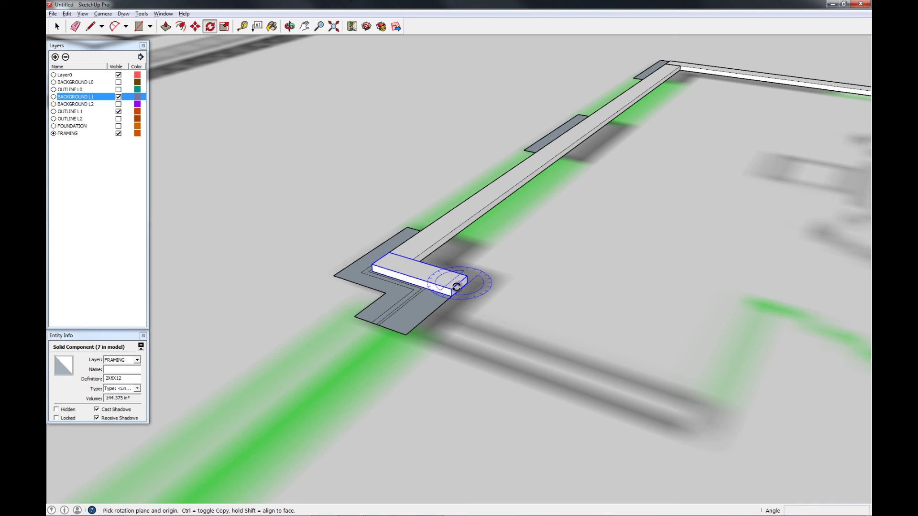
left_click_drag(451, 289, 459, 279)
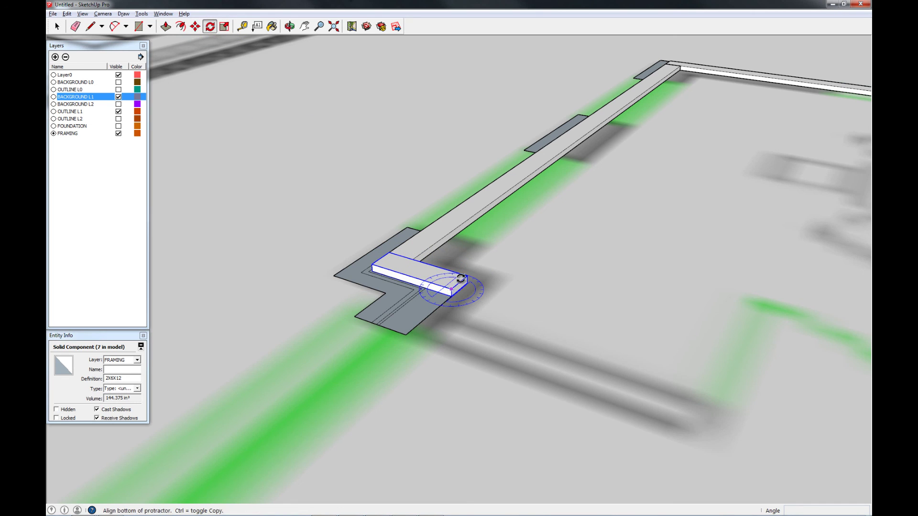
left_click(461, 278)
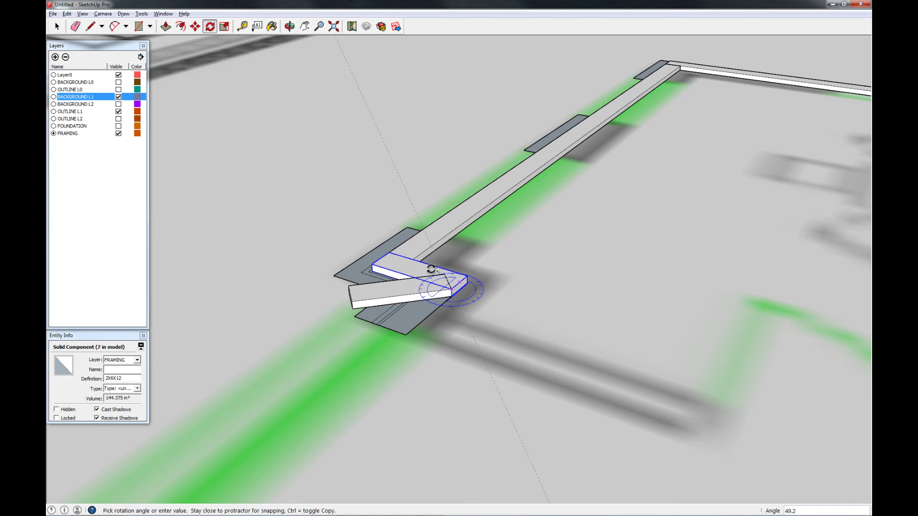
left_click(407, 275)
key("space")
scroll(480, 263, "down", 6)
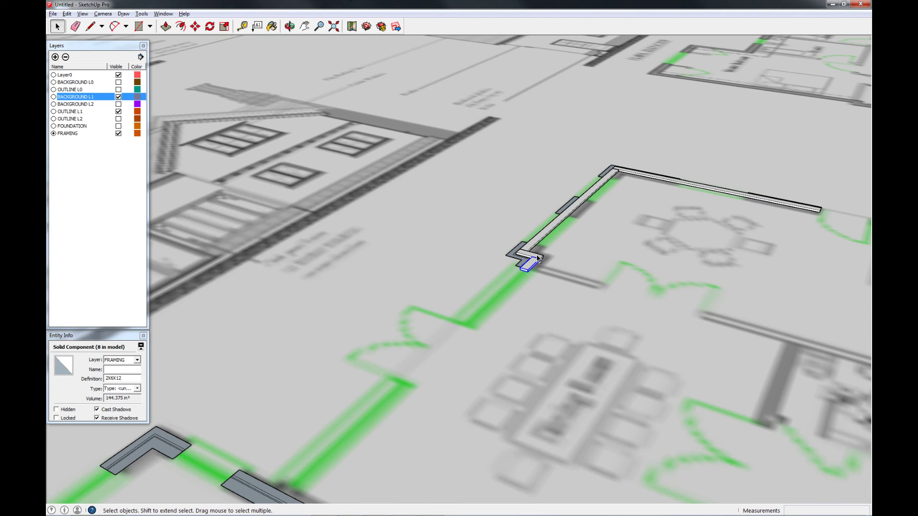
Shorten the new board lengthwise so it ends at the edge of the outline beside the glazed opening.
scroll(537, 258, "up", 7)
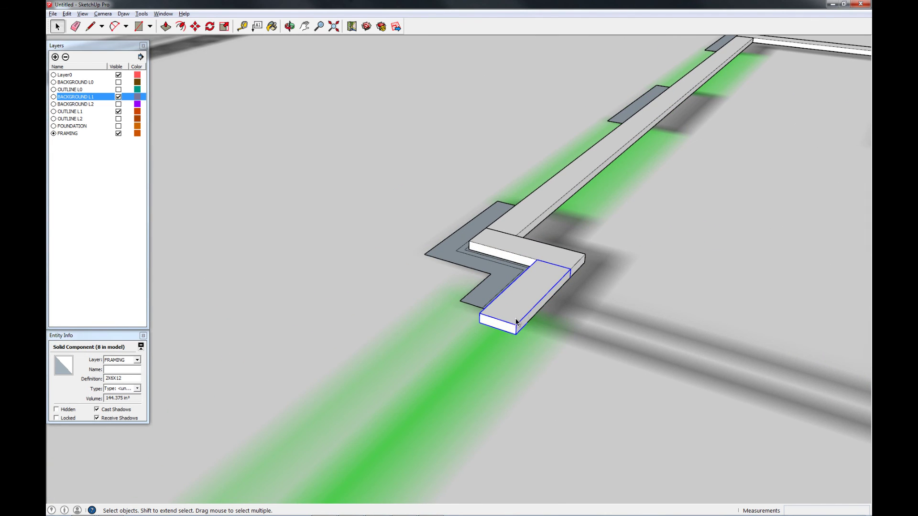
key("s")
left_click_drag(498, 327, 460, 302)
key("space")
Copy the jog's short return board about 33' 2" across the plan onto the end of the kitchen wall board at the opposite jog.
scroll(530, 268, "down", 8)
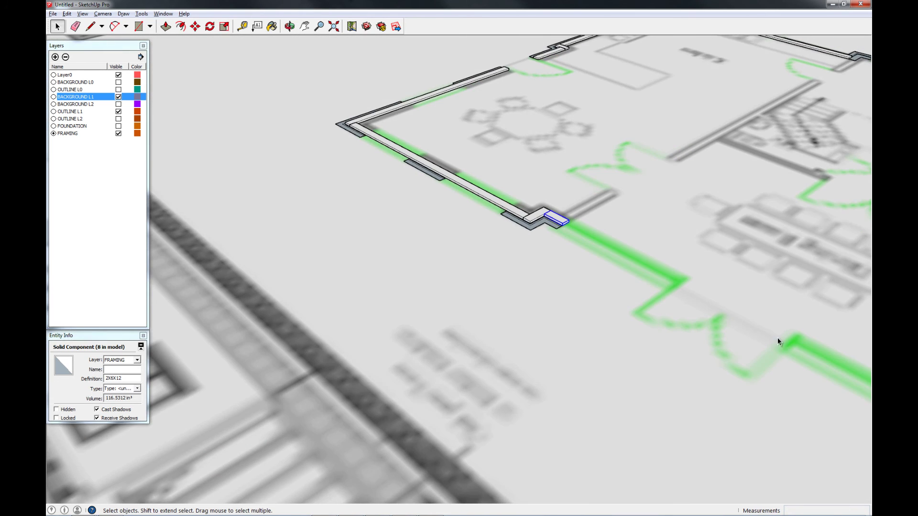
scroll(593, 284, "down", 3)
mouse_move(574, 213)
middle_mouse_down("shift")
mouse_move(479, 249)
mouse_move(551, 286)
mouse_move(615, 288)
mouse_move(631, 254)
mouse_move(789, 289)
middle_mouse_up("shift")
middle_click_drag(789, 290, 628, 278, "shift")
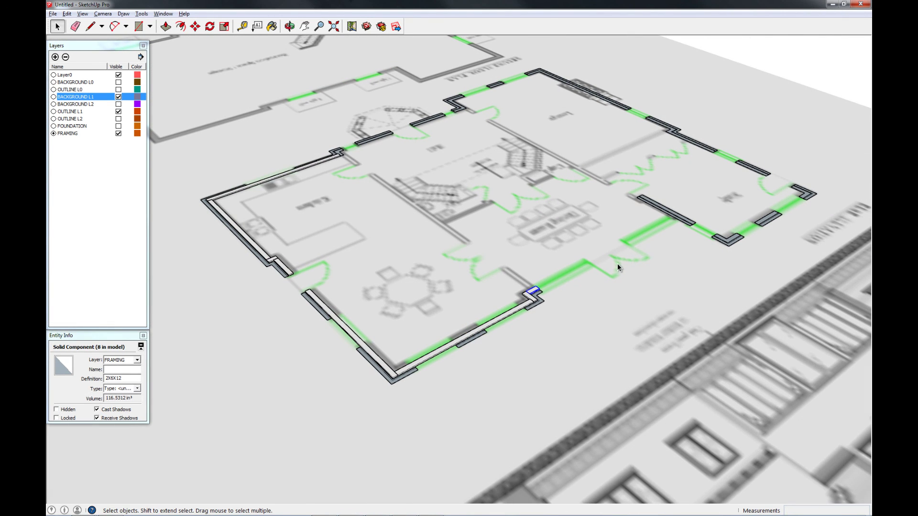
middle_click_drag(395, 148, 411, 194)
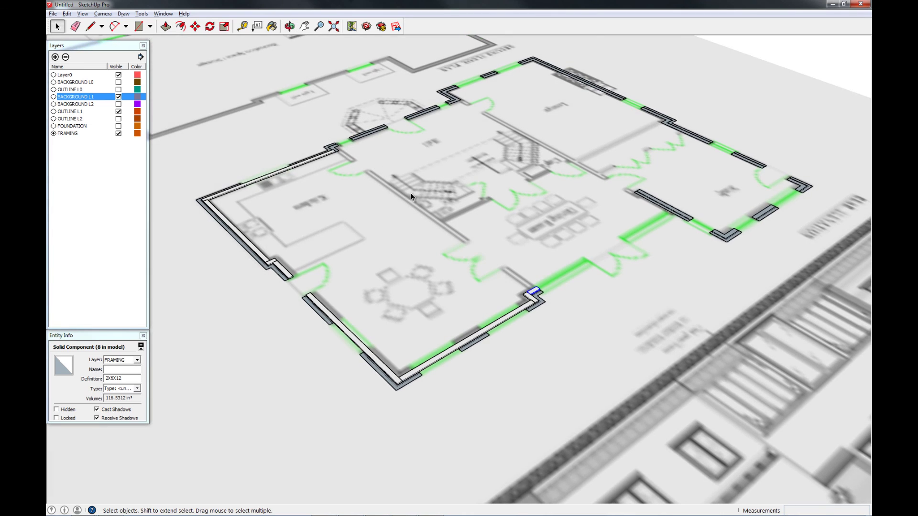
scroll(514, 292, "up", 3)
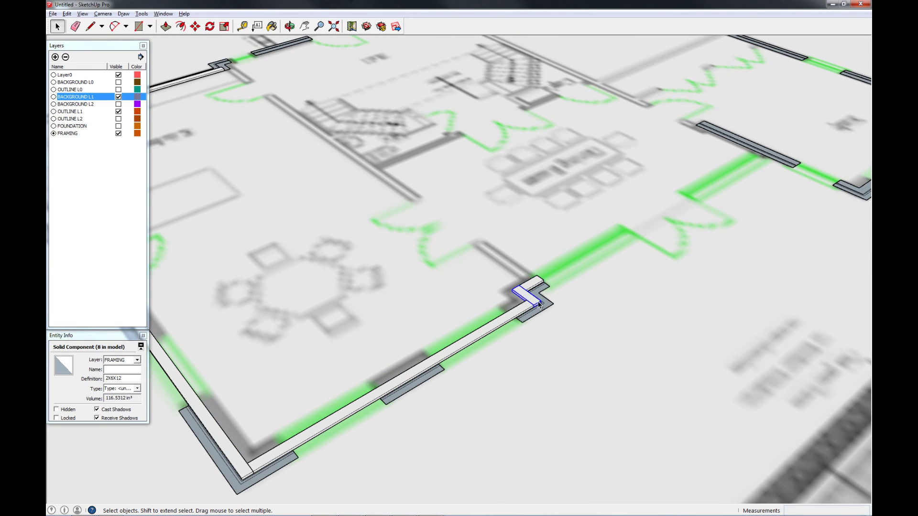
scroll(538, 305, "up", 5)
key("m")
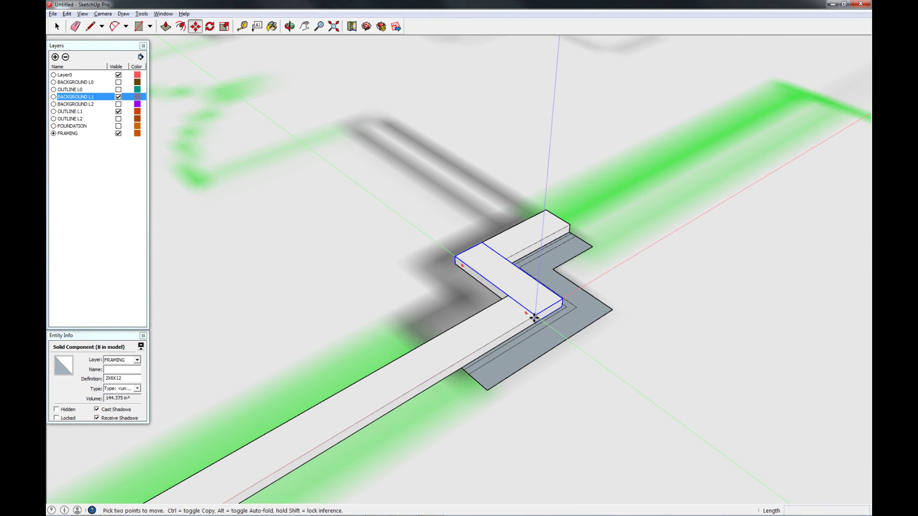
key("ctrl")
left_click(534, 317)
scroll(621, 354, "down", 10)
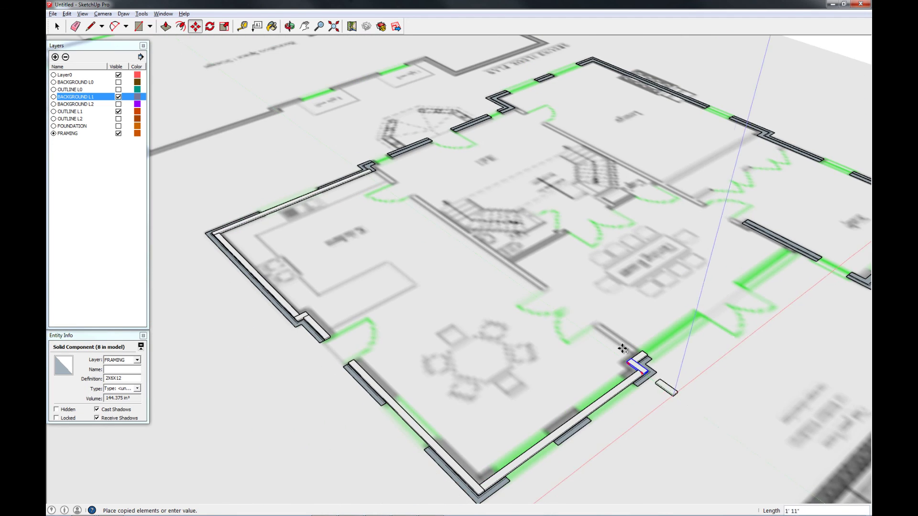
scroll(354, 164, "up", 10)
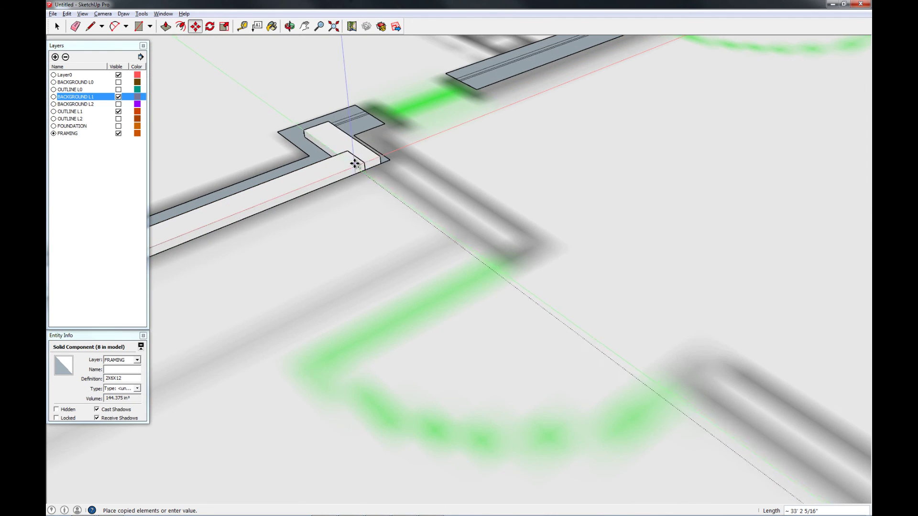
left_click(365, 162)
key("space")
Make a copy of the kitchen jog's short board rotated 90 degrees about its outer end corner, along the hall wall.
middle_click_drag(315, 153, 870, 189)
scroll(400, 325, "up", 3)
middle_click_drag(400, 326, 617, 330)
left_click(436, 354)
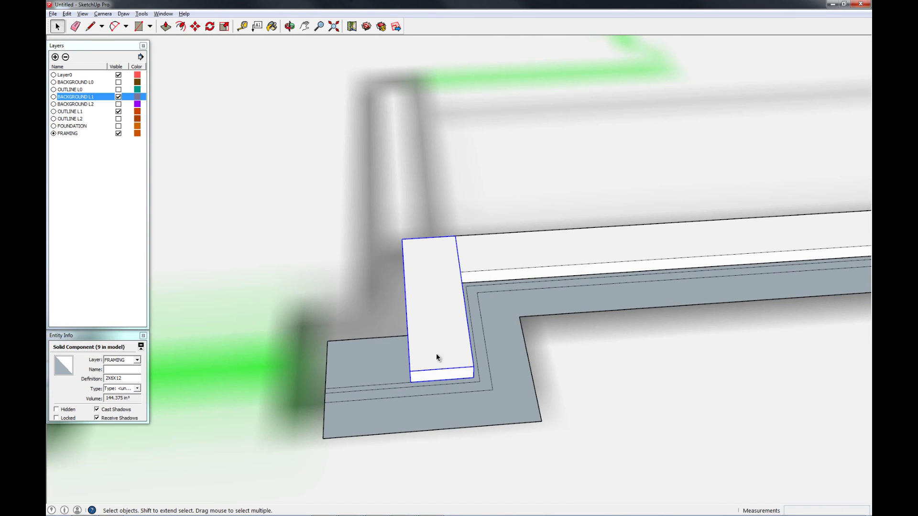
left_click(208, 27)
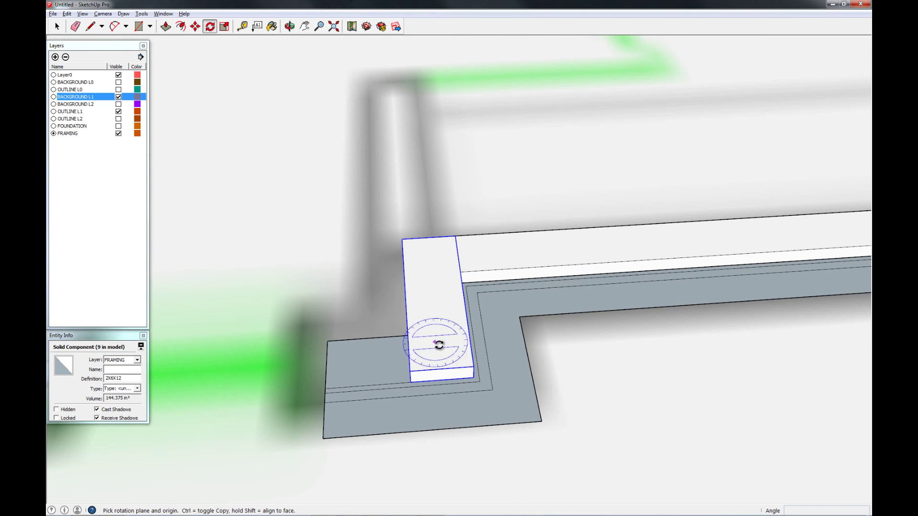
left_click(410, 371)
left_click(436, 369)
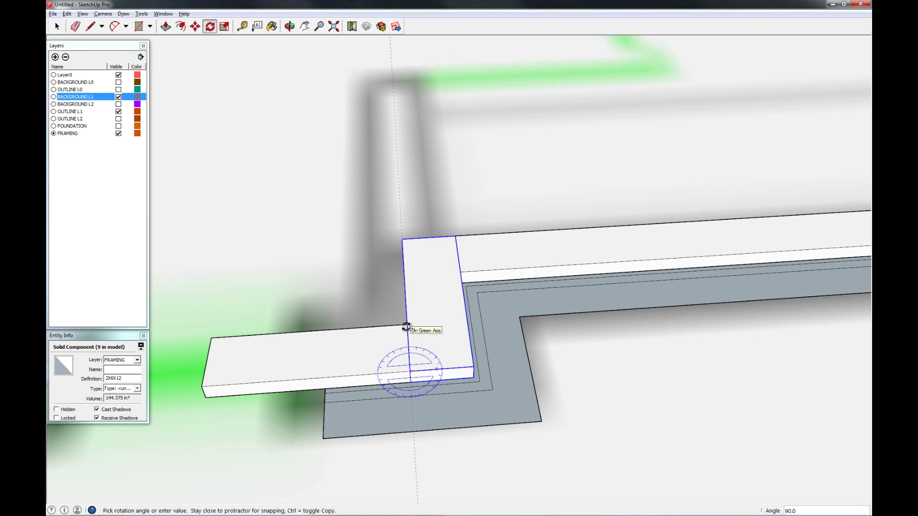
left_click(407, 326)
scroll(506, 300, "down", 3)
key("space")
Scale the hall wall board lengthwise by about 5.22, past the window opening to the edge of the door opening.
scroll(600, 300, "down", 3)
scroll(478, 313, "up", 5)
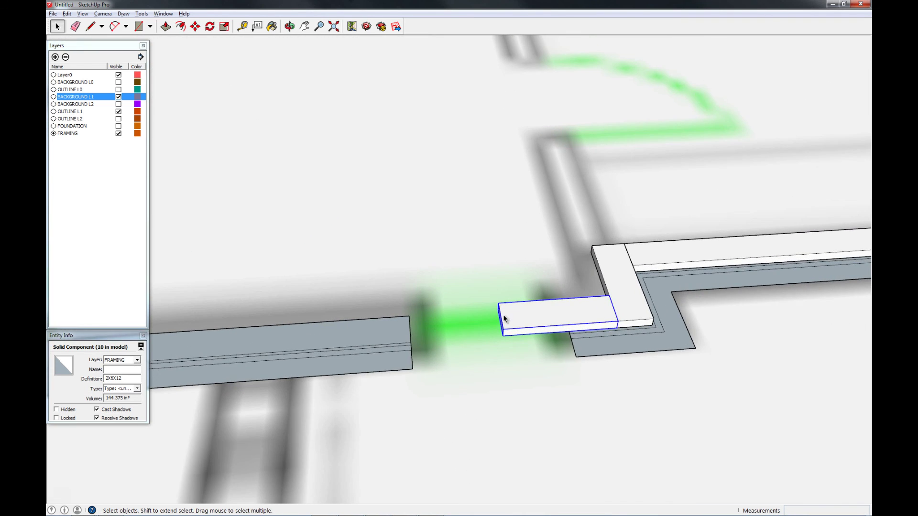
key("s")
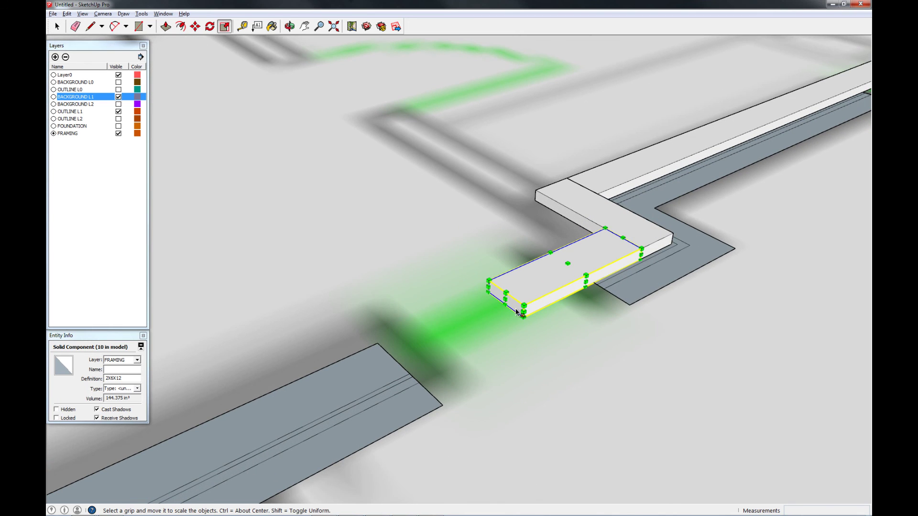
left_click(507, 304)
scroll(559, 281, "down", 5)
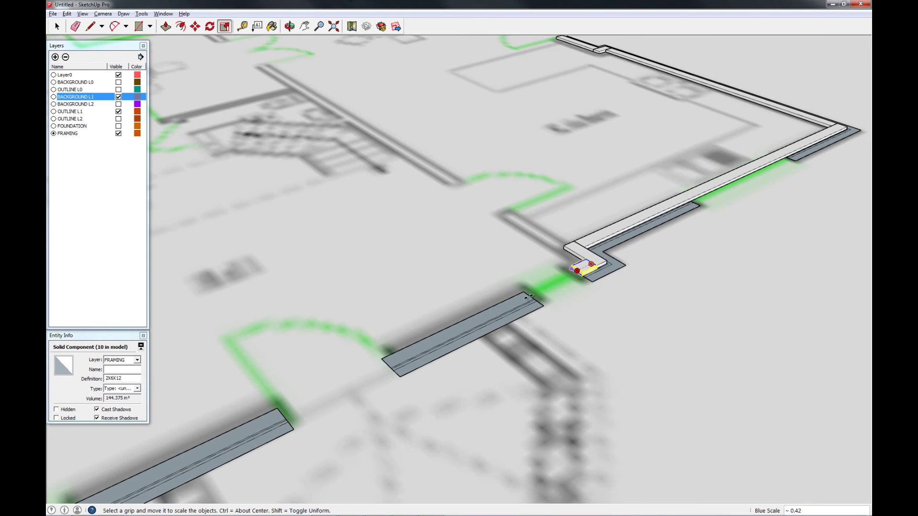
scroll(389, 364, "up", 1)
scroll(385, 365, "up", 1)
left_click(387, 377)
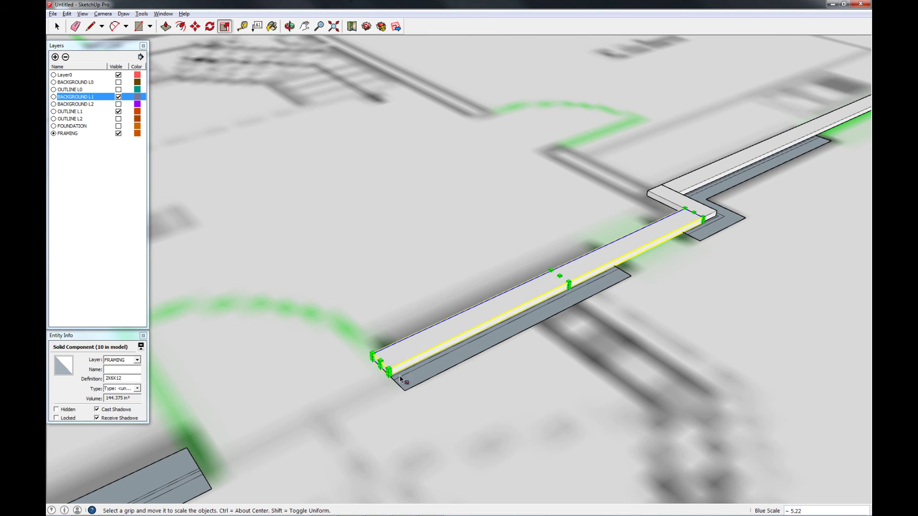
Copy the hall wall board about 10' 7 3/8" across the door opening onto the end of the next wall outline.
key("space")
scroll(501, 294, "down", 8)
scroll(501, 293, "up", 2)
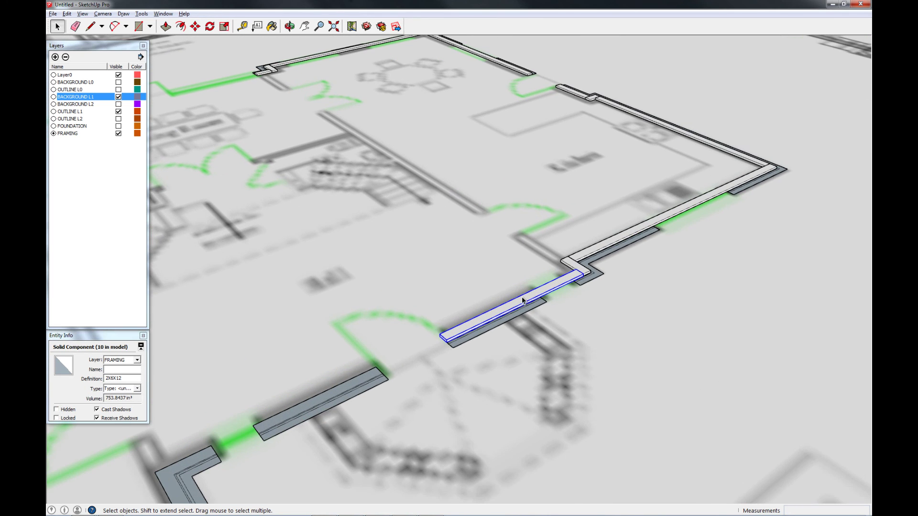
scroll(603, 273, "up", 3)
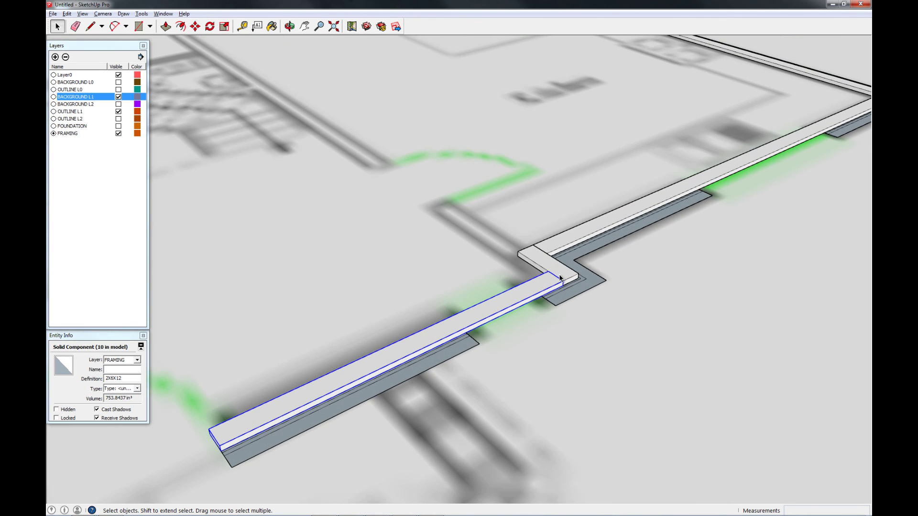
key("m")
scroll(558, 273, "up", 3)
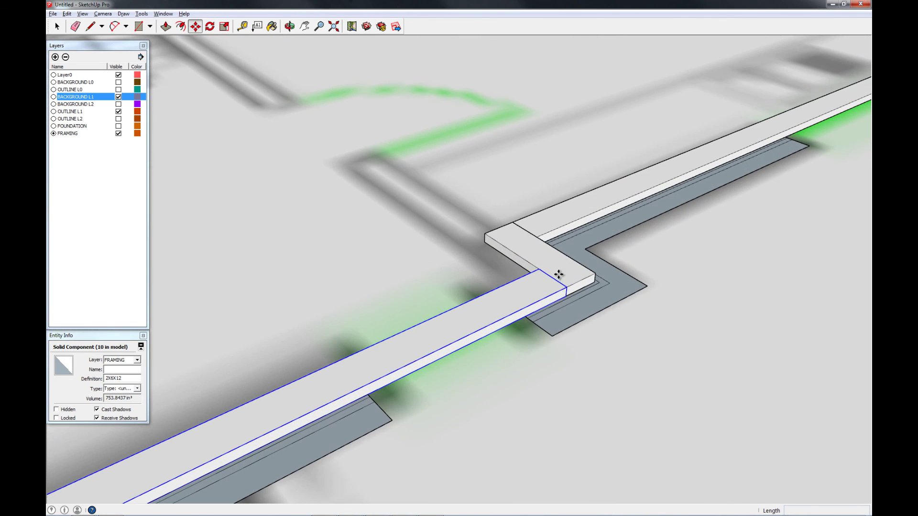
left_click(567, 298)
key("ctrl")
scroll(675, 236, "down", 4)
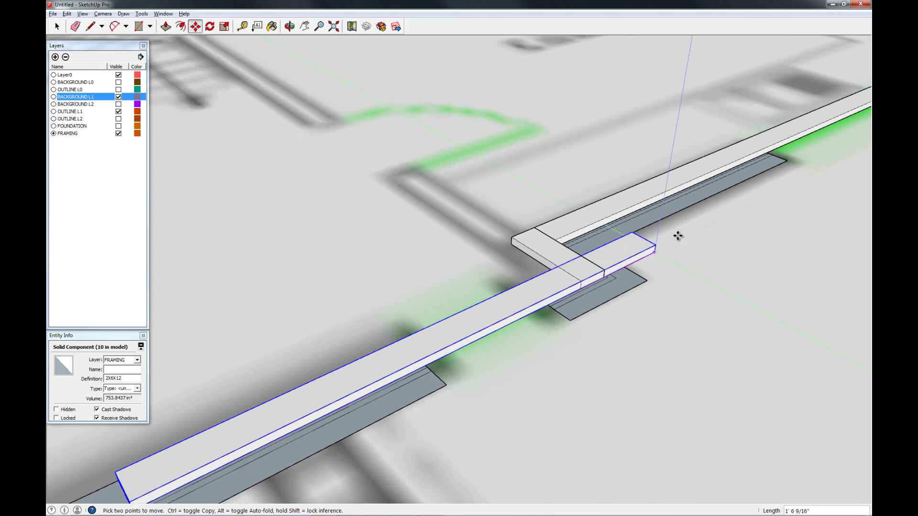
scroll(354, 389, "up", 5)
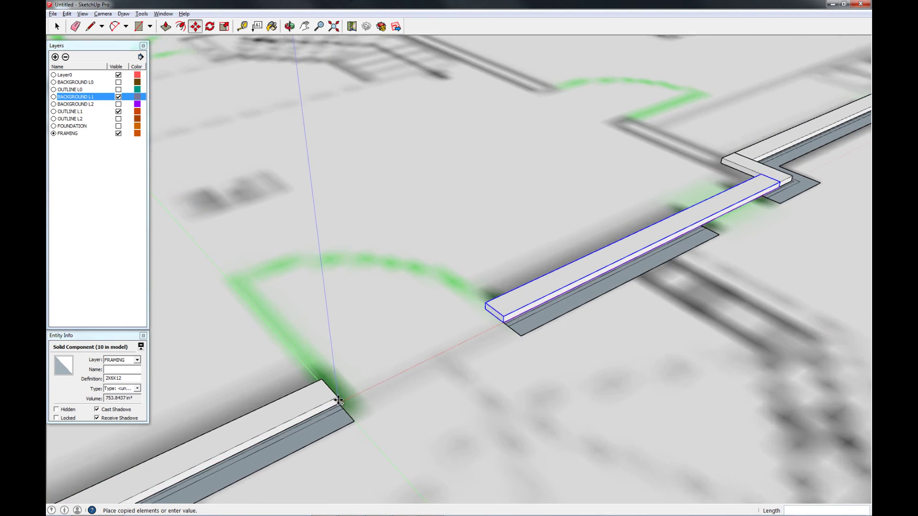
left_click(339, 407)
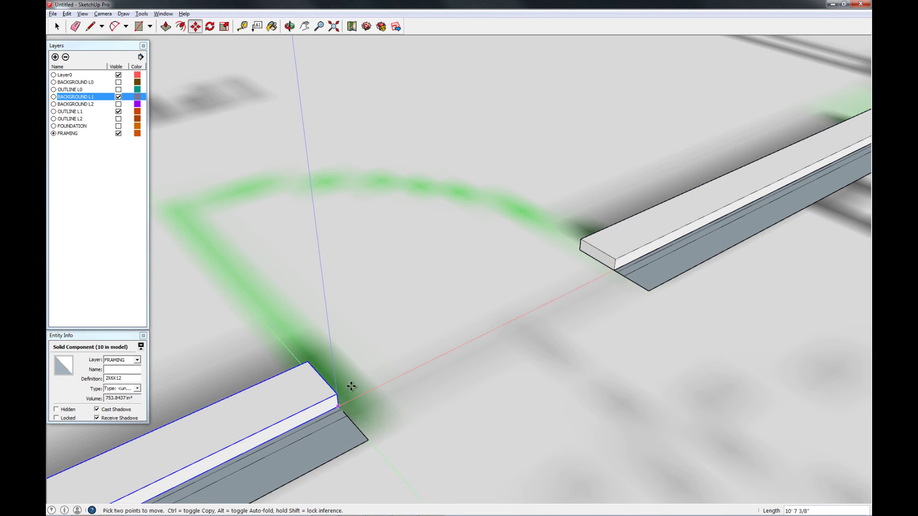
key("space")
Scale the copied hall board lengthwise by about 1.04 to meet the inner outline line at the wall corner.
scroll(513, 304, "down", 5)
middle_click_drag(291, 338, 492, 223, "shift")
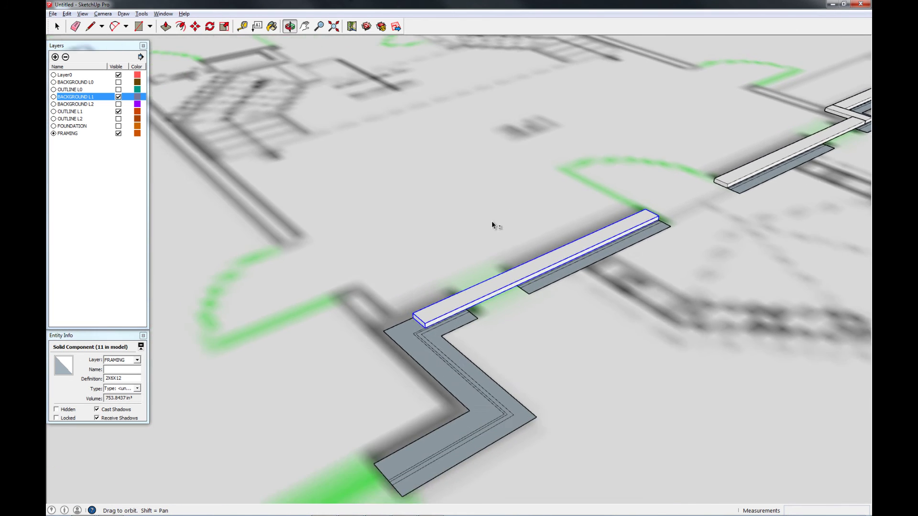
scroll(422, 308, "up", 3)
scroll(433, 324, "up", 1)
scroll(432, 323, "up", 1)
key("s")
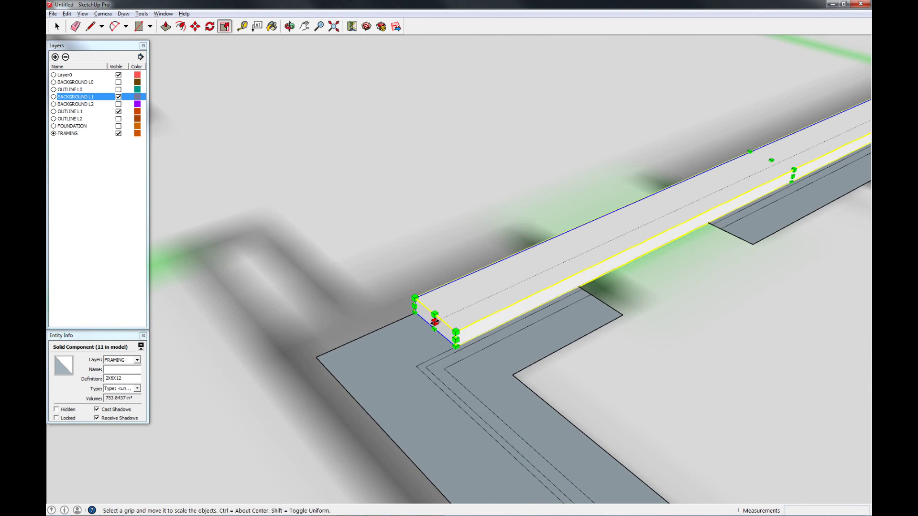
left_click(434, 322)
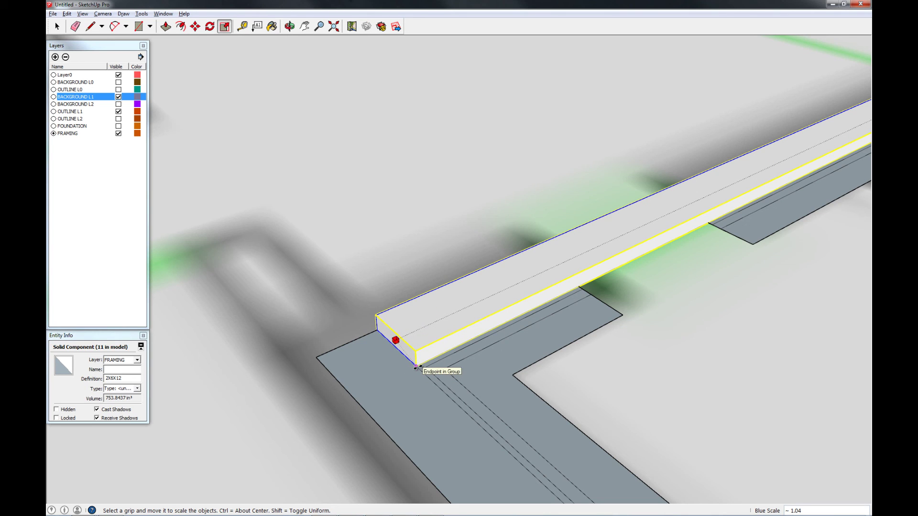
left_click(416, 367)
Make a copy of this hall board rotated 90 degrees about its upper end corner, along the short return wall.
left_click(210, 26)
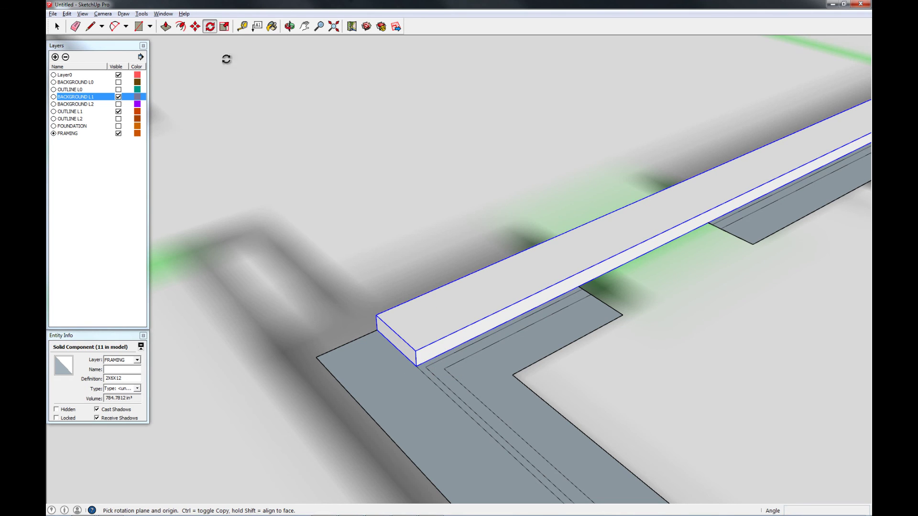
left_click(377, 316)
left_click(420, 299)
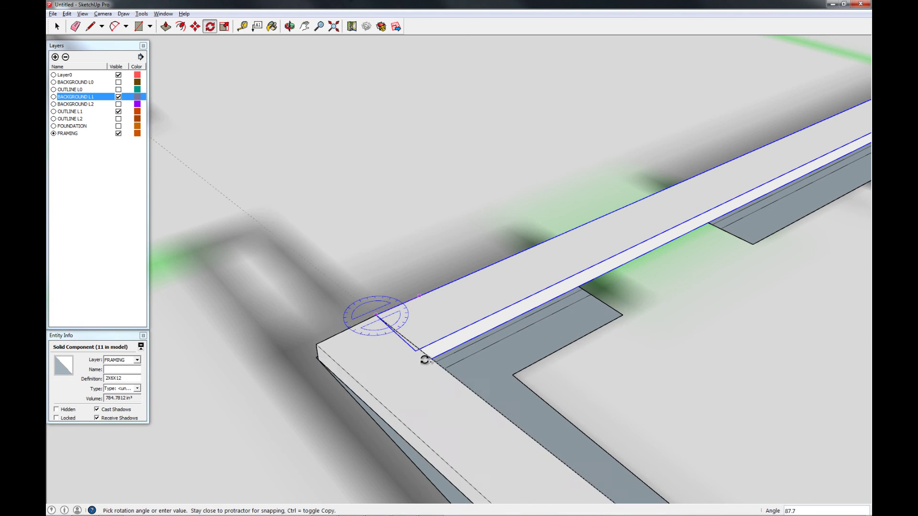
left_click(416, 351)
scroll(383, 309, "down", 12)
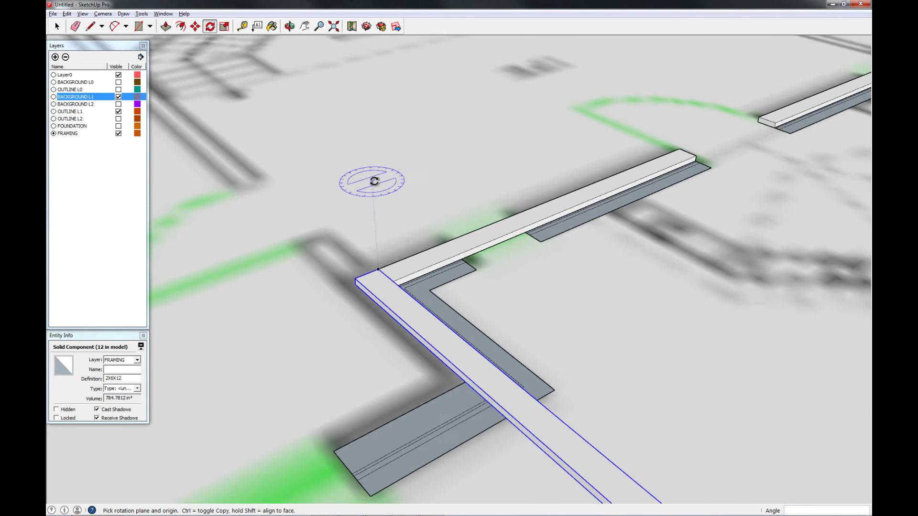
key("space")
Scale the return wall board lengthwise by about 0.44 so it ends at the outline's outer corner.
scroll(447, 319, "up", 1)
scroll(447, 320, "up", 3)
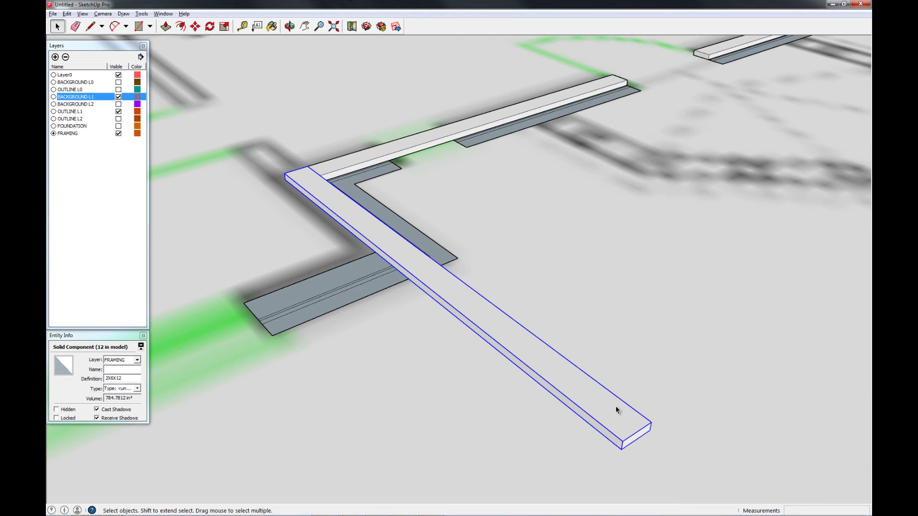
scroll(617, 410, "up", 1)
key("s")
left_click_drag(636, 438, 225, 310)
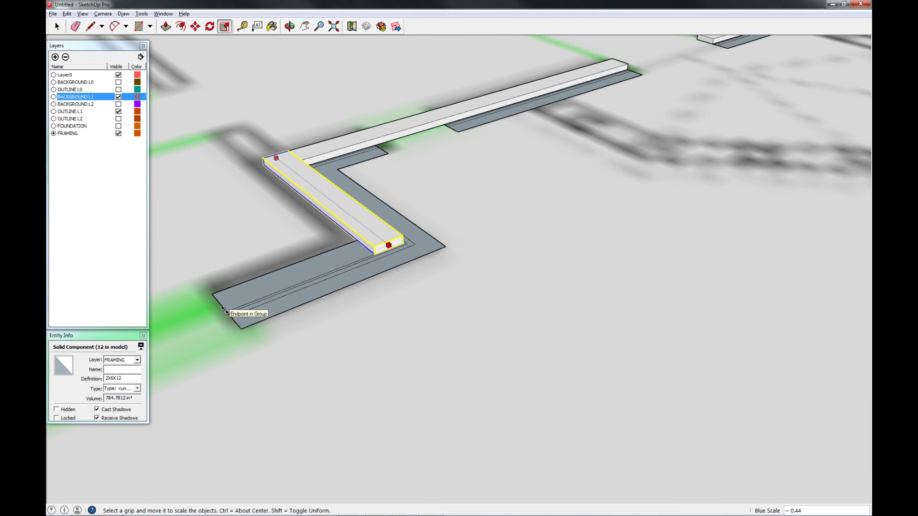
scroll(385, 236, "up", 2)
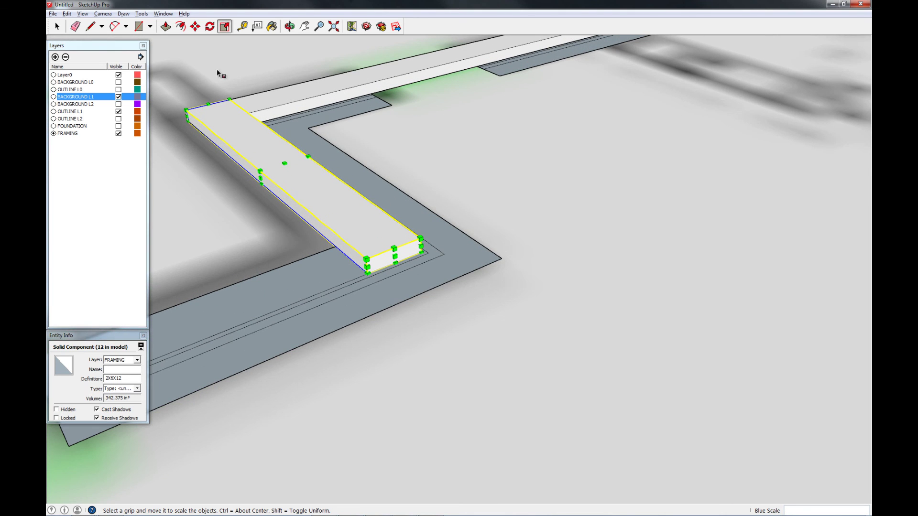
Make a copy of the return board rotated 90 degrees about its end corner, along the lounge's front wall.
left_click(210, 26)
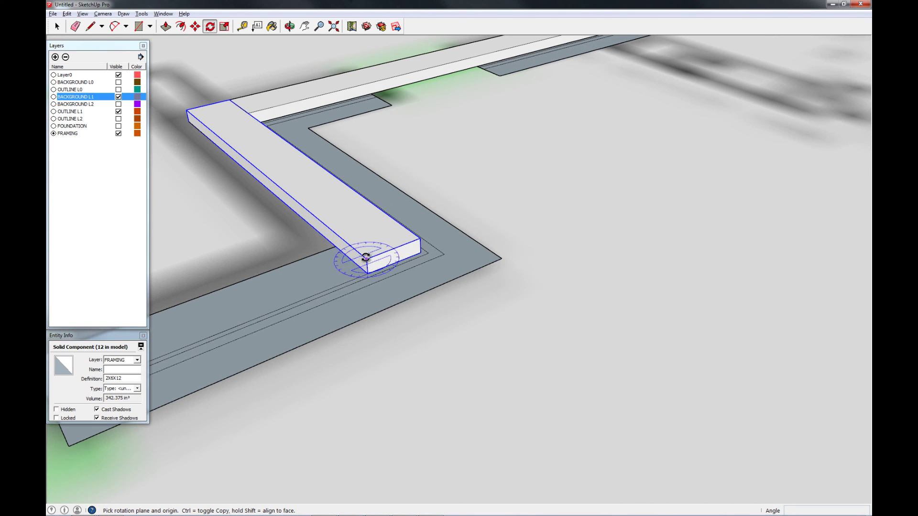
left_click(365, 258)
left_click(337, 237)
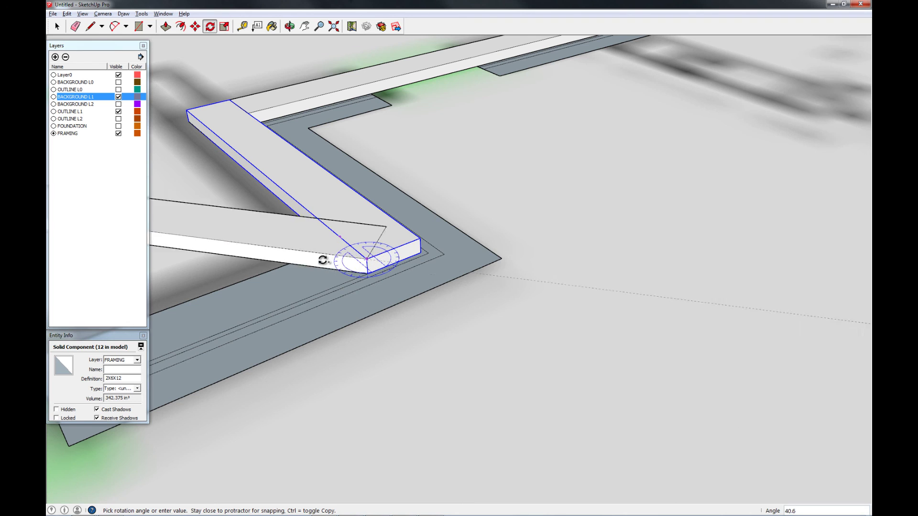
left_click(285, 291)
key("space")
Scale the lounge front wall board lengthwise by about 4.76, past both glazed openings to the lounge's far outer corner.
scroll(512, 235, "down", 10)
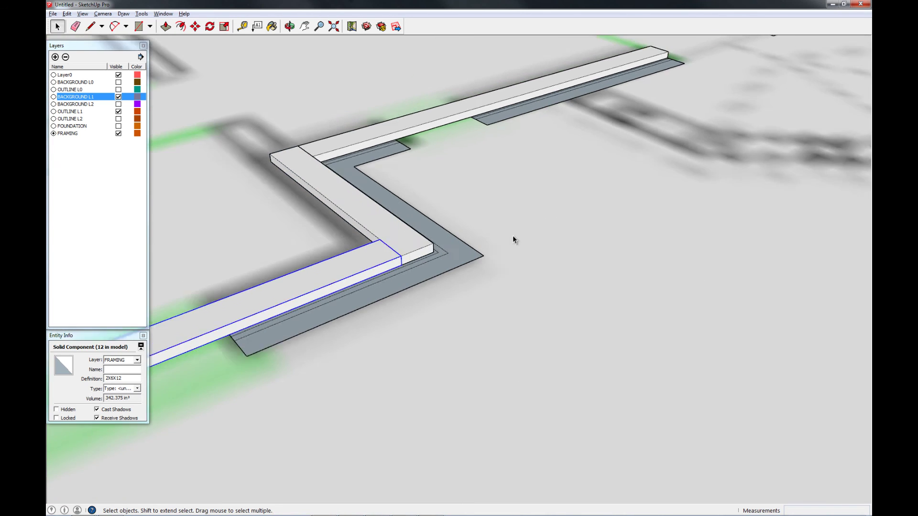
scroll(547, 248, "up", 3)
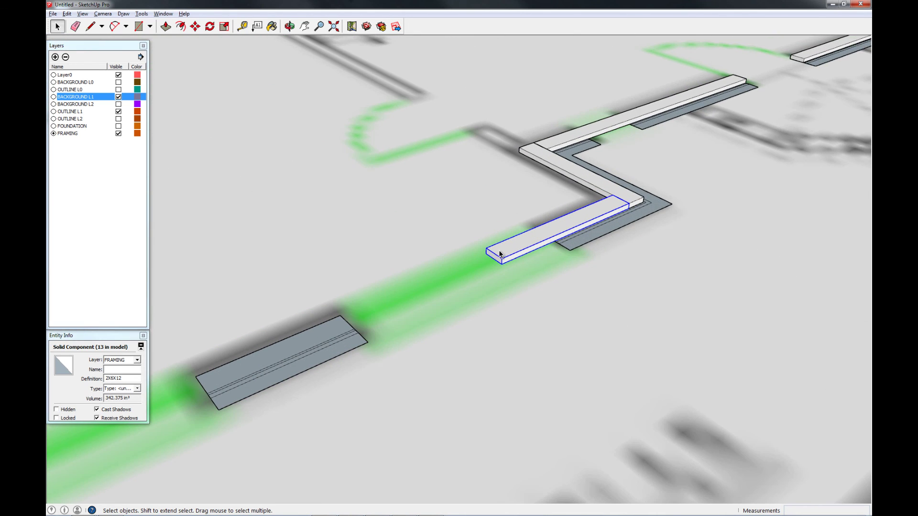
key("s")
left_click(494, 259)
scroll(589, 217, "down", 5)
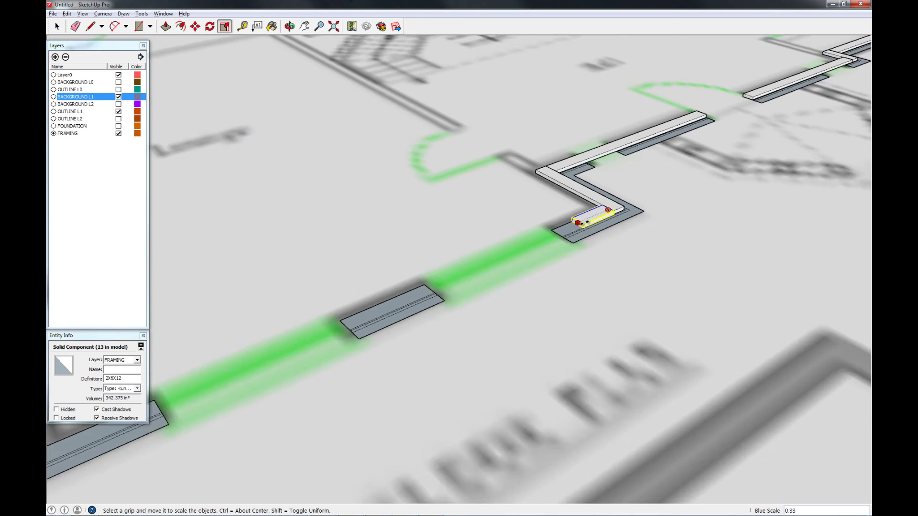
scroll(400, 315, "up", 2)
scroll(355, 286, "up", 2)
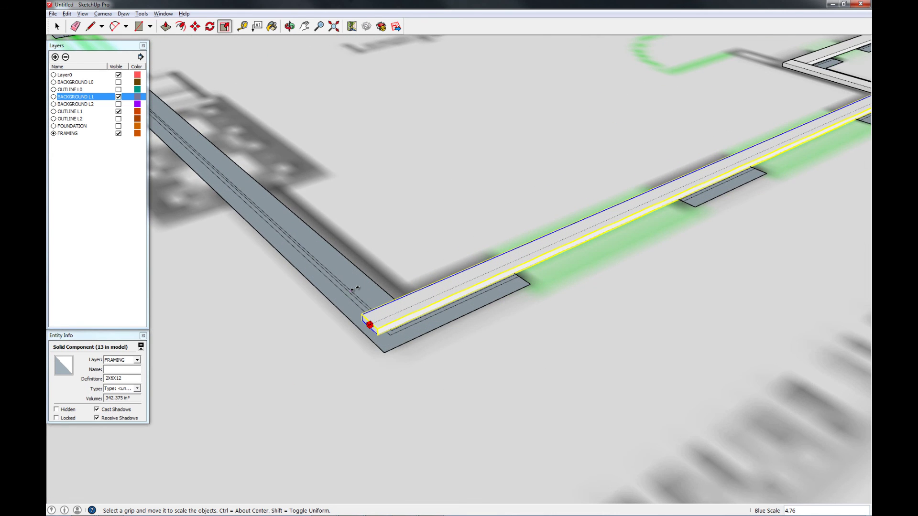
left_click(353, 290)
key("space")
Make a copy of the lounge front board rotated 90 degrees about its end corner, along the fireplace wall.
scroll(478, 311, "down", 3)
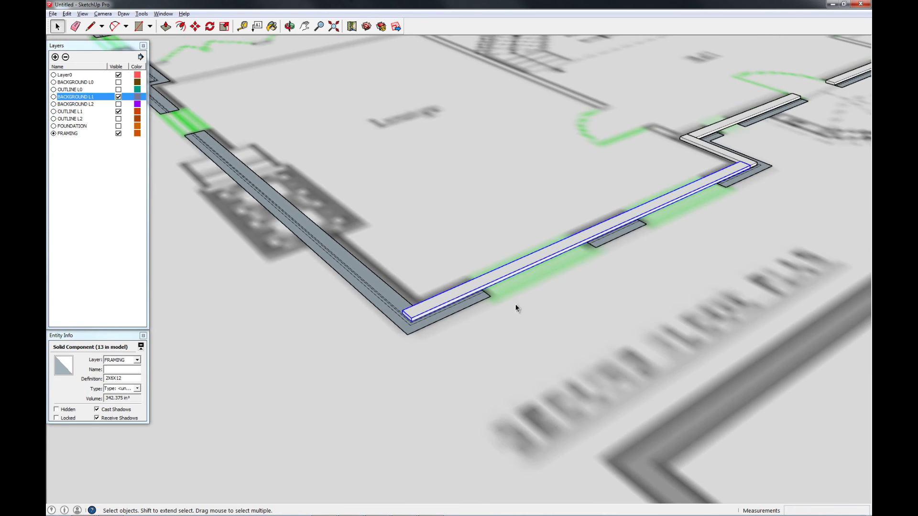
middle_click_drag(406, 265, 454, 286)
scroll(459, 327, "up", 2)
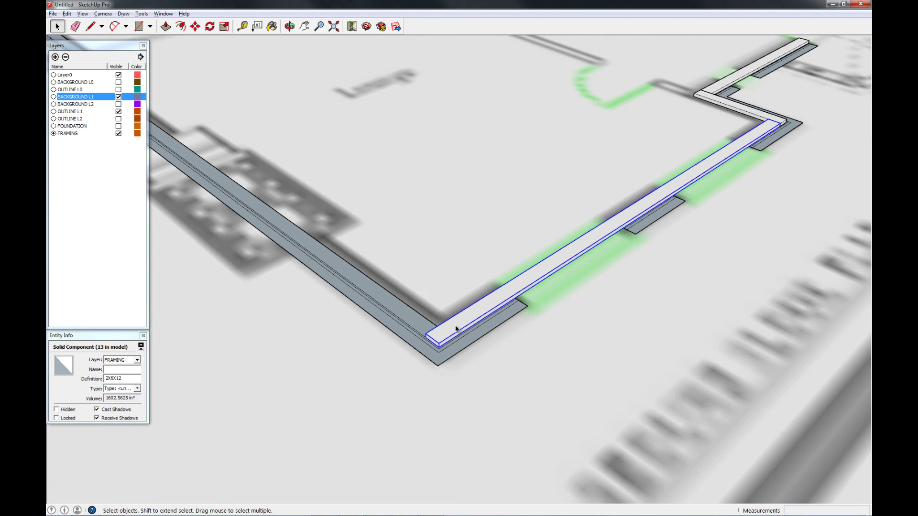
scroll(448, 334, "up", 2)
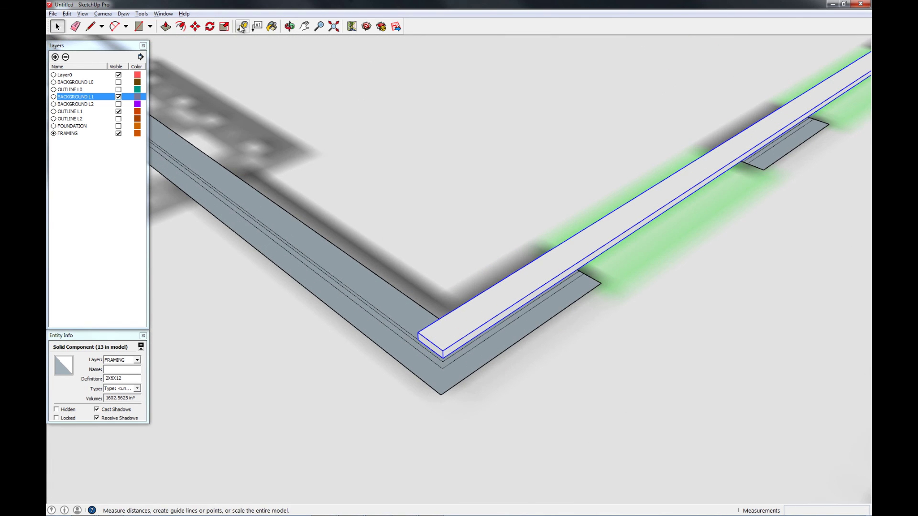
left_click(210, 27)
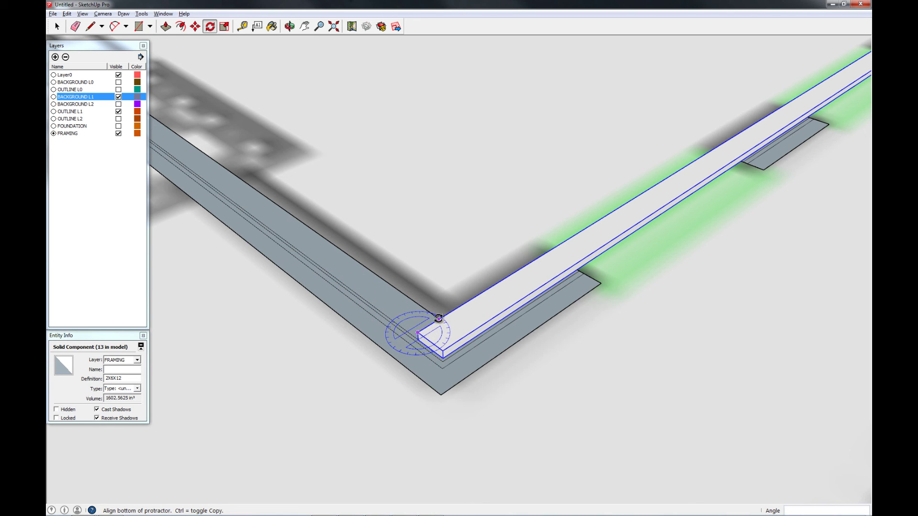
left_click(438, 318)
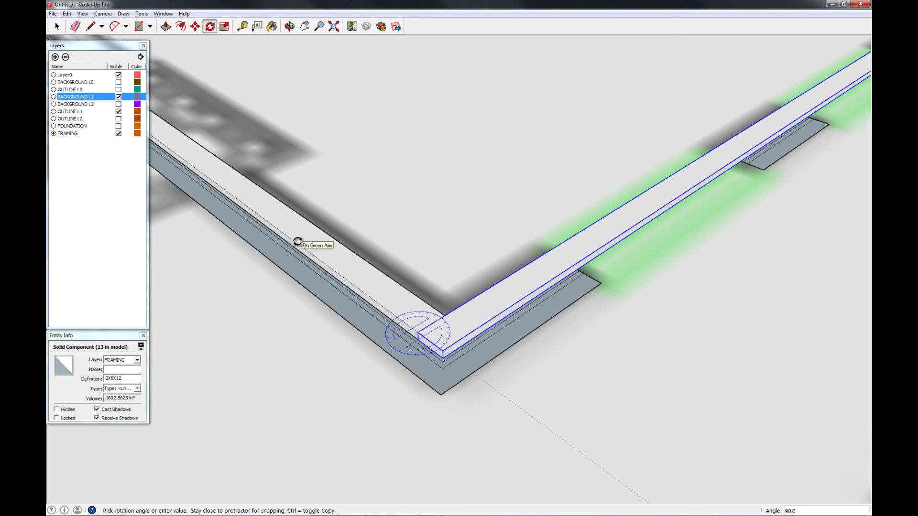
left_click(298, 242)
key("space")
Lengthen the fireplace wall board past the glazed opening until it reaches the inner corner of the outline's jog.
scroll(522, 278, "down", 6)
middle_click_drag(301, 169, 582, 306, "shift")
middle_click_drag(507, 316, 716, 272)
scroll(372, 271, "up", 3)
scroll(373, 272, "up", 2)
scroll(443, 302, "up", 4)
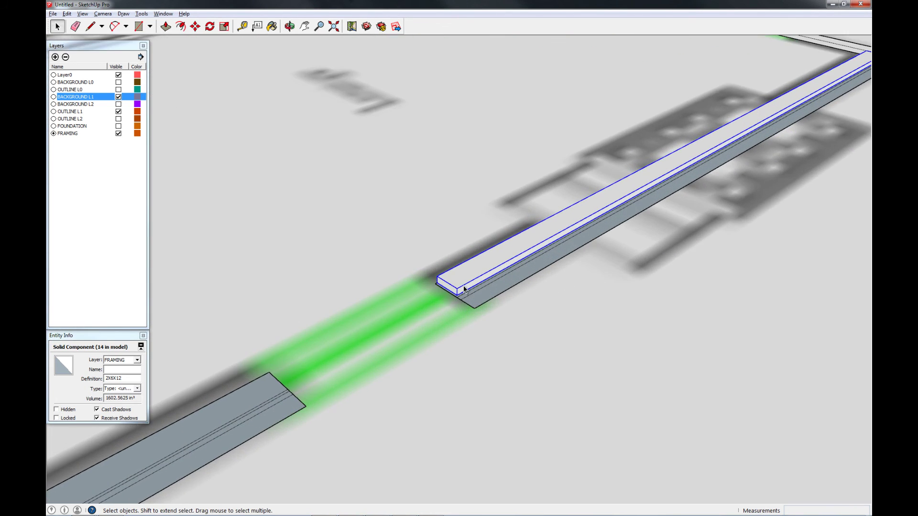
key("s")
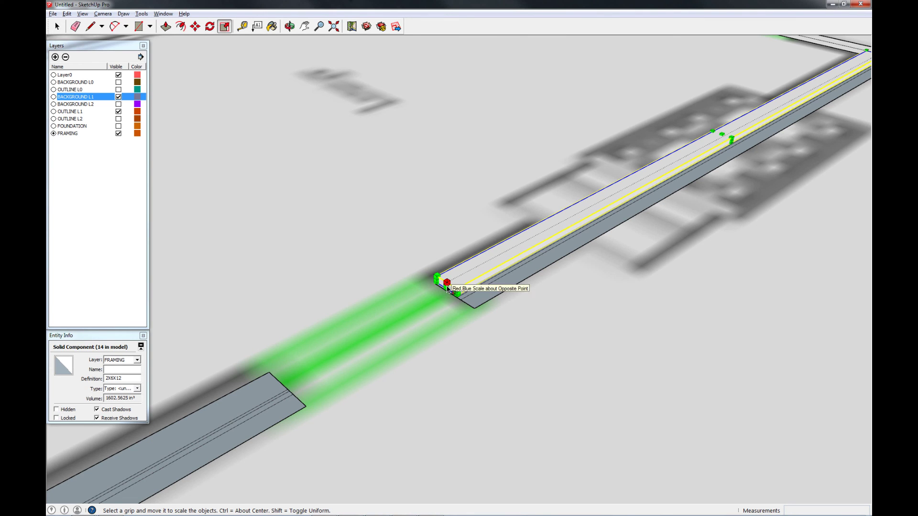
left_click(446, 289)
scroll(547, 225, "down", 4)
scroll(299, 370, "up", 2)
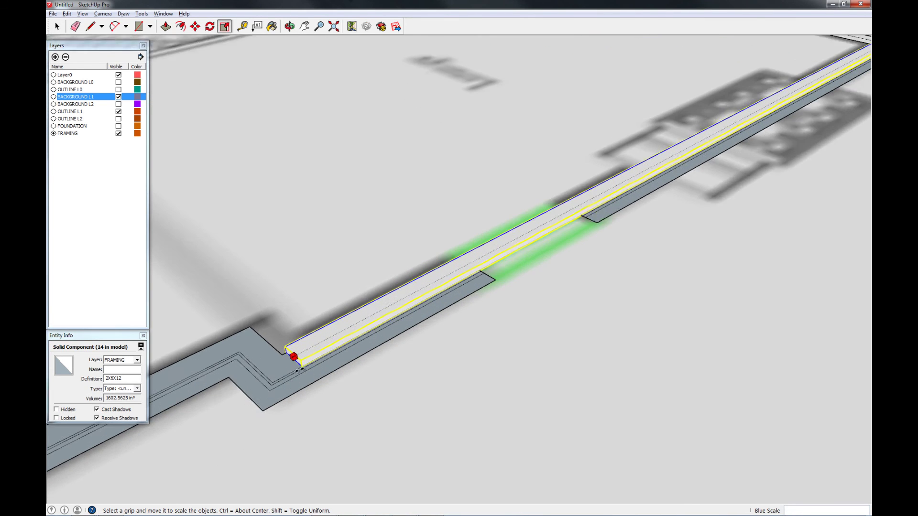
scroll(300, 369, "up", 1)
left_click(250, 327)
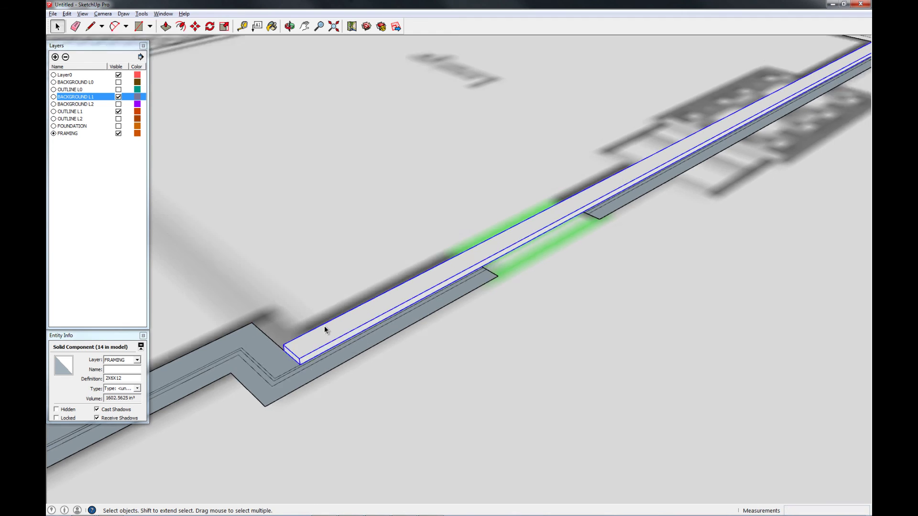
scroll(324, 325, "down", 4)
key("space")
Make a copy of the fireplace wall board rotated 90 degrees about its end corner at the jog.
scroll(354, 335, "up", 4)
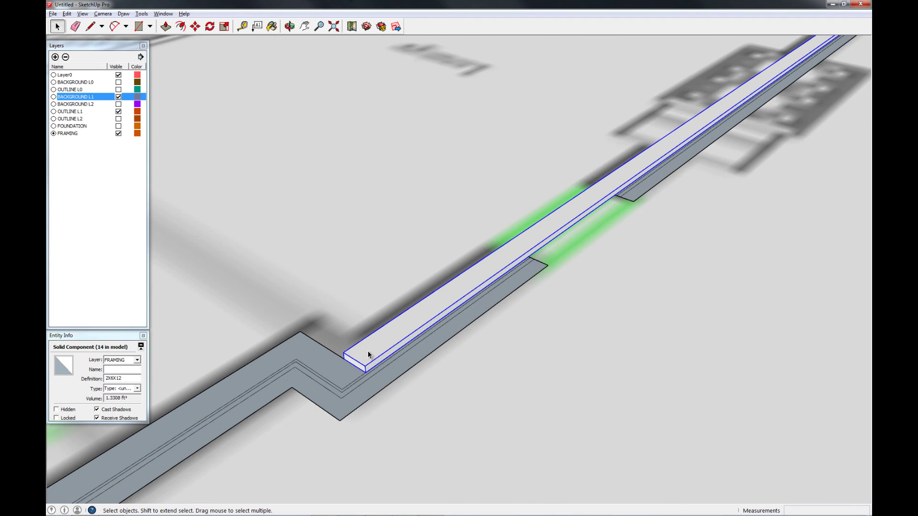
left_click(210, 26)
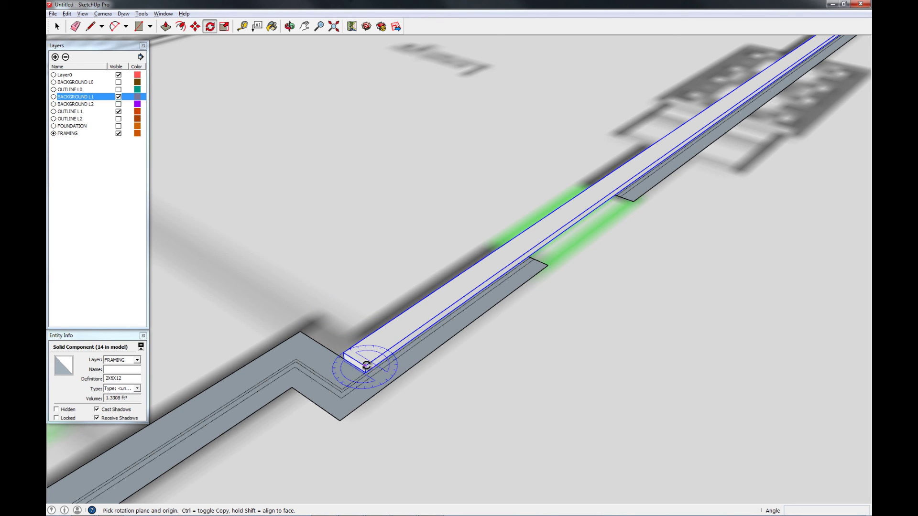
left_click(342, 350)
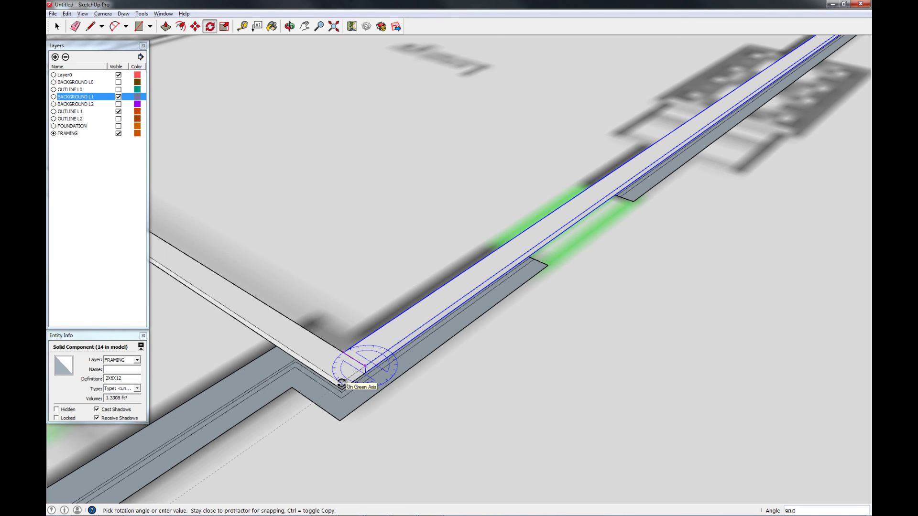
left_click(341, 384)
key("space")
Shorten the rotated board at the jog so it spans only the jog, ending on the next wall's inner outline edge.
scroll(393, 323, "down", 4)
middle_click_drag(324, 319, 618, 348)
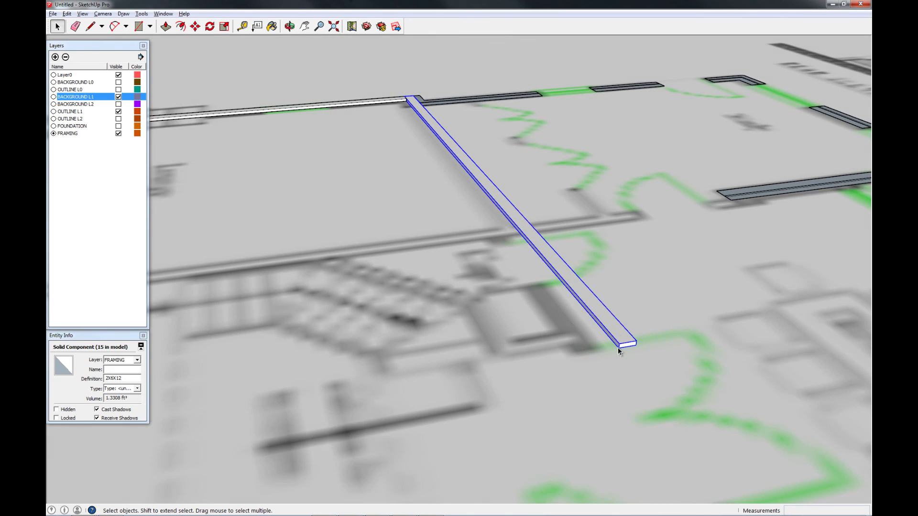
scroll(618, 348, "up", 3)
key("s")
left_click(634, 349)
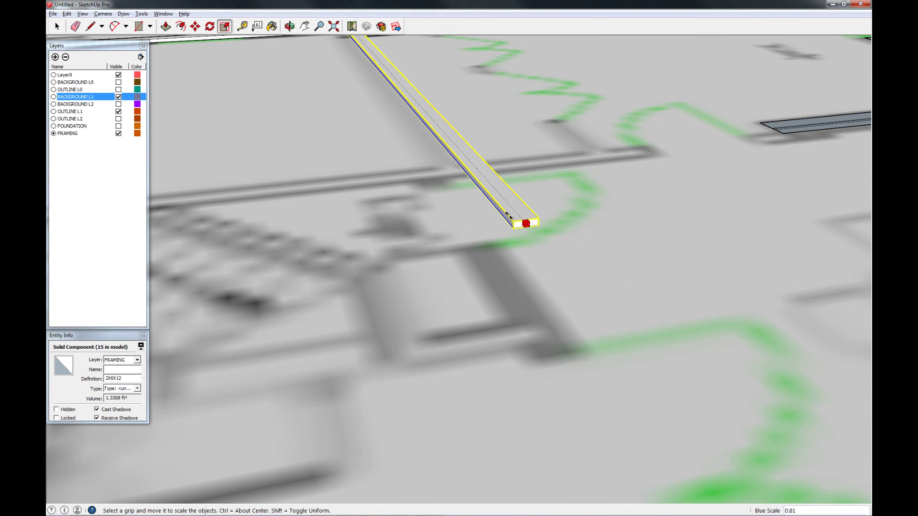
scroll(508, 215, "down", 2)
scroll(384, 72, "up", 4)
middle_click_drag(381, 61, 367, 215)
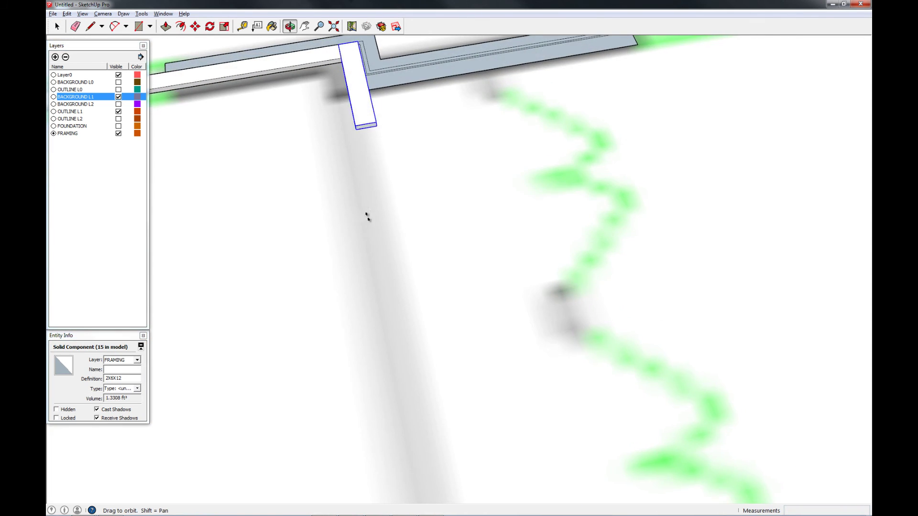
scroll(373, 94, "up", 3)
key("space")
scroll(369, 93, "down", 6)
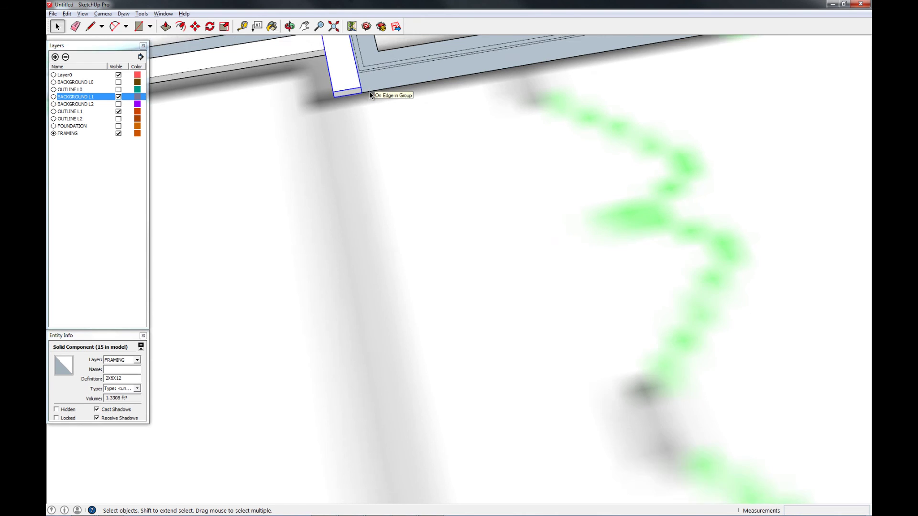
Make a copy of the short jog board rotated 90 degrees about its end corner, along the study's side wall.
middle_click_drag(345, 149, 454, 125)
scroll(328, 200, "up", 5)
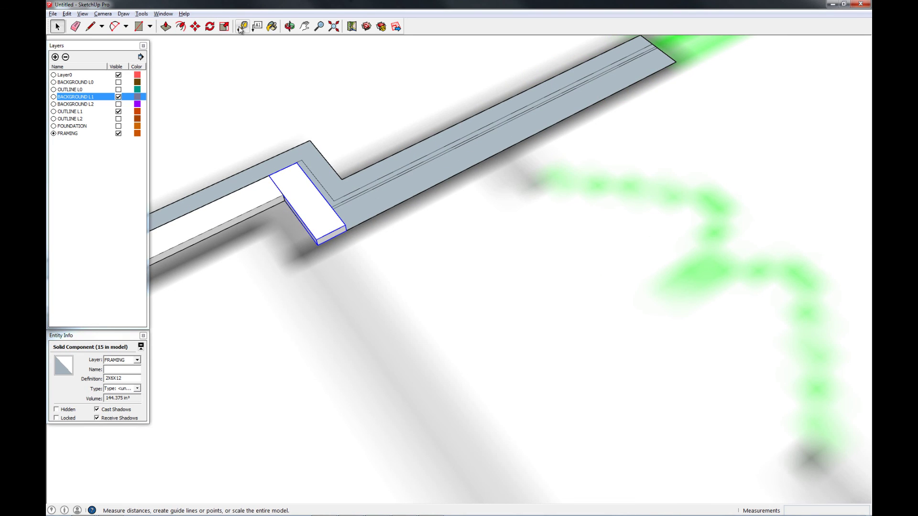
left_click(211, 26)
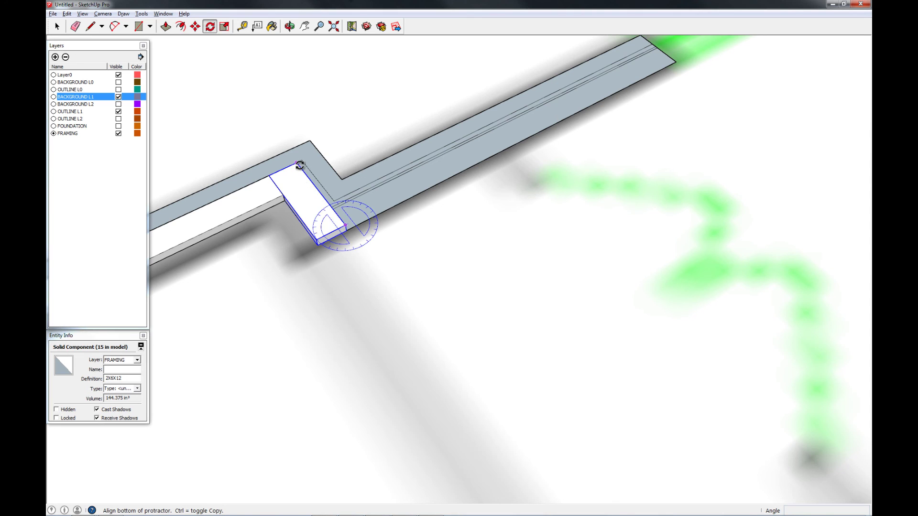
left_click_drag(300, 165, 301, 165)
left_click(466, 161)
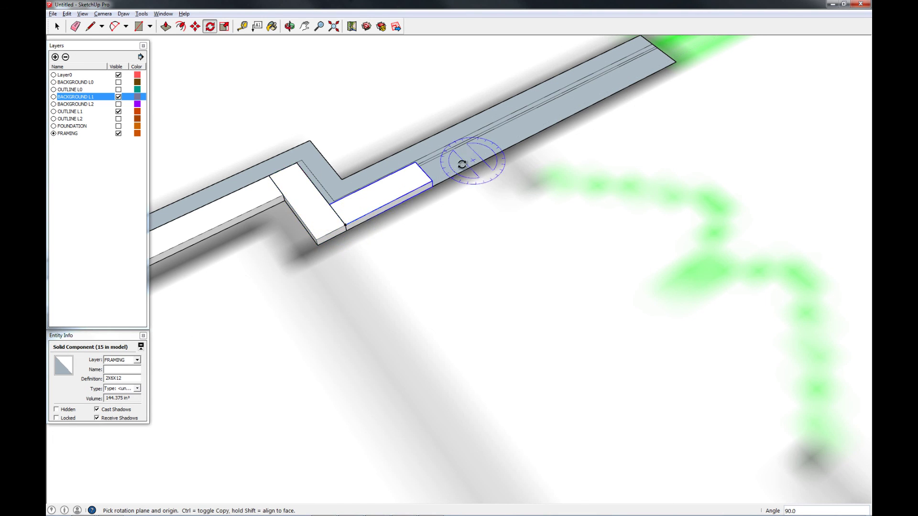
Lengthen the study side wall board past the window and door openings to the far corner of the study outline.
middle_click_drag(462, 164, 198, 198)
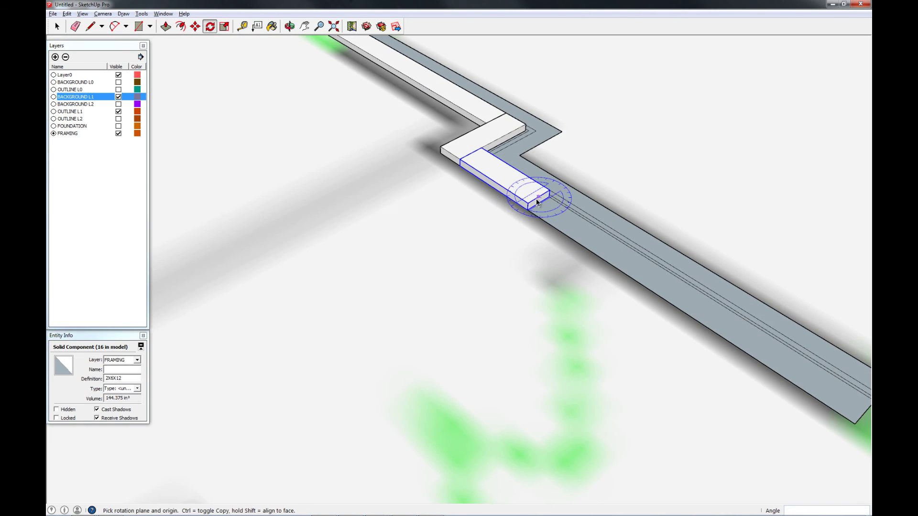
scroll(536, 201, "up", 3)
key("s")
scroll(539, 198, "down", 6)
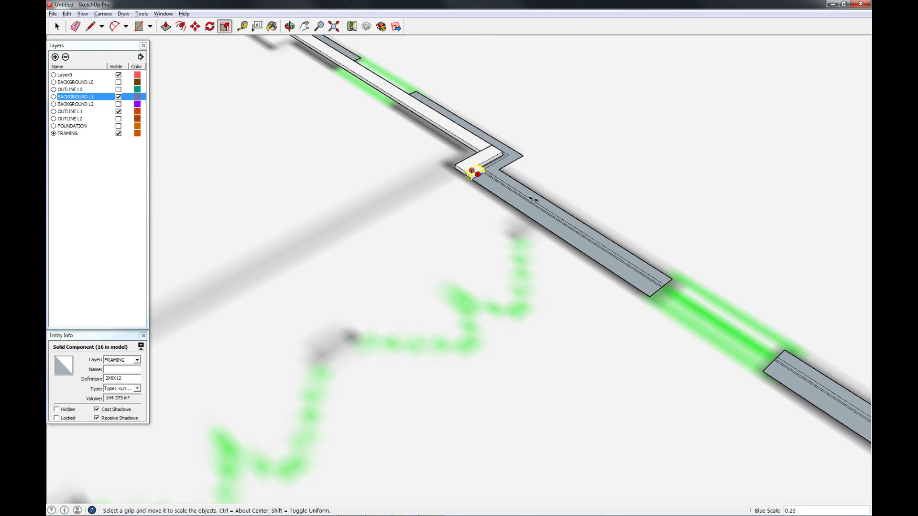
middle_click_drag(724, 311, 375, 148)
scroll(373, 136, "down", 5)
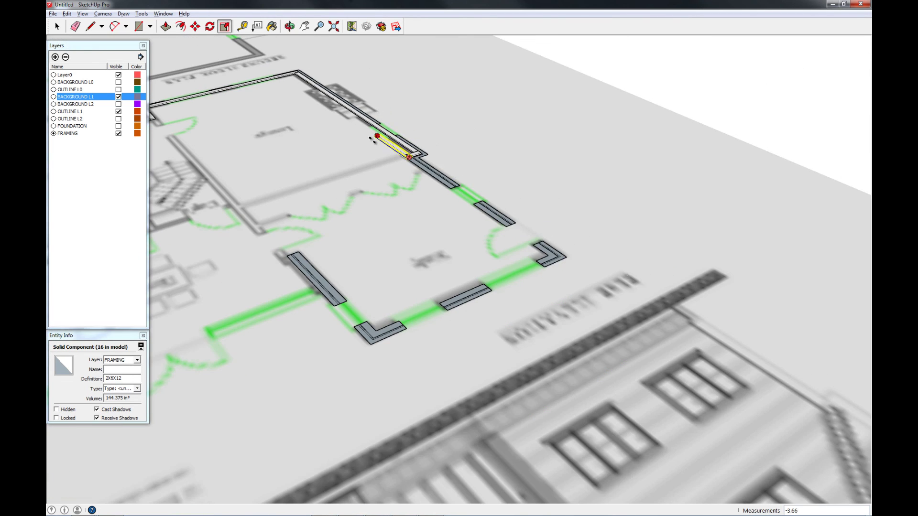
scroll(541, 247, "up", 8)
scroll(542, 248, "up", 6)
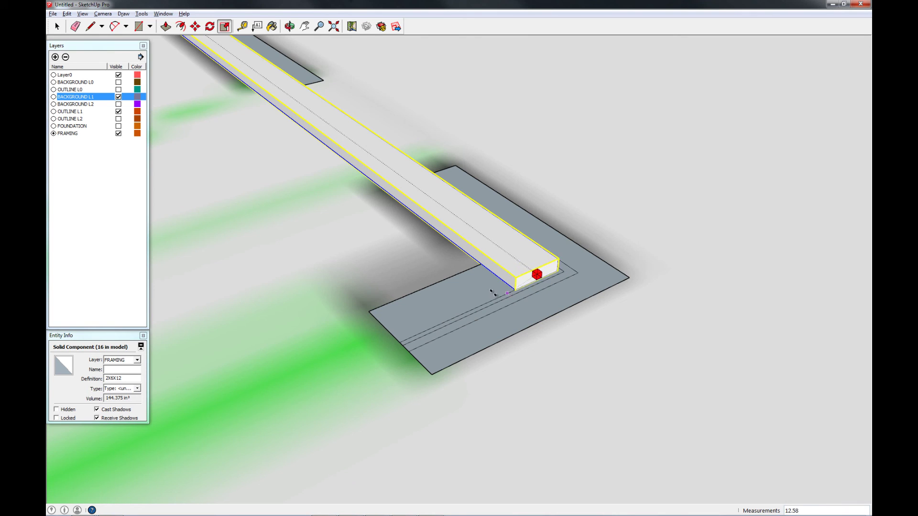
left_click(394, 341)
key("space")
scroll(478, 287, "down", 5)
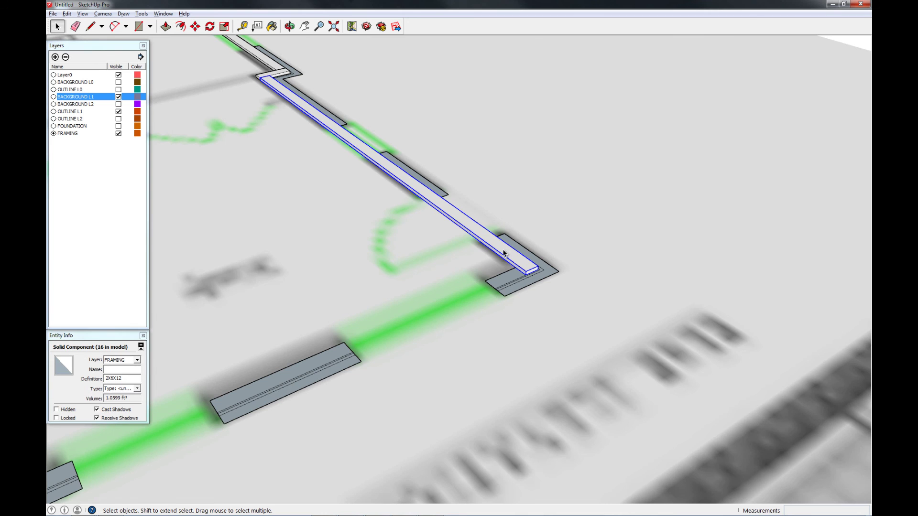
Make a copy of the study side wall board rotated 90 degrees about its end corner, along the study's rear wall.
scroll(504, 253, "down", 8)
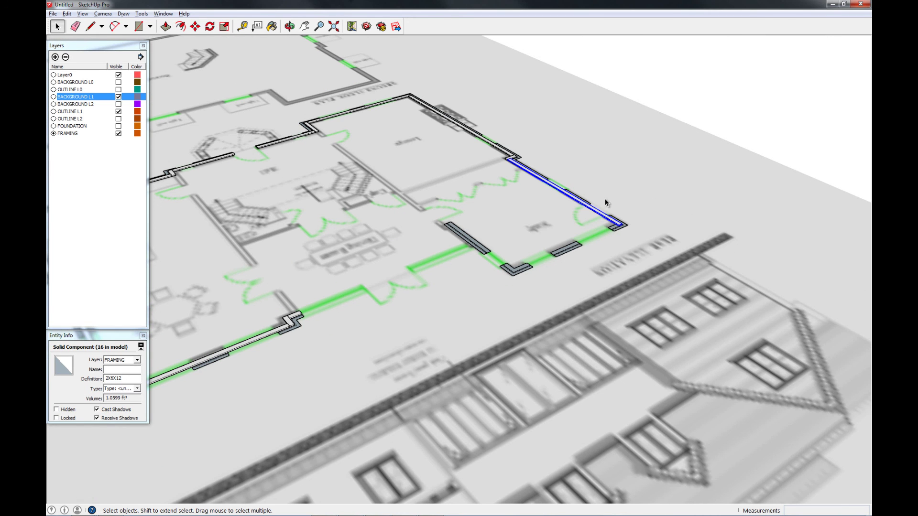
scroll(604, 203, "up", 2)
scroll(607, 234, "up", 6)
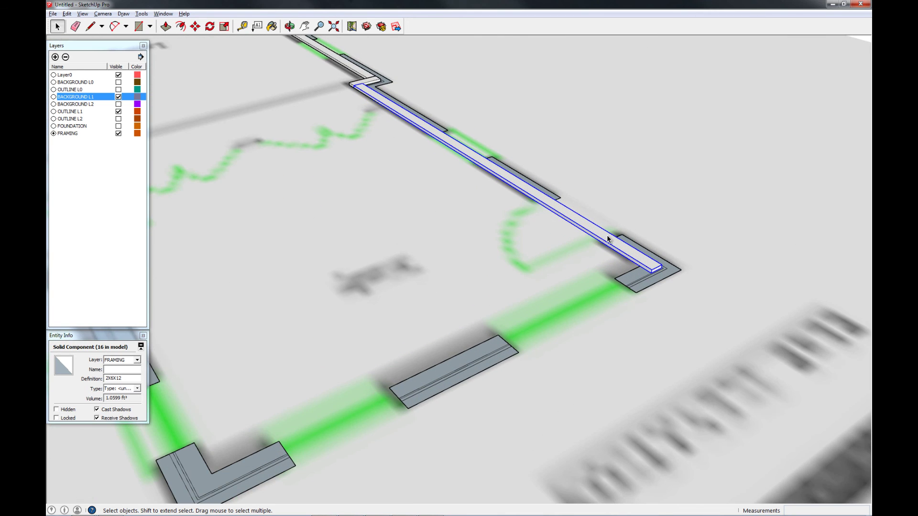
left_click(210, 27)
scroll(650, 268, "up", 2)
left_click(645, 271)
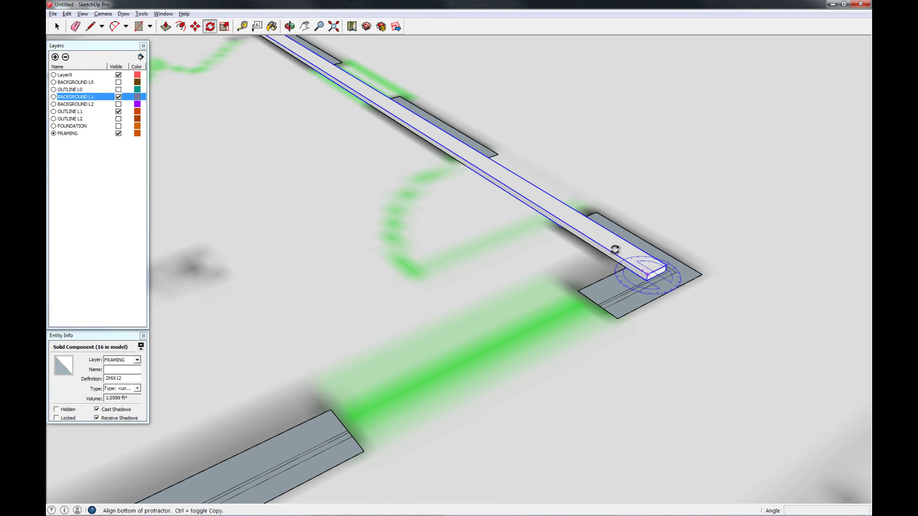
left_click(613, 248)
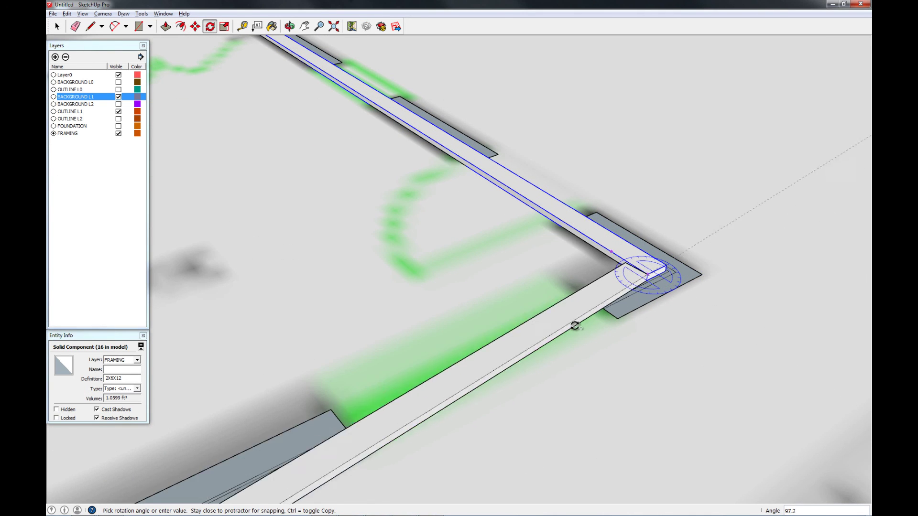
left_click(551, 325)
key("space")
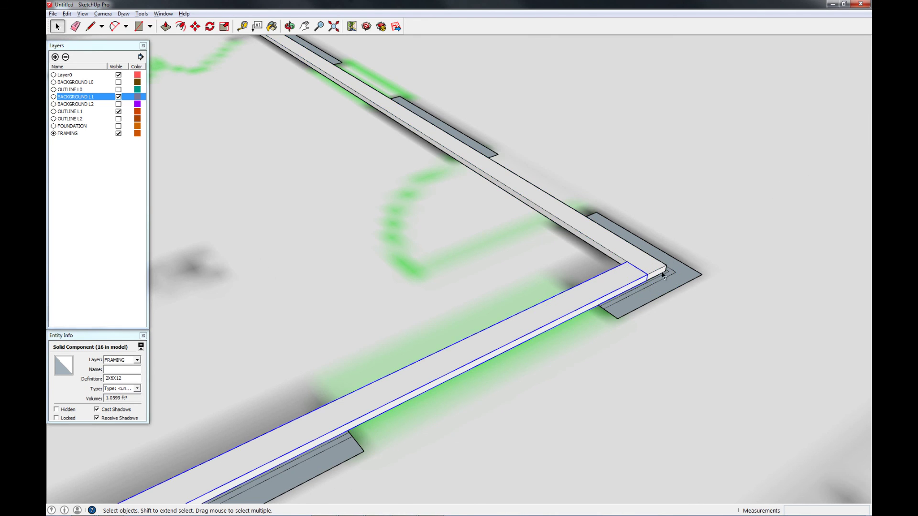
Scale the study rear wall board lengthwise by about 0.77 so it ends at the study's other rear corner.
scroll(693, 234, "down", 5)
scroll(486, 345, "up", 3)
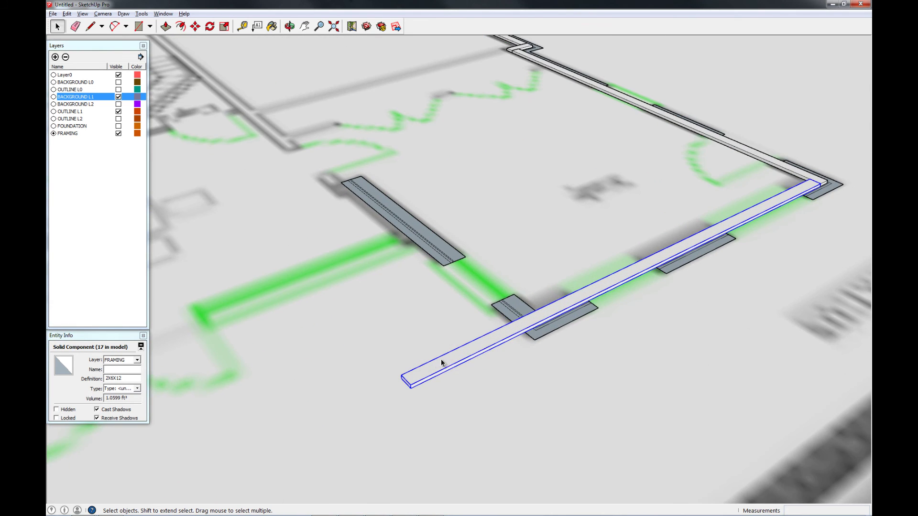
scroll(441, 363, "up", 4)
key("s")
left_click(435, 378)
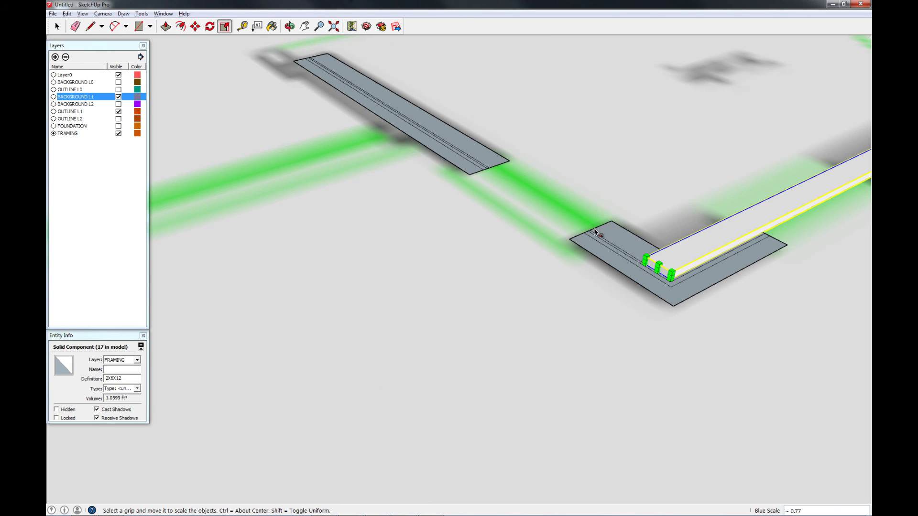
left_click(593, 228)
key("space")
scroll(667, 287, "down", 6)
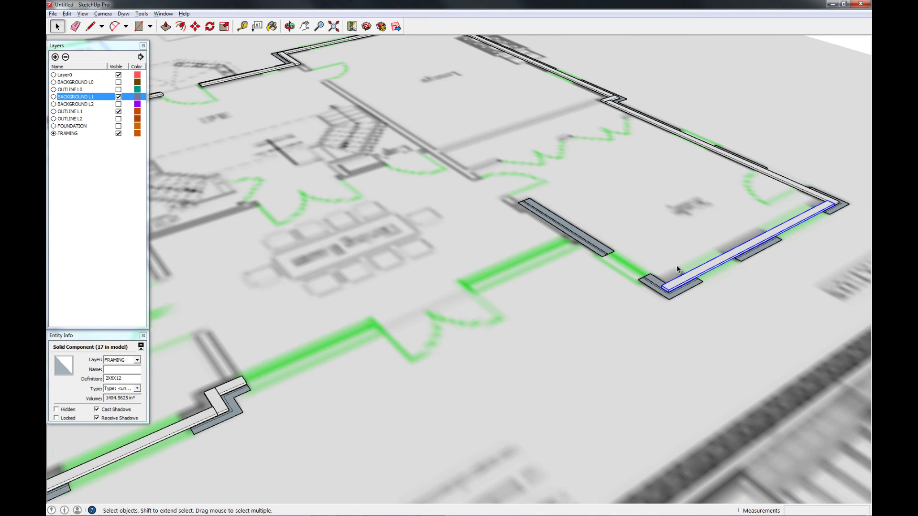
Make a copy of the study rear wall board rotated 90 degrees about its end corner, back along the wall beside the dining room.
scroll(676, 266, "up", 3)
middle_click_drag(541, 279, 791, 308)
scroll(589, 226, "up", 4)
middle_click_drag(570, 195, 682, 162)
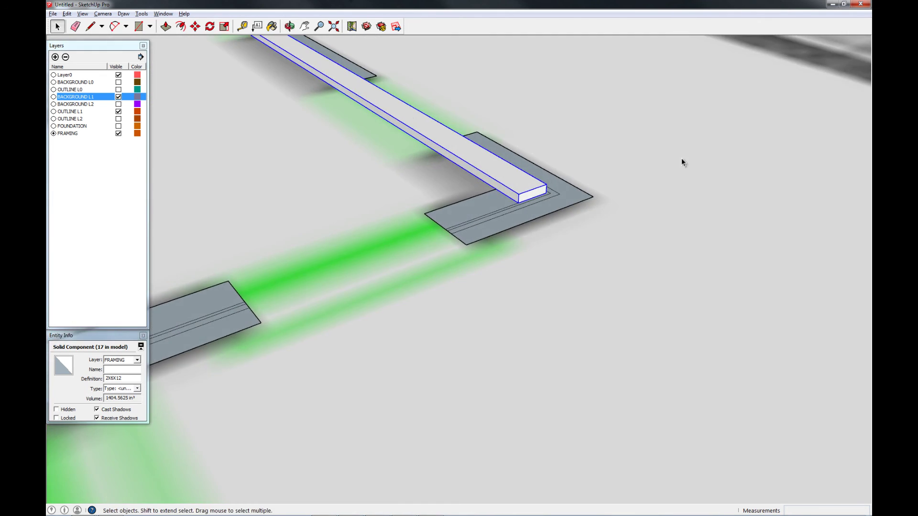
left_click(210, 26)
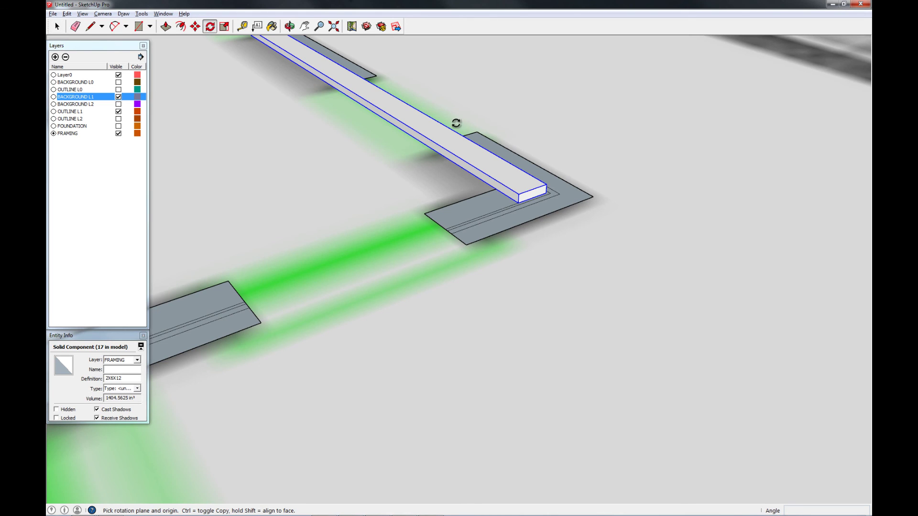
left_click(518, 190)
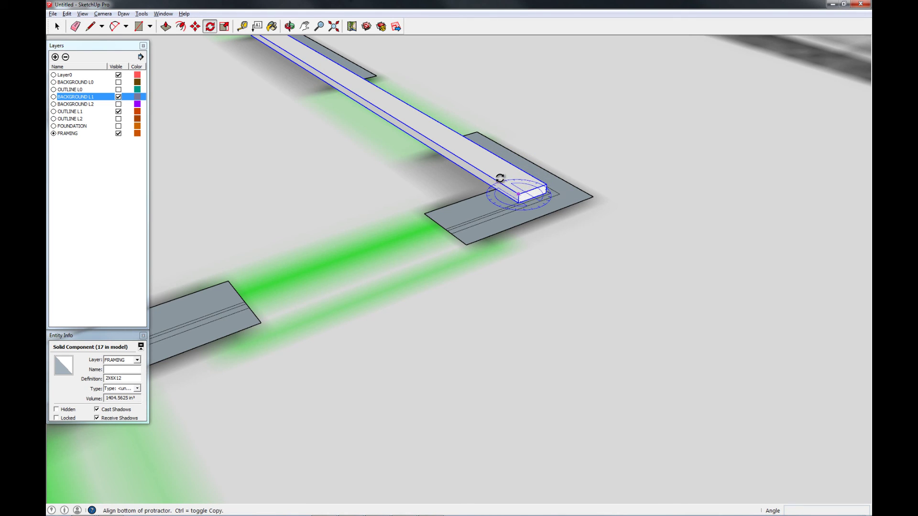
left_click(498, 180)
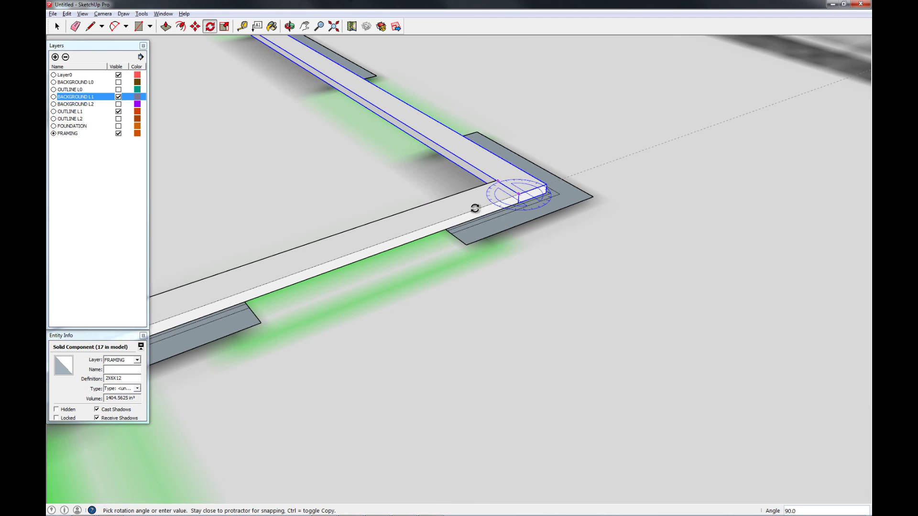
left_click(475, 208)
key("space")
Scale the board beside the dining room lengthwise by about 0.74 so it stops at the end of the wall outline.
scroll(583, 176, "down", 5)
scroll(650, 170, "down", 3)
scroll(384, 233, "up", 3)
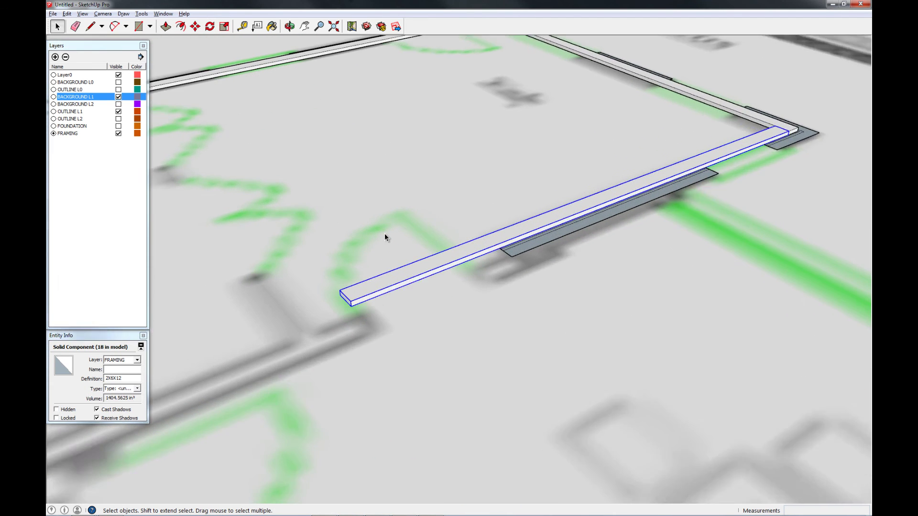
scroll(384, 234, "up", 1)
key("s")
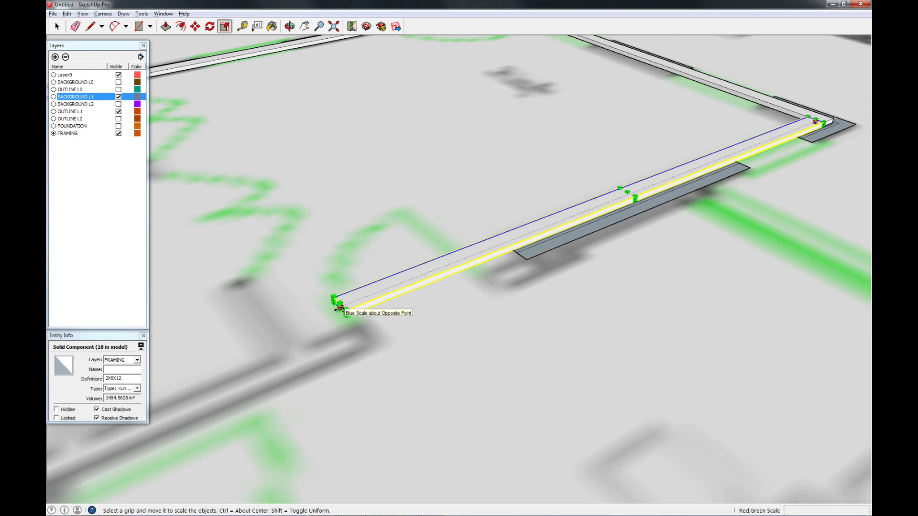
left_click_drag(338, 309, 519, 240)
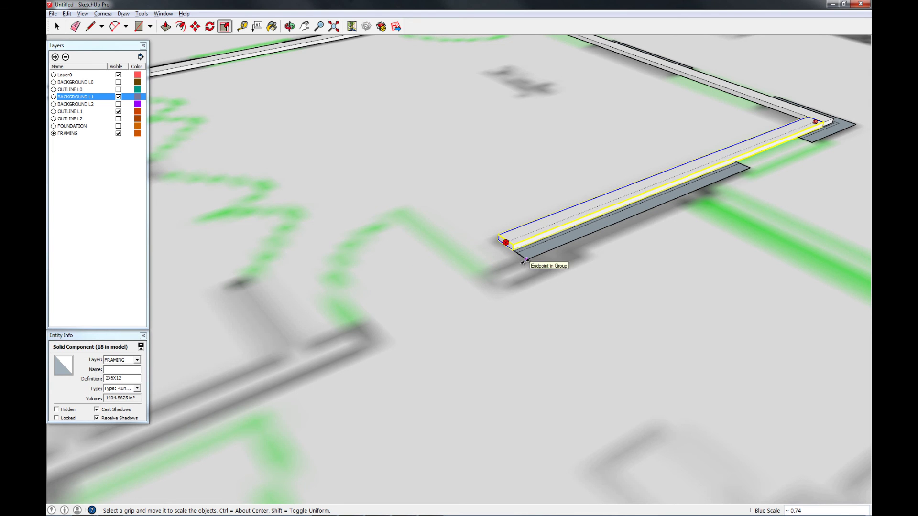
key("space")
scroll(460, 242, "down", 6)
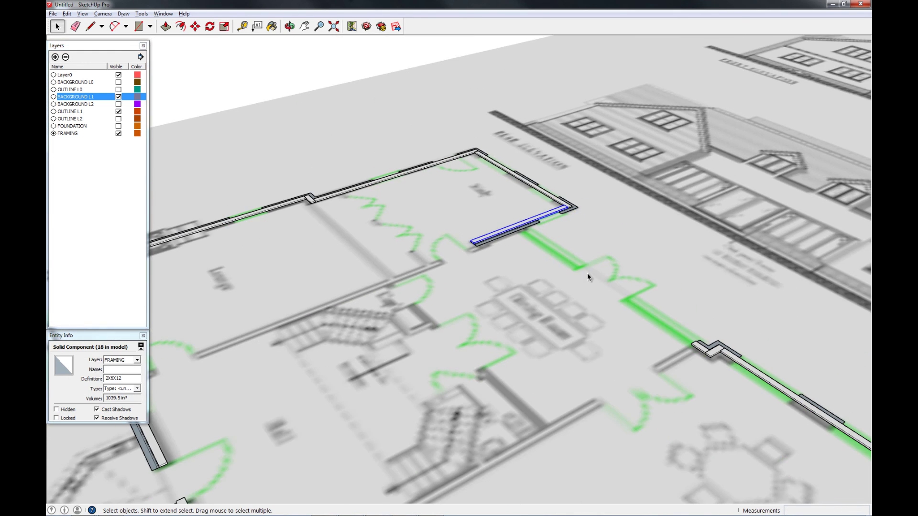
Deselect the board and hide the BACKGROUND L1 and OUTLINE L1 layers, leaving the framing boards on show.
scroll(587, 273, "down", 5)
middle_click_drag(612, 278, 490, 324)
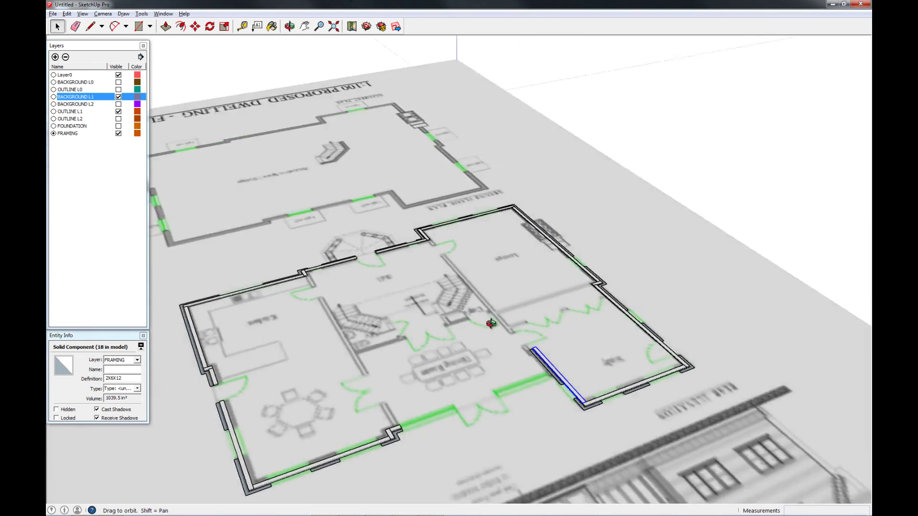
scroll(491, 324, "down", 5)
mouse_move(498, 268)
middle_mouse_down()
mouse_move(526, 305)
mouse_move(549, 303)
mouse_move(665, 335)
middle_mouse_up()
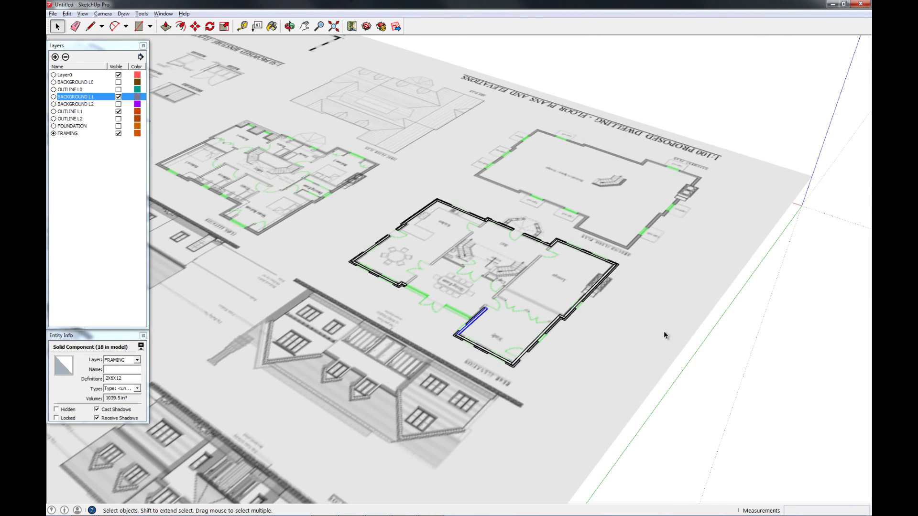
left_click(751, 341)
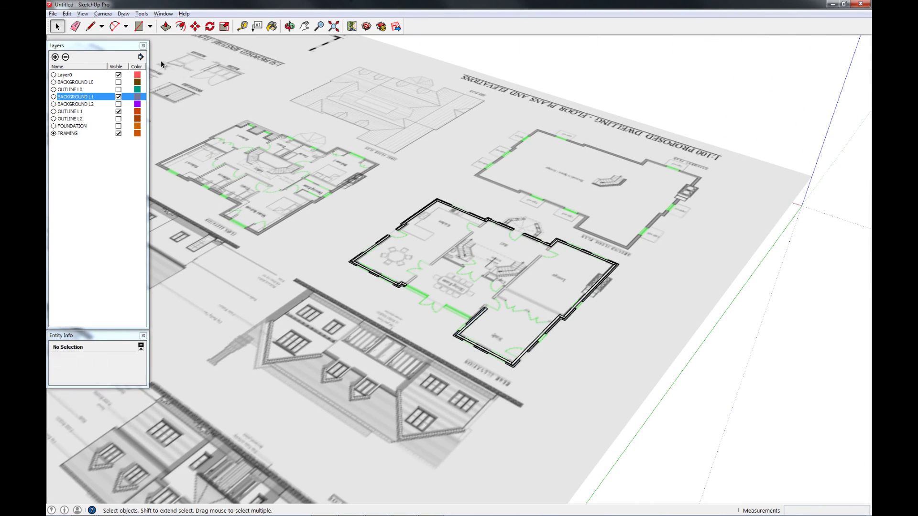
left_click(118, 96)
mouse_move(574, 223)
middle_mouse_down()
mouse_move(549, 188)
mouse_move(387, 358)
middle_mouse_up()
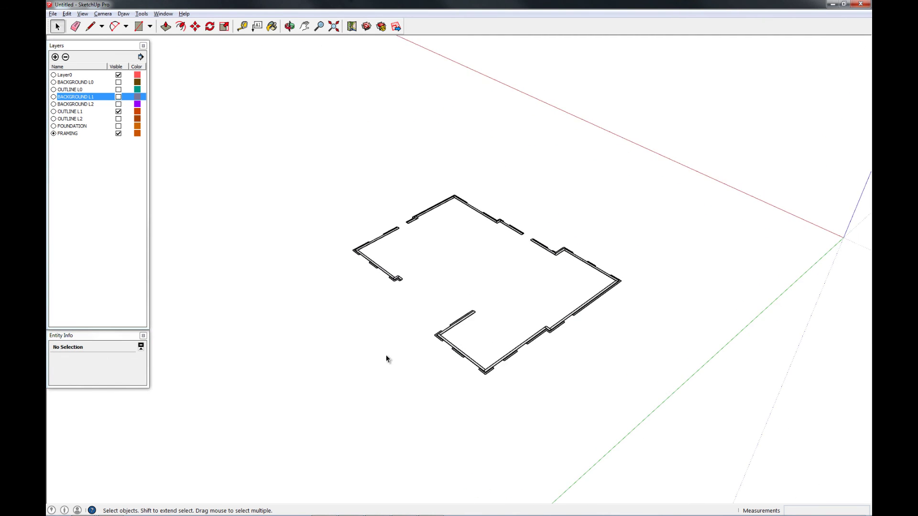
scroll(387, 358, "up", 4)
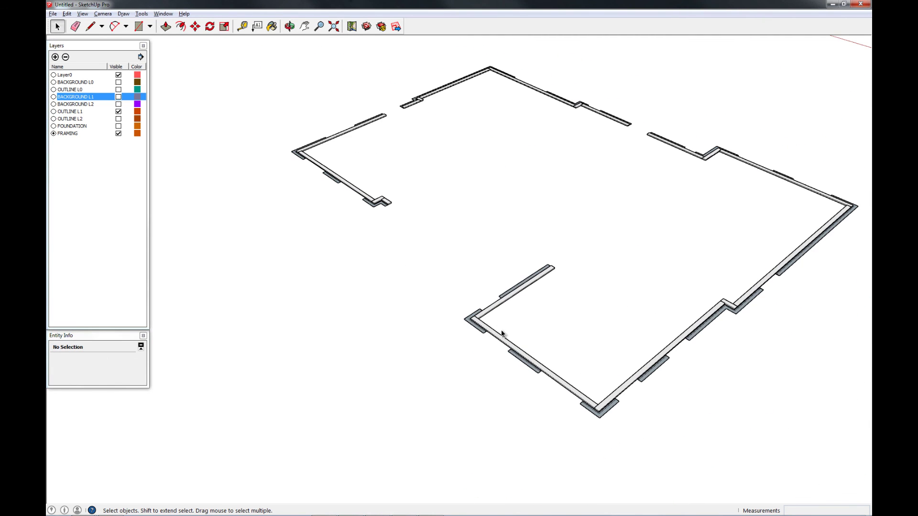
left_click(118, 111)
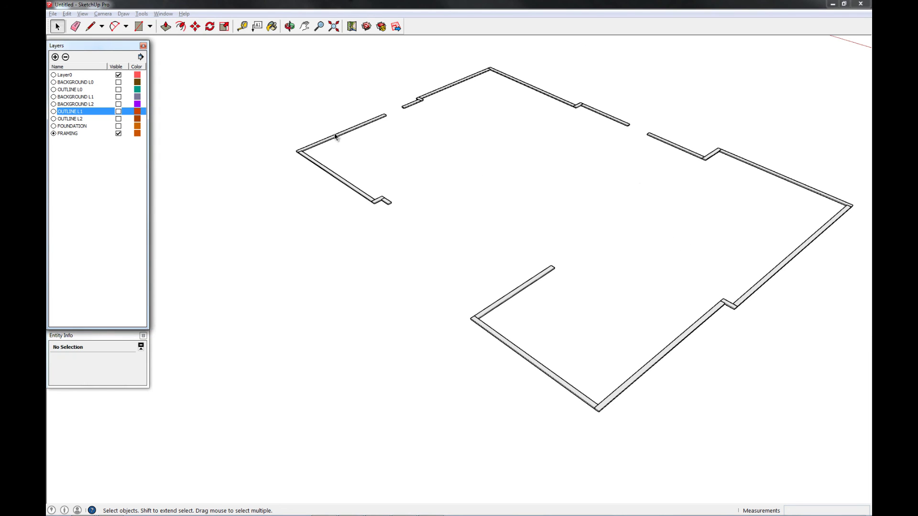
Show the FOUNDATION layer and view the base plates together with the foundation walls from a lower angle.
left_click(118, 126)
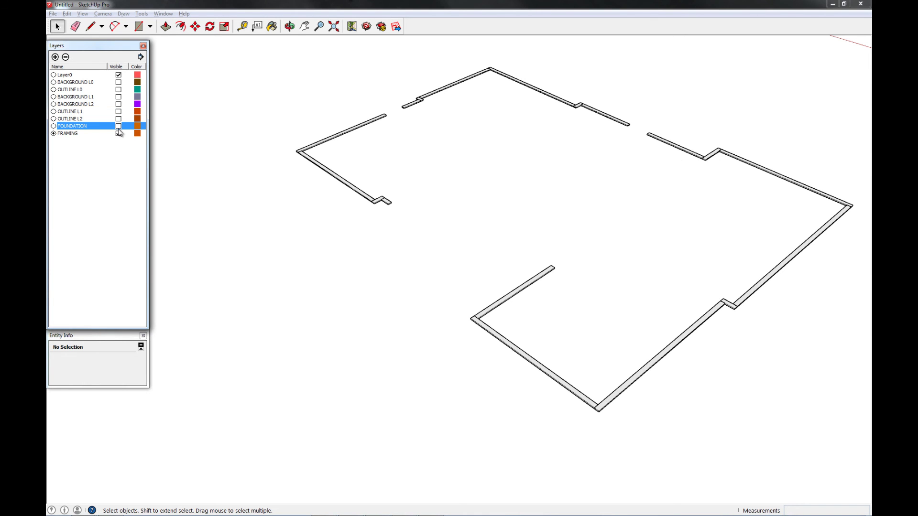
middle_click_drag(453, 300, 525, 271)
scroll(524, 271, "up", 2)
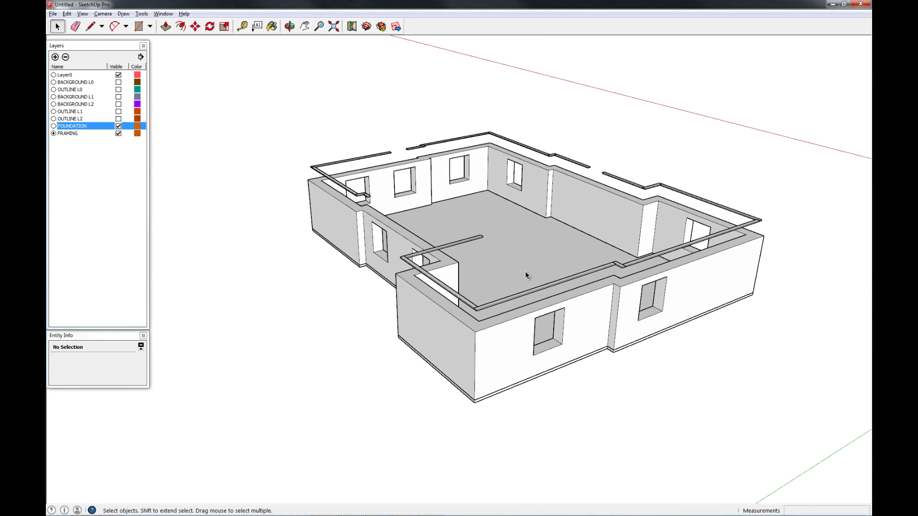